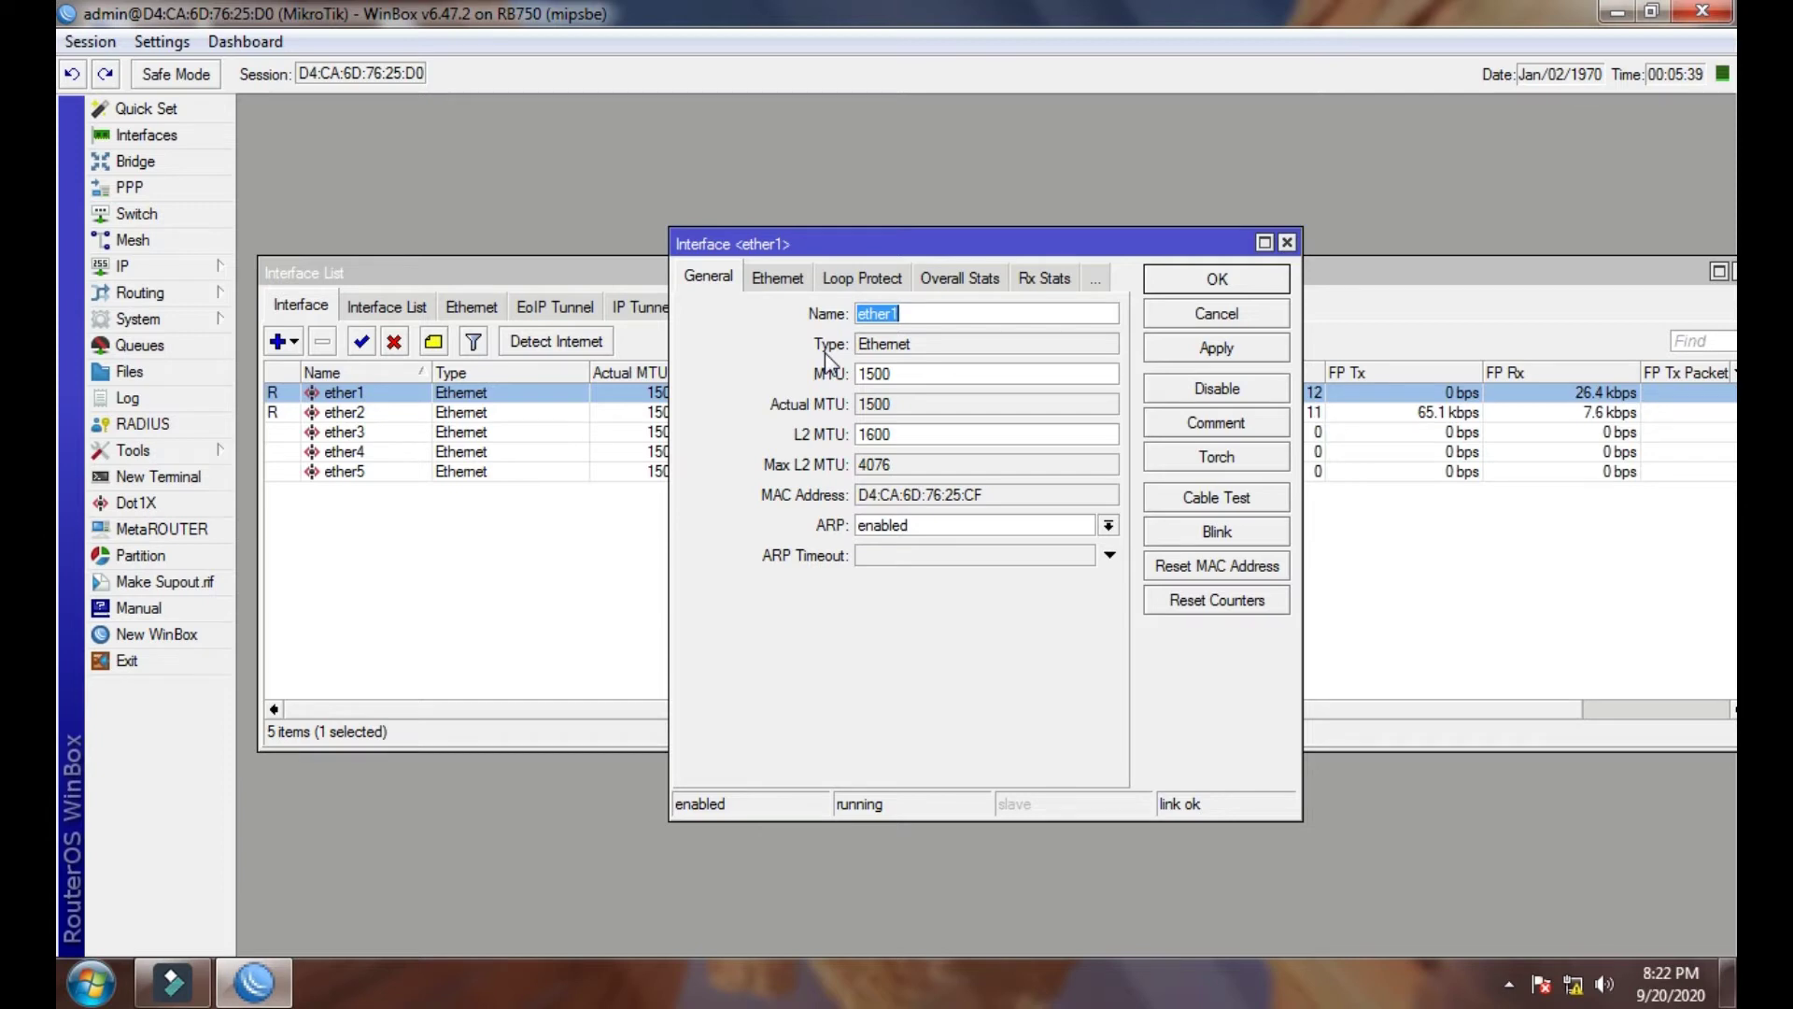
- Rename ether1 to WAN and ether2 through ether5 to LAN1, LAN2, LAN3 and LAN4
{"action": "type", "text": "WAN"}
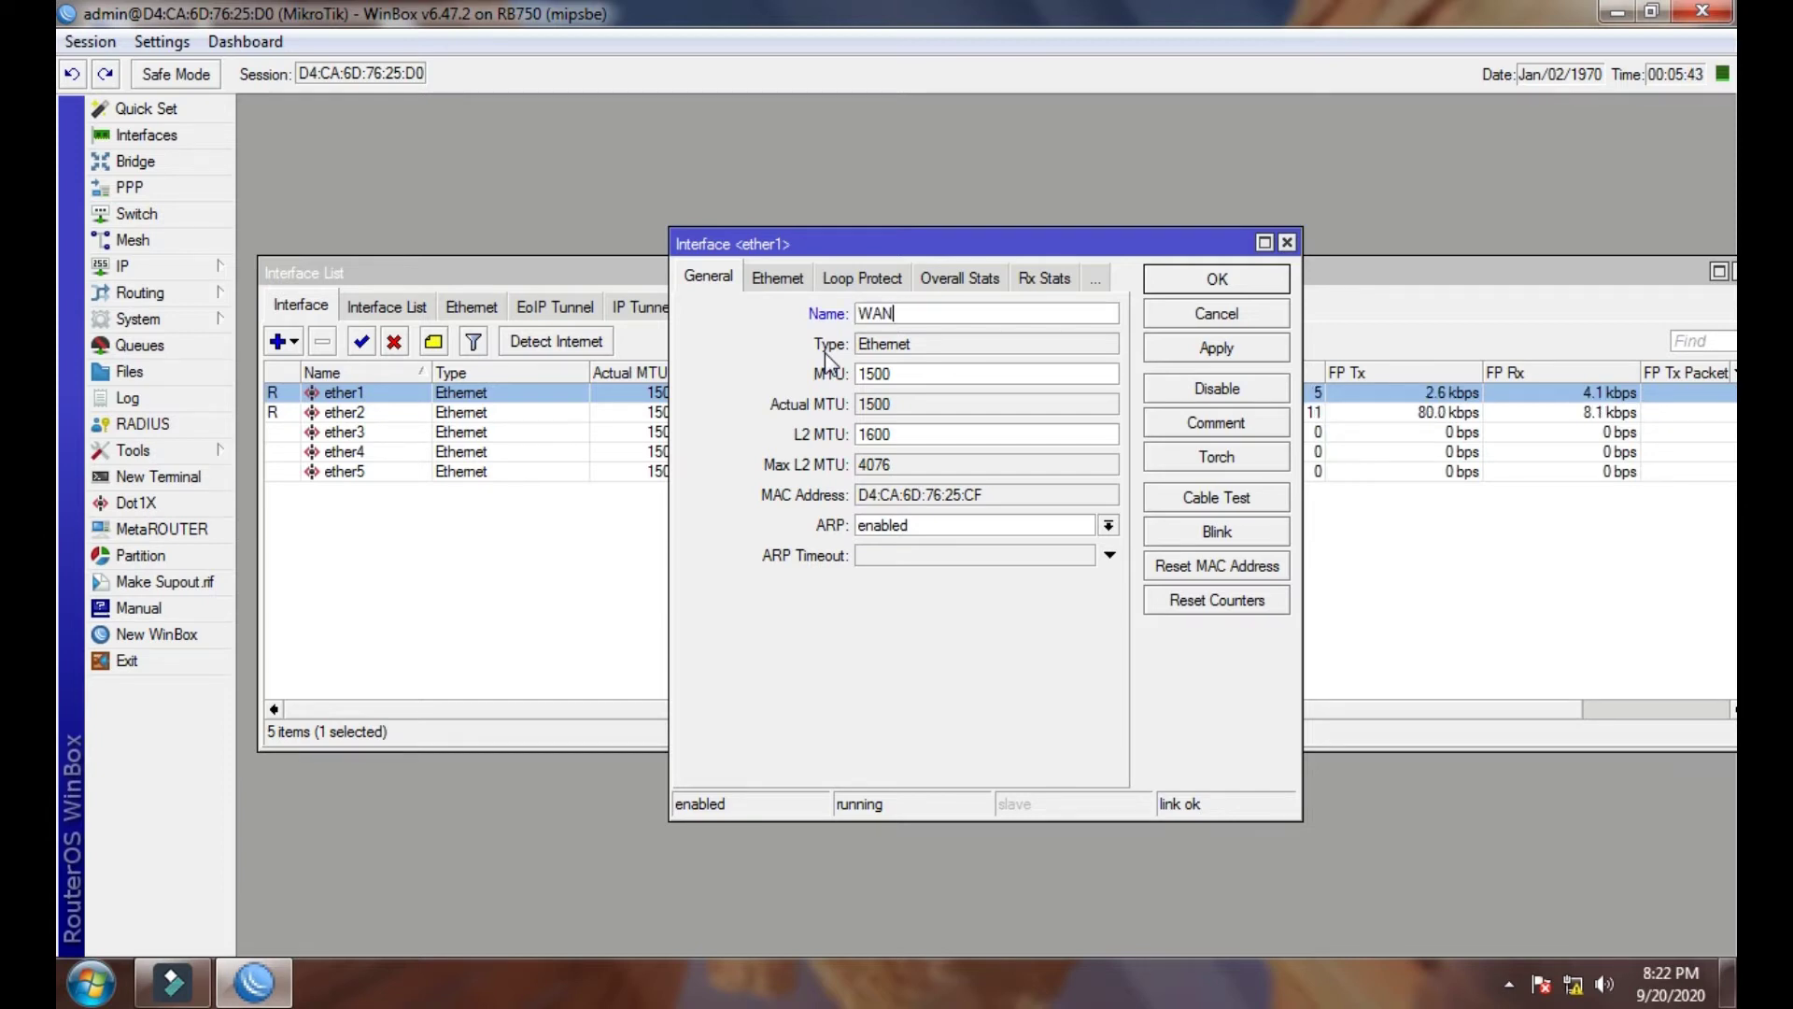
{"action": "key", "text": "Return"}
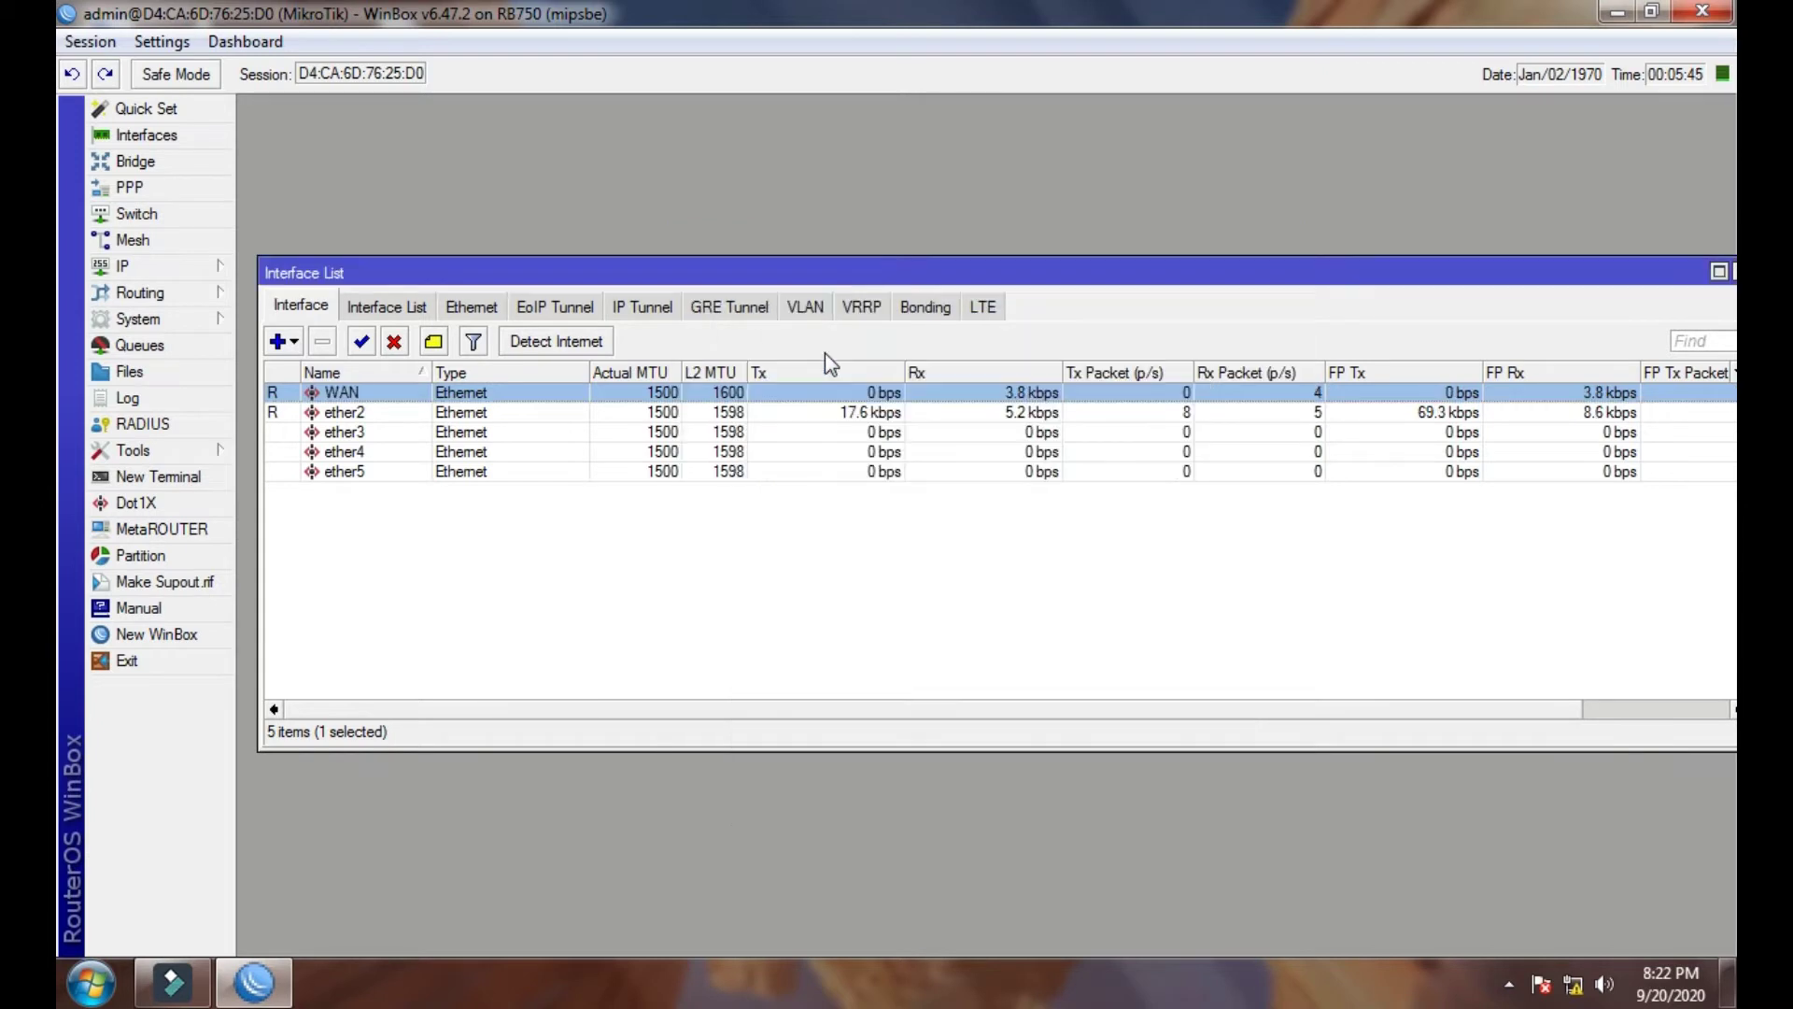
{"action": "key", "text": "Down"}
{"action": "key", "text": "Return"}
{"action": "type", "text": "LA"}
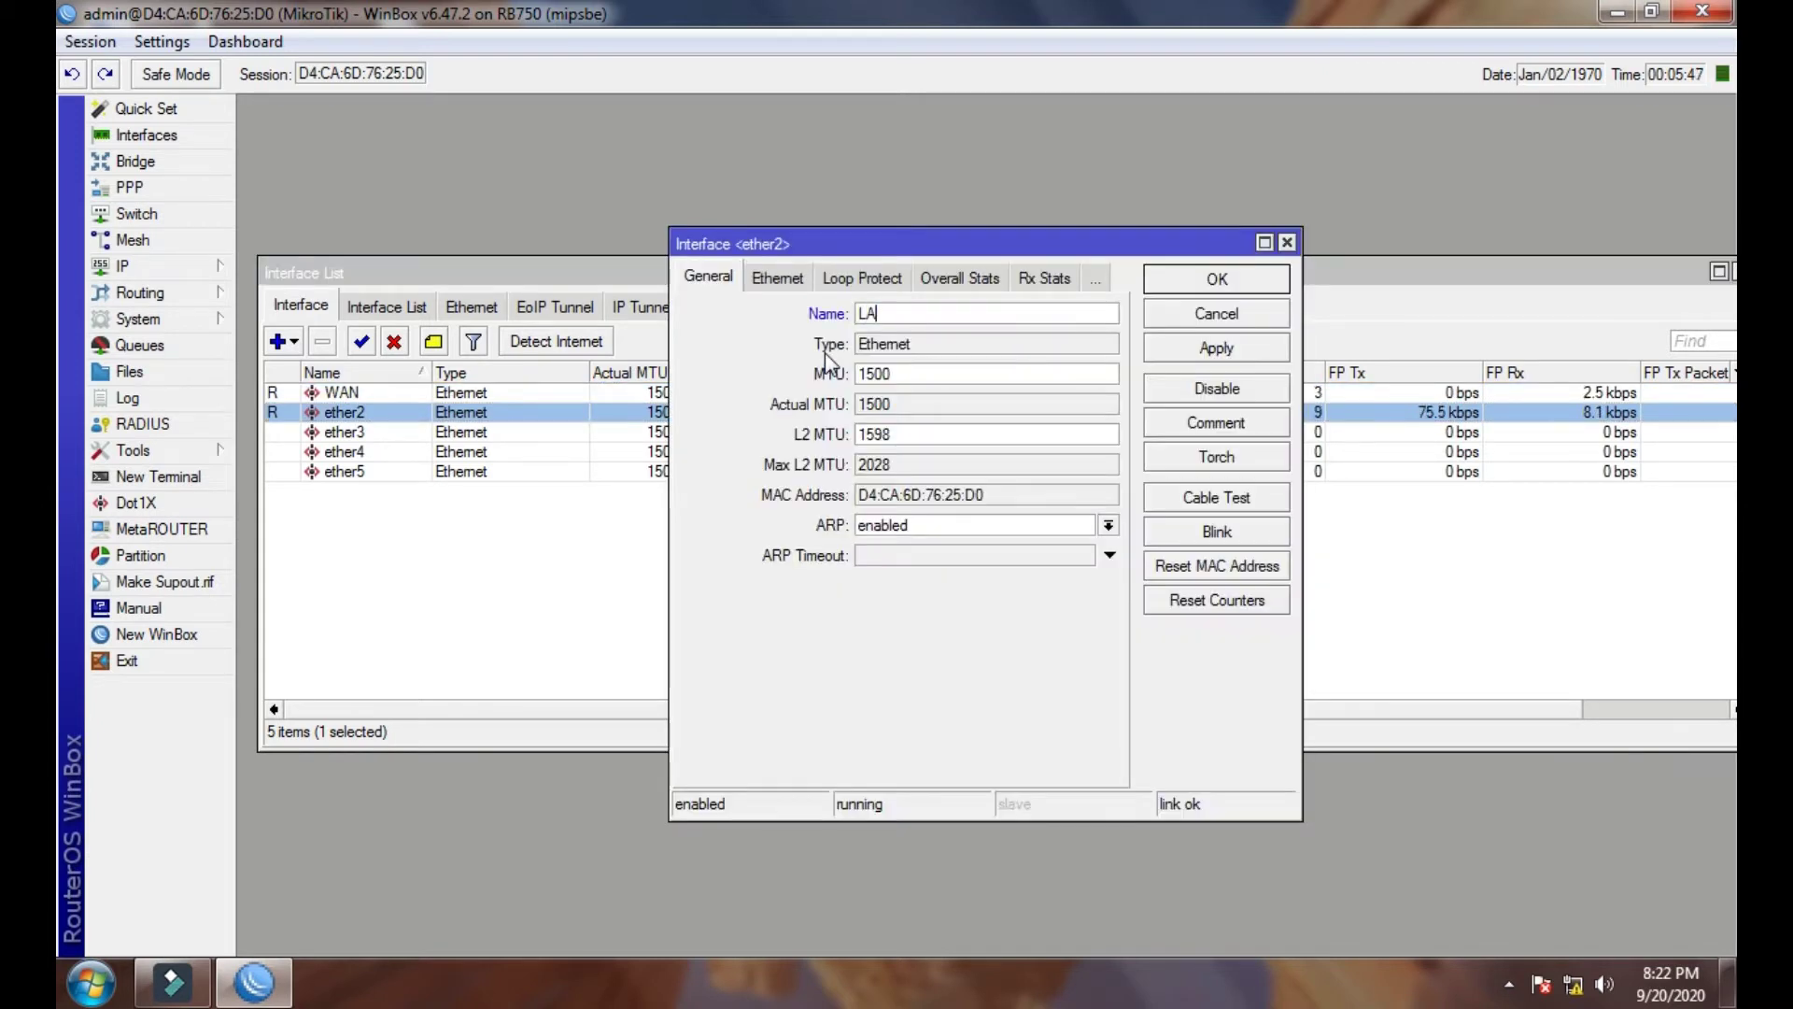
{"action": "type", "text": "N1"}
{"action": "key", "text": "Return"}
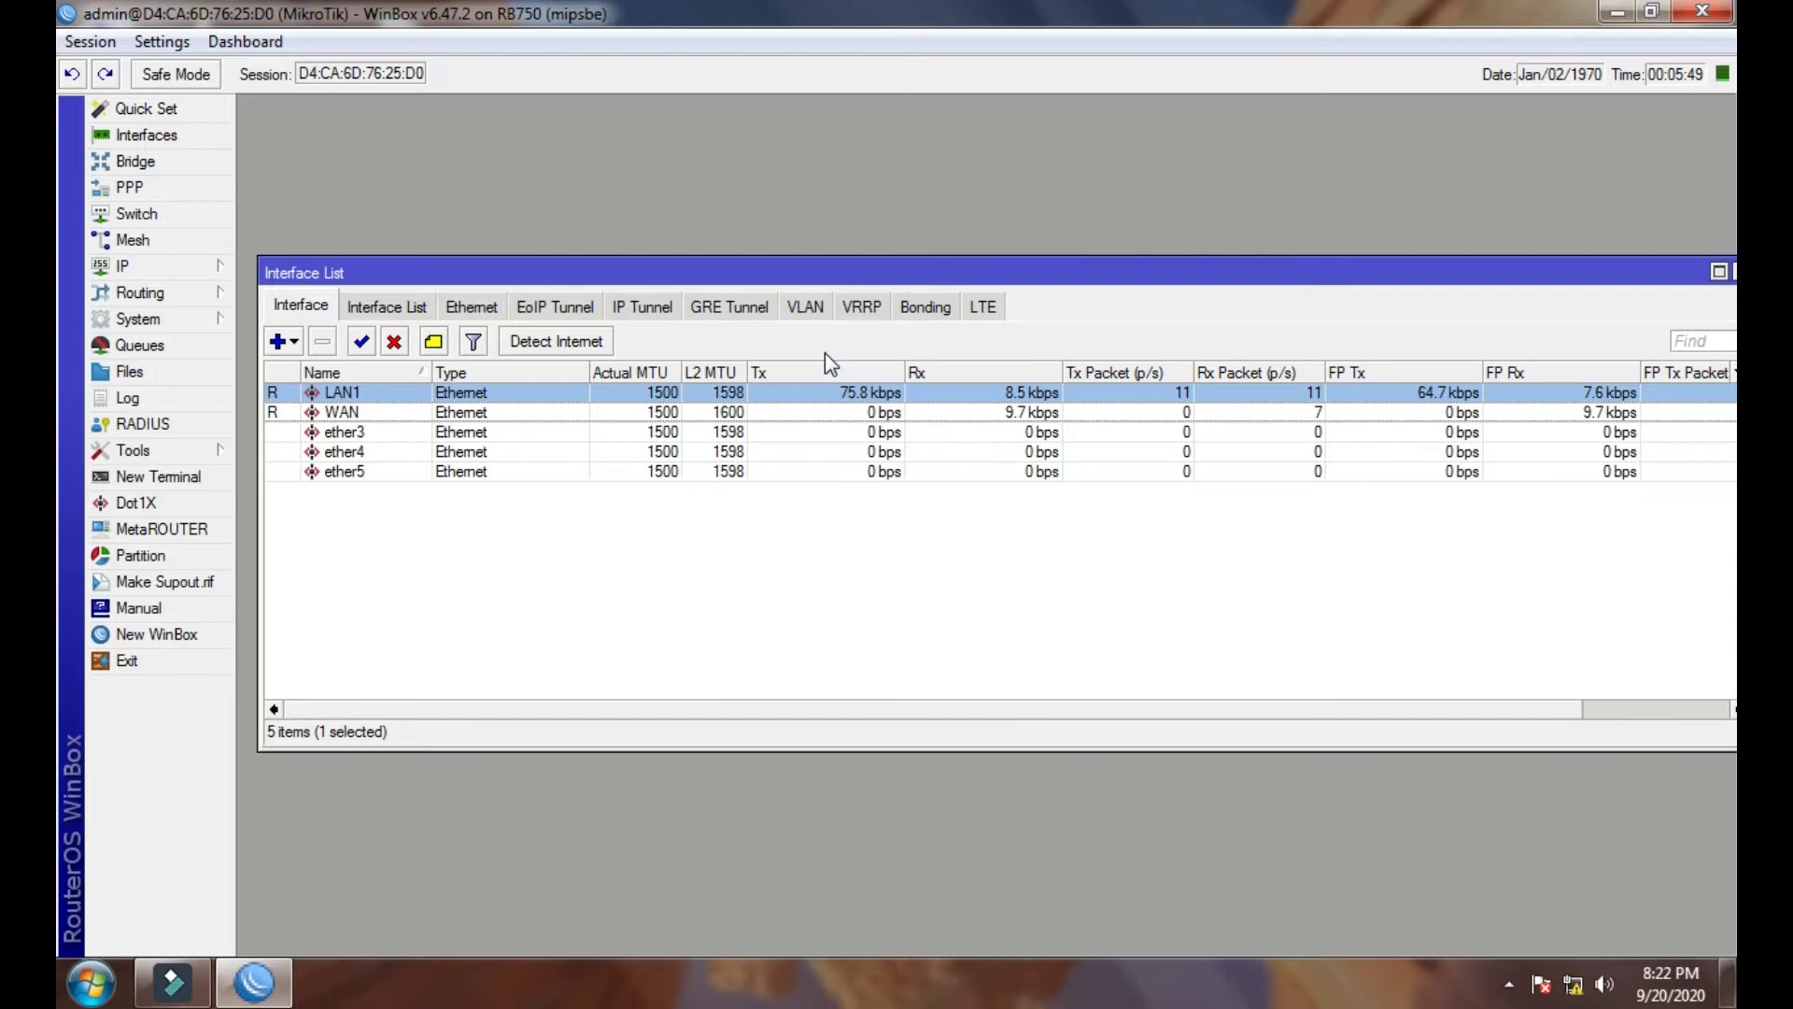
{"action": "key", "text": "Down"}
{"action": "key", "text": "Down"}
{"action": "key", "text": "Return"}
{"action": "type", "text": "LAN2"}
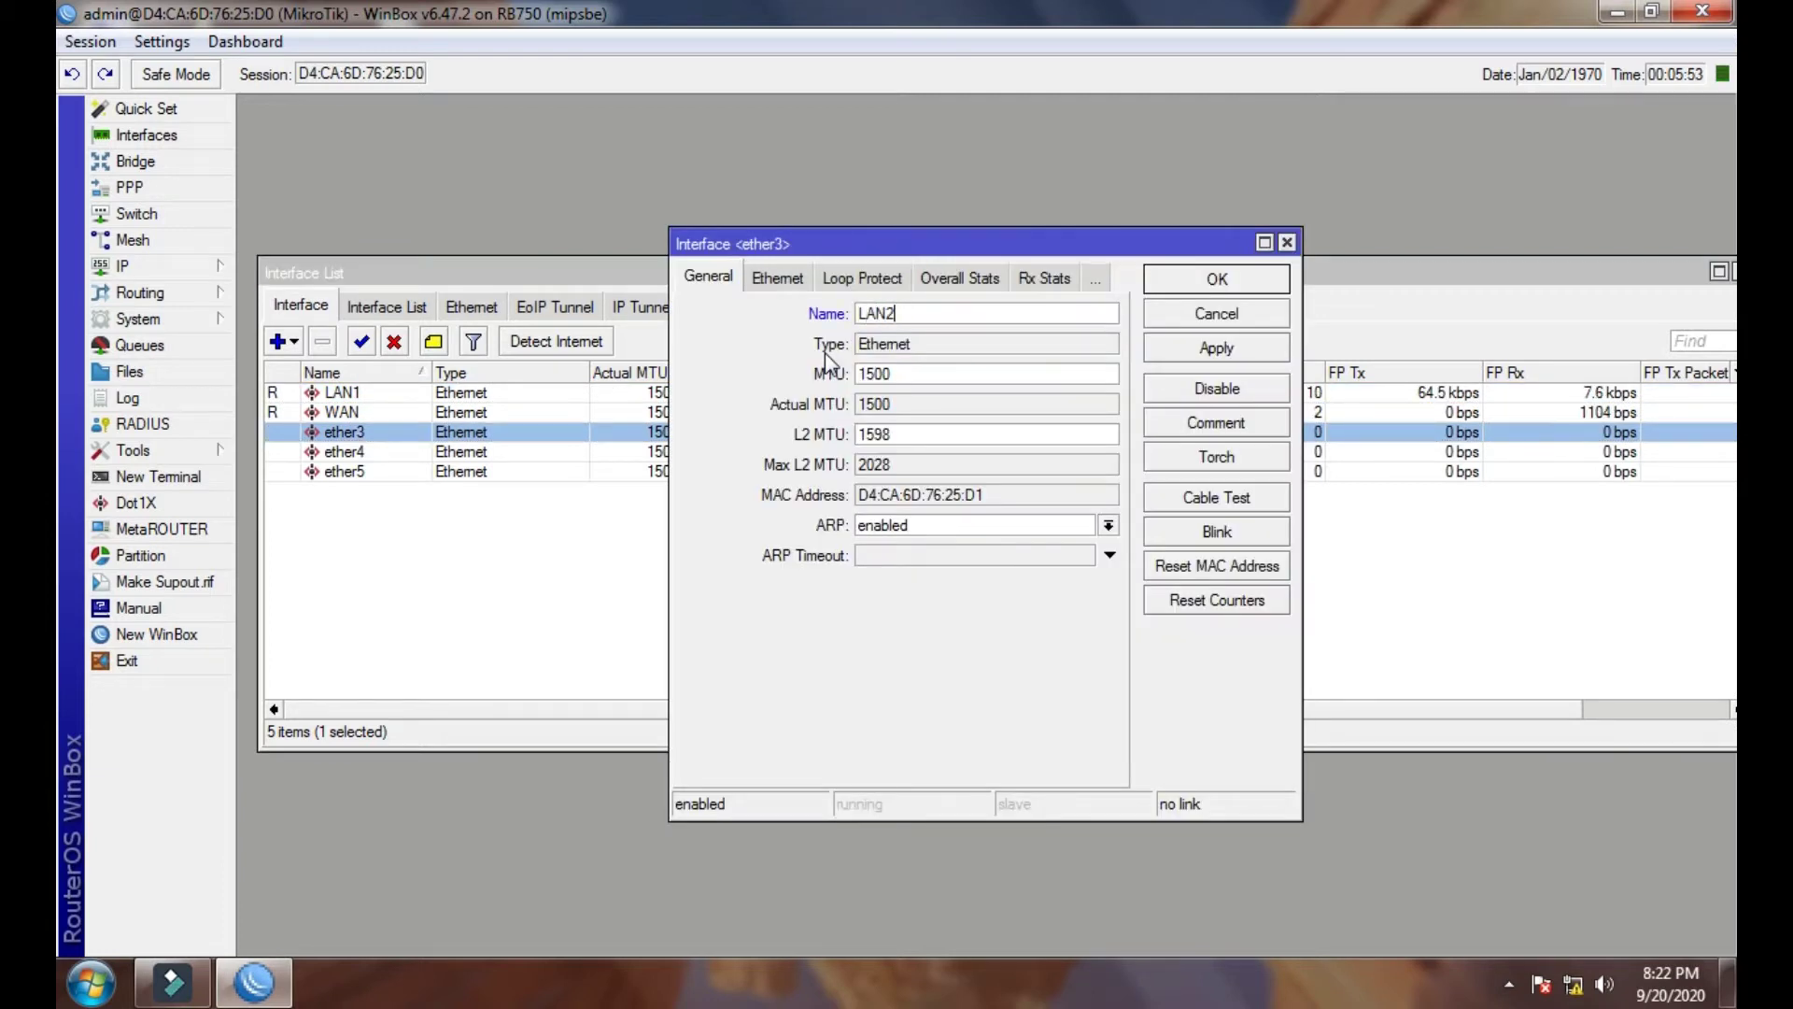
{"action": "key", "text": "Return"}
{"action": "key", "text": "Down"}
{"action": "key", "text": "Down"}
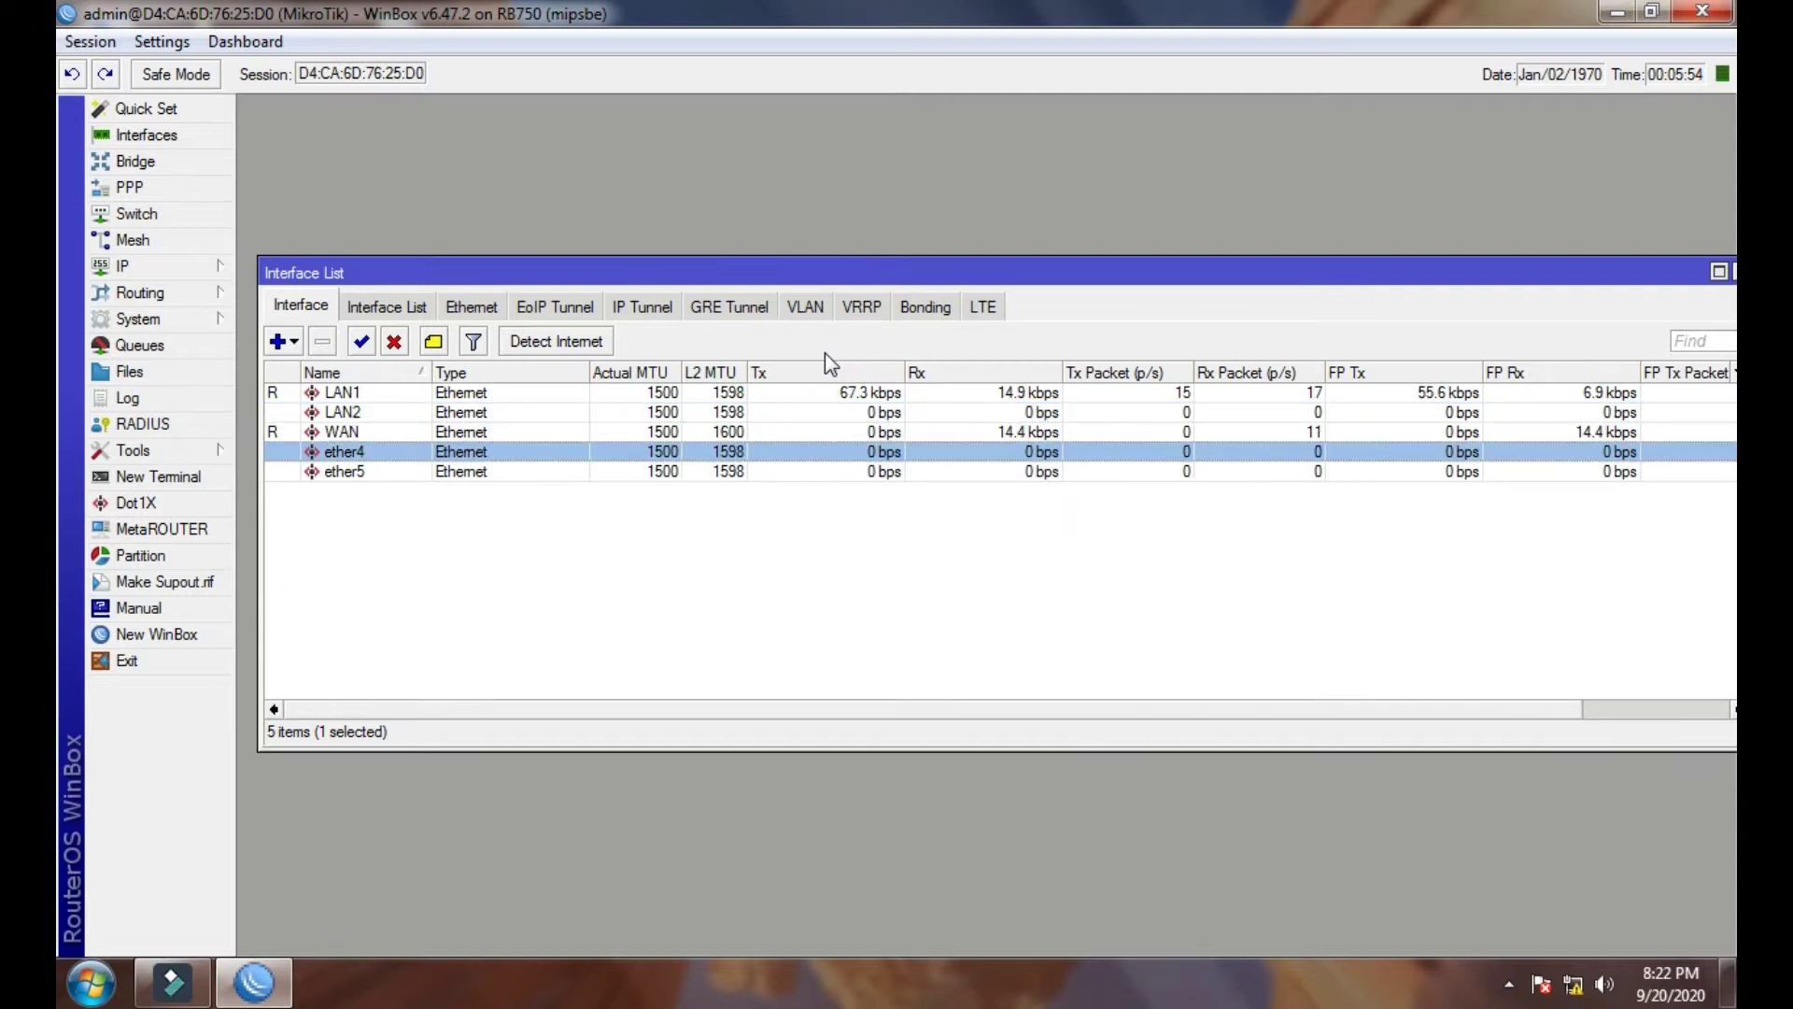
{"action": "key", "text": "Return"}
{"action": "type", "text": "LAN"}
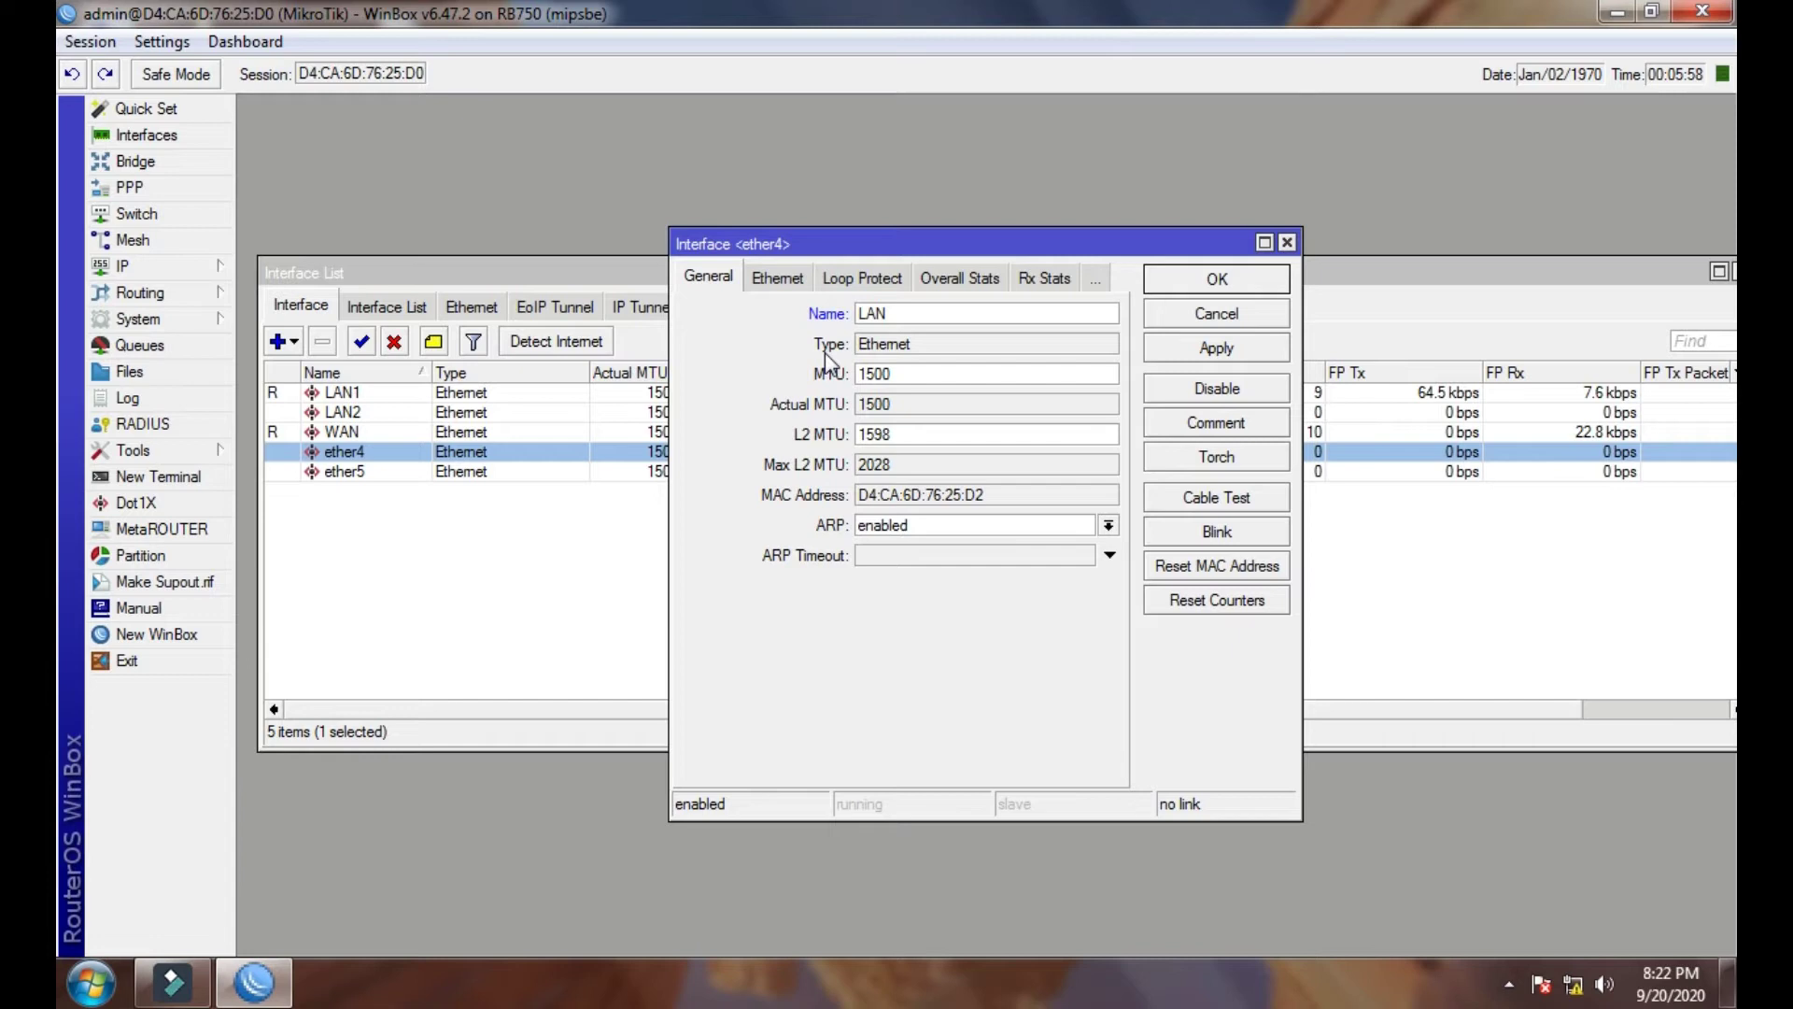
{"action": "type", "text": "3"}
{"action": "key", "text": "Return"}
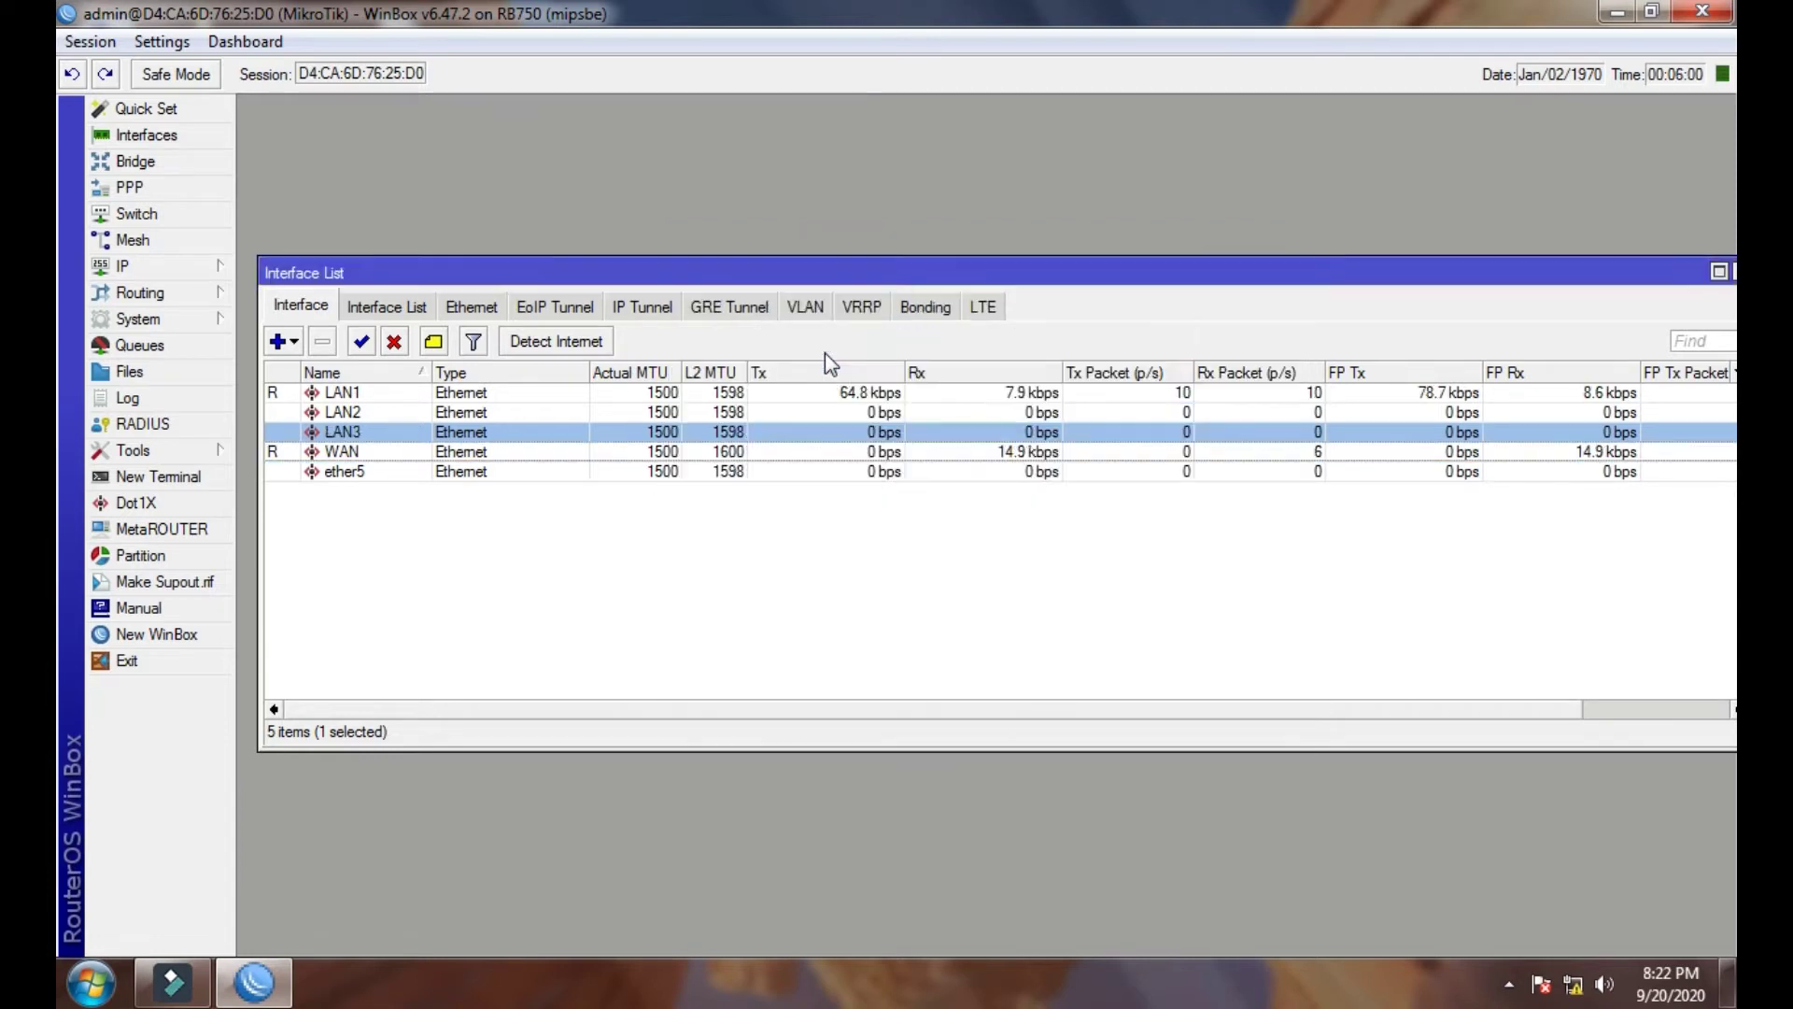
{"action": "key", "text": "Down"}
{"action": "key", "text": "Down"}
{"action": "key", "text": "Return"}
{"action": "type", "text": "LAN4"}
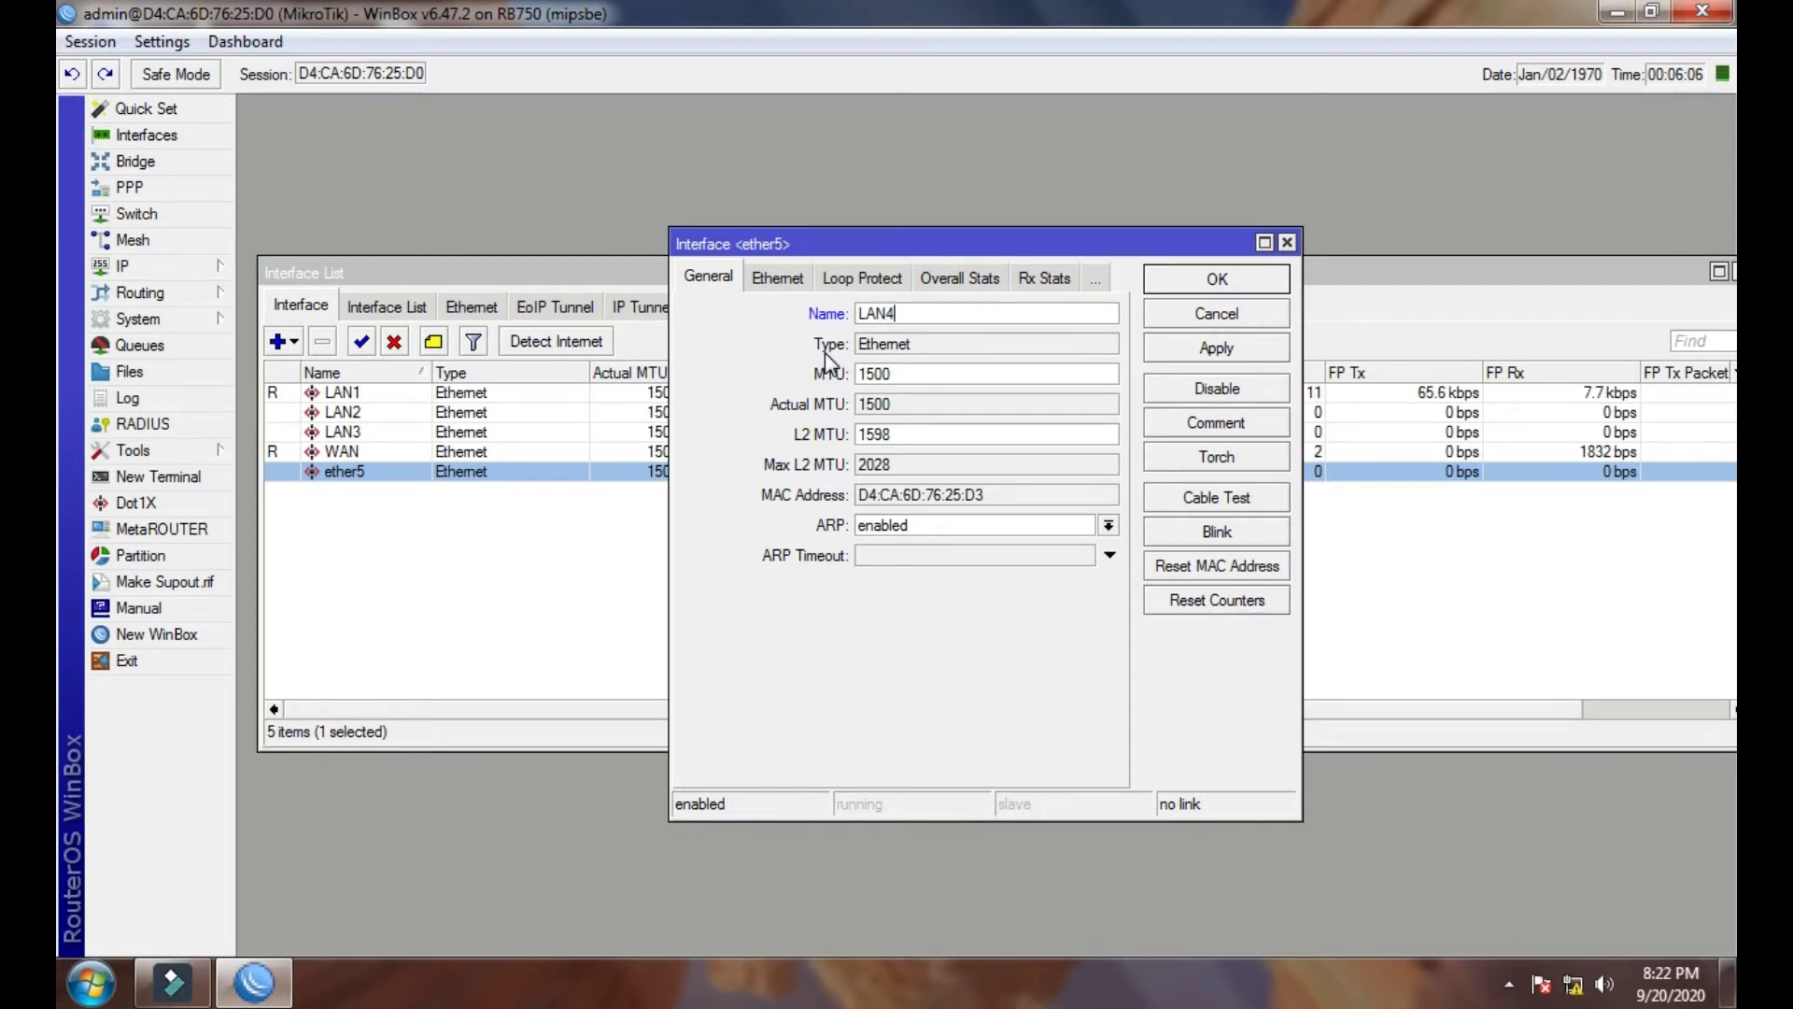
{"action": "key", "text": "Return"}
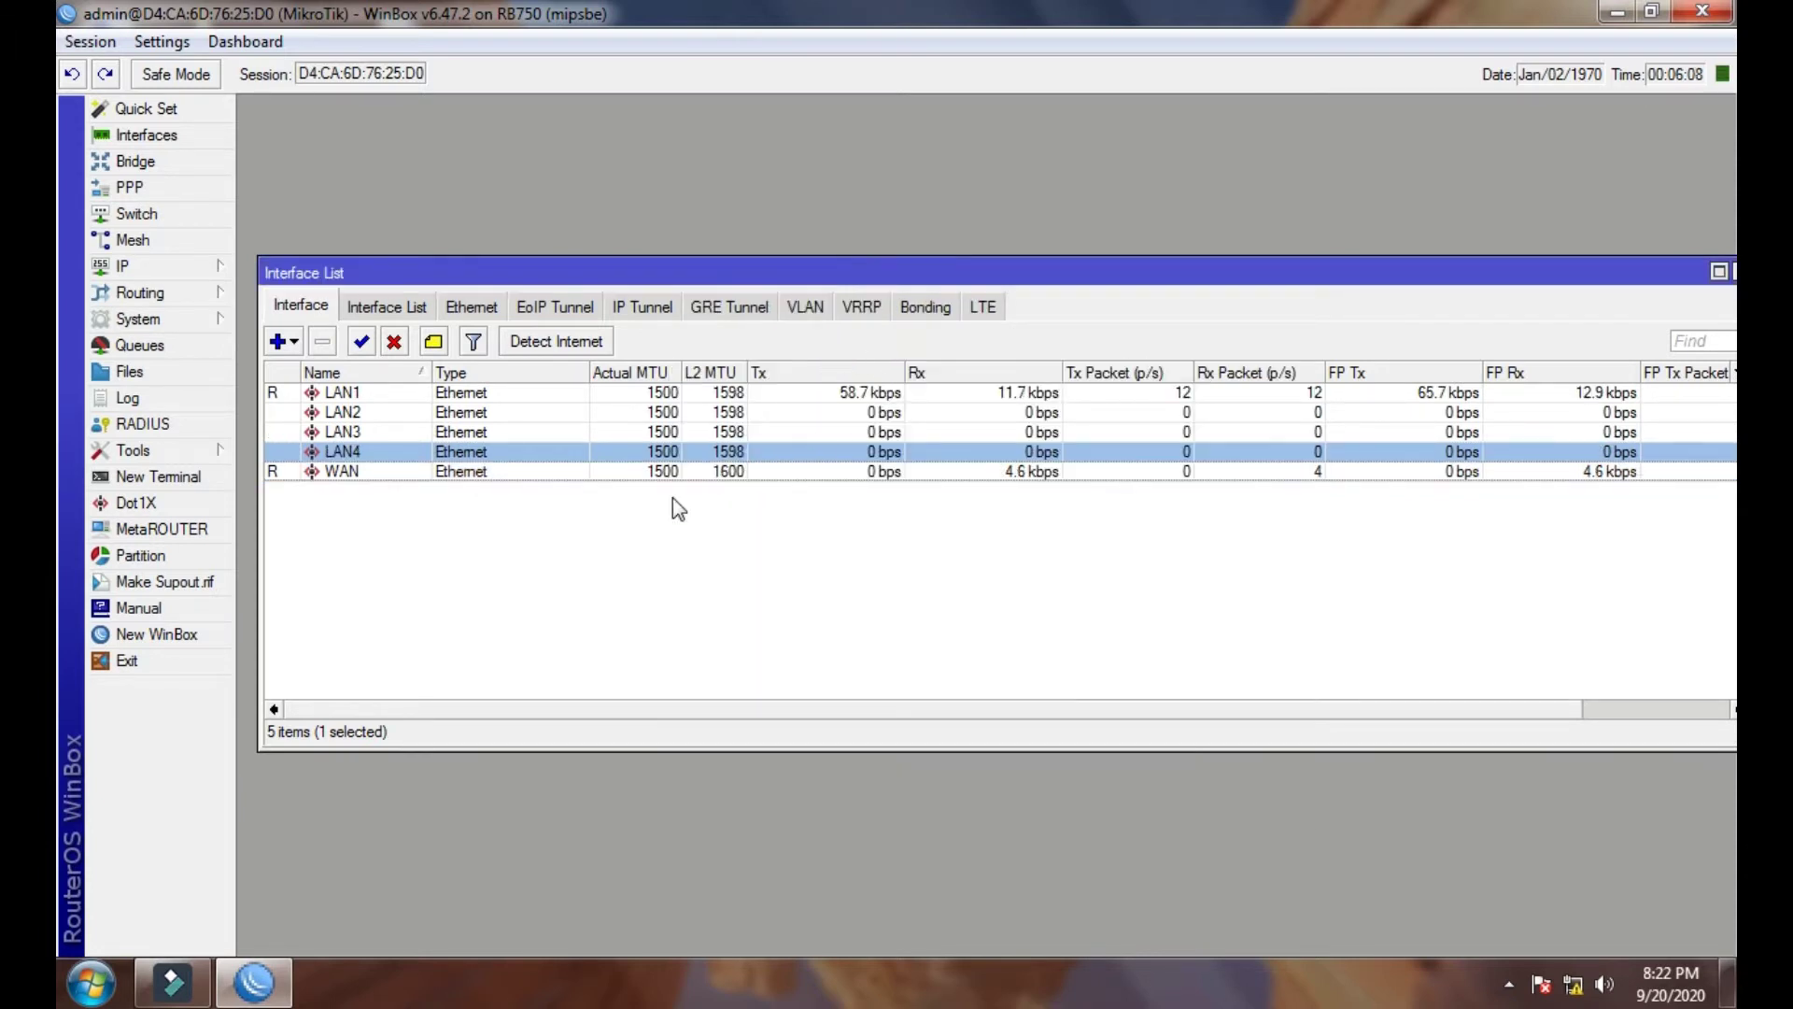
- Check the renamed WAN and LAN1–LAN4 ports in the list, then close the Interface List
{"action": "left_click", "coordinate": [360, 474]}
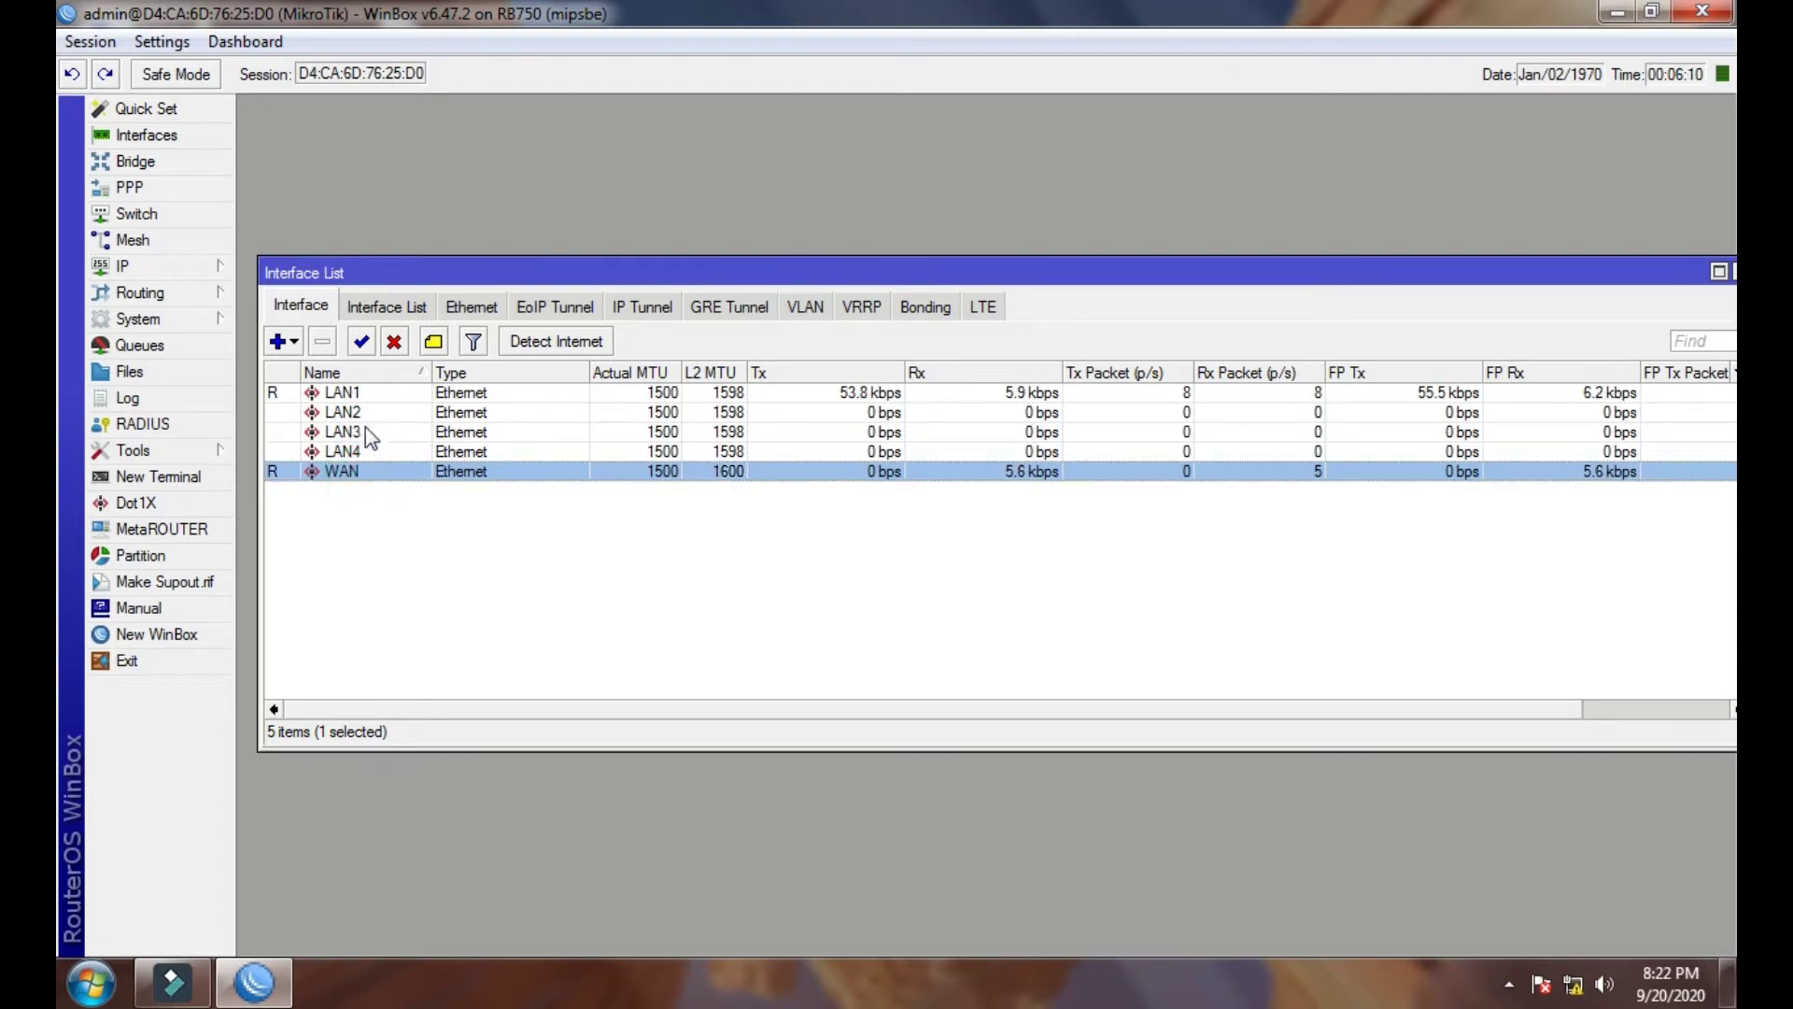
{"action": "left_click", "coordinate": [353, 396]}
{"action": "left_click", "coordinate": [344, 432]}
{"action": "left_click", "coordinate": [343, 453]}
{"action": "left_click", "coordinate": [342, 393]}
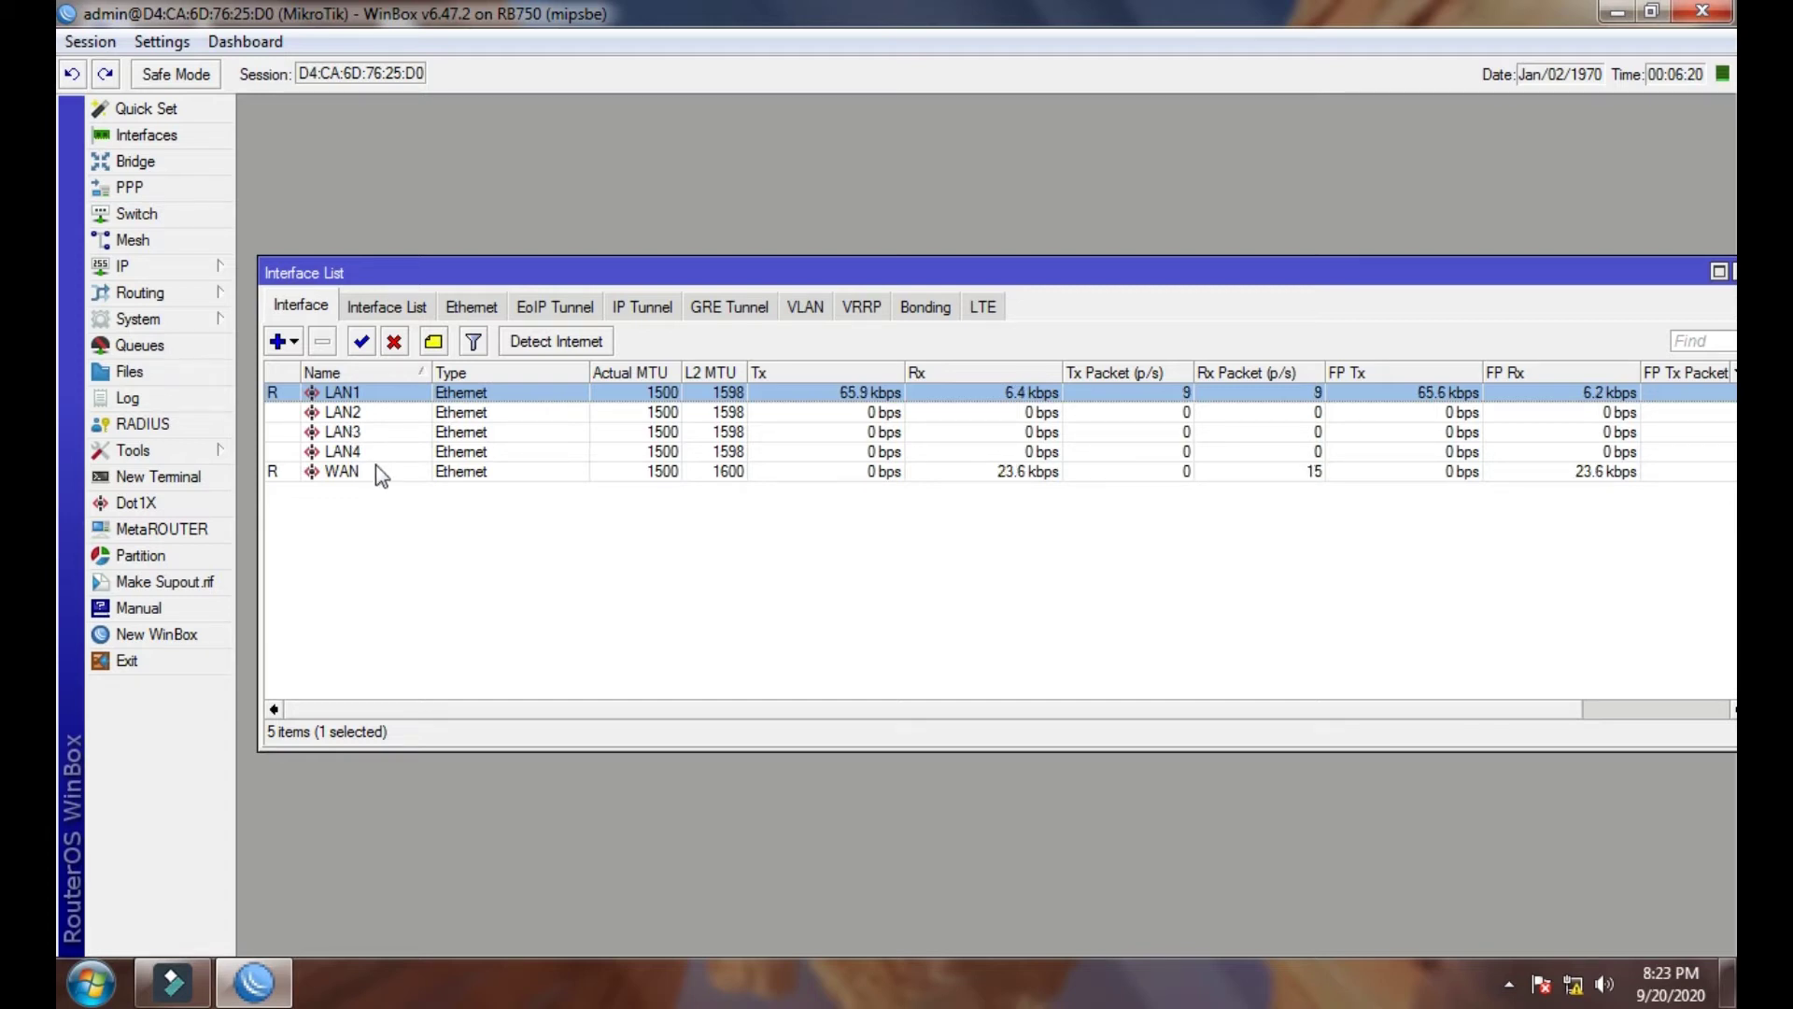
{"action": "left_click", "coordinate": [372, 449]}
{"action": "left_click", "coordinate": [372, 432]}
{"action": "left_click", "coordinate": [373, 411]}
{"action": "left_click", "coordinate": [376, 393]}
{"action": "left_click_drag", "start_coordinate": [1673, 277], "coordinate": [1455, 301]}
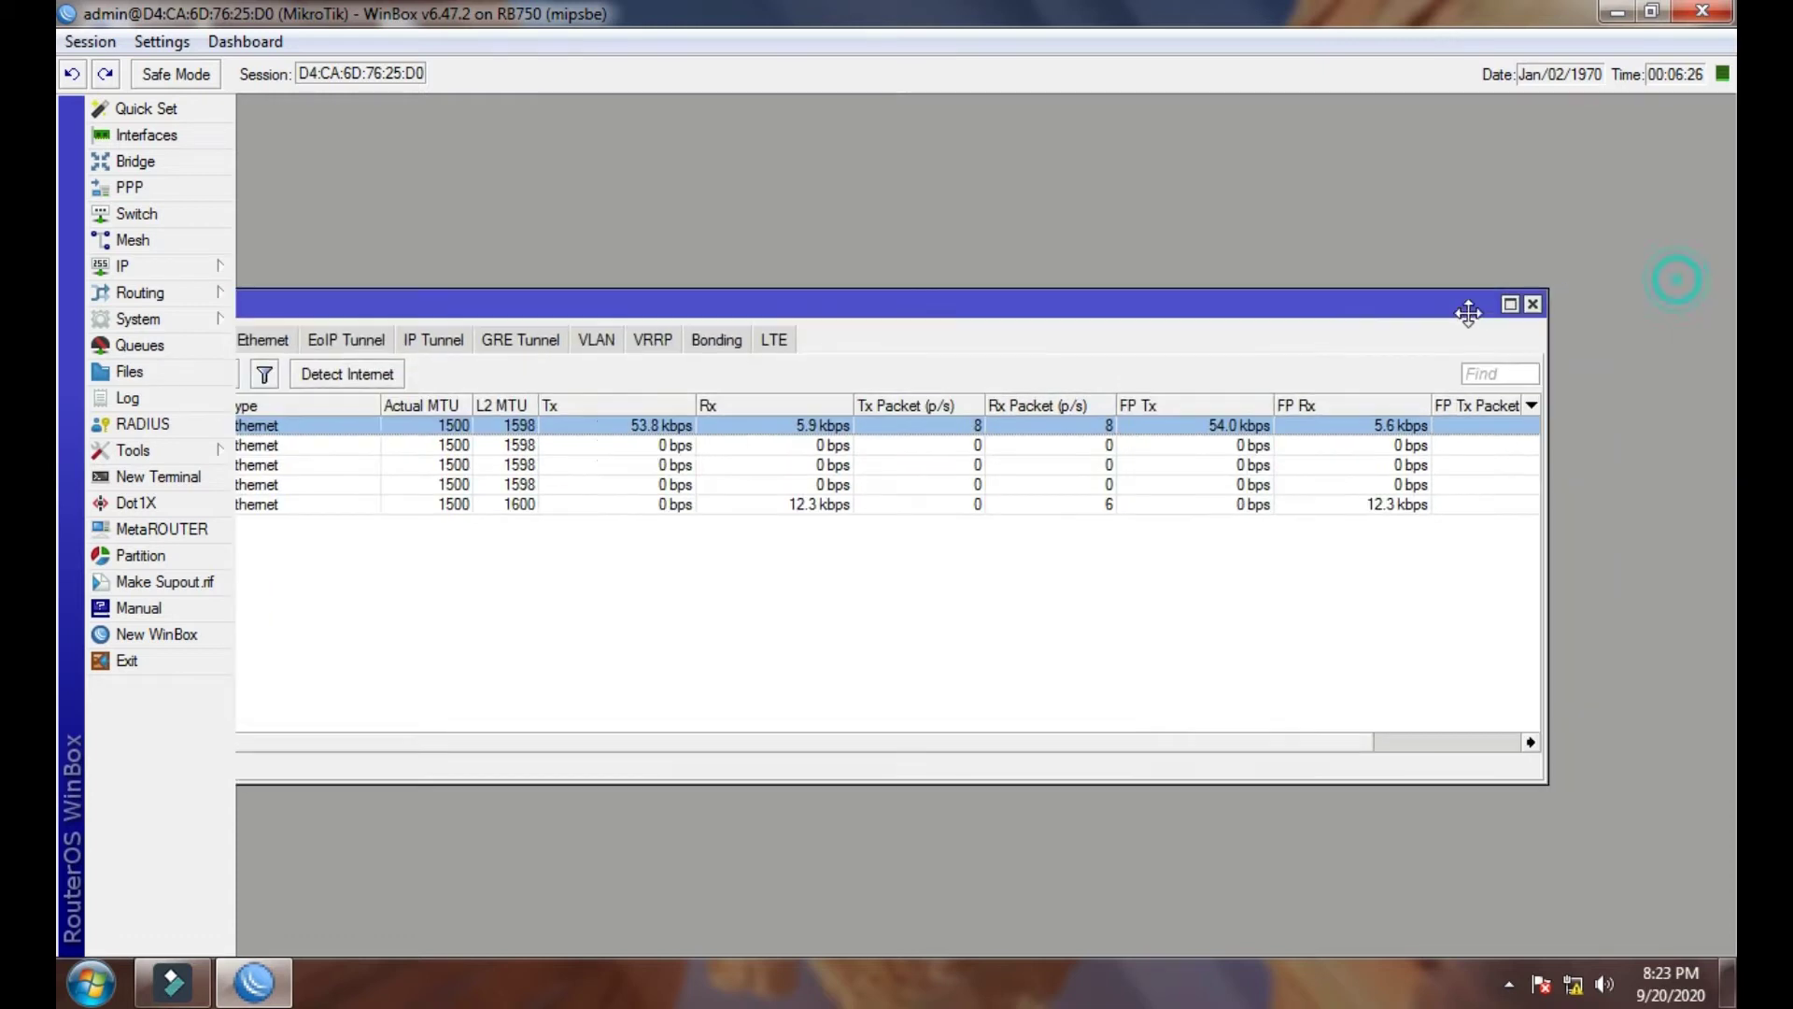
{"action": "left_click", "coordinate": [1533, 297]}
- Look over the DNS settings and the IP address list, closing both
{"action": "left_click", "coordinate": [143, 267]}
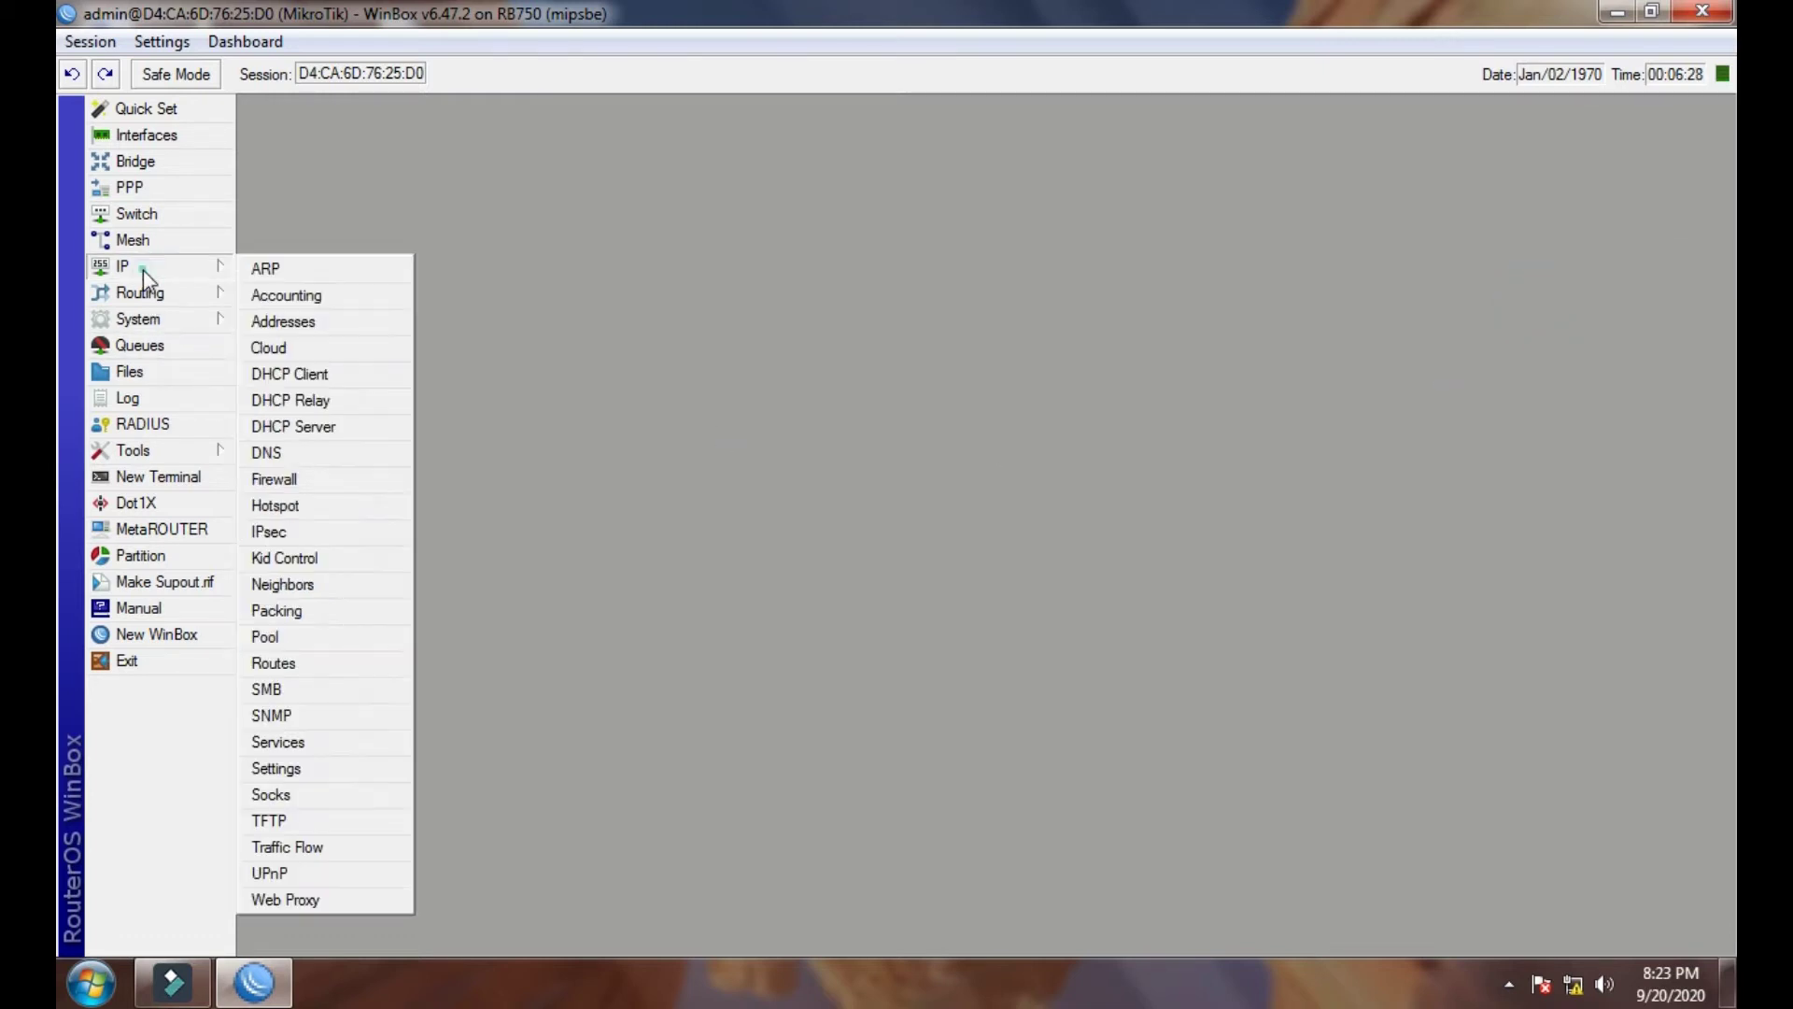
{"action": "left_click", "coordinate": [309, 461]}
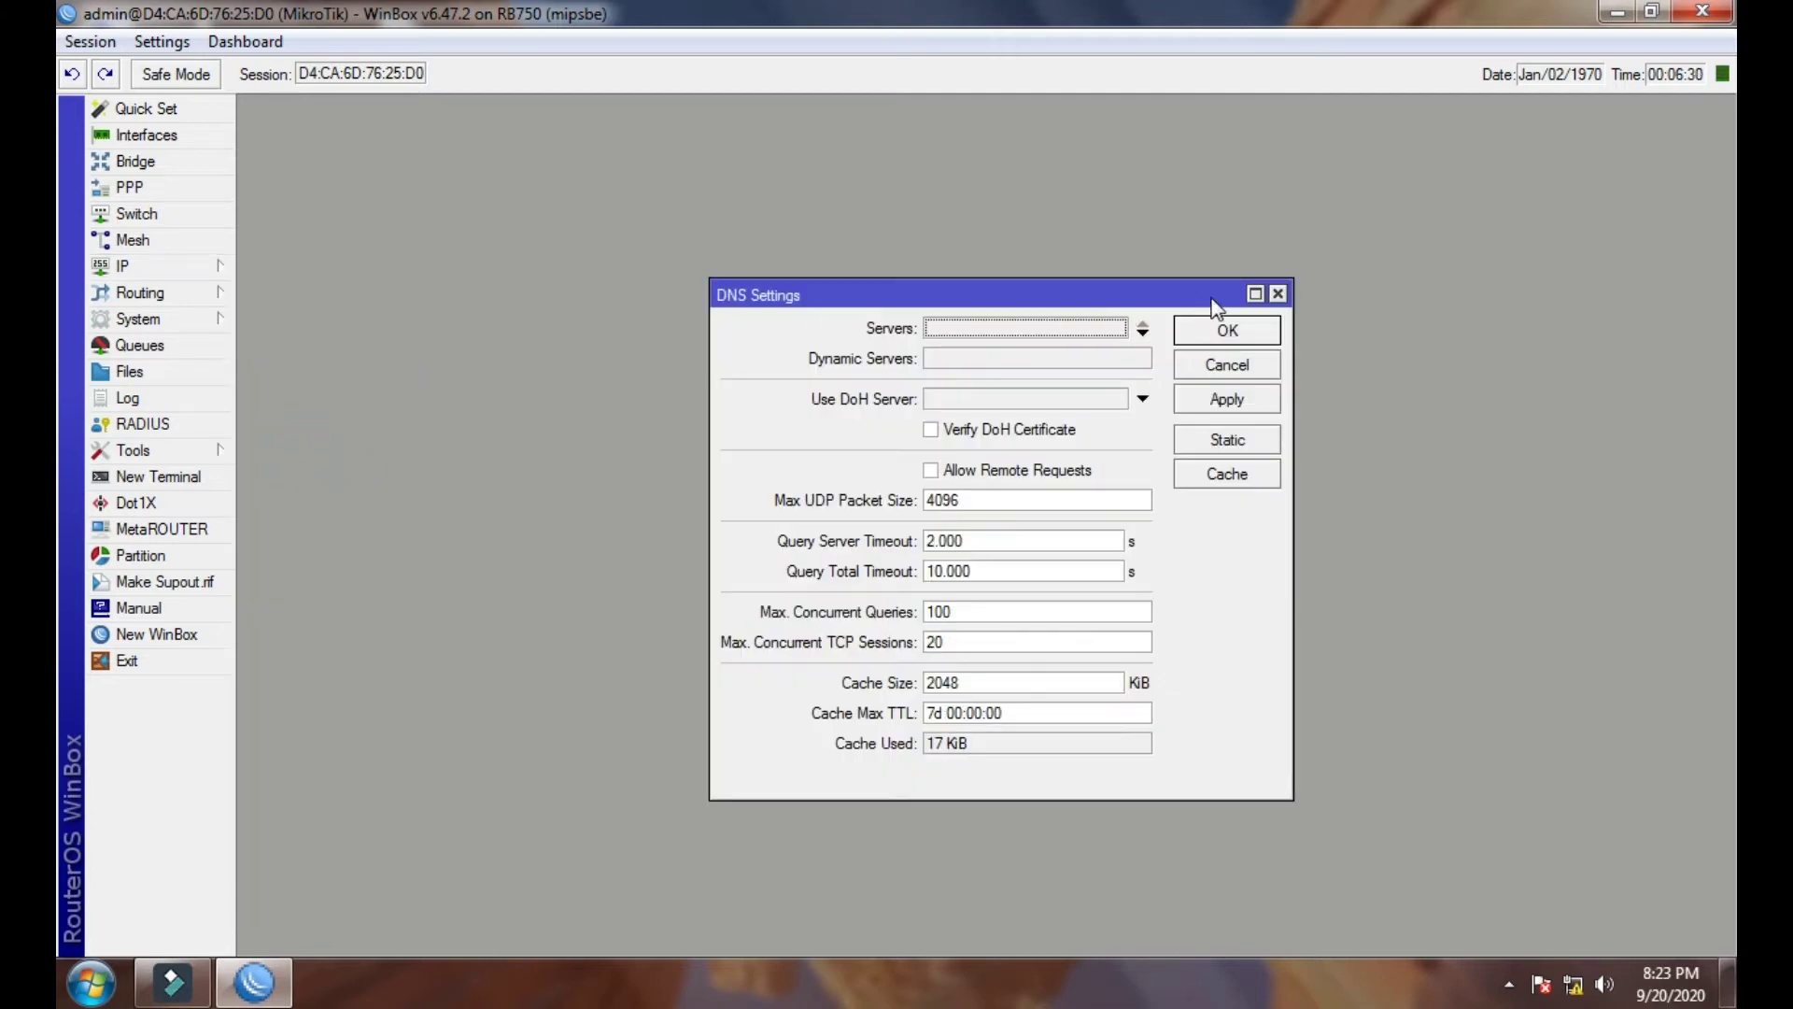
{"action": "left_click", "coordinate": [1280, 295]}
{"action": "left_click", "coordinate": [134, 270]}
{"action": "left_click", "coordinate": [402, 327]}
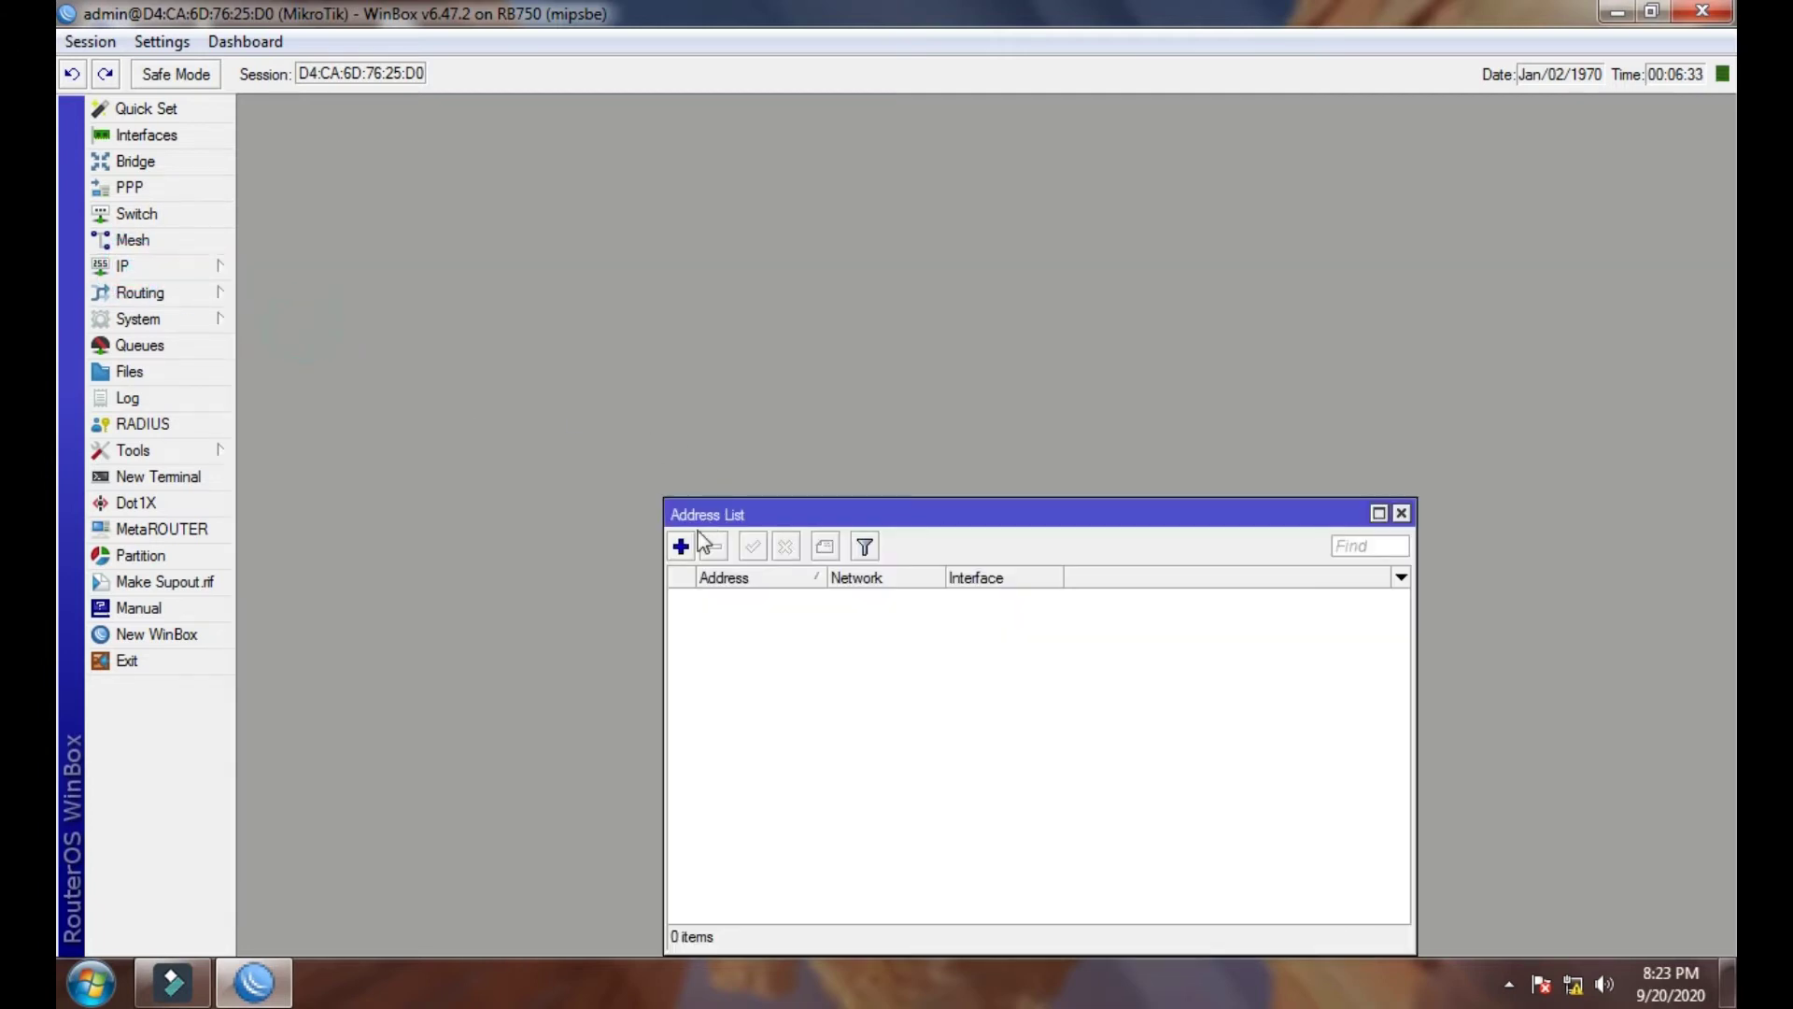
{"action": "left_click_drag", "start_coordinate": [733, 519], "coordinate": [673, 356]}
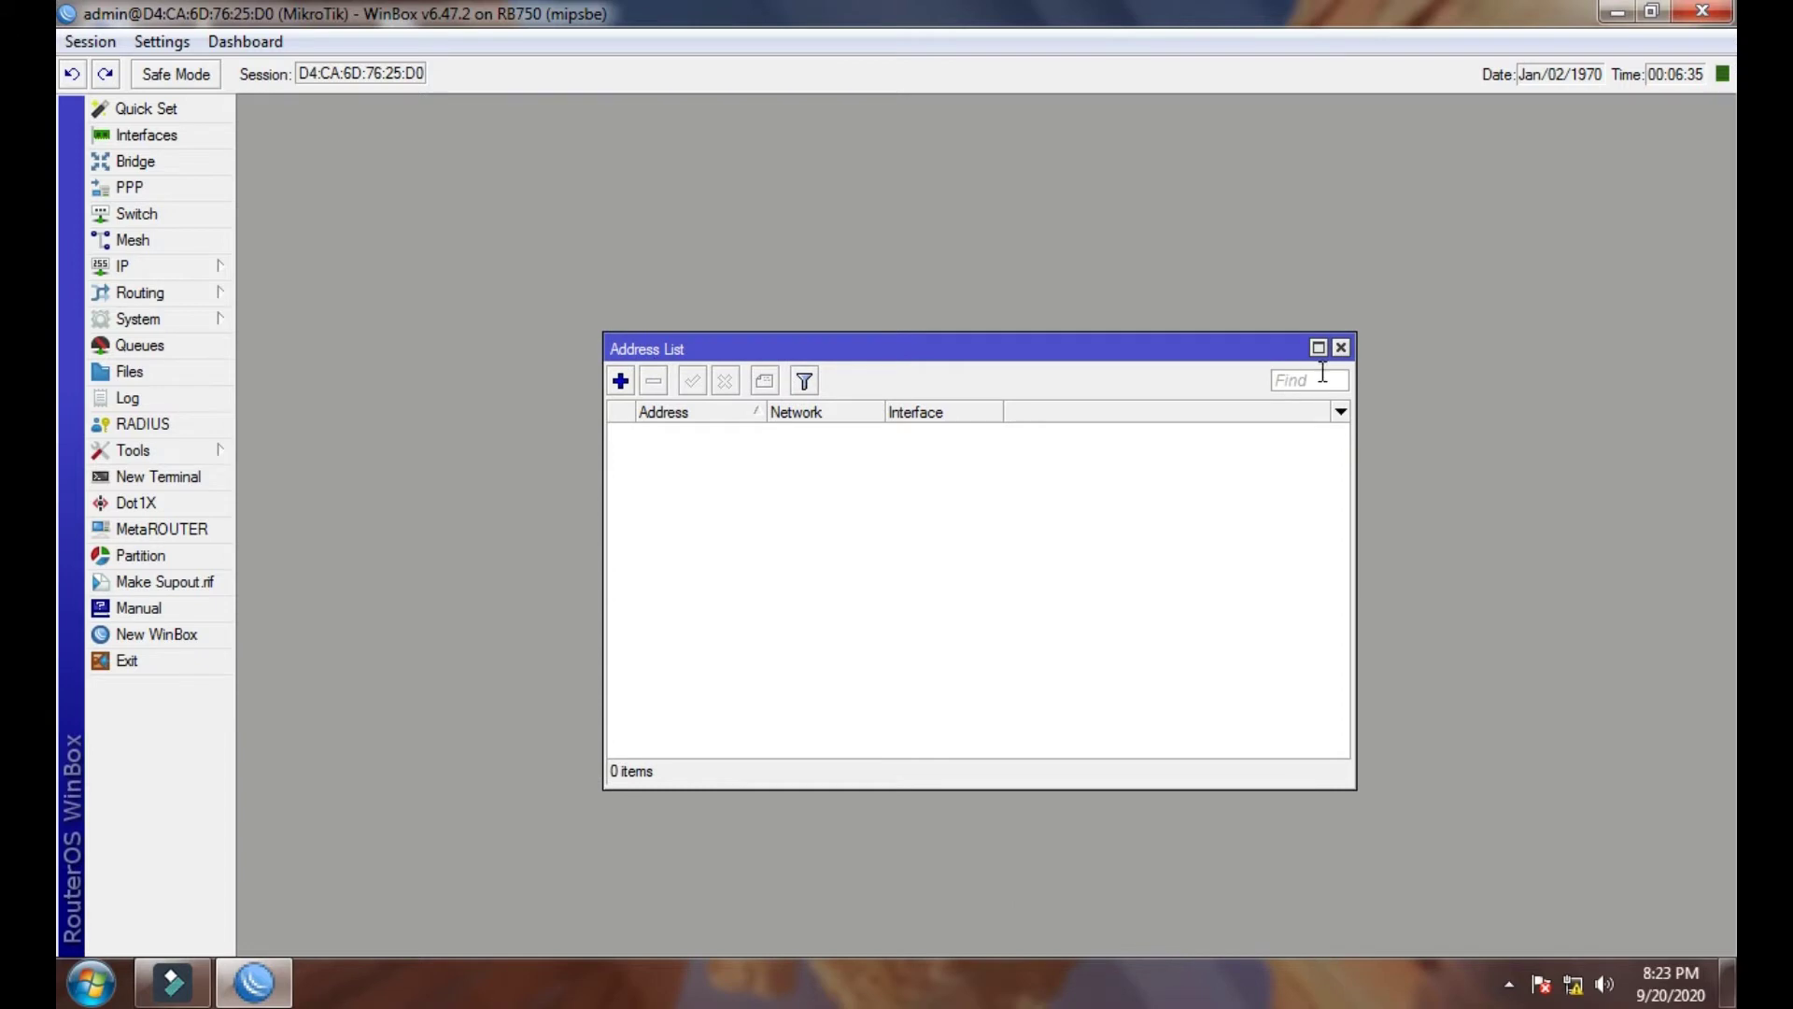
{"action": "left_click", "coordinate": [1341, 348]}
- Add a new PPPoE Client interface from the PPP window
{"action": "left_click", "coordinate": [172, 187]}
{"action": "left_click", "coordinate": [260, 390]}
{"action": "left_click", "coordinate": [308, 744]}
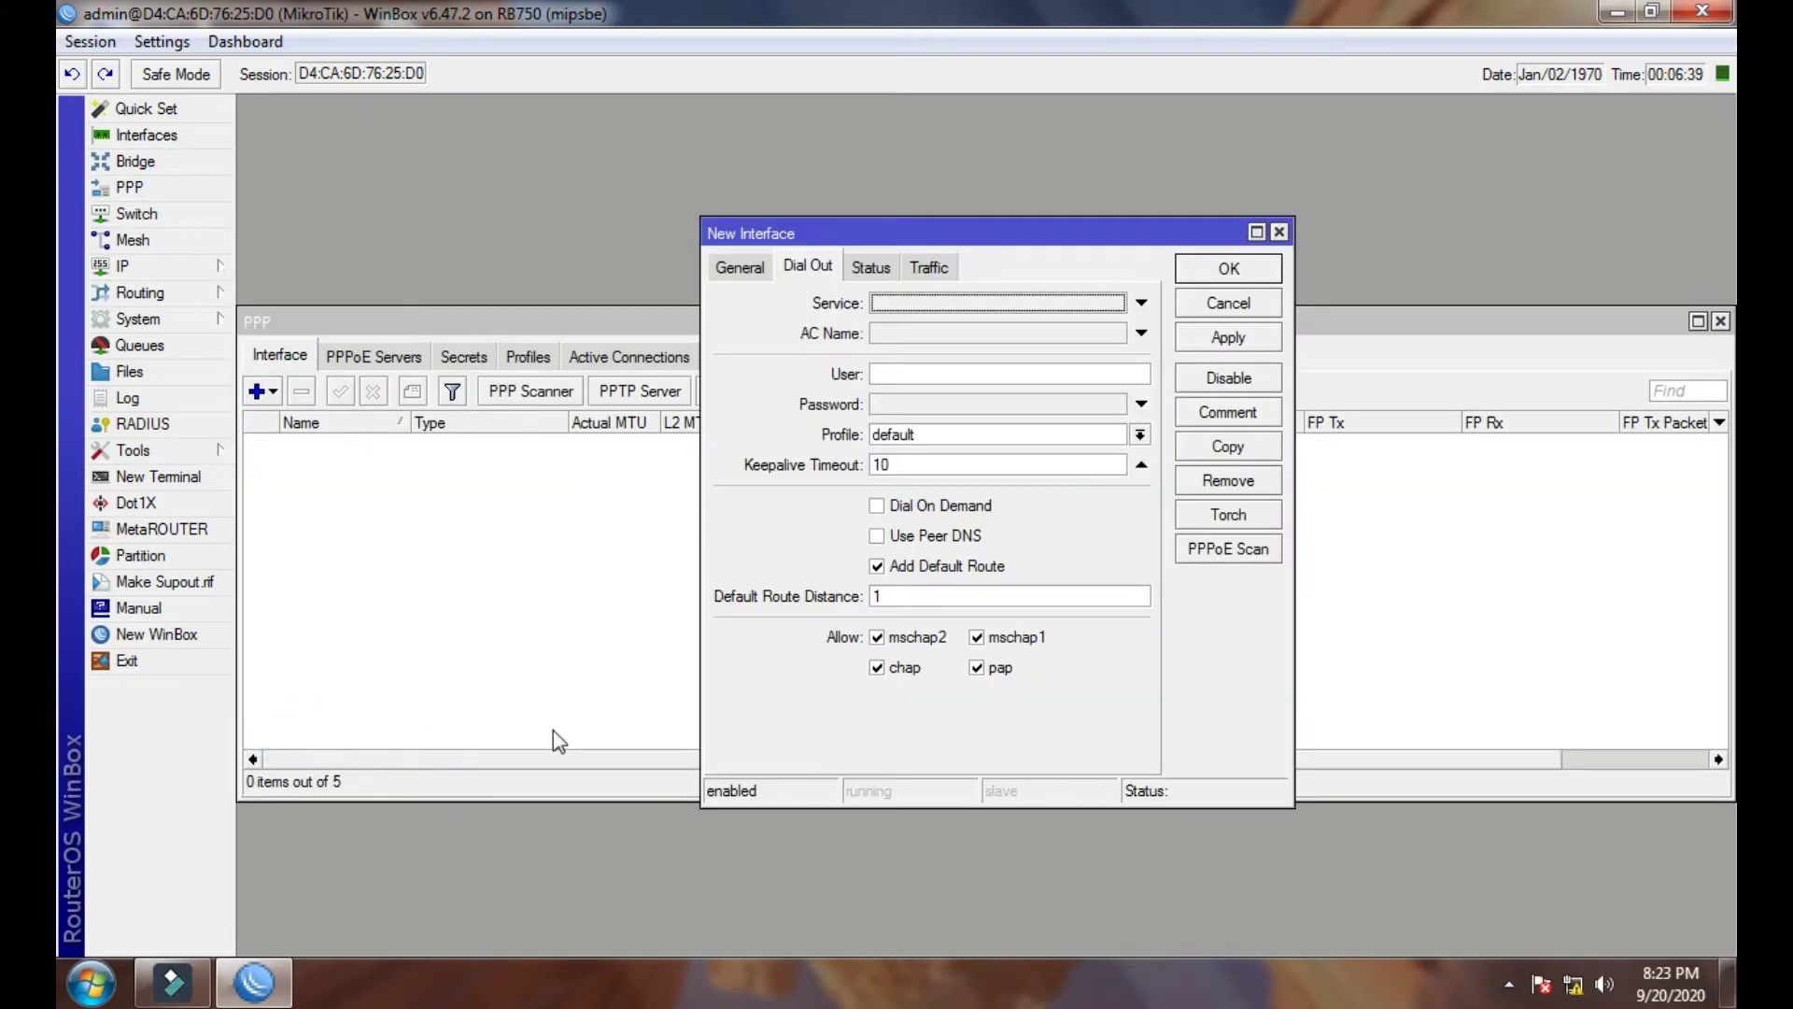
{"action": "left_click", "coordinate": [734, 271]}
{"action": "left_click", "coordinate": [805, 267]}
- Enter the dial-out user name, copy it as the password, save, and confirm pppoe-out1 connects
{"action": "left_click", "coordinate": [926, 373]}
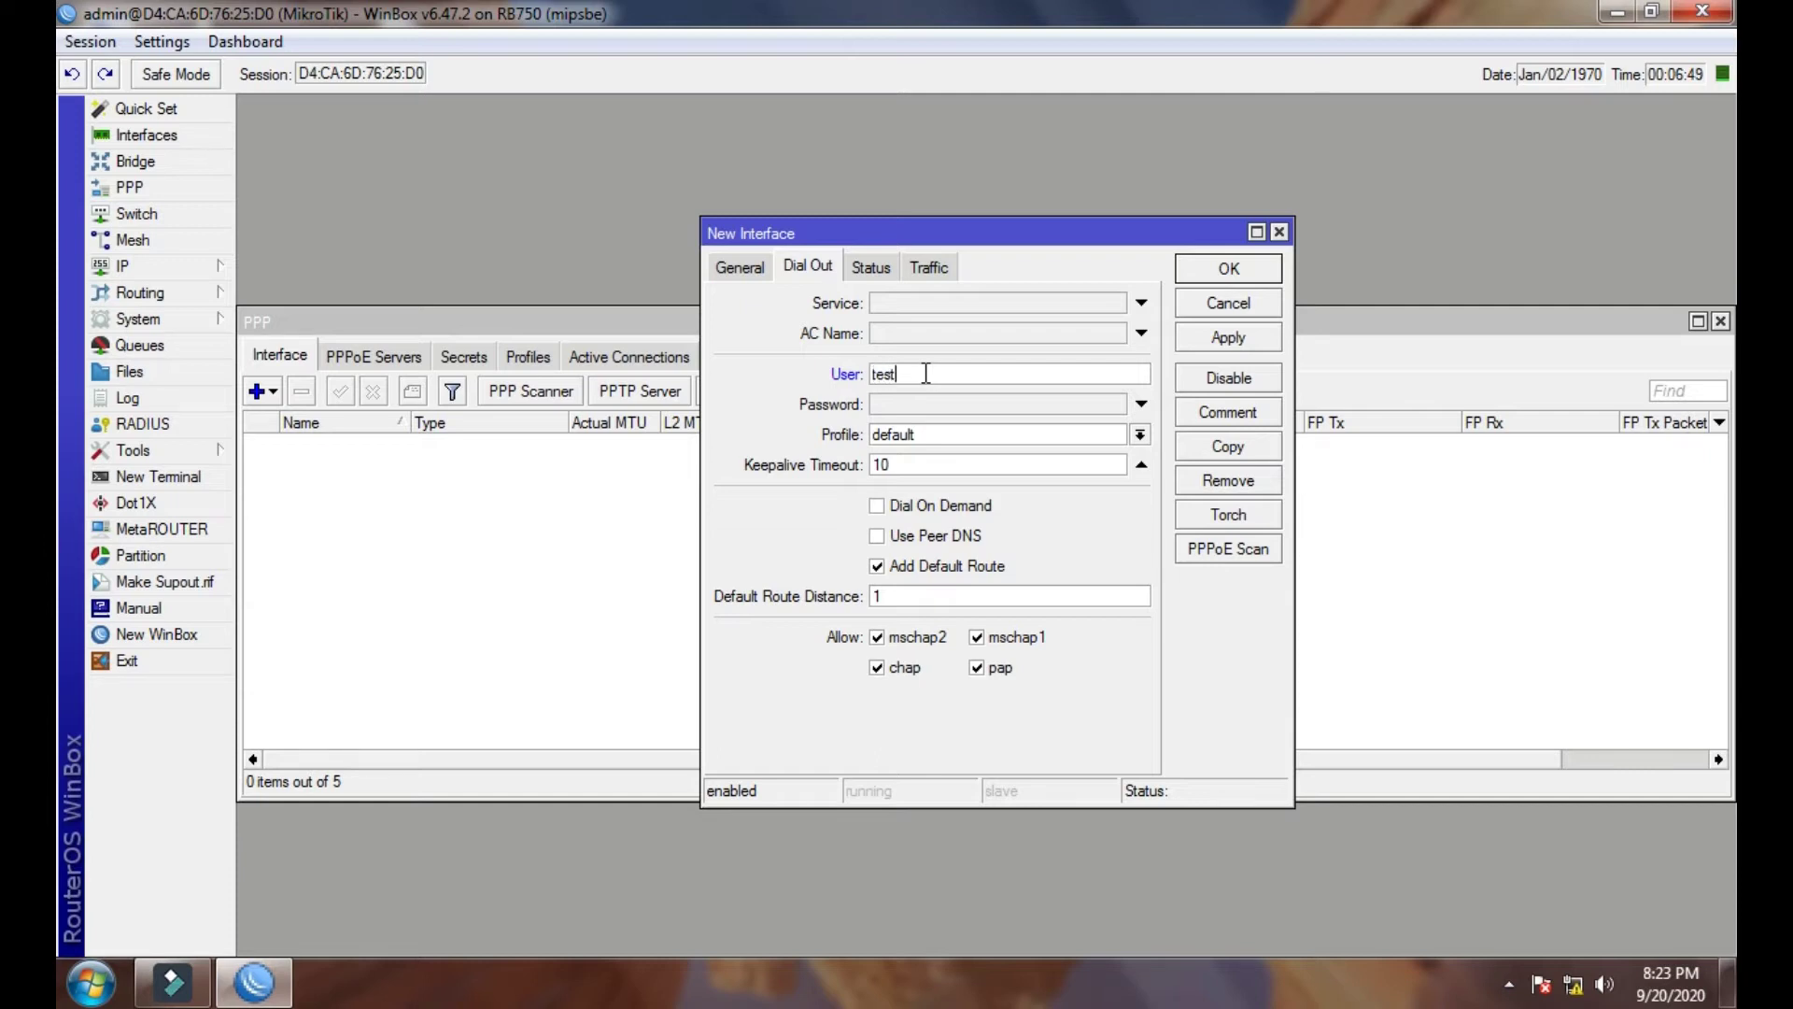
{"action": "double_click", "coordinate": [925, 372]}
{"action": "right_click", "coordinate": [889, 376]}
{"action": "left_click", "coordinate": [916, 425]}
{"action": "left_click", "coordinate": [900, 405]}
{"action": "right_click", "coordinate": [901, 403]}
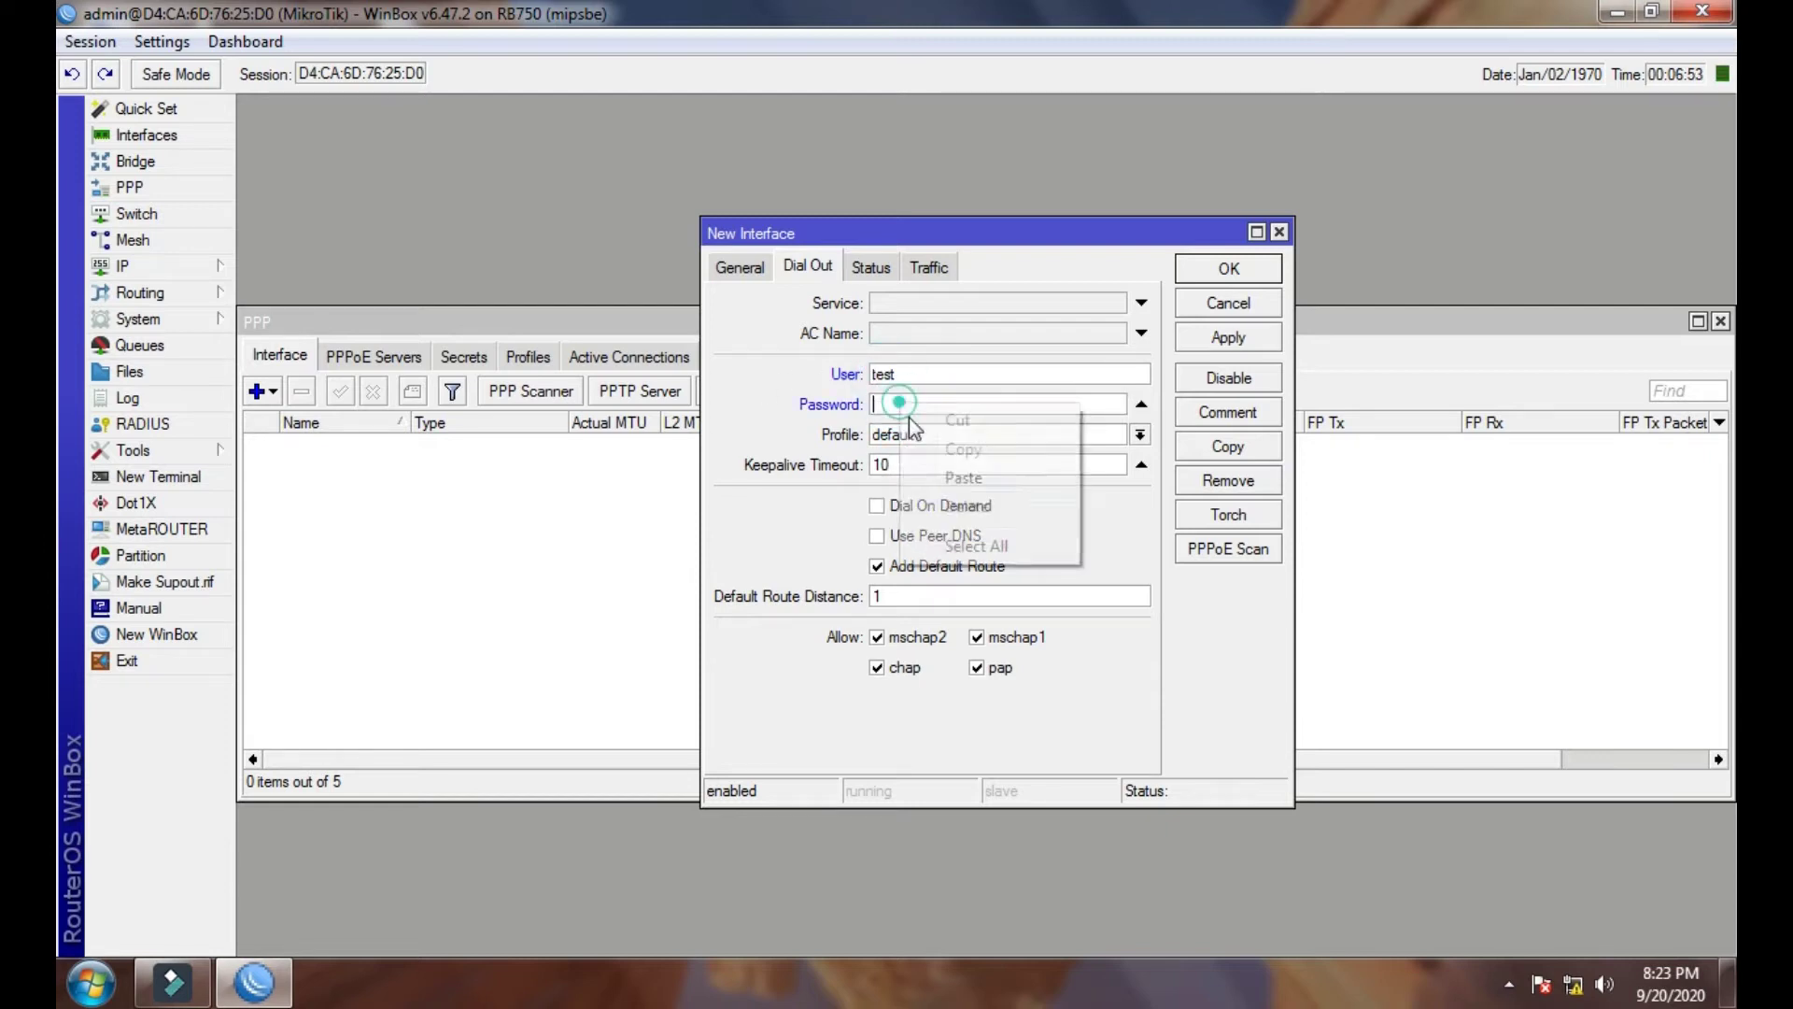
{"action": "left_click", "coordinate": [1028, 477]}
{"action": "left_click", "coordinate": [1229, 339]}
{"action": "left_click", "coordinate": [1229, 269]}
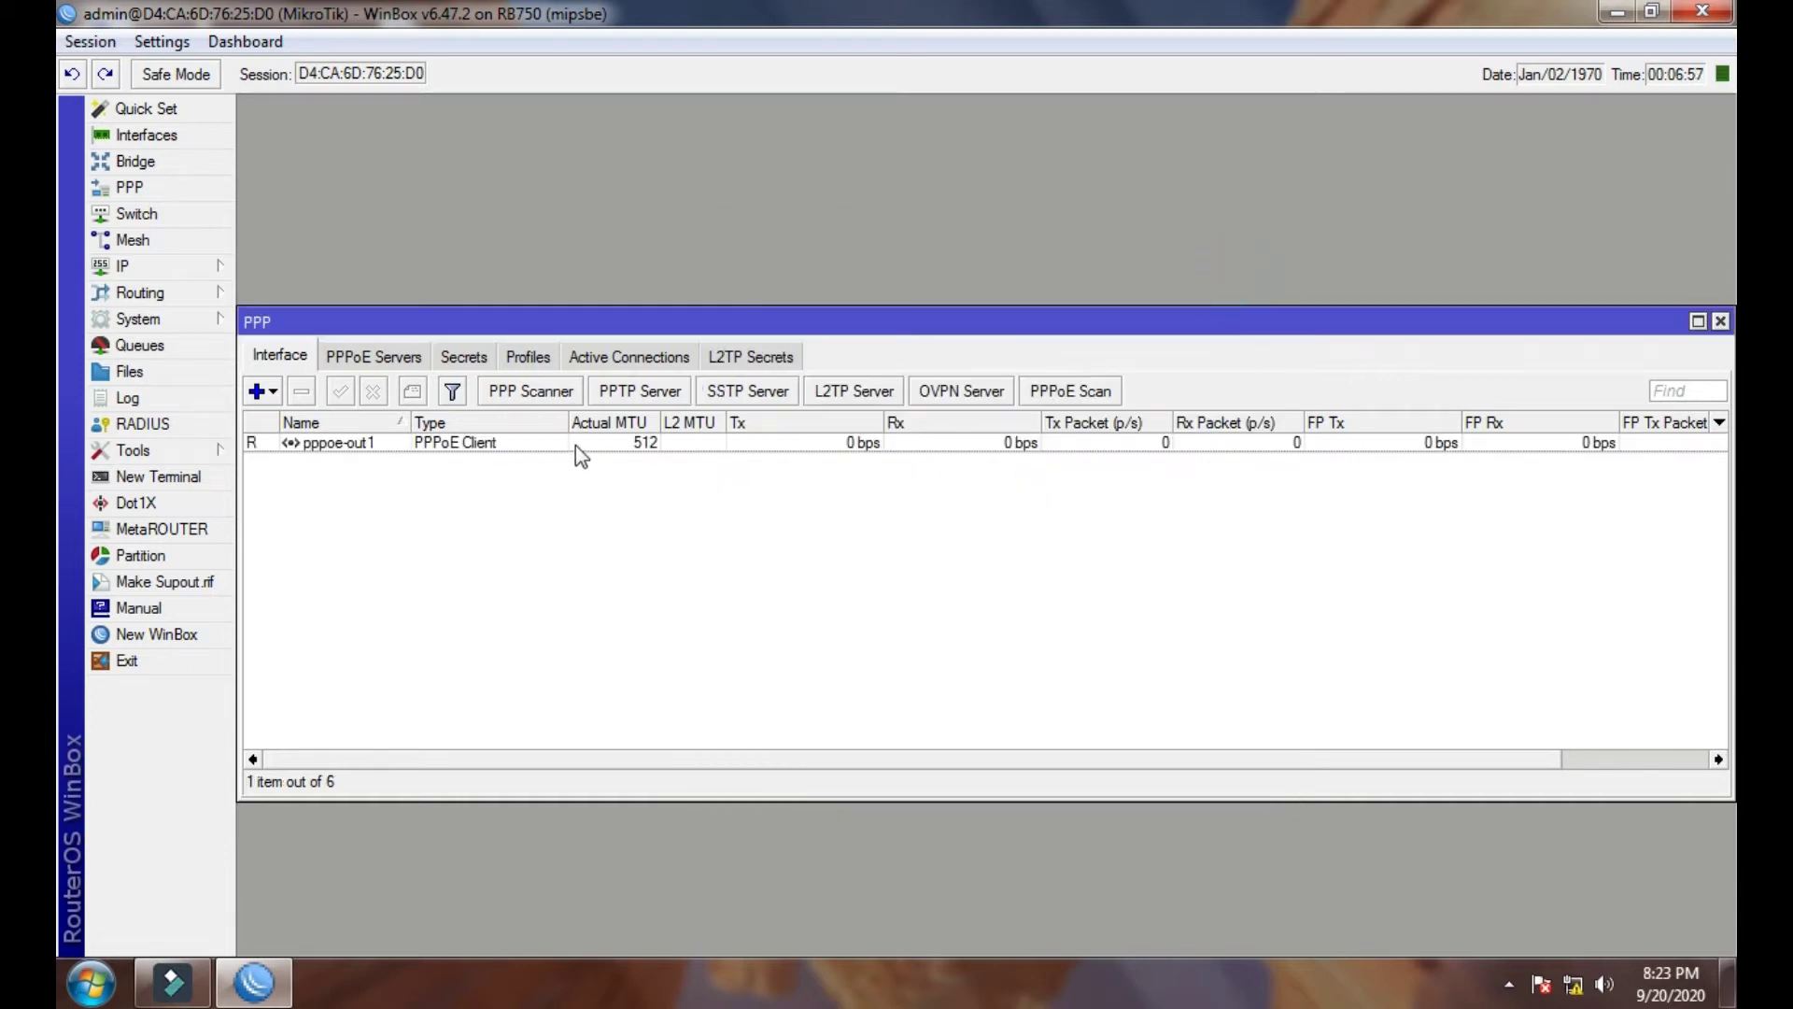
{"action": "double_click", "coordinate": [576, 443]}
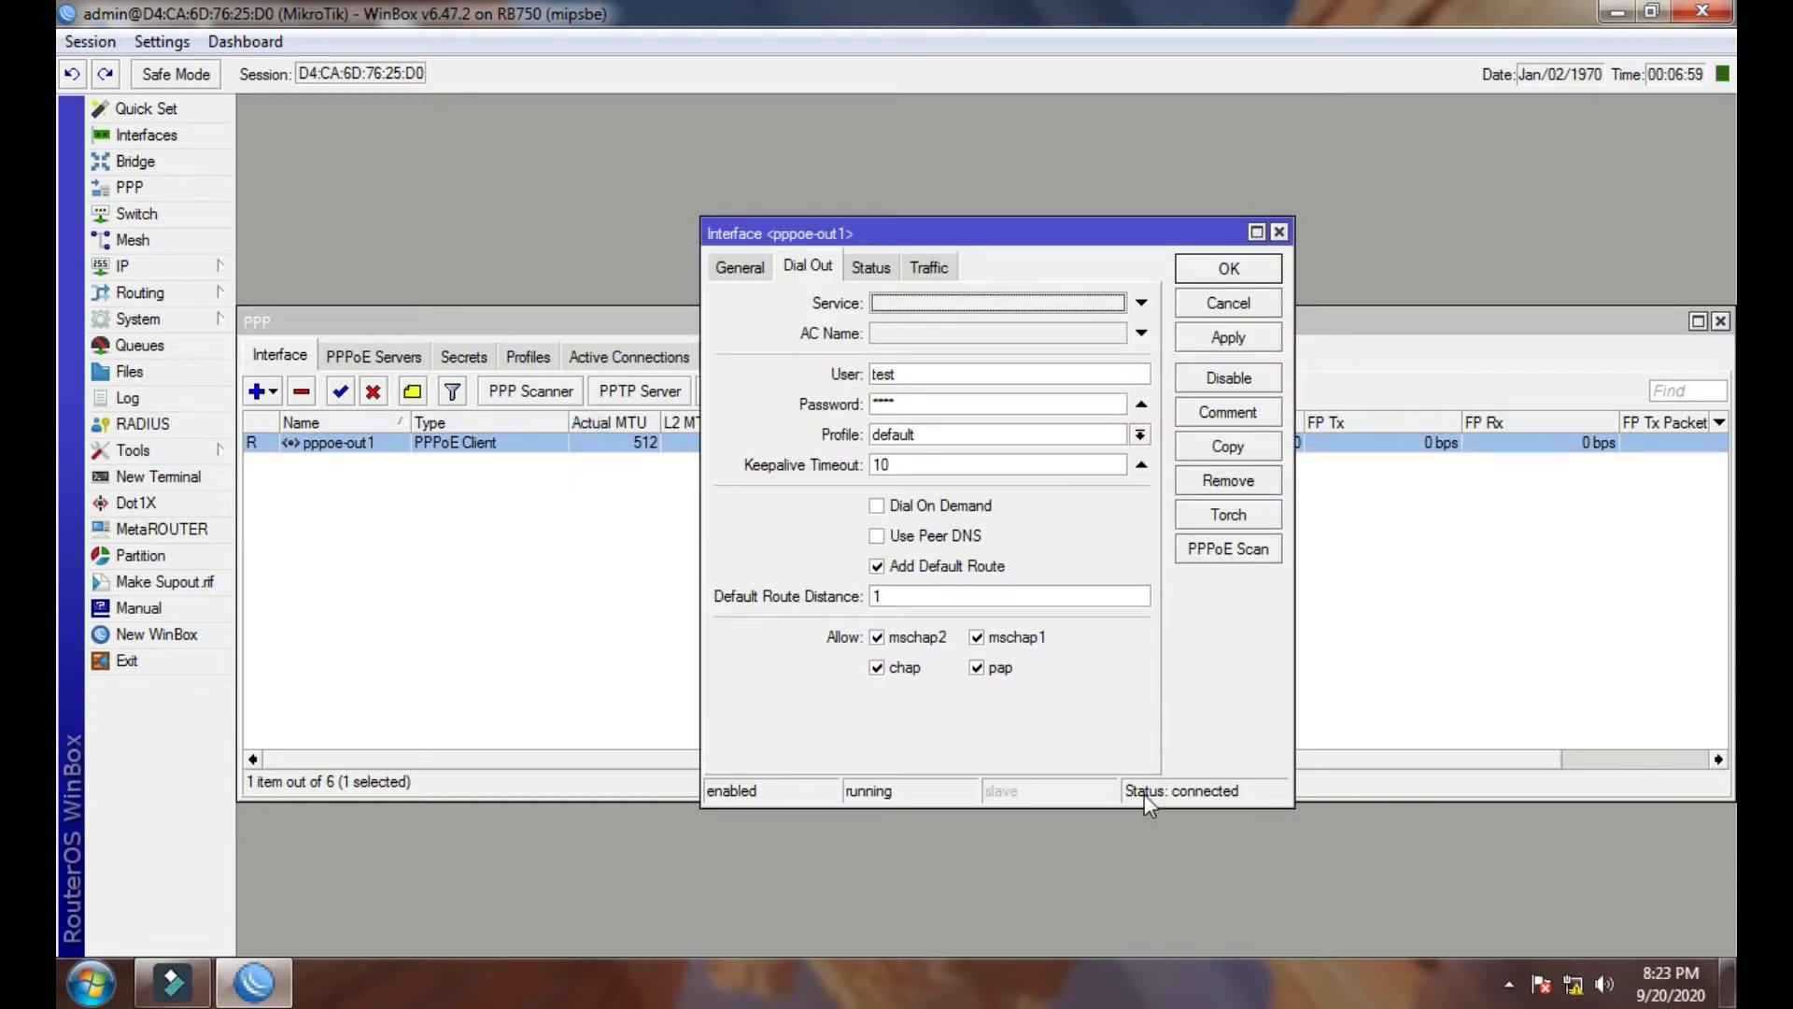
{"action": "left_click", "coordinate": [1278, 233]}
- Close the PPP window and open the IP address list
{"action": "left_click", "coordinate": [1720, 322]}
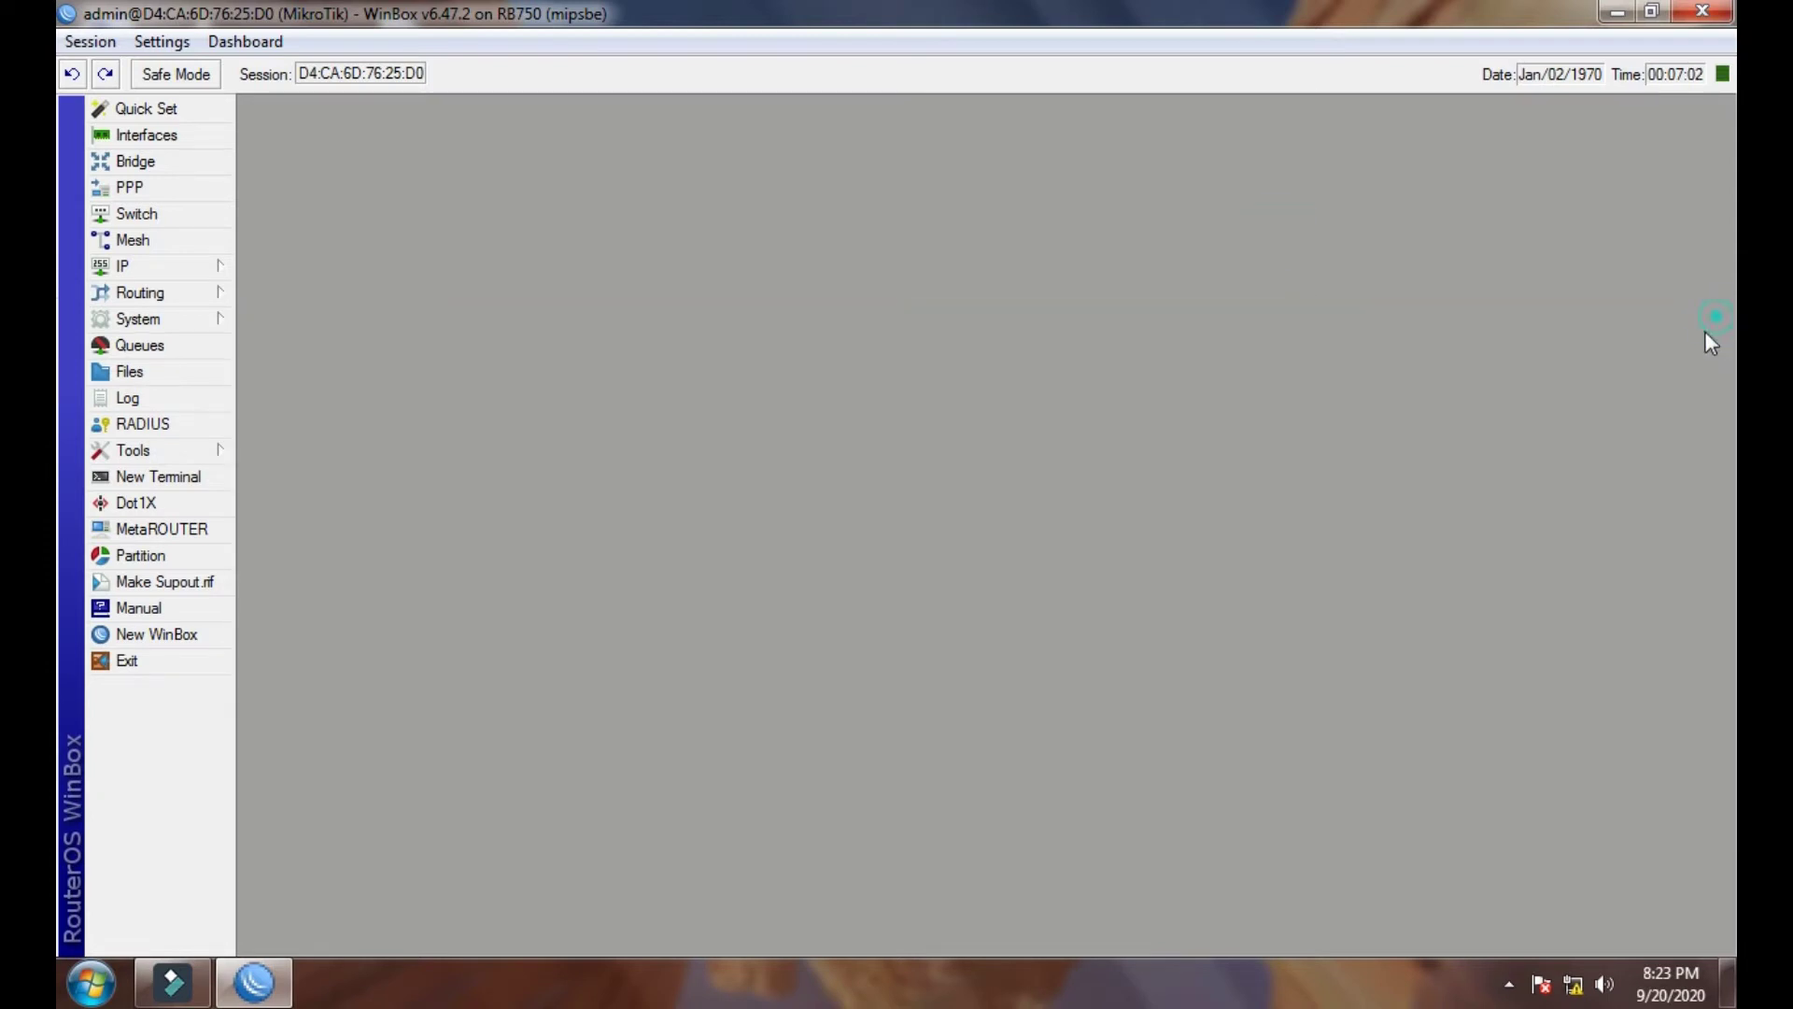
{"action": "left_click", "coordinate": [140, 292]}
{"action": "left_click", "coordinate": [129, 267]}
{"action": "left_click", "coordinate": [283, 321]}
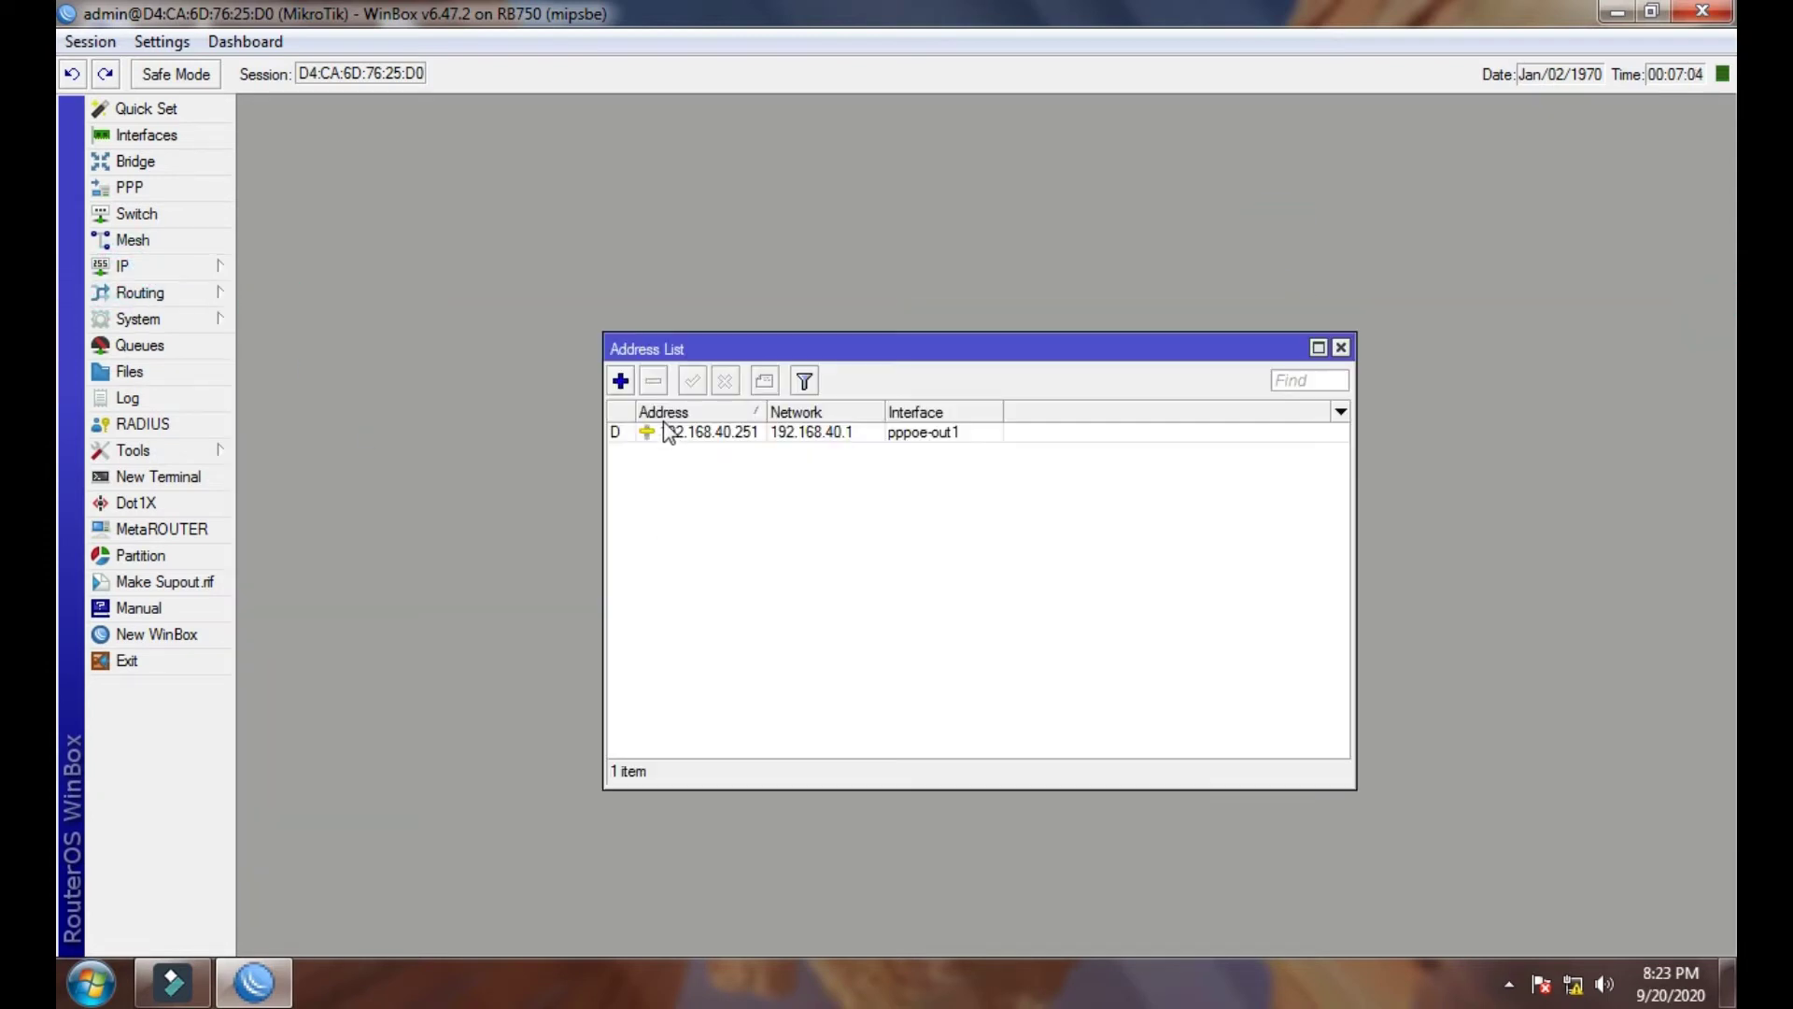
- Enter a new address 192.168.88.1/24 with WAN as its interface
{"action": "left_click", "coordinate": [620, 381]}
{"action": "left_click_drag", "start_coordinate": [911, 665], "coordinate": [918, 526]}
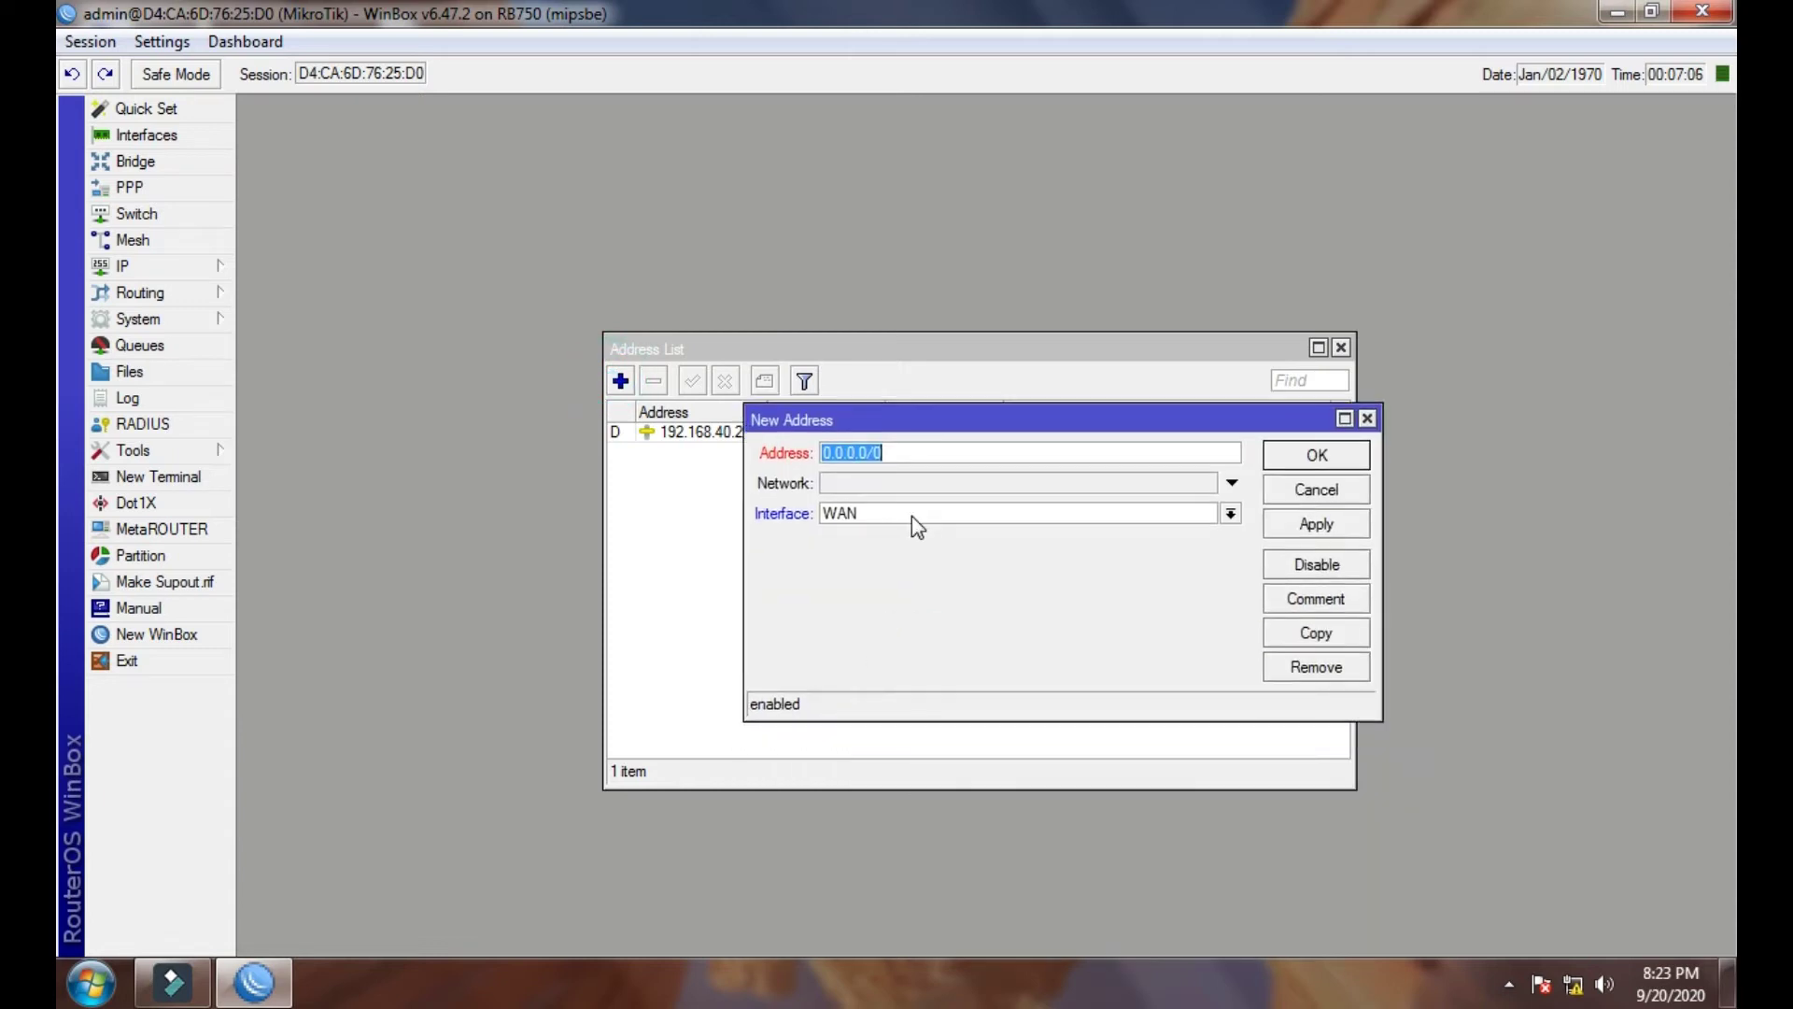
{"action": "type", "text": "192.168.88.1/24"}
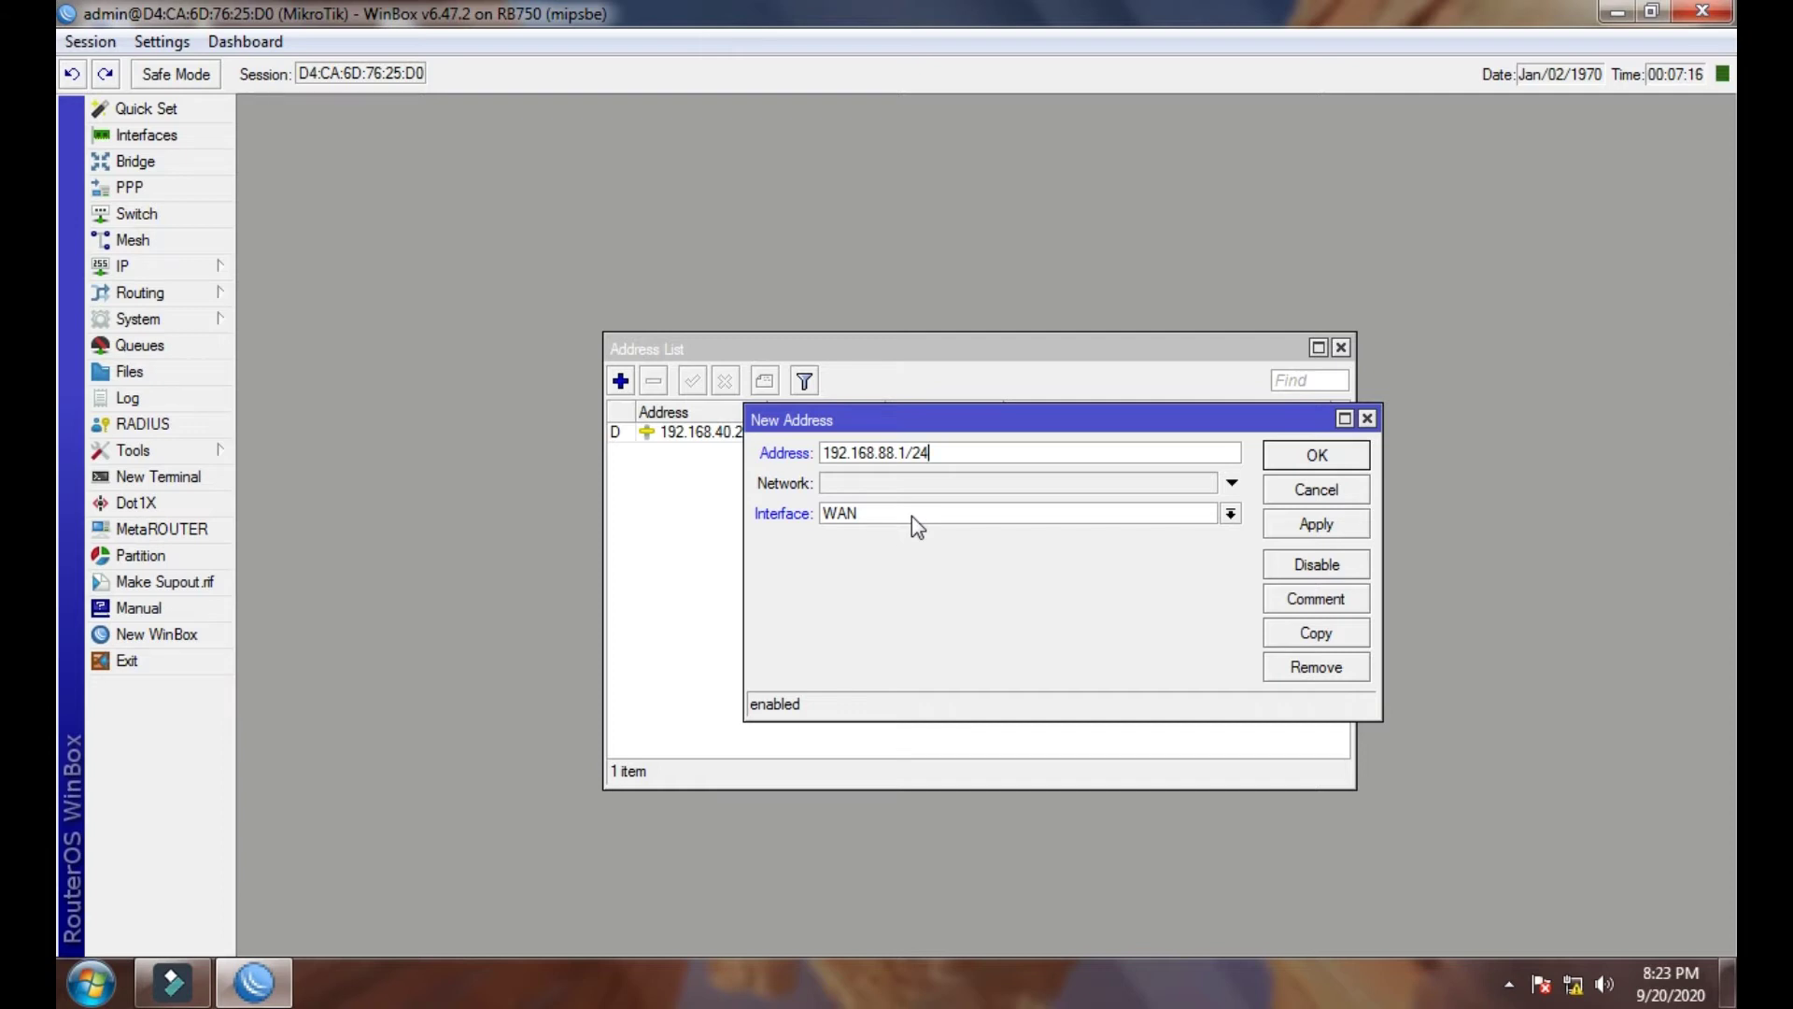
{"action": "left_click", "coordinate": [912, 516]}
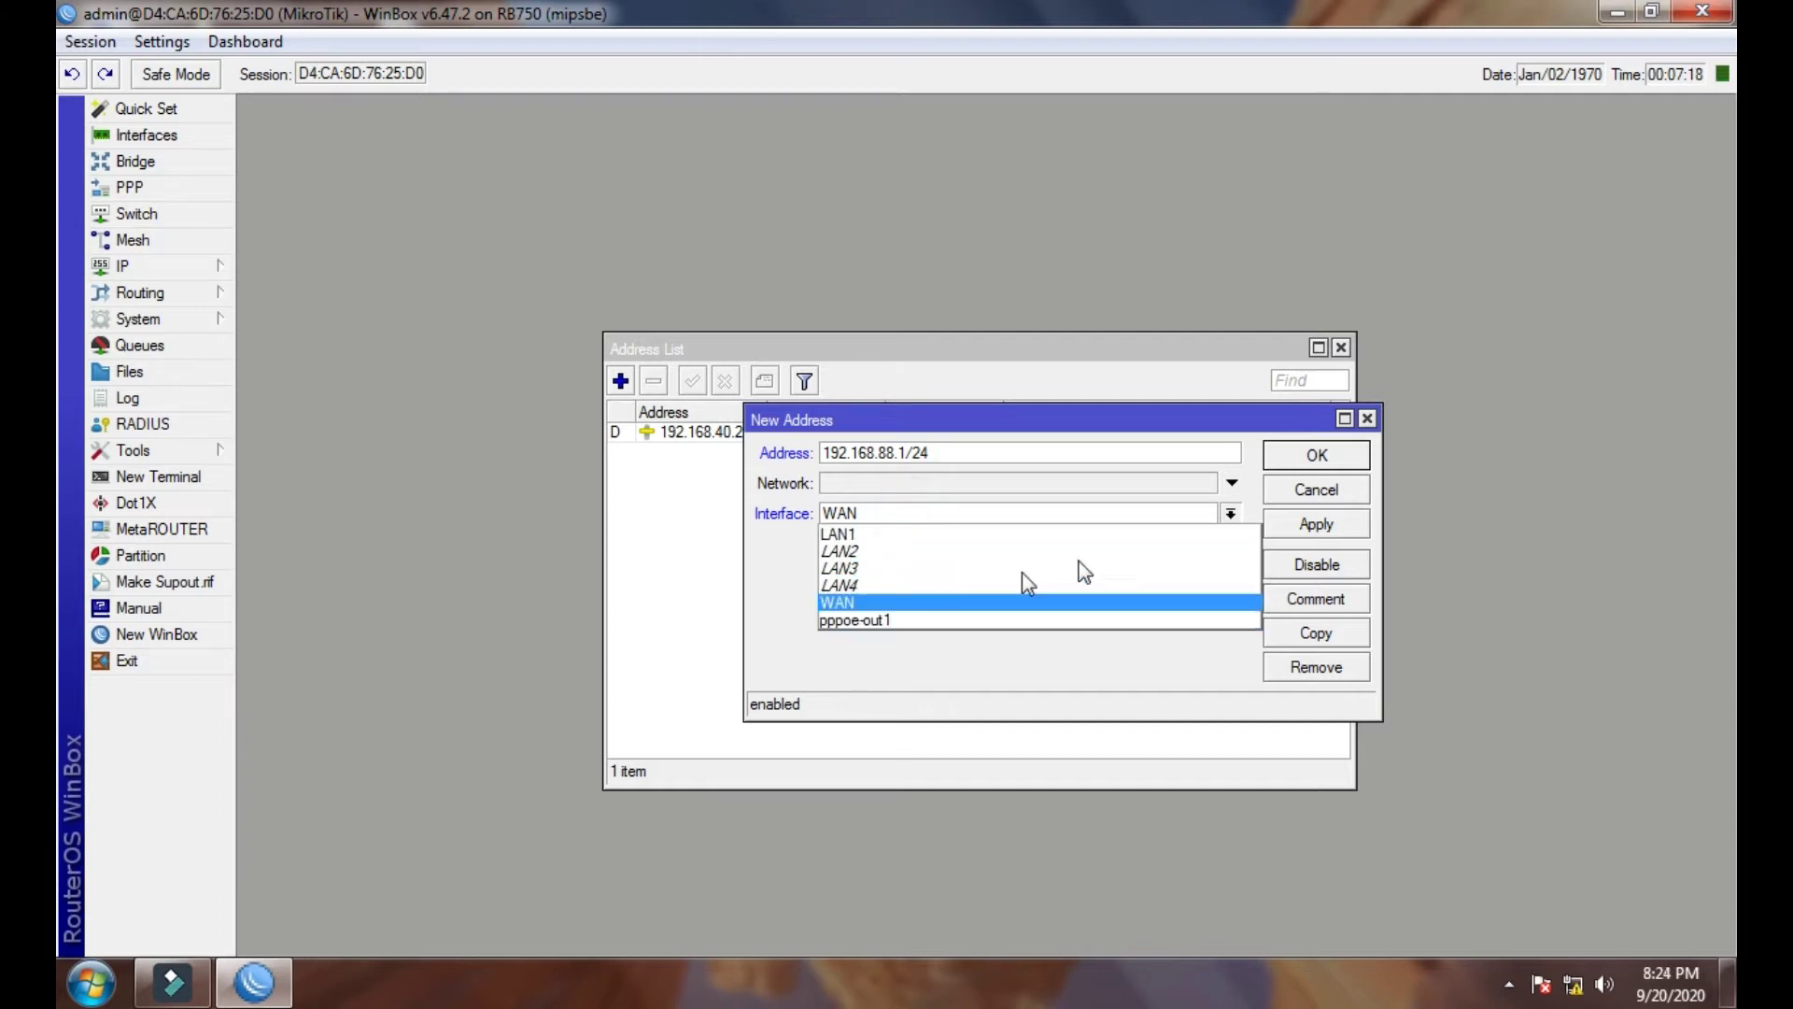
{"action": "left_click", "coordinate": [1130, 504]}
{"action": "left_click_drag", "start_coordinate": [1138, 429], "coordinate": [1206, 407]}
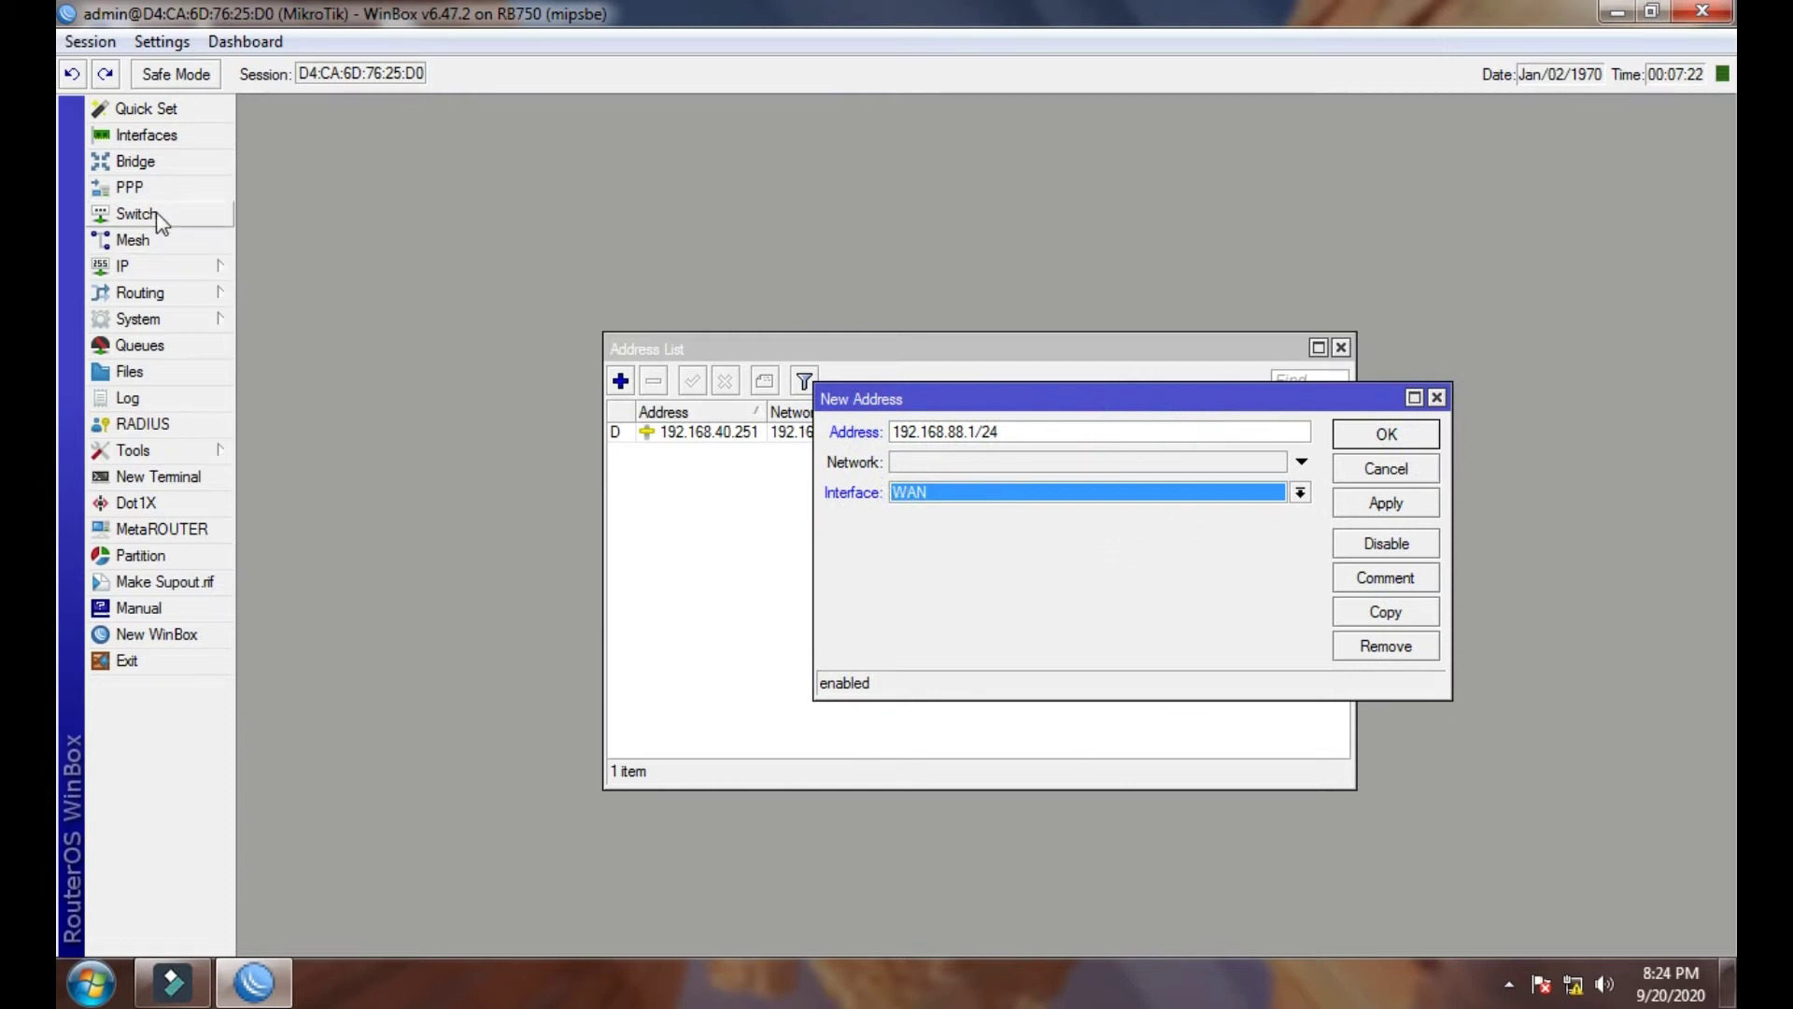
{"action": "left_click", "coordinate": [132, 162]}
- Add a bridge on the Bridge tab and type its name as BRIDGE+LAN
{"action": "left_click_drag", "start_coordinate": [558, 327], "coordinate": [618, 318]}
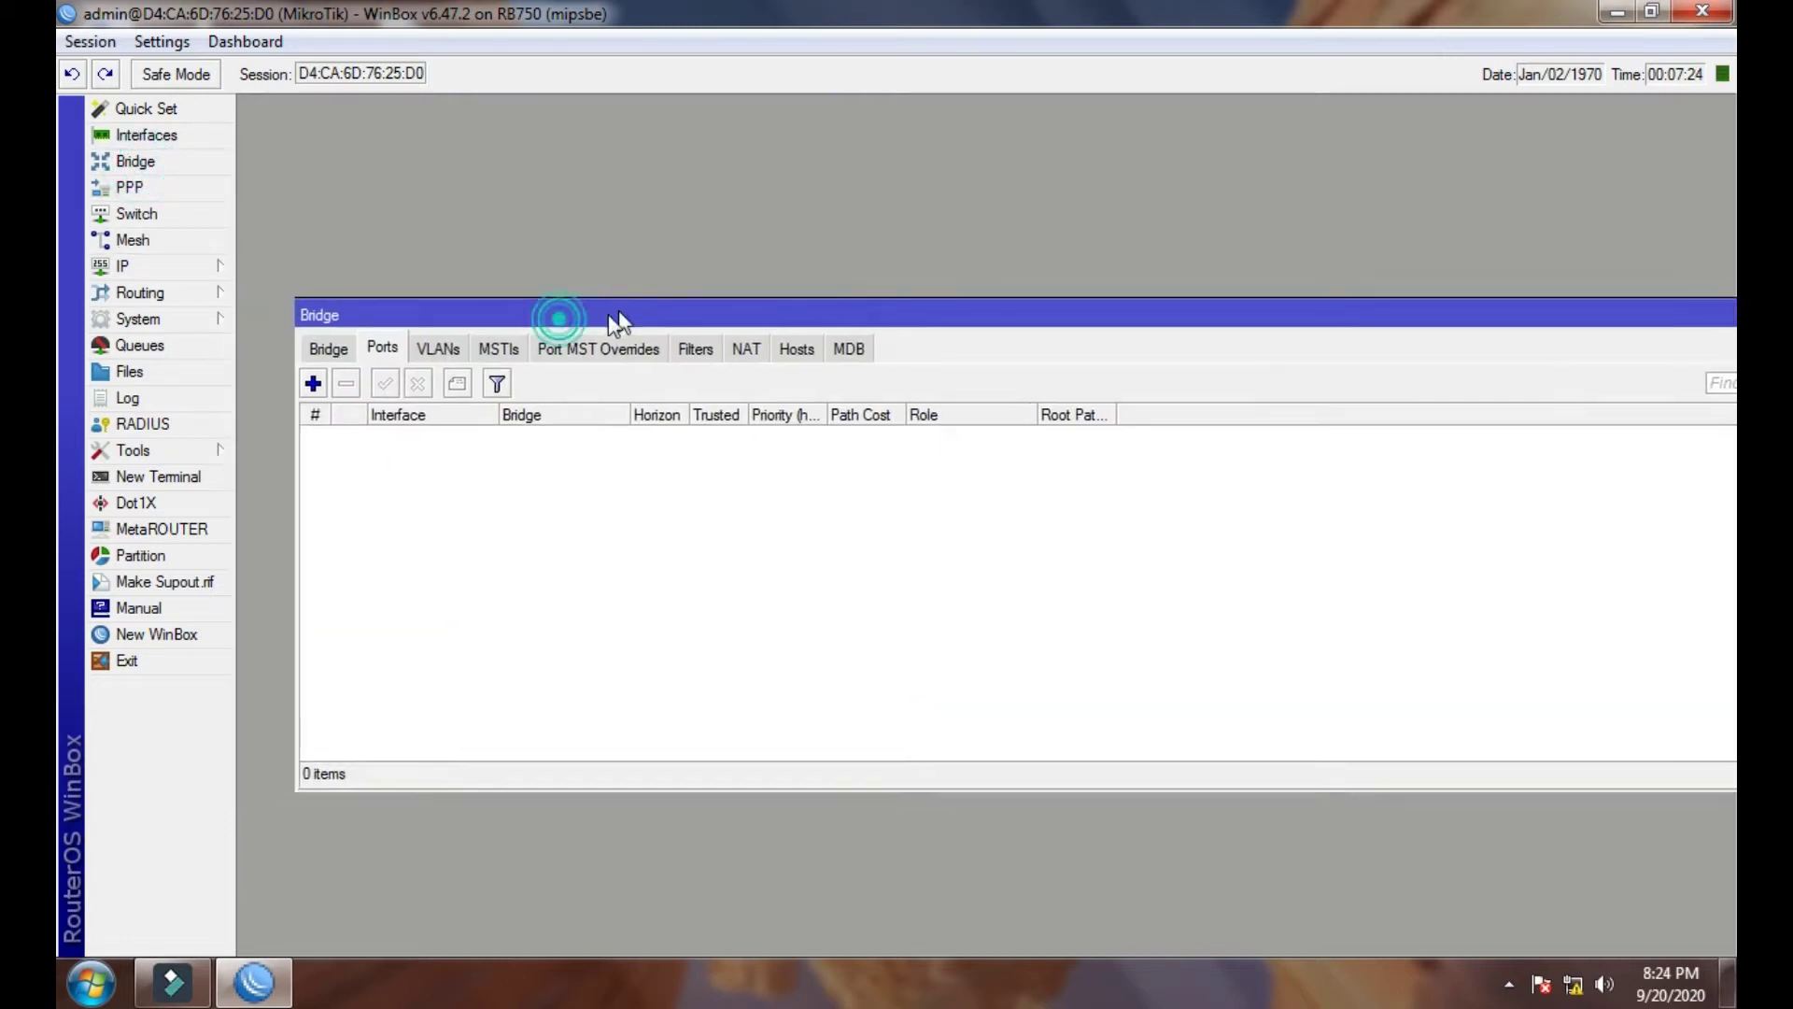
{"action": "left_click", "coordinate": [334, 351]}
{"action": "left_click", "coordinate": [316, 382]}
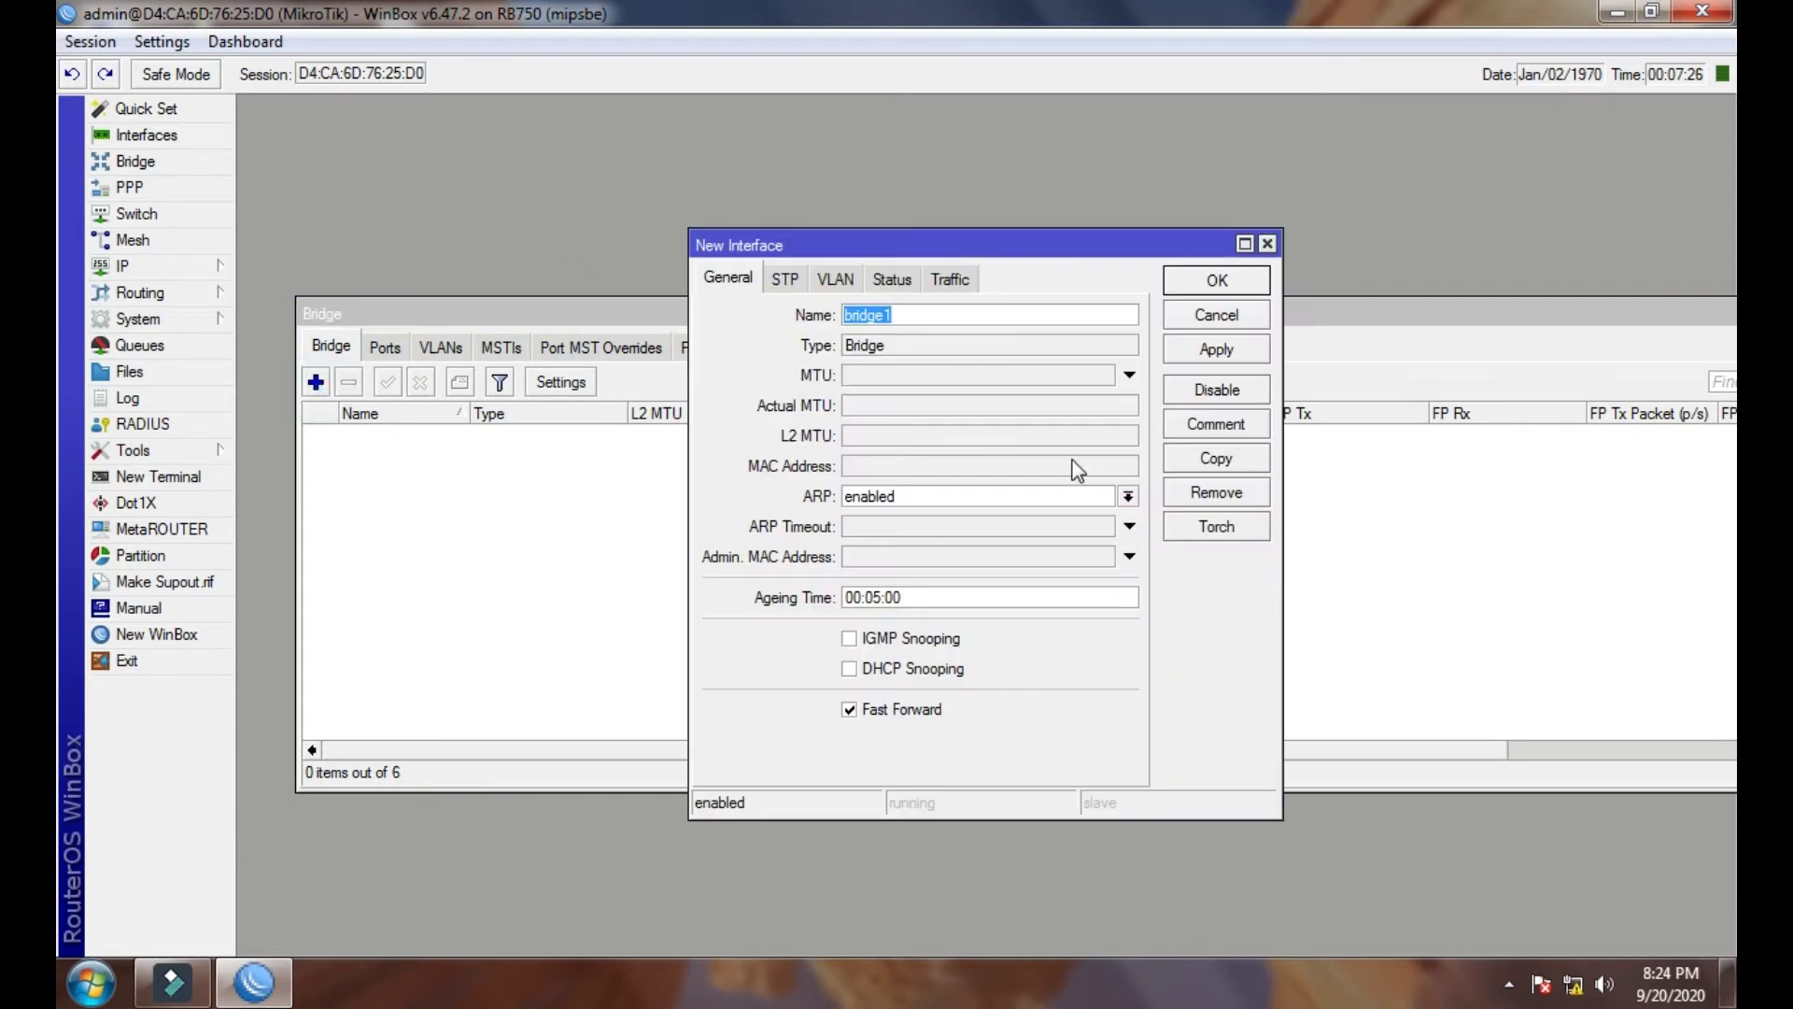
{"action": "type", "text": "bridge+"}
{"action": "key", "text": "BackSpace"}
{"action": "key", "text": "BackSpace"}
{"action": "key", "text": "BackSpace"}
{"action": "key", "text": "BackSpace"}
{"action": "key", "text": "BackSpace"}
{"action": "key", "text": "BackSpace"}
{"action": "type", "text": "BRIDGE+LA"}
- Save the BRIDGE+LAN bridge and add LAN1 as its first port
{"action": "left_click", "coordinate": [1216, 350]}
{"action": "left_click", "coordinate": [1216, 282]}
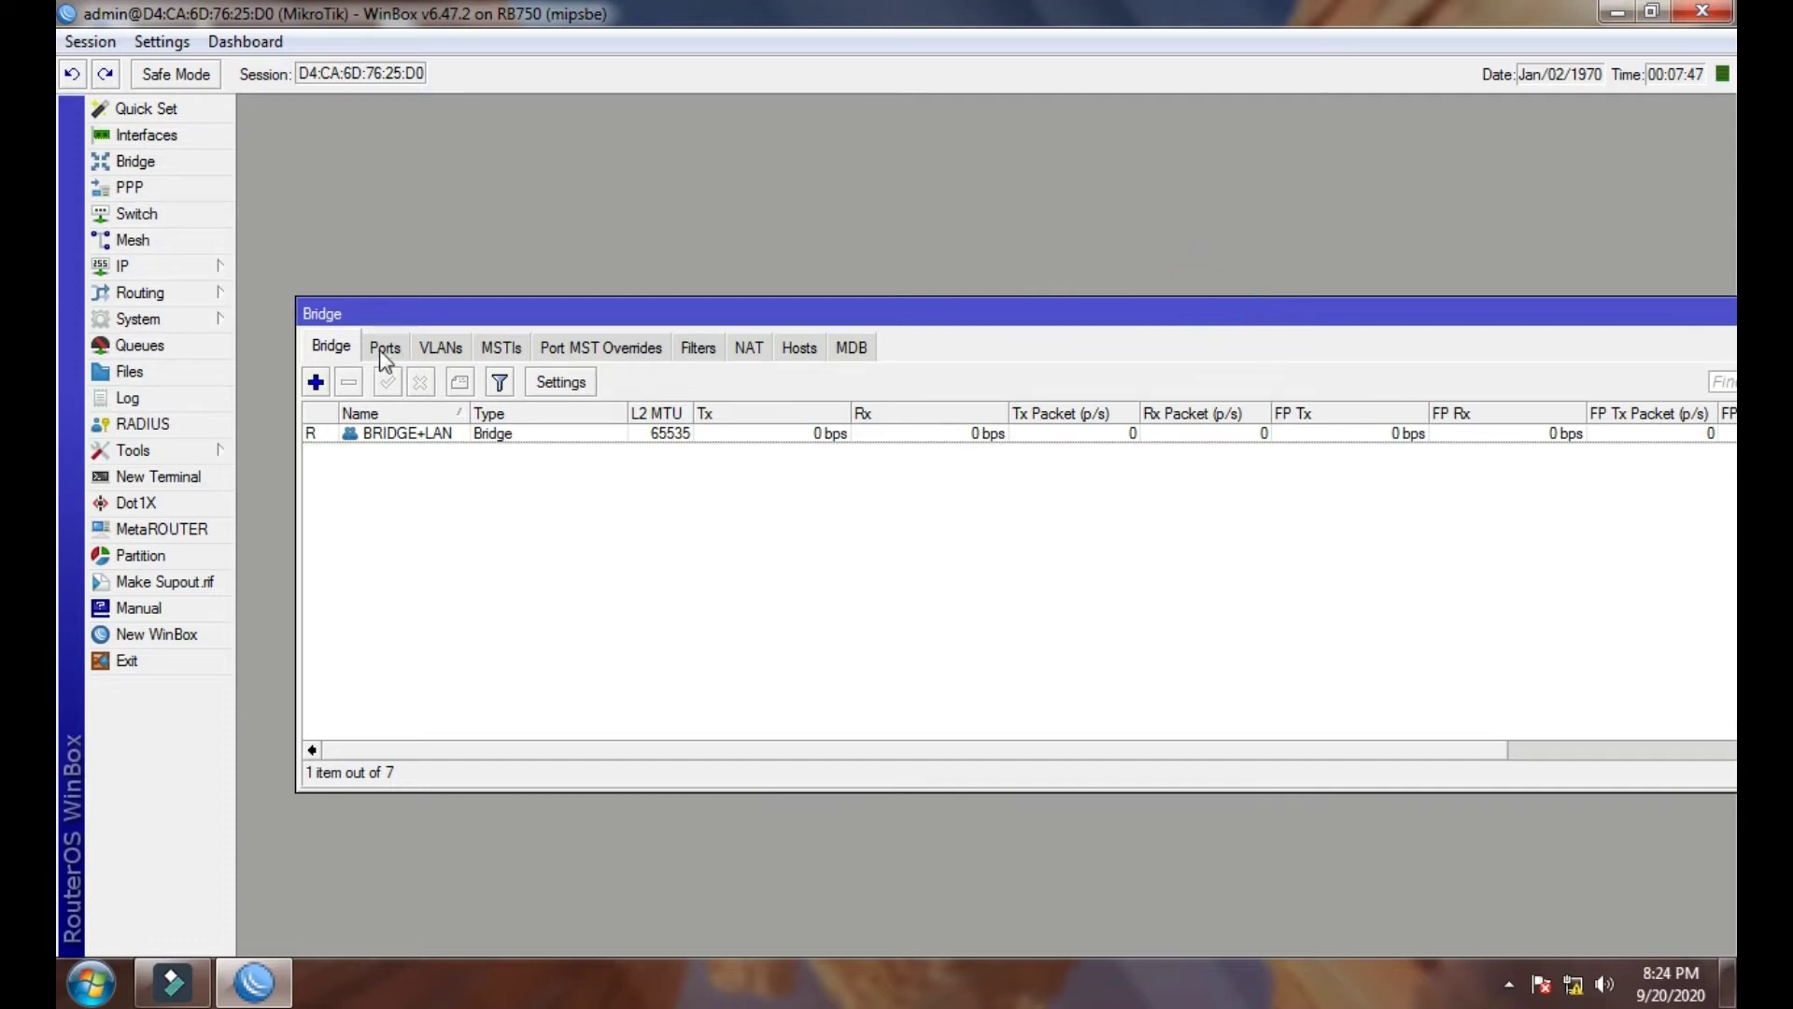
{"action": "left_click", "coordinate": [385, 348]}
{"action": "left_click", "coordinate": [316, 381]}
{"action": "left_click", "coordinate": [878, 410]}
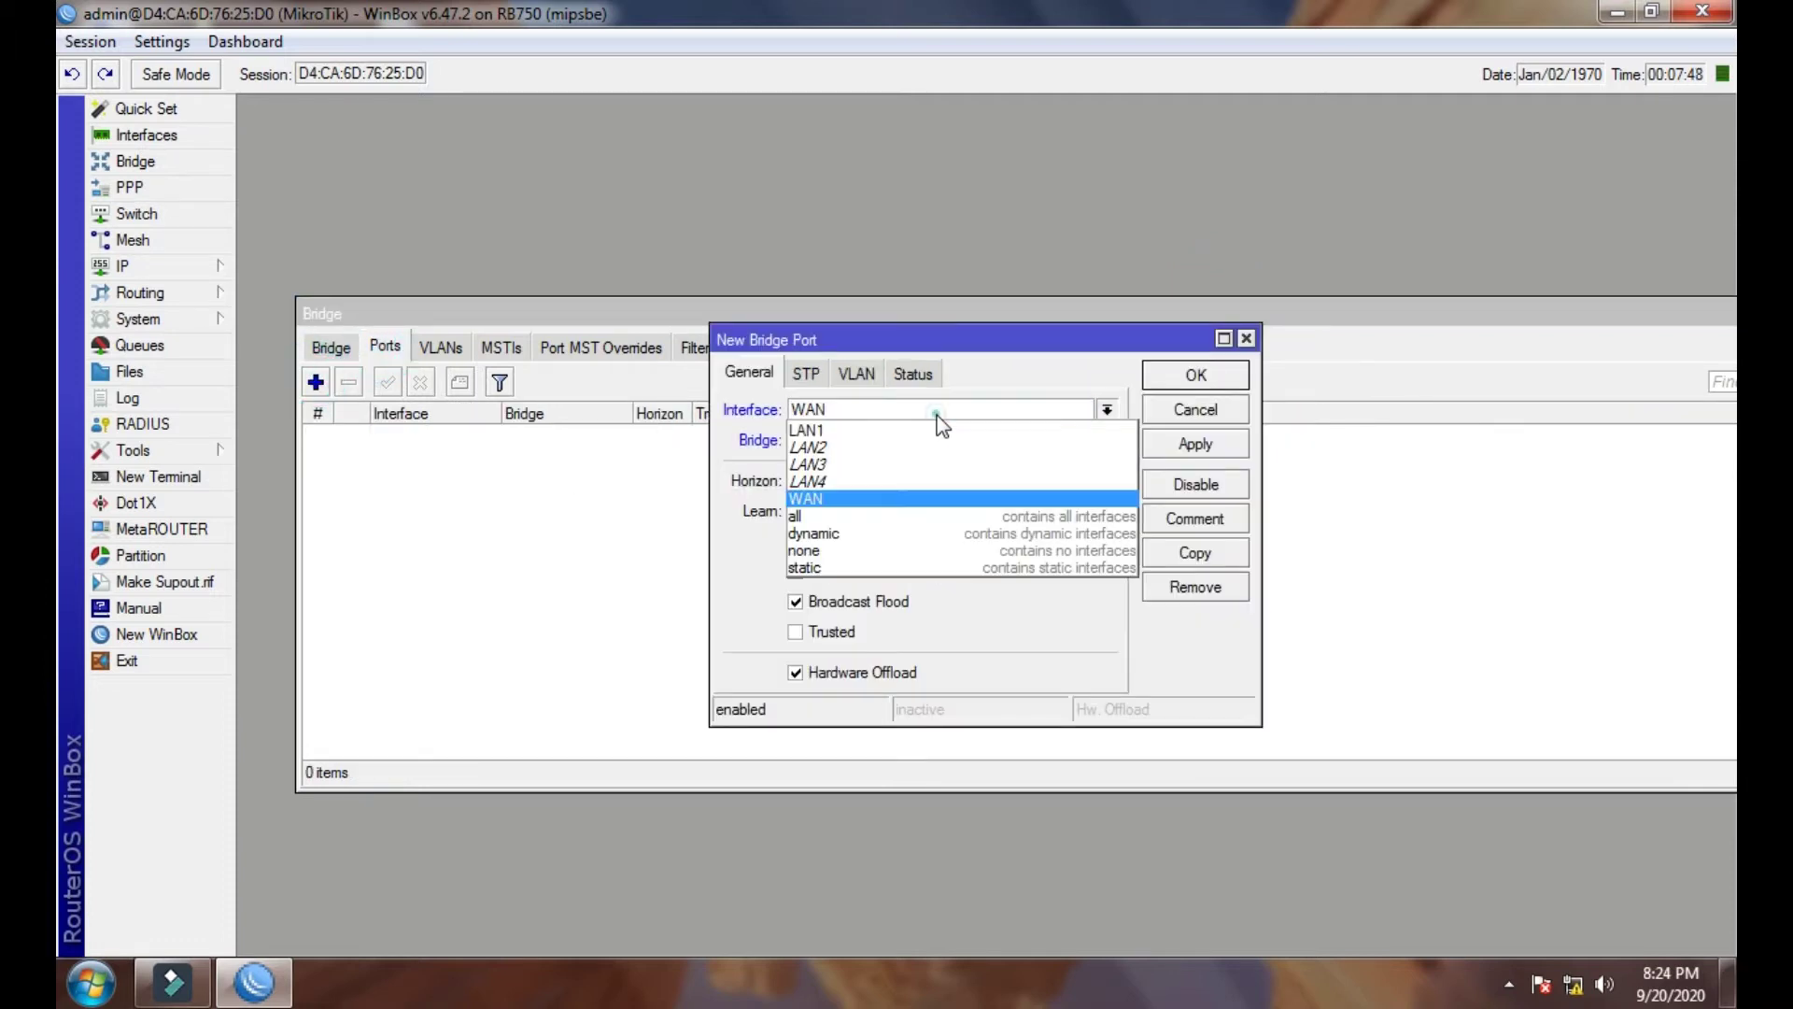
{"action": "left_click", "coordinate": [882, 433]}
{"action": "left_click", "coordinate": [1194, 447]}
{"action": "left_click", "coordinate": [1188, 377]}
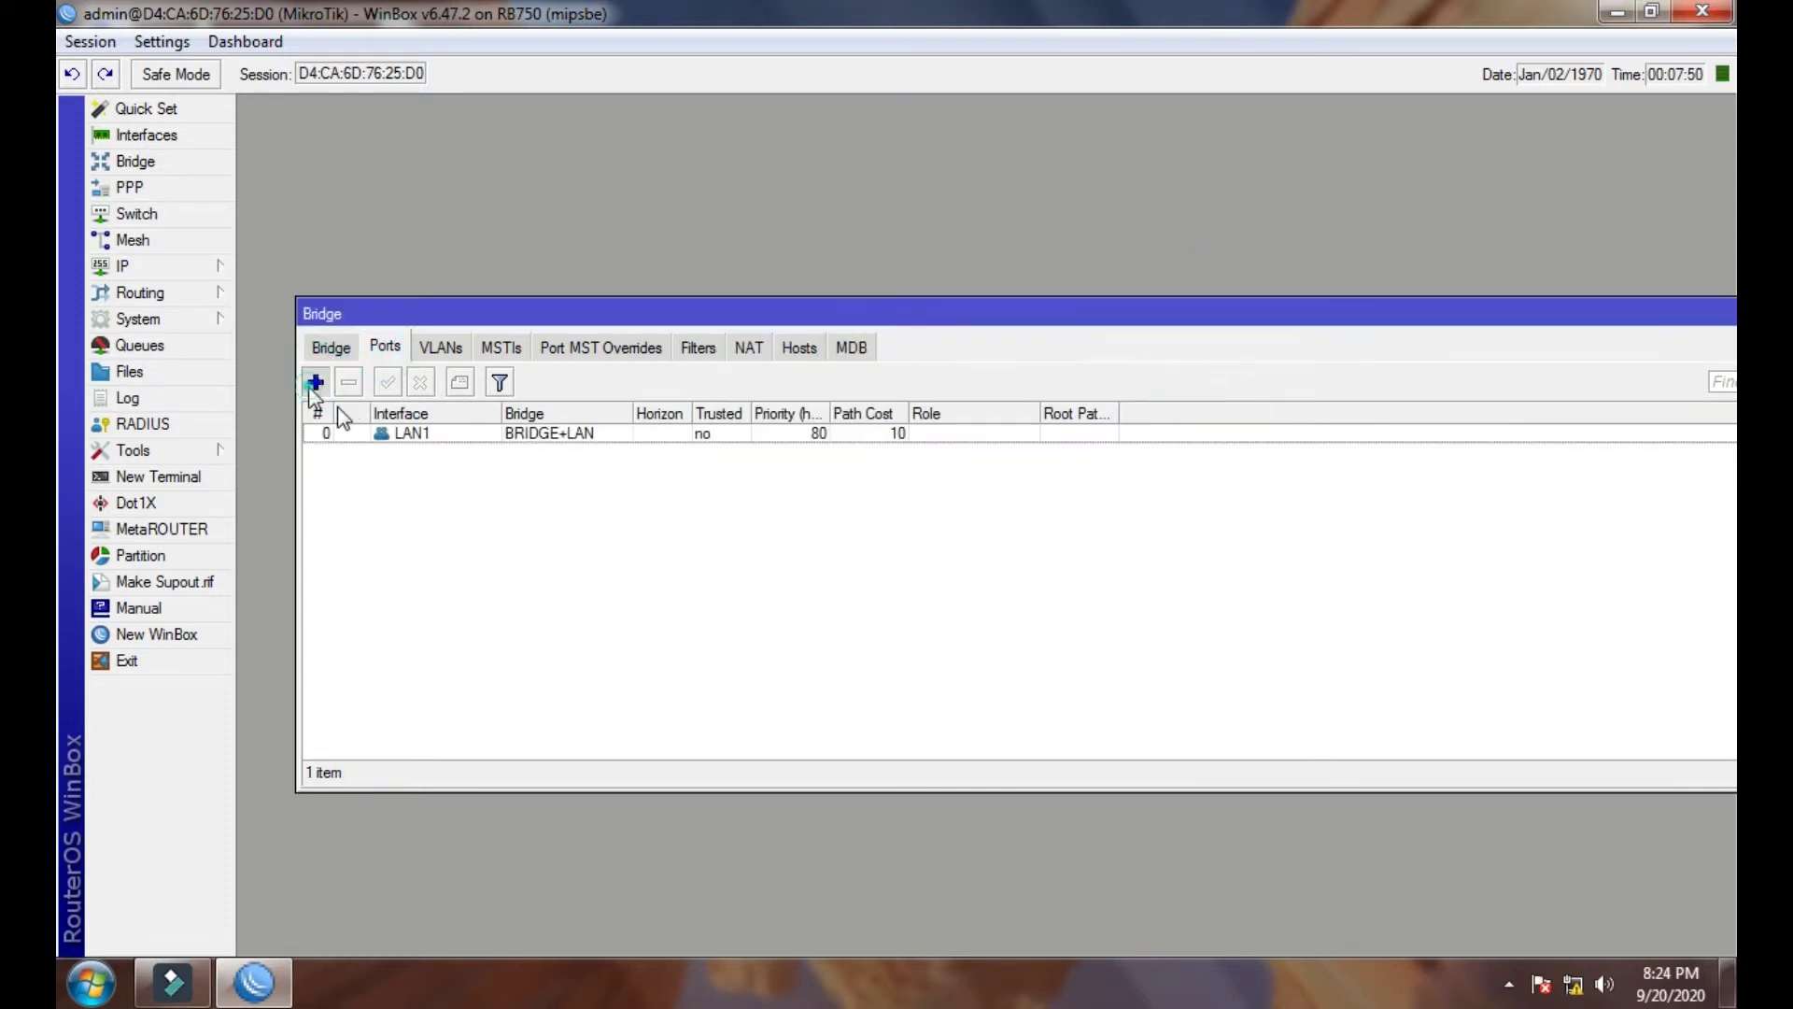
- Add LAN2 as a bridge port, redoing it after reconnecting to the router
{"action": "left_click", "coordinate": [315, 381]}
{"action": "left_click", "coordinate": [945, 409]}
{"action": "left_click", "coordinate": [913, 445]}
{"action": "left_click", "coordinate": [1156, 448]}
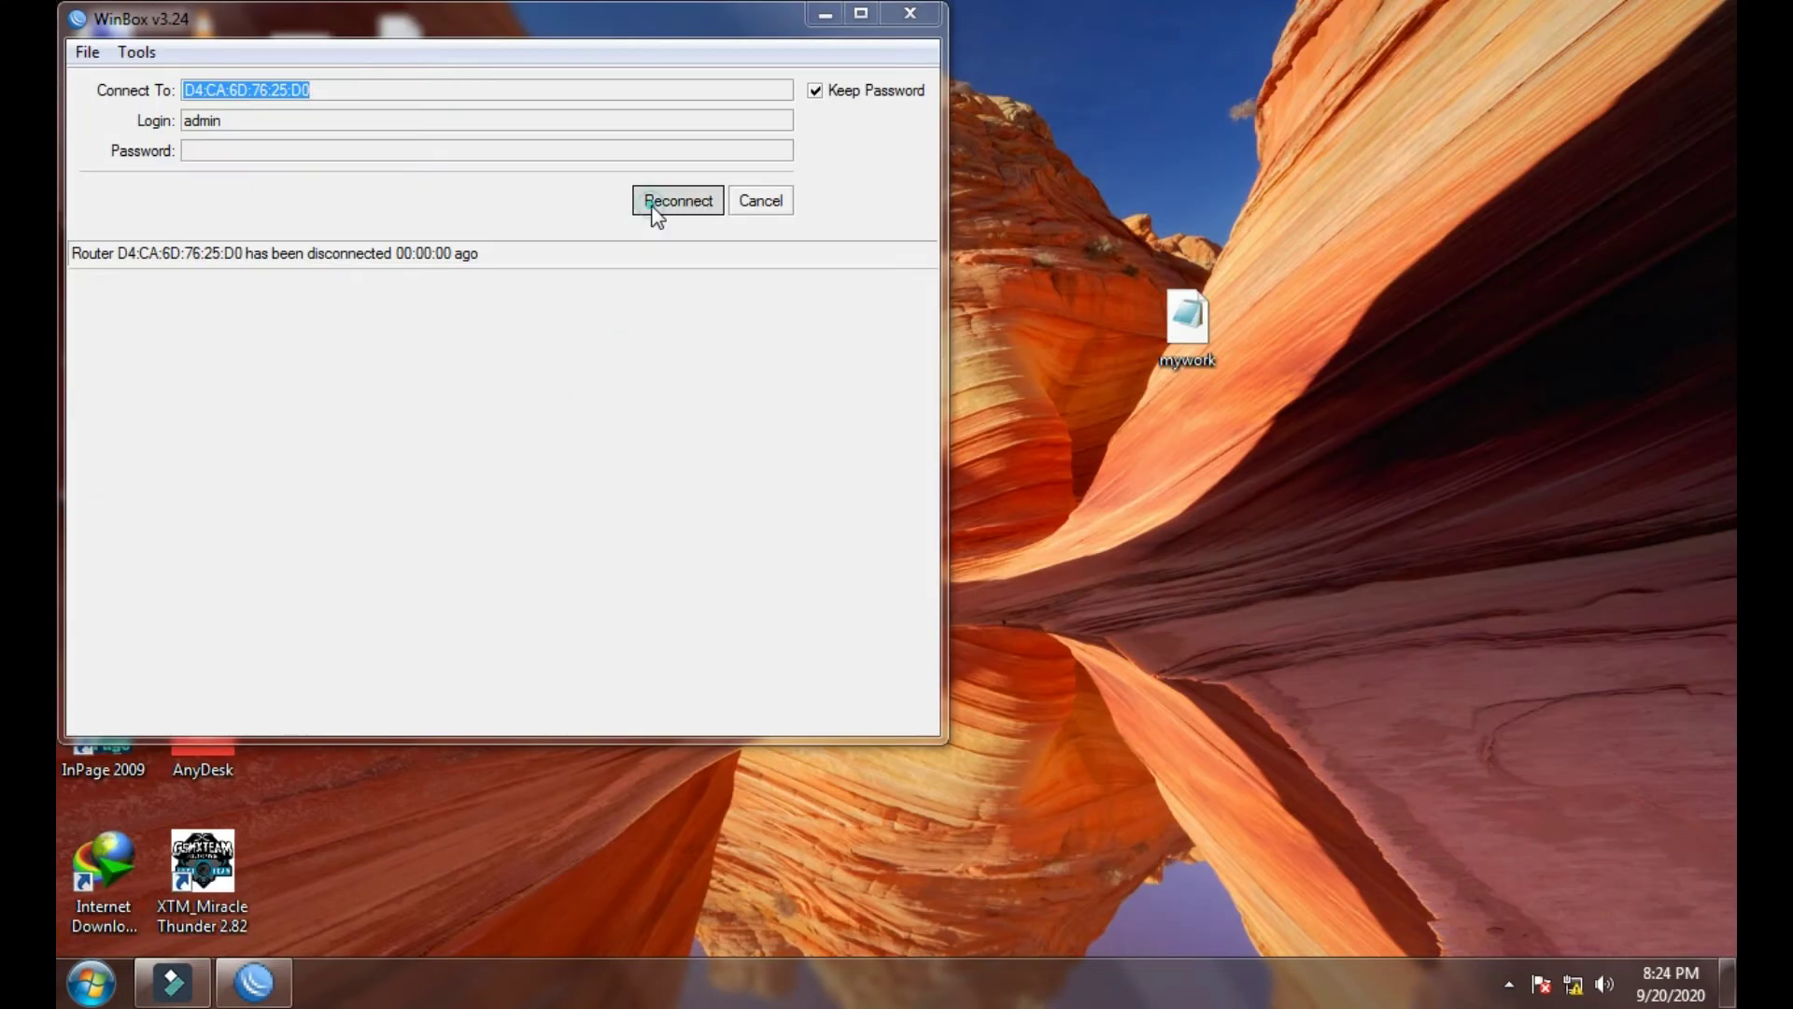
{"action": "left_click", "coordinate": [654, 206]}
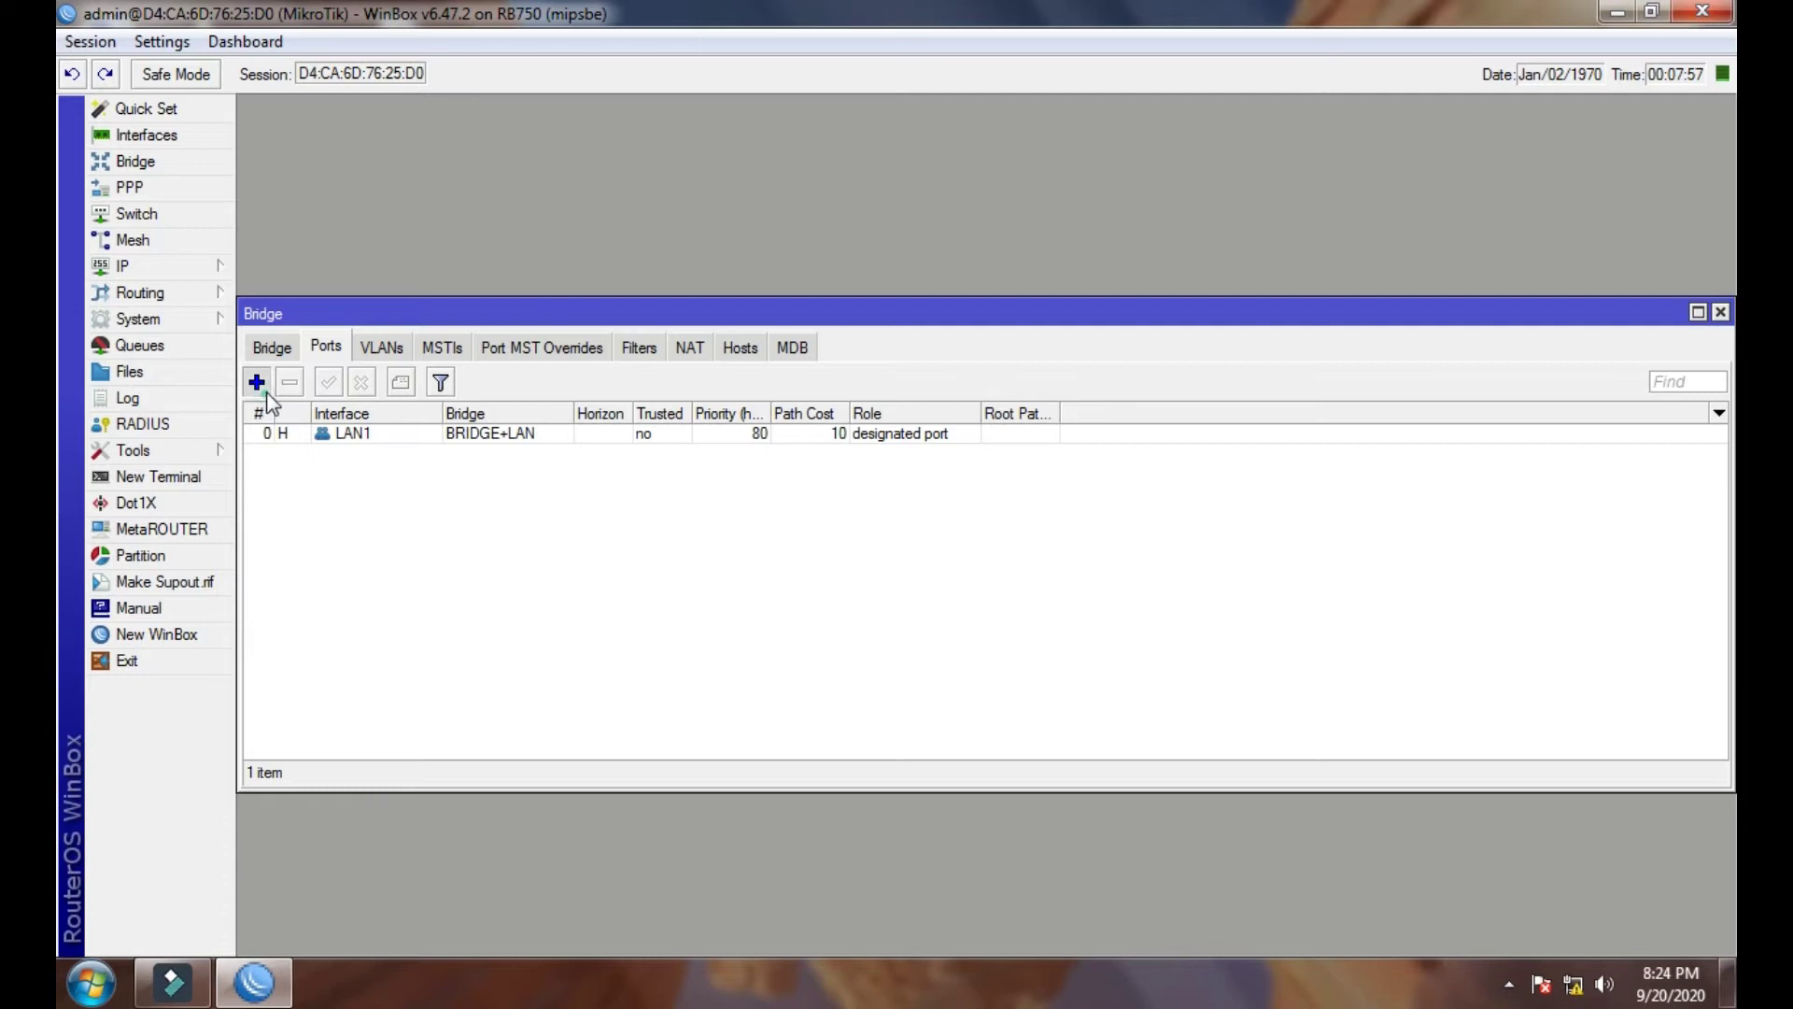
{"action": "left_click", "coordinate": [257, 381]}
{"action": "left_click", "coordinate": [973, 412]}
{"action": "left_click", "coordinate": [913, 447]}
{"action": "left_click", "coordinate": [1194, 445]}
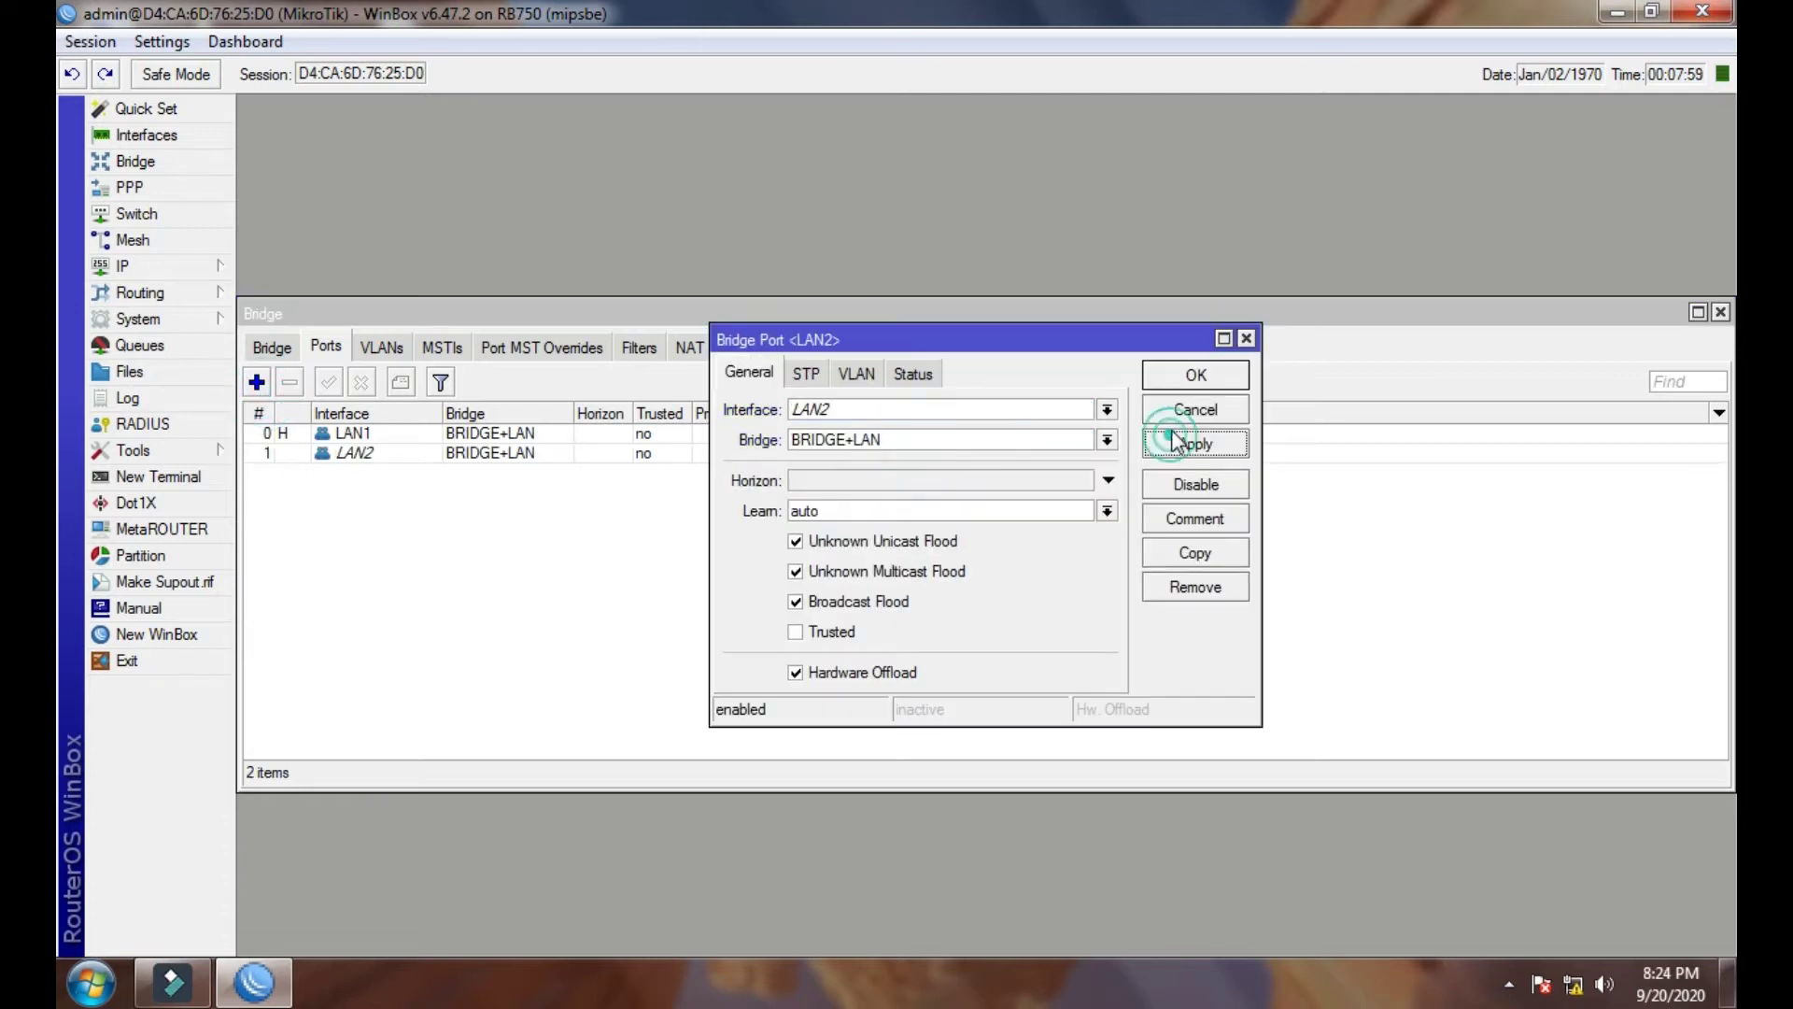
{"action": "left_click", "coordinate": [1194, 376]}
- Add LAN3 and LAN4 as ports of BRIDGE+LAN
{"action": "left_click", "coordinate": [257, 381]}
{"action": "left_click", "coordinate": [921, 412]}
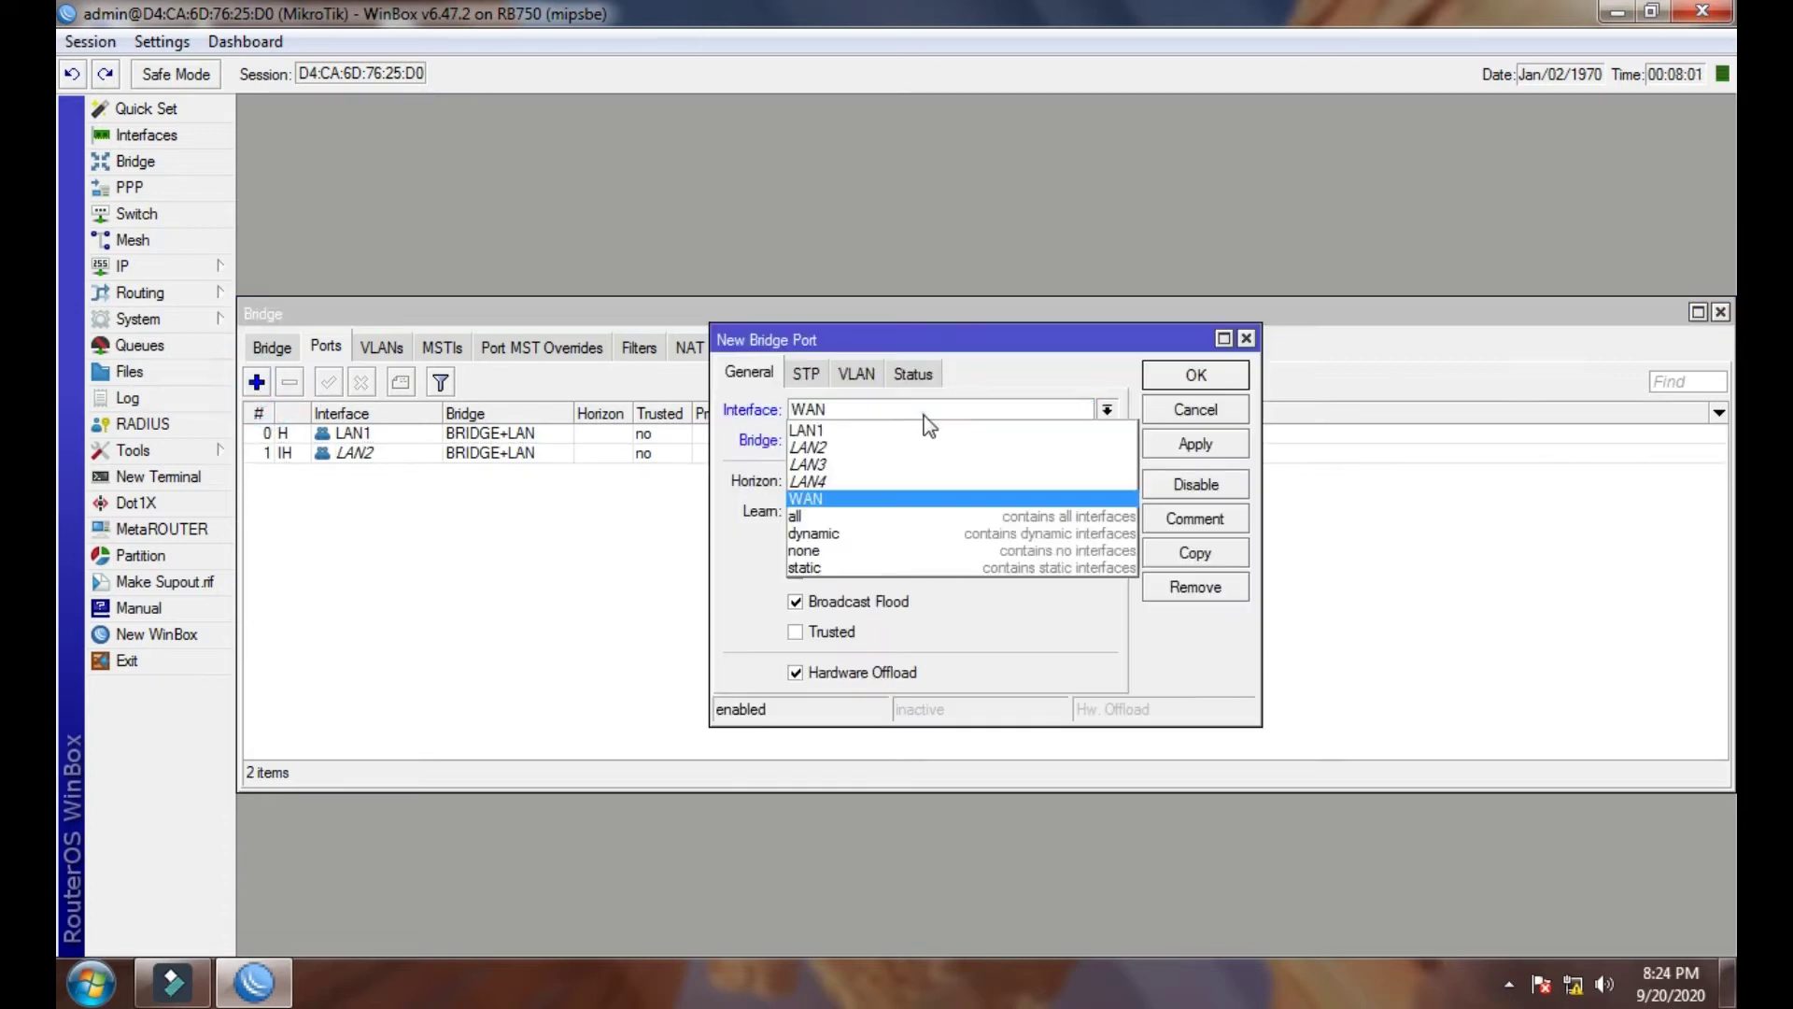
{"action": "left_click", "coordinate": [861, 455]}
{"action": "left_click", "coordinate": [1194, 445]}
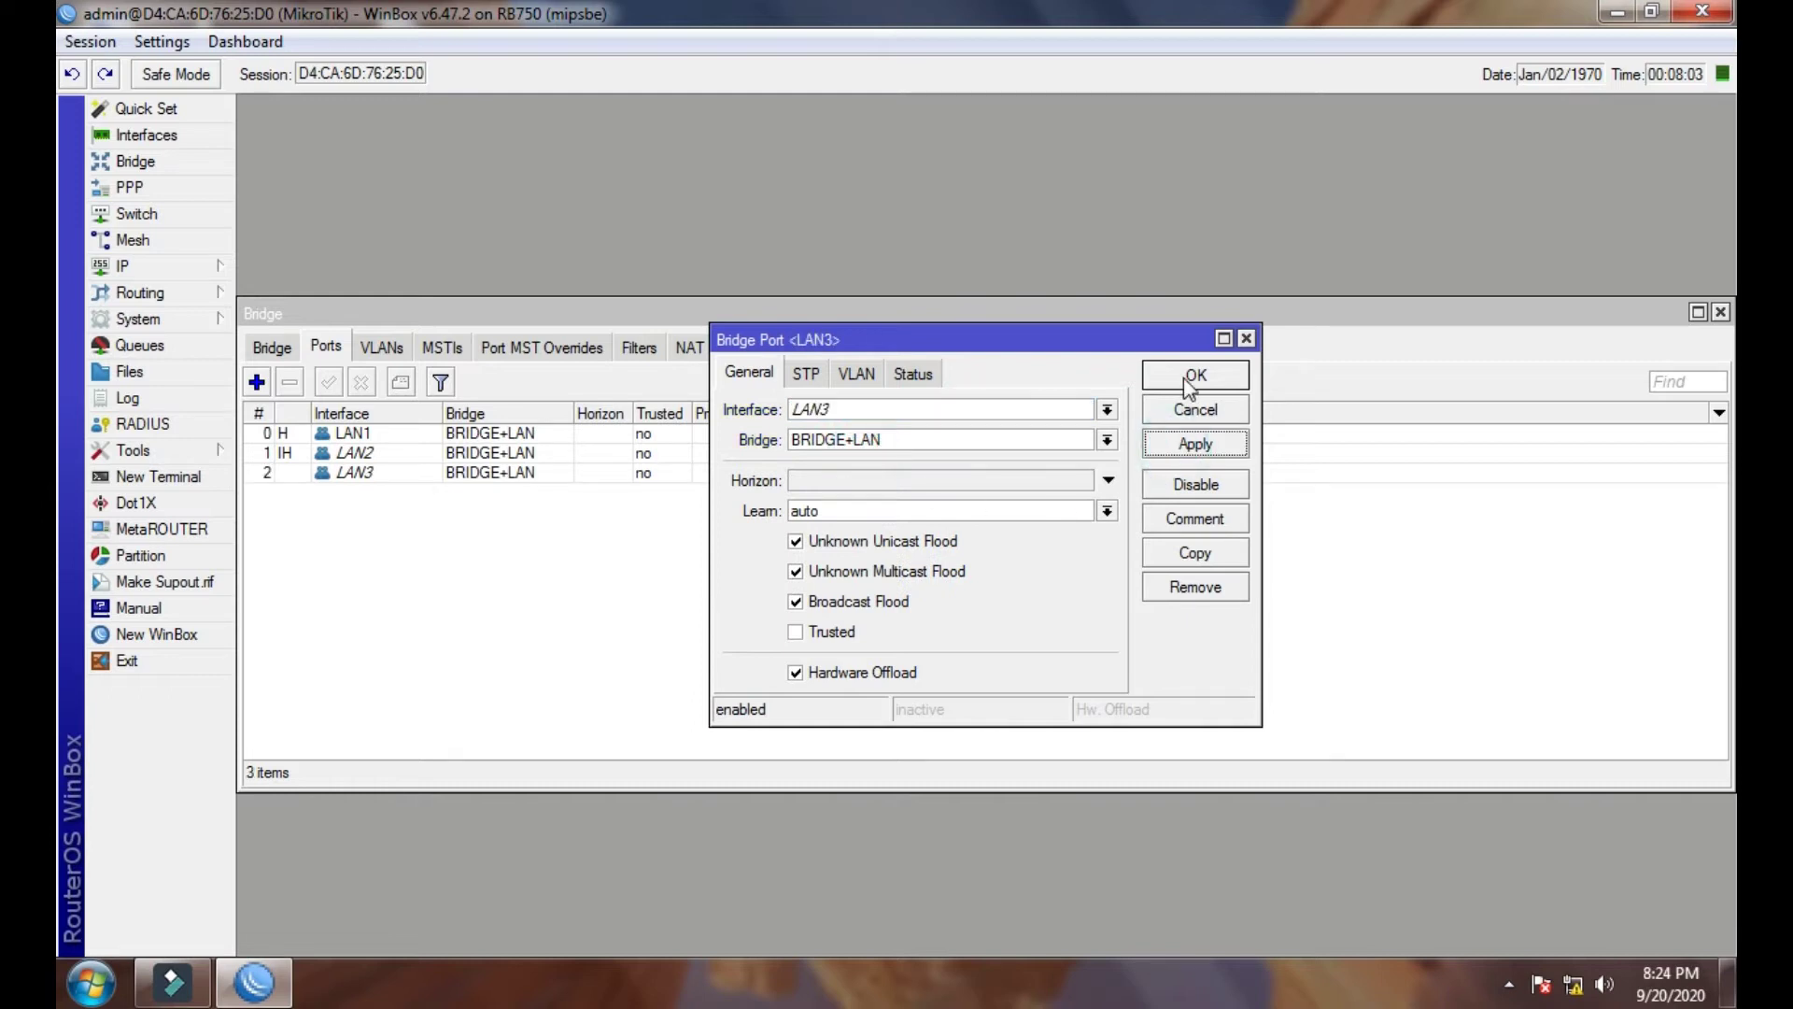
{"action": "left_click", "coordinate": [1195, 375]}
{"action": "left_click", "coordinate": [257, 381]}
{"action": "left_click", "coordinate": [1107, 409]}
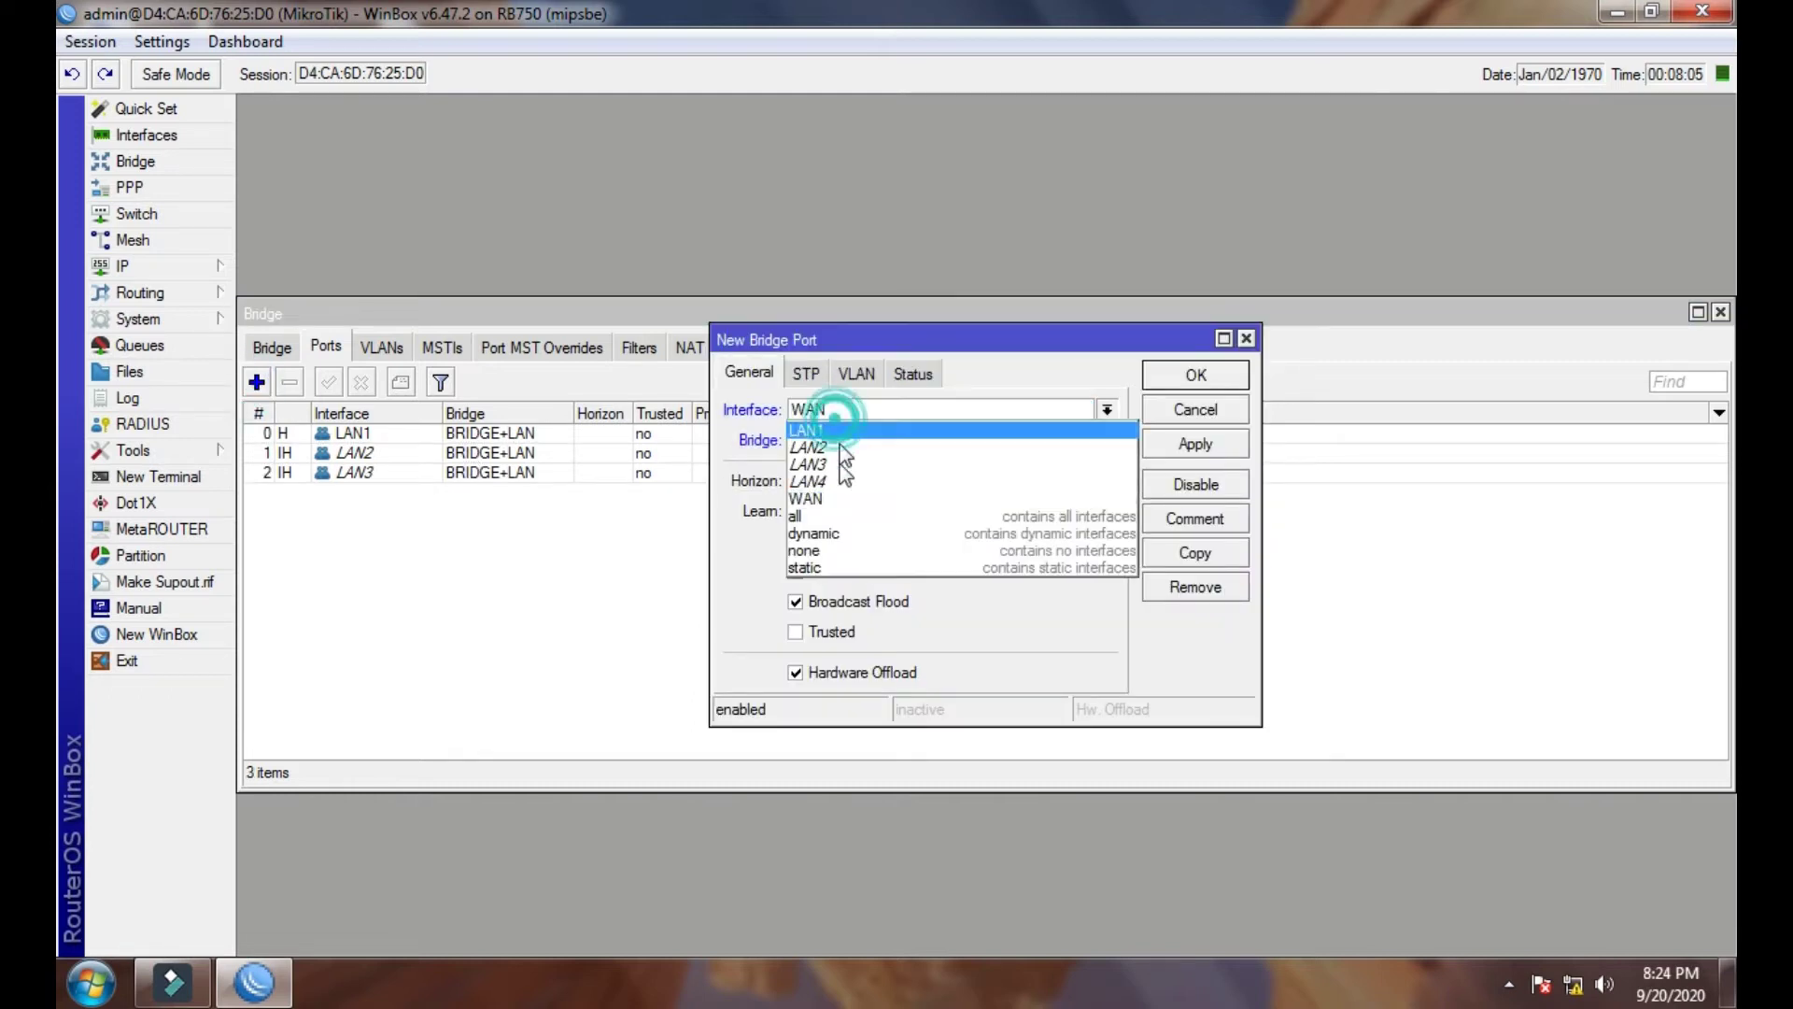
{"action": "left_click", "coordinate": [837, 479]}
{"action": "left_click", "coordinate": [1196, 445]}
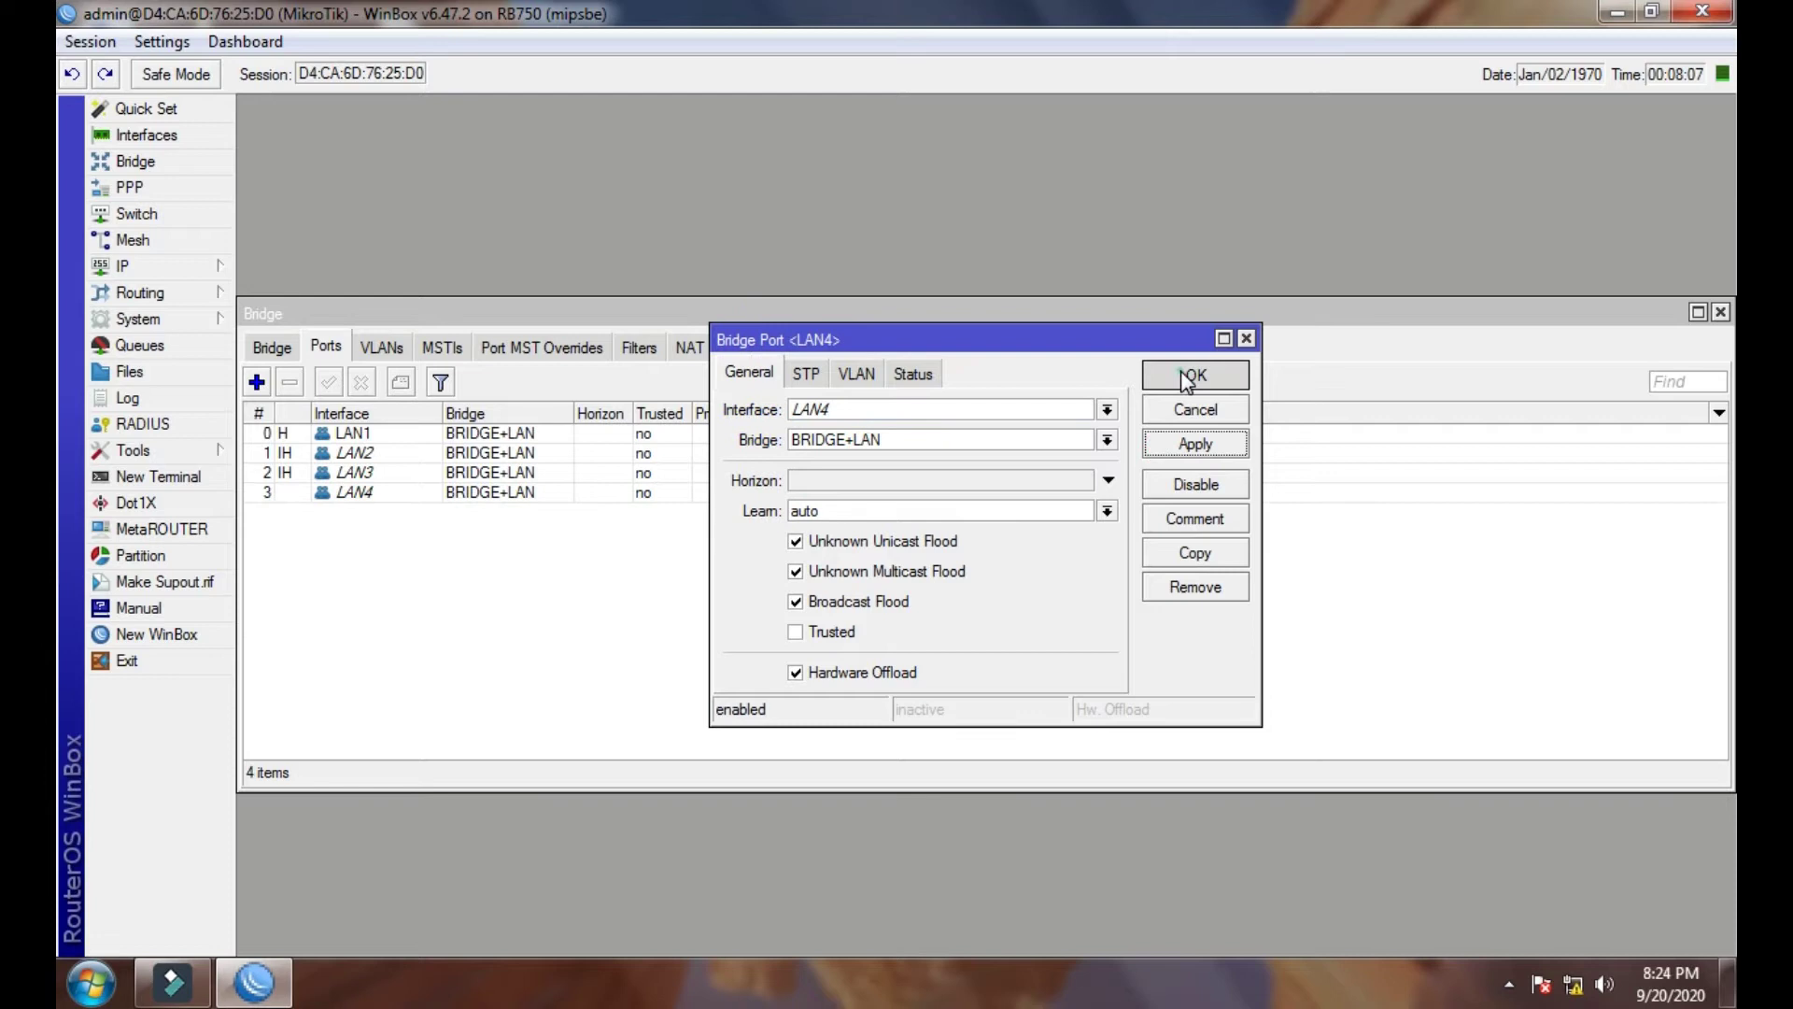
{"action": "left_click", "coordinate": [1195, 375]}
{"action": "left_click", "coordinate": [603, 491]}
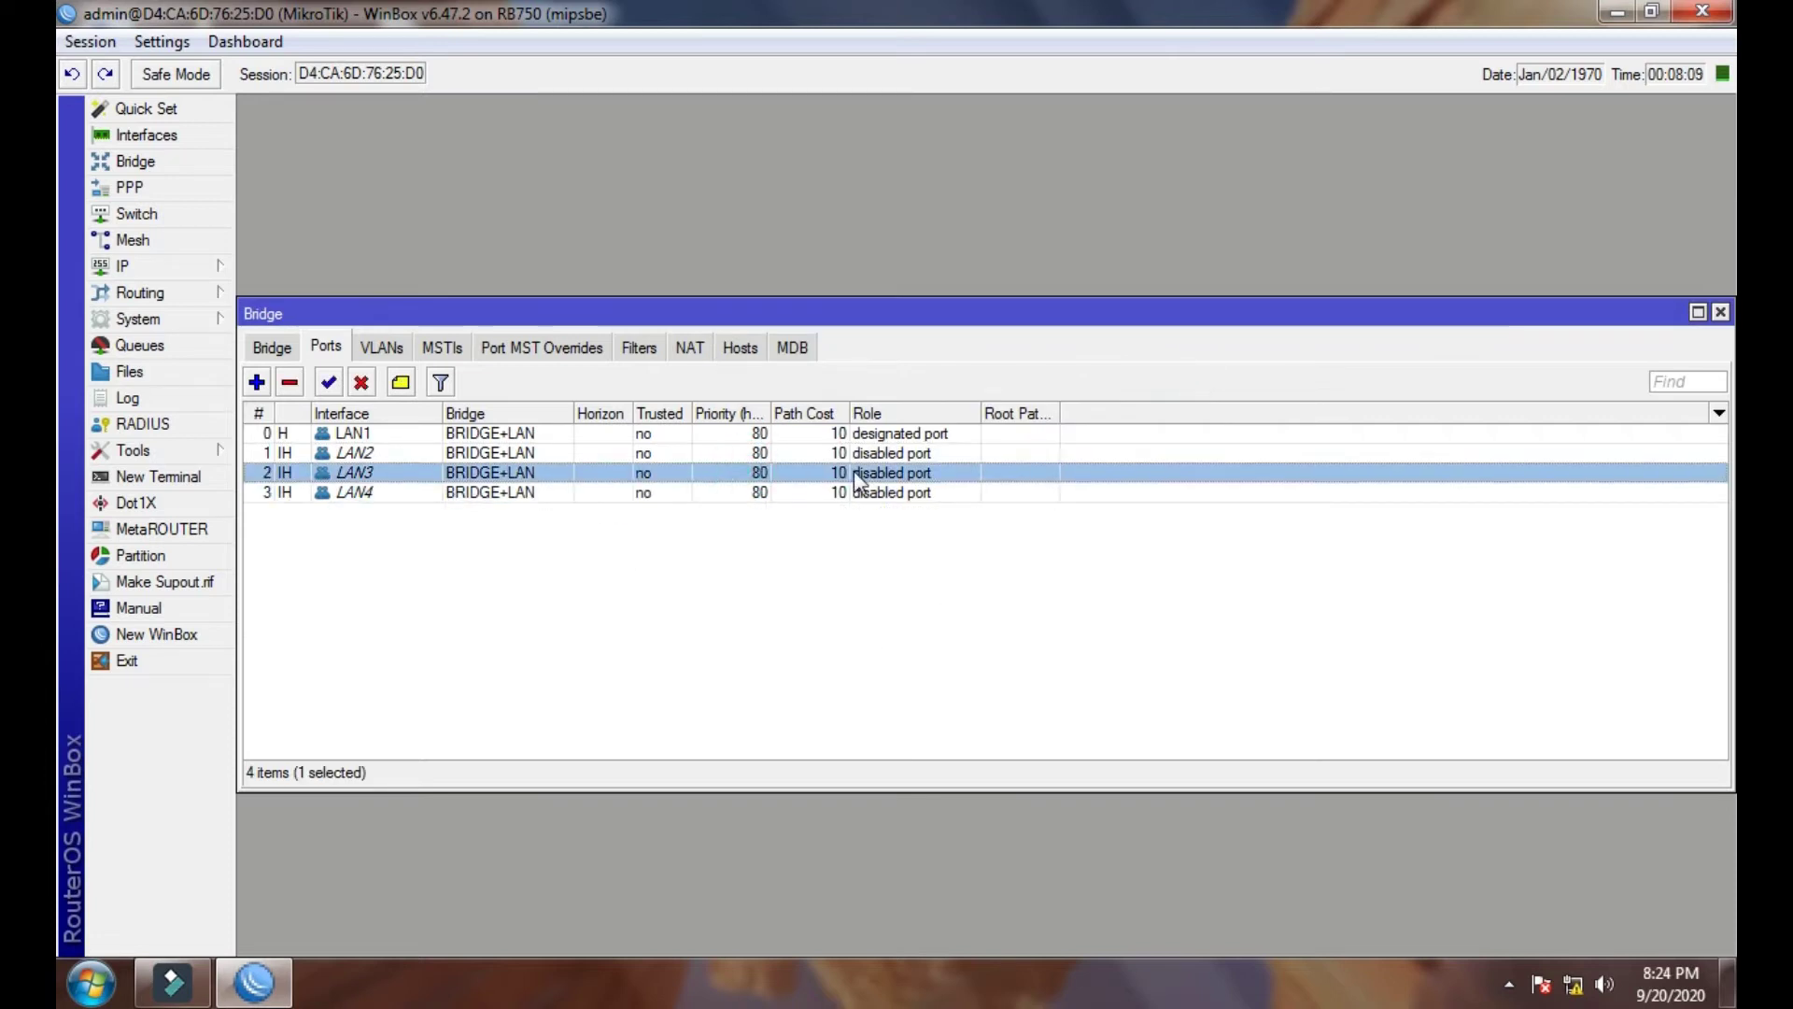
- Add address 192.168.88.1/24 on interface BRIDGE+LAN, then close the Address List
{"action": "left_click", "coordinate": [1720, 312]}
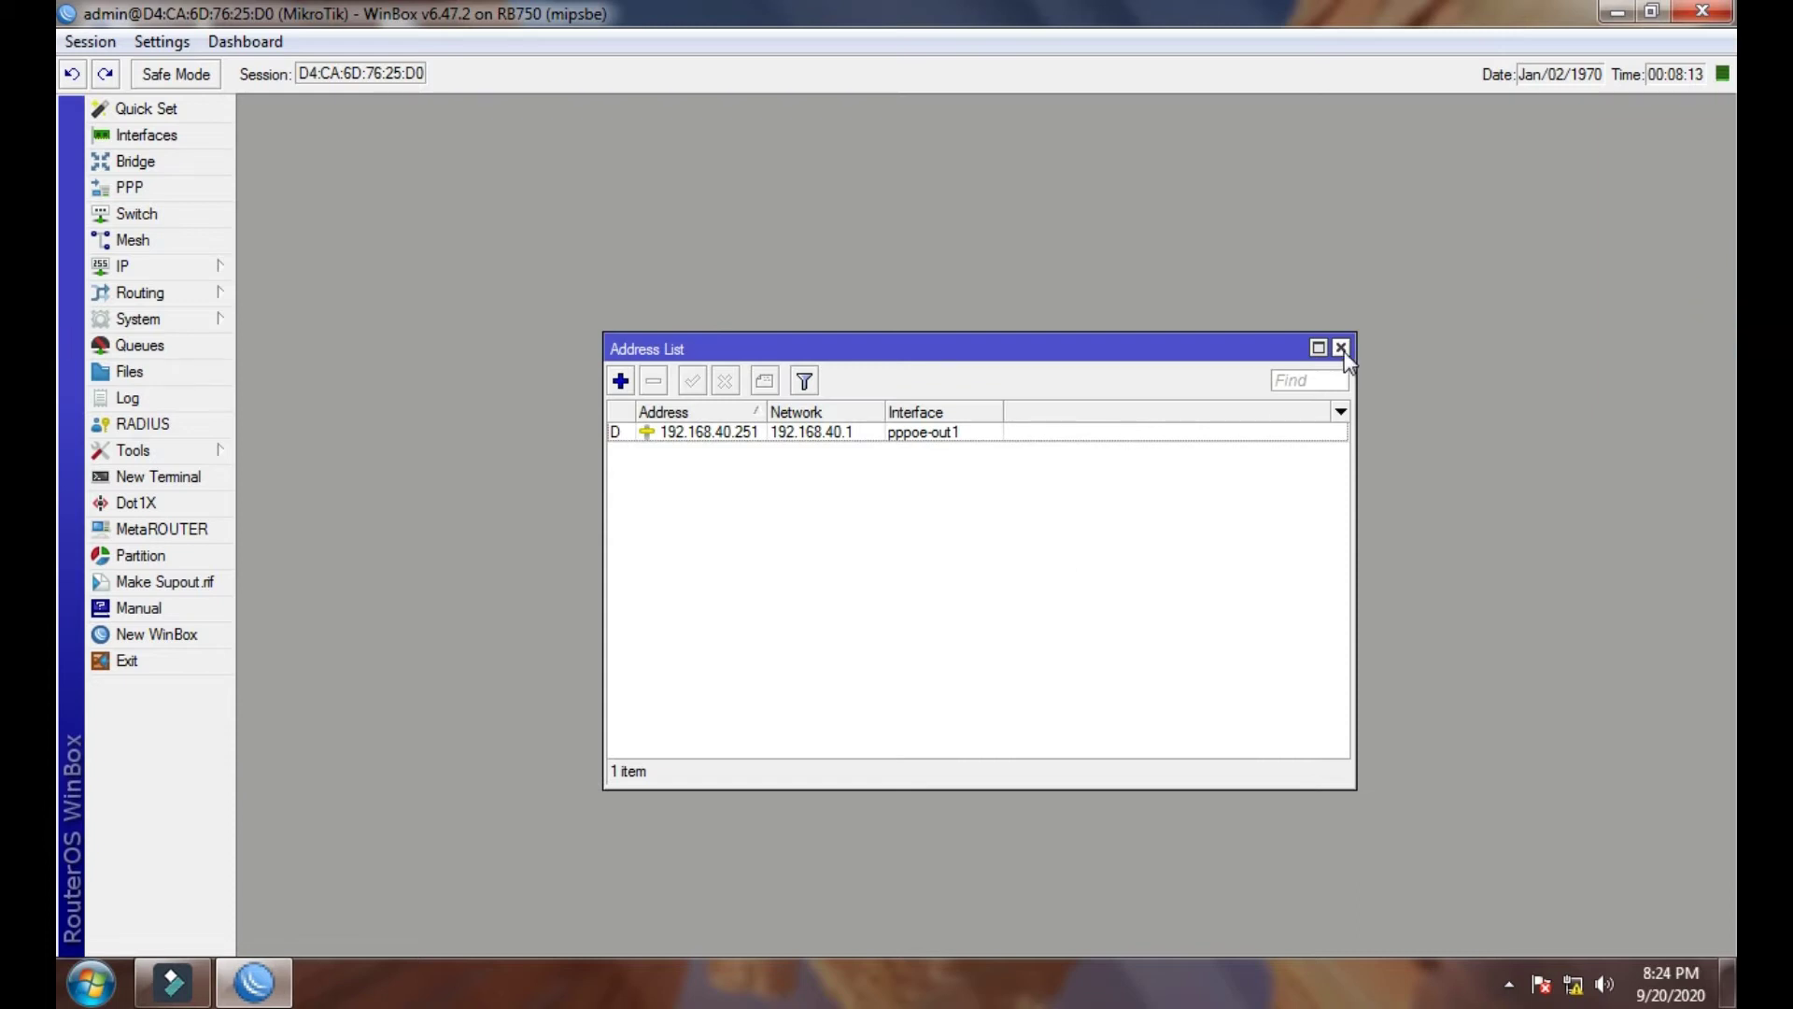
{"action": "left_click", "coordinate": [620, 381]}
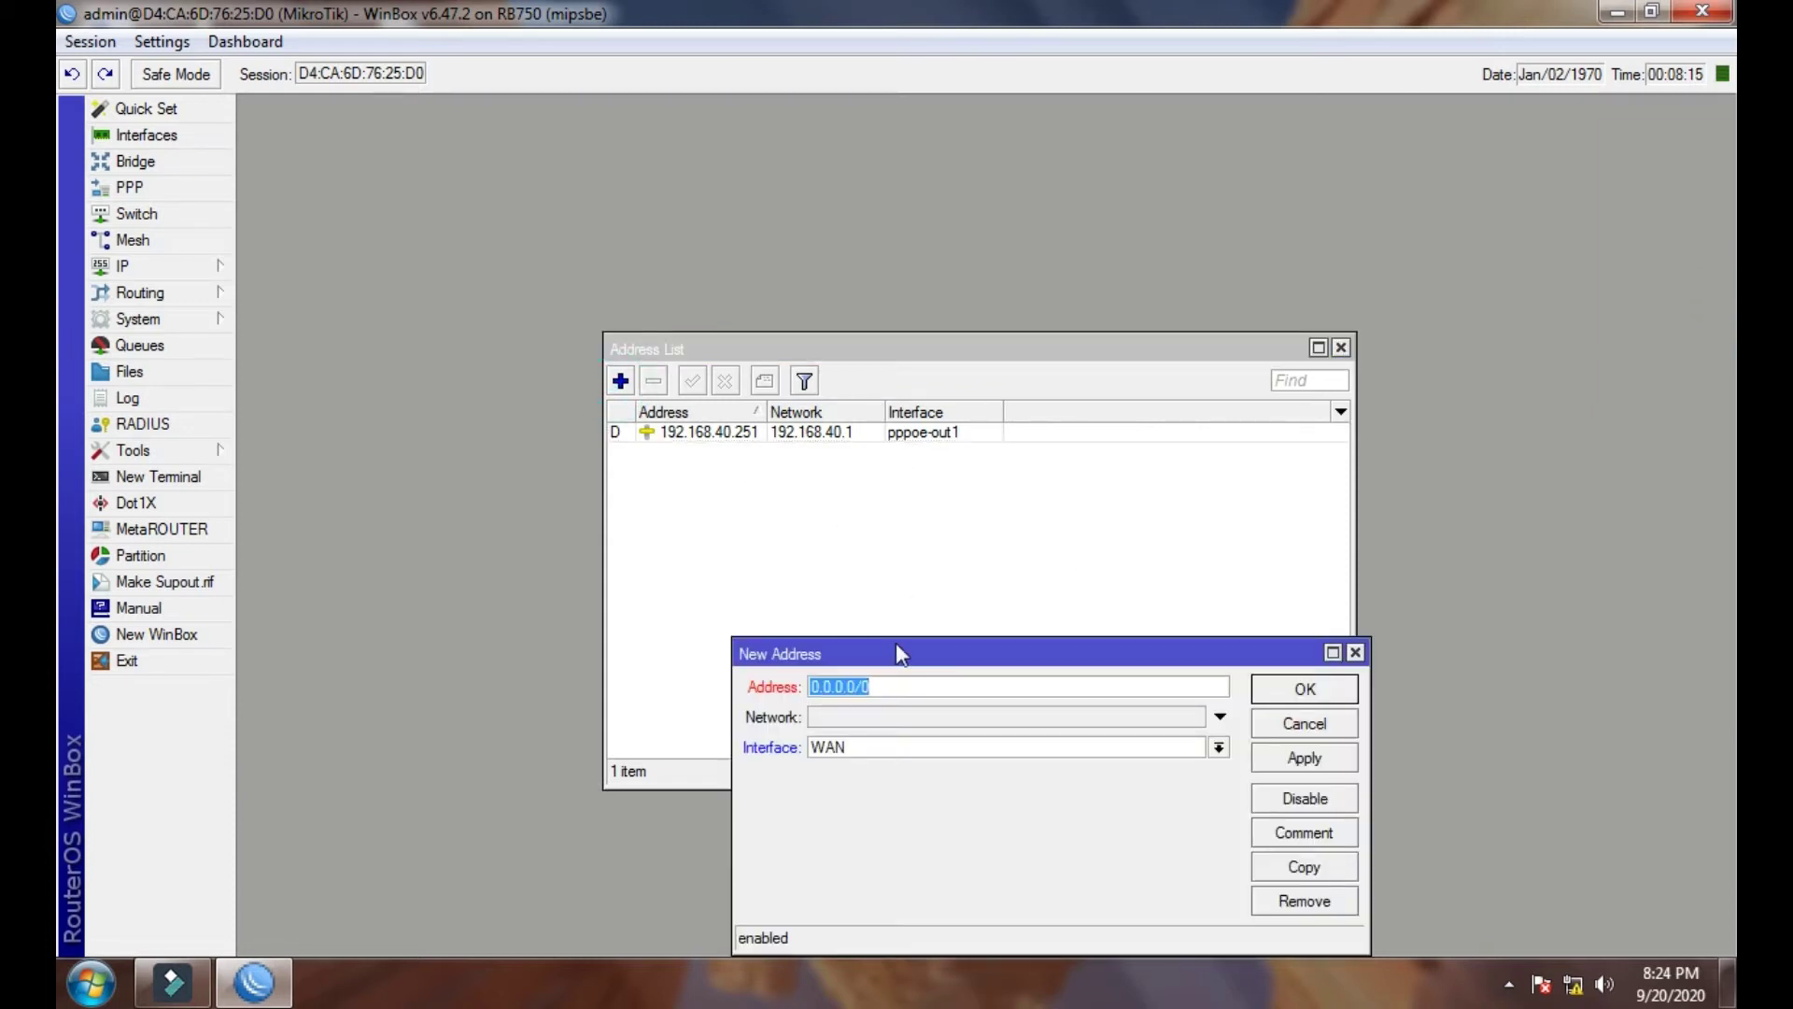
{"action": "left_click_drag", "start_coordinate": [894, 651], "coordinate": [885, 482]}
{"action": "type", "text": "1"}
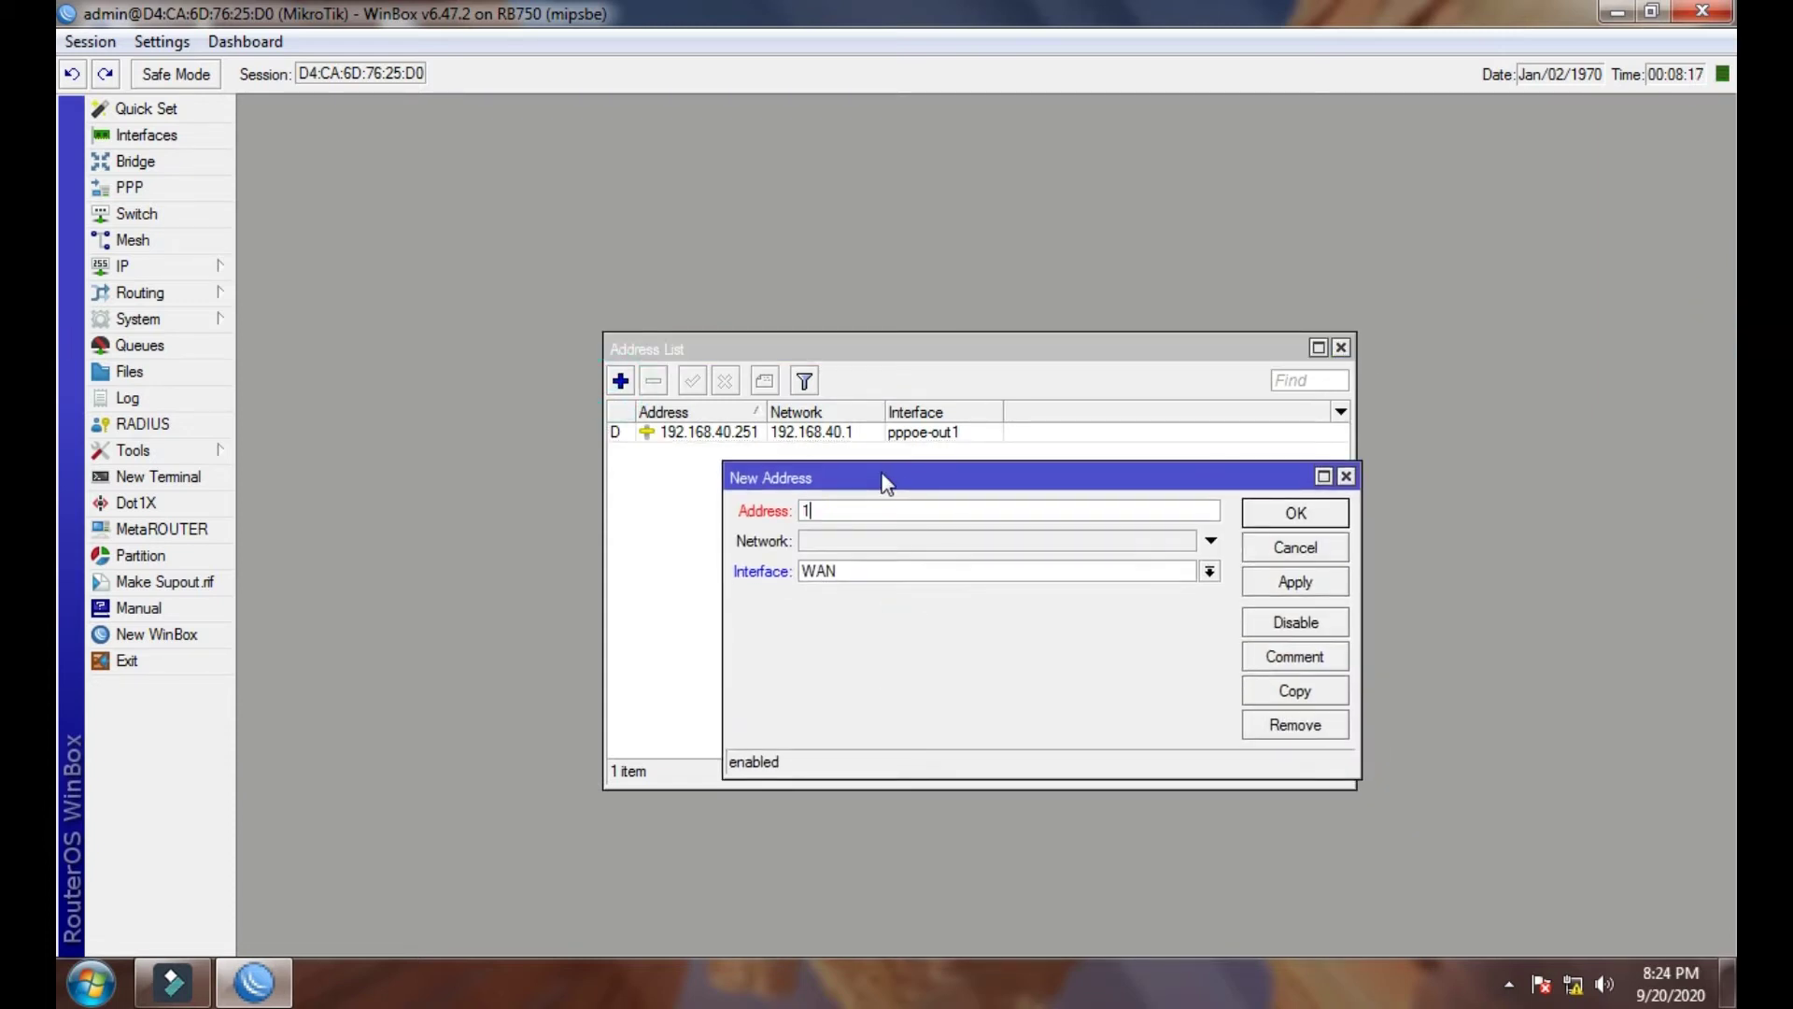
{"action": "type", "text": "92.168.88.1/24"}
{"action": "left_click", "coordinate": [885, 577]}
{"action": "left_click", "coordinate": [872, 592]}
{"action": "left_click", "coordinate": [1289, 586]}
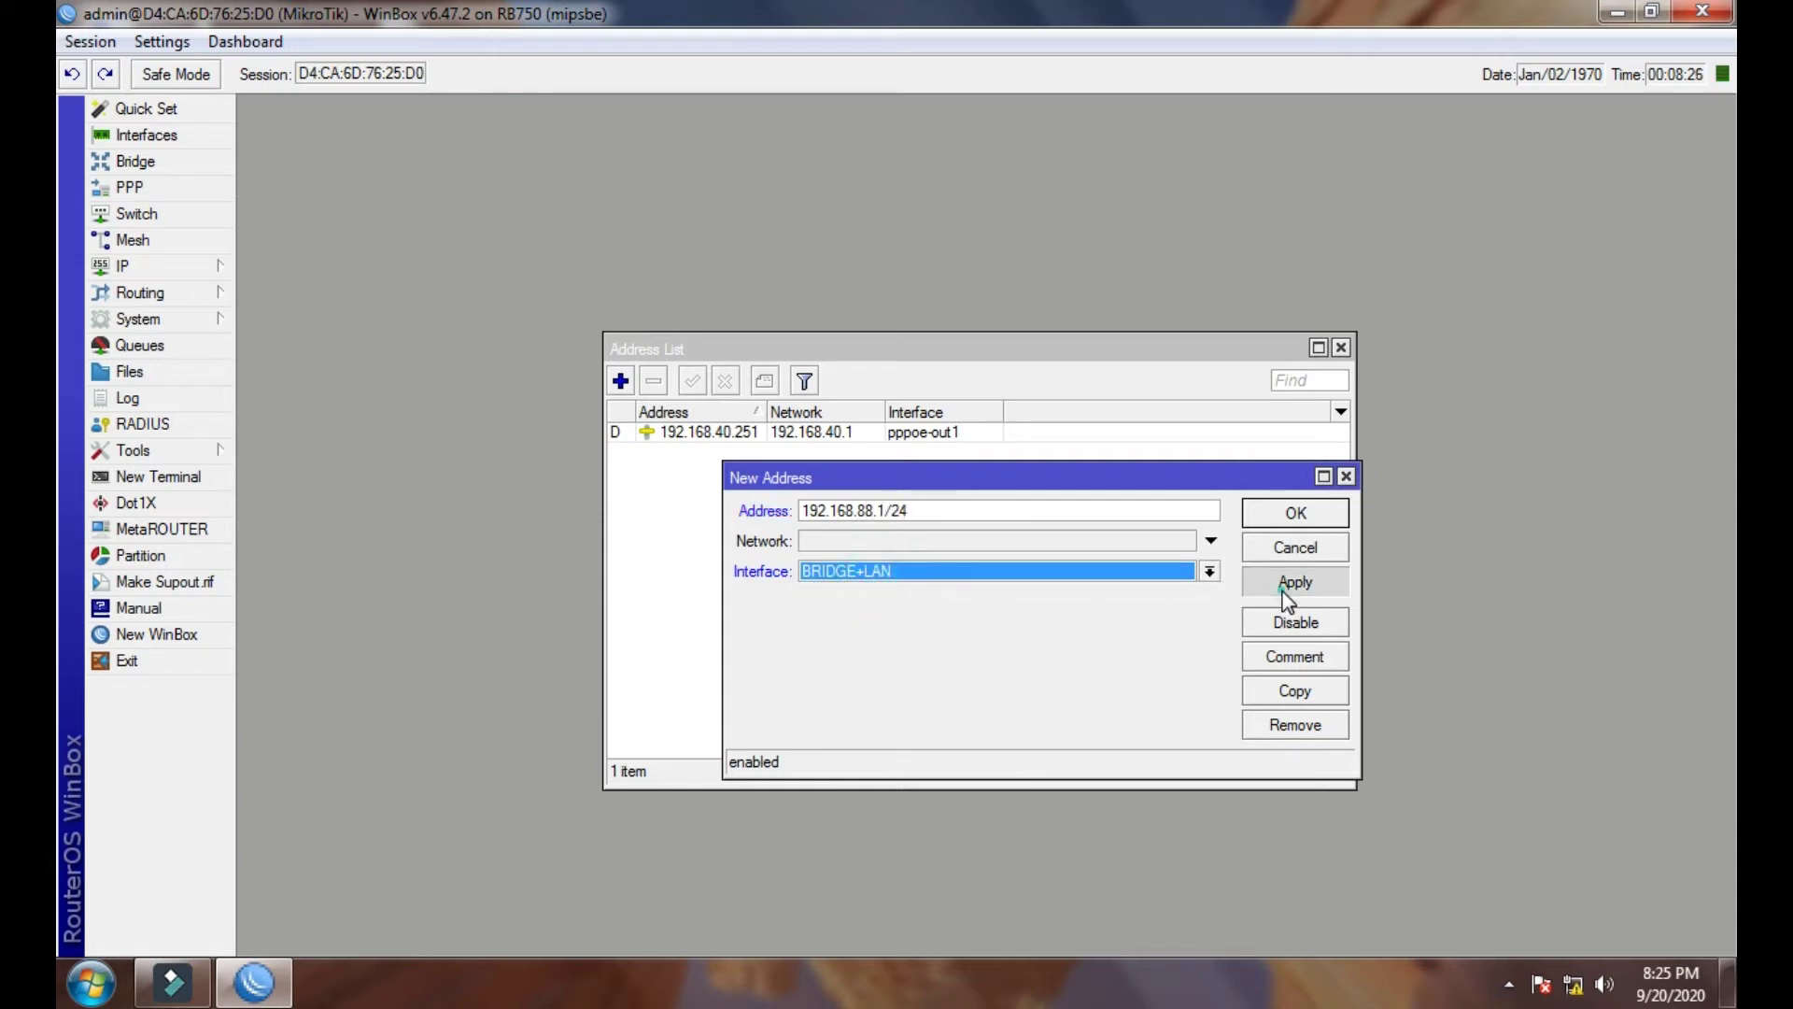
{"action": "left_click", "coordinate": [1294, 523]}
{"action": "left_click", "coordinate": [784, 452]}
{"action": "left_click", "coordinate": [897, 431]}
{"action": "left_click", "coordinate": [865, 450]}
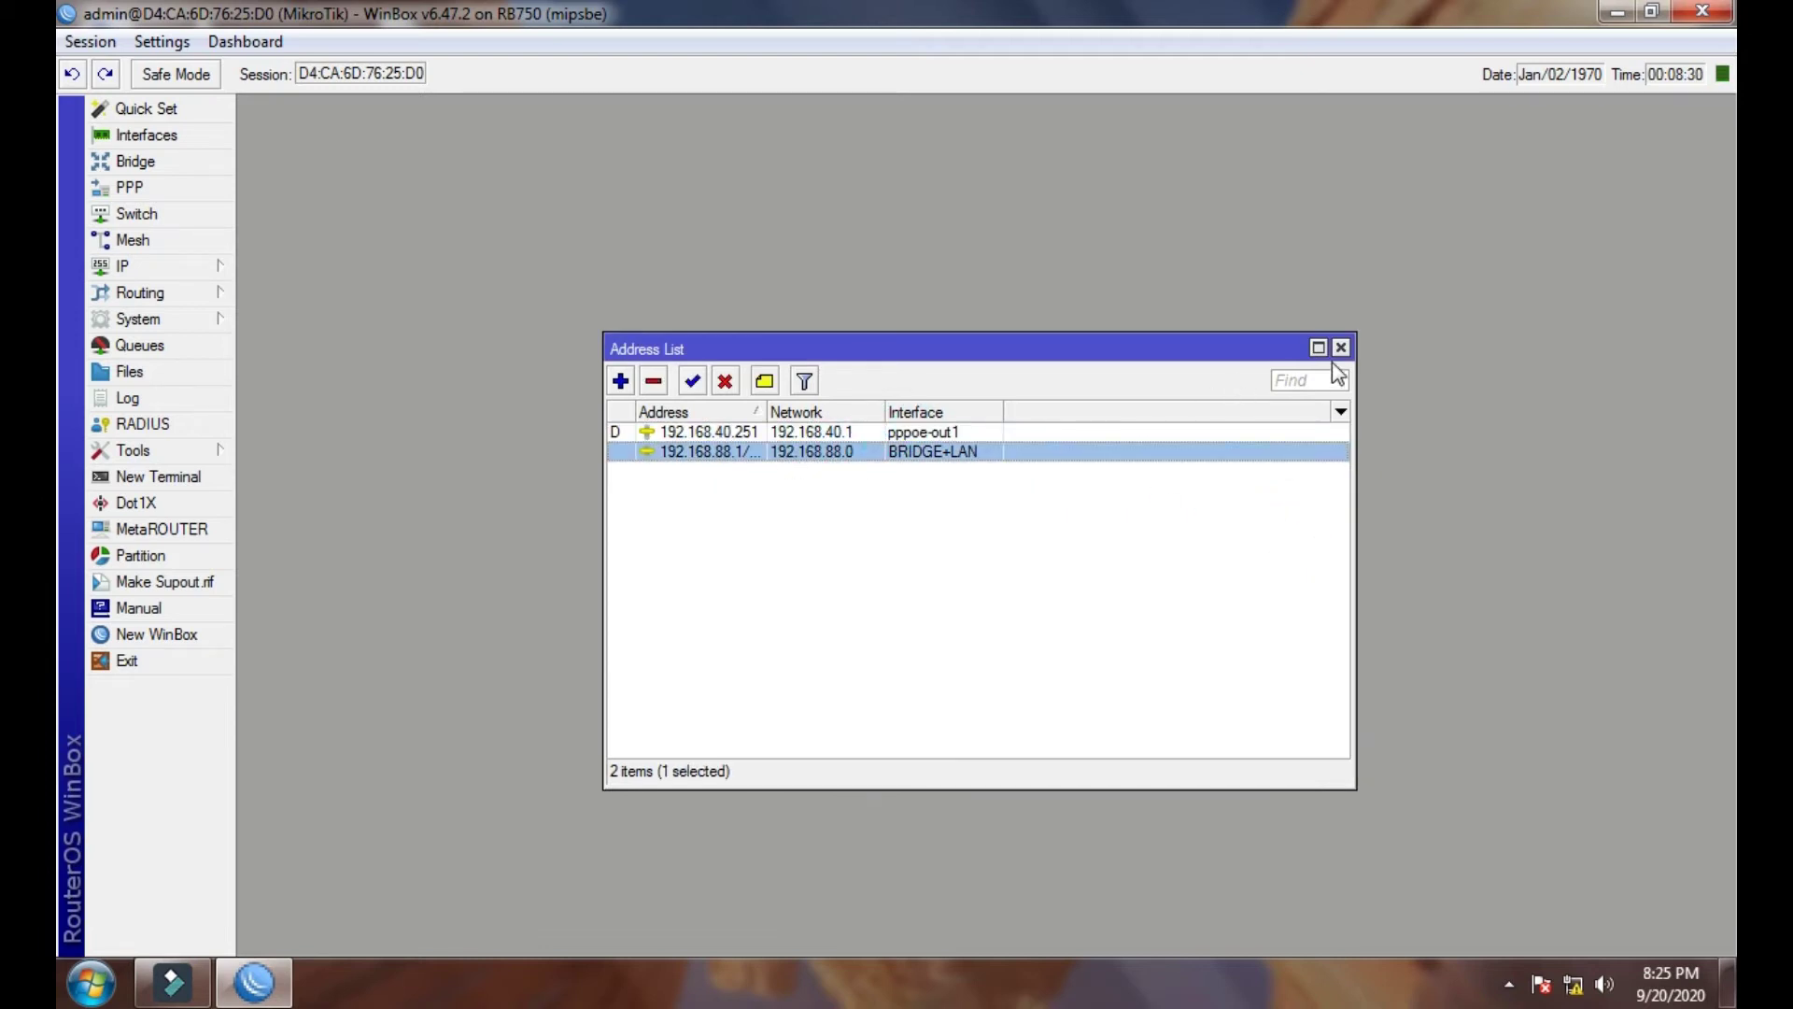
{"action": "left_click", "coordinate": [1340, 348]}
- Set DNS servers 8.8.8.8 and 8.8.4.4 with Allow Remote Requests ticked
{"action": "left_click", "coordinate": [101, 267]}
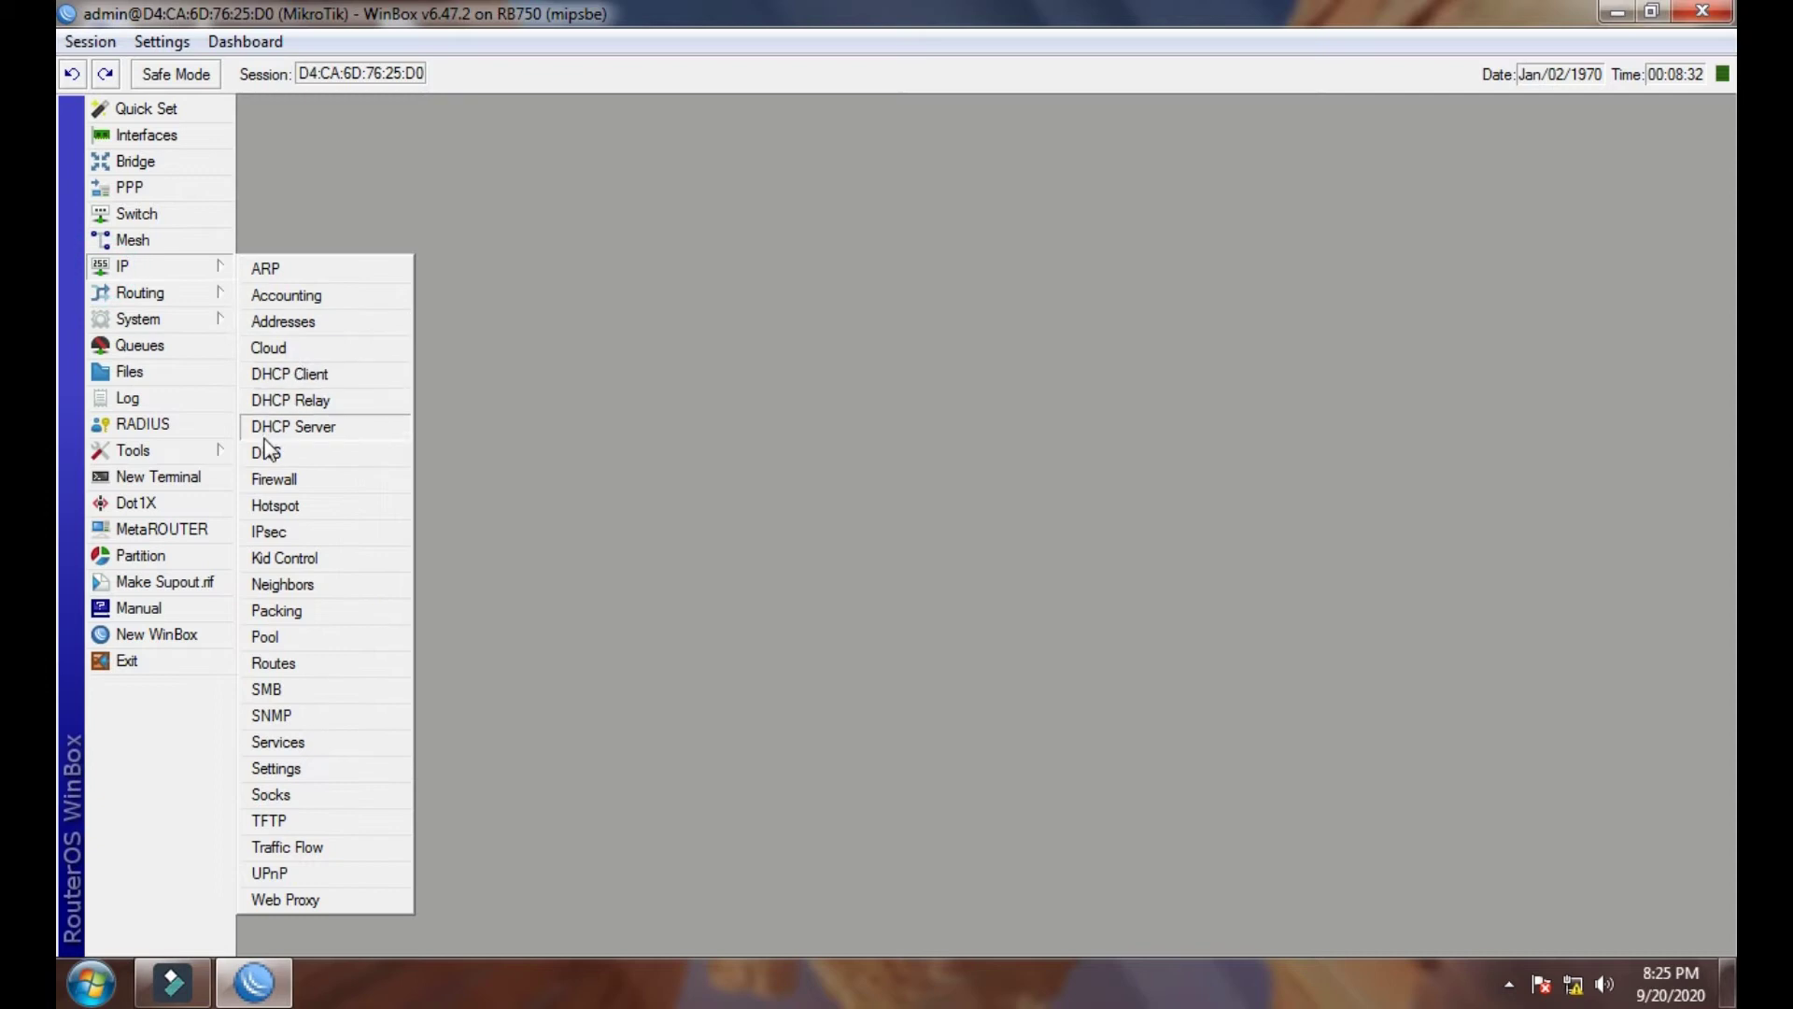
{"action": "left_click", "coordinate": [259, 452]}
{"action": "left_click", "coordinate": [1016, 326]}
{"action": "type", "text": "8.8.8.8"}
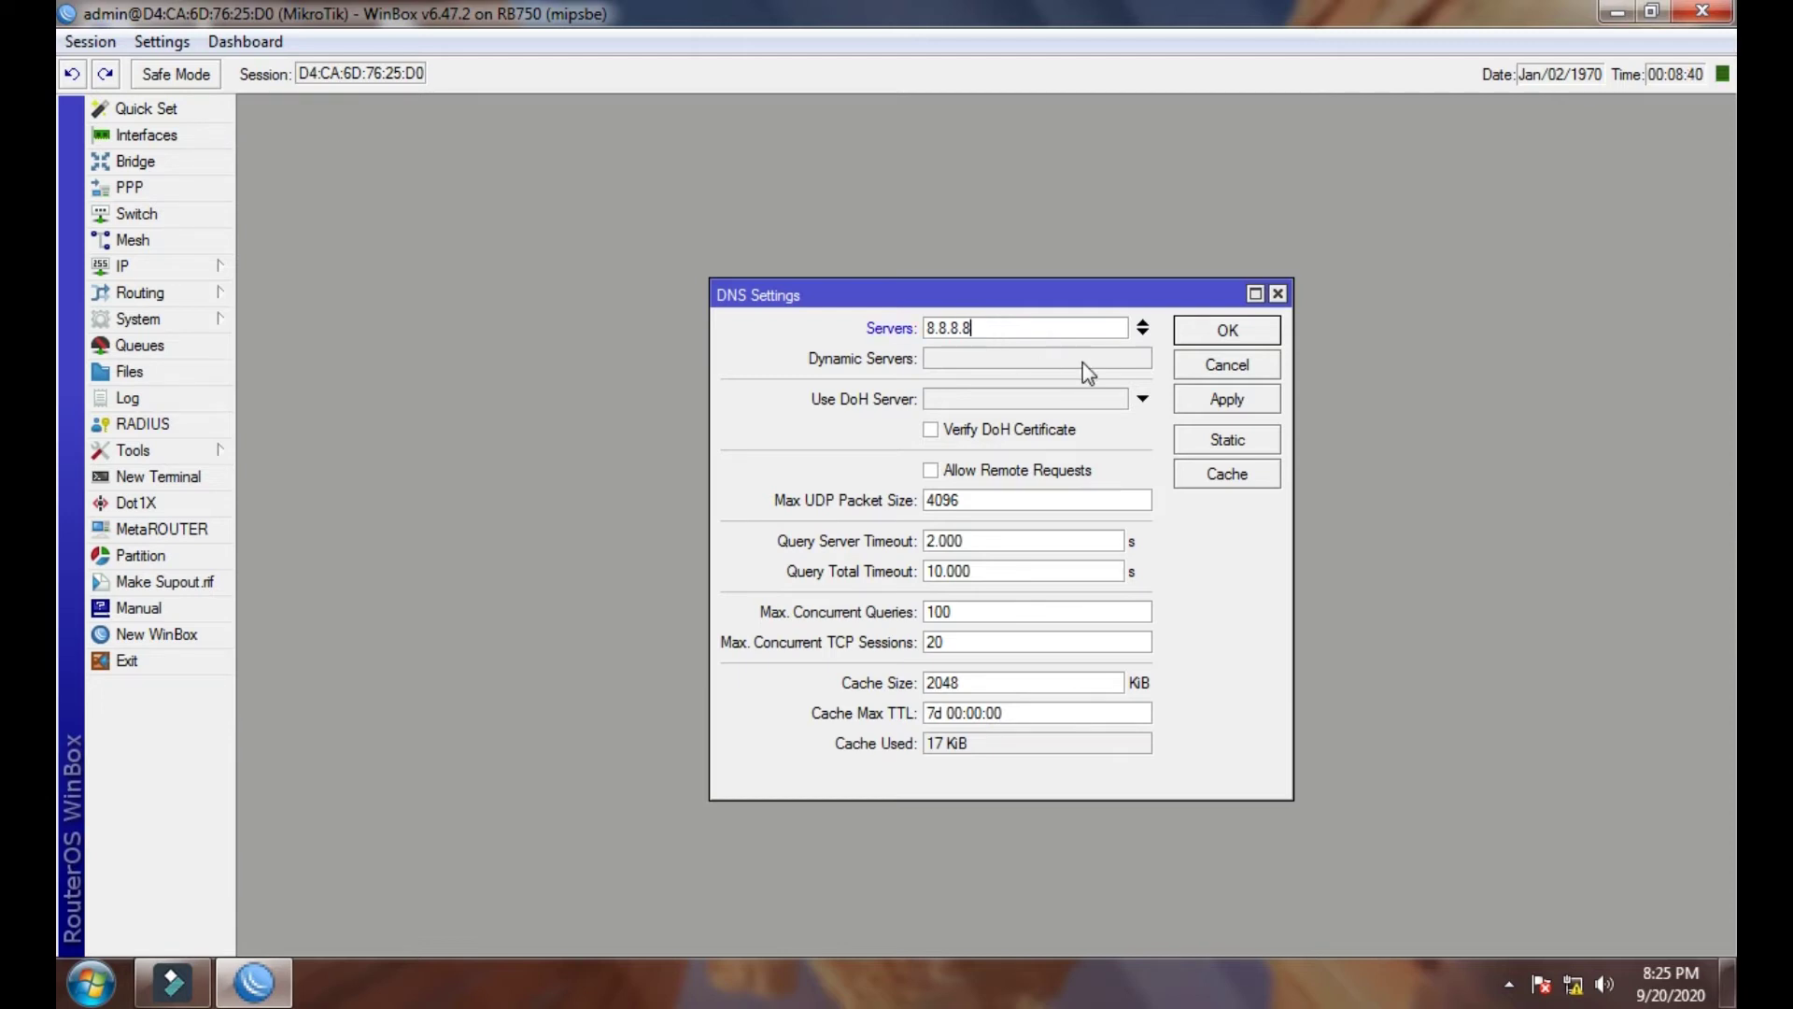
{"action": "left_click", "coordinate": [1142, 332]}
{"action": "type", "text": "8"}
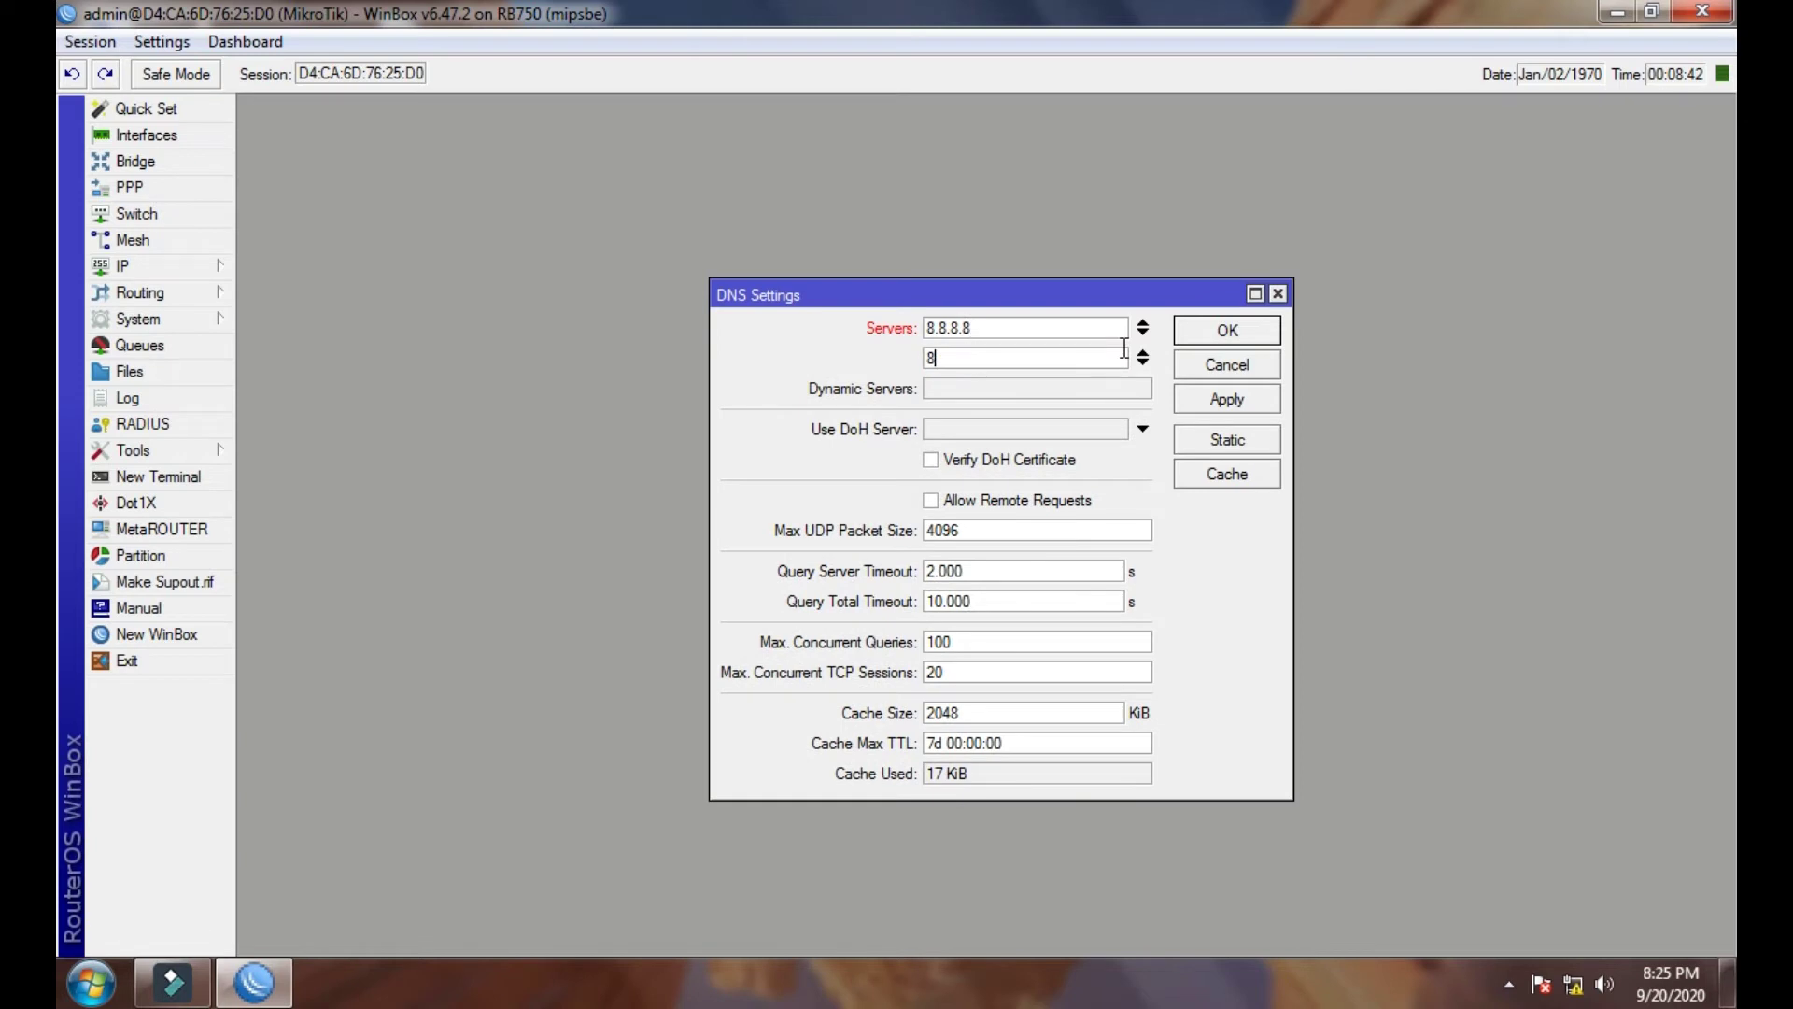
{"action": "type", "text": ".8.4.4"}
{"action": "left_click", "coordinate": [948, 509]}
{"action": "left_click", "coordinate": [1212, 401]}
{"action": "left_click", "coordinate": [1212, 330]}
{"action": "left_click", "coordinate": [192, 268]}
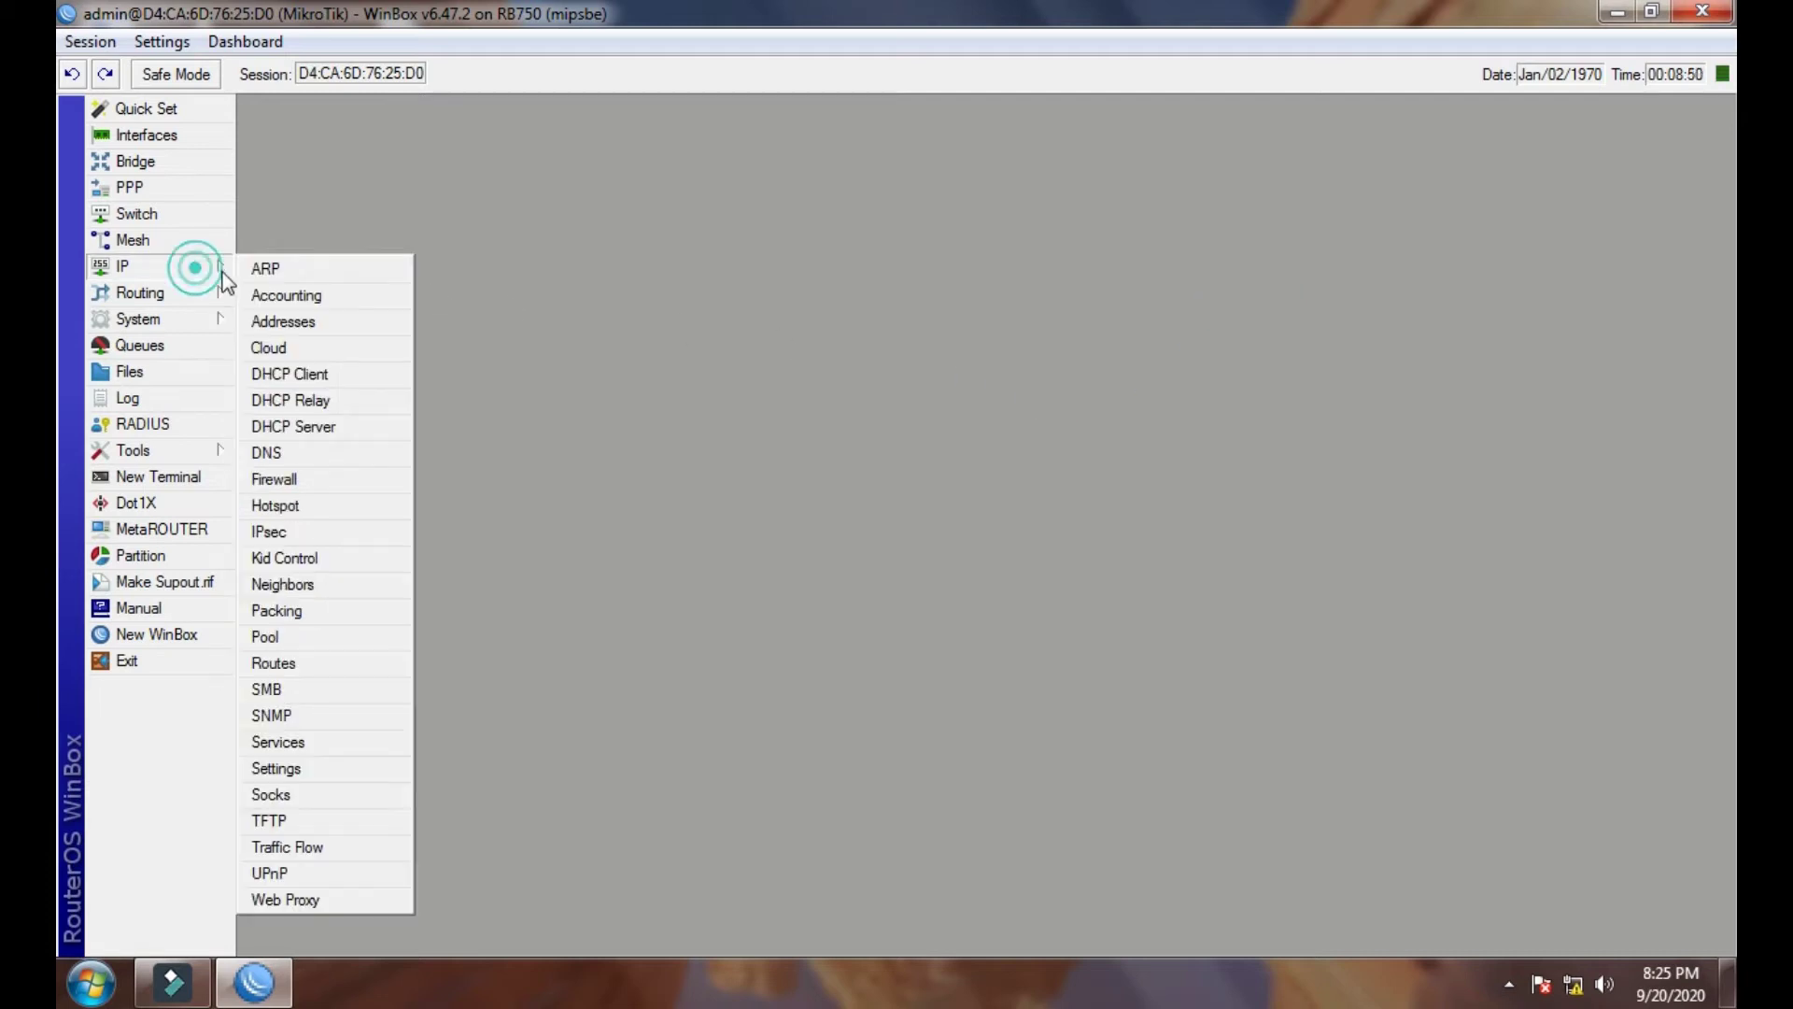
- Run Hotspot Setup on BRIDGE+LAN, keeping defaults and entering TEST as the DNS name
{"action": "left_click", "coordinate": [285, 502]}
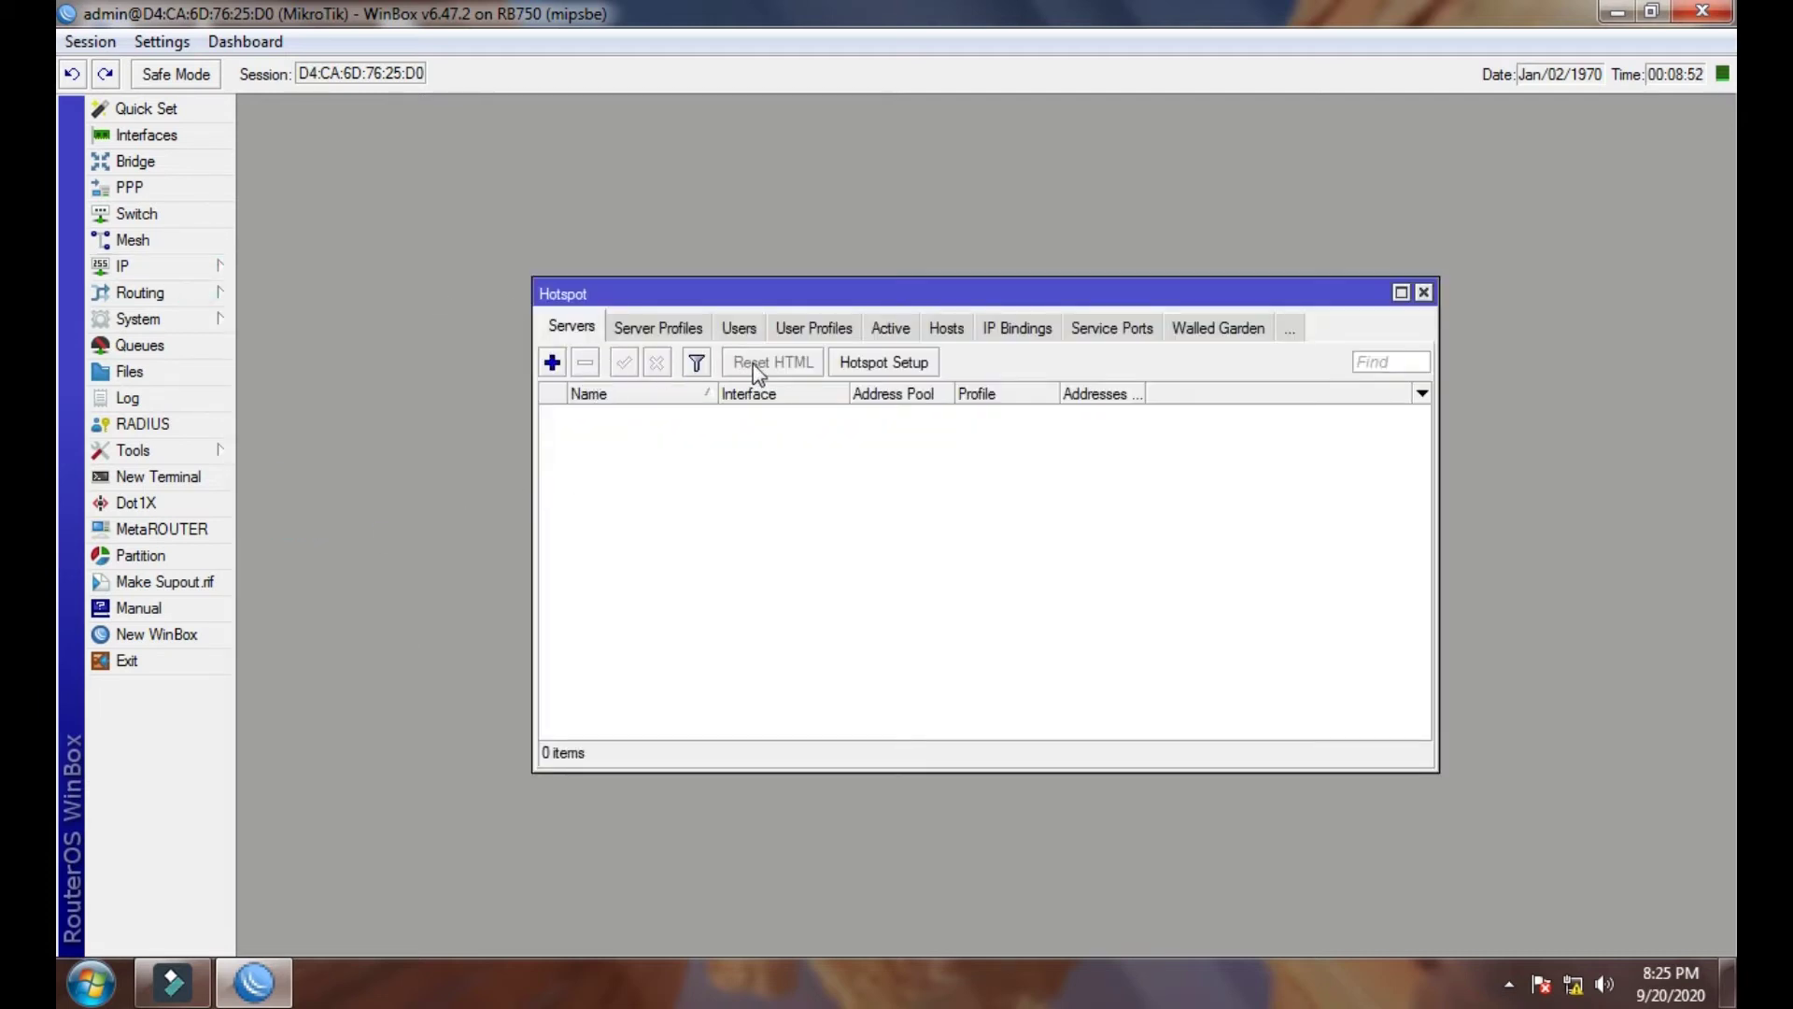
{"action": "left_click", "coordinate": [869, 364]}
{"action": "left_click", "coordinate": [1013, 510]}
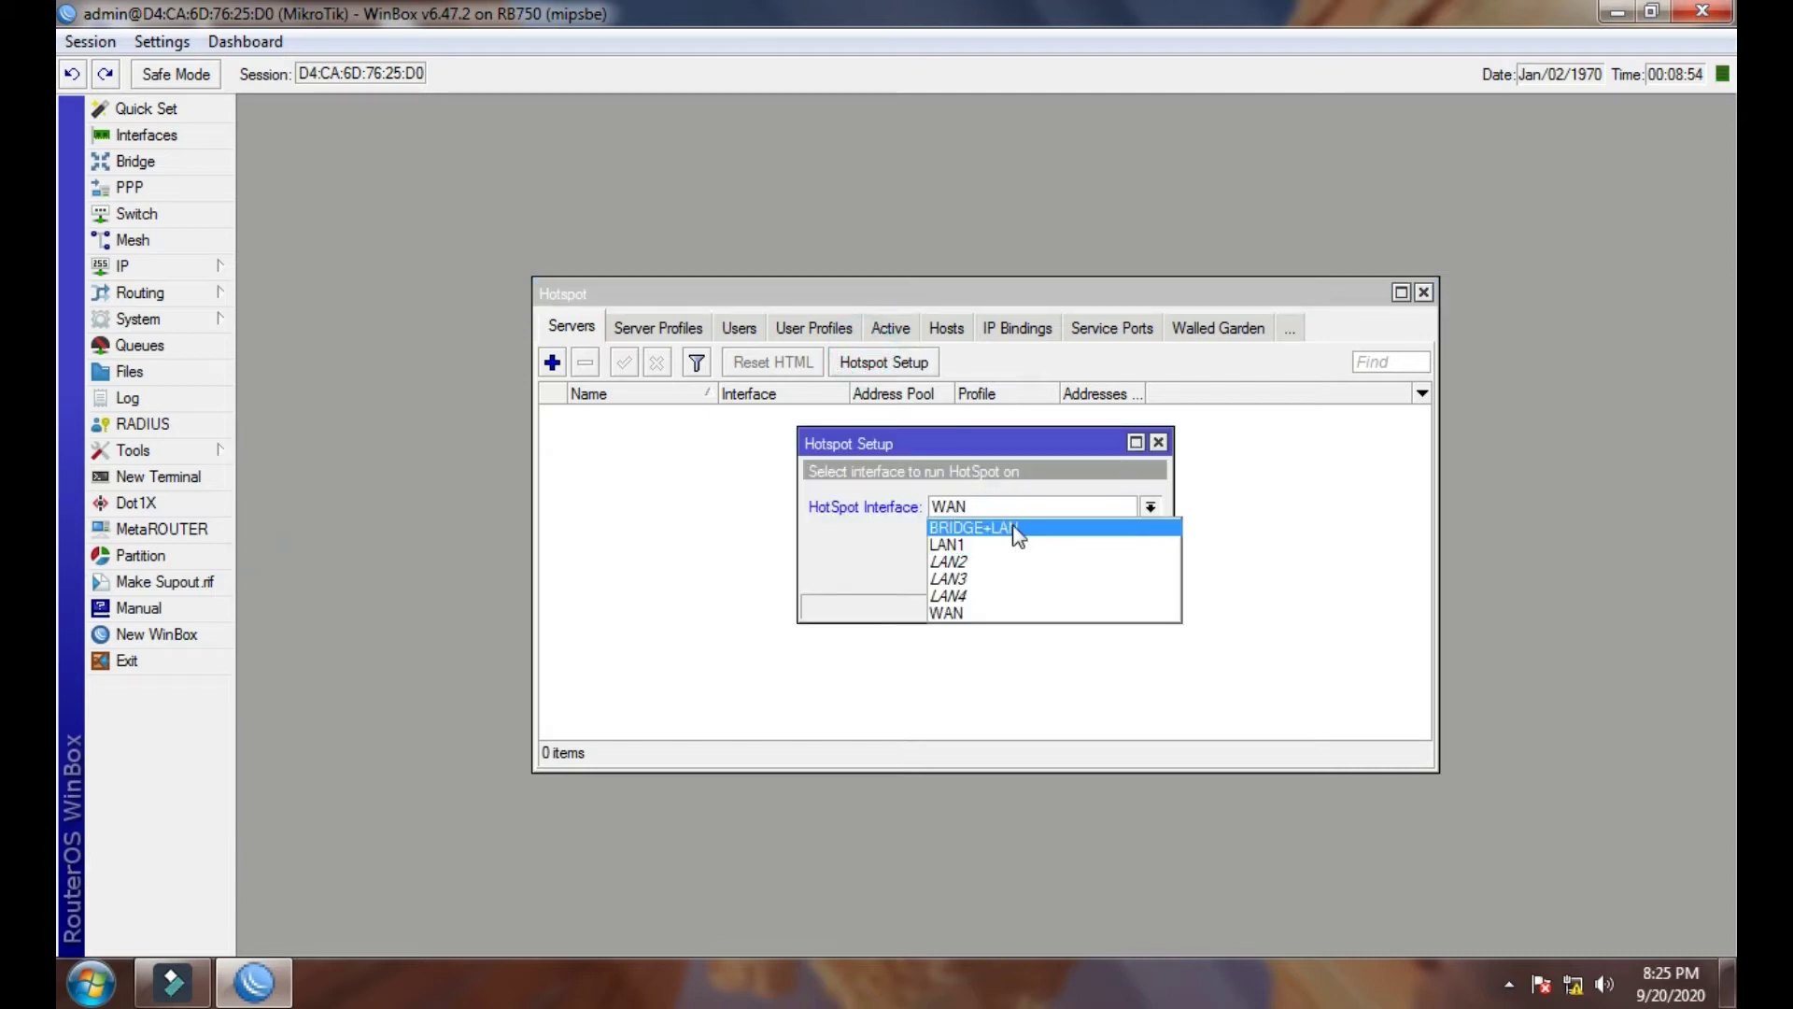
{"action": "left_click", "coordinate": [1016, 531]}
{"action": "left_click", "coordinate": [1061, 571]}
{"action": "left_click", "coordinate": [1061, 571]}
{"action": "left_click", "coordinate": [1061, 572]}
{"action": "left_click", "coordinate": [1061, 571]}
{"action": "left_click", "coordinate": [1061, 571]}
{"action": "left_click", "coordinate": [1061, 571]}
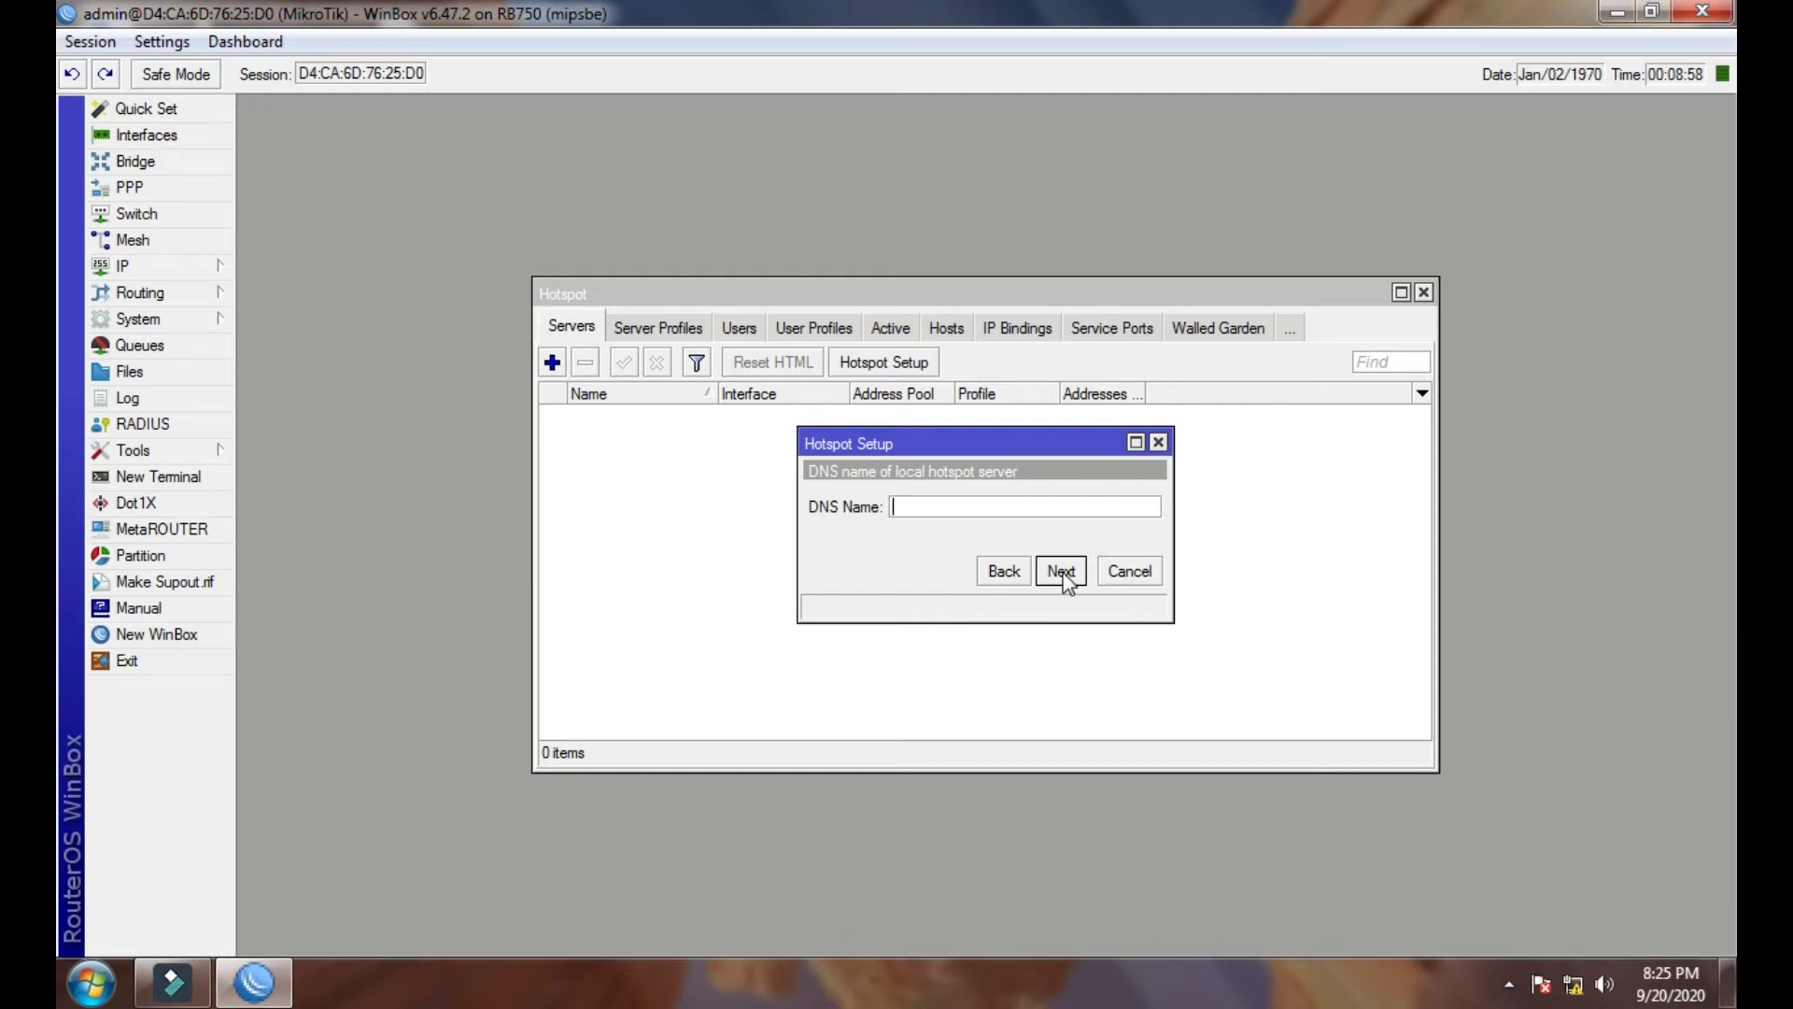
{"action": "type", "text": "TEST.NET"}
{"action": "left_click", "coordinate": [1063, 572]}
{"action": "left_click", "coordinate": [1065, 573]}
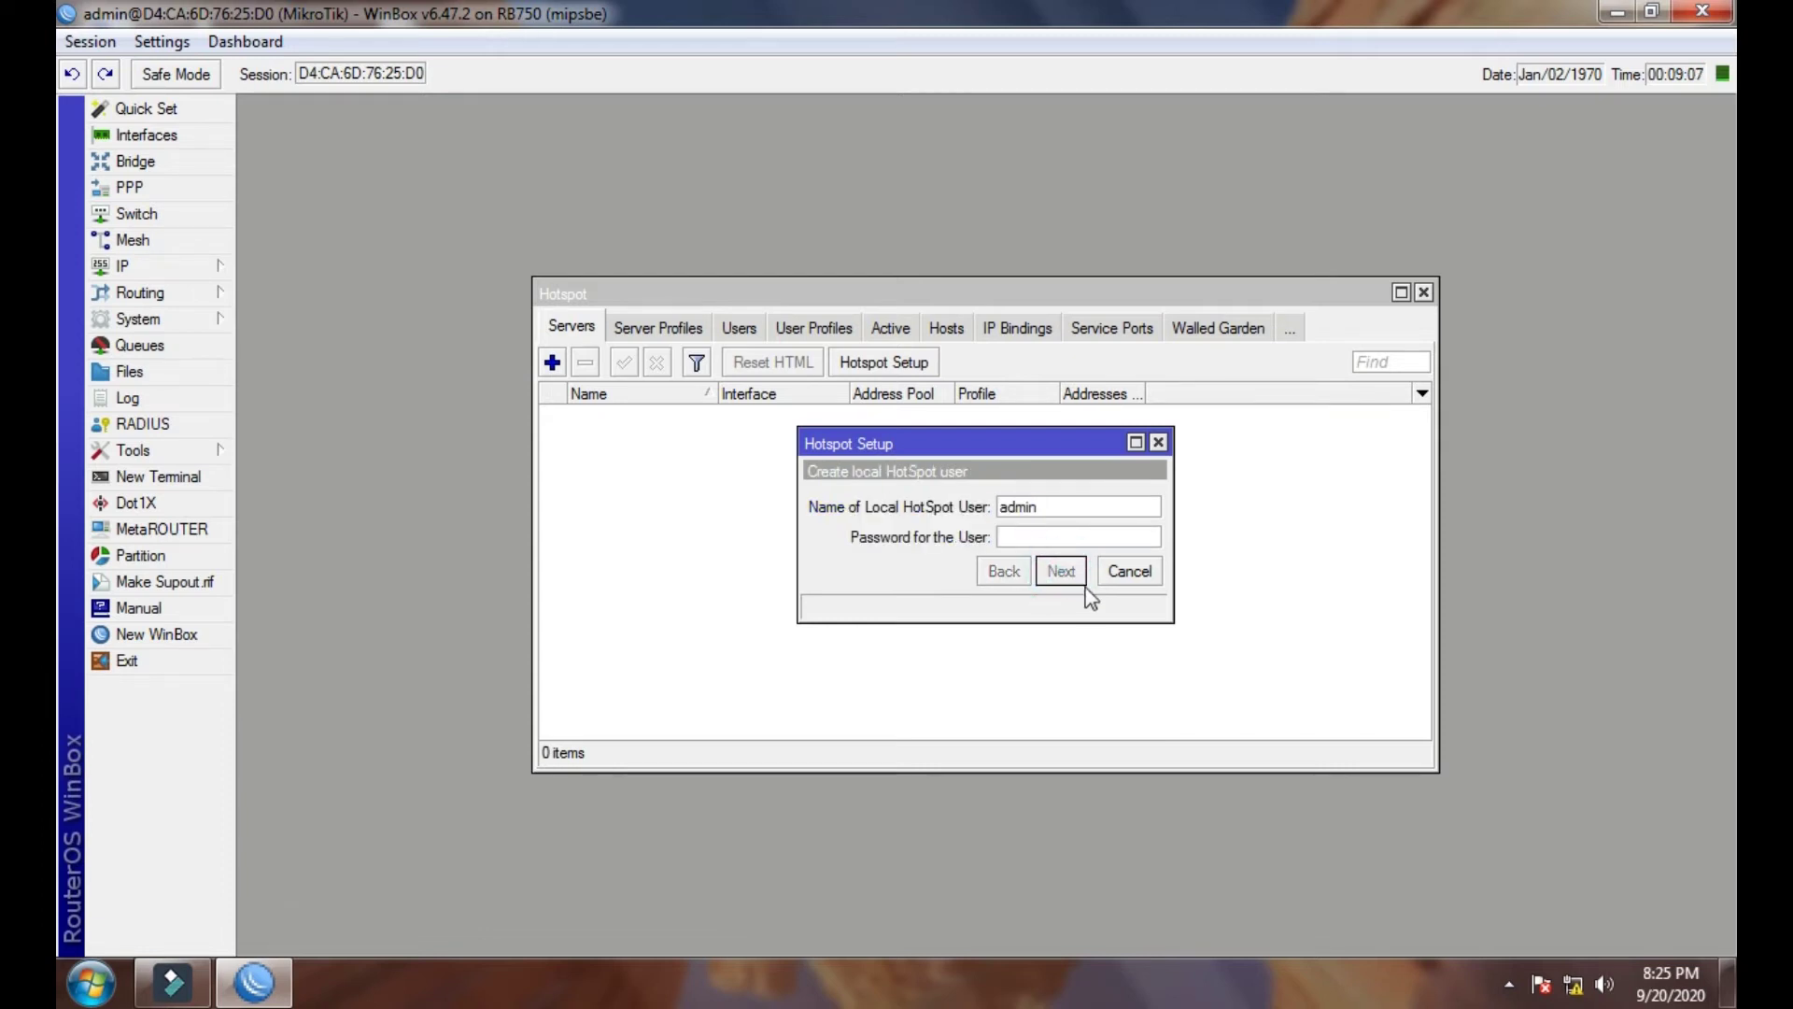
{"action": "left_click", "coordinate": [983, 512]}
{"action": "left_click", "coordinate": [869, 425]}
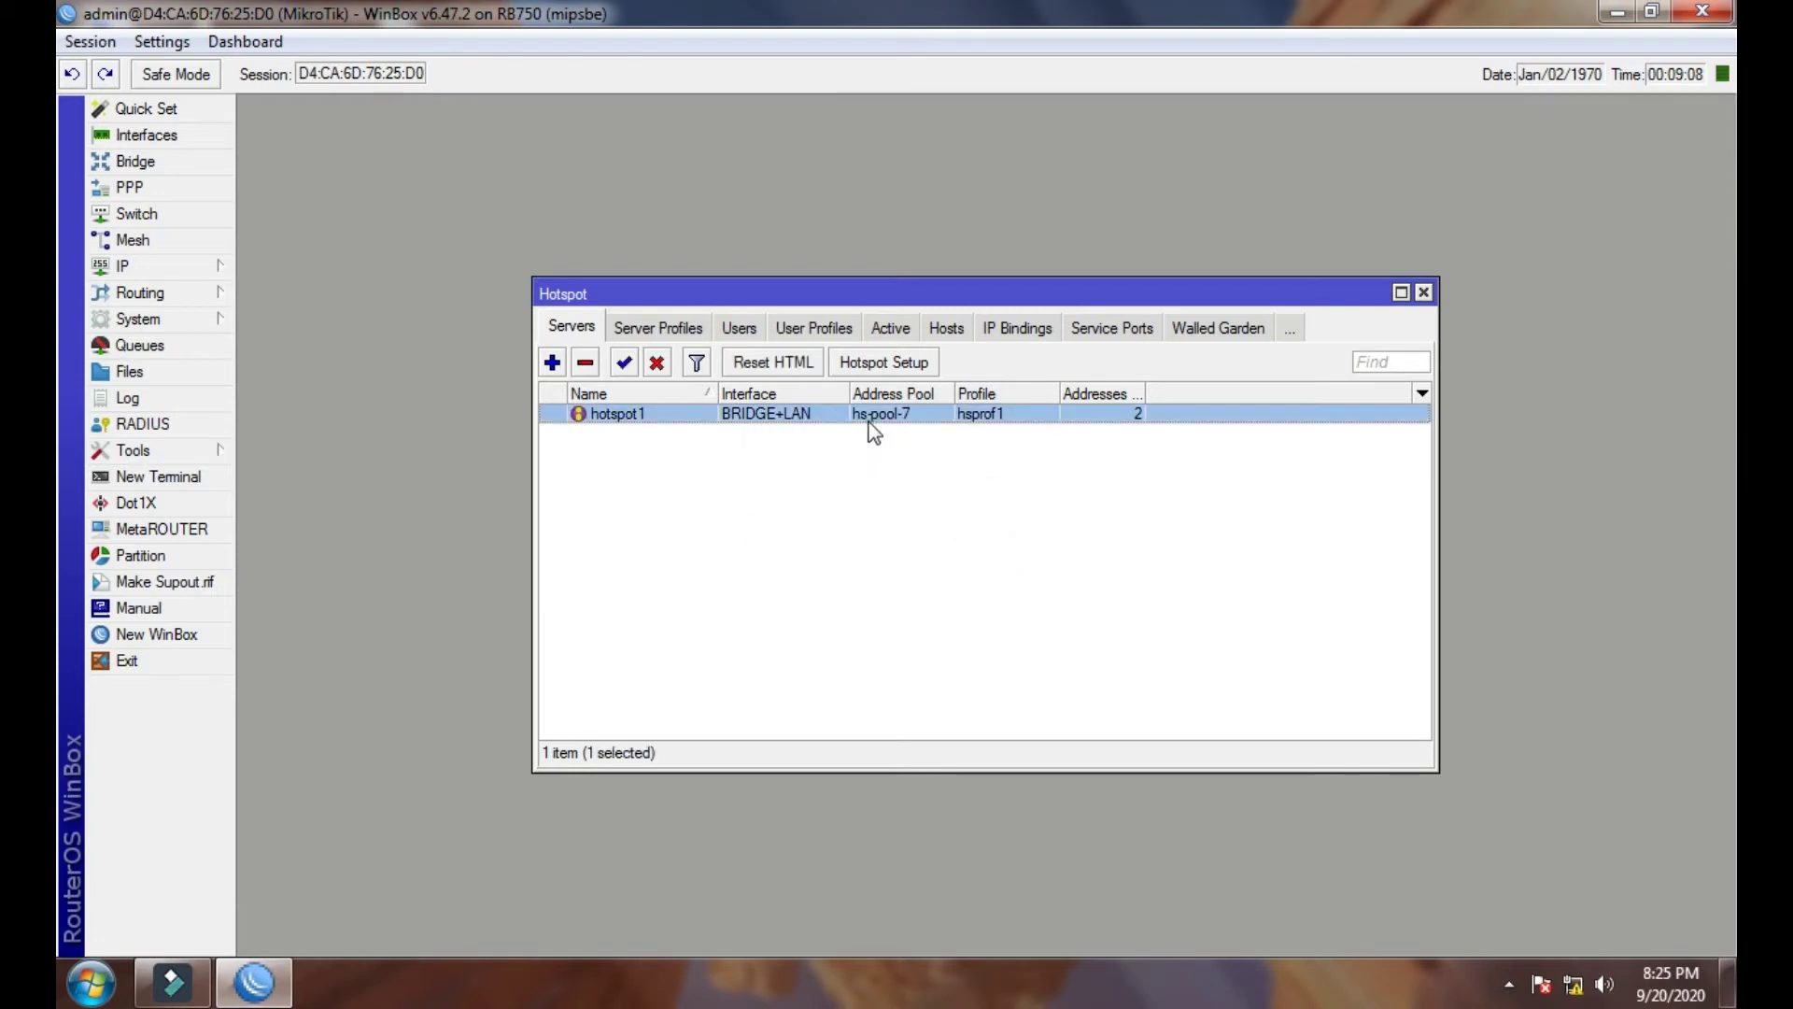
- Limit hotspot1 to 1 address per MAC and close the Hotspot window
{"action": "double_click", "coordinate": [872, 416]}
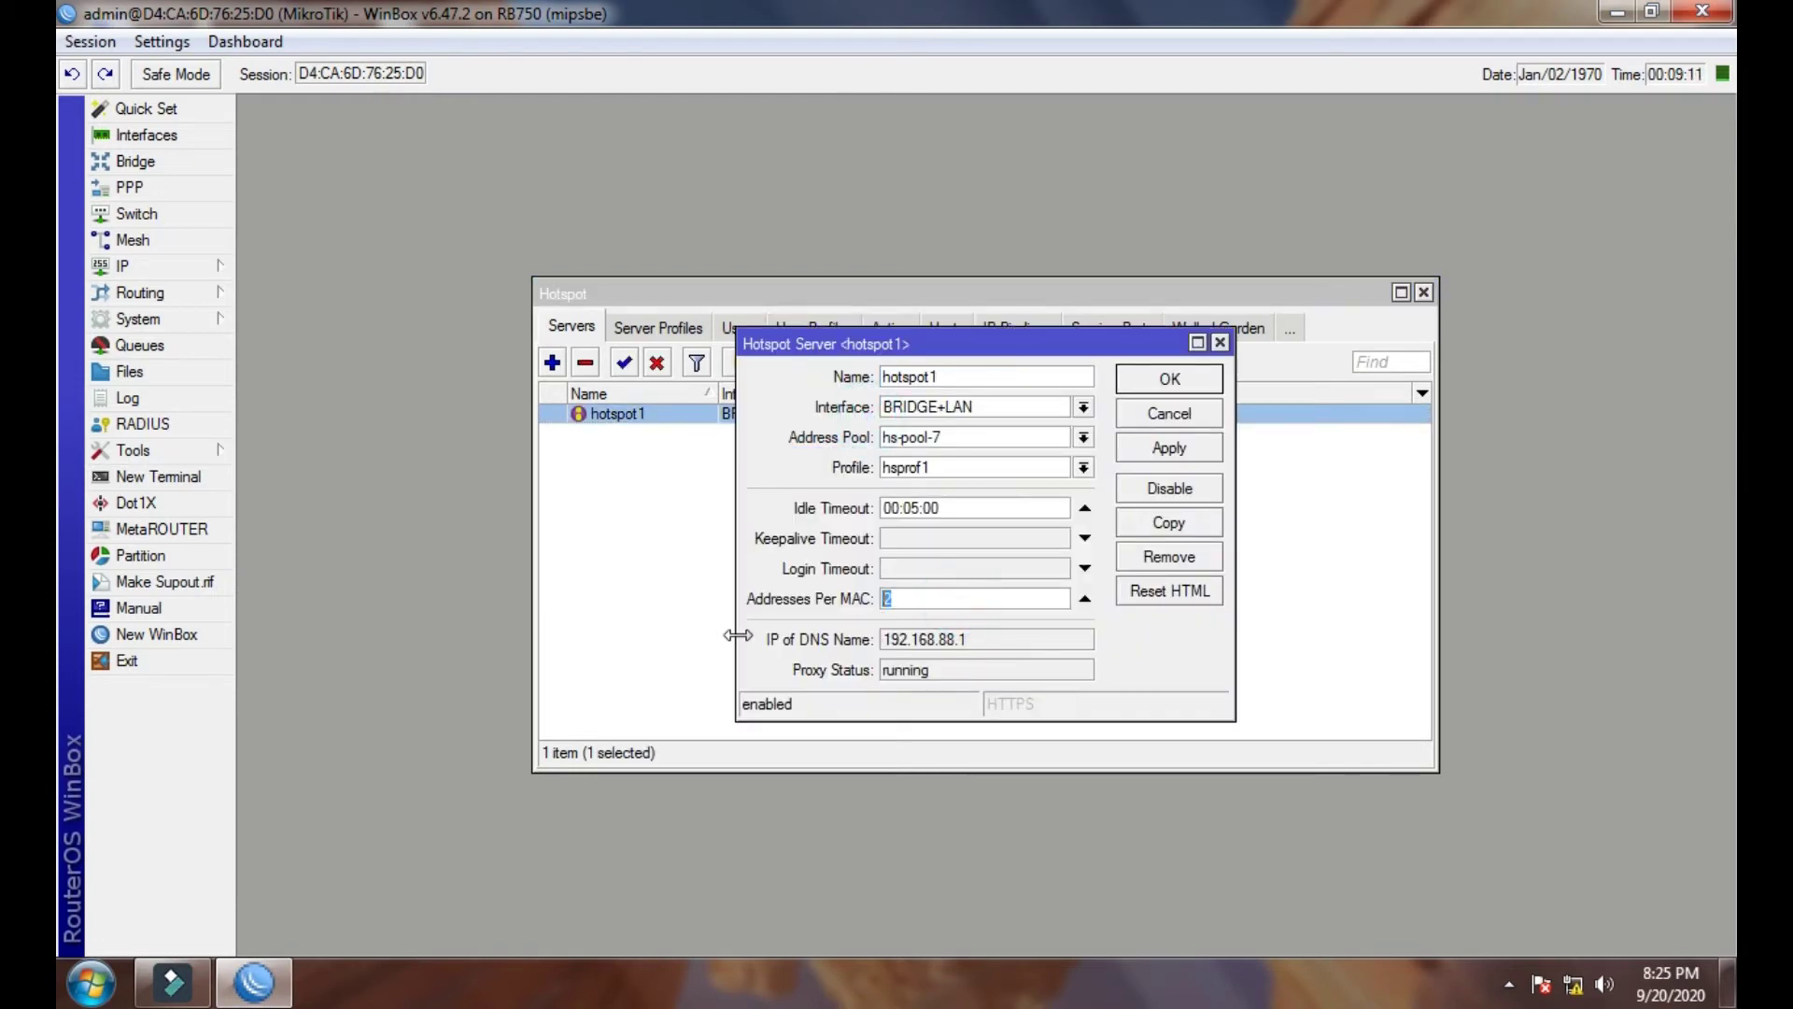
{"action": "type", "text": "1"}
{"action": "key", "text": "Return"}
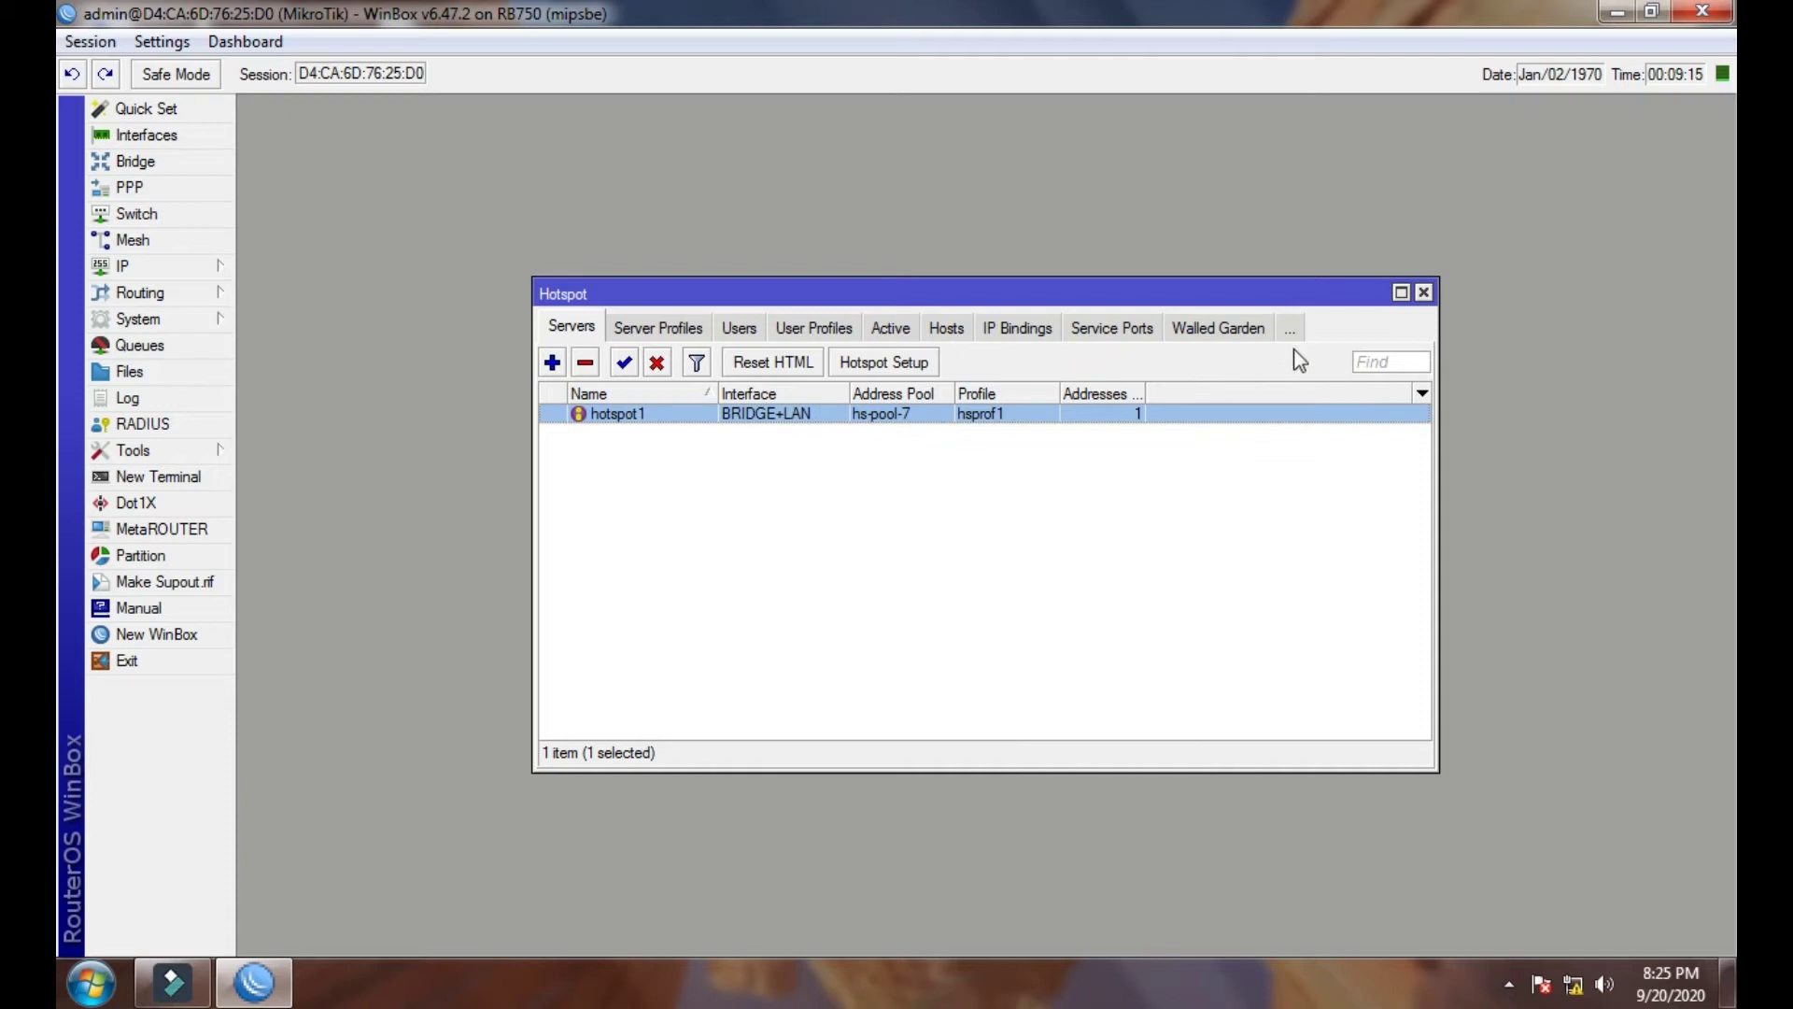
{"action": "left_click", "coordinate": [1423, 293]}
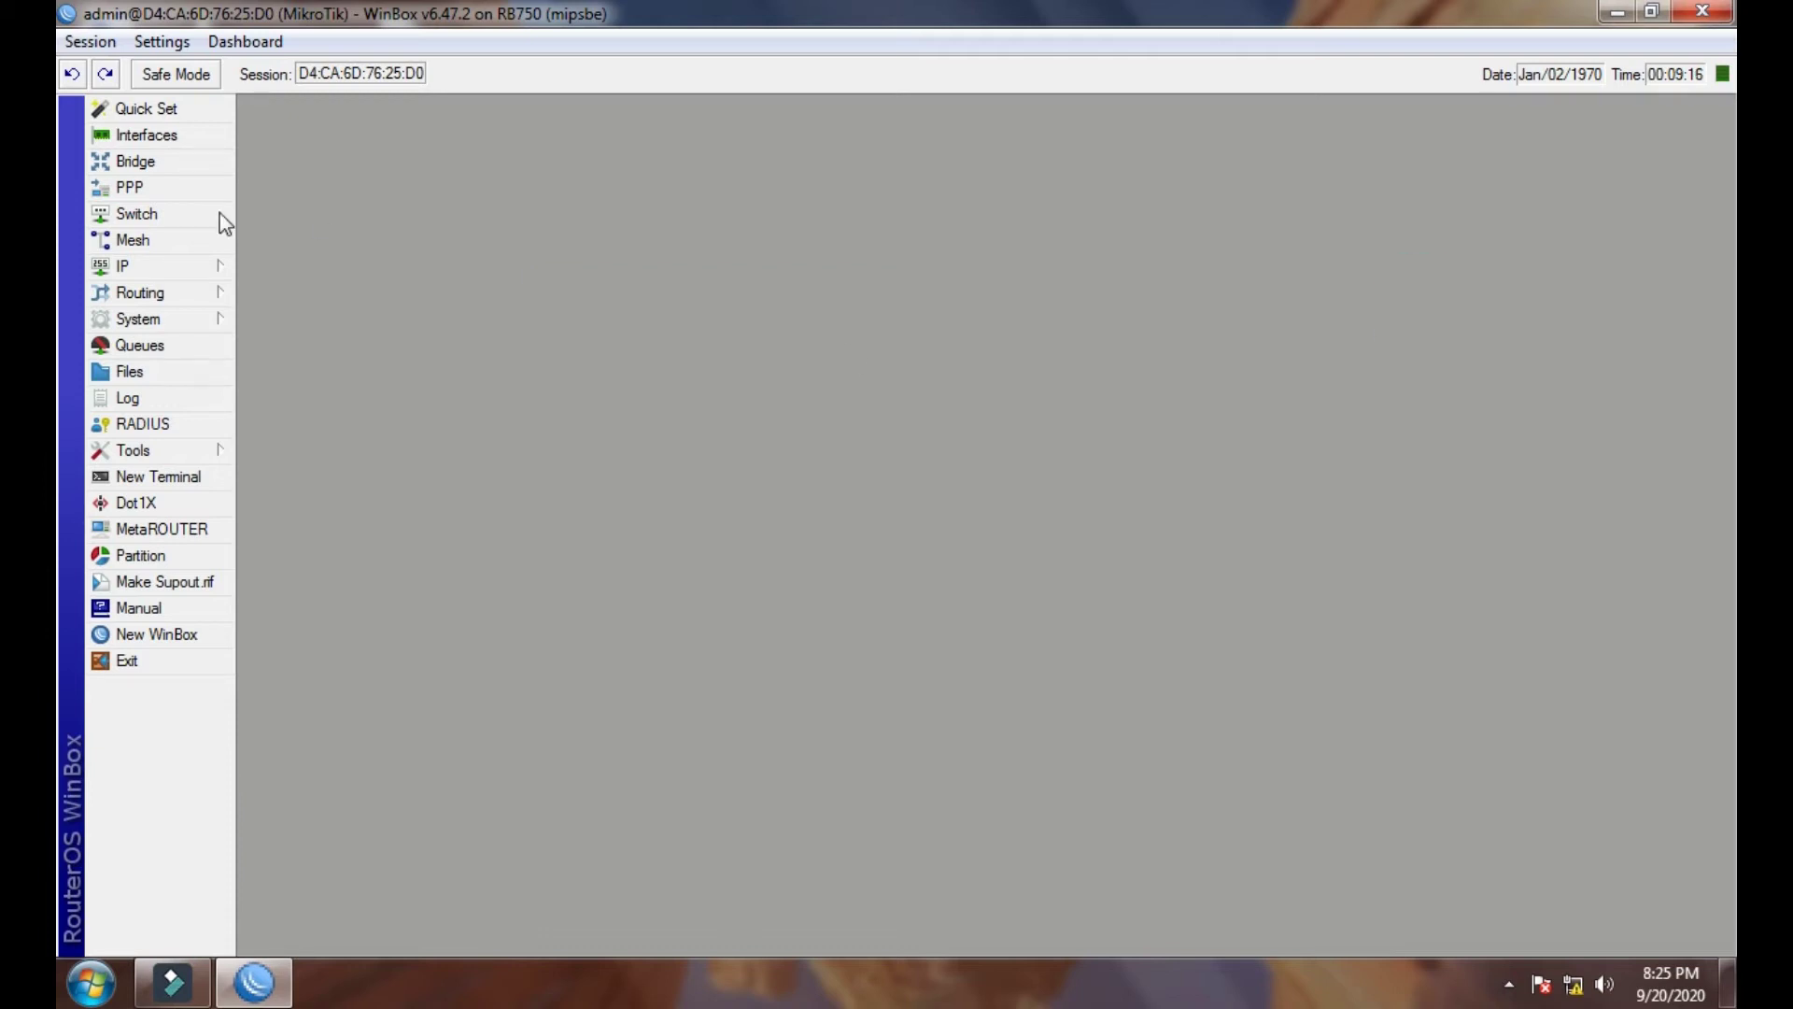
- In IP > Firewall Address Lists, start a new entry named Hotspot
{"action": "left_click", "coordinate": [128, 273]}
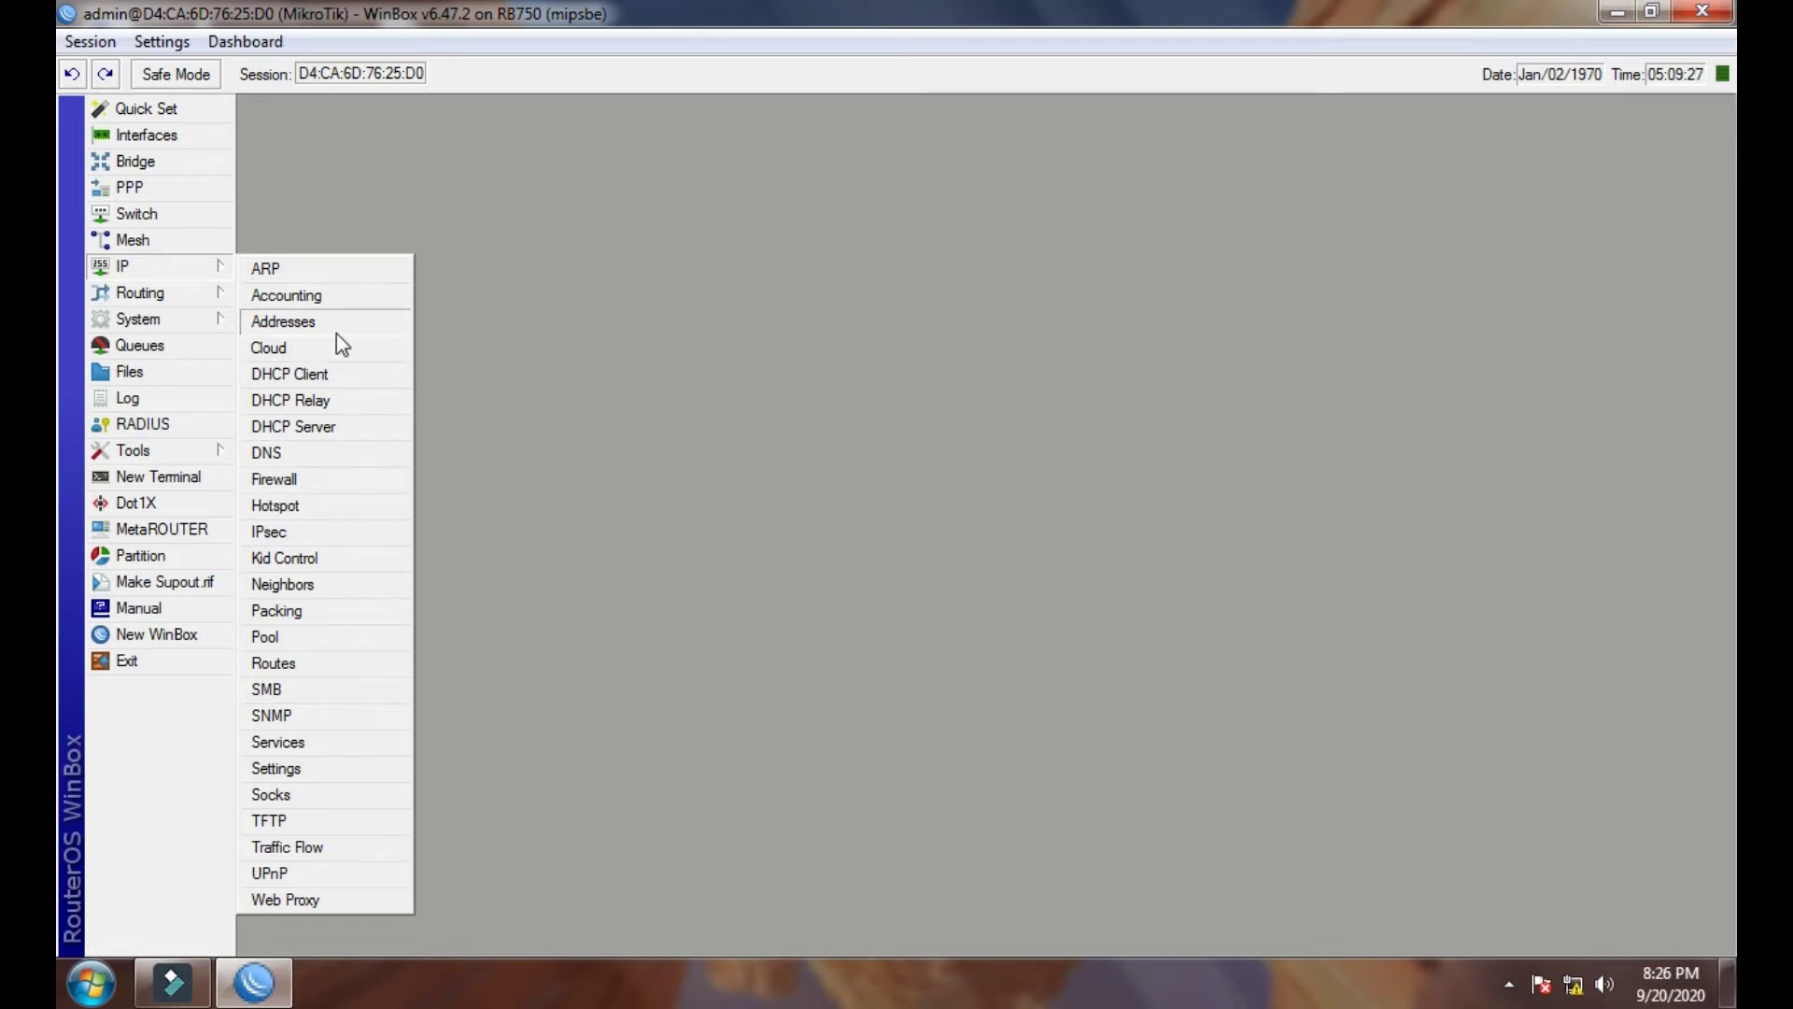
{"action": "left_click", "coordinate": [289, 478]}
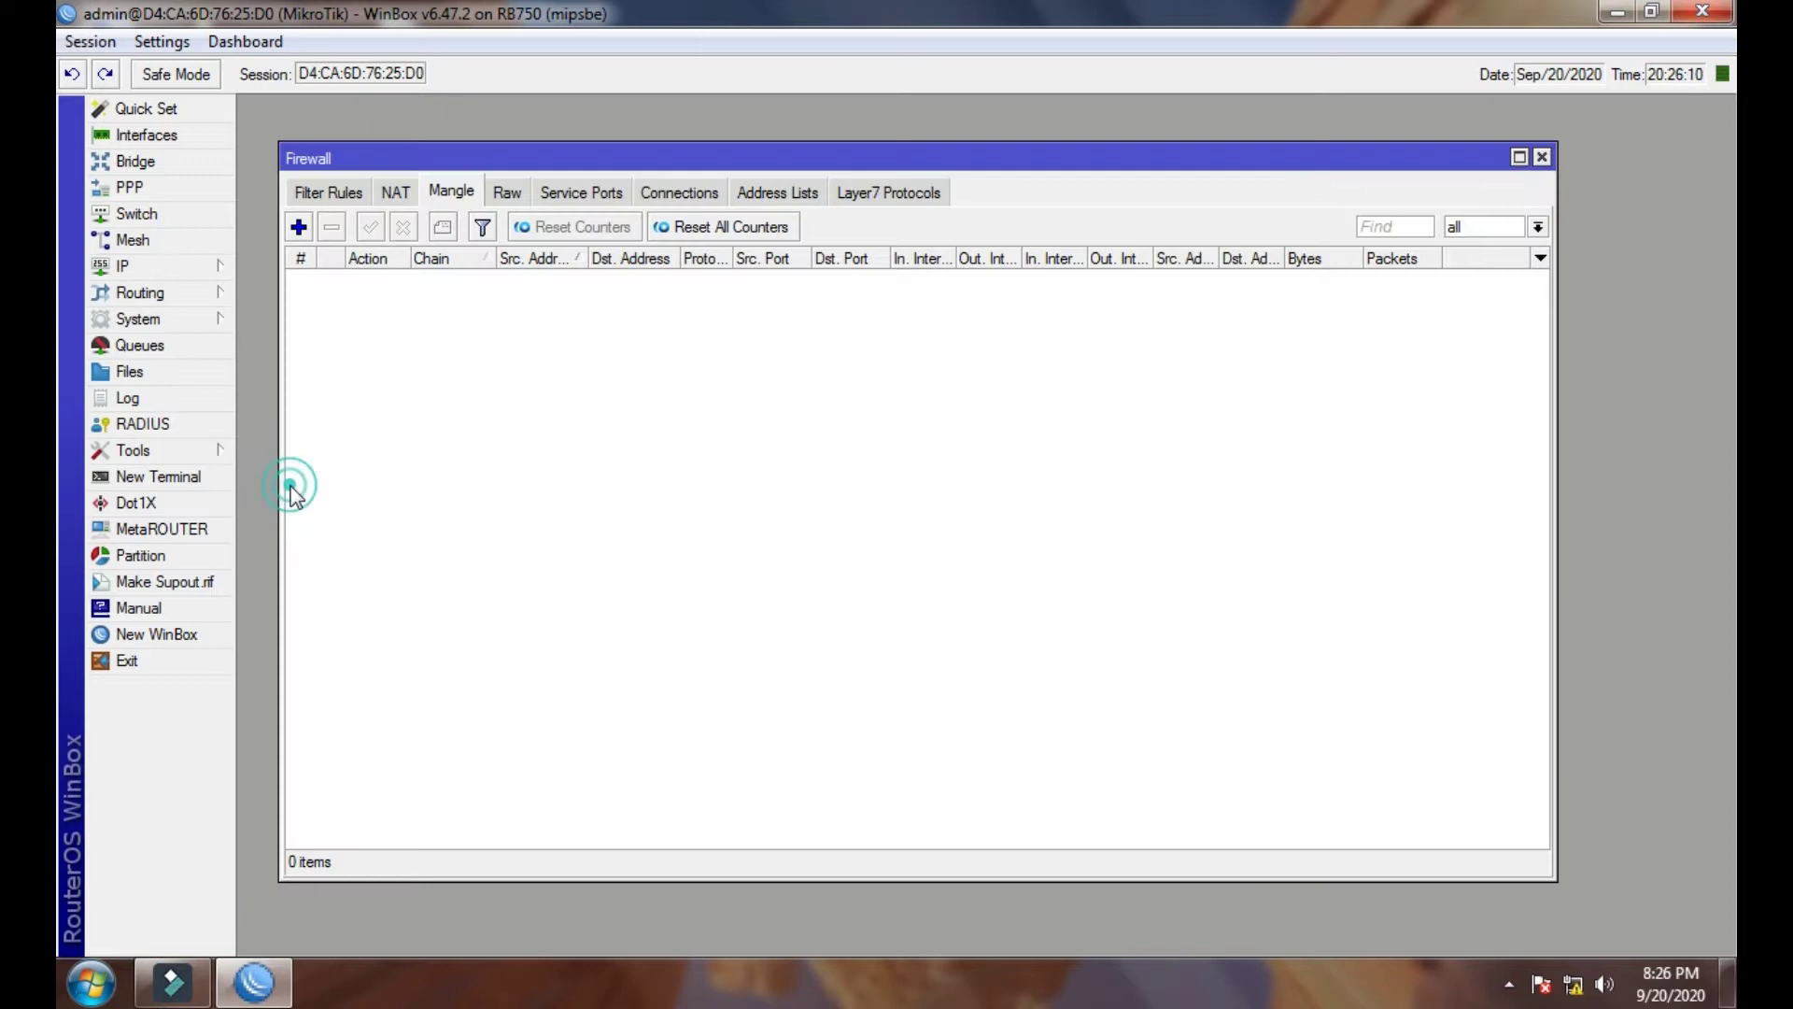
{"action": "left_click_drag", "start_coordinate": [688, 159], "coordinate": [764, 156]}
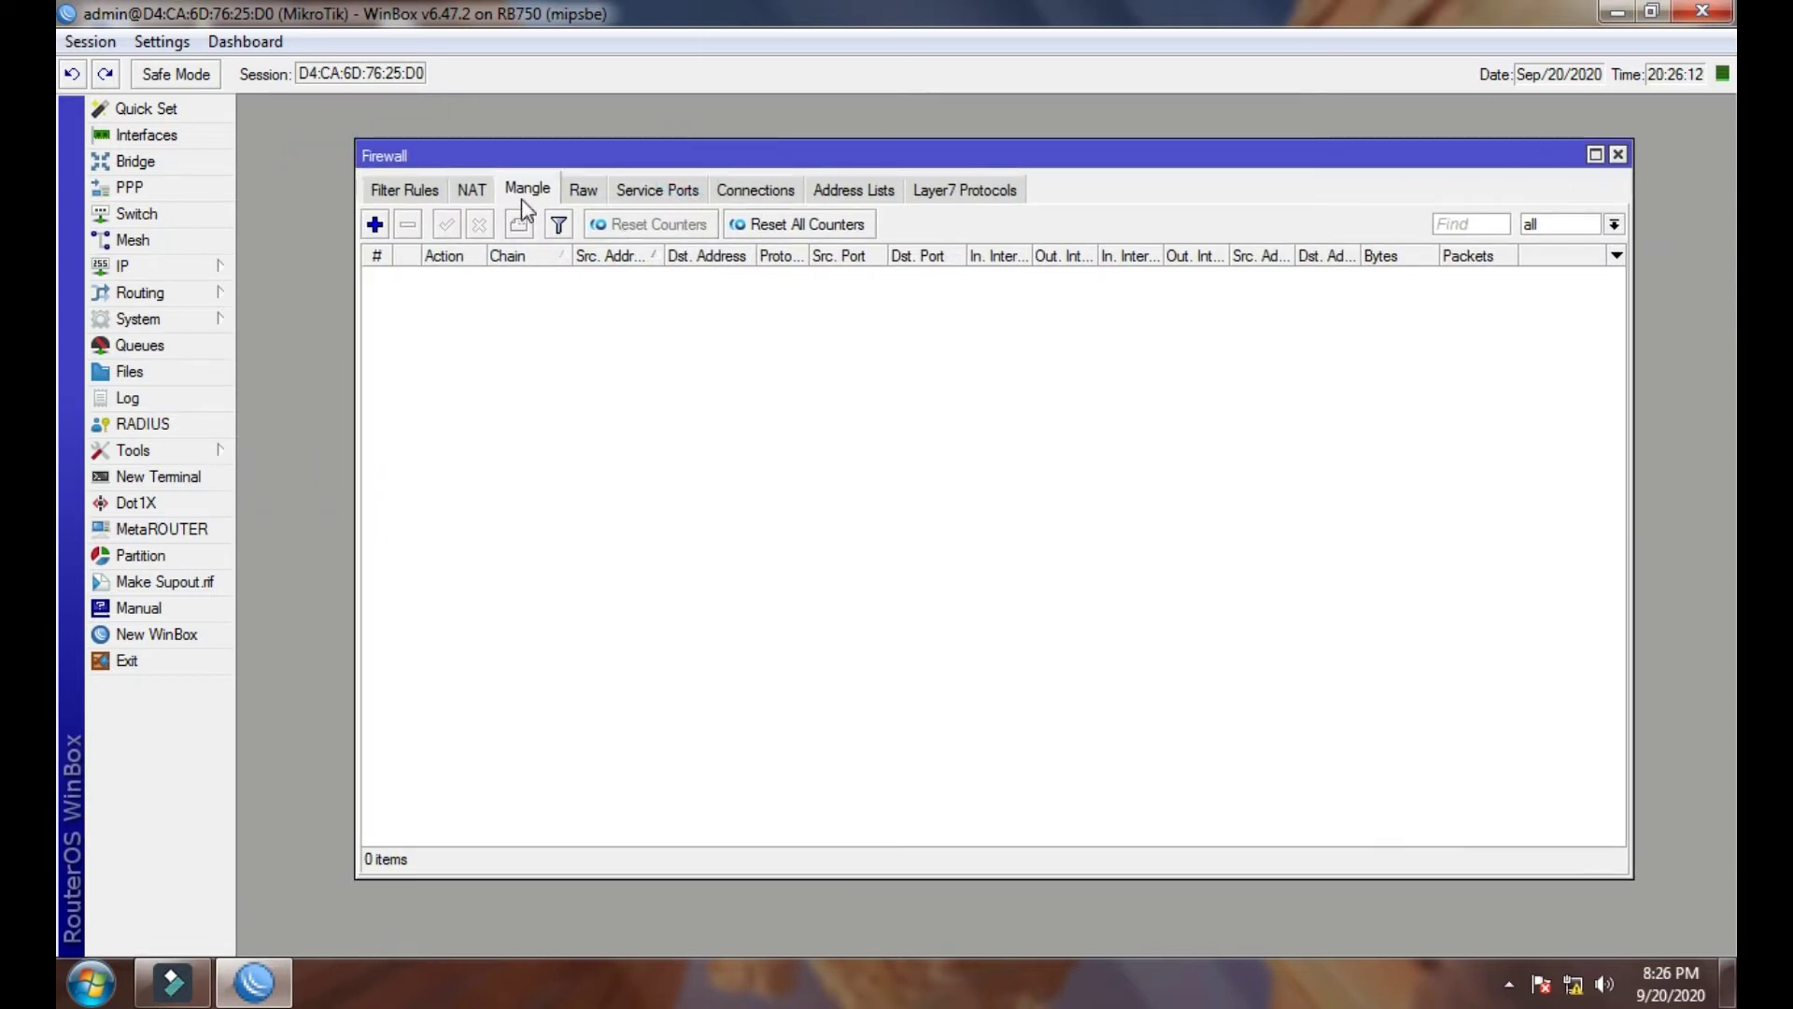
{"action": "left_click", "coordinate": [845, 189]}
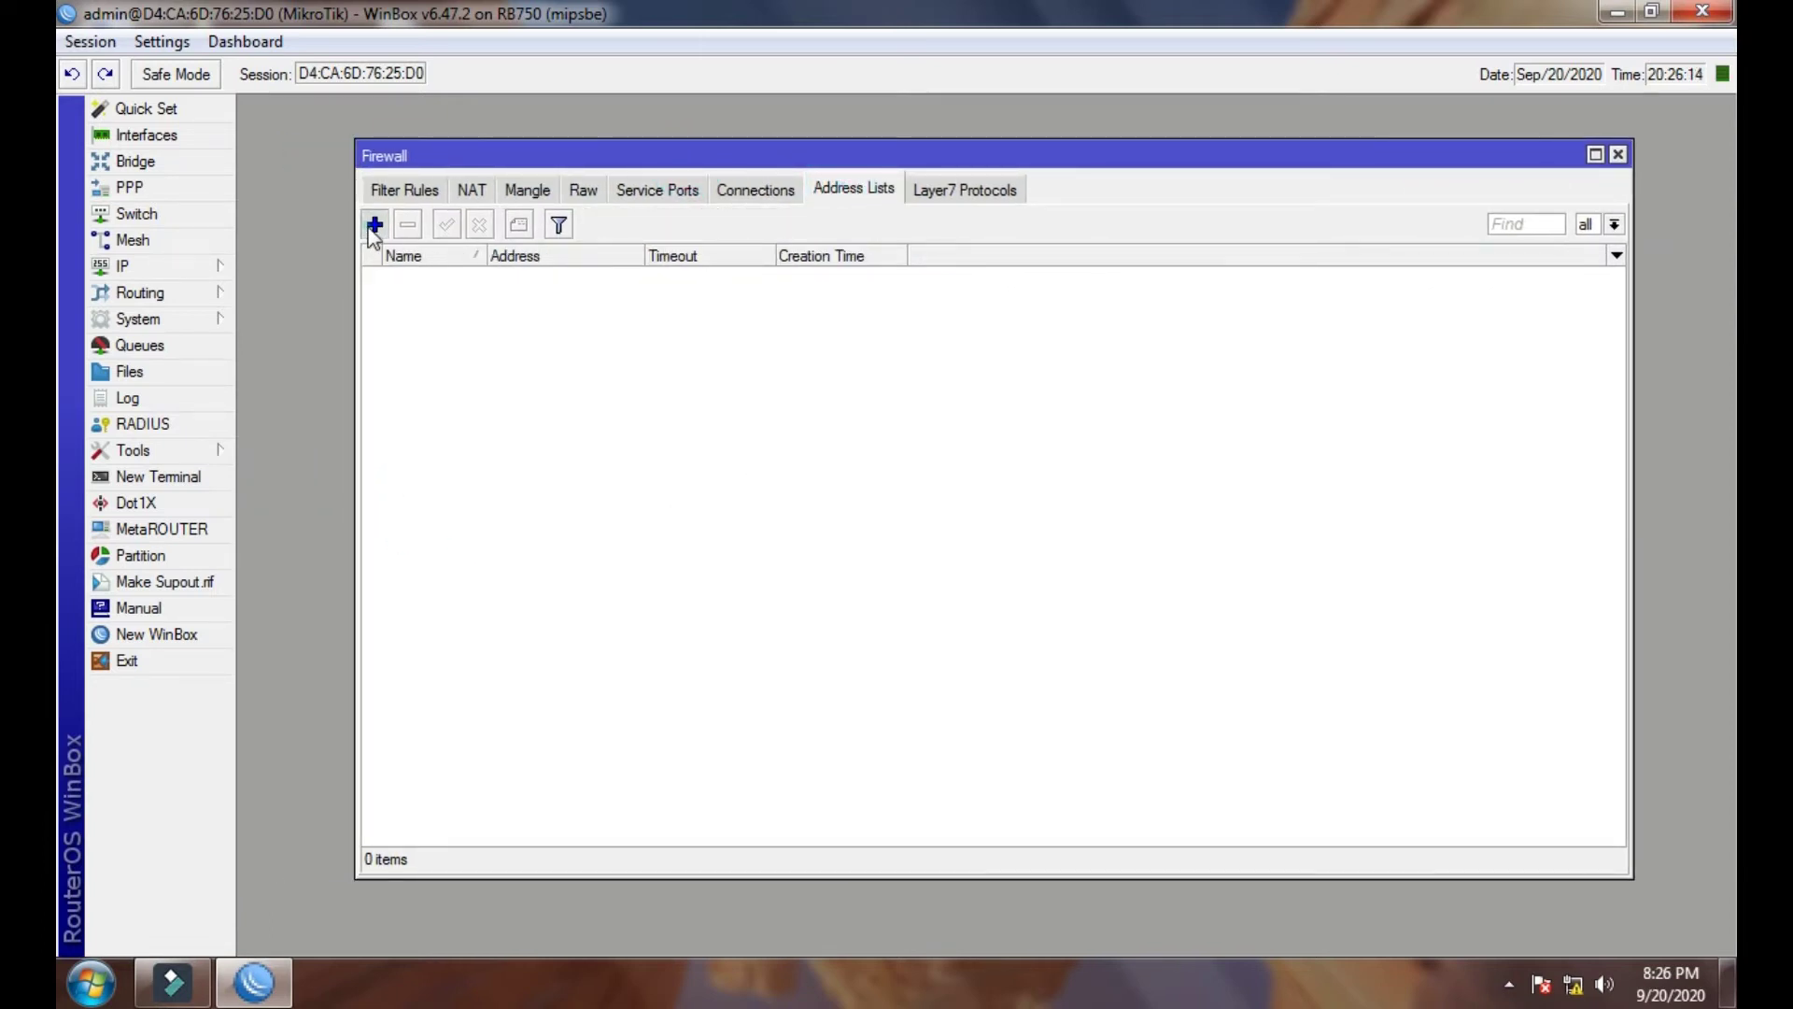
{"action": "left_click", "coordinate": [375, 225]}
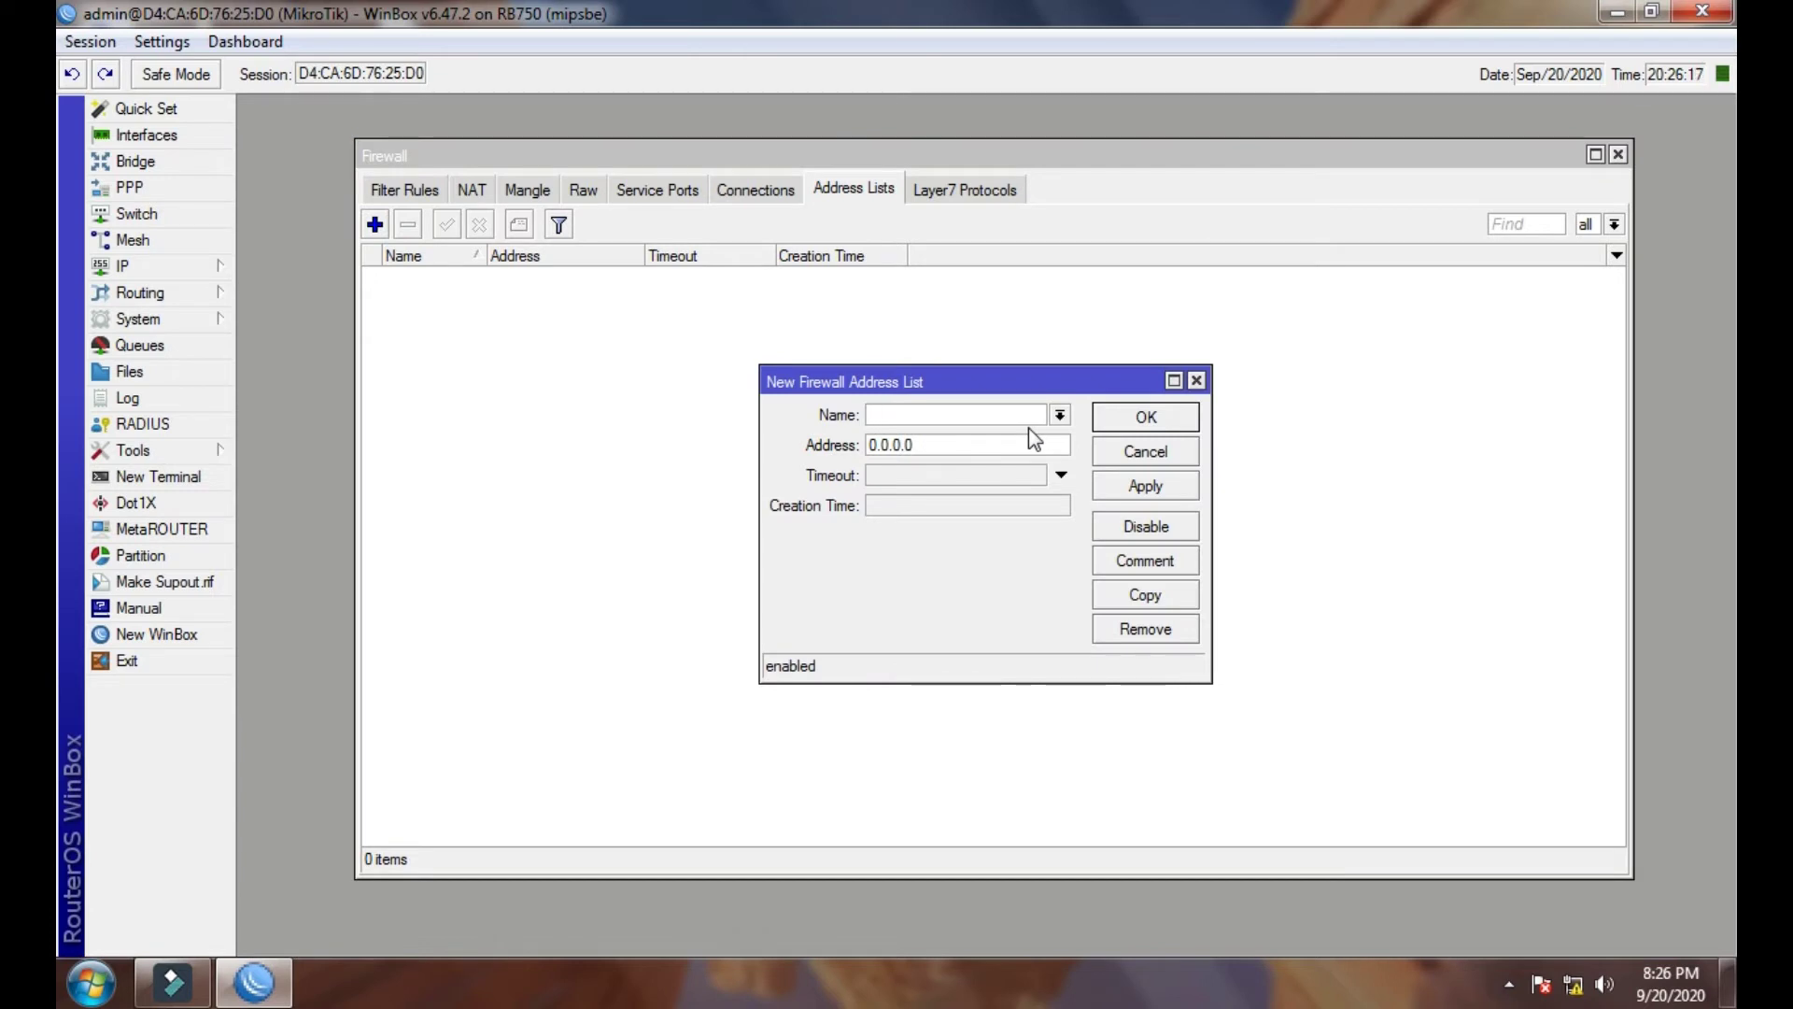
{"action": "type", "text": "HOtspot"}
{"action": "key", "text": "BackSpace"}
{"action": "key", "text": "BackSpace"}
{"action": "key", "text": "BackSpace"}
{"action": "key", "text": "BackSpace"}
{"action": "key", "text": "BackSpace"}
{"action": "key", "text": "BackSpace"}
{"action": "type", "text": "otspot"}
- Look up the LAN bridge address in the router's IP Addresses list
{"action": "left_click", "coordinate": [1032, 447]}
{"action": "left_click", "coordinate": [156, 271]}
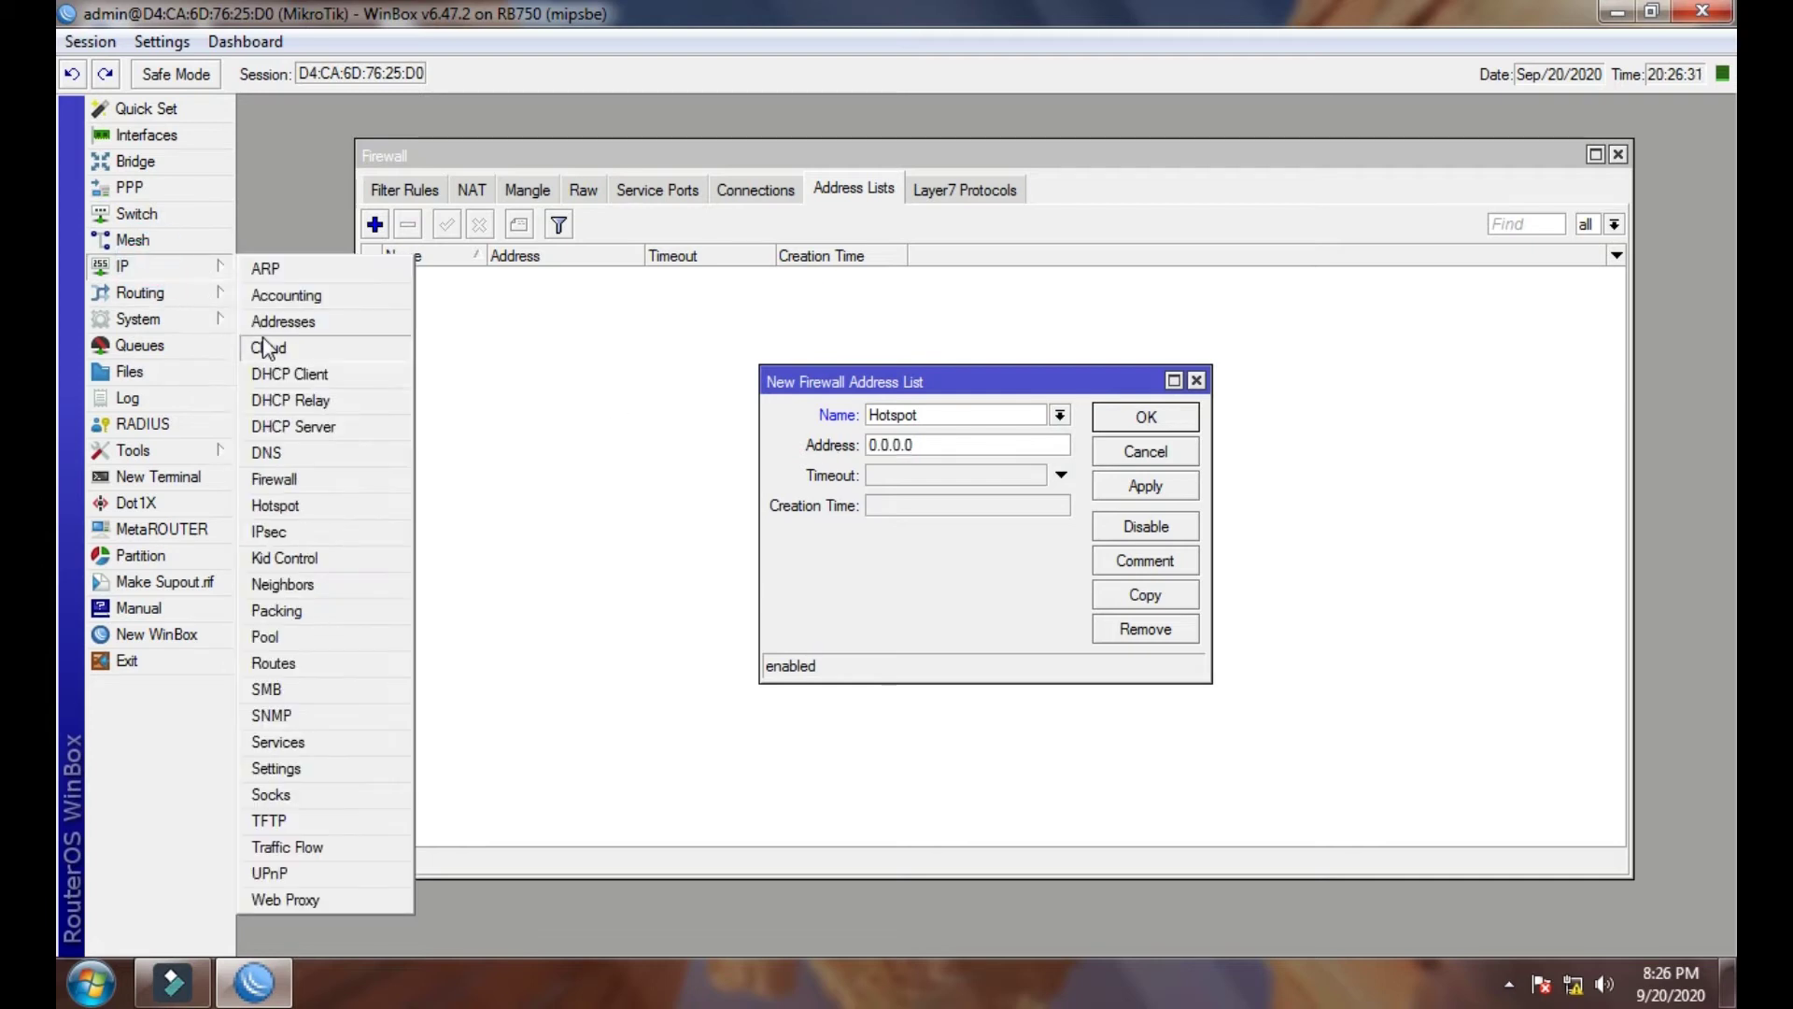
{"action": "left_click", "coordinate": [266, 322]}
{"action": "double_click", "coordinate": [760, 458]}
{"action": "left_click_drag", "start_coordinate": [917, 366], "coordinate": [517, 363]}
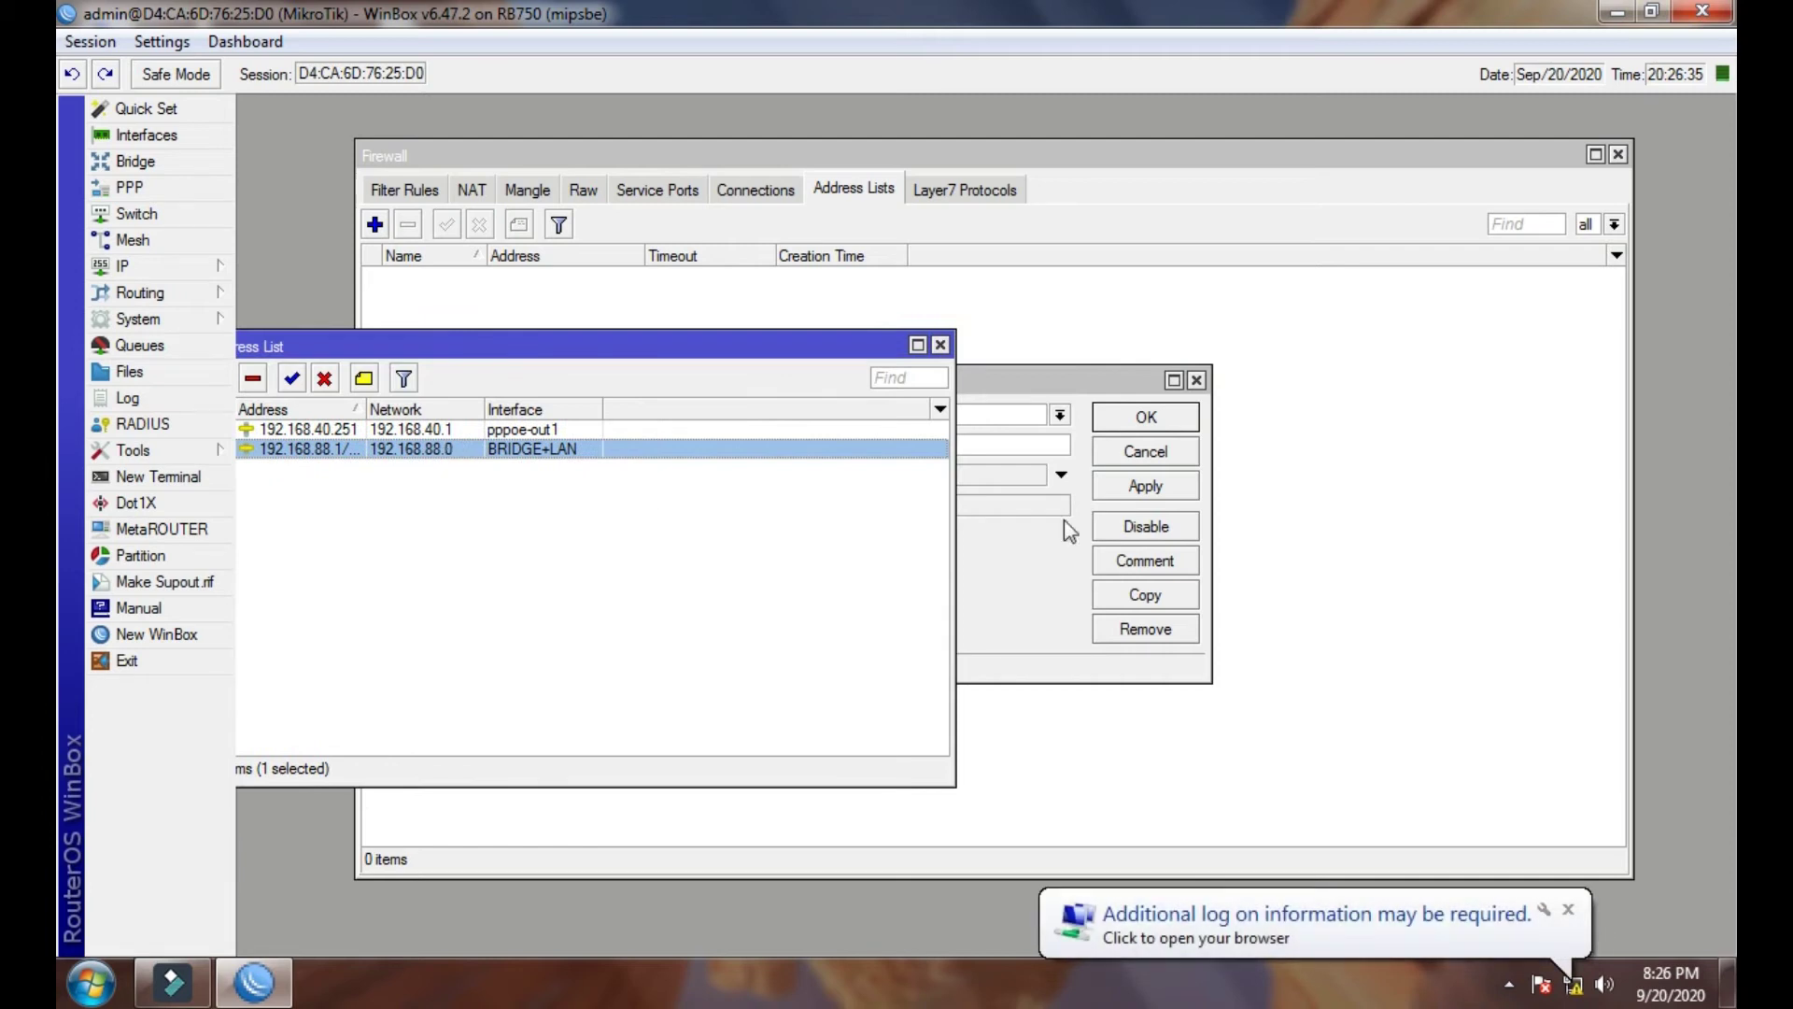
- Give the Hotspot entry address 192.168.88.0/24 and save it
{"action": "left_click", "coordinate": [1074, 388]}
{"action": "key", "text": "Tab"}
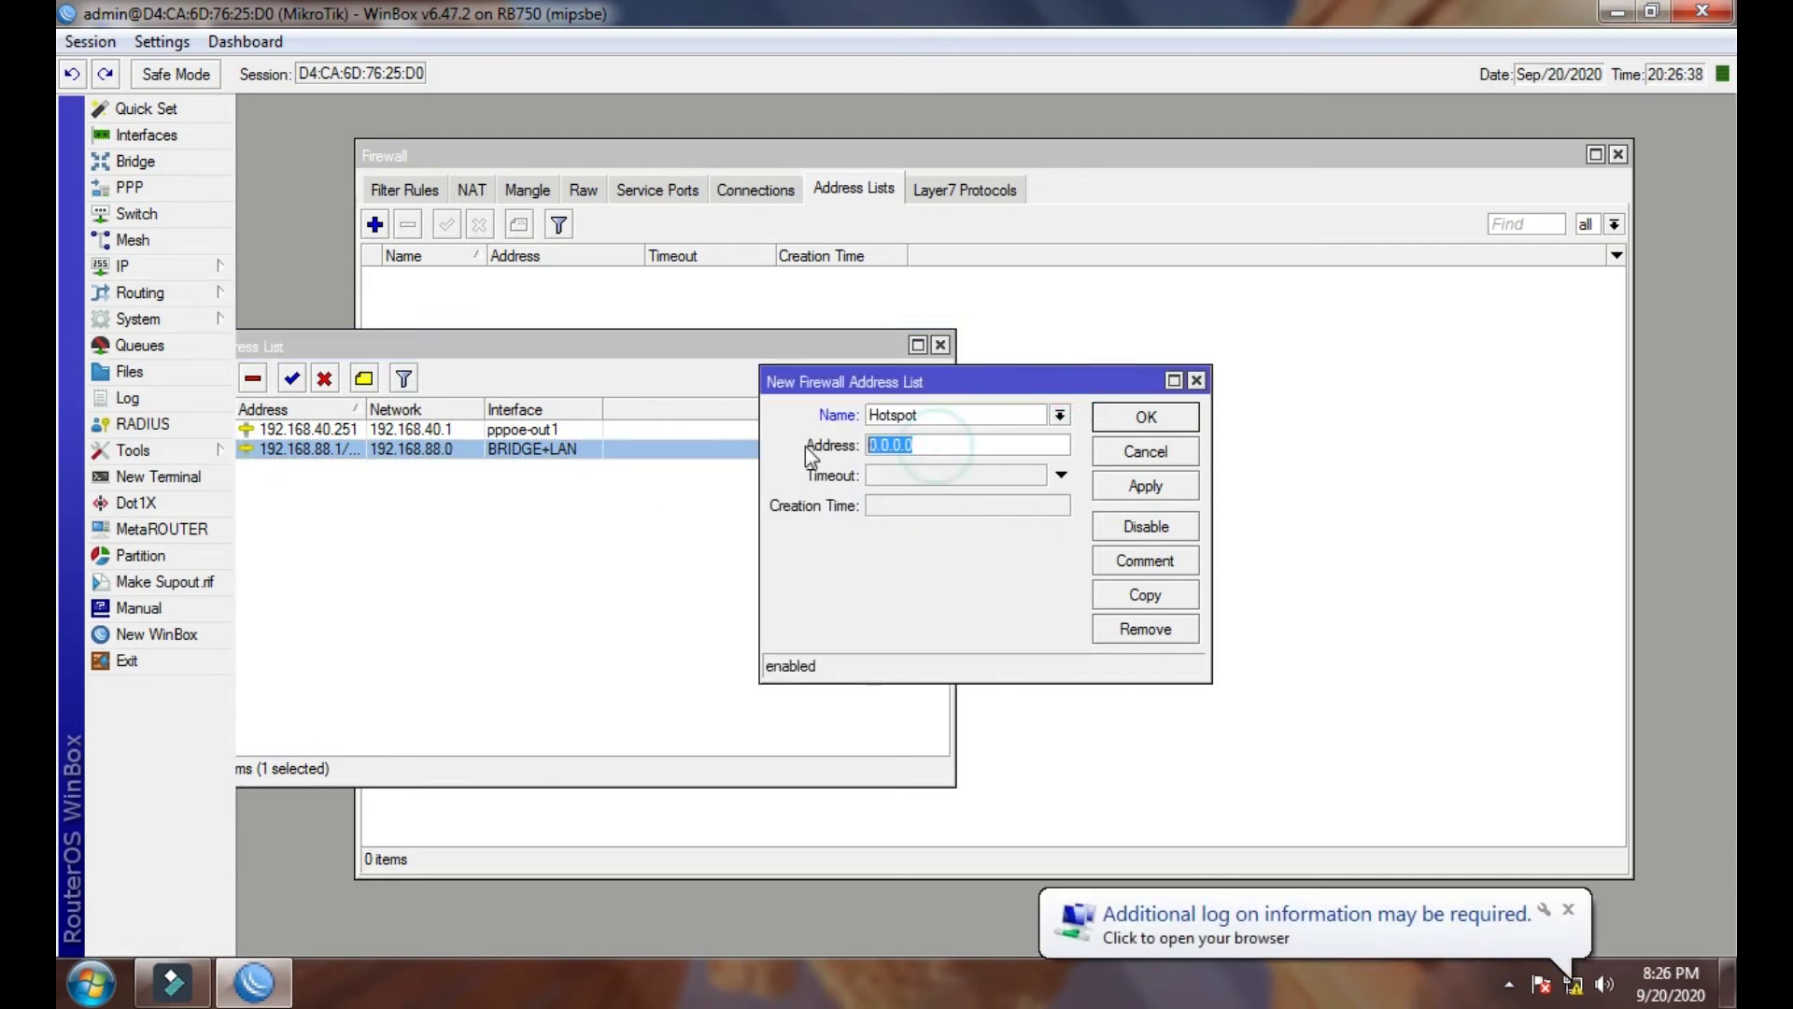
{"action": "type", "text": "192"}
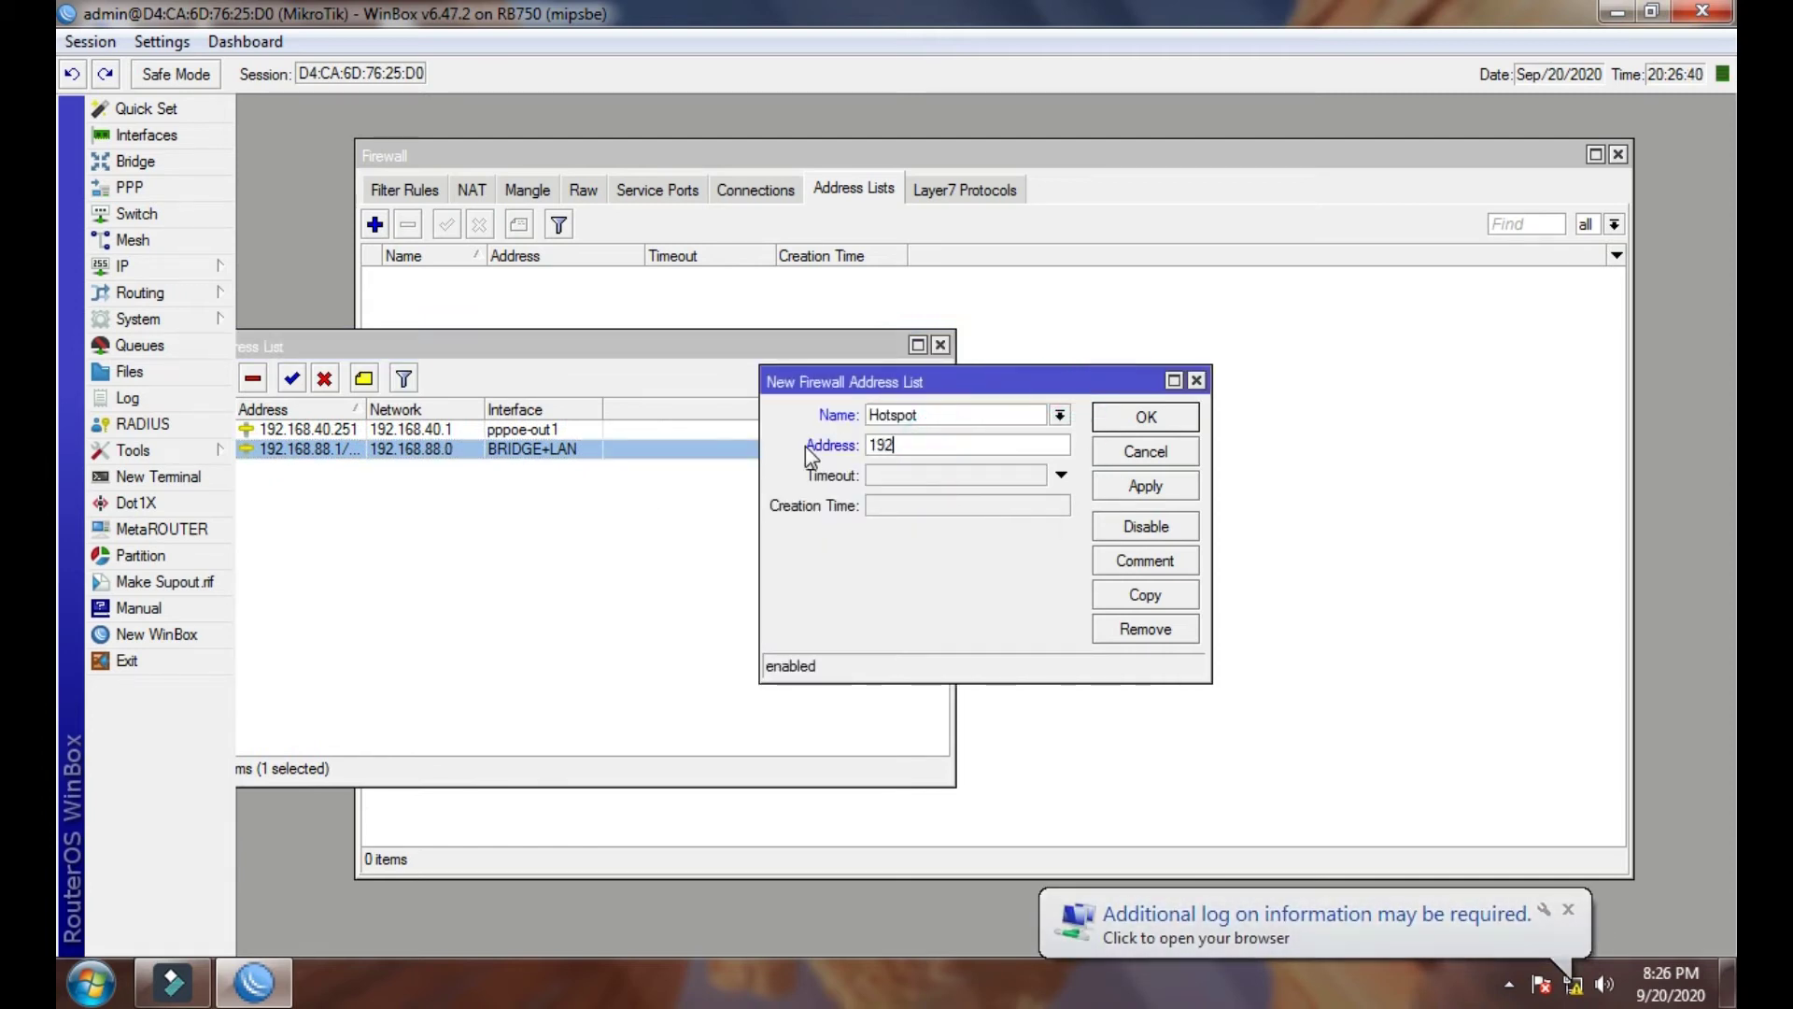
{"action": "type", "text": ".168"}
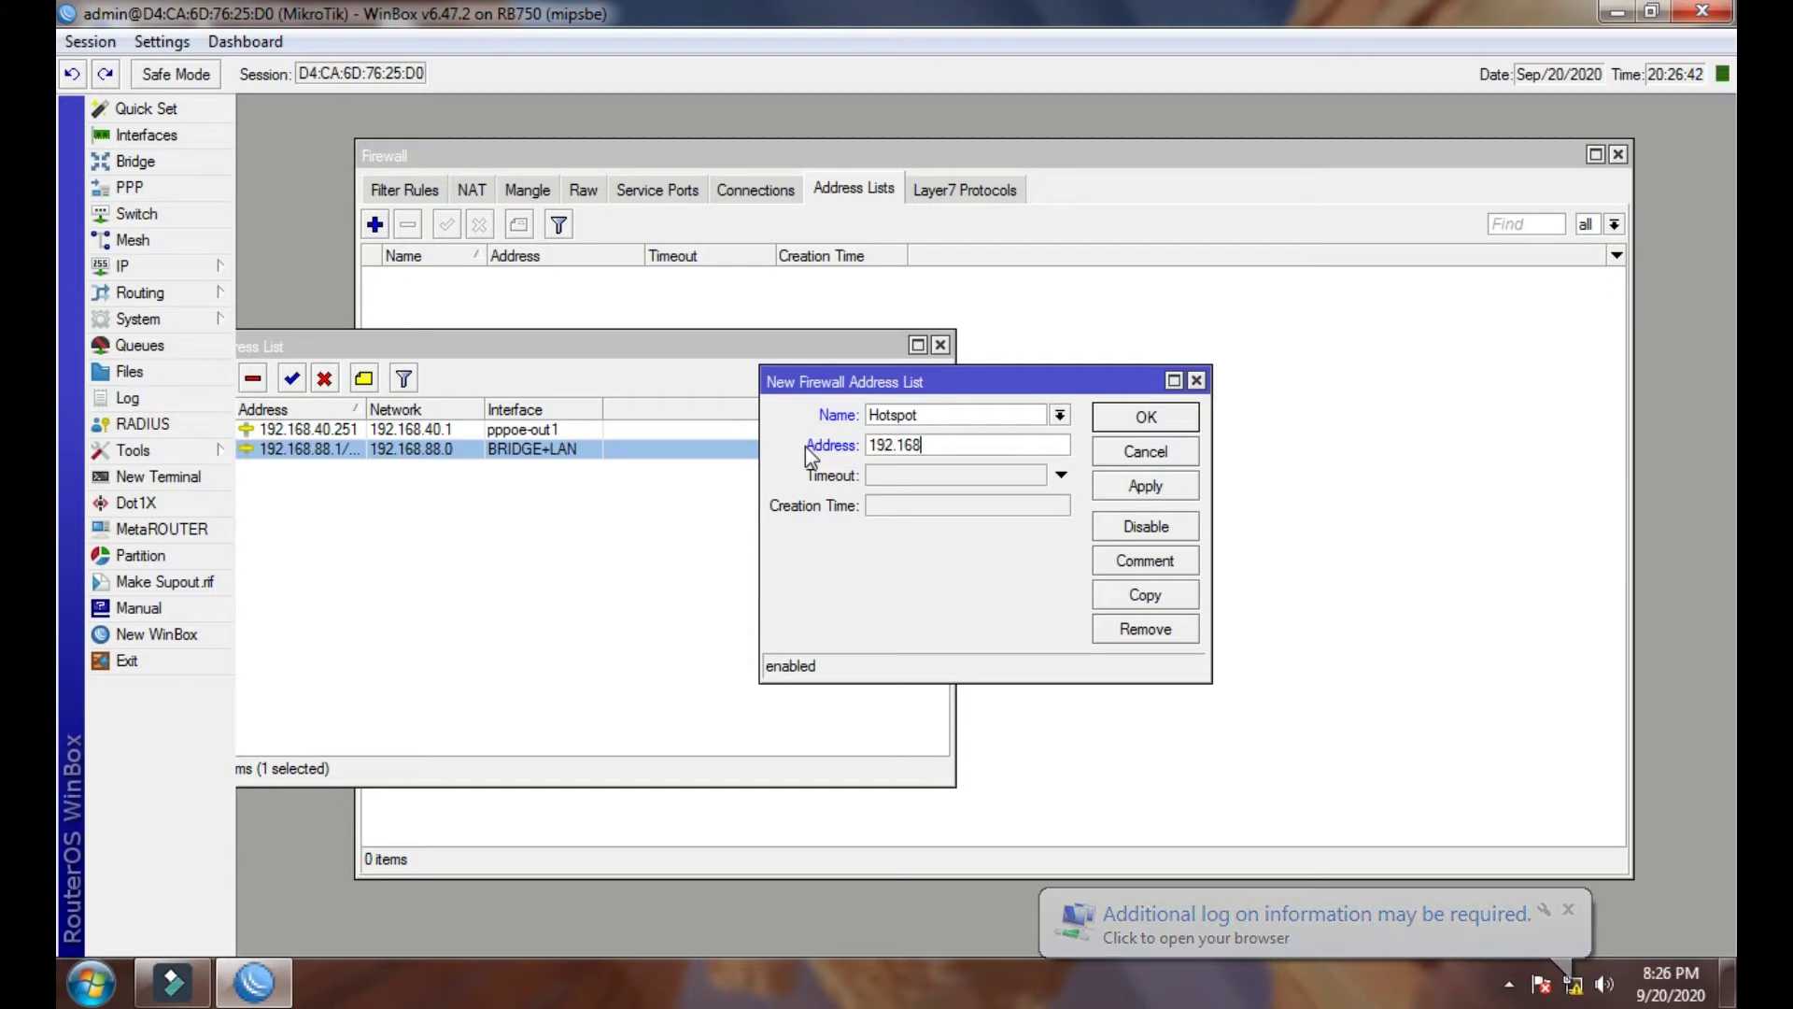
{"action": "type", "text": ".88."}
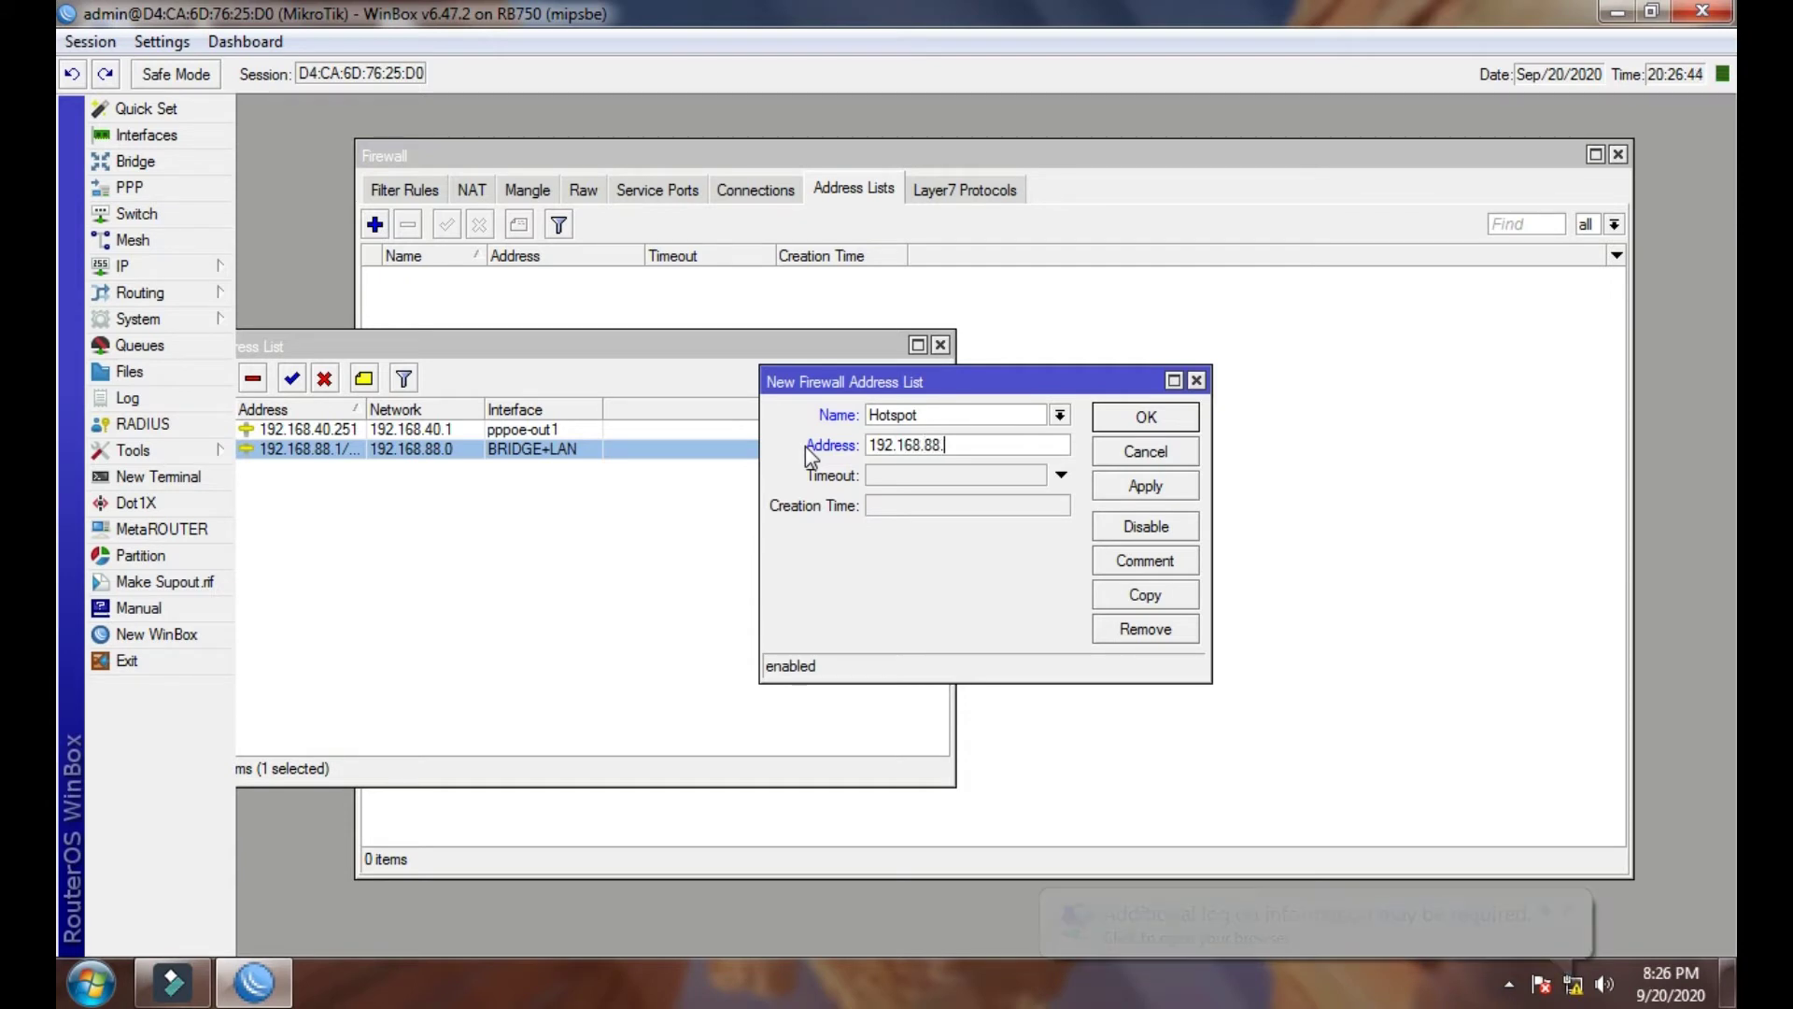
{"action": "type", "text": "0/24"}
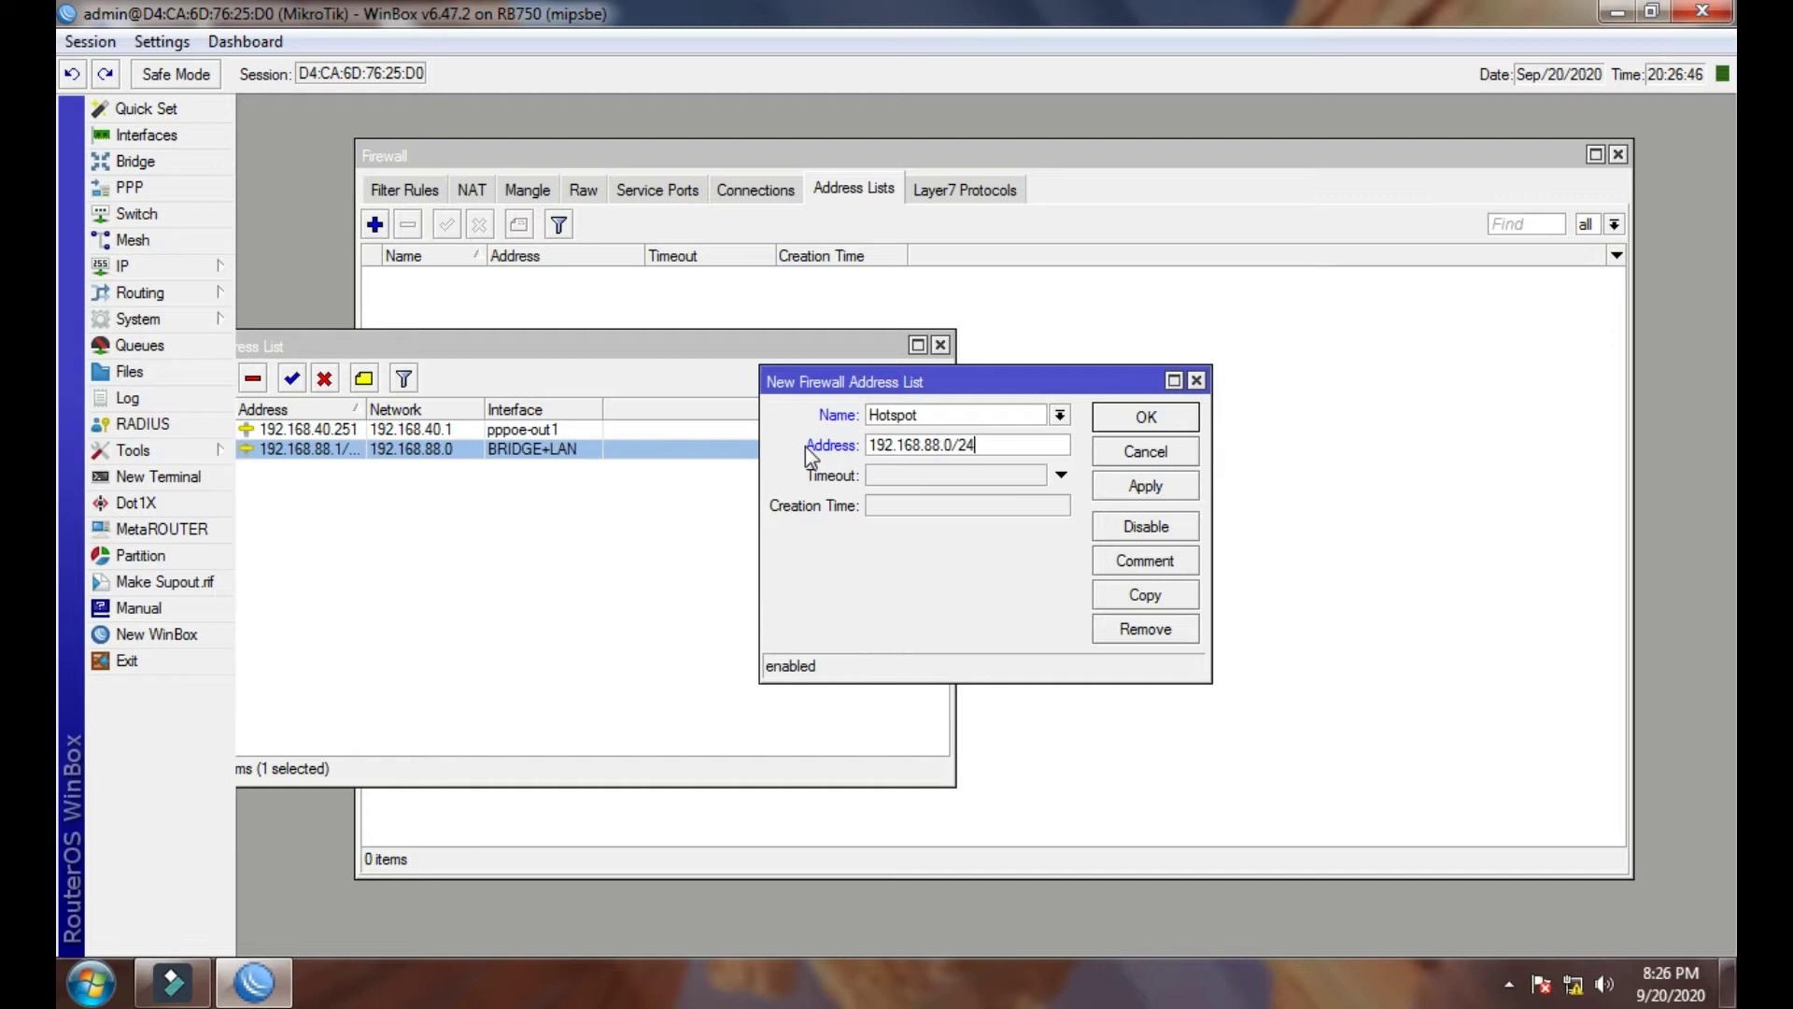
{"action": "left_click", "coordinate": [1143, 486]}
{"action": "left_click", "coordinate": [1145, 417]}
{"action": "left_click", "coordinate": [940, 345]}
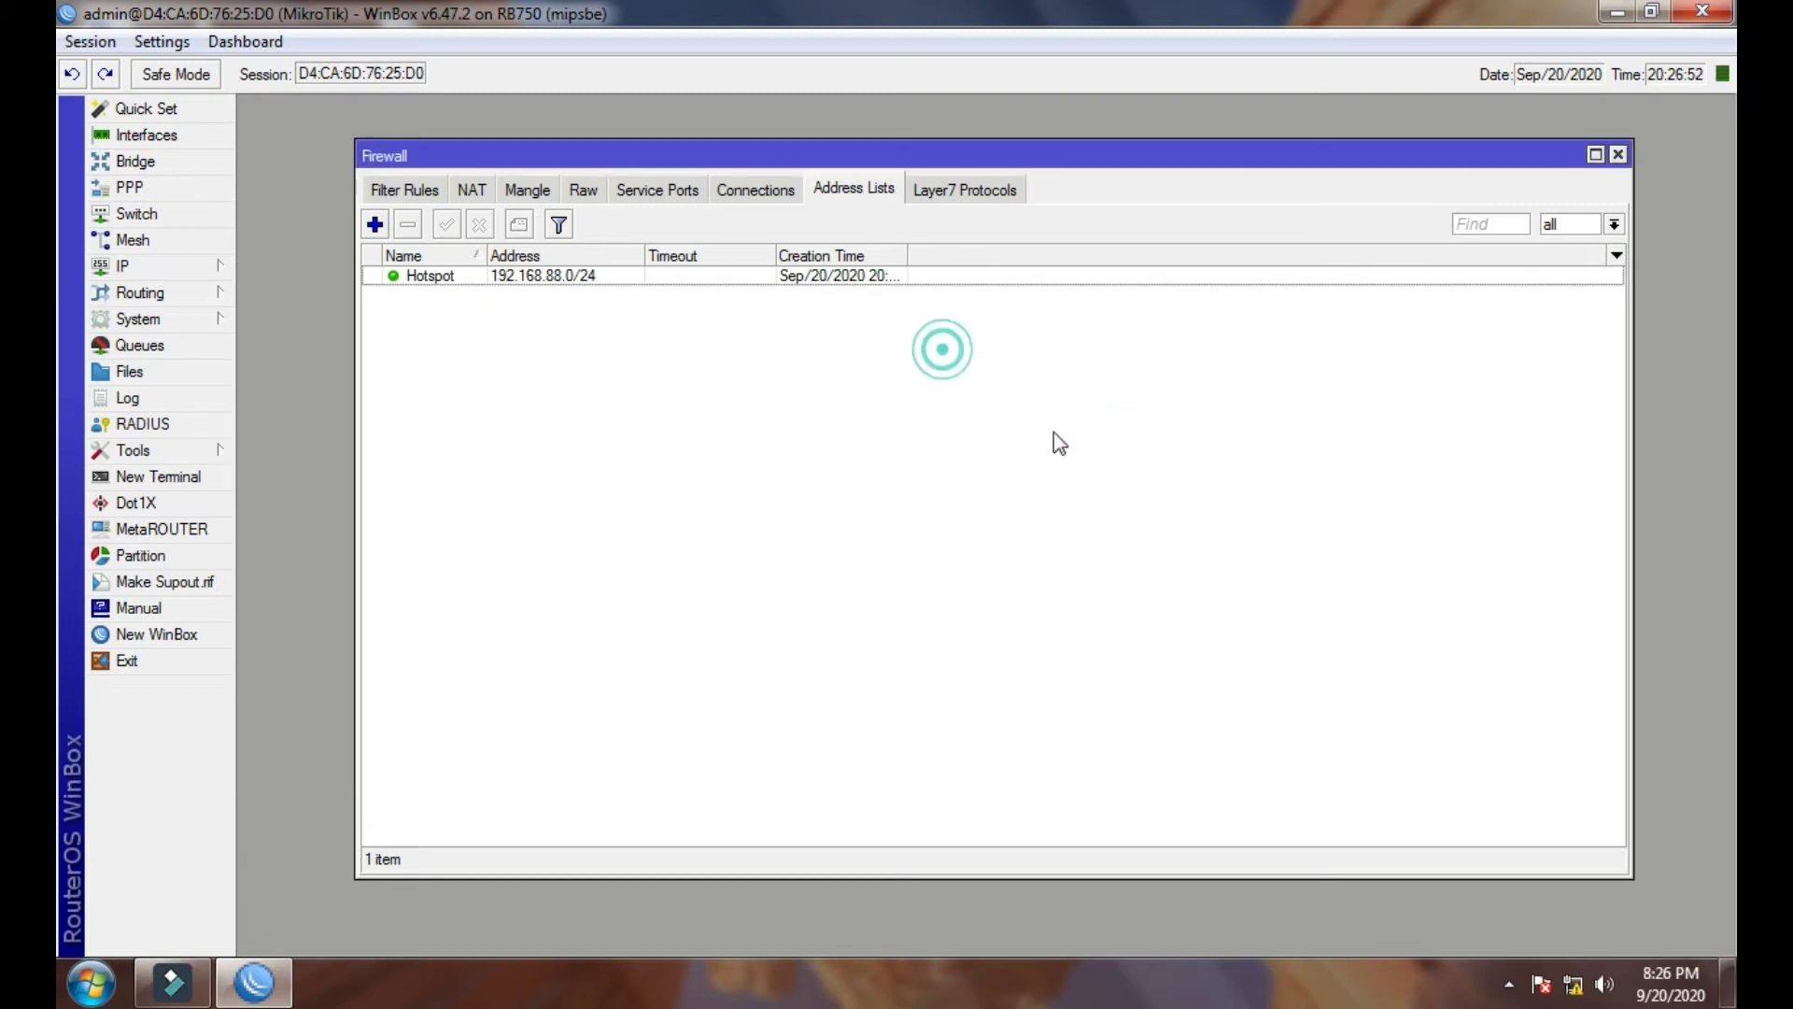
{"action": "left_click", "coordinate": [776, 277]}
- Start a new forward-chain mangle rule matching In. Interface WAN
{"action": "left_click", "coordinate": [530, 190]}
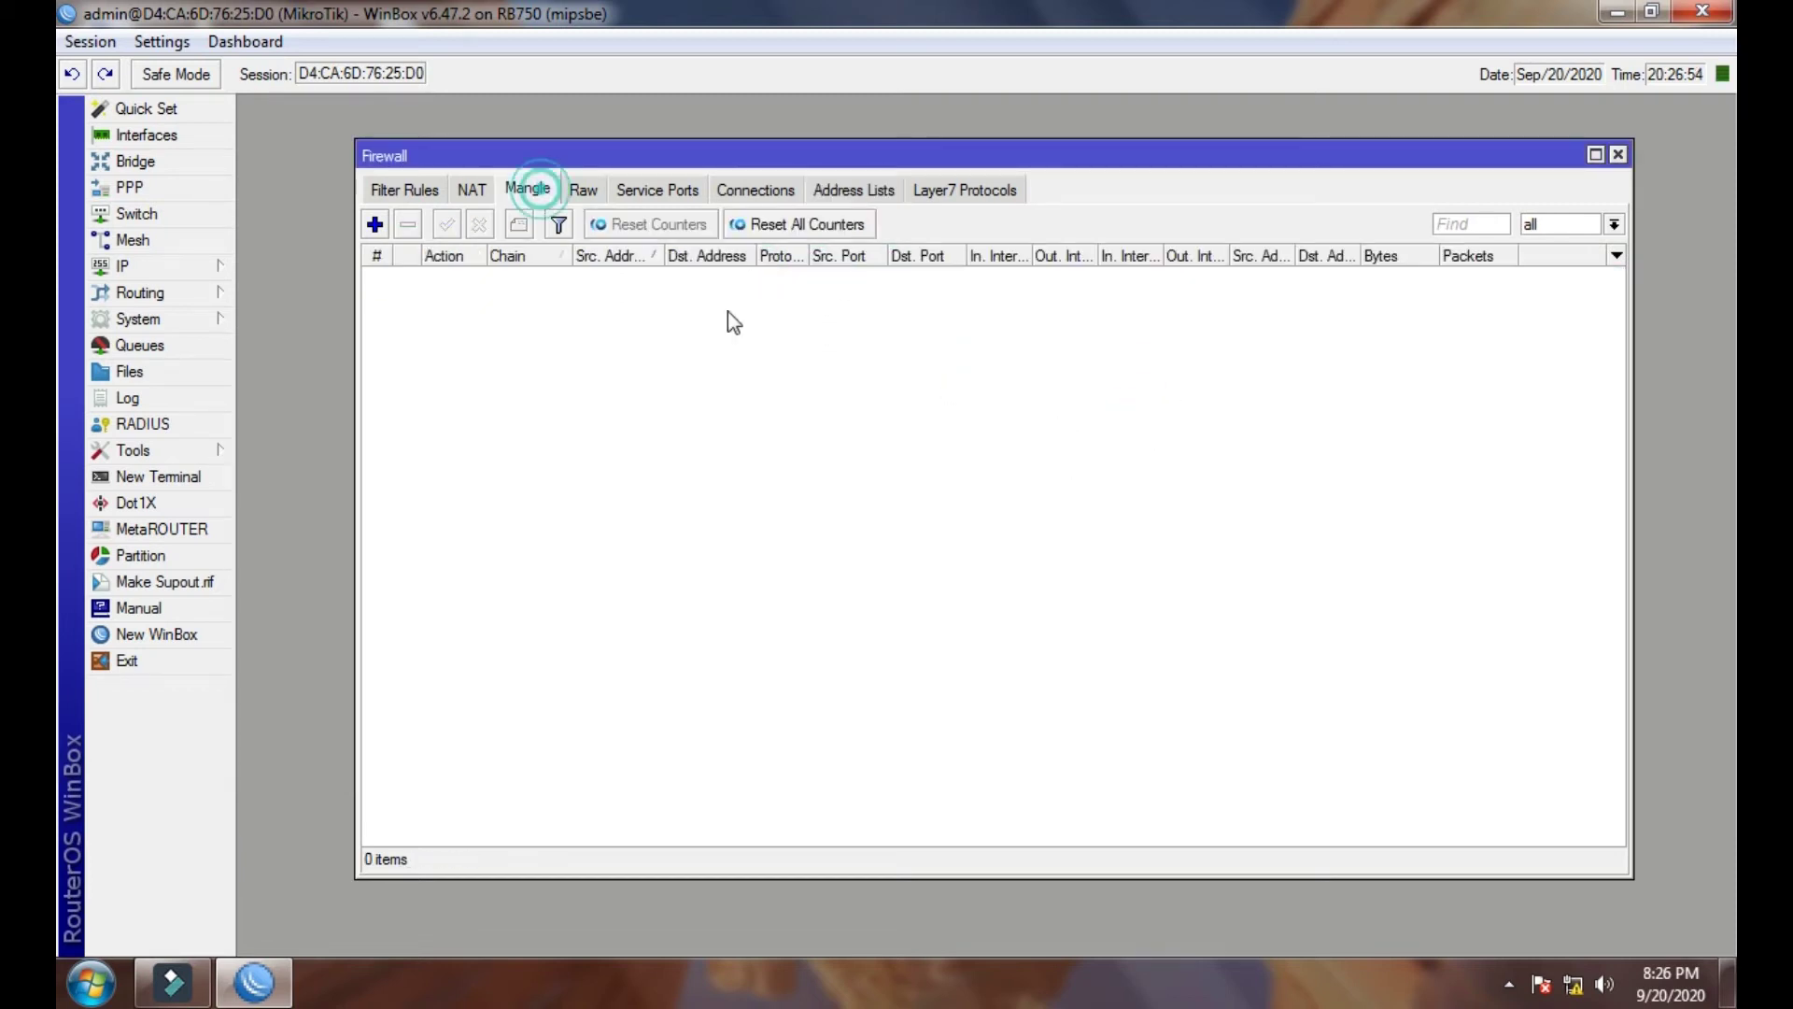
{"action": "left_click", "coordinate": [376, 224]}
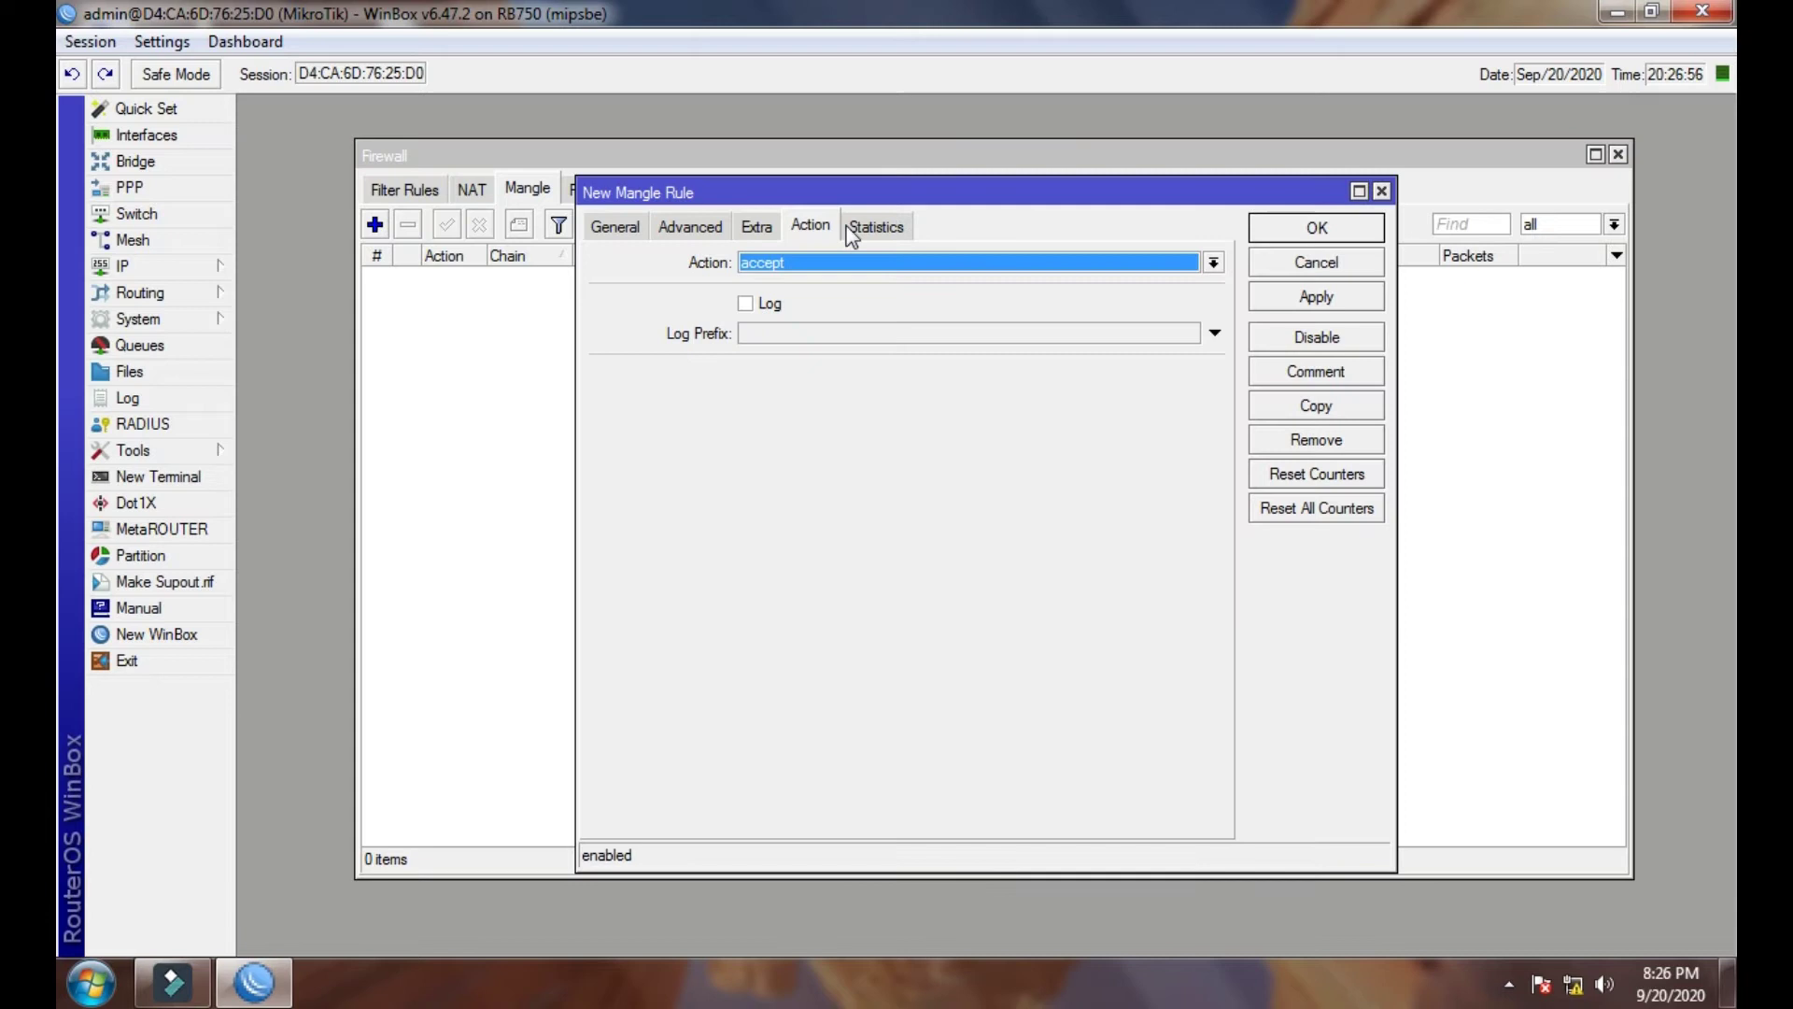
{"action": "left_click_drag", "start_coordinate": [939, 190], "coordinate": [981, 182]}
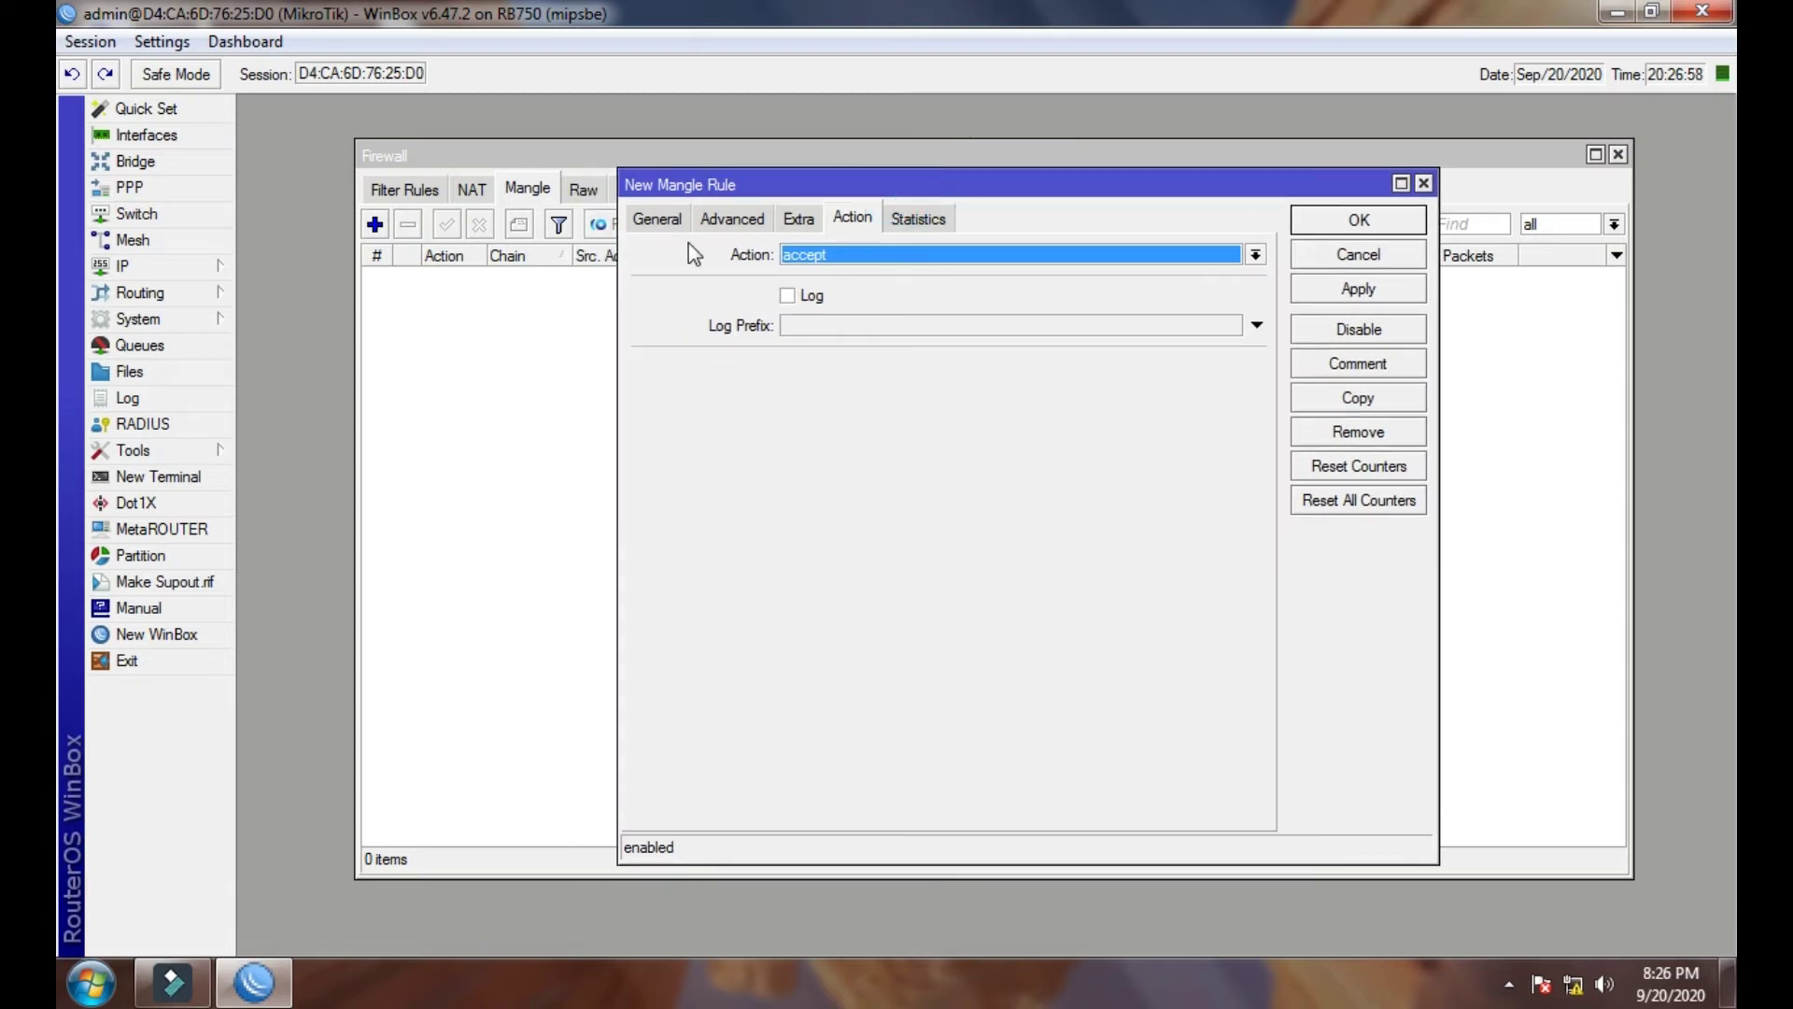
{"action": "left_click", "coordinate": [659, 218]}
{"action": "left_click", "coordinate": [1255, 255]}
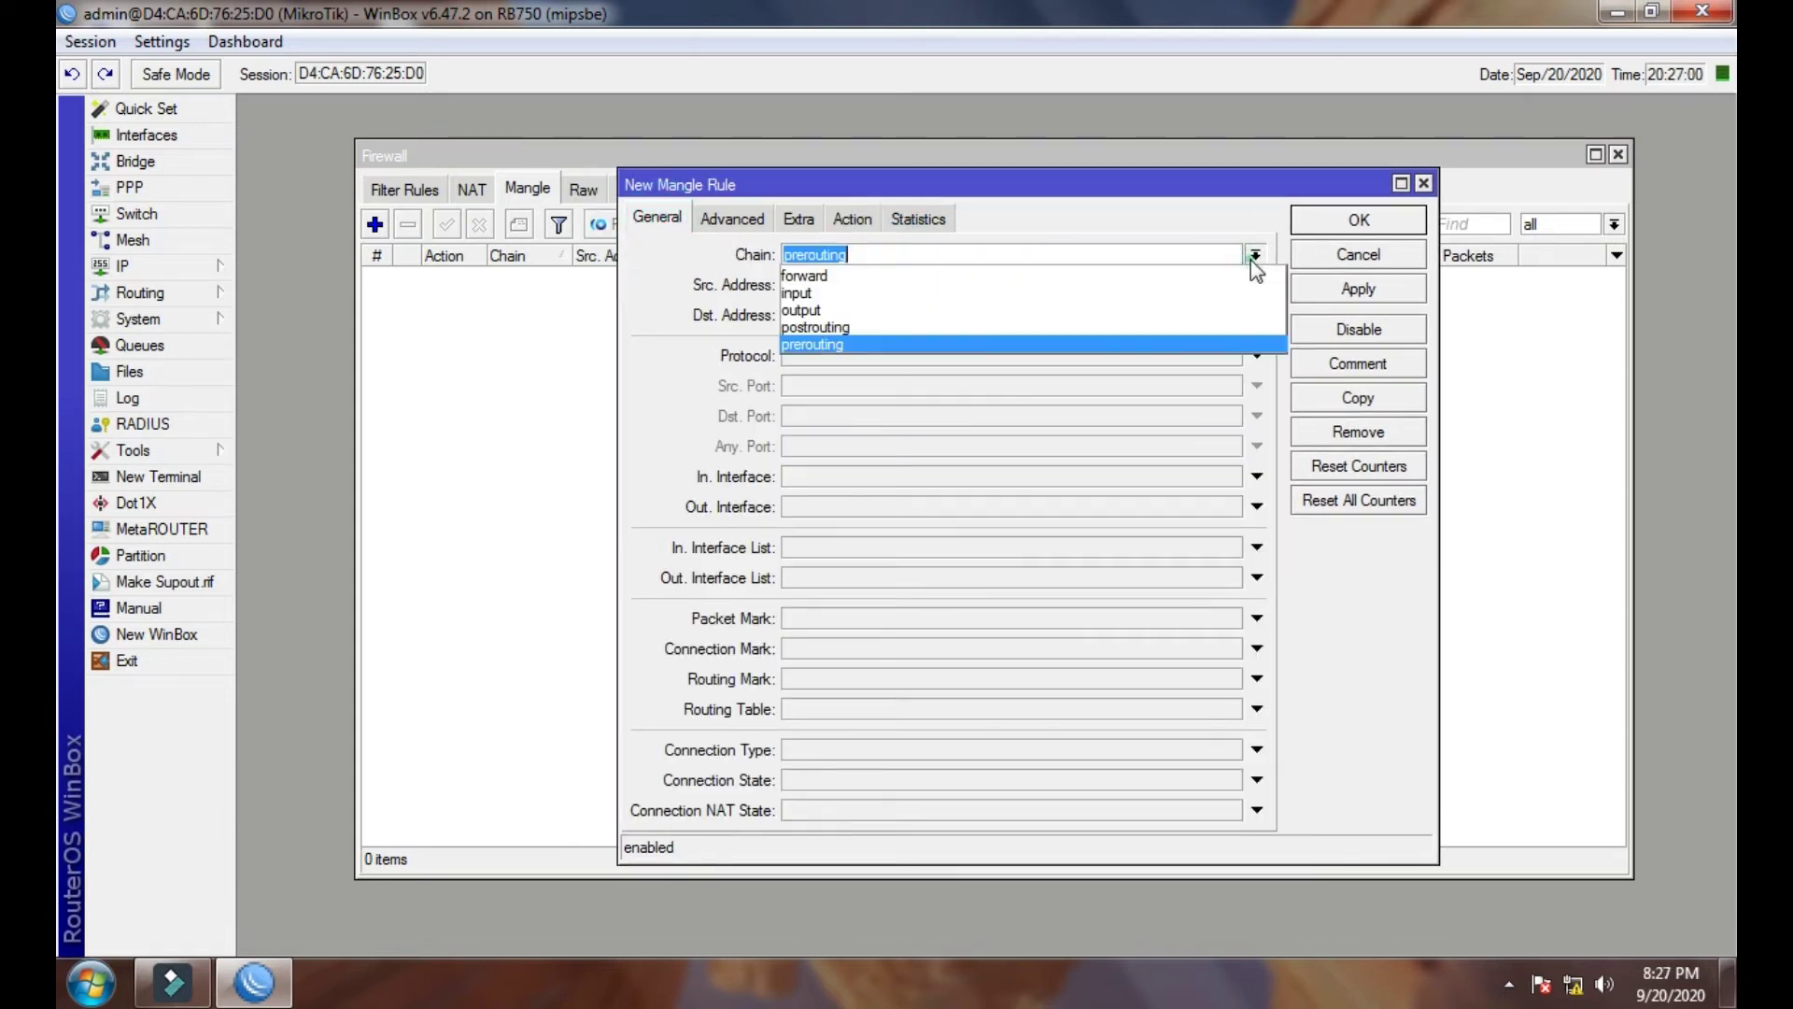
{"action": "left_click", "coordinate": [1125, 278]}
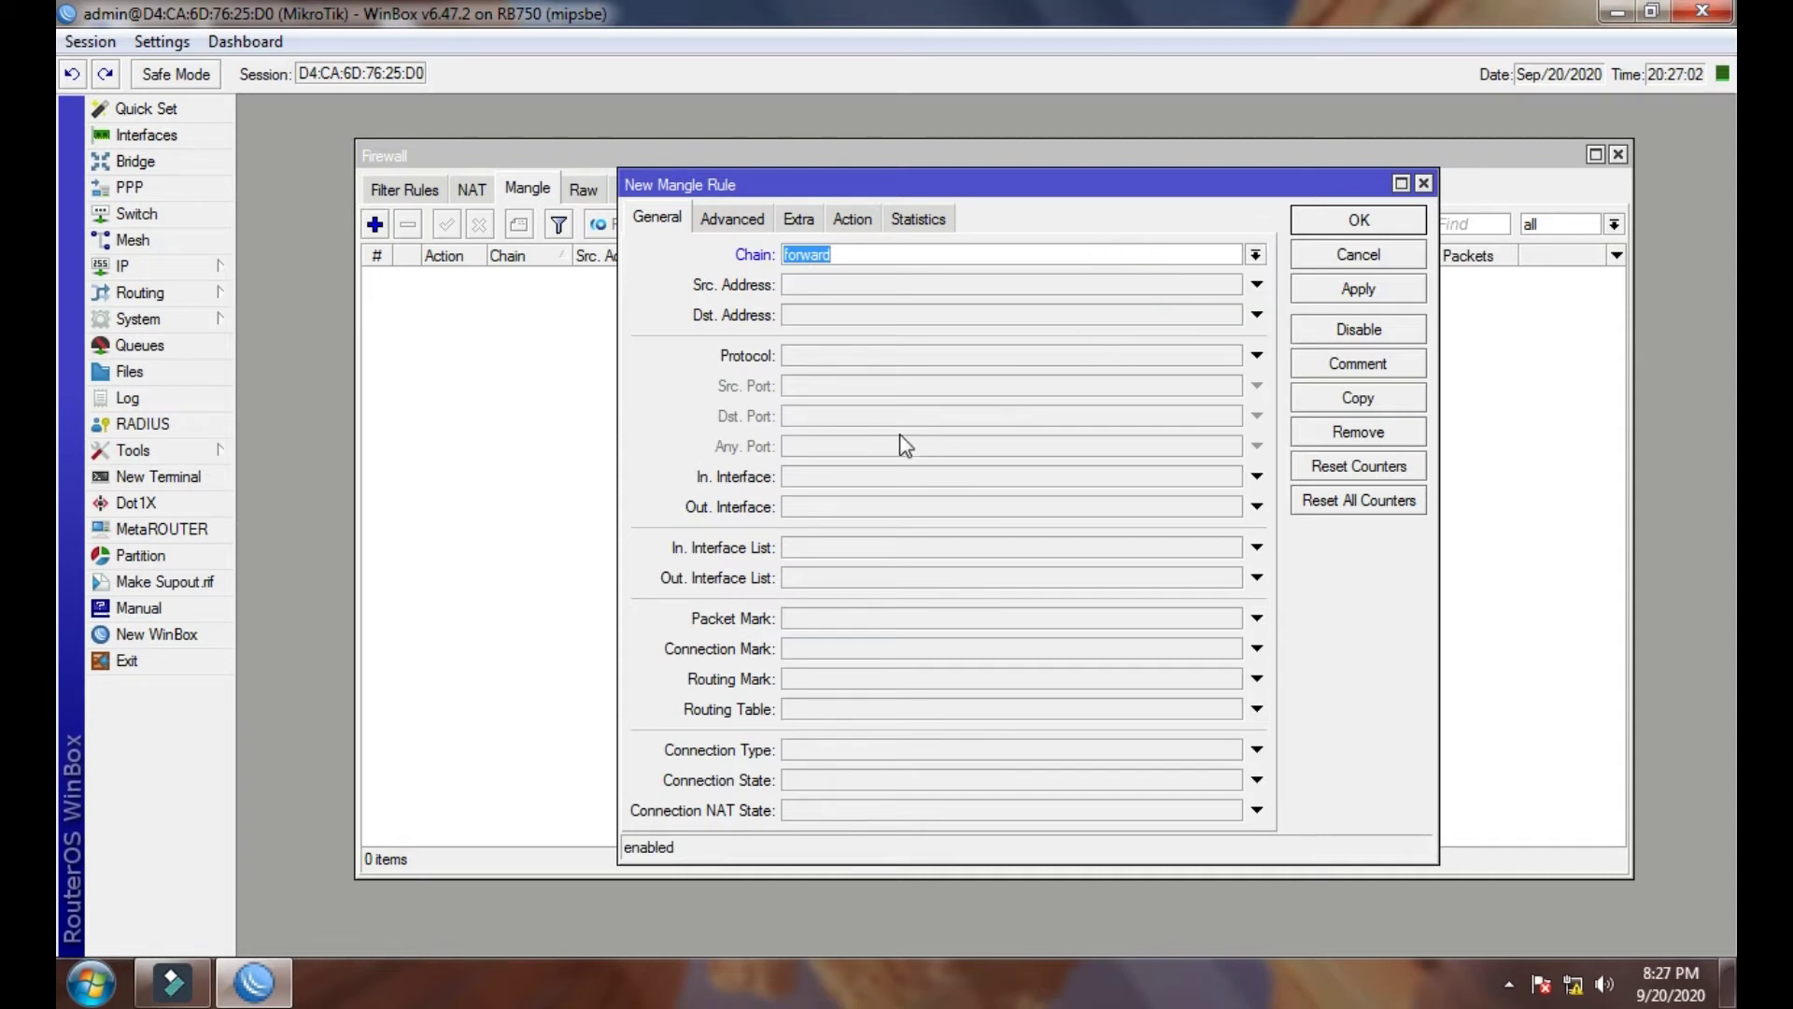
{"action": "left_click", "coordinate": [817, 478]}
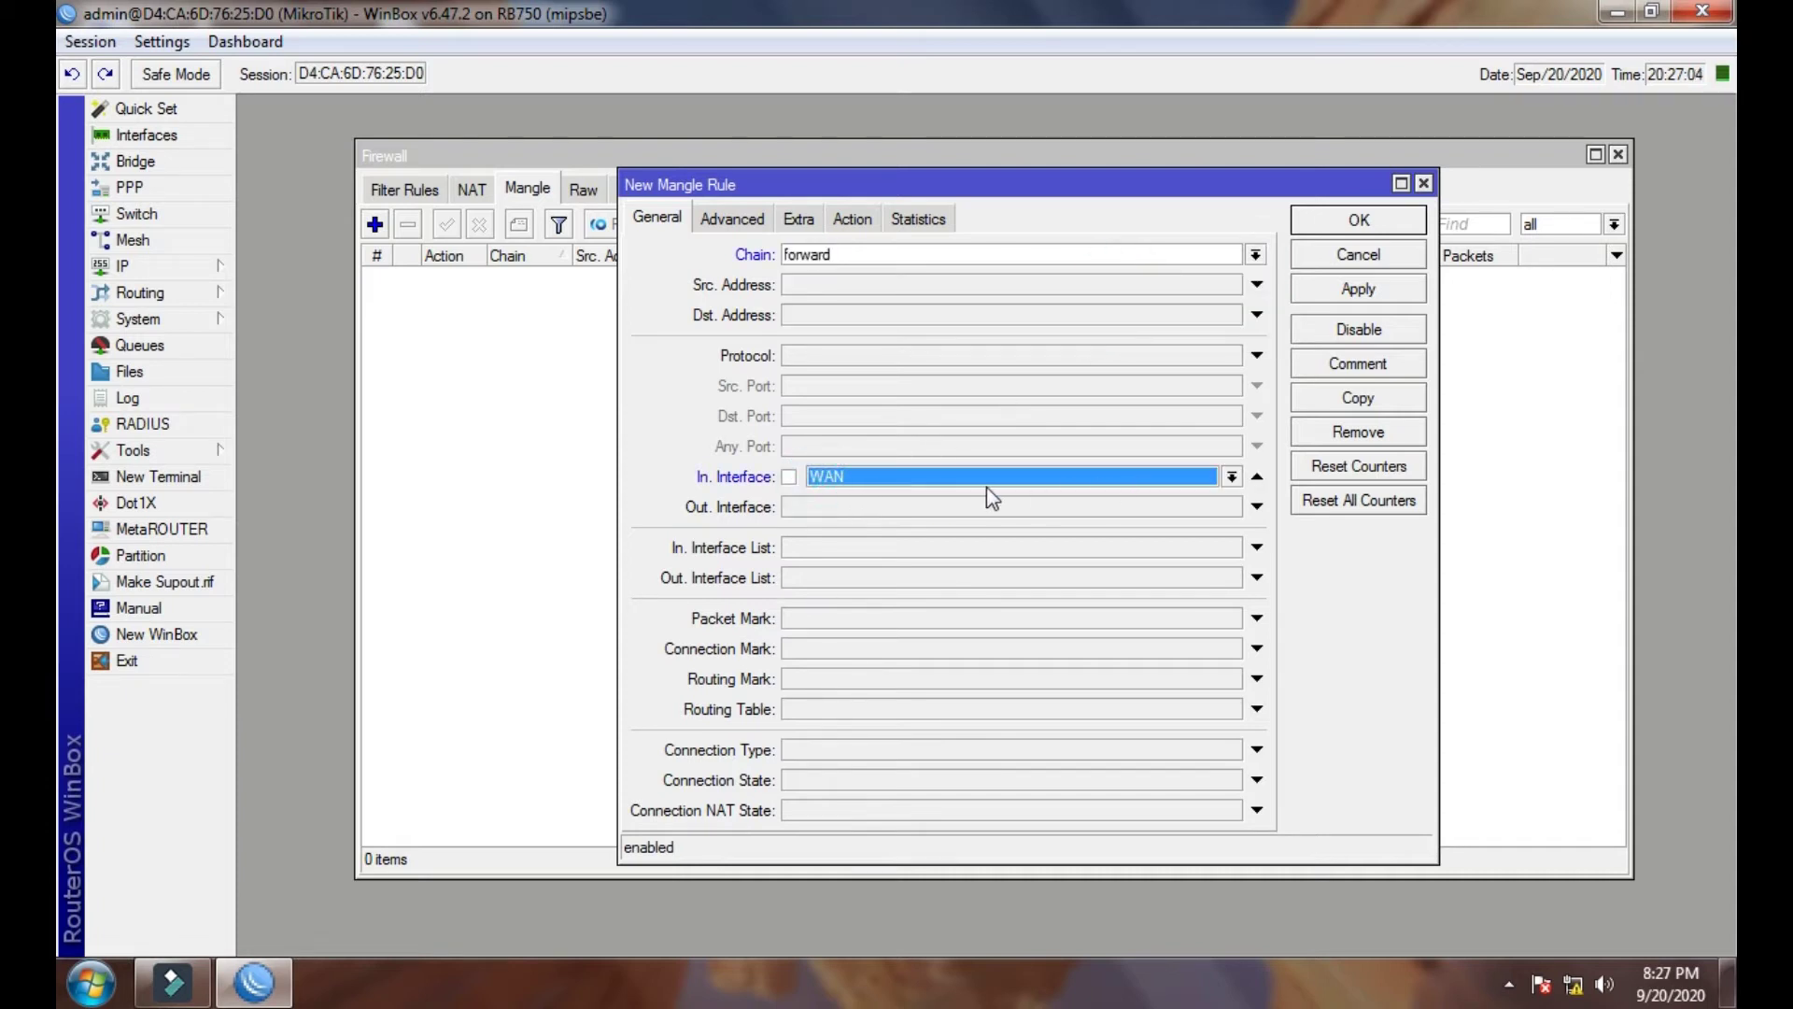
- Match Dst. Address List Hotspot in the rule's Advanced settings
{"action": "left_click", "coordinate": [750, 222]}
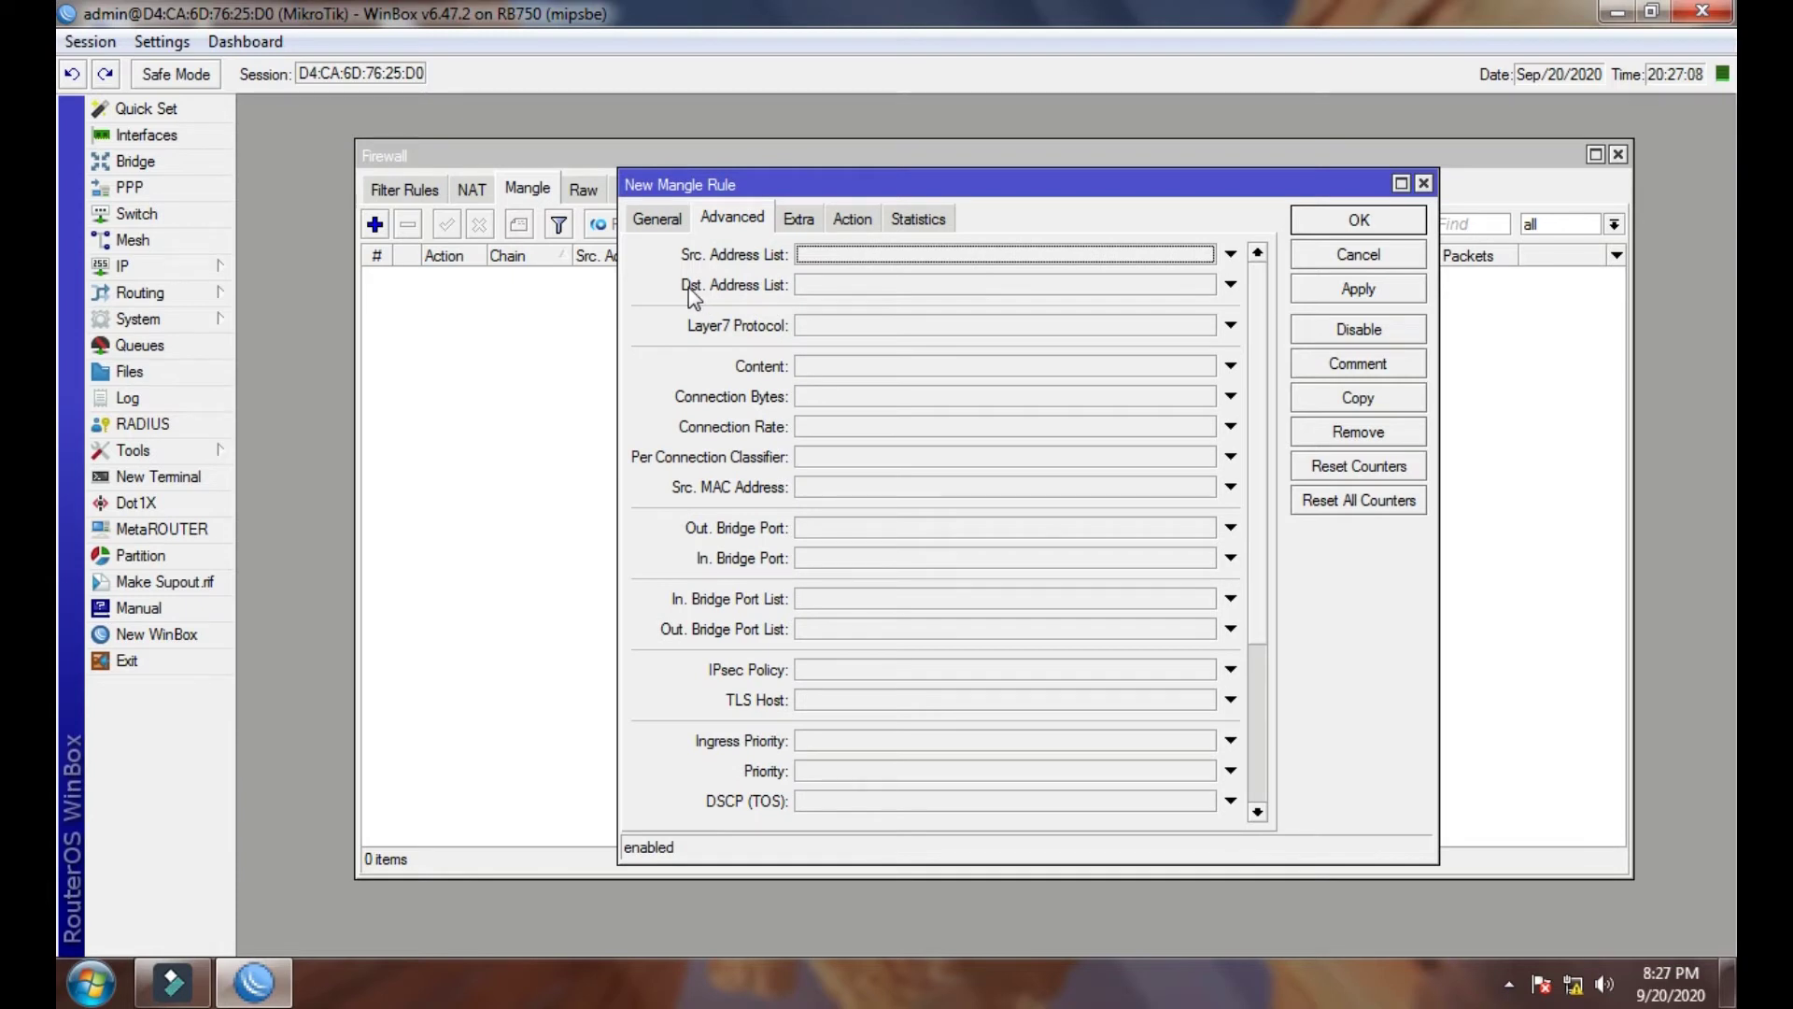
{"action": "left_click", "coordinate": [860, 283]}
{"action": "left_click", "coordinate": [1204, 285]}
{"action": "left_click", "coordinate": [1074, 308]}
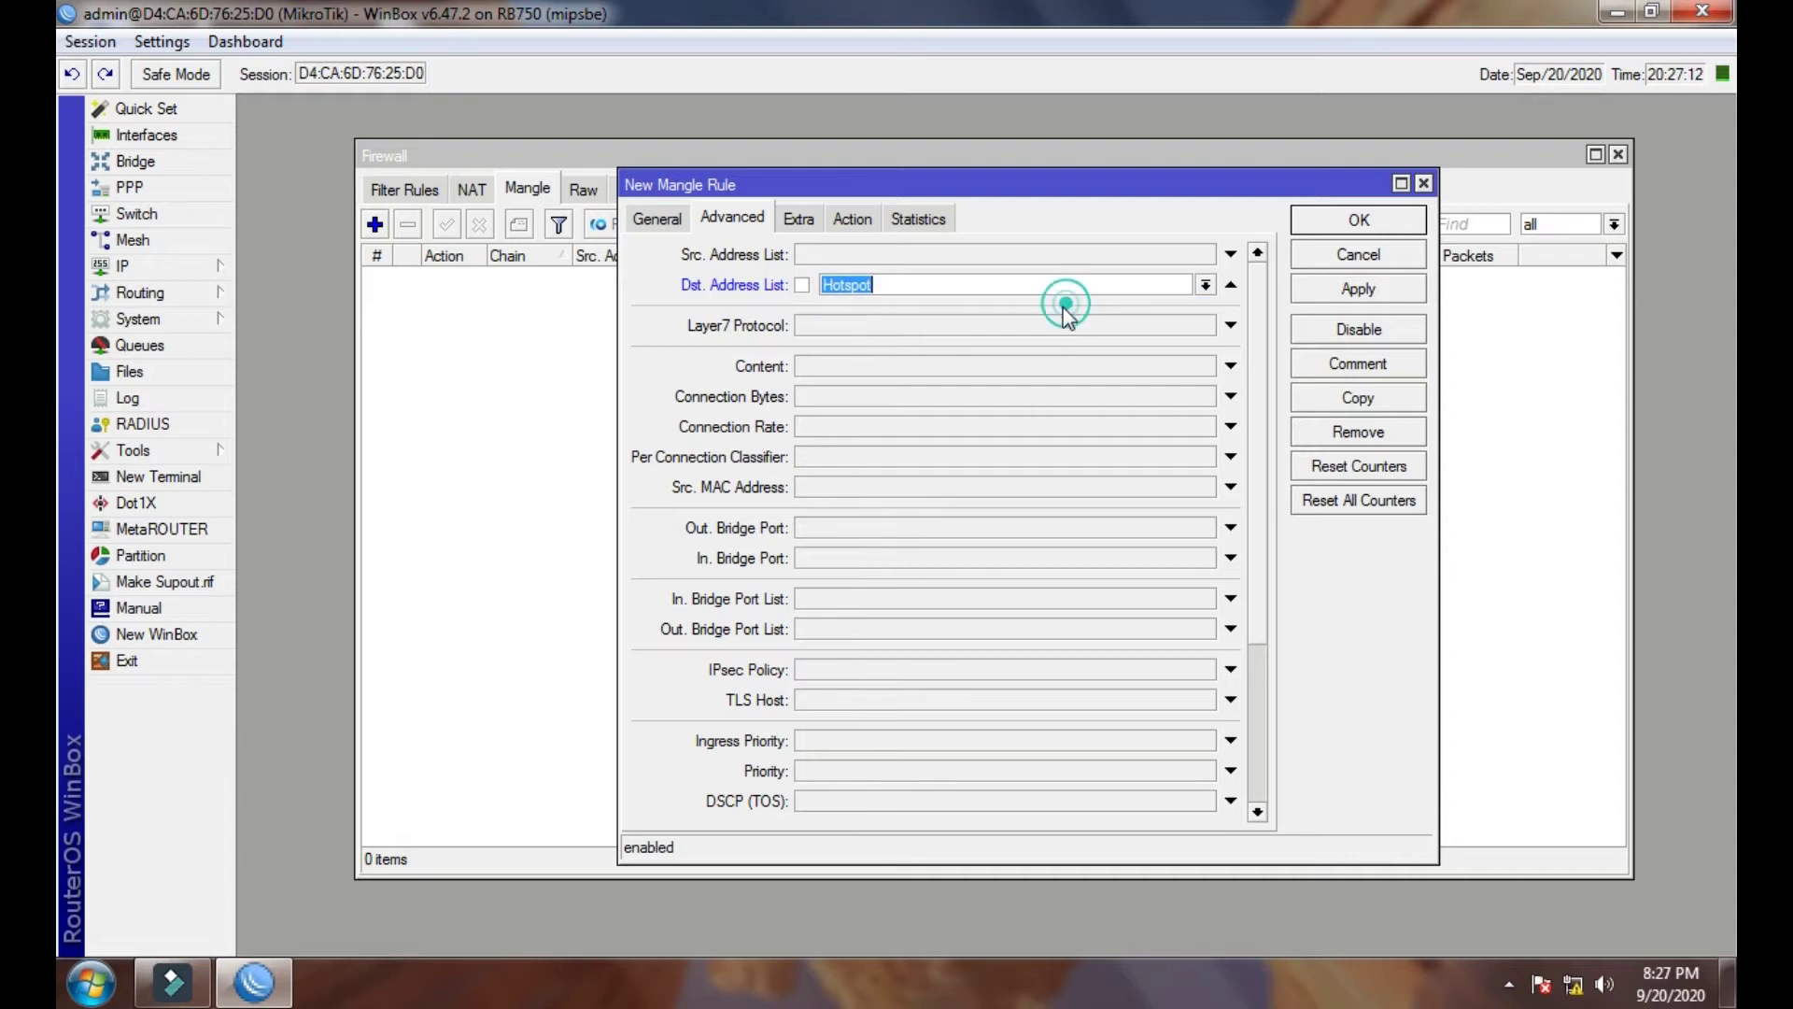
- Set the action to mark connection with new connection mark Dw_Conn and apply
{"action": "left_click", "coordinate": [850, 221]}
{"action": "left_click", "coordinate": [928, 252]}
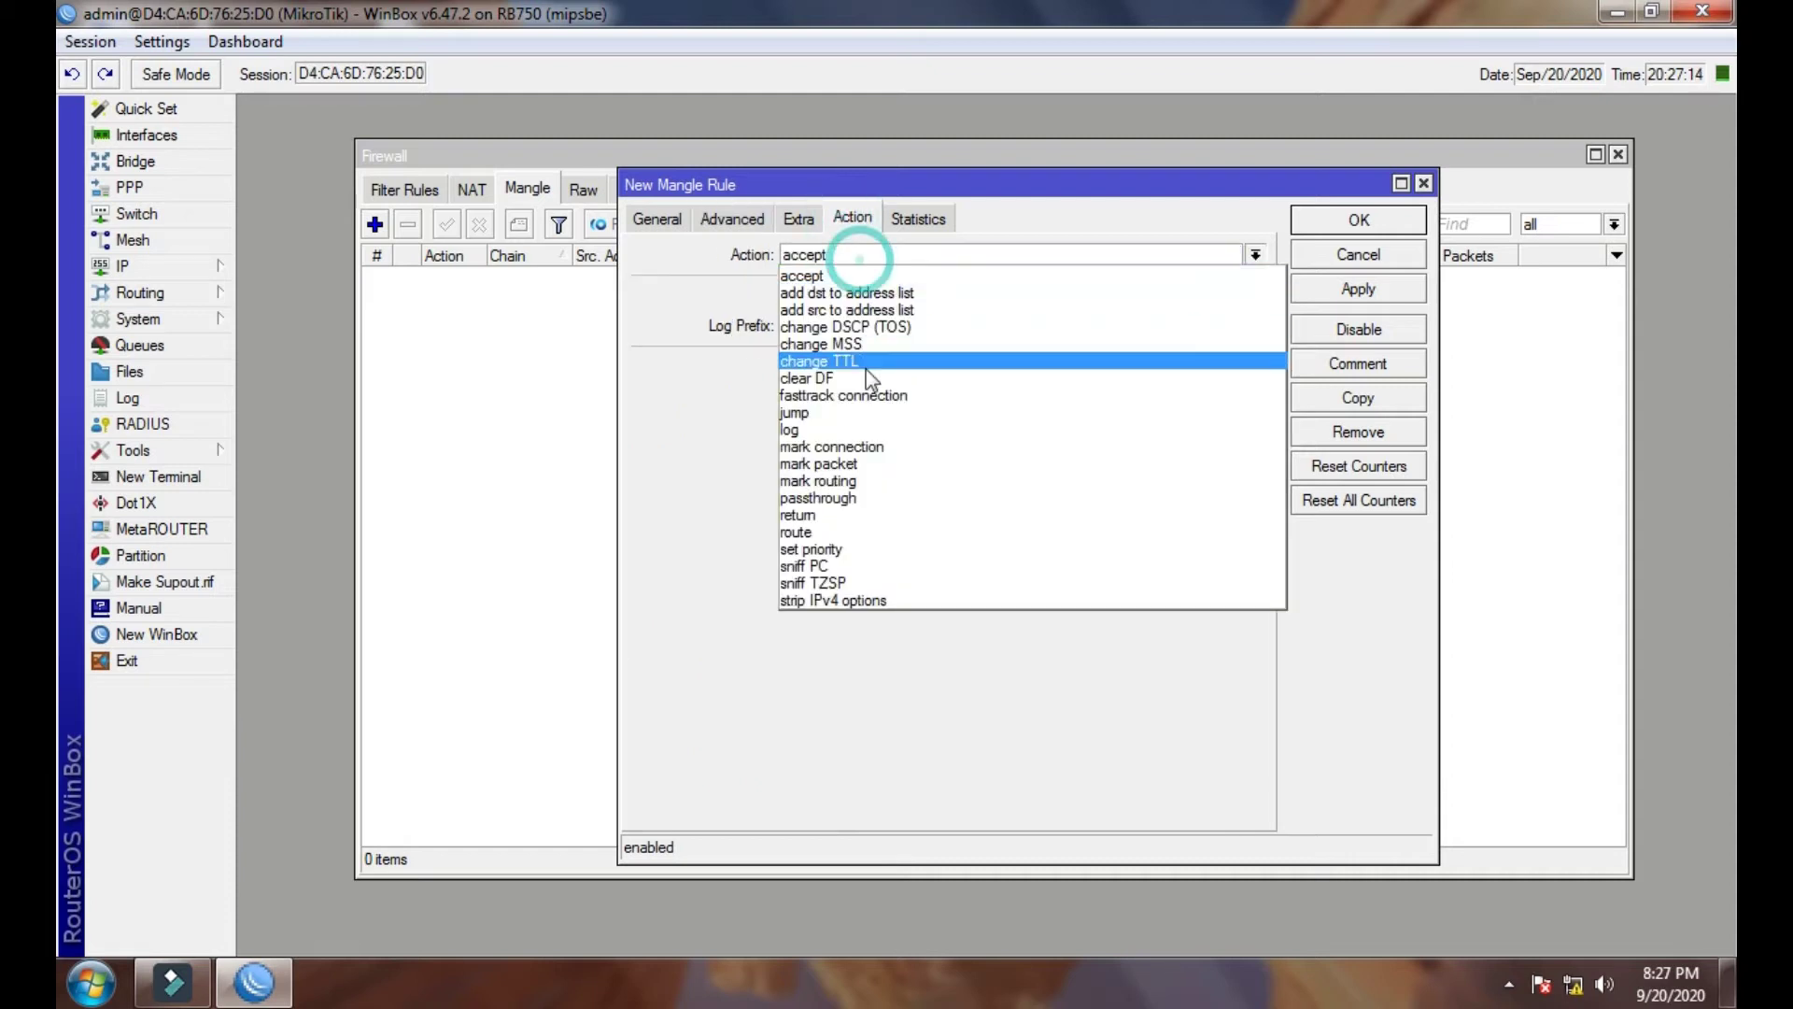
{"action": "left_click", "coordinate": [860, 448]}
{"action": "left_click", "coordinate": [859, 366]}
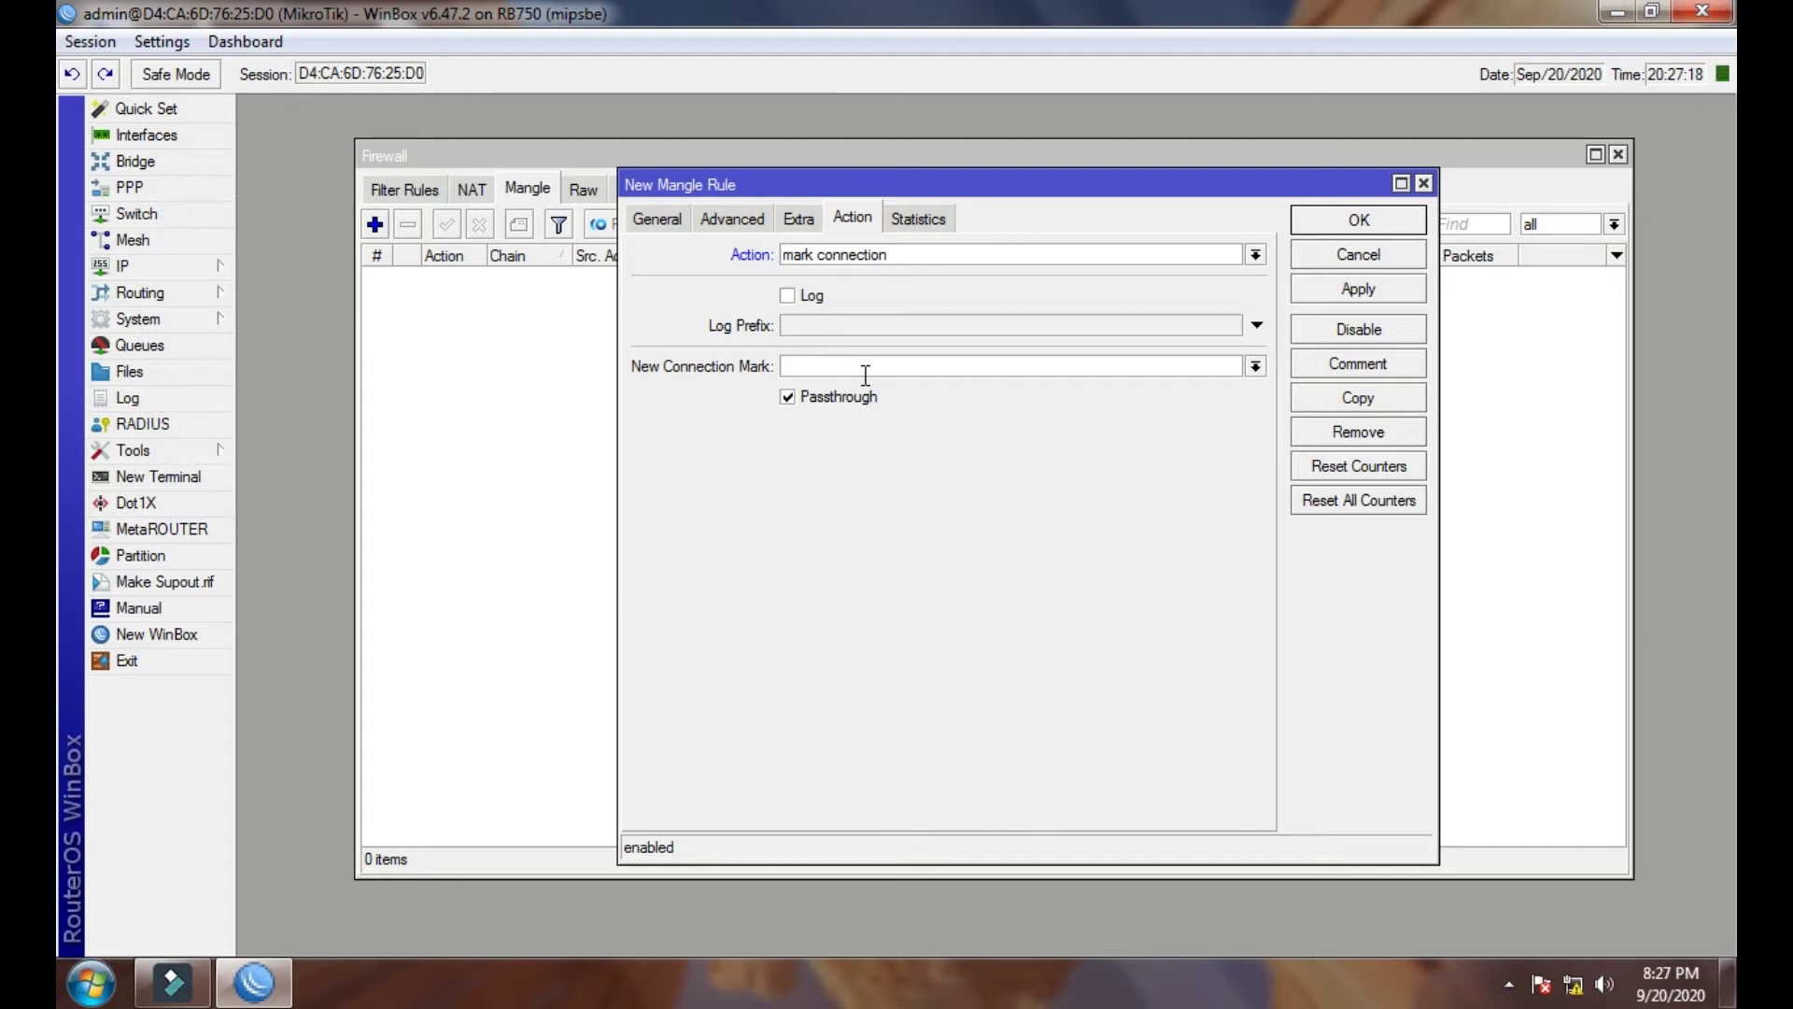
{"action": "type", "text": "Dw"}
{"action": "left_click", "coordinate": [1330, 295]}
- Comment the rule Dw_Conn and save it
{"action": "double_click", "coordinate": [937, 365]}
{"action": "right_click", "coordinate": [809, 369]}
{"action": "left_click", "coordinate": [831, 415]}
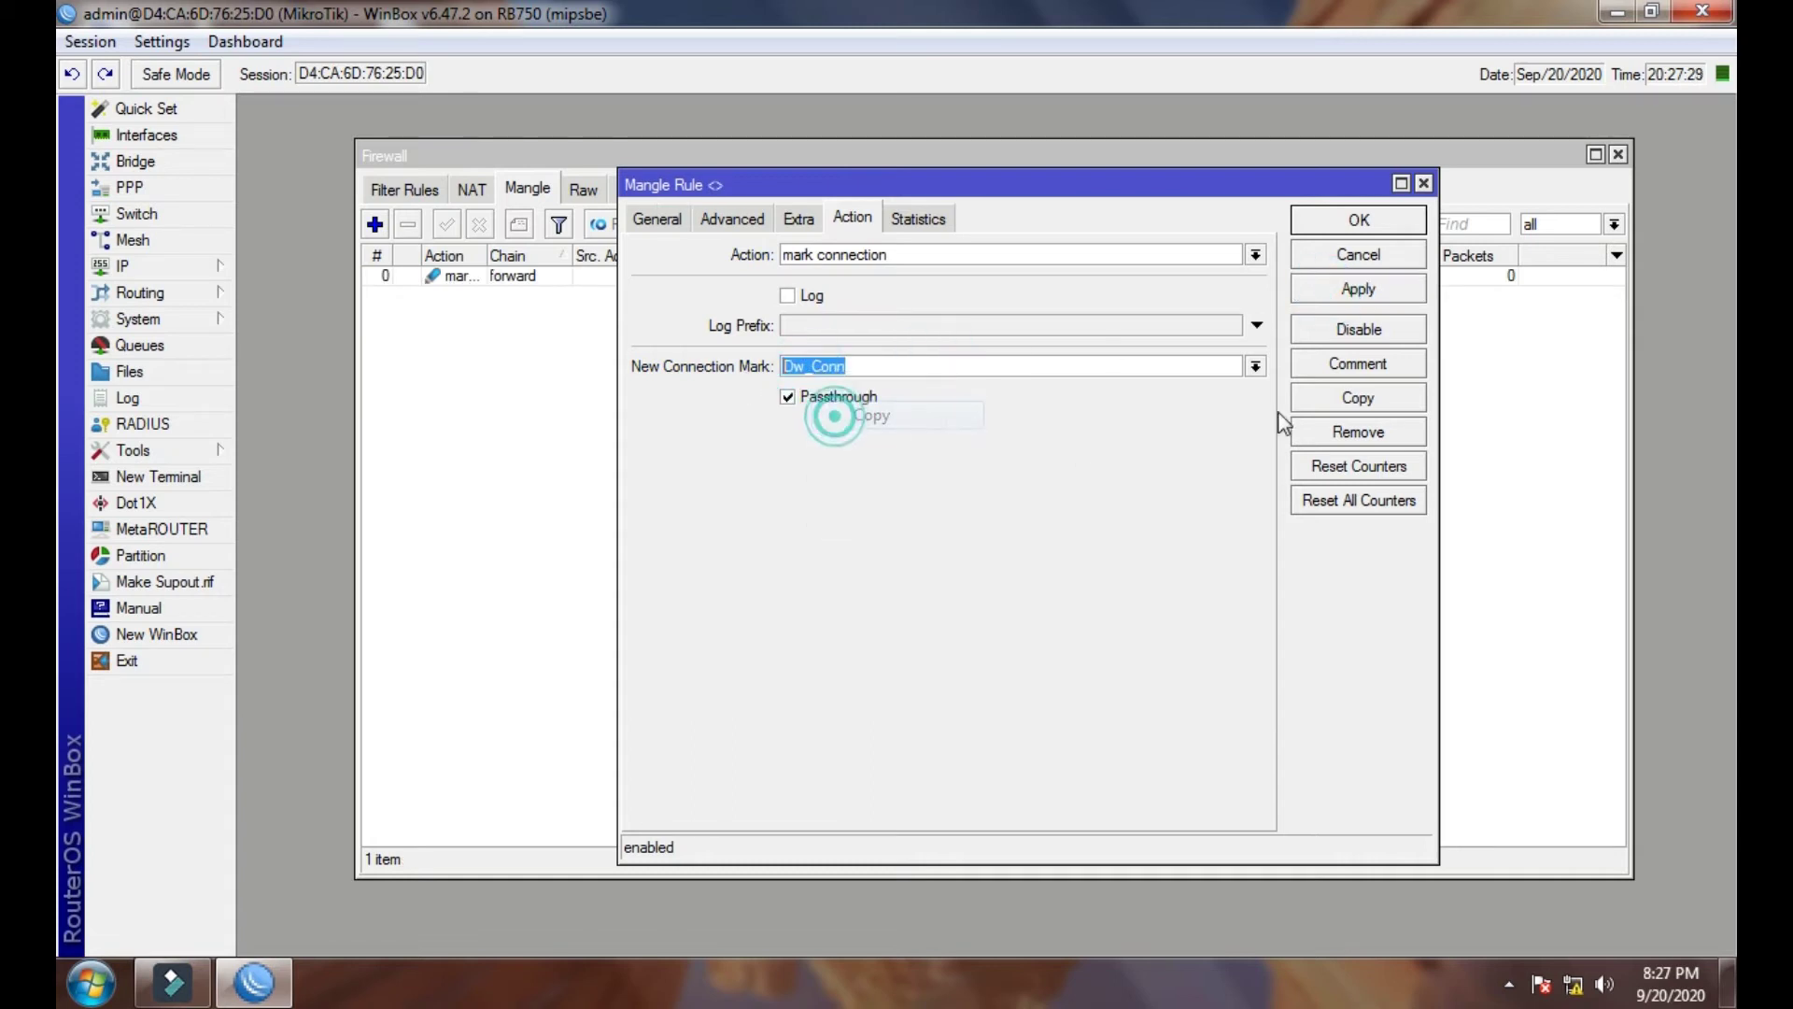
{"action": "left_click", "coordinate": [1312, 364]}
{"action": "right_click", "coordinate": [962, 501]}
{"action": "left_click", "coordinate": [1026, 615]}
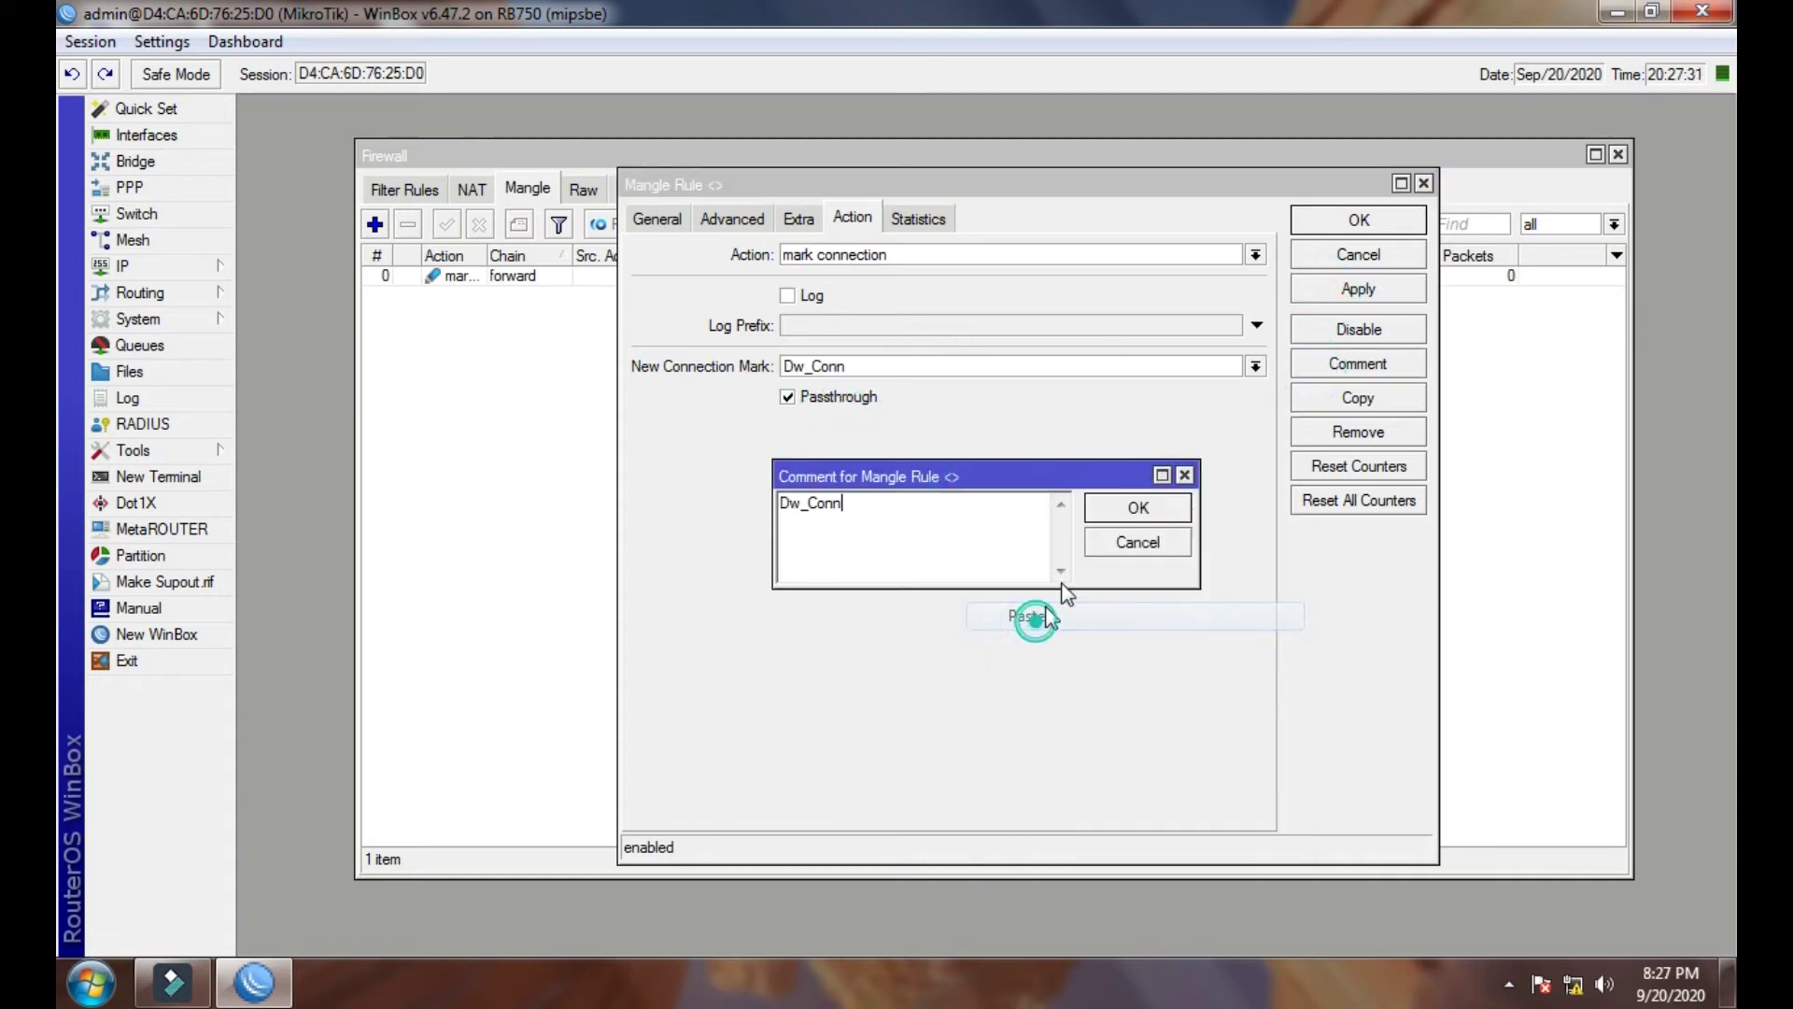
{"action": "left_click", "coordinate": [1107, 512]}
{"action": "left_click", "coordinate": [1334, 291]}
{"action": "left_click", "coordinate": [1360, 220]}
- Begin another new mangle rule on its General settings
{"action": "left_click", "coordinate": [497, 355]}
{"action": "left_click", "coordinate": [375, 224]}
{"action": "left_click", "coordinate": [657, 218]}
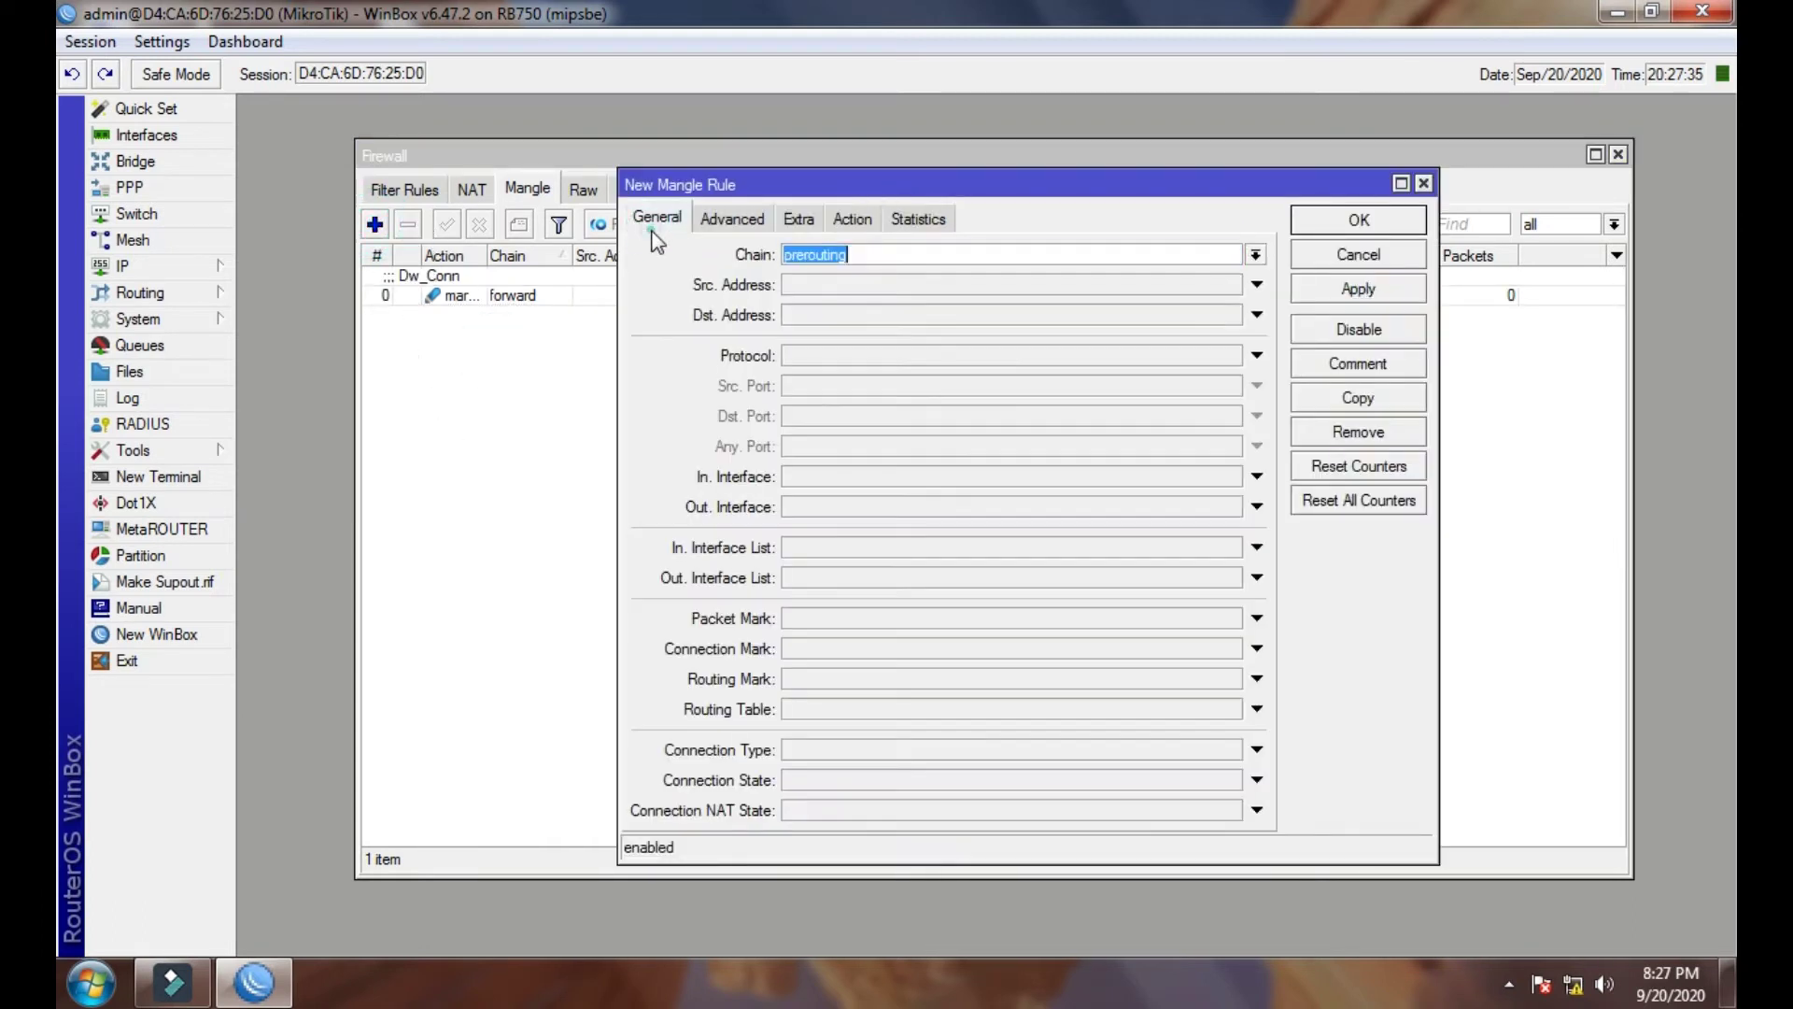
- Set the new rule to the forward chain matching connection mark Dw_Conn
{"action": "left_click", "coordinate": [1256, 255]}
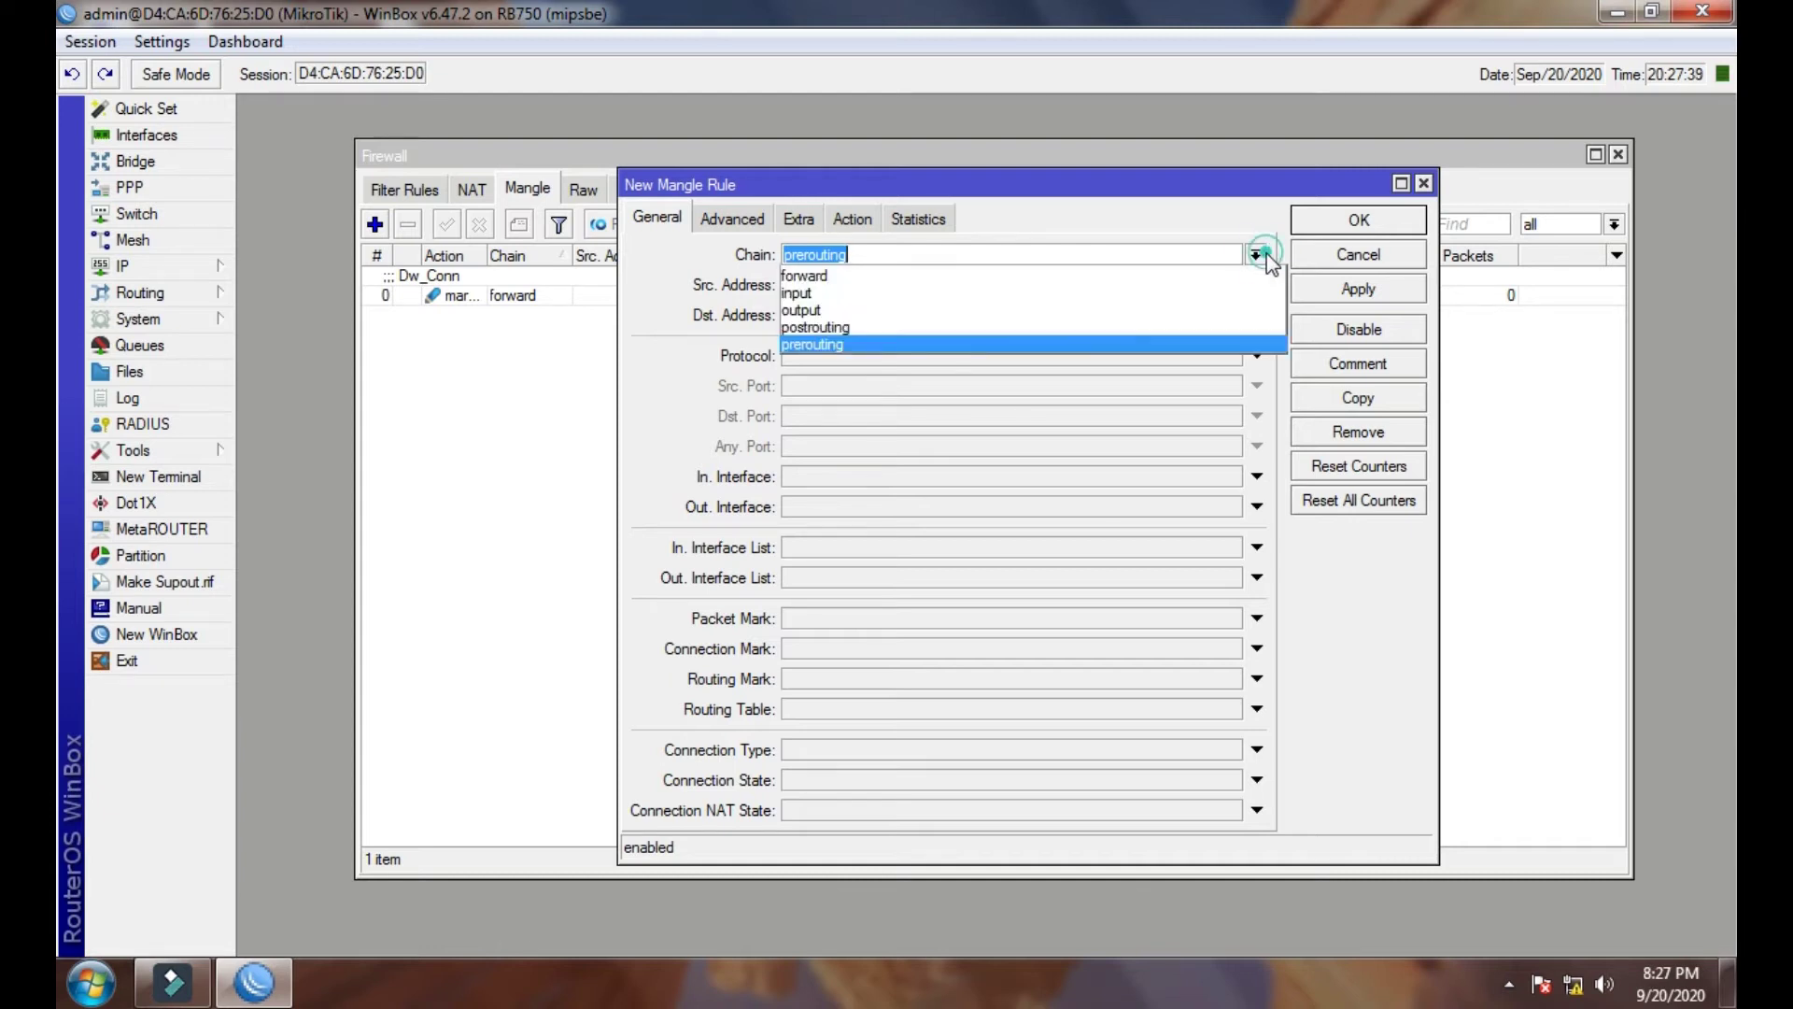
{"action": "left_click", "coordinate": [1186, 277]}
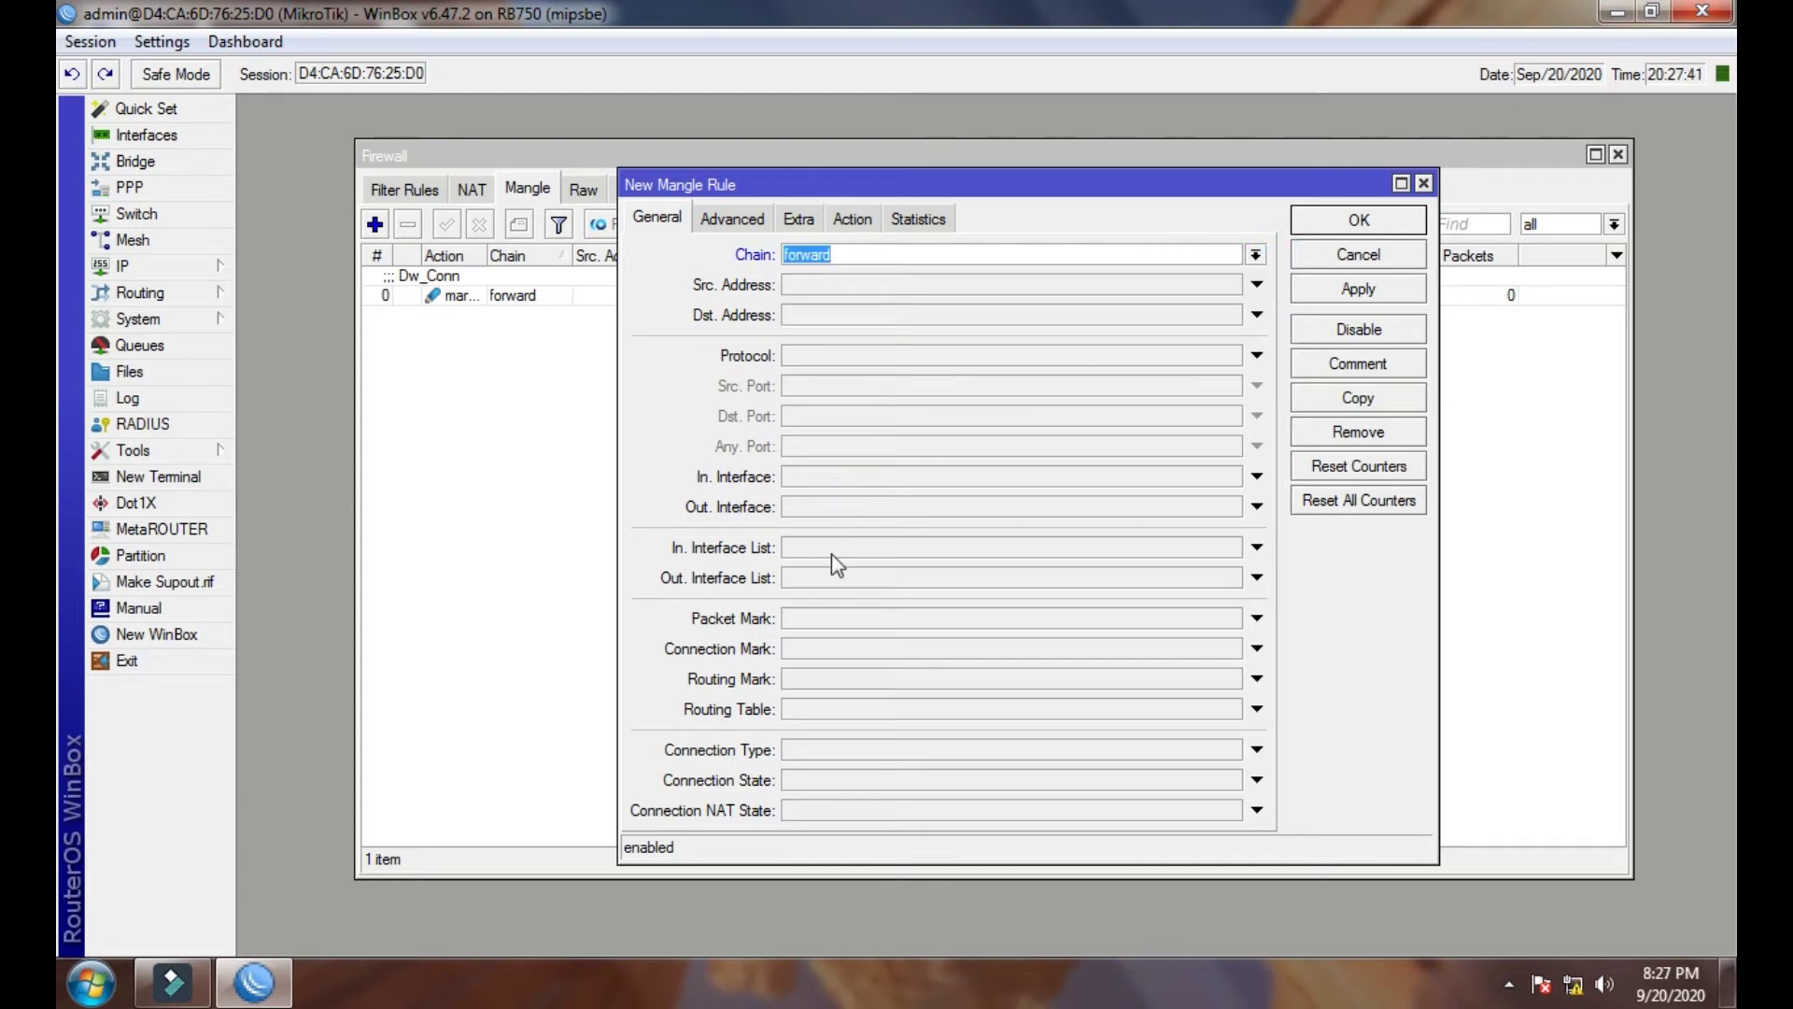
{"action": "left_click", "coordinate": [853, 649]}
{"action": "left_click", "coordinate": [1230, 649]}
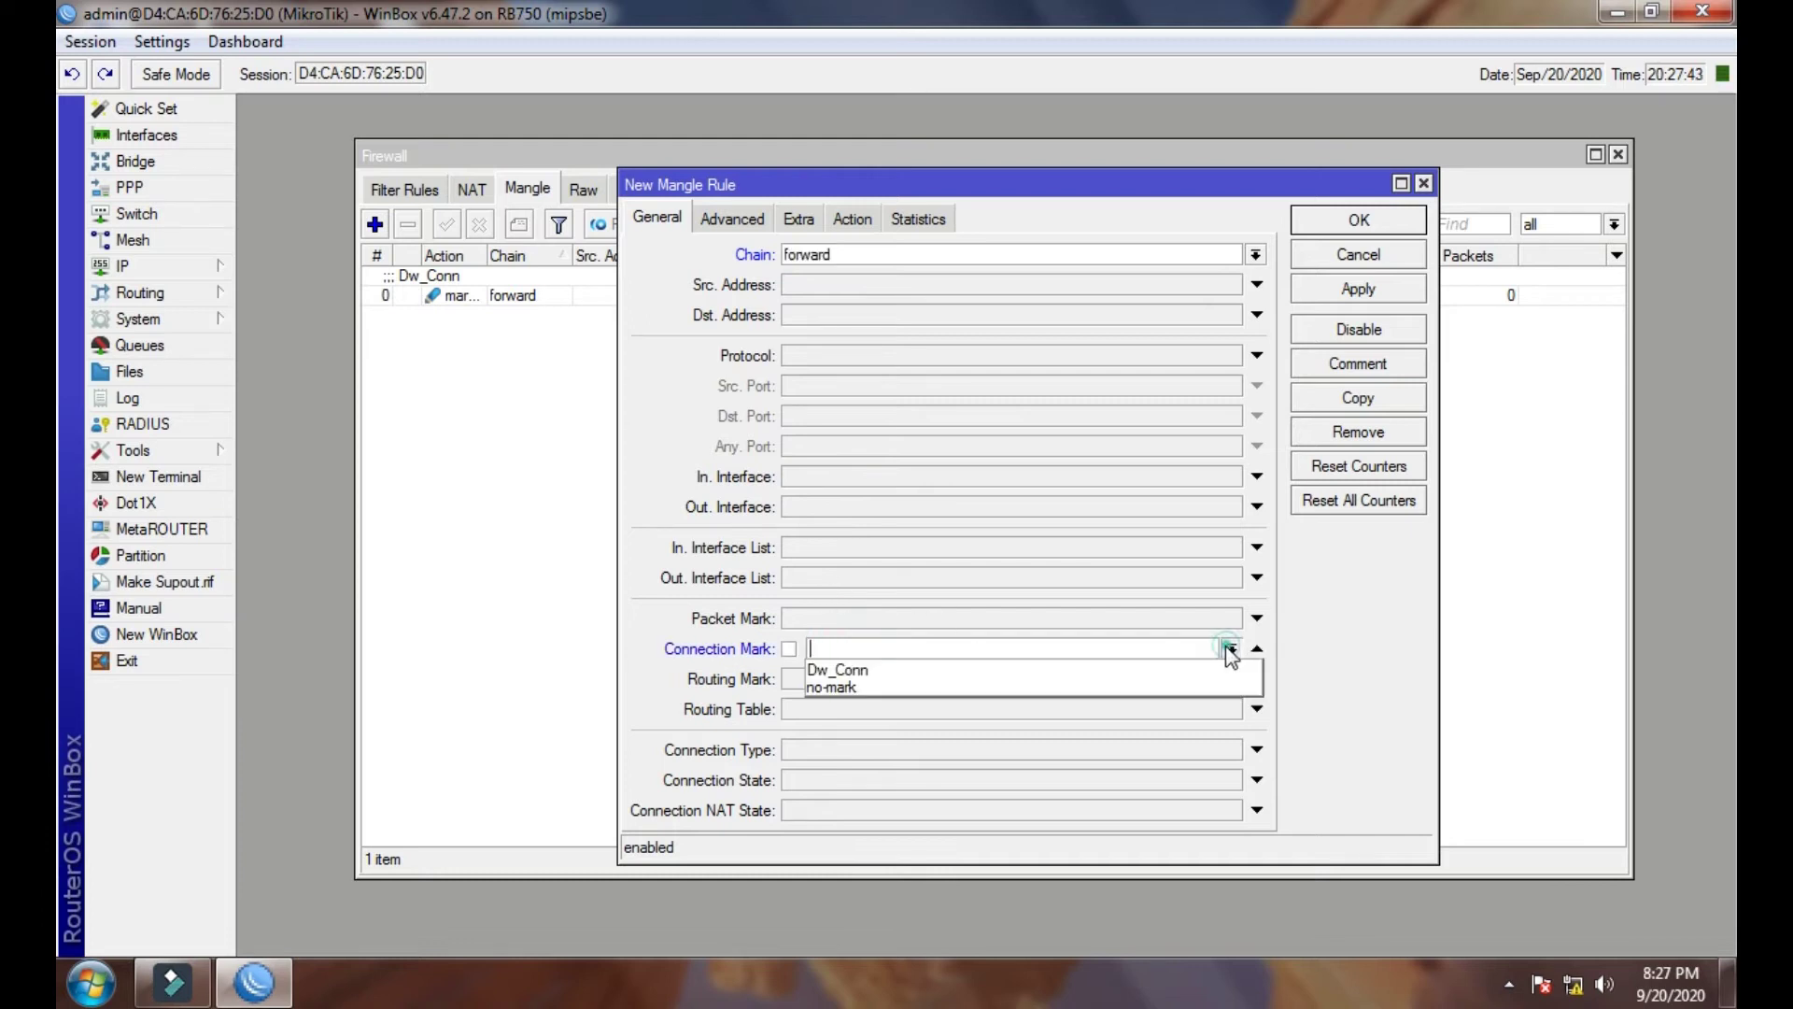
{"action": "left_click", "coordinate": [1060, 673]}
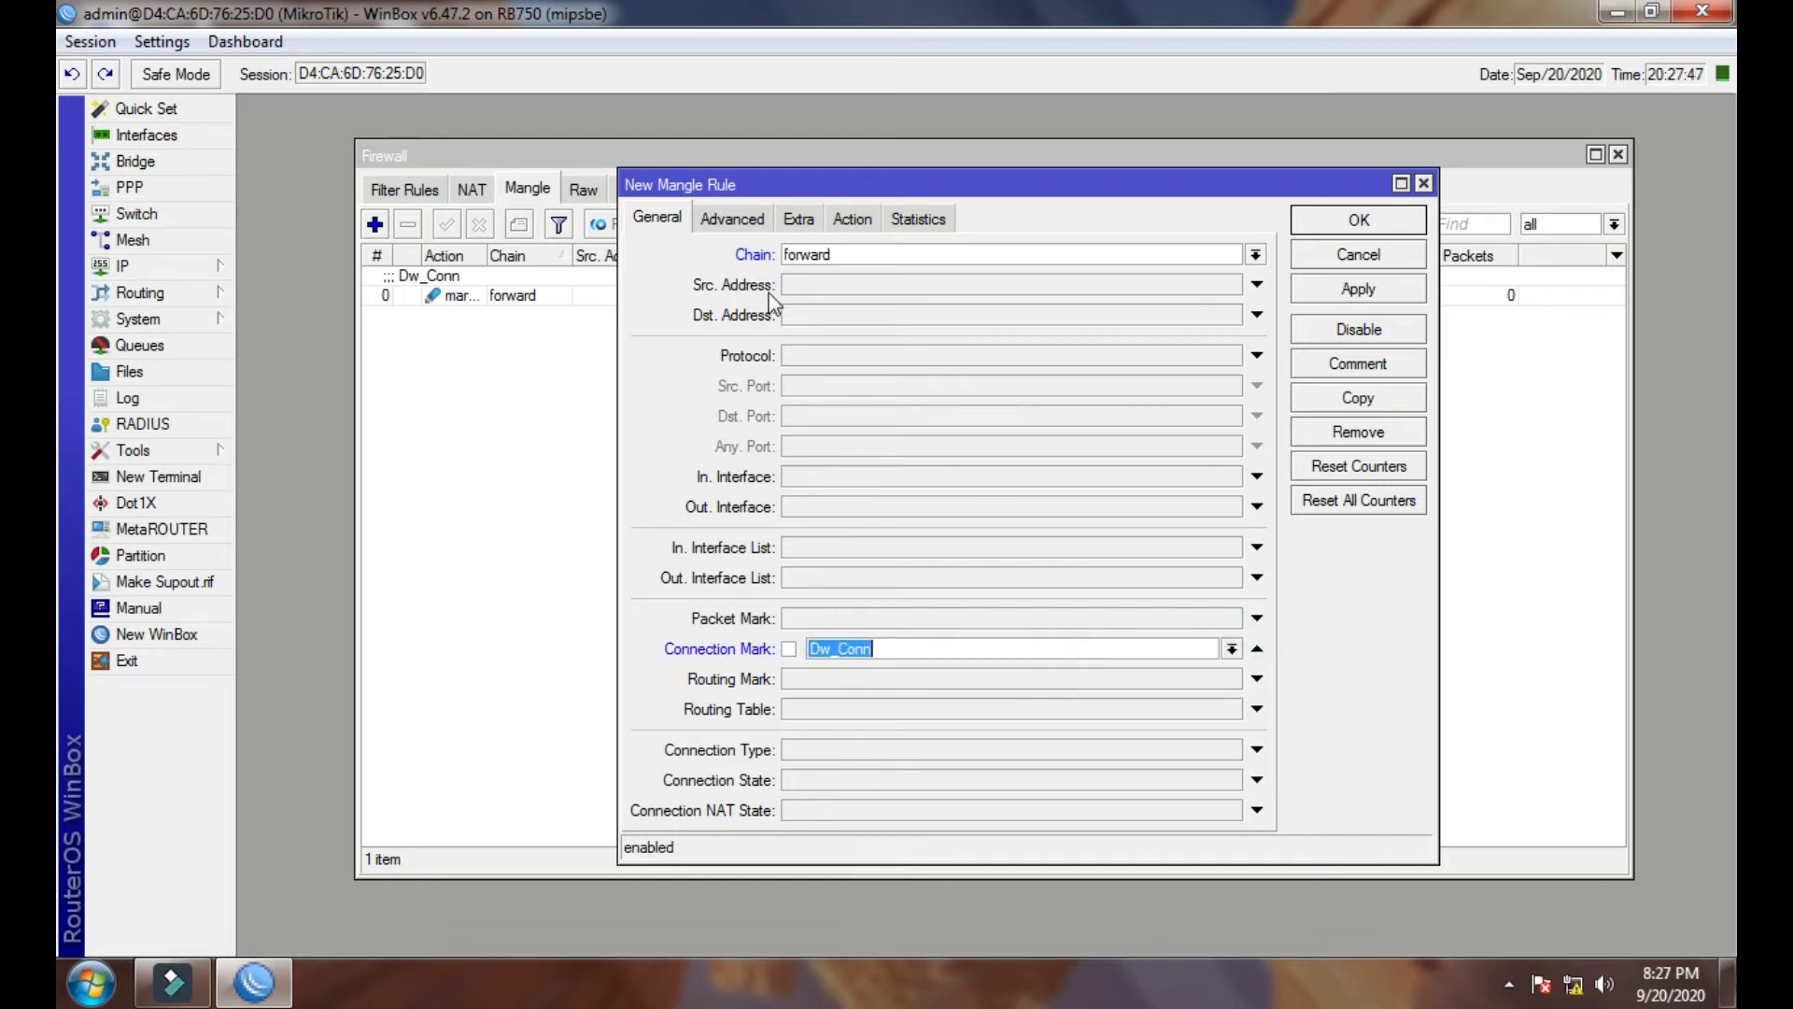
- Set the action to mark packet with new packet mark Dw_Pk, passthrough off
{"action": "left_click", "coordinate": [846, 218]}
{"action": "left_click", "coordinate": [867, 256]}
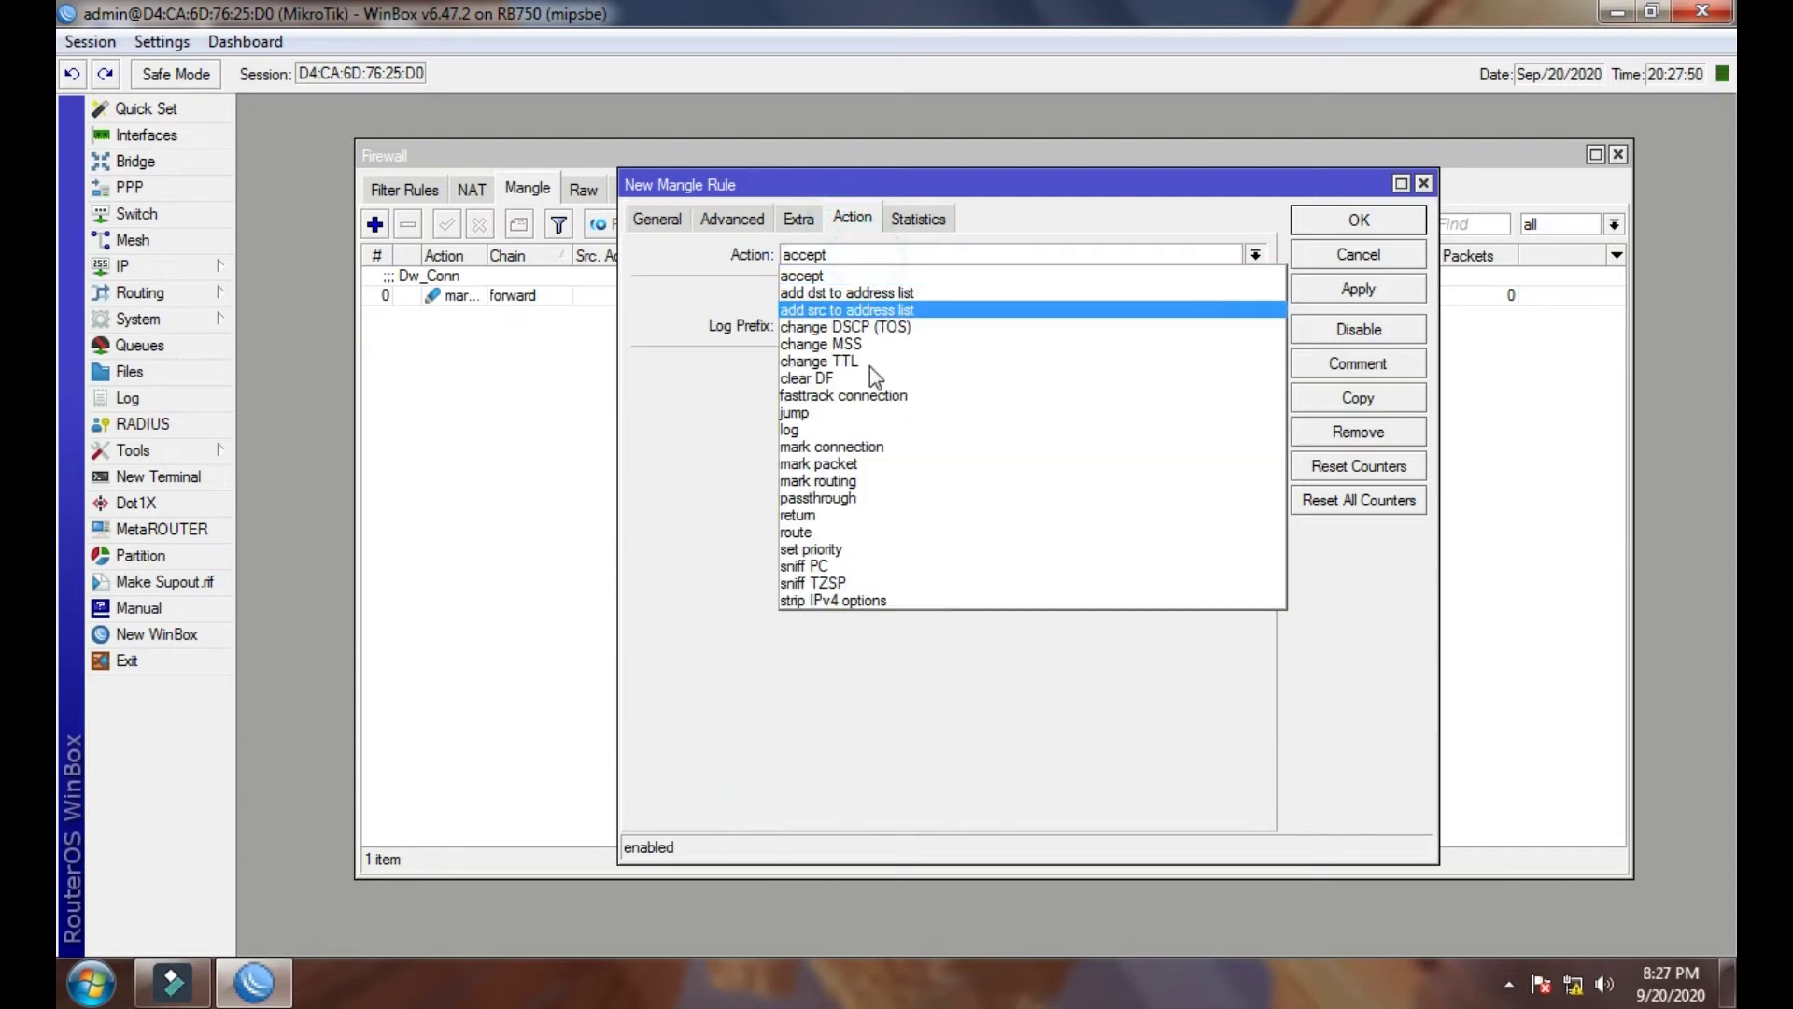
{"action": "left_click", "coordinate": [864, 464]}
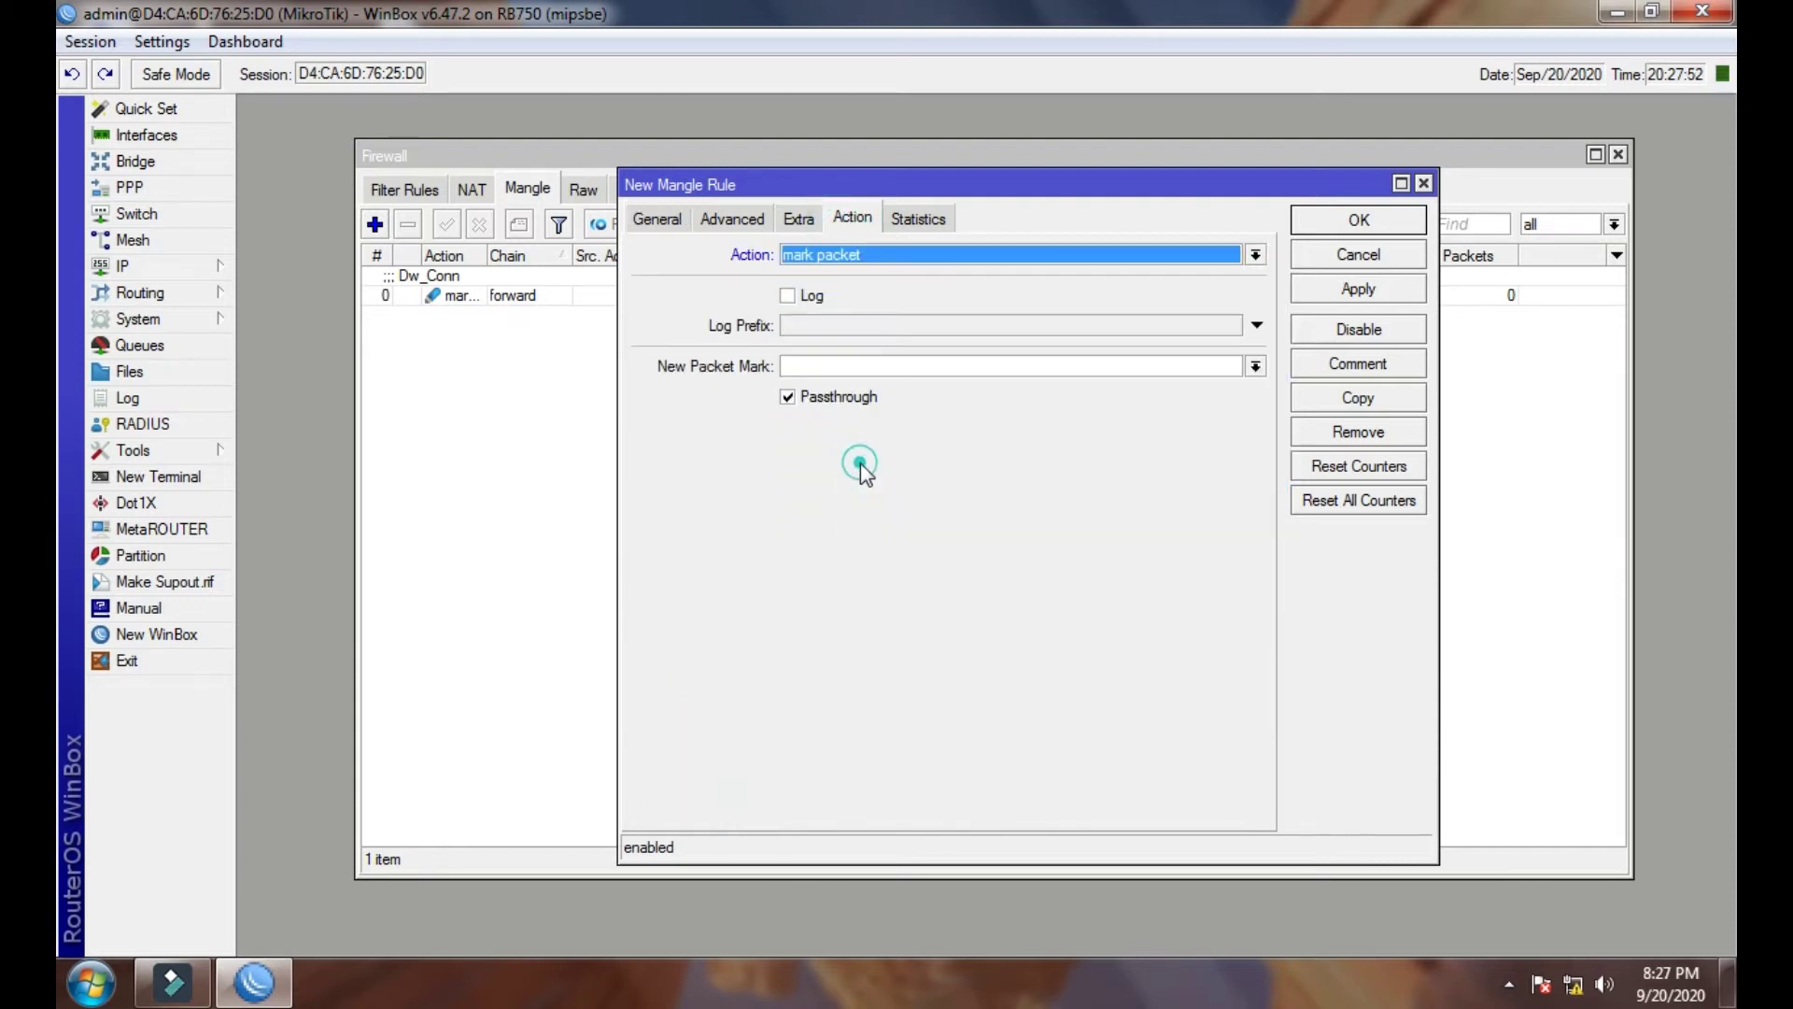
{"action": "left_click", "coordinate": [871, 365]}
{"action": "type", "text": "Dw"}
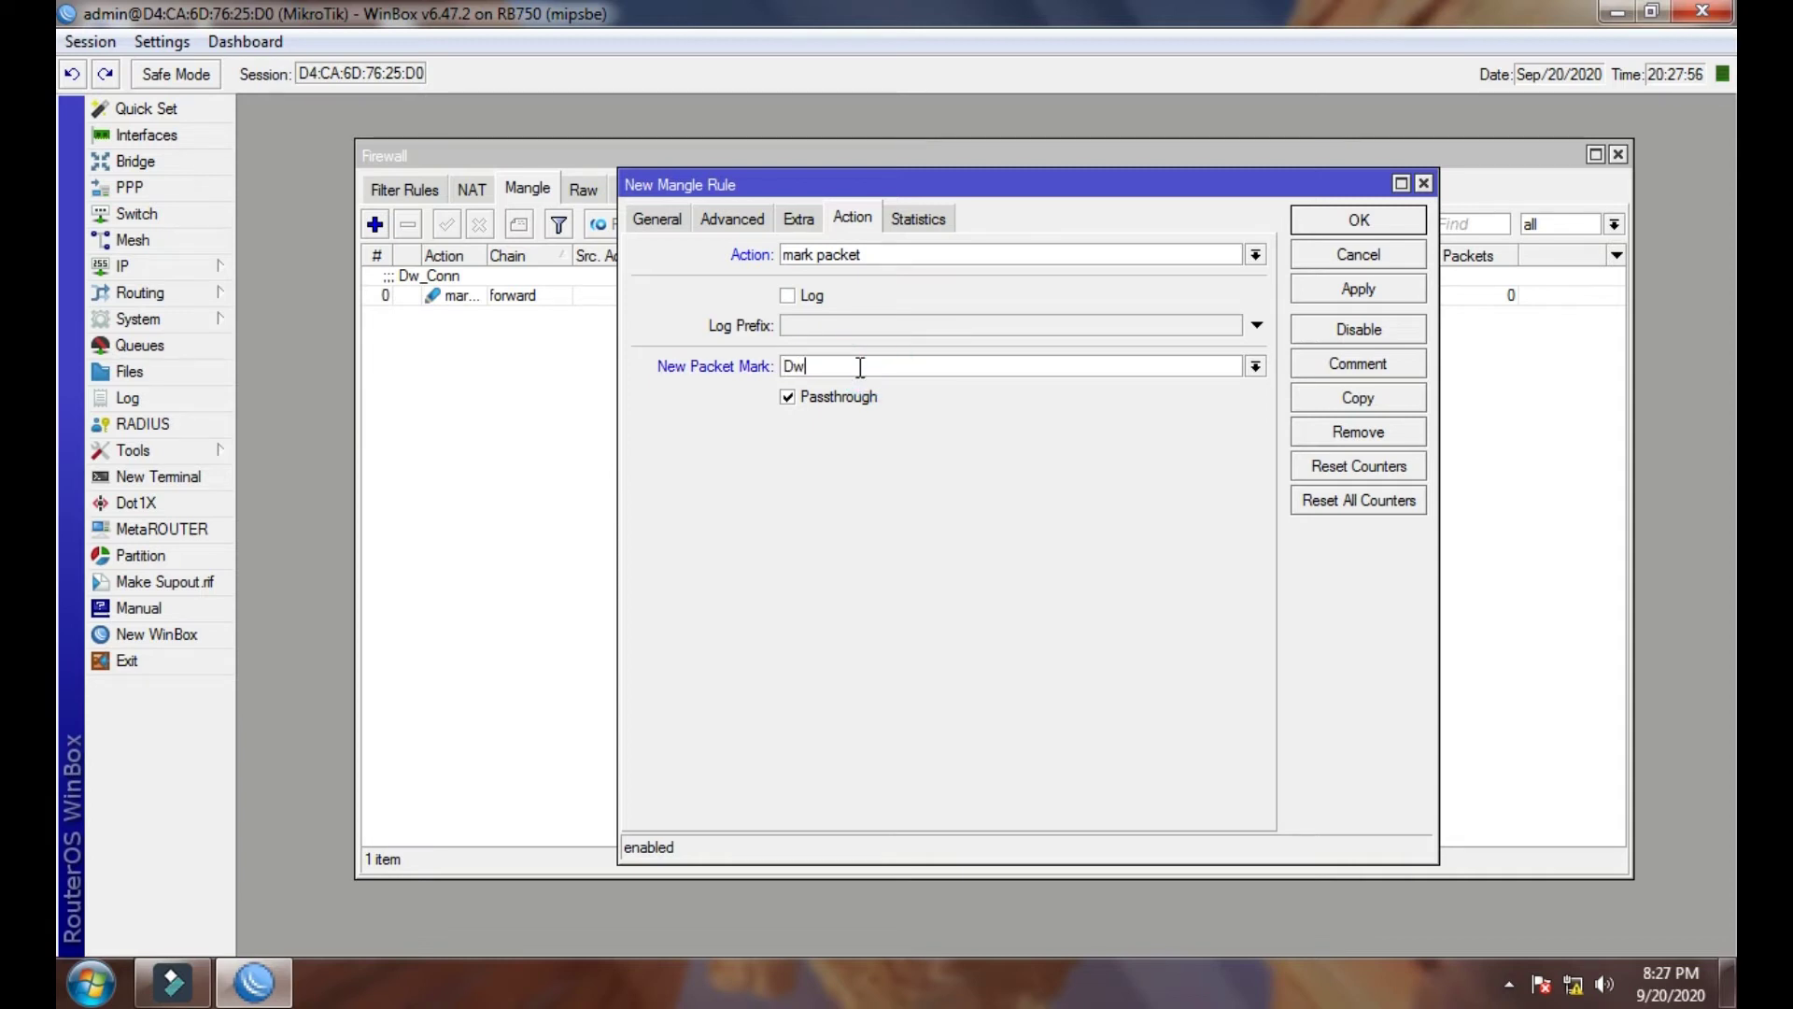
{"action": "type", "text": "_Pk"}
{"action": "left_click_drag", "start_coordinate": [859, 367], "coordinate": [780, 366]}
{"action": "right_click", "coordinate": [786, 363]}
{"action": "left_click", "coordinate": [818, 409]}
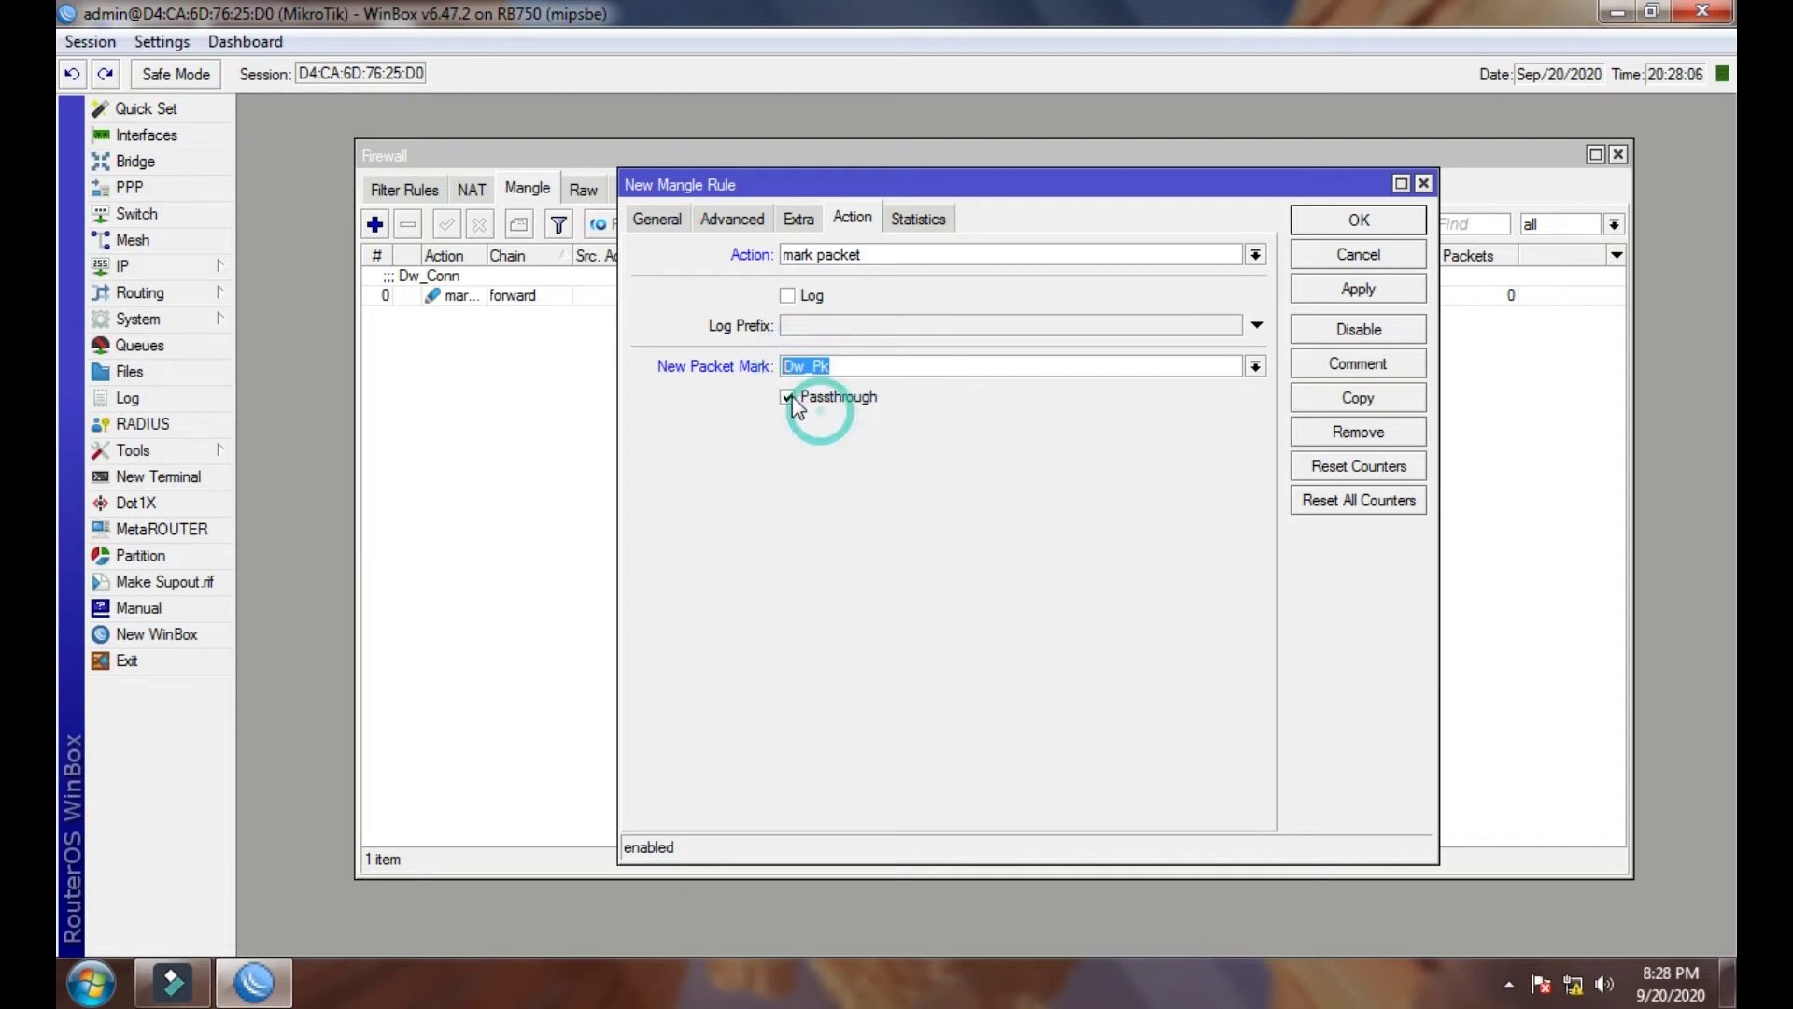
{"action": "left_click", "coordinate": [787, 399]}
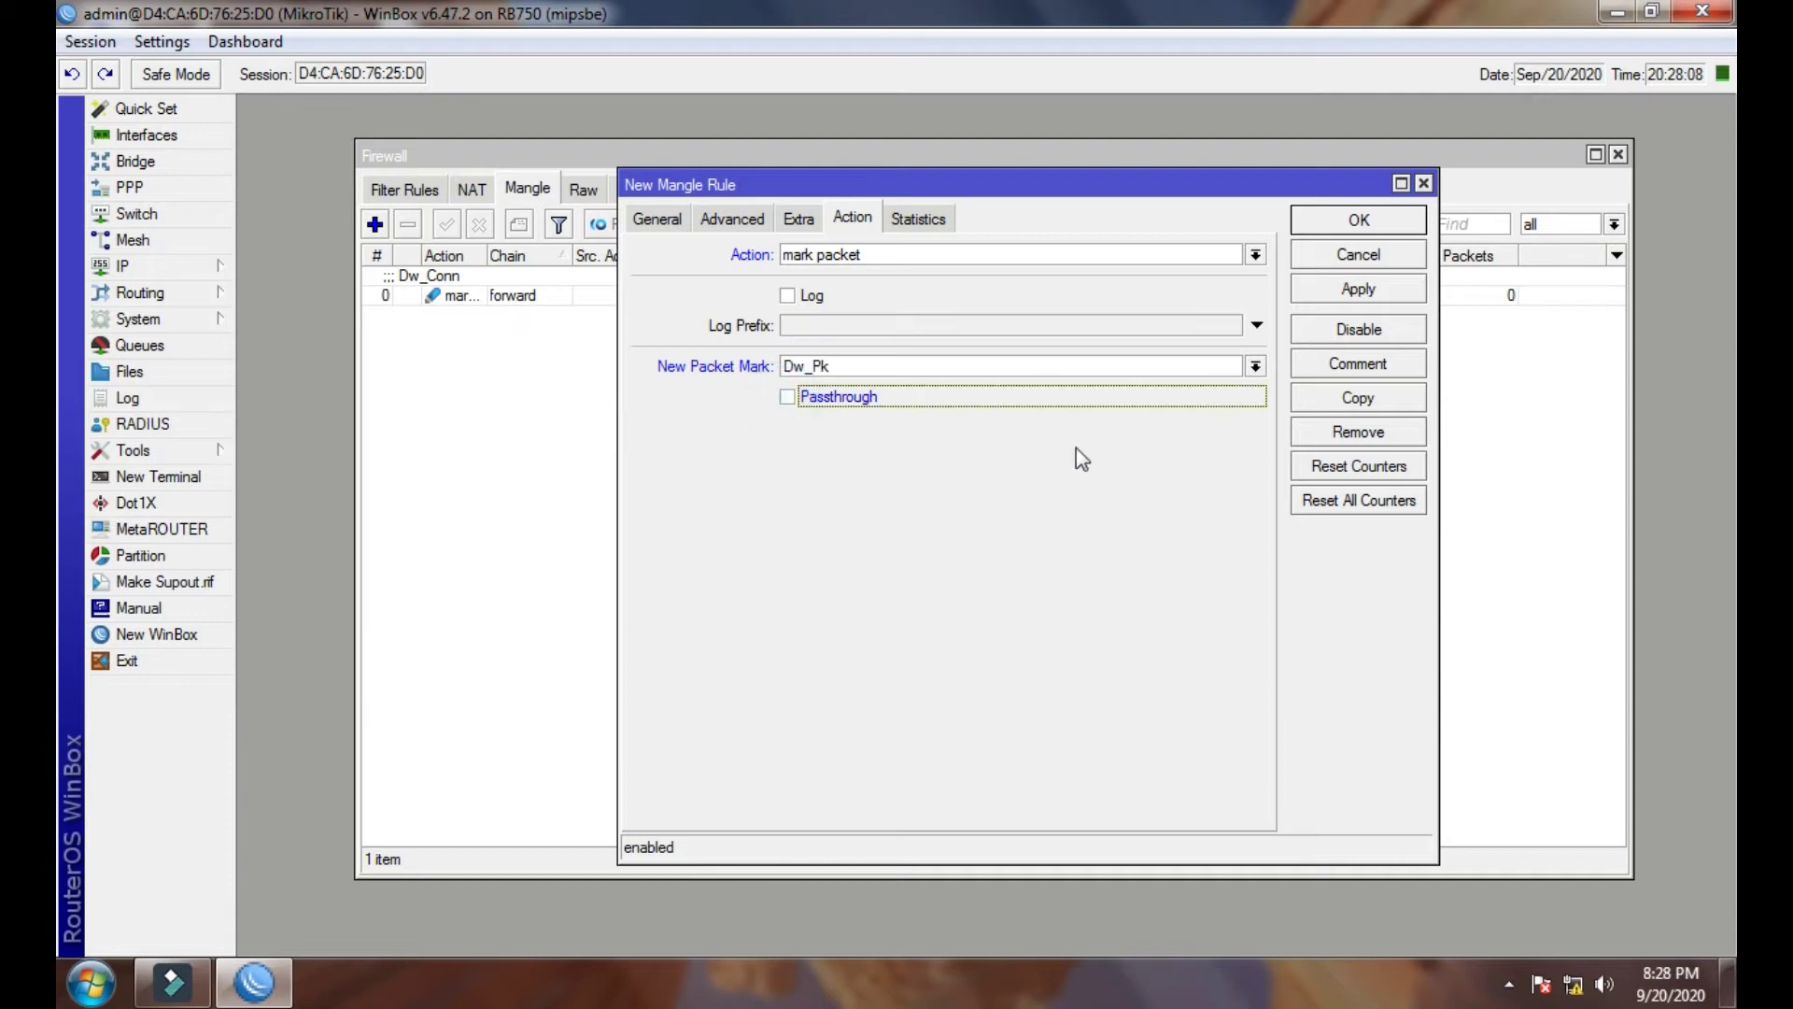
- Comment the rule Dw_Pk, apply and close it
{"action": "left_click", "coordinate": [1351, 366]}
{"action": "right_click", "coordinate": [973, 509]}
{"action": "left_click", "coordinate": [1030, 600]}
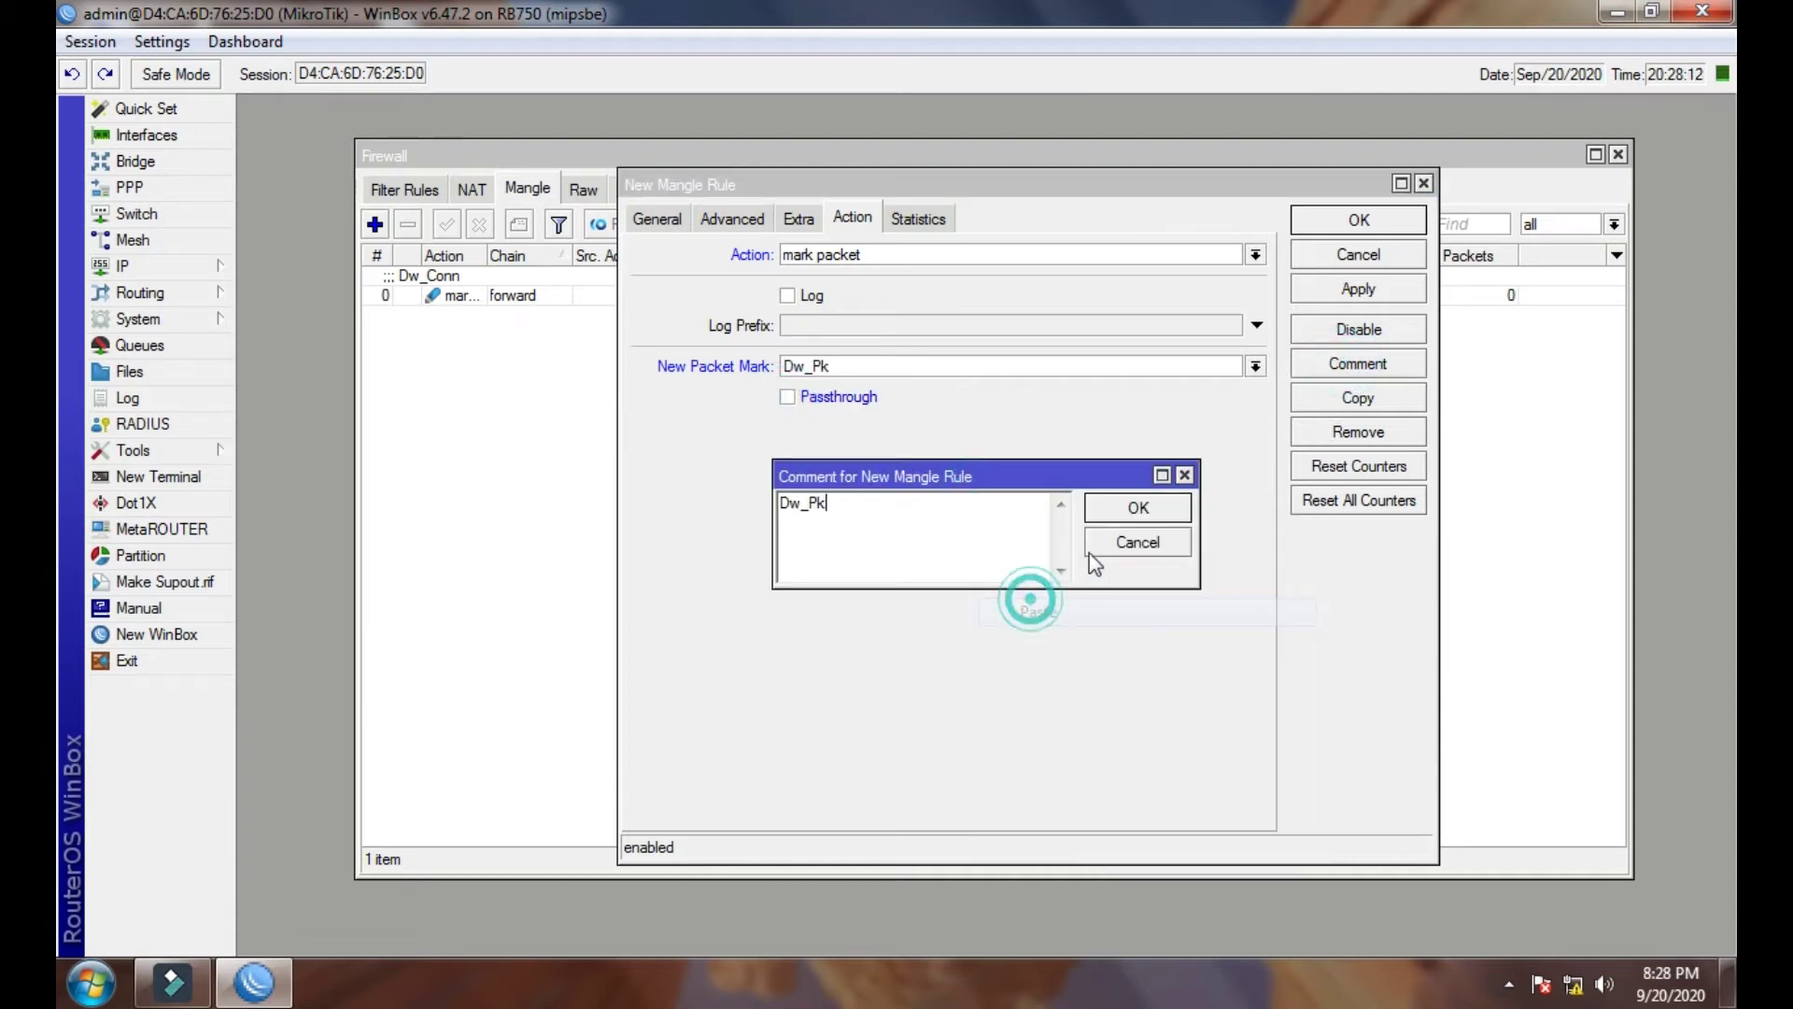
{"action": "left_click", "coordinate": [1135, 509]}
{"action": "left_click", "coordinate": [1369, 289]}
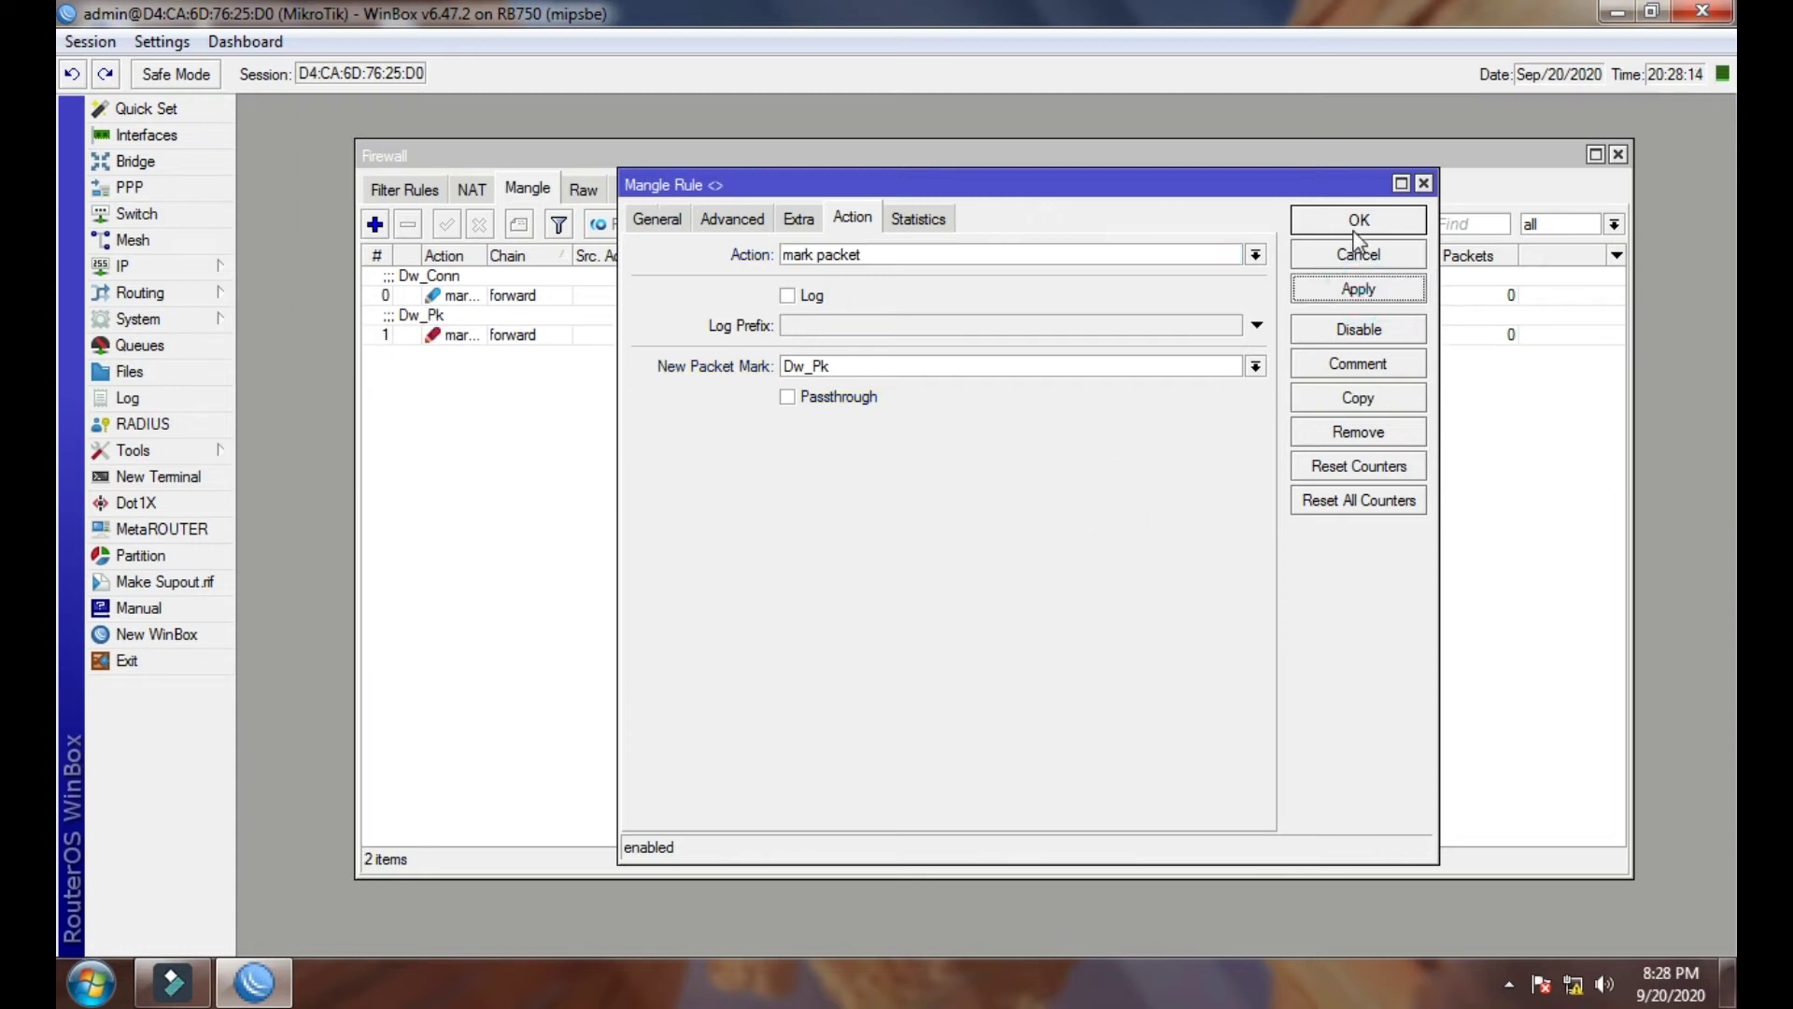
{"action": "left_click", "coordinate": [1356, 225]}
- Review the Dw_Conn and Dw_Pk rules in the Mangle list
{"action": "left_click", "coordinate": [457, 336]}
{"action": "left_click", "coordinate": [478, 291]}
{"action": "left_click", "coordinate": [458, 337]}
{"action": "left_click", "coordinate": [472, 293]}
{"action": "left_click", "coordinate": [448, 397]}
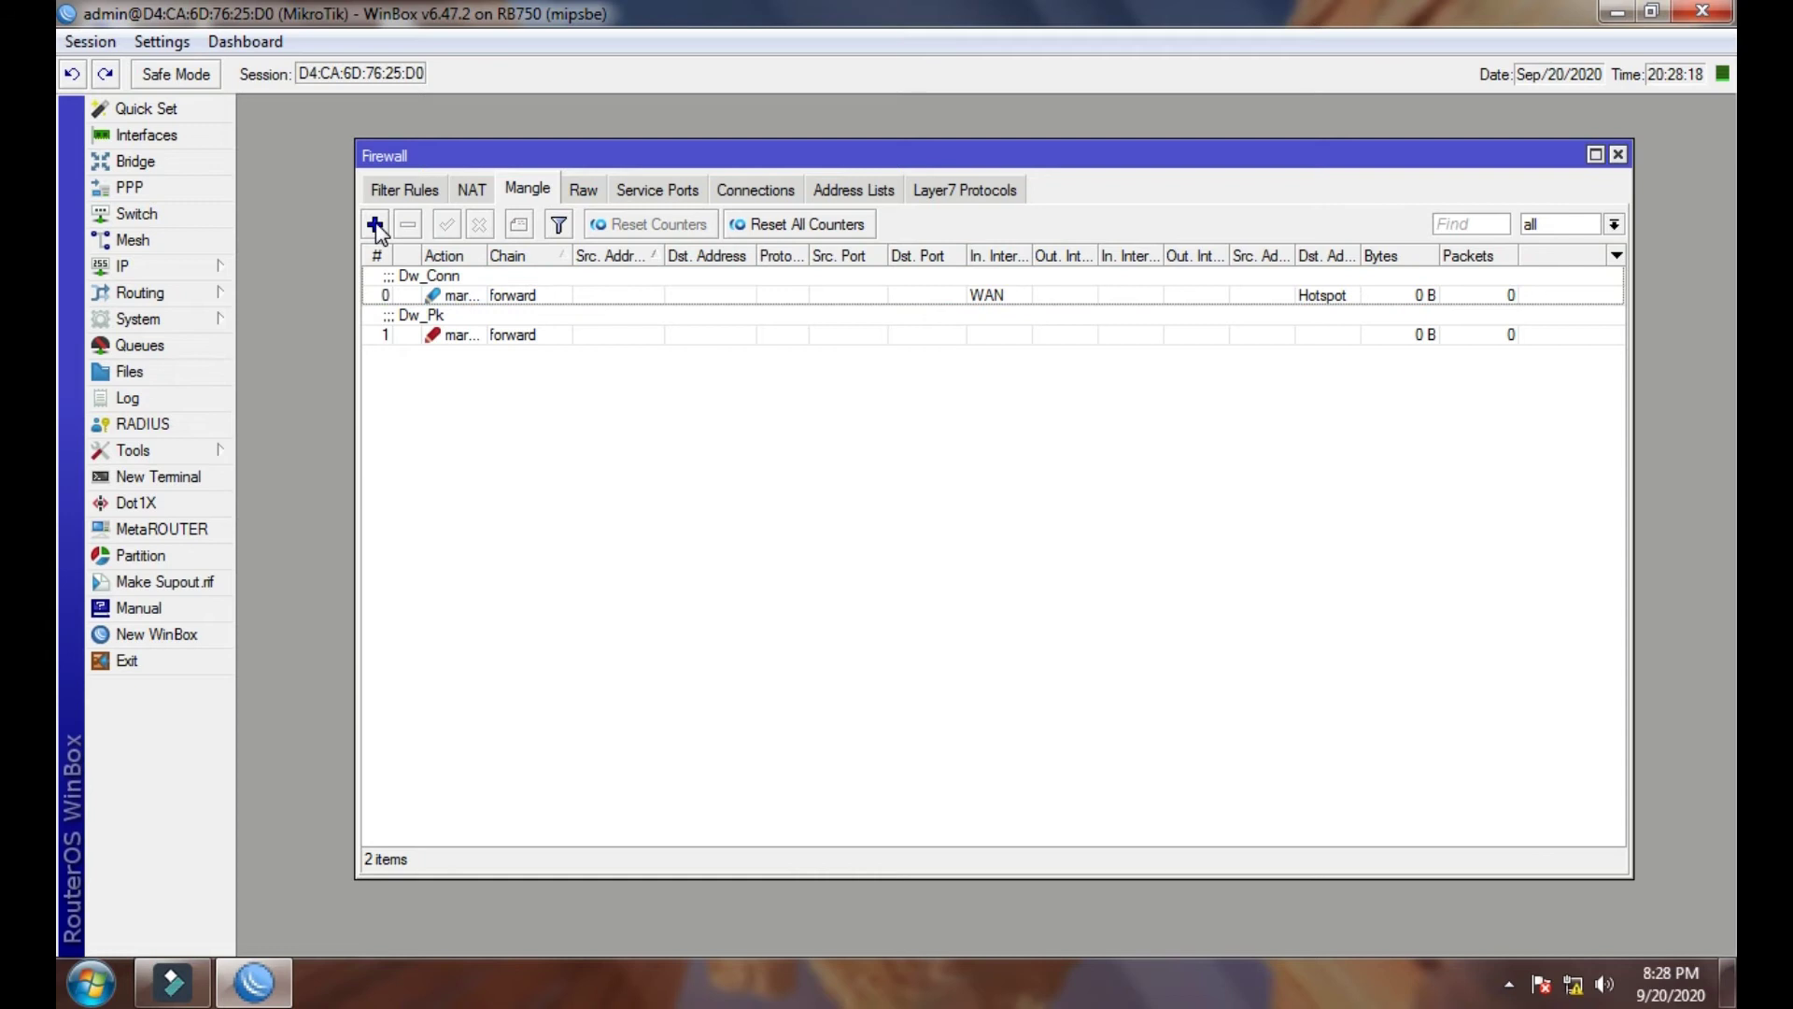
- Start a new prerouting mangle rule, discarding a trial connection mark condition
{"action": "left_click", "coordinate": [376, 225]}
{"action": "left_click", "coordinate": [657, 218]}
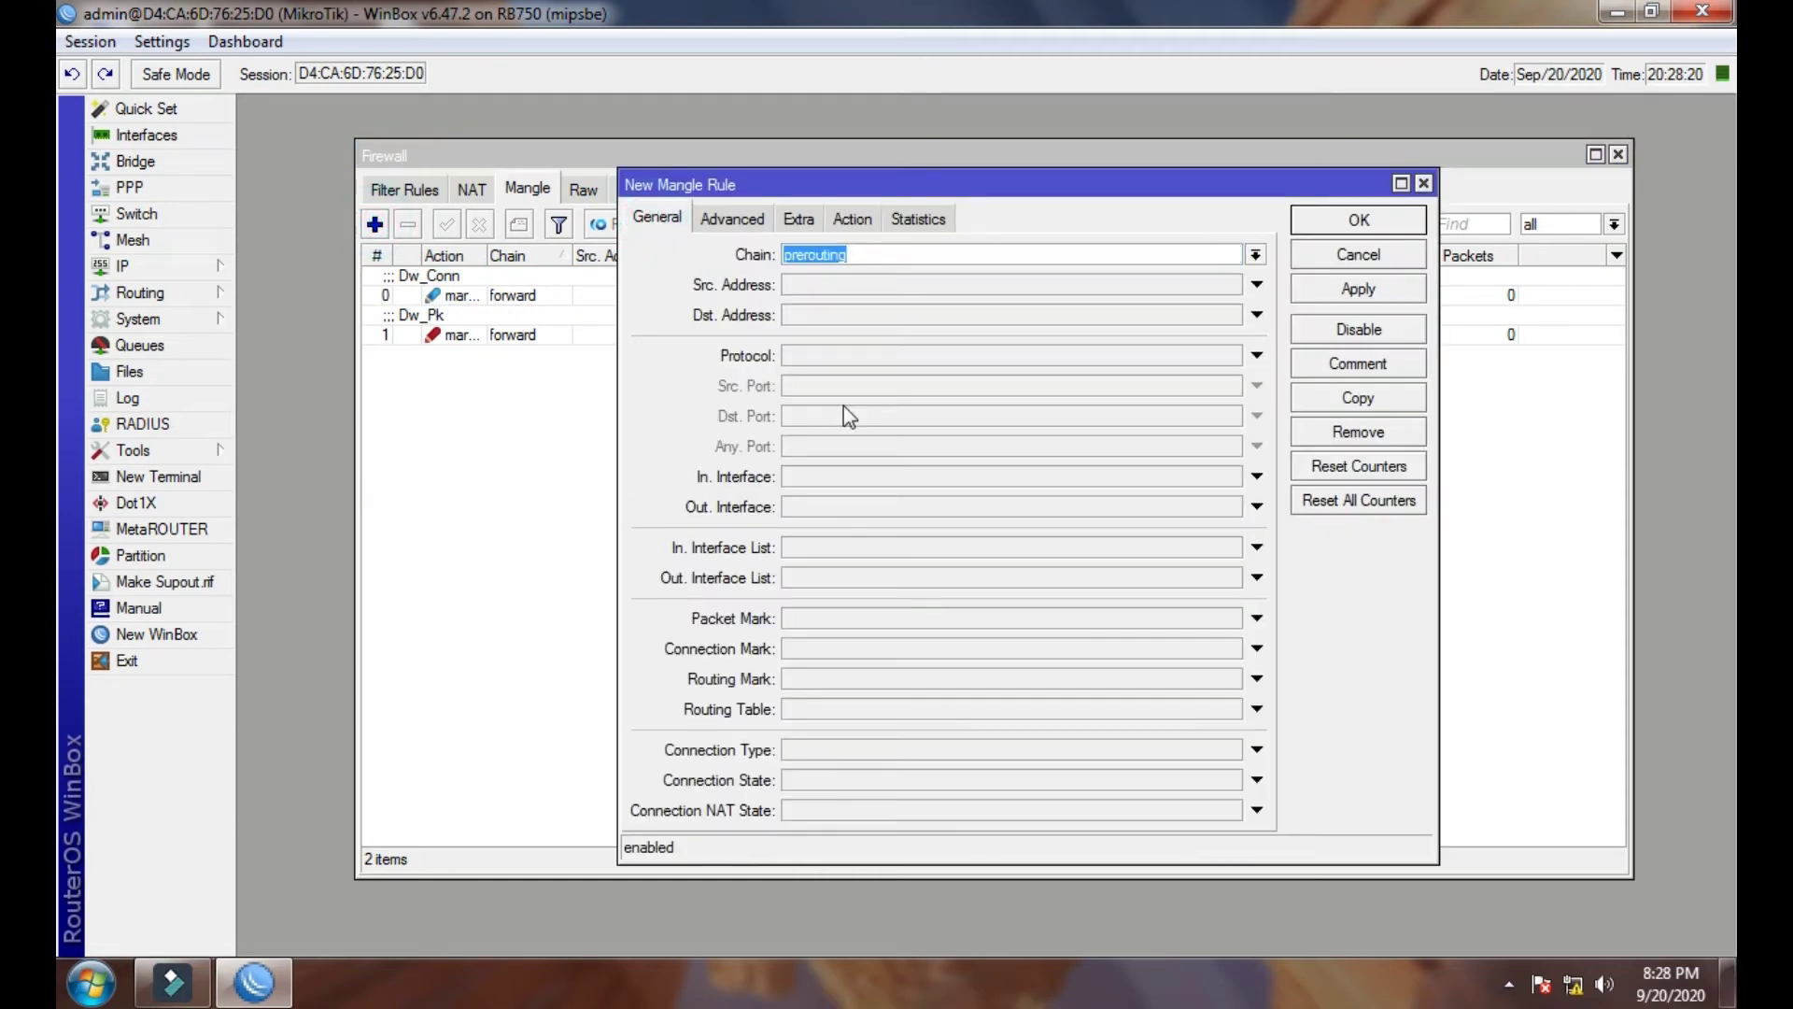
{"action": "left_click_drag", "start_coordinate": [884, 191], "coordinate": [834, 141]}
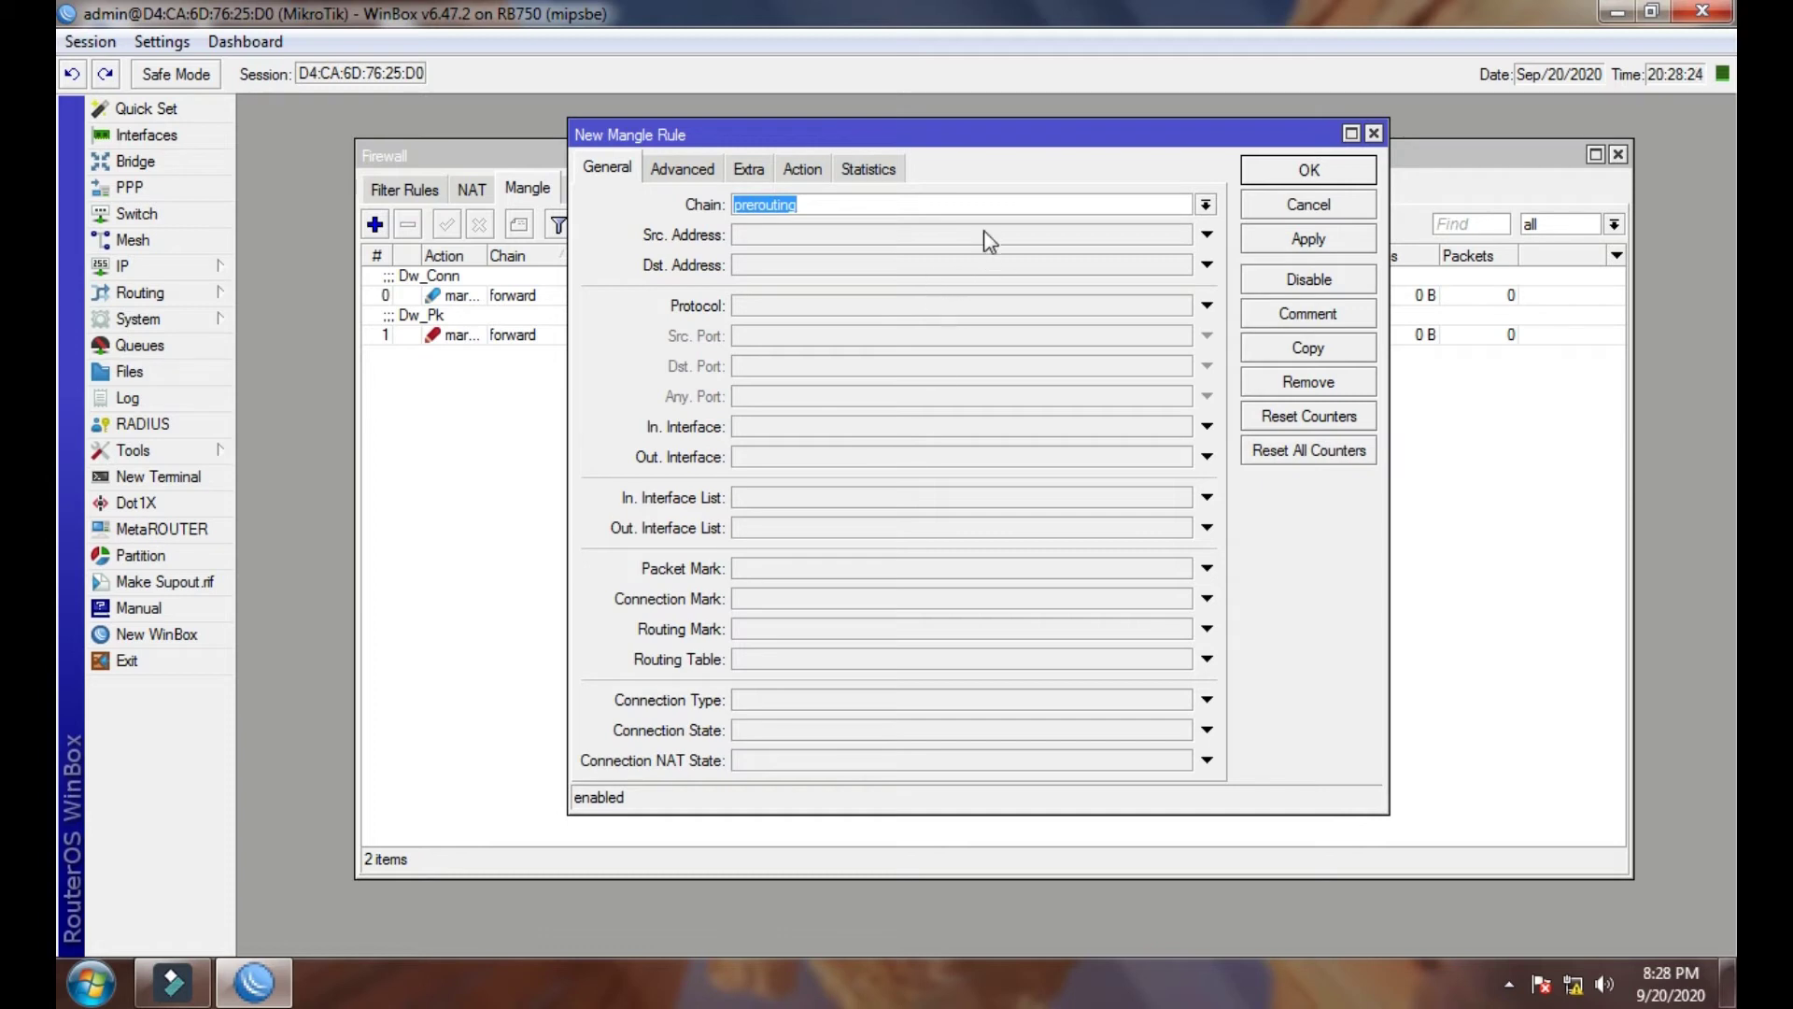
{"action": "left_click", "coordinate": [854, 203]}
{"action": "left_click", "coordinate": [794, 598]}
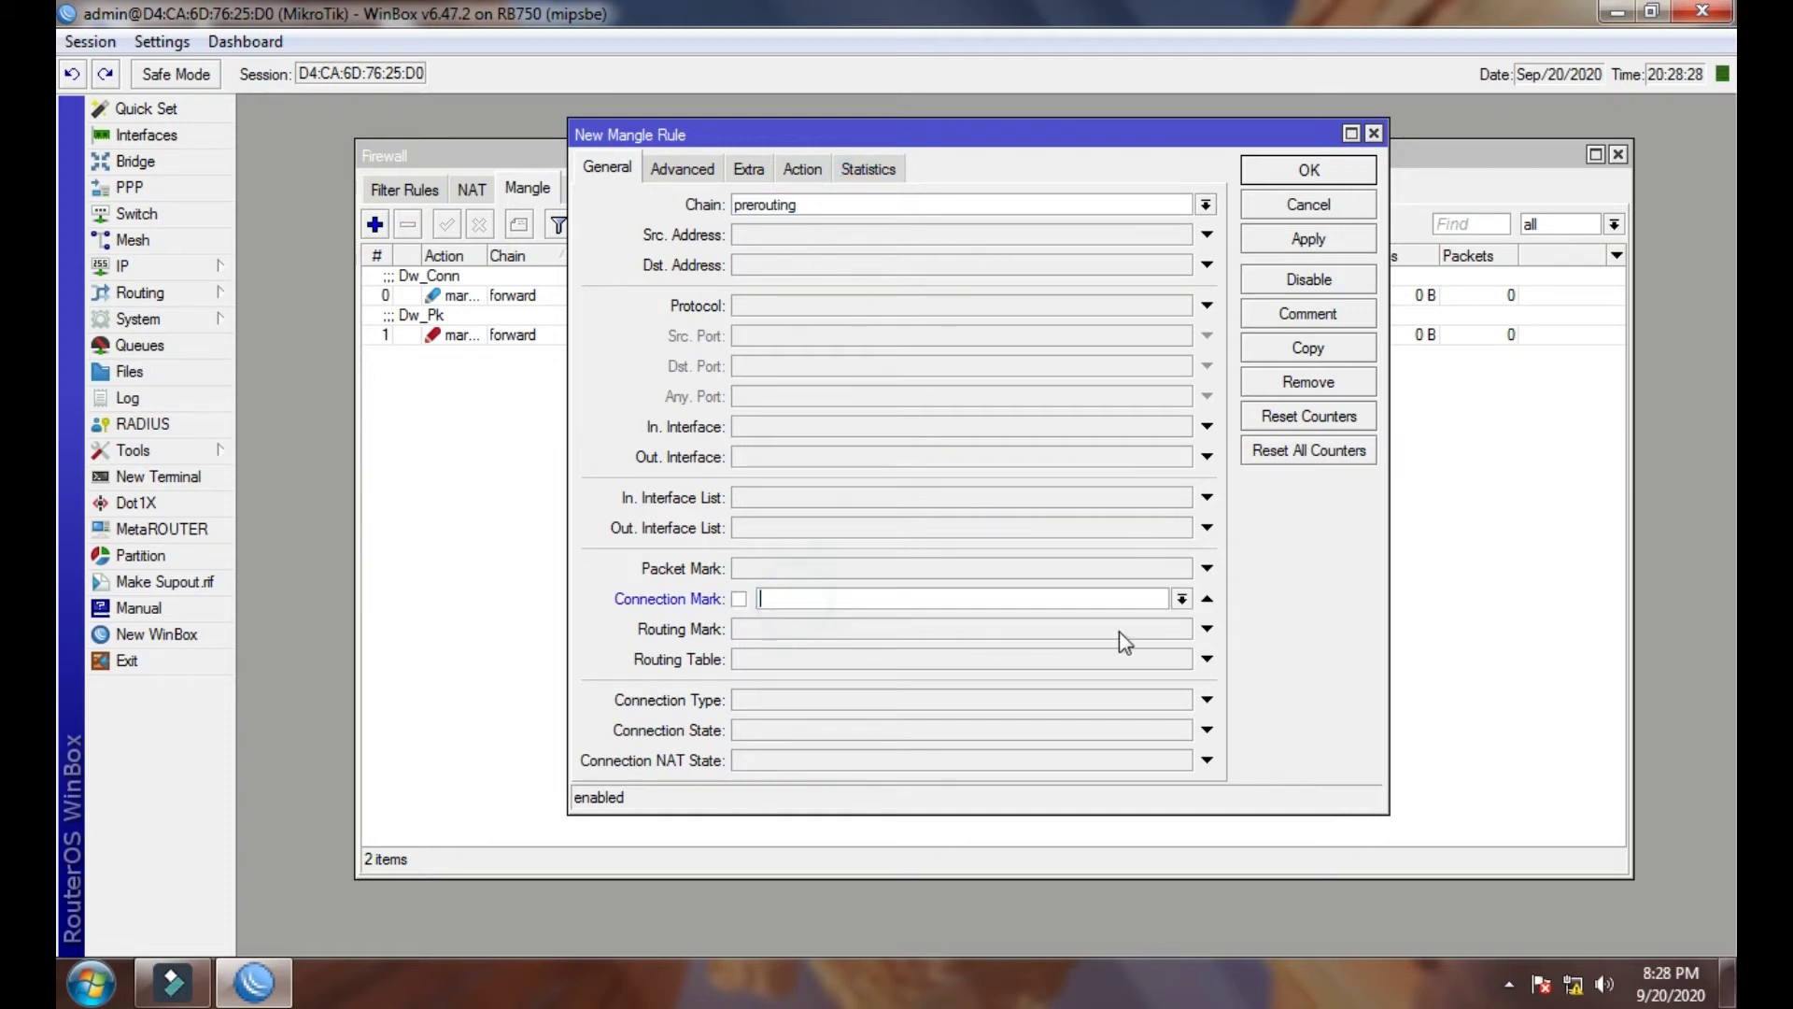
{"action": "left_click", "coordinate": [1181, 598]}
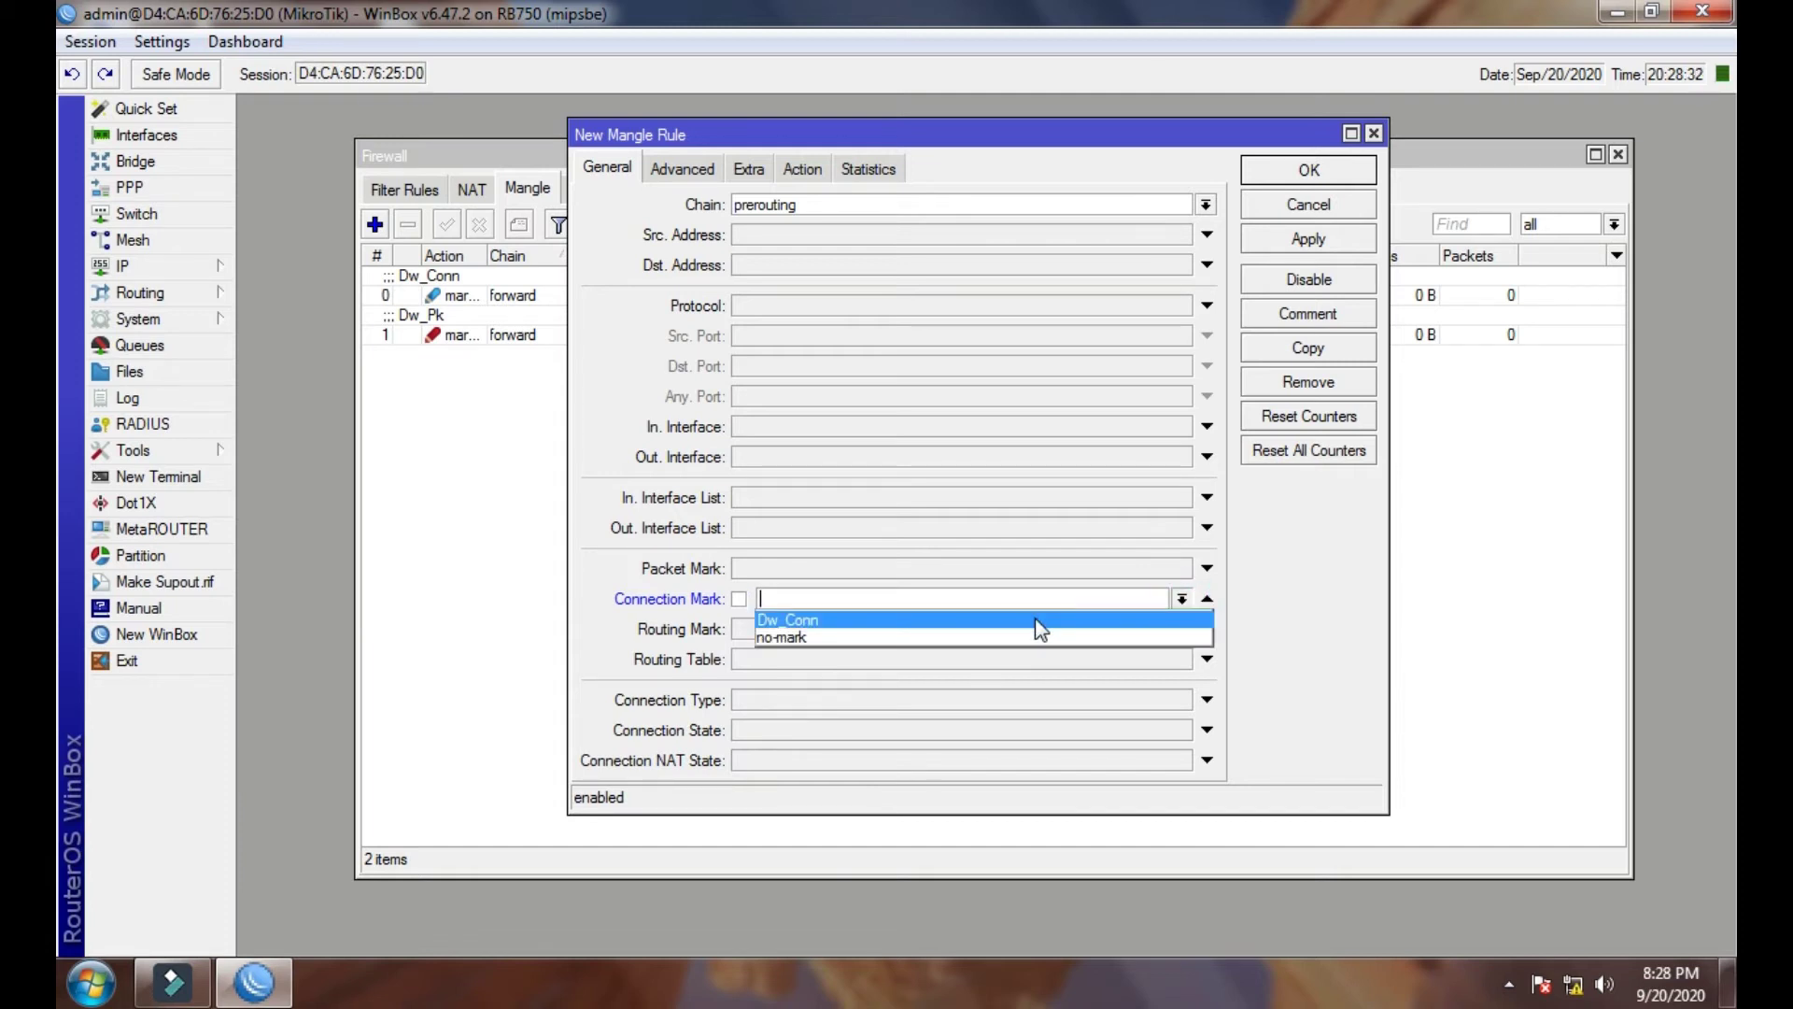
{"action": "left_click", "coordinate": [832, 431]}
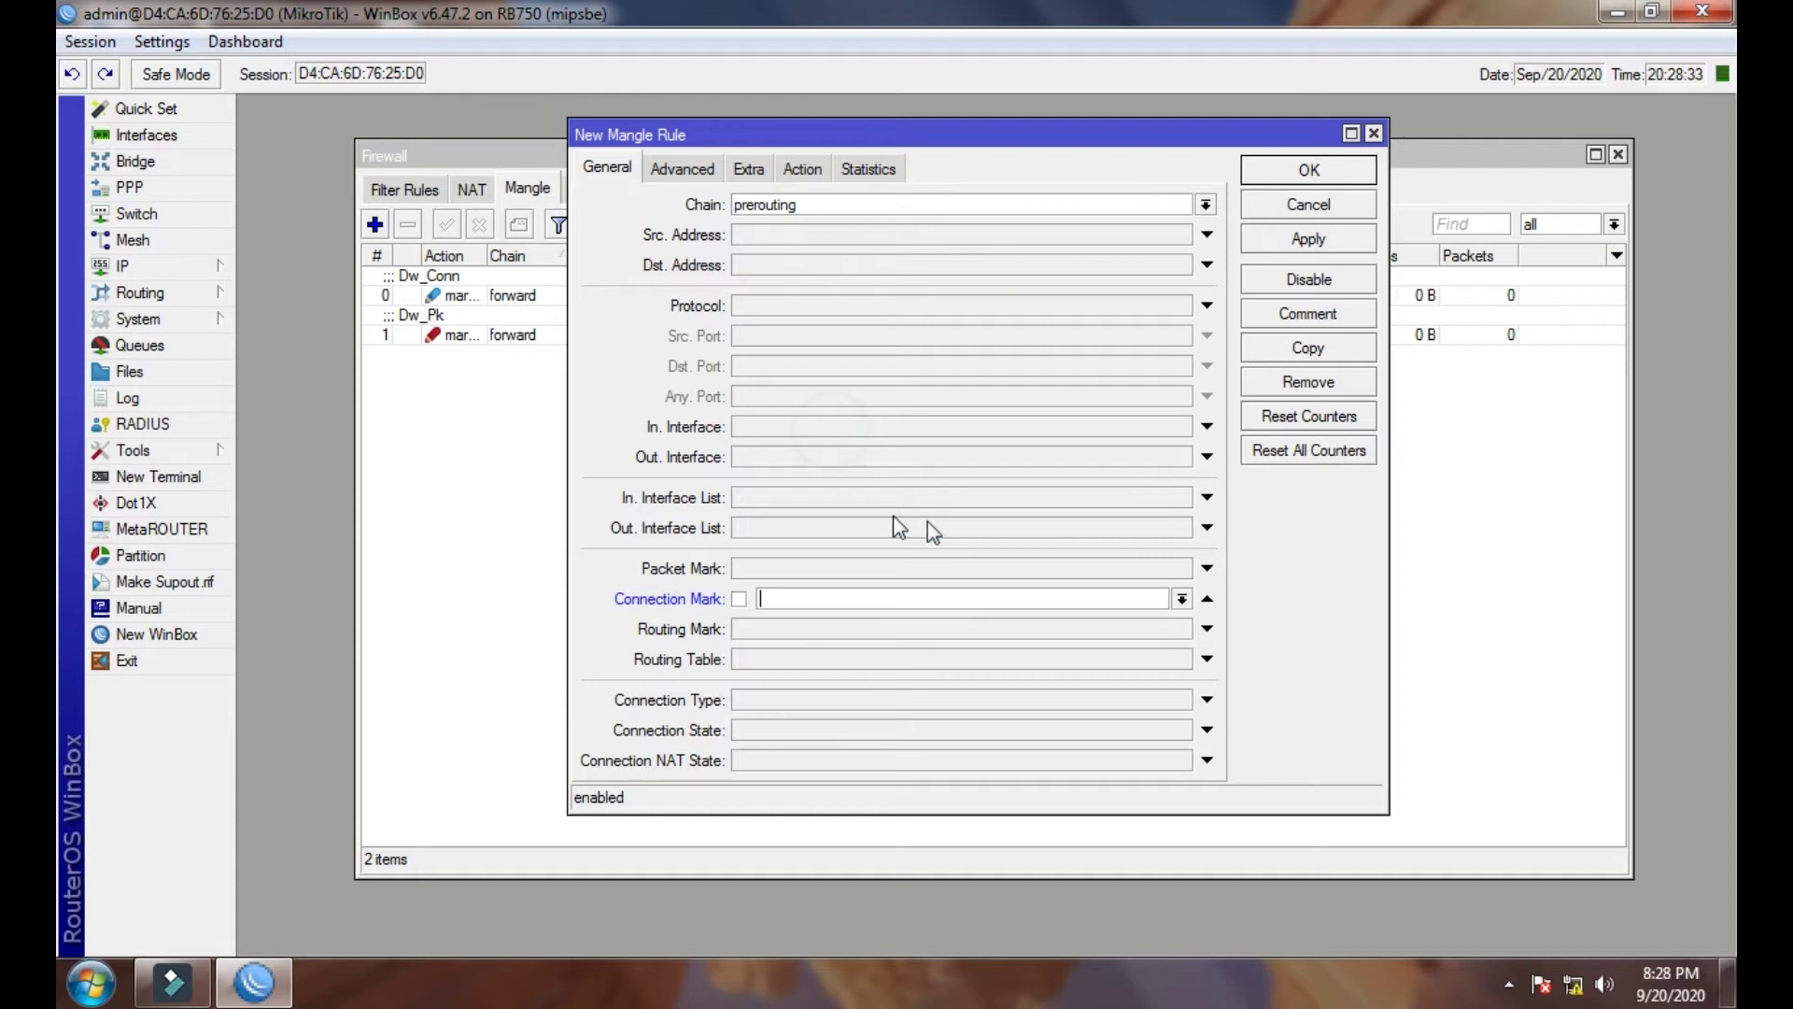
{"action": "left_click", "coordinate": [1208, 599]}
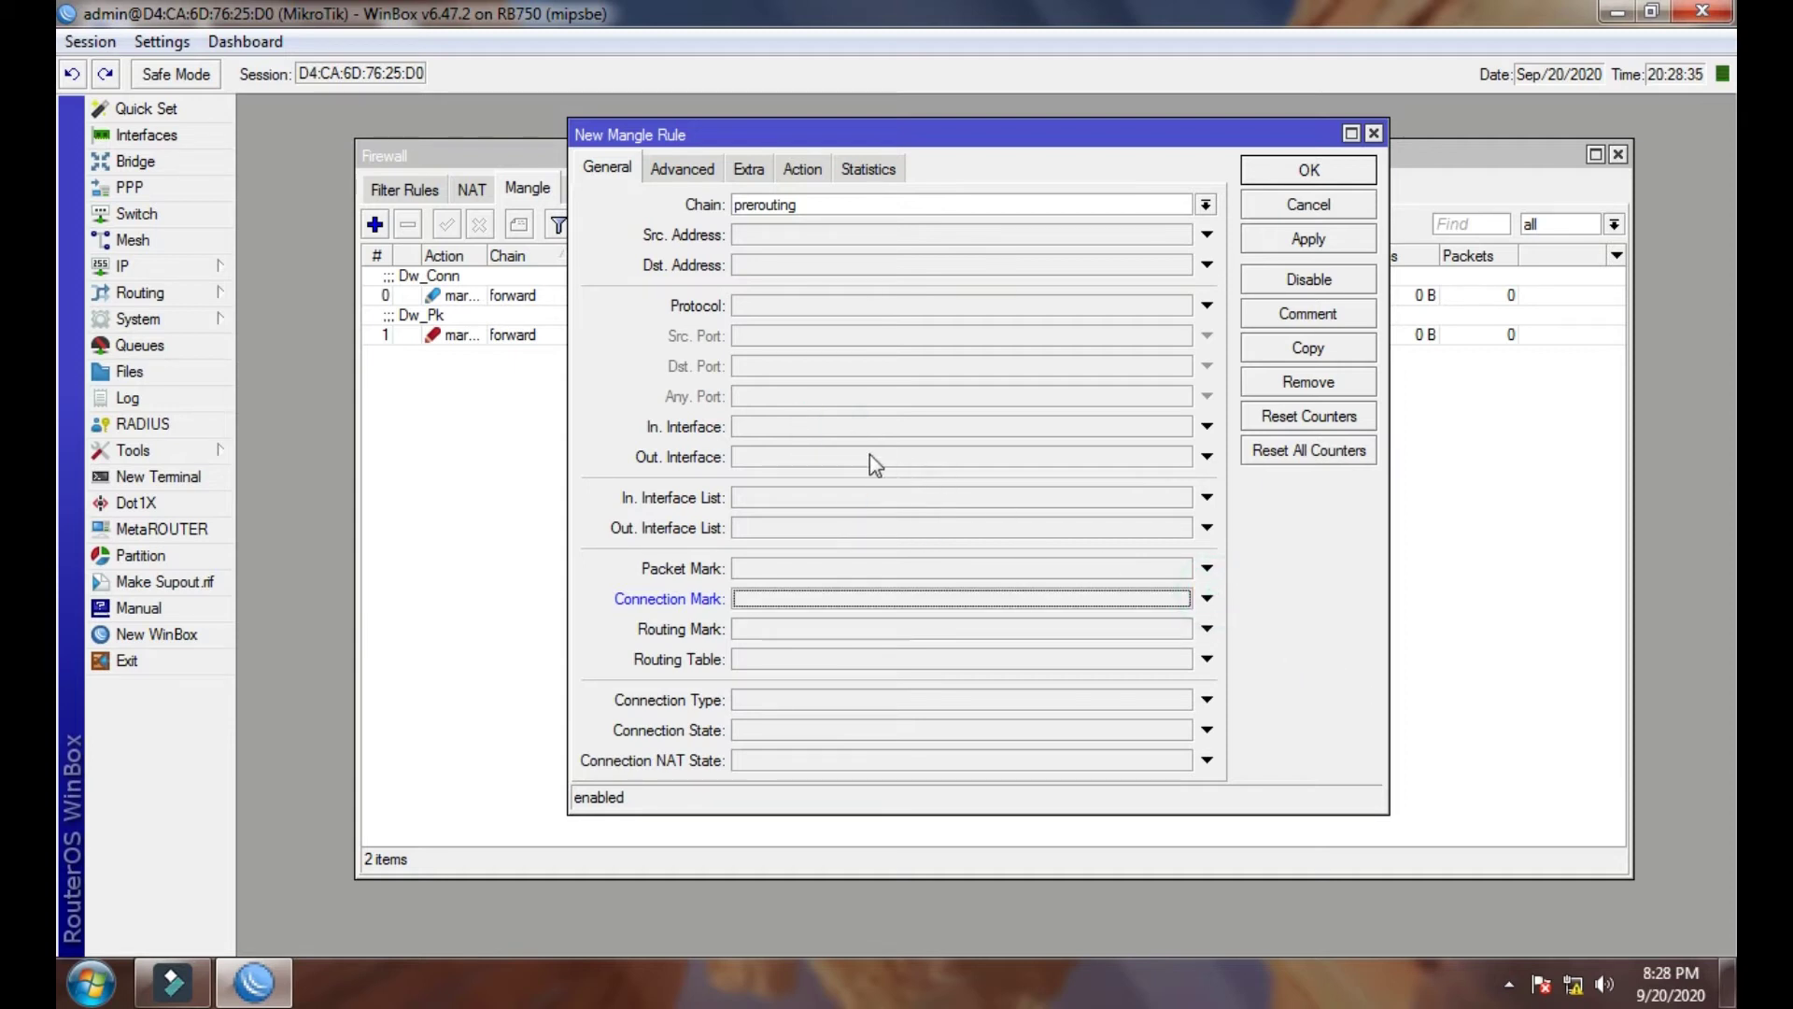
- Match In. Interface BRIDGE+LAN and Src. Address List Hotspot
{"action": "left_click", "coordinate": [845, 439]}
{"action": "left_click", "coordinate": [1028, 434]}
{"action": "left_click", "coordinate": [1028, 445]}
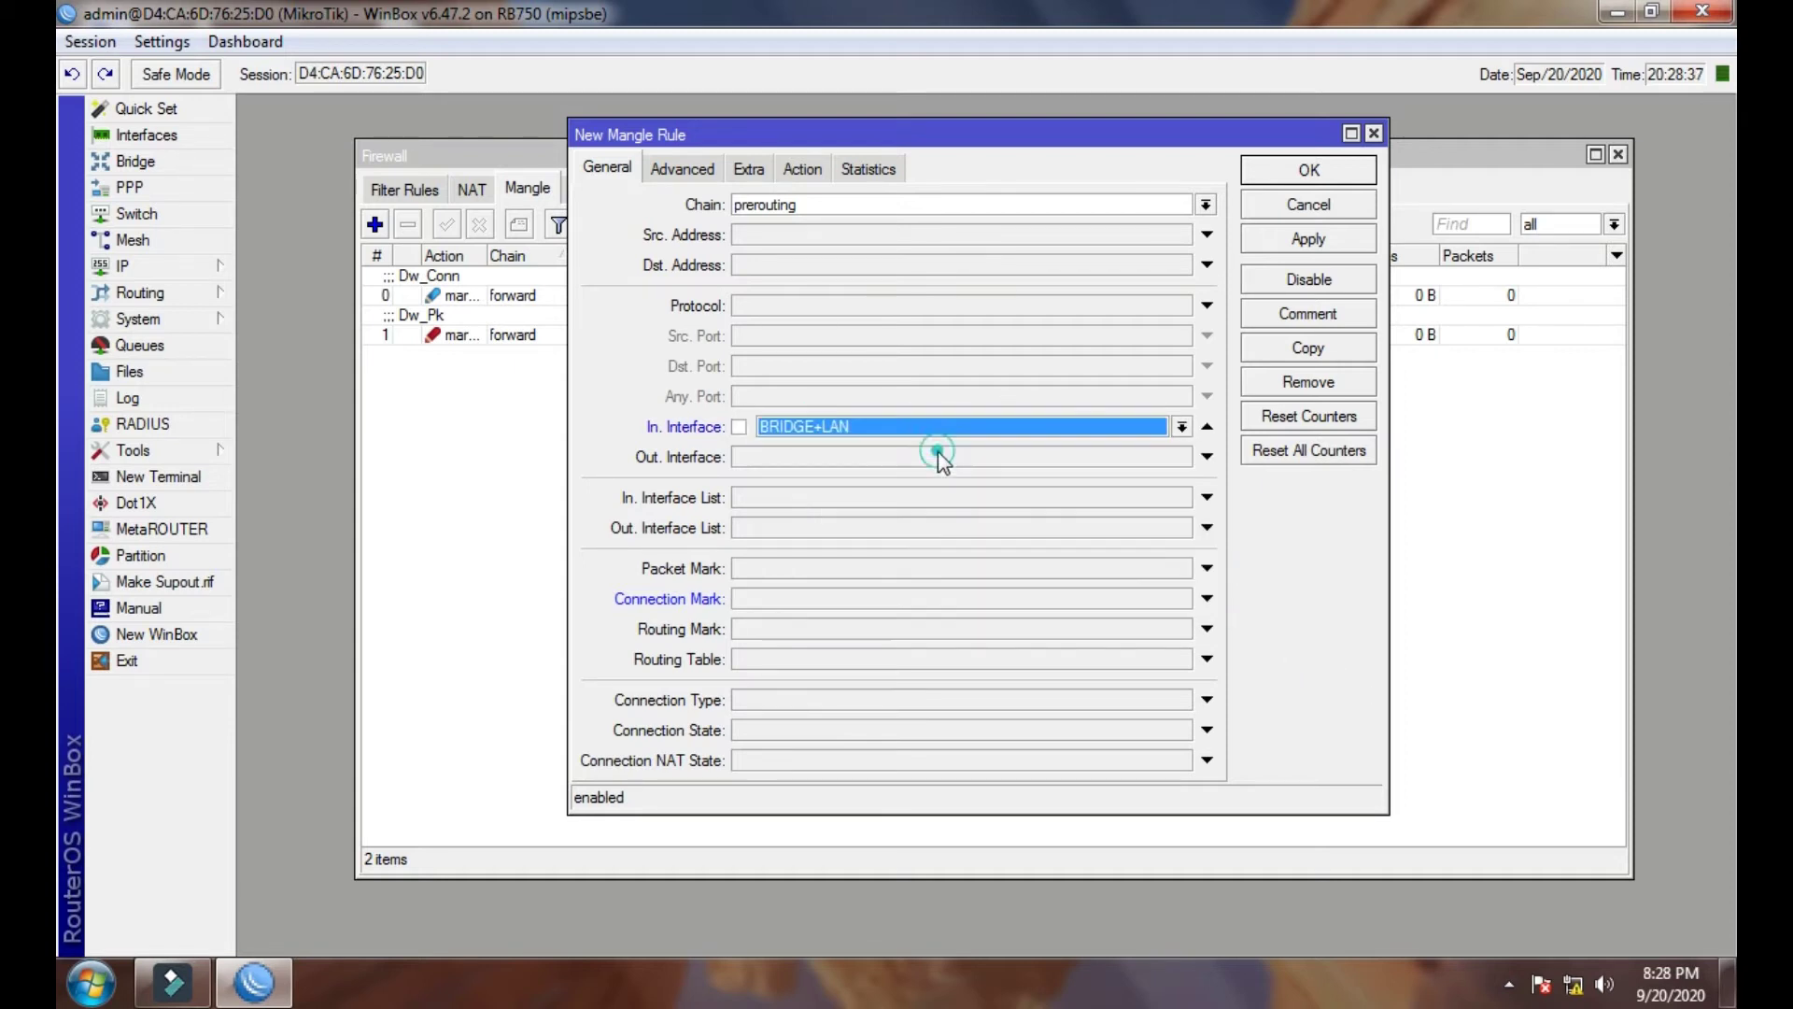
{"action": "left_click", "coordinate": [685, 171]}
{"action": "left_click", "coordinate": [804, 206]}
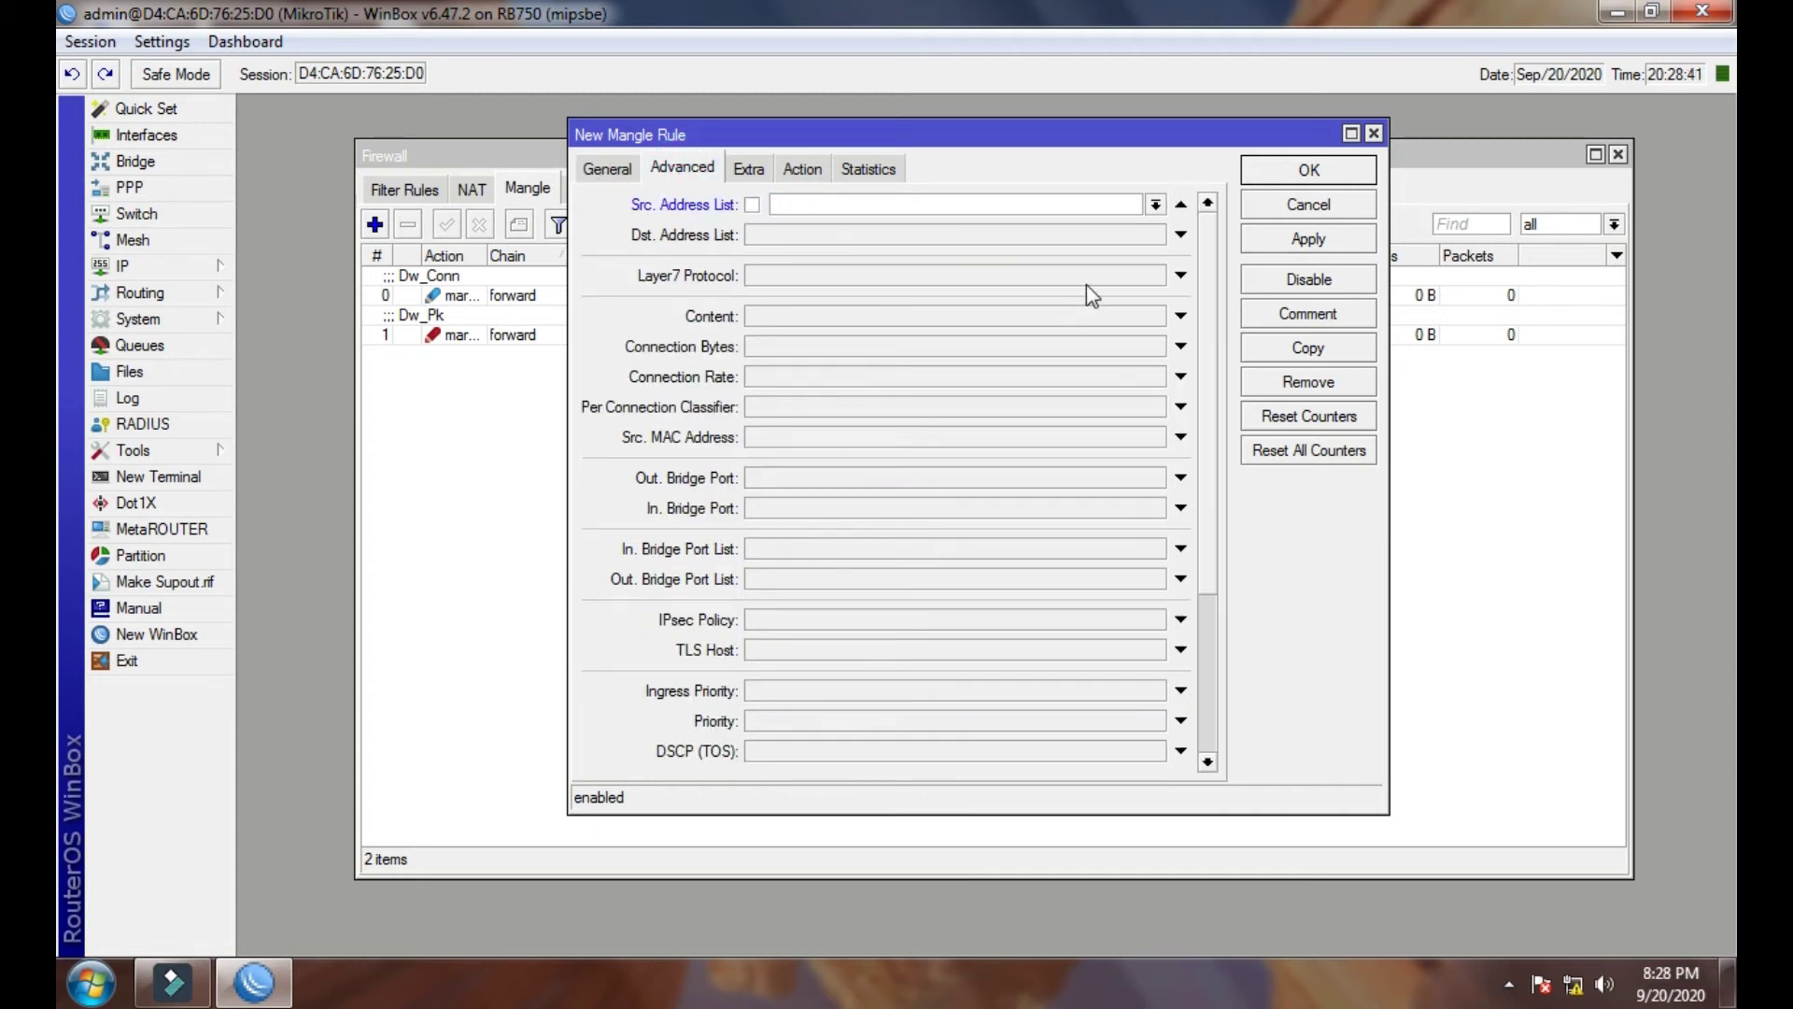
{"action": "left_click", "coordinate": [1156, 205]}
{"action": "left_click", "coordinate": [1055, 232]}
- Set the action to mark connection with new connection mark Up_Conn
{"action": "left_click", "coordinate": [801, 168]}
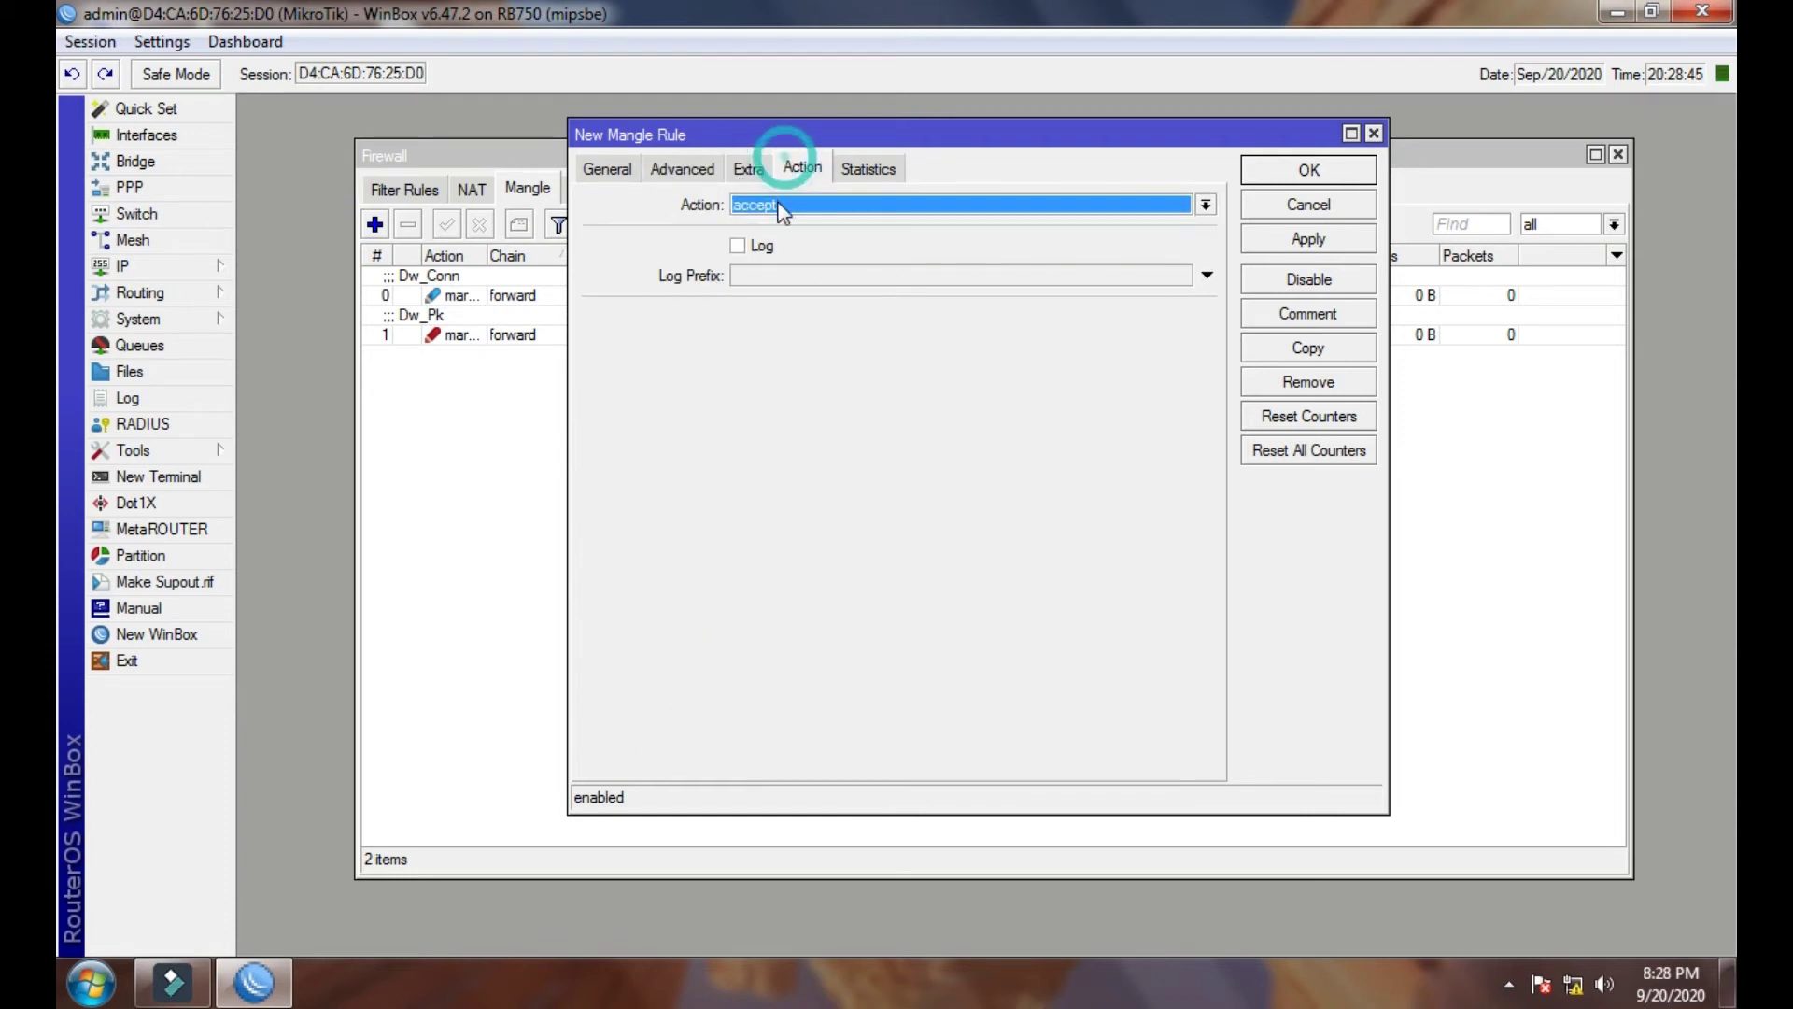
{"action": "left_click", "coordinate": [775, 204]}
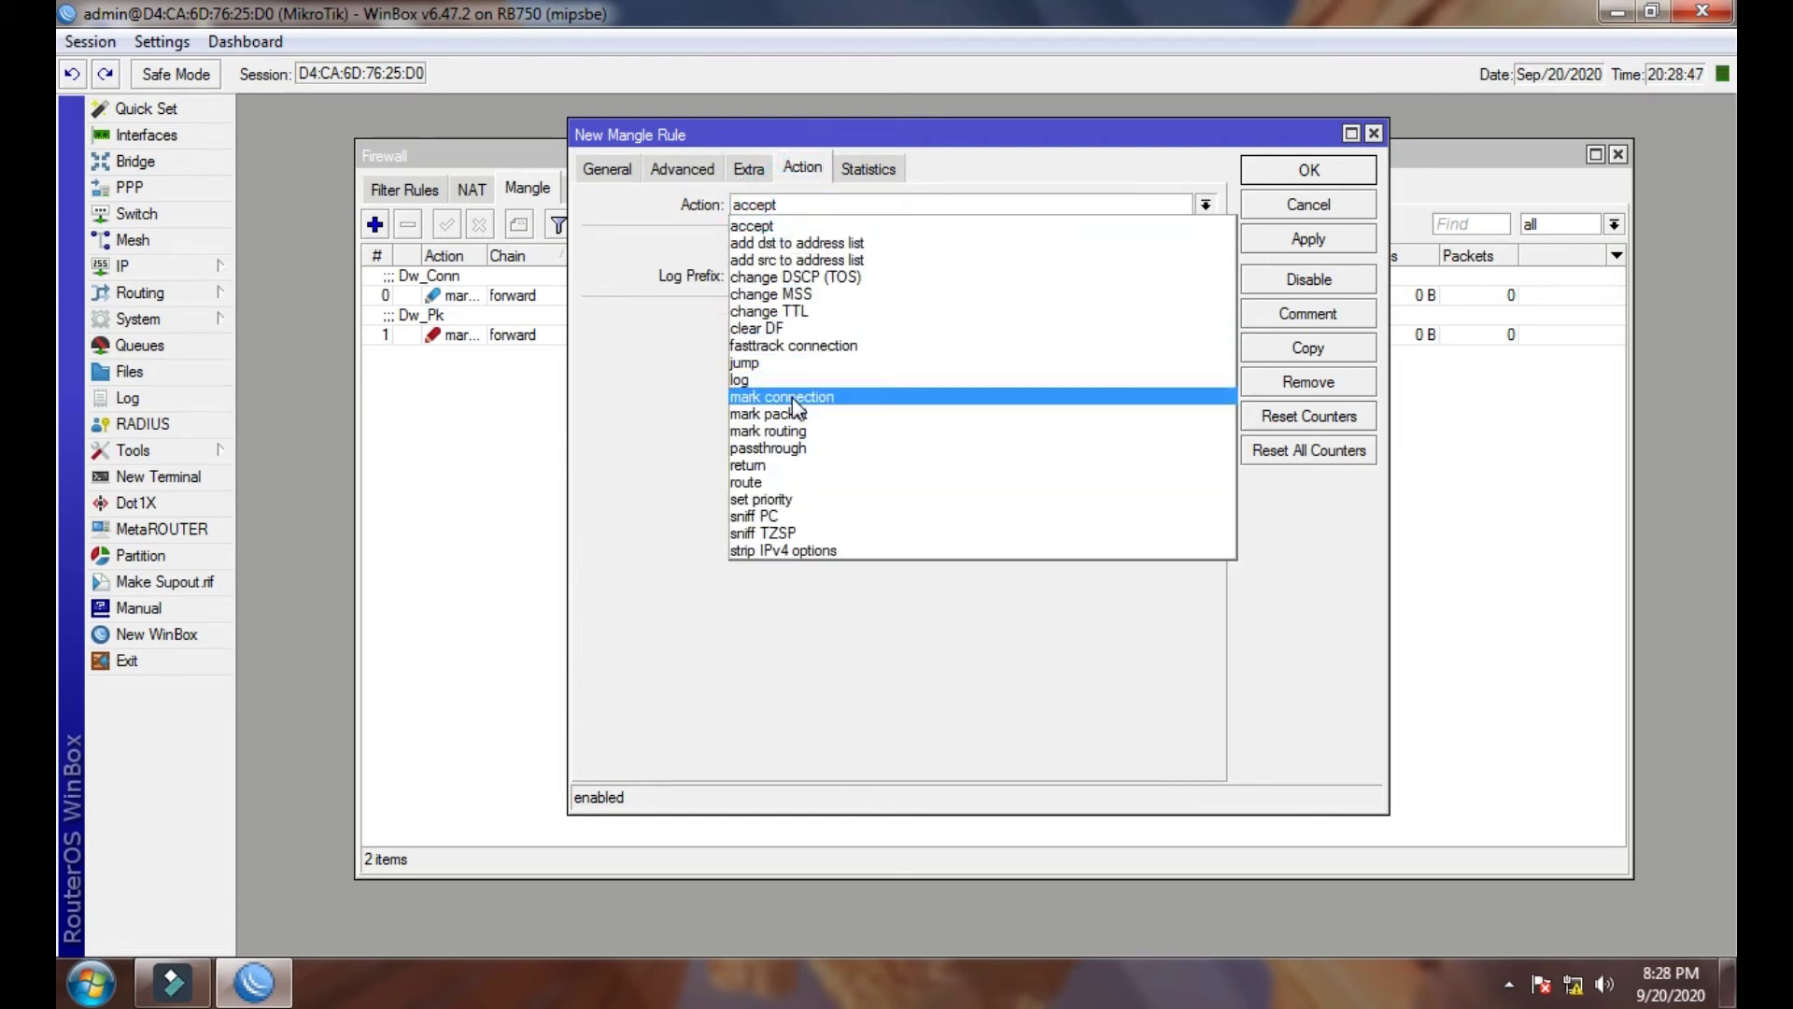
{"action": "left_click", "coordinate": [791, 396]}
{"action": "left_click", "coordinate": [800, 316]}
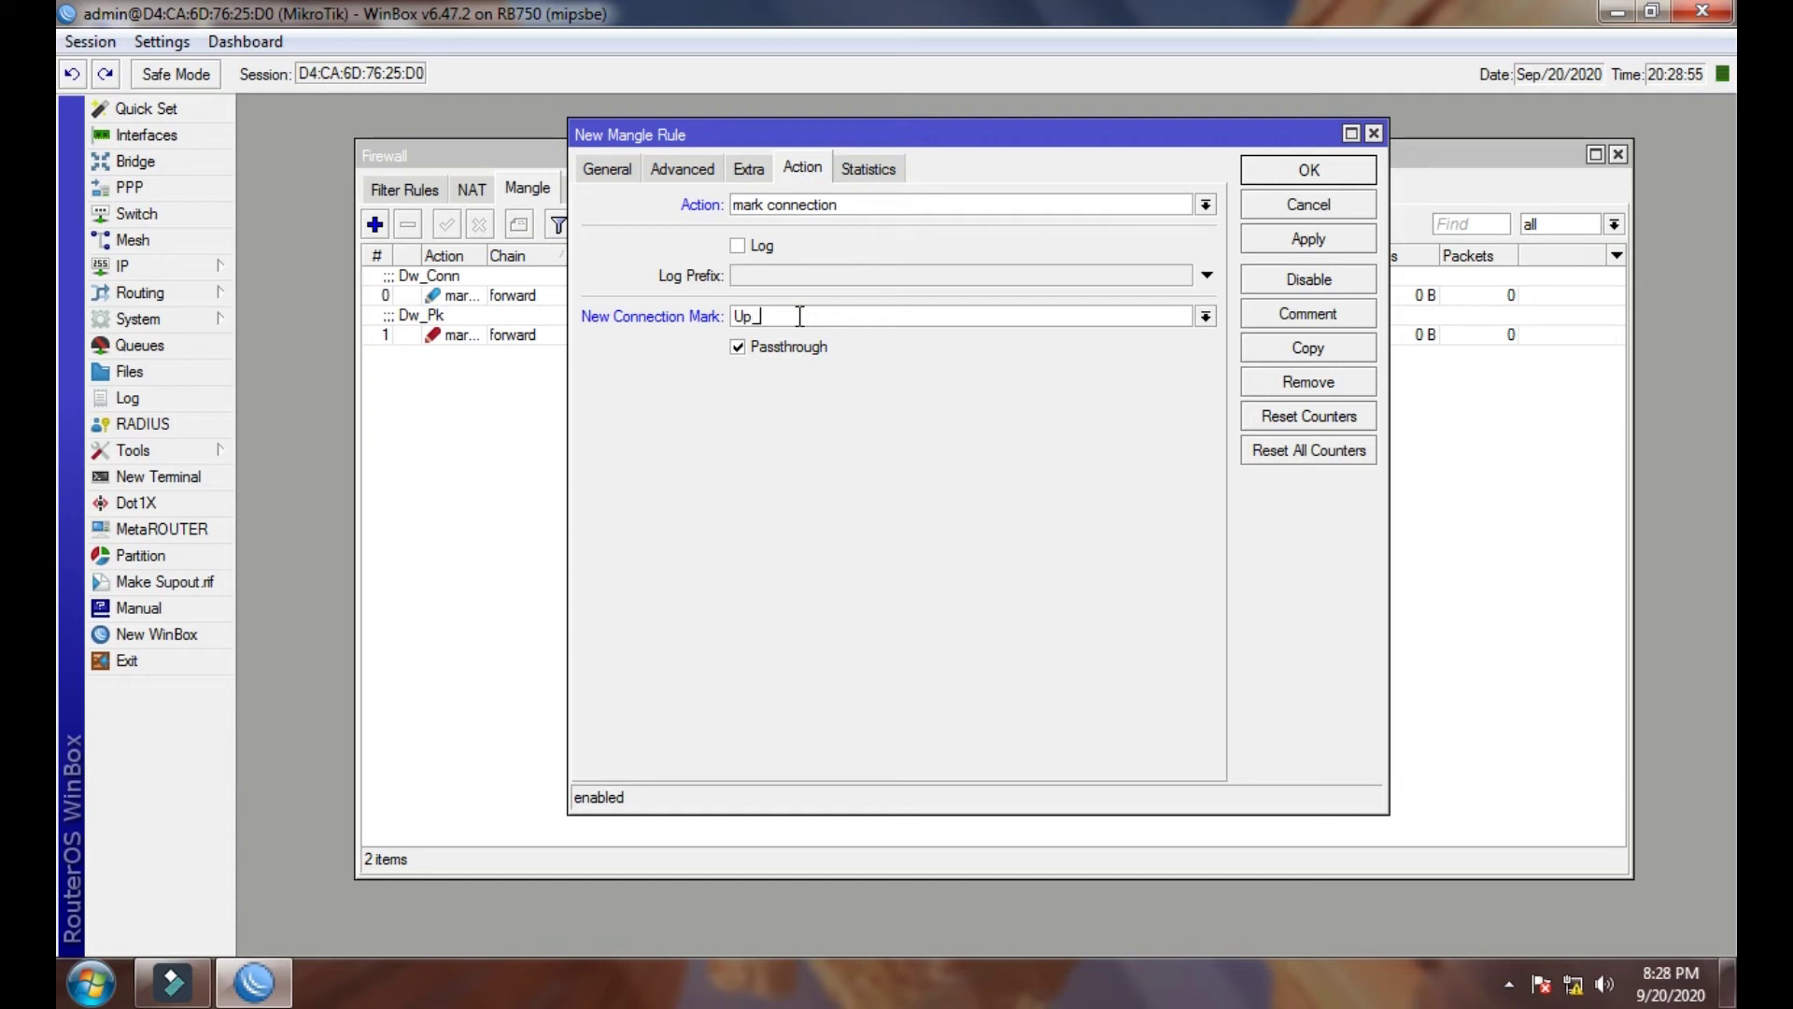
{"action": "type", "text": "nn"}
{"action": "double_click", "coordinate": [794, 317]}
{"action": "right_click", "coordinate": [738, 322]}
{"action": "left_click", "coordinate": [792, 364]}
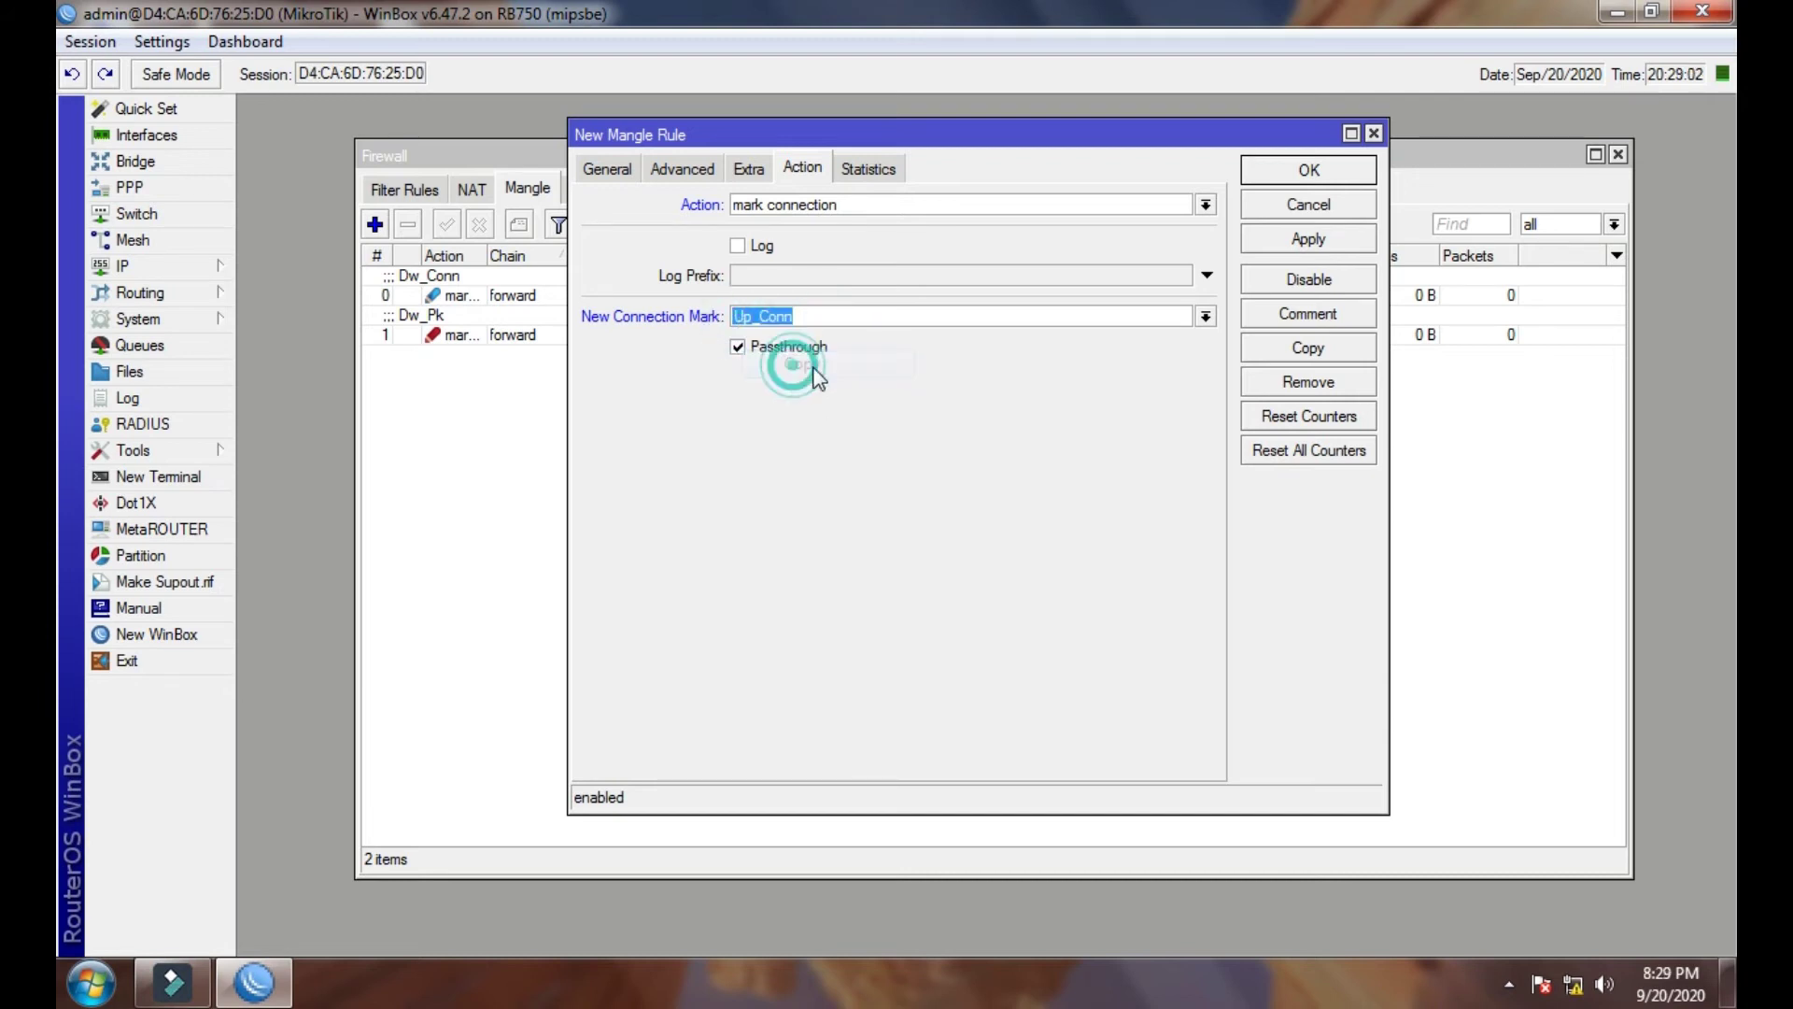
- Comment the rule Up_Conn, save it, and begin another new rule
{"action": "left_click", "coordinate": [1321, 314]}
{"action": "right_click", "coordinate": [959, 504]}
{"action": "left_click", "coordinate": [1013, 617]}
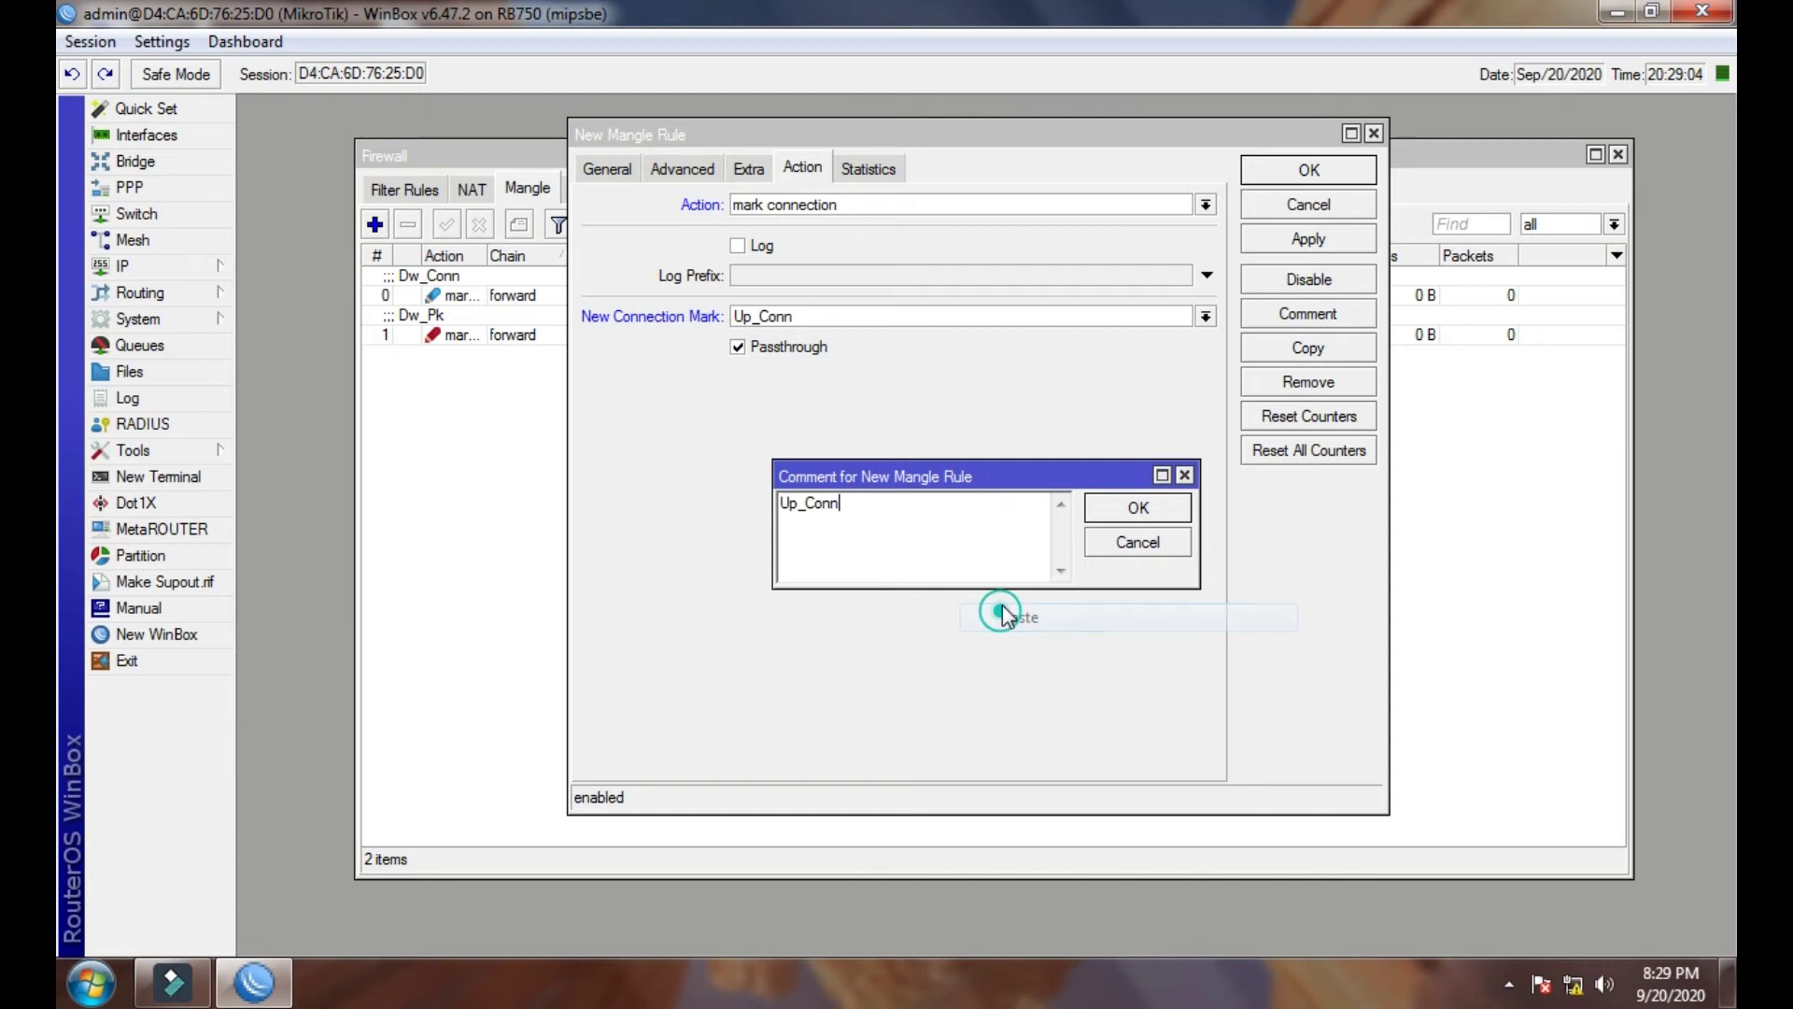
{"action": "left_click", "coordinate": [1140, 507]}
{"action": "left_click", "coordinate": [1284, 240]}
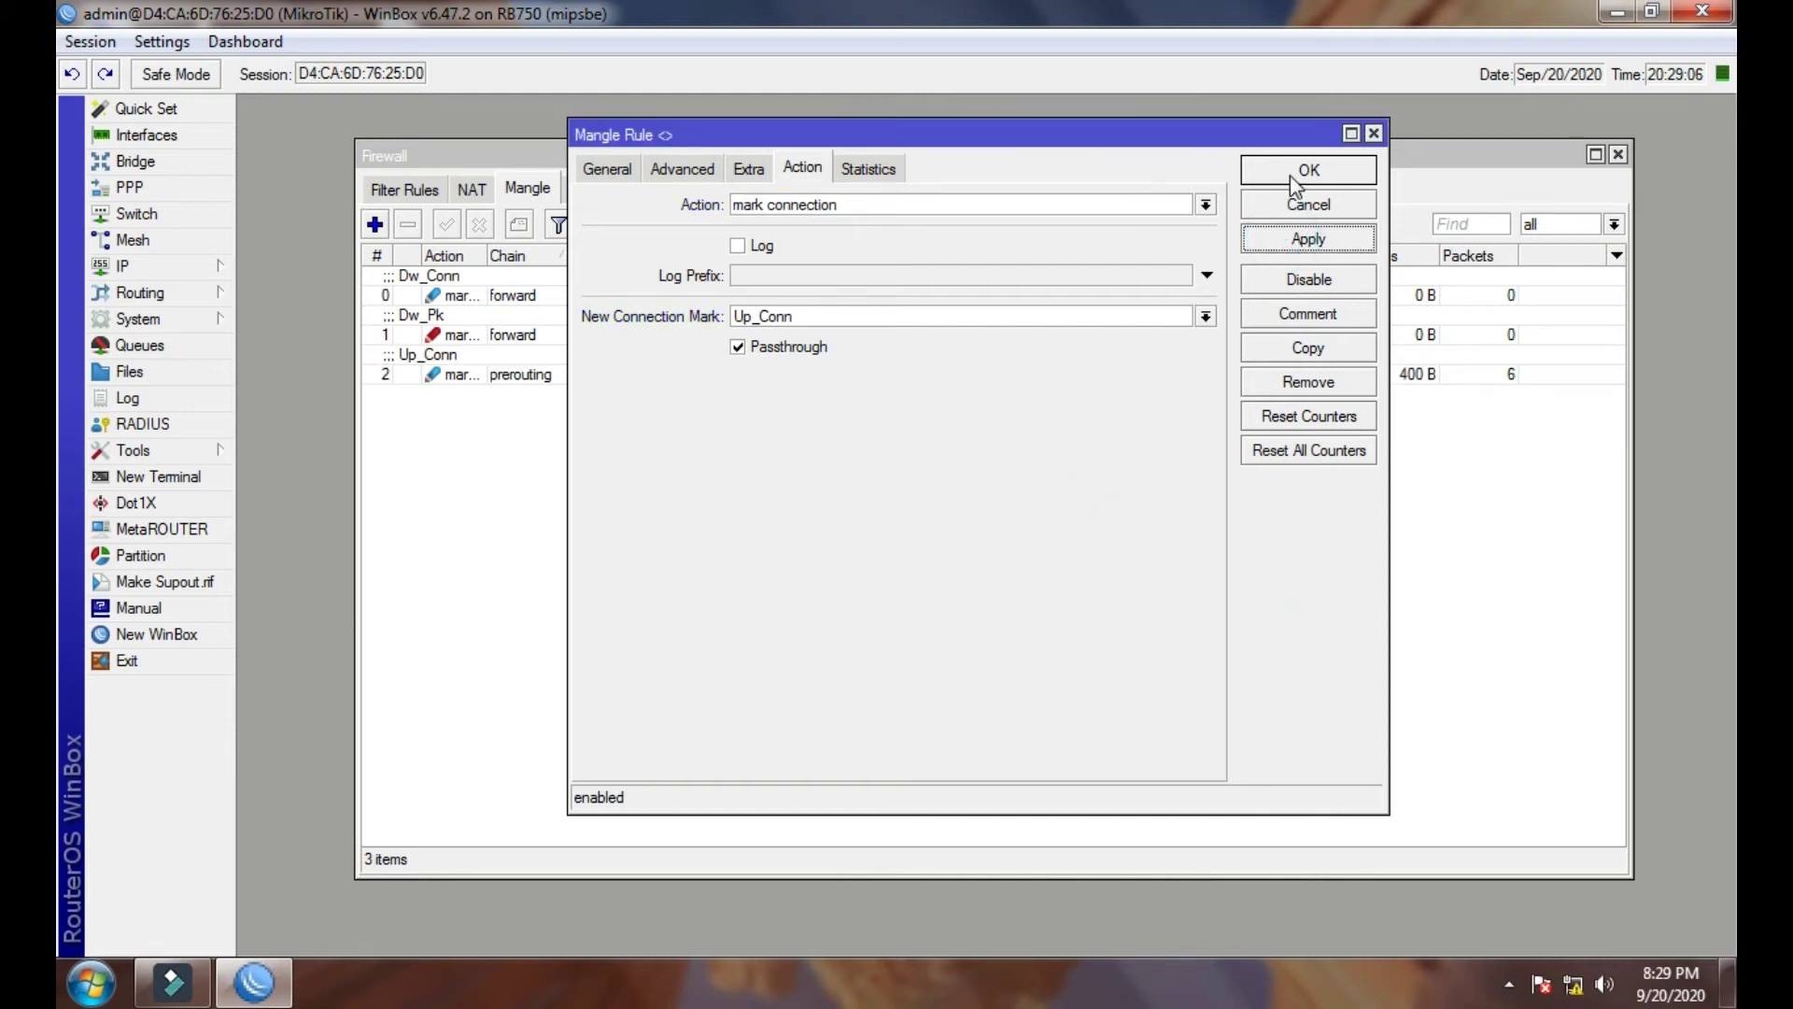
{"action": "left_click", "coordinate": [1306, 170]}
{"action": "left_click", "coordinate": [520, 374]}
{"action": "left_click", "coordinate": [482, 429]}
{"action": "left_click", "coordinate": [376, 226]}
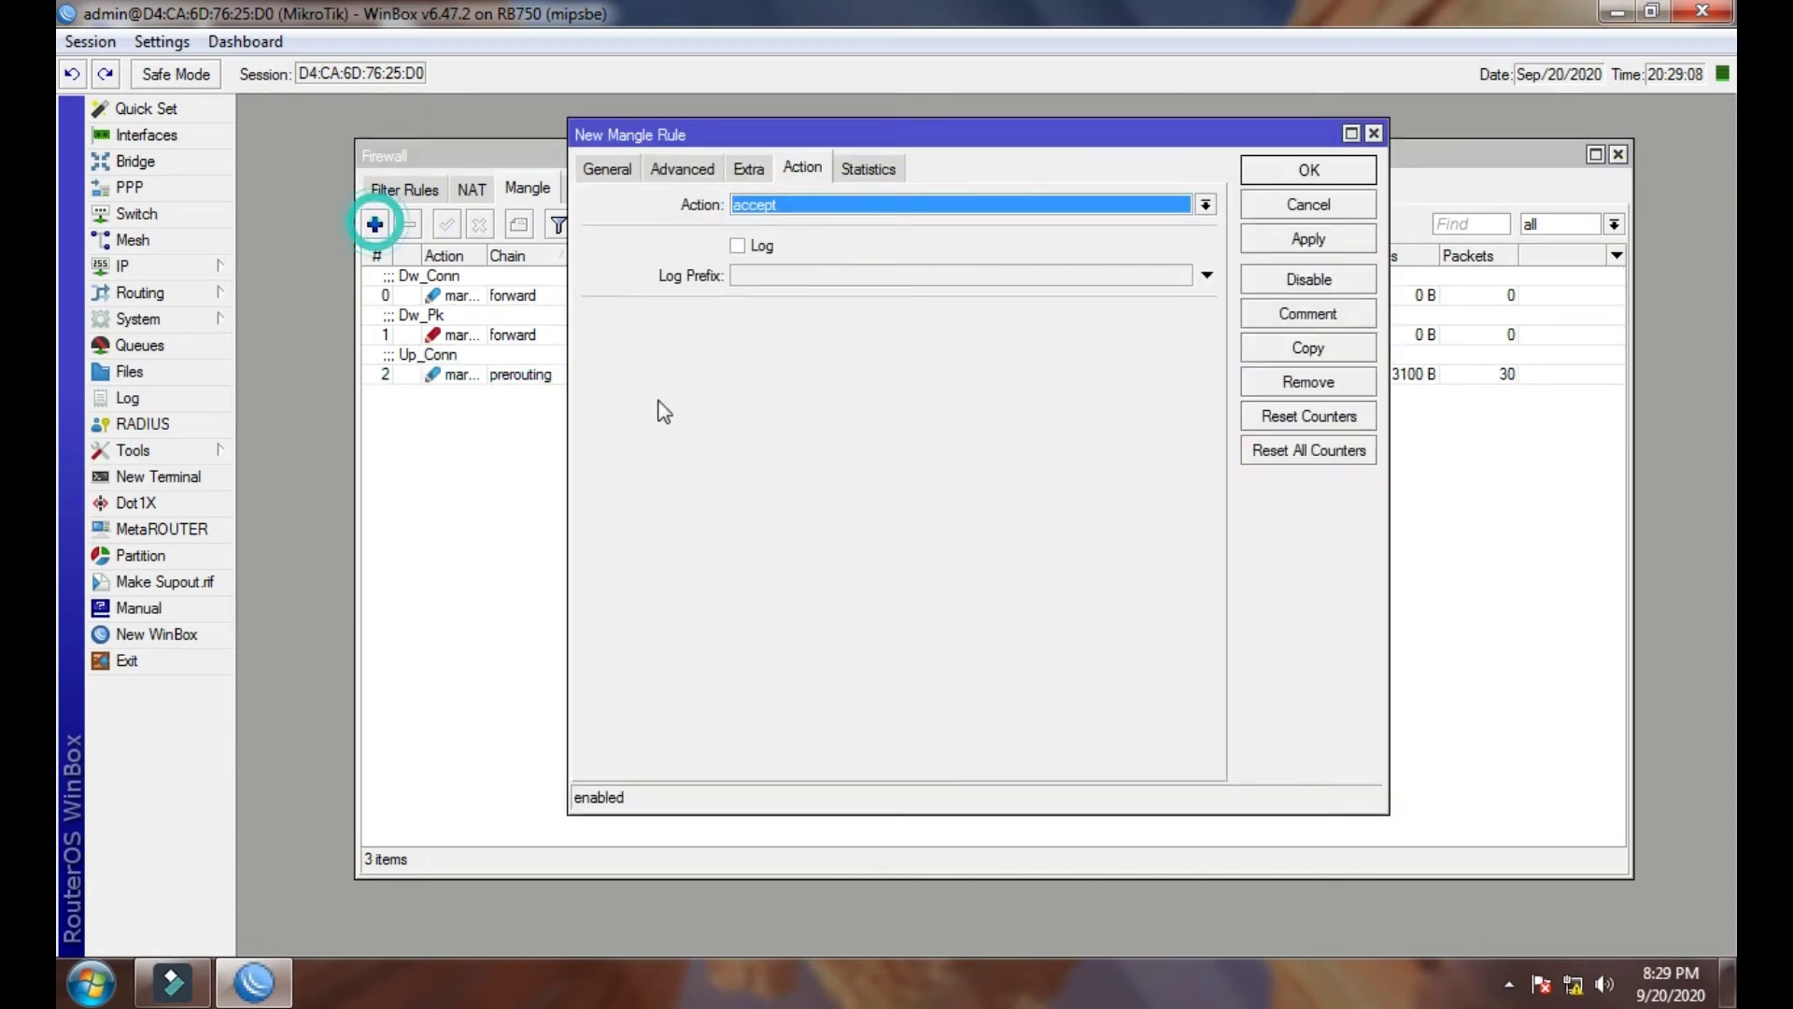
- Match connection mark Up_Conn in the rule's General settings
{"action": "left_click", "coordinate": [609, 171]}
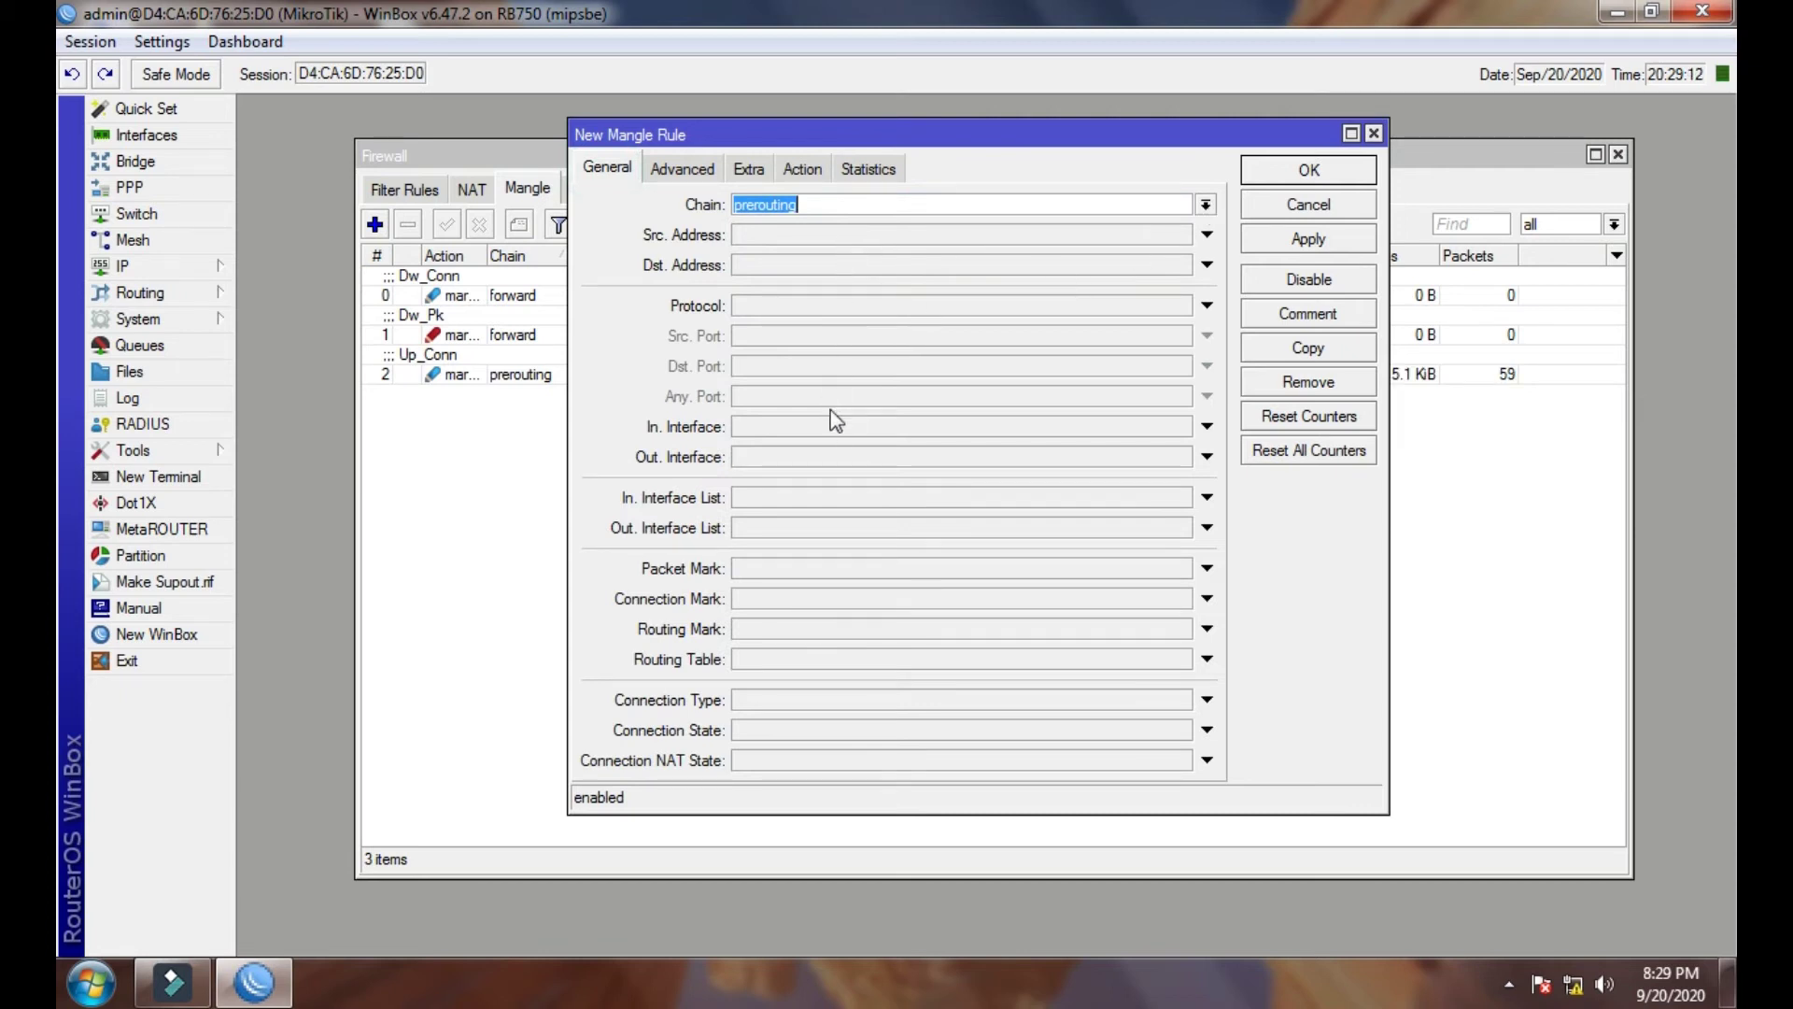
{"action": "left_click", "coordinate": [829, 598]}
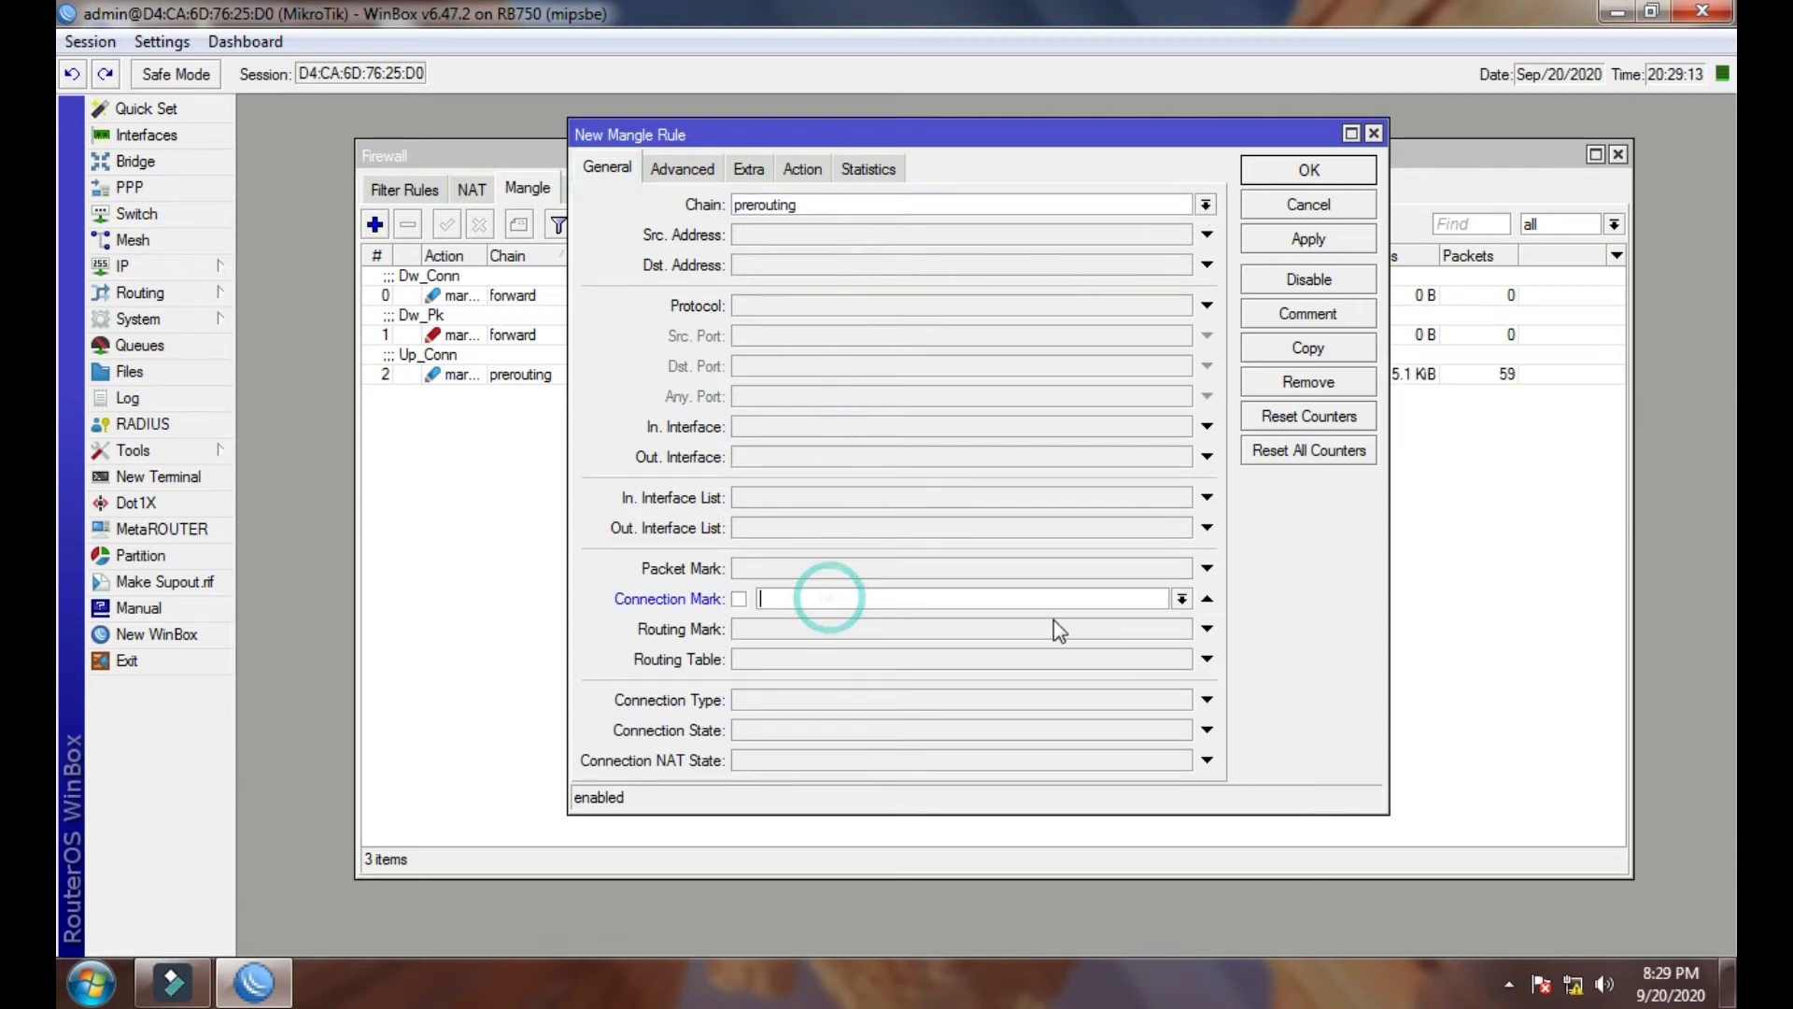
{"action": "left_click", "coordinate": [1182, 599]}
{"action": "left_click", "coordinate": [933, 633]}
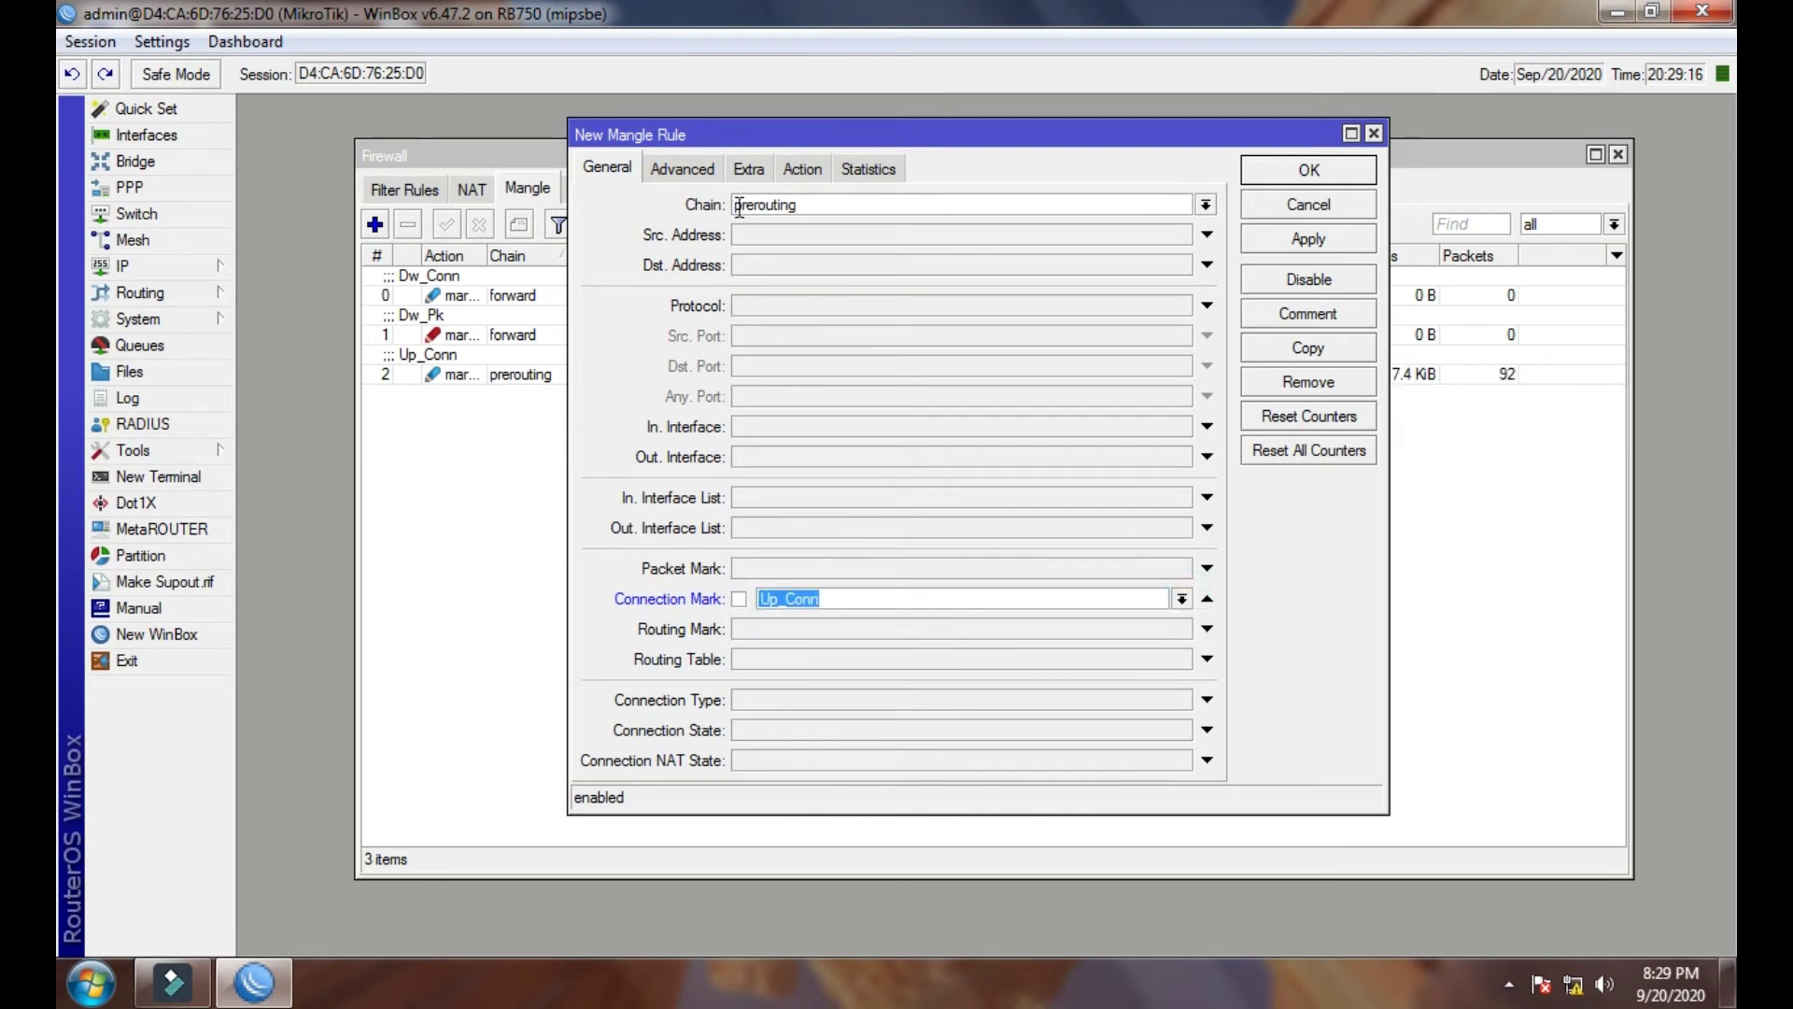
- Set the action to mark packet with new packet mark Up_Pk, passthrough off
{"action": "left_click", "coordinate": [821, 172]}
{"action": "left_click", "coordinate": [827, 204]}
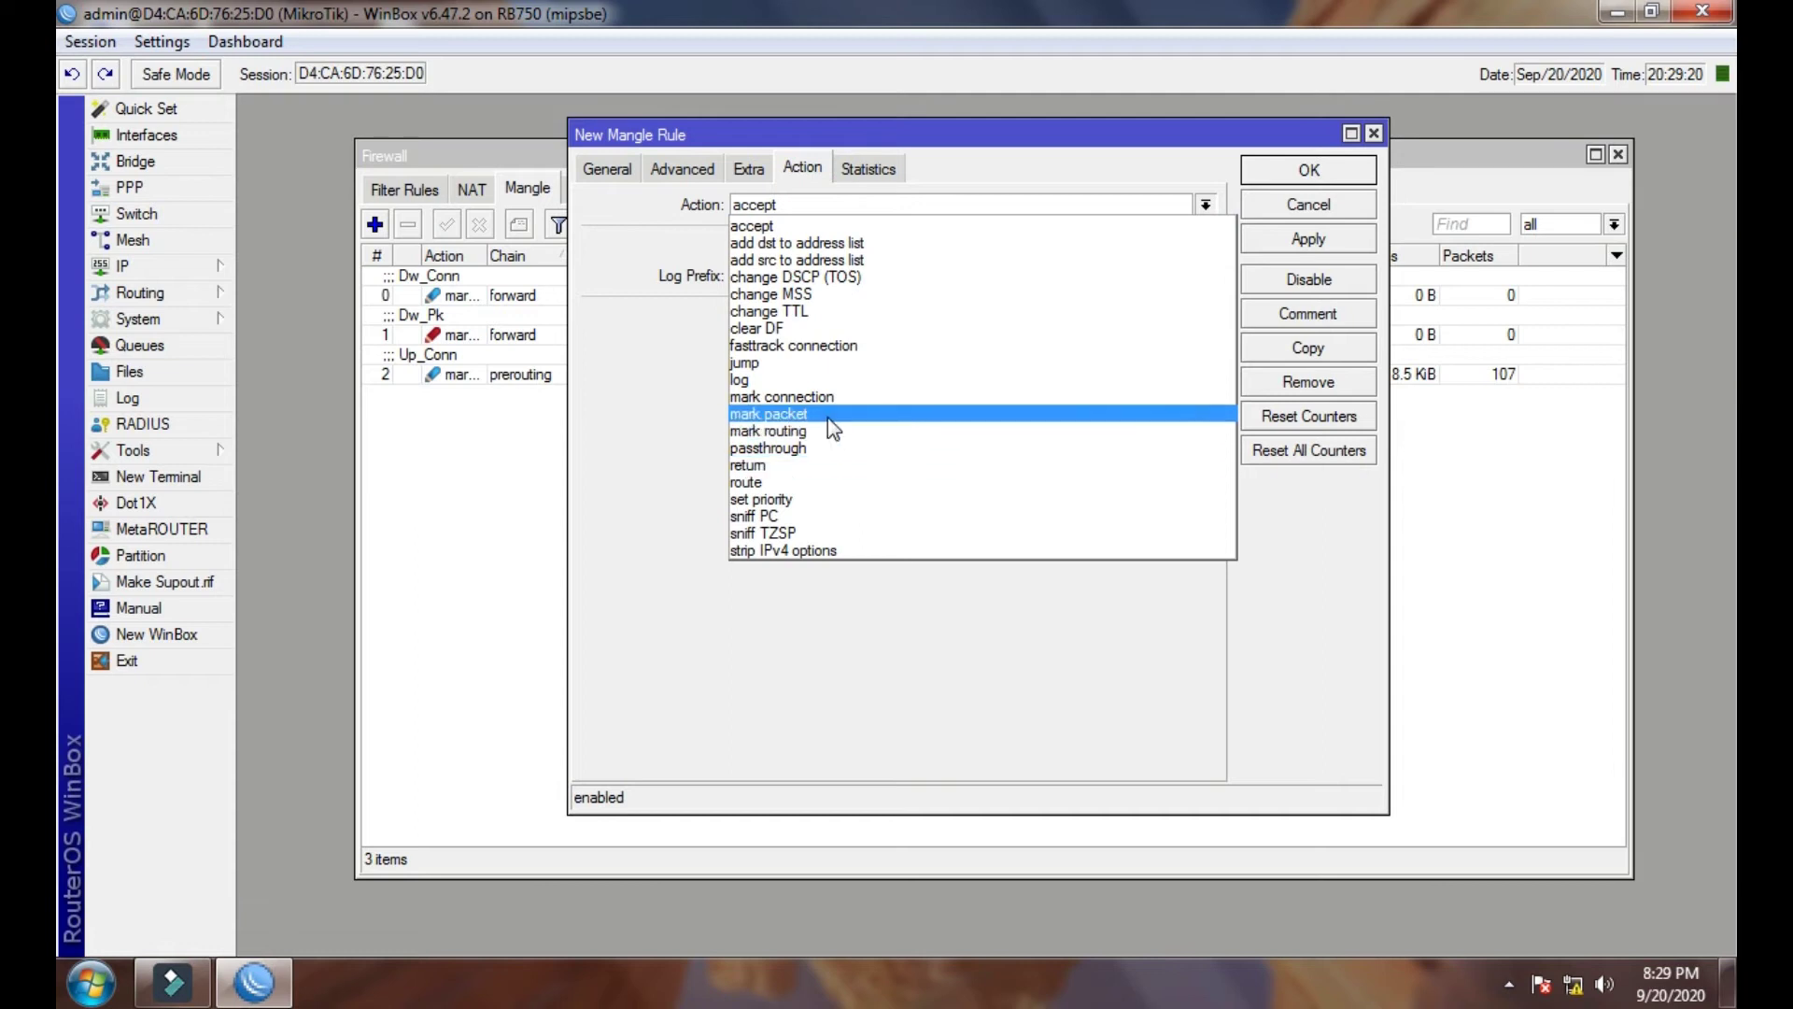
{"action": "left_click", "coordinate": [827, 416]}
{"action": "left_click", "coordinate": [802, 311]}
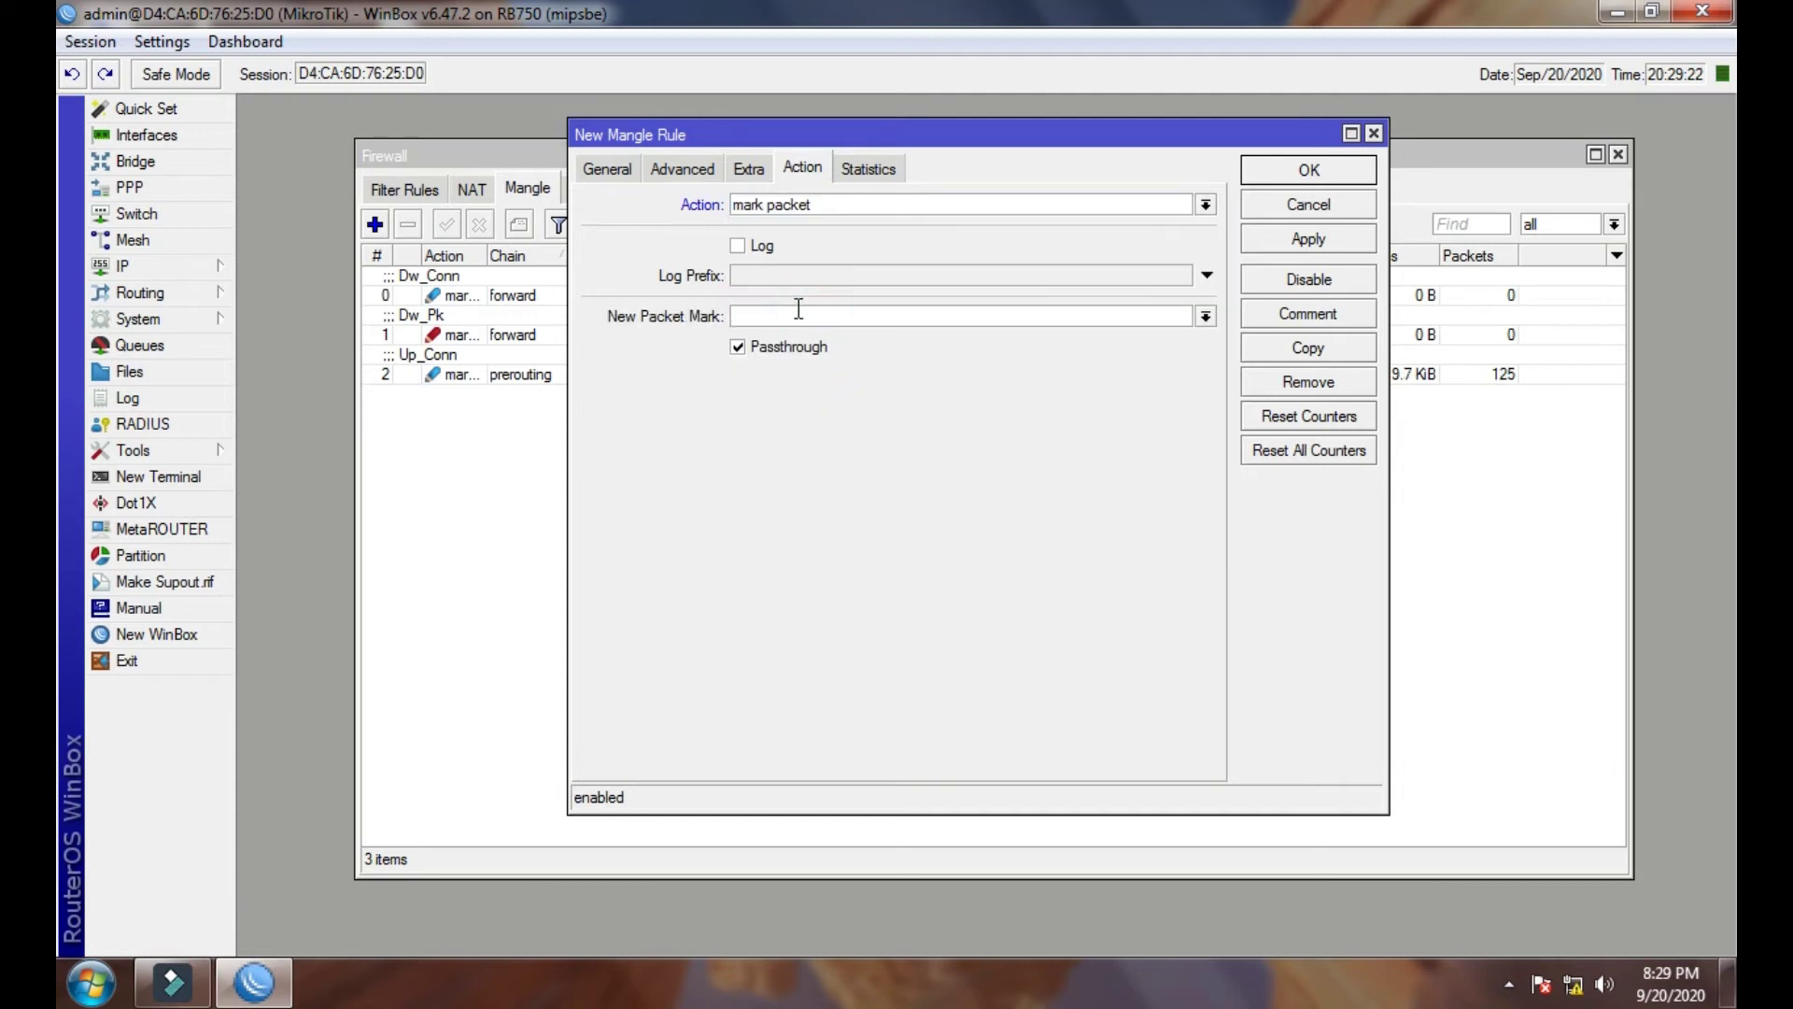
{"action": "type", "text": "Up_Pk"}
{"action": "left_click_drag", "start_coordinate": [797, 311], "coordinate": [734, 316]}
{"action": "right_click", "coordinate": [742, 316]}
{"action": "left_click", "coordinate": [762, 363]}
{"action": "left_click", "coordinate": [738, 346]}
- Comment the rule Up_Pk, apply and close it
{"action": "left_click", "coordinate": [1285, 315]}
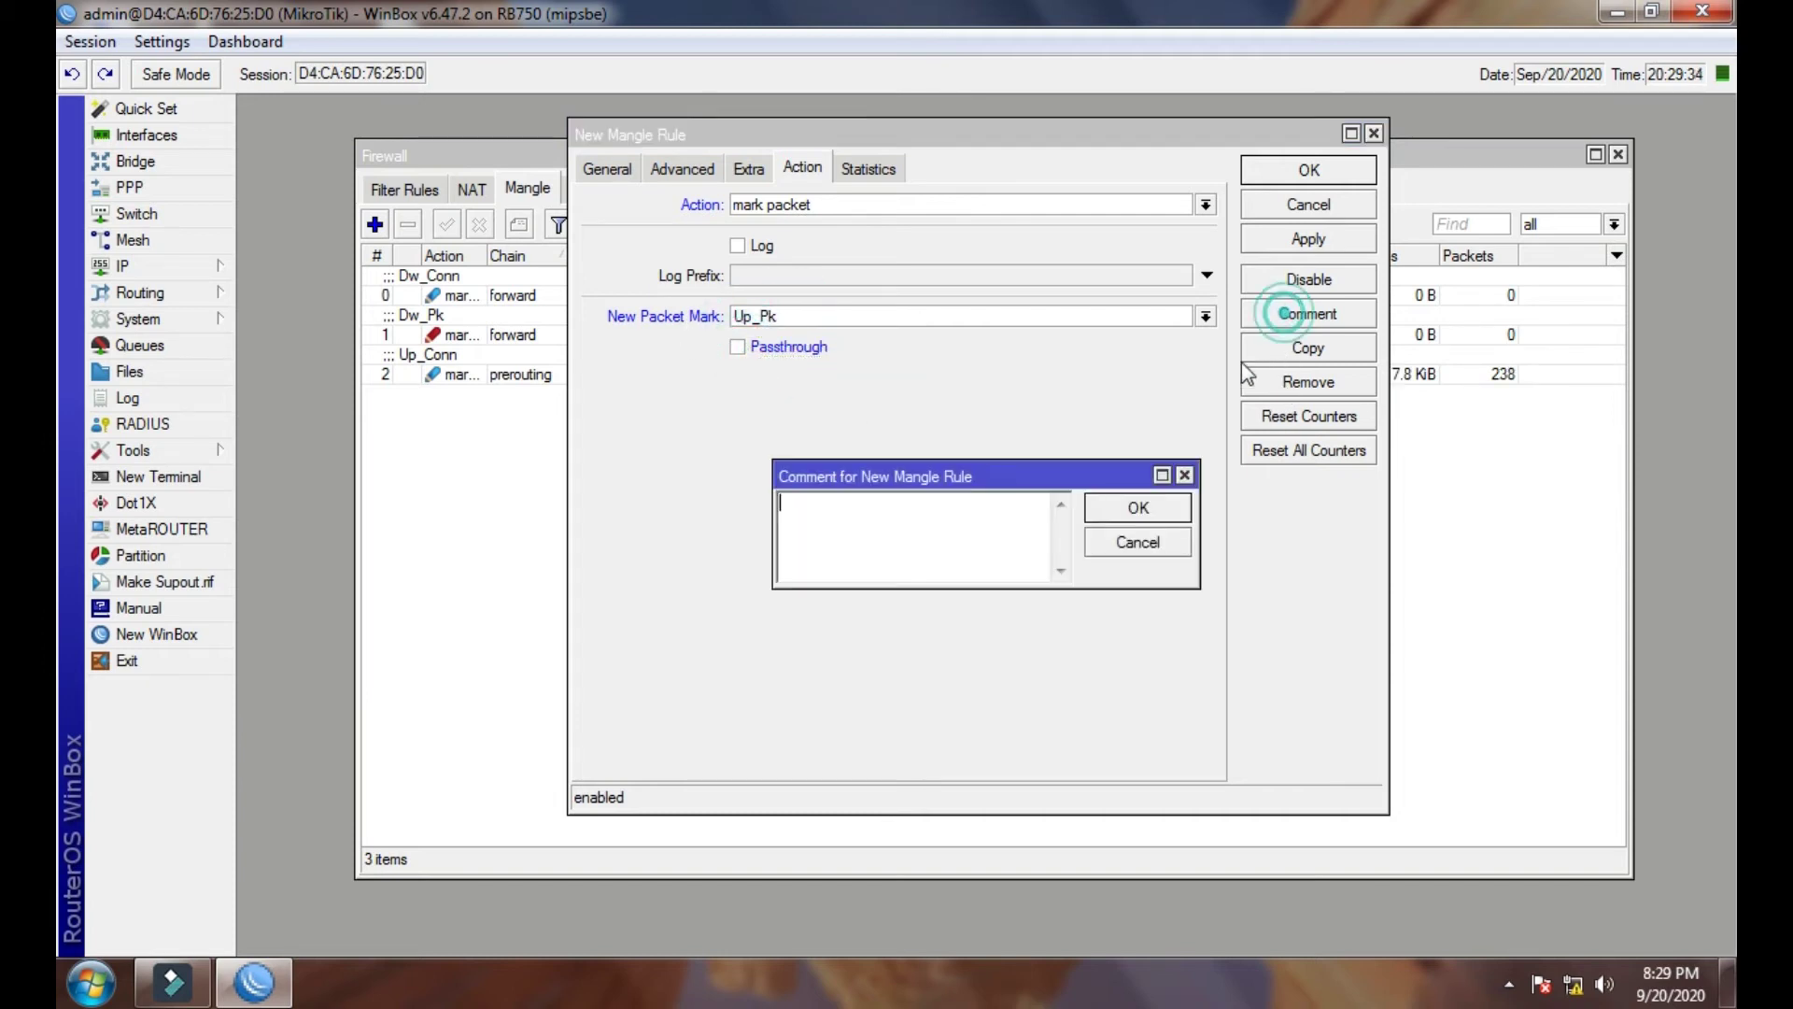
{"action": "right_click", "coordinate": [914, 523]}
{"action": "left_click", "coordinate": [969, 629]}
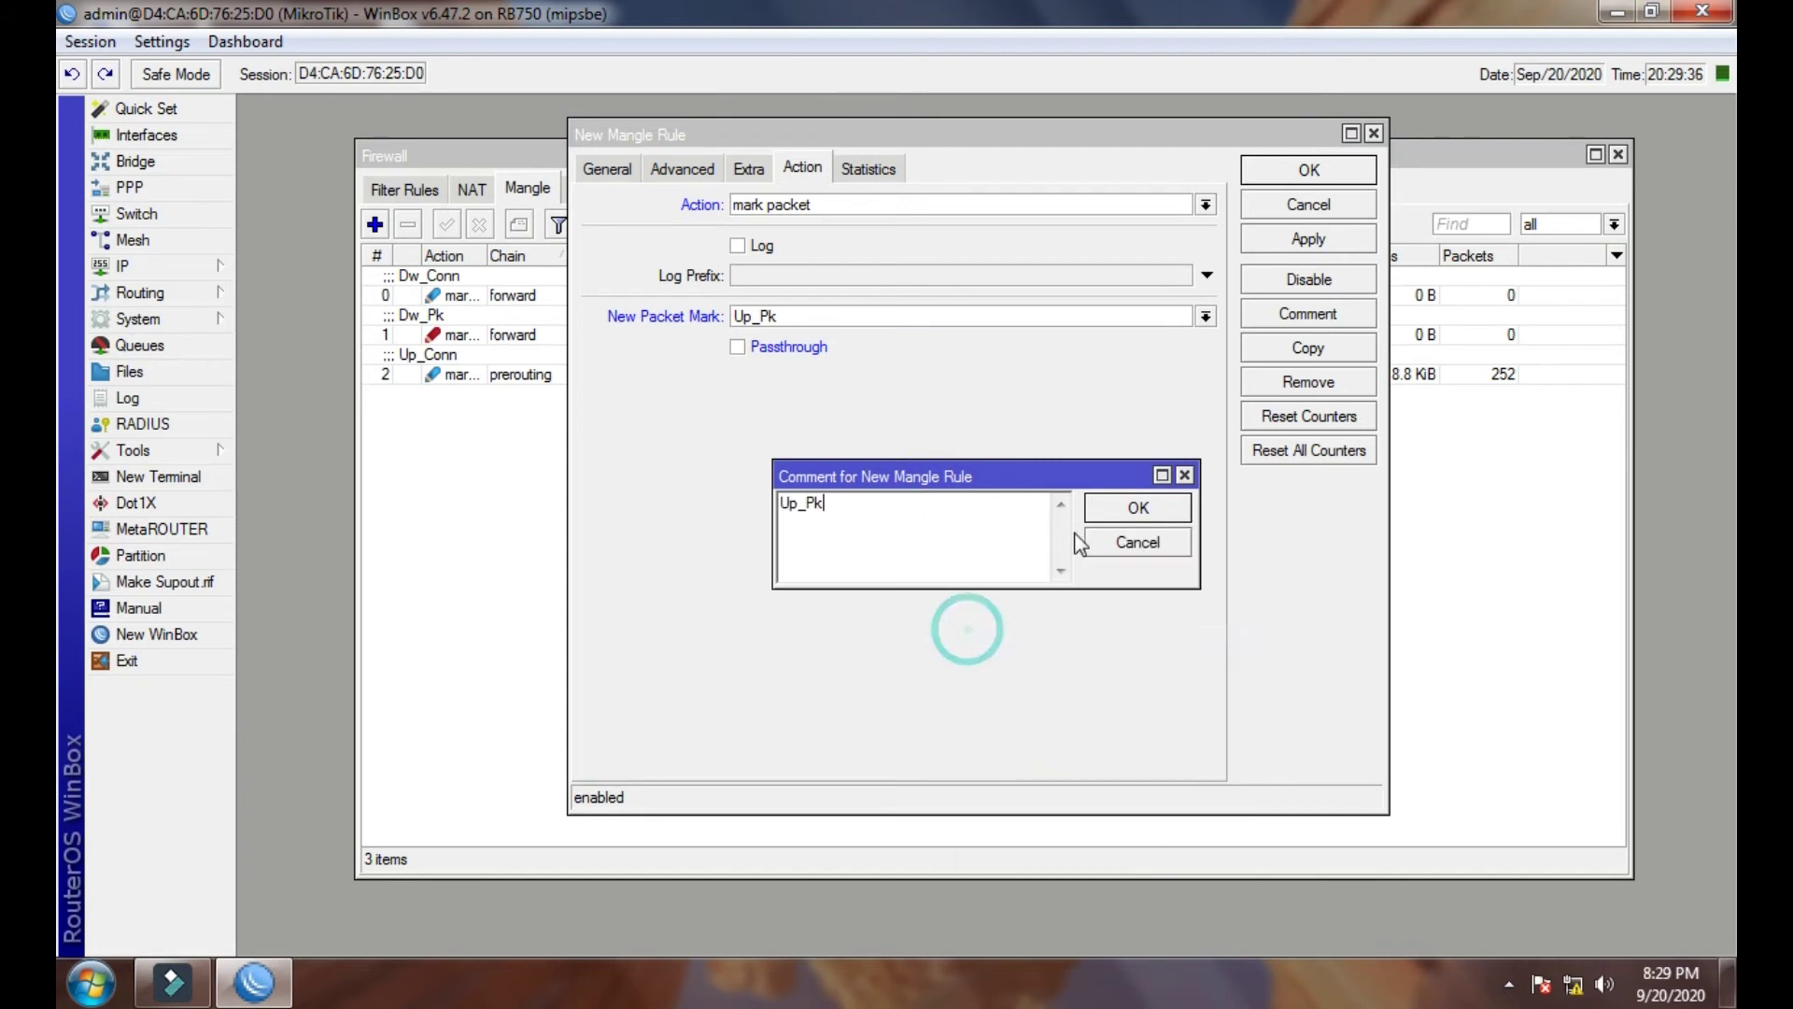
{"action": "left_click", "coordinate": [1135, 509]}
{"action": "left_click", "coordinate": [1308, 239]}
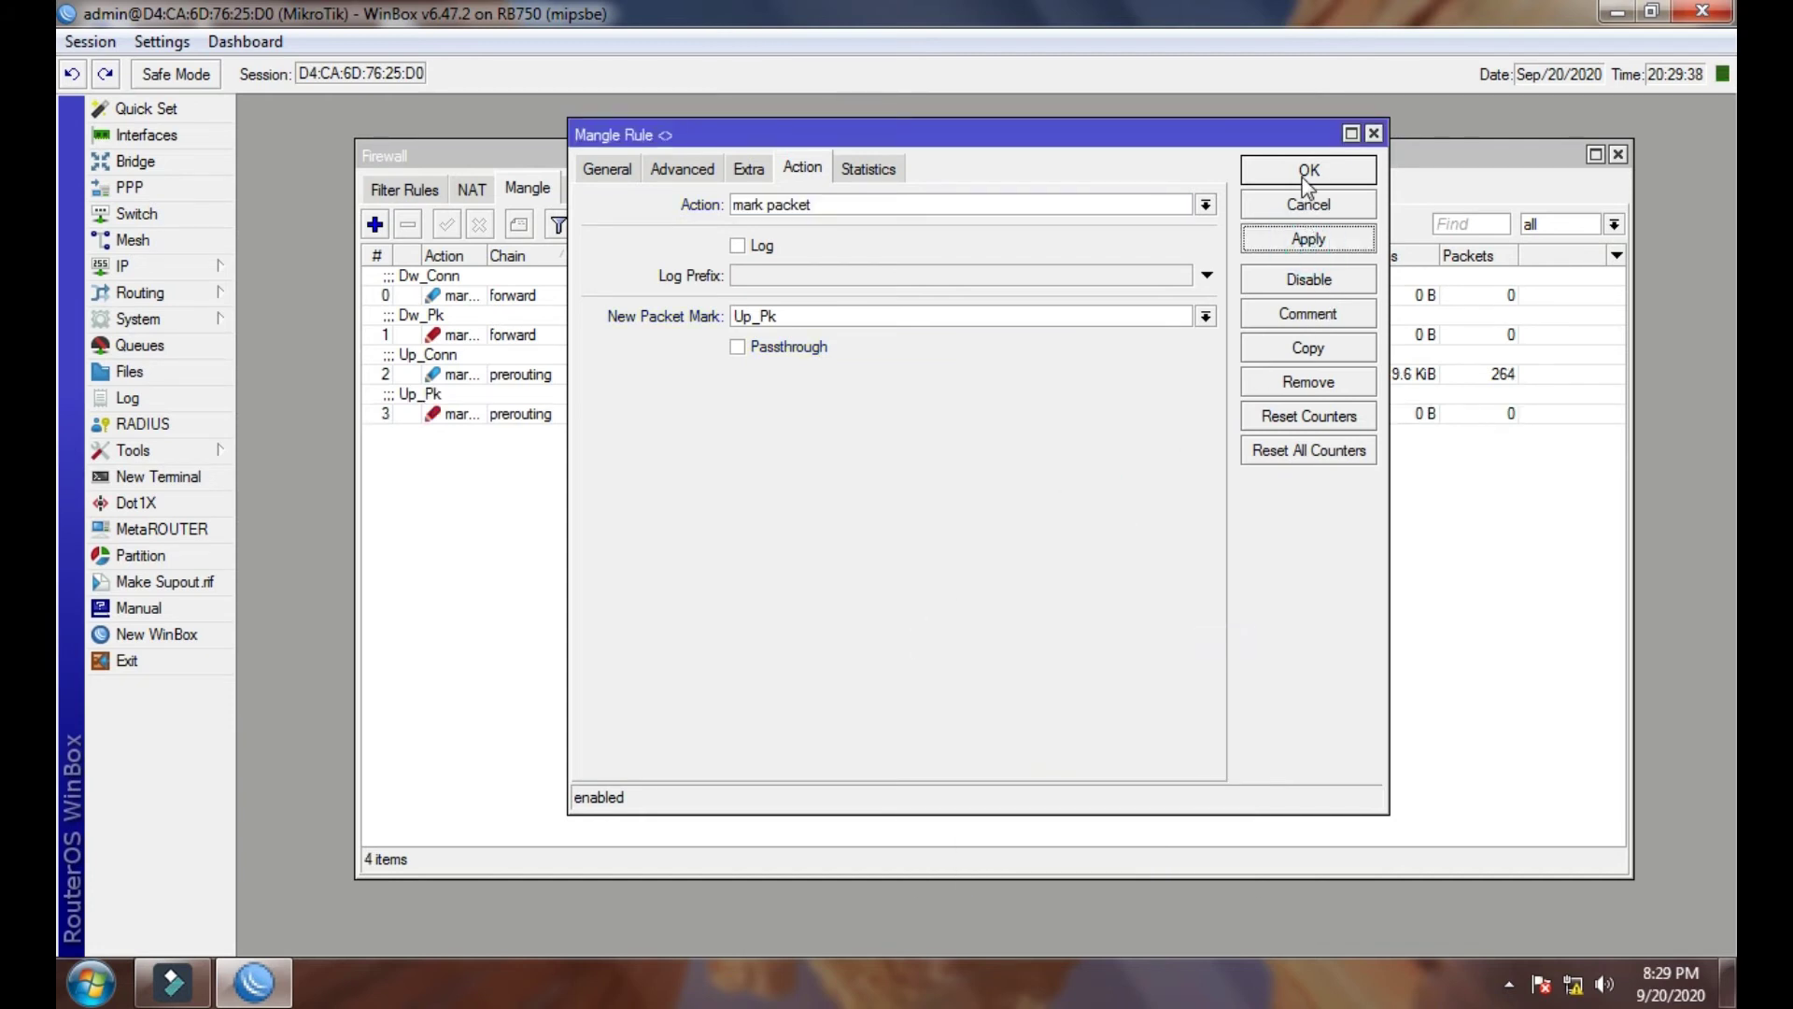
{"action": "left_click", "coordinate": [1306, 177]}
- Review all four mangle rules in the list
{"action": "left_click", "coordinate": [616, 402]}
{"action": "left_click", "coordinate": [728, 360]}
{"action": "left_click", "coordinate": [828, 318]}
{"action": "left_click", "coordinate": [826, 282]}
{"action": "left_click", "coordinate": [608, 337]}
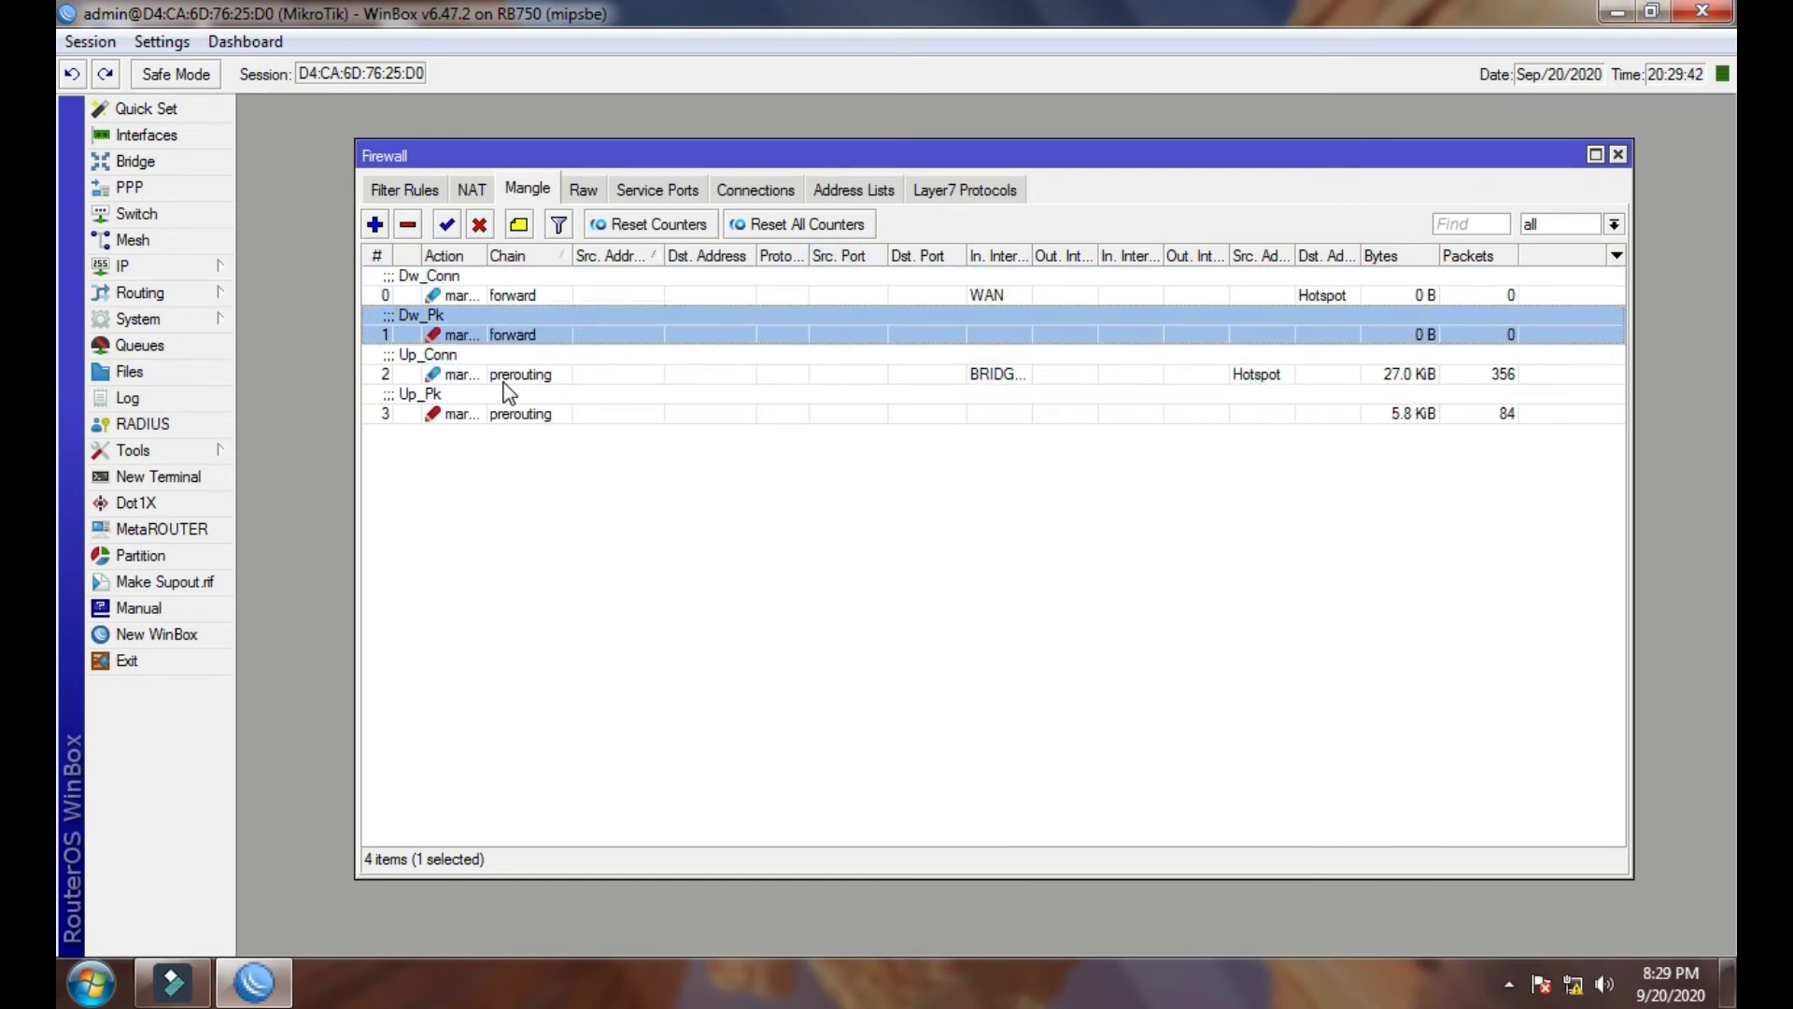
{"action": "left_click", "coordinate": [469, 414]}
{"action": "left_click", "coordinate": [558, 492]}
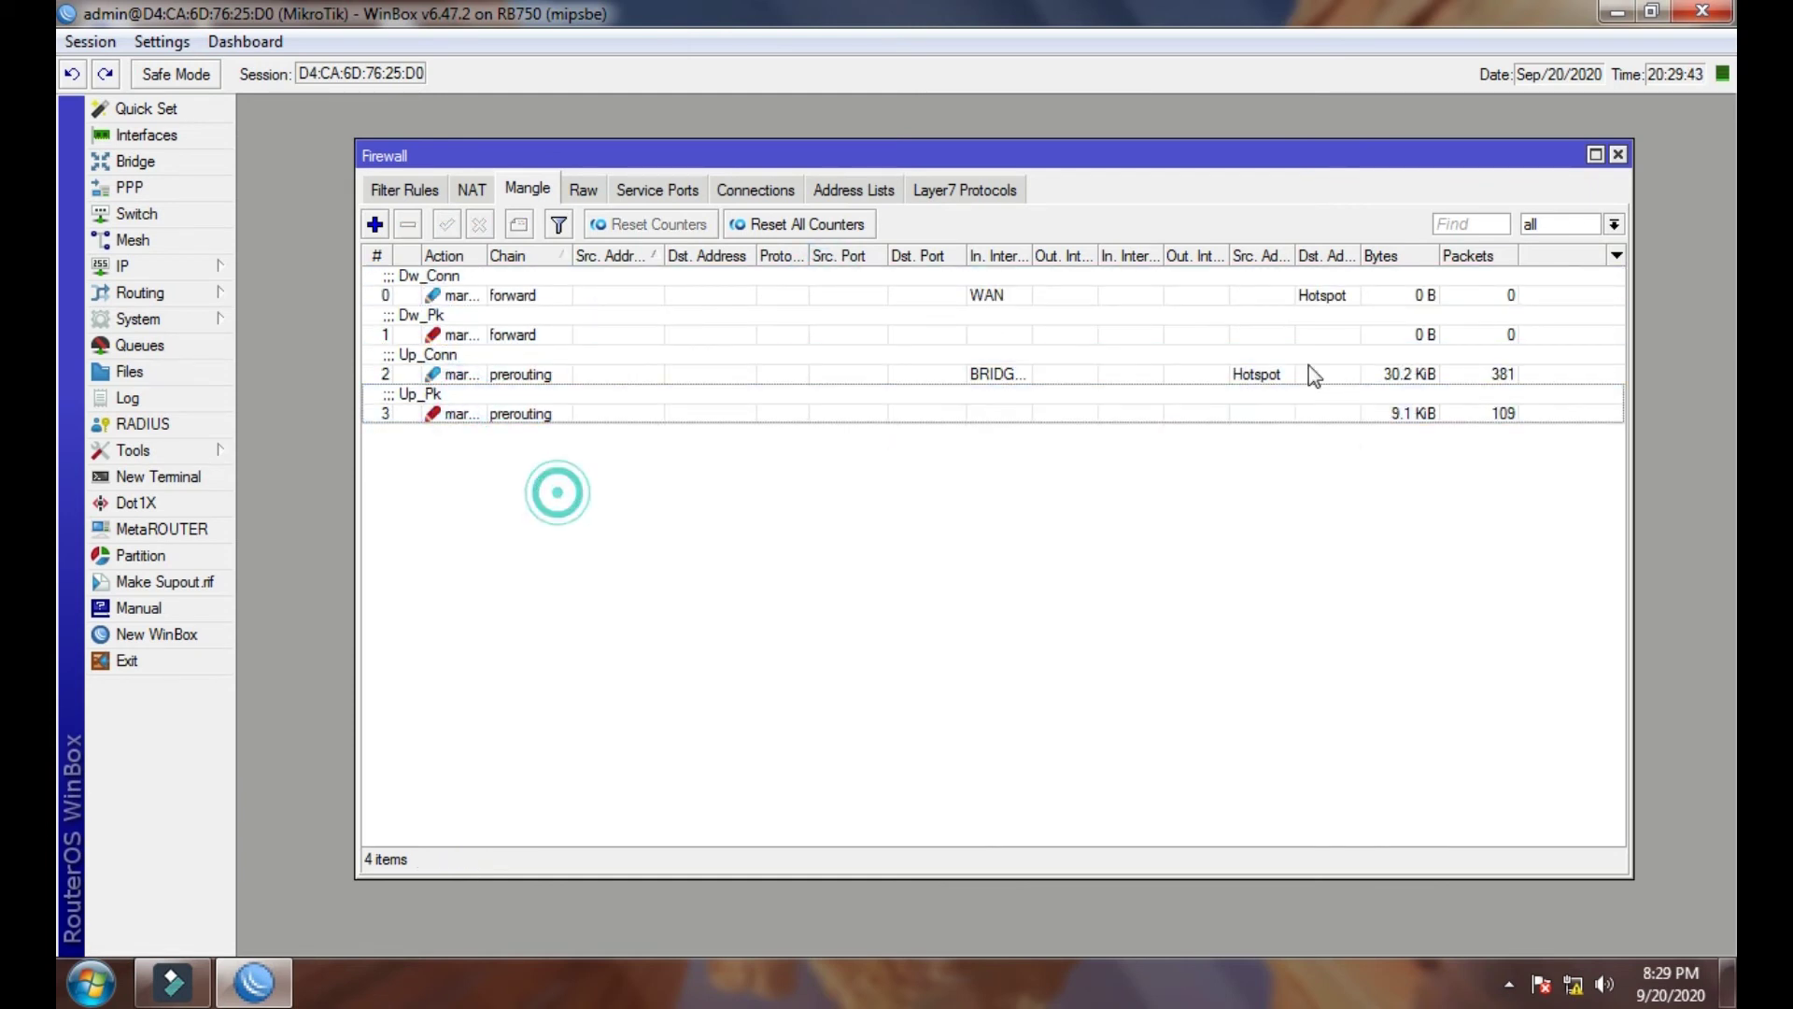
- Close the firewall window and bring up the Queue Types list
{"action": "left_click", "coordinate": [1619, 155]}
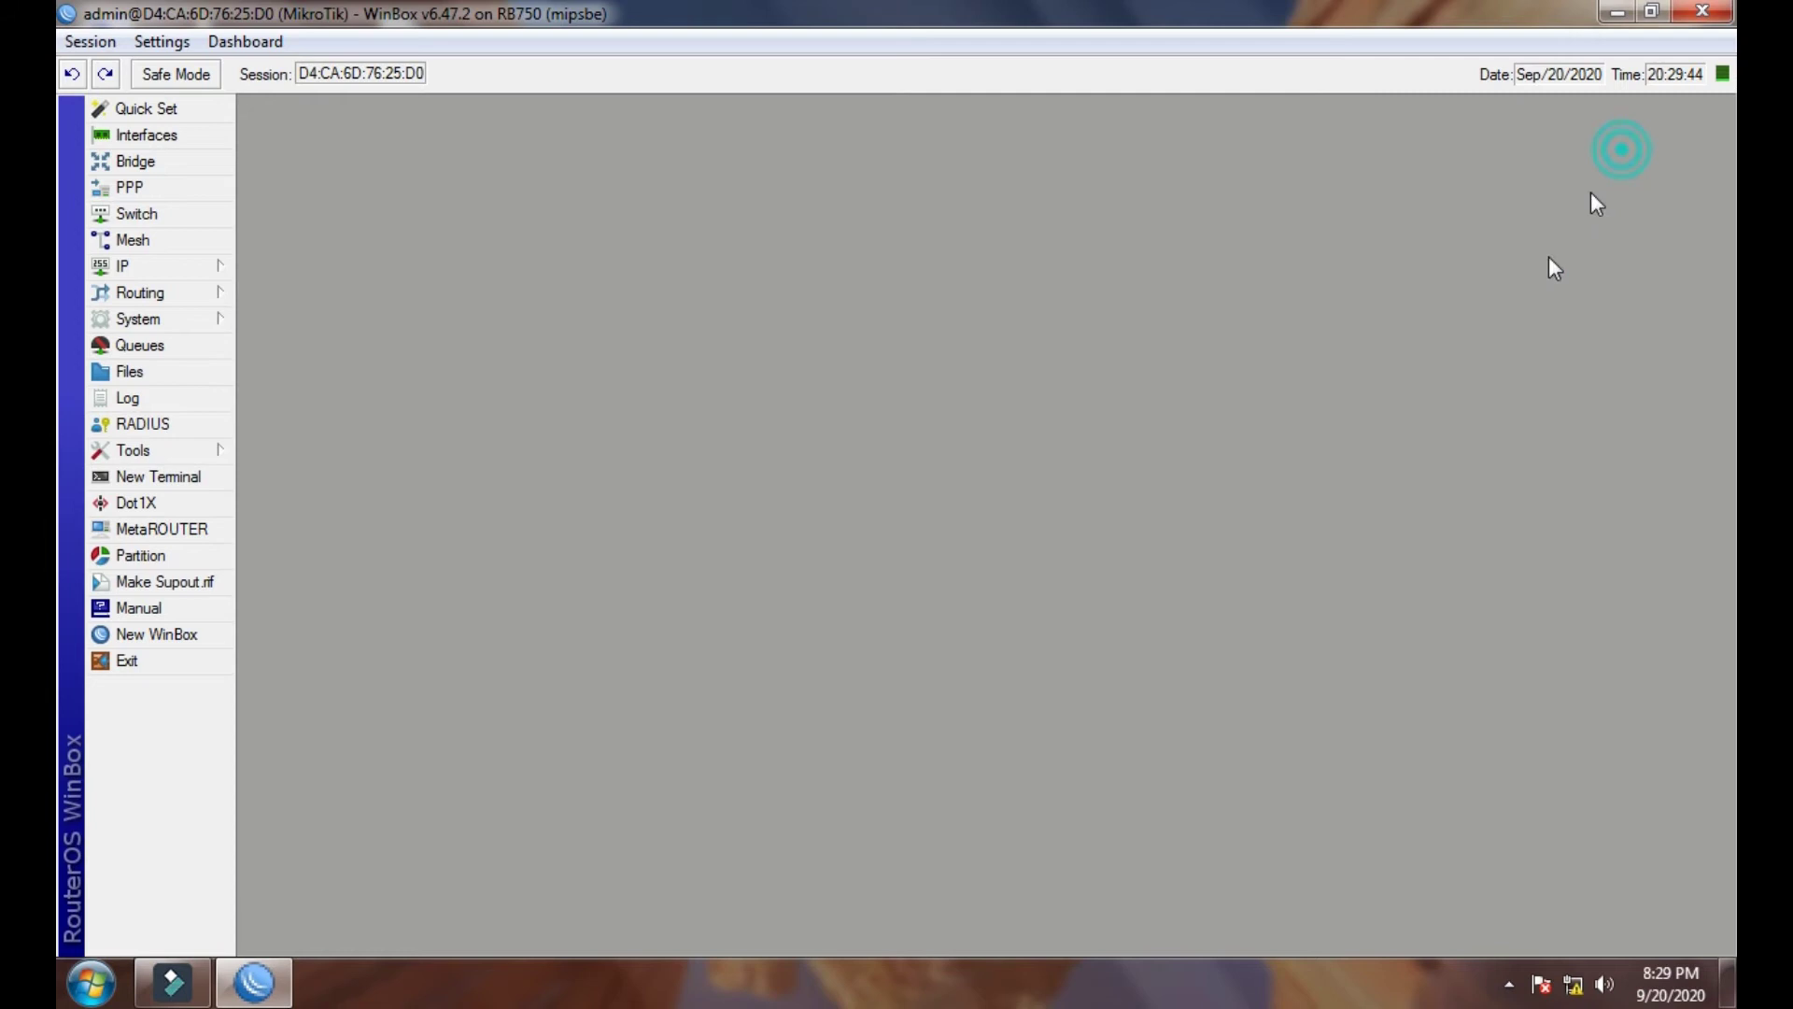
{"action": "left_click", "coordinate": [163, 347]}
{"action": "left_click", "coordinate": [822, 308]}
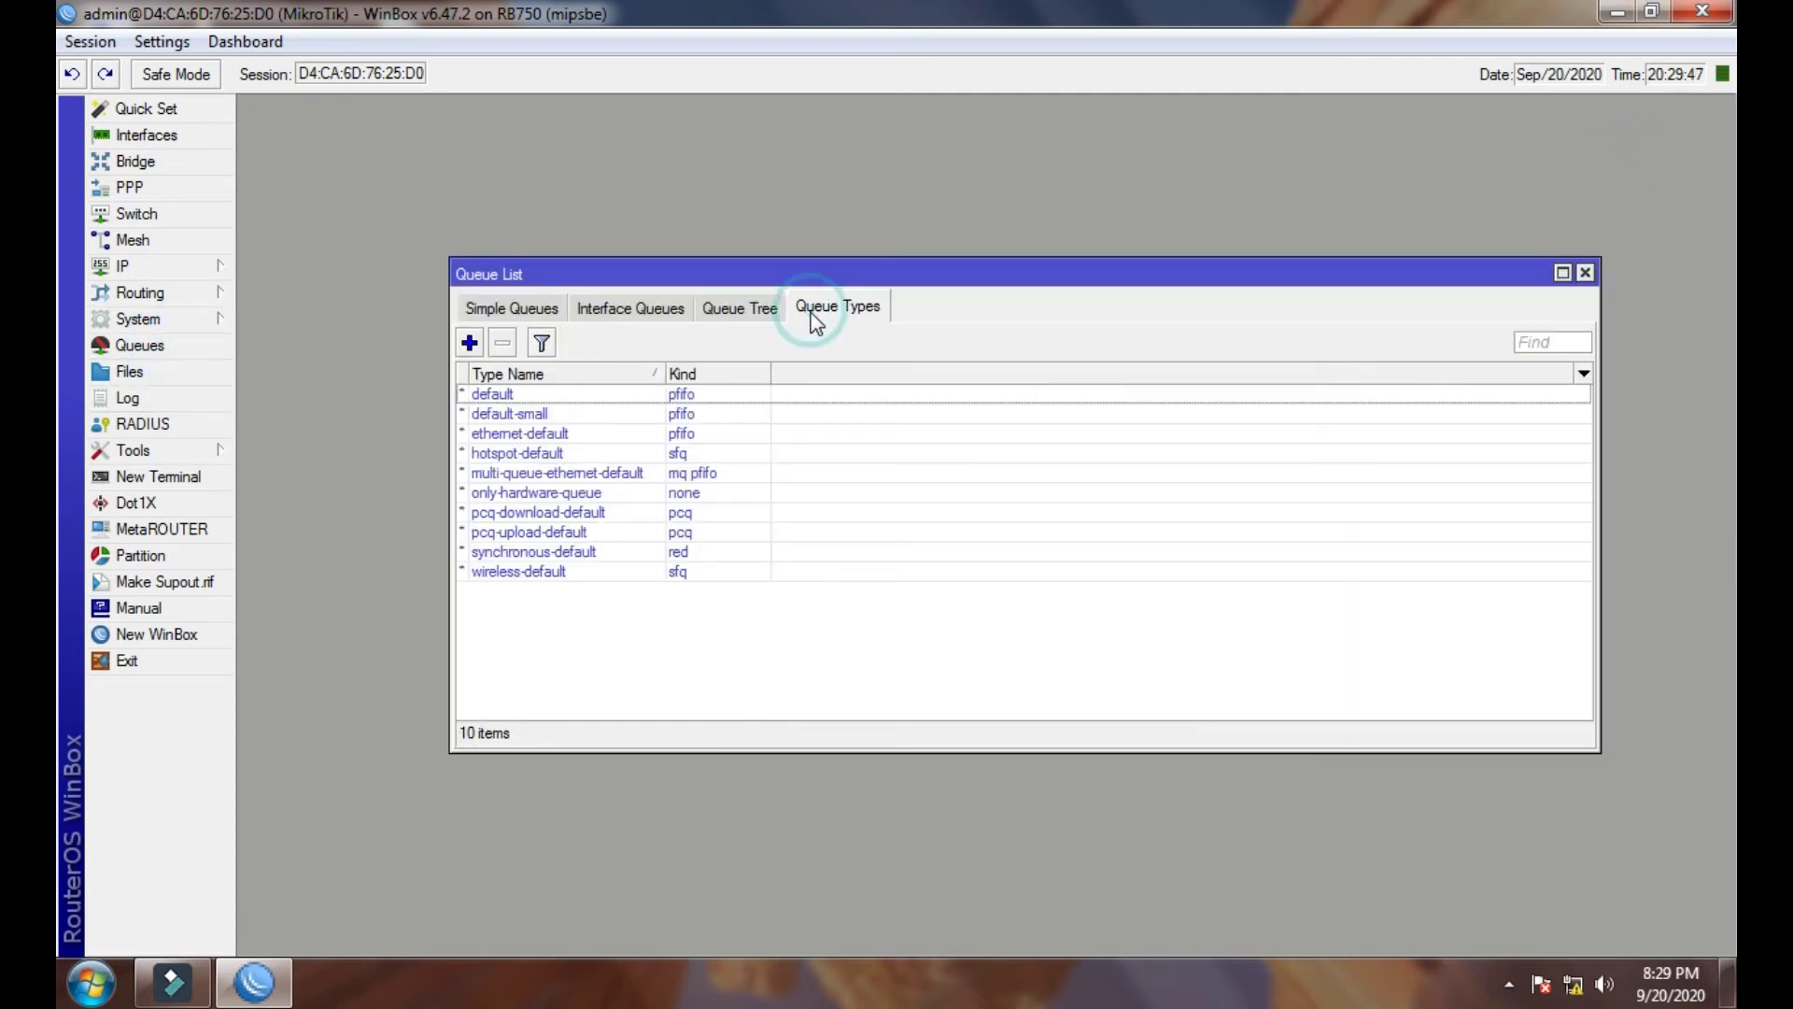
{"action": "left_click_drag", "start_coordinate": [822, 290], "coordinate": [758, 261]}
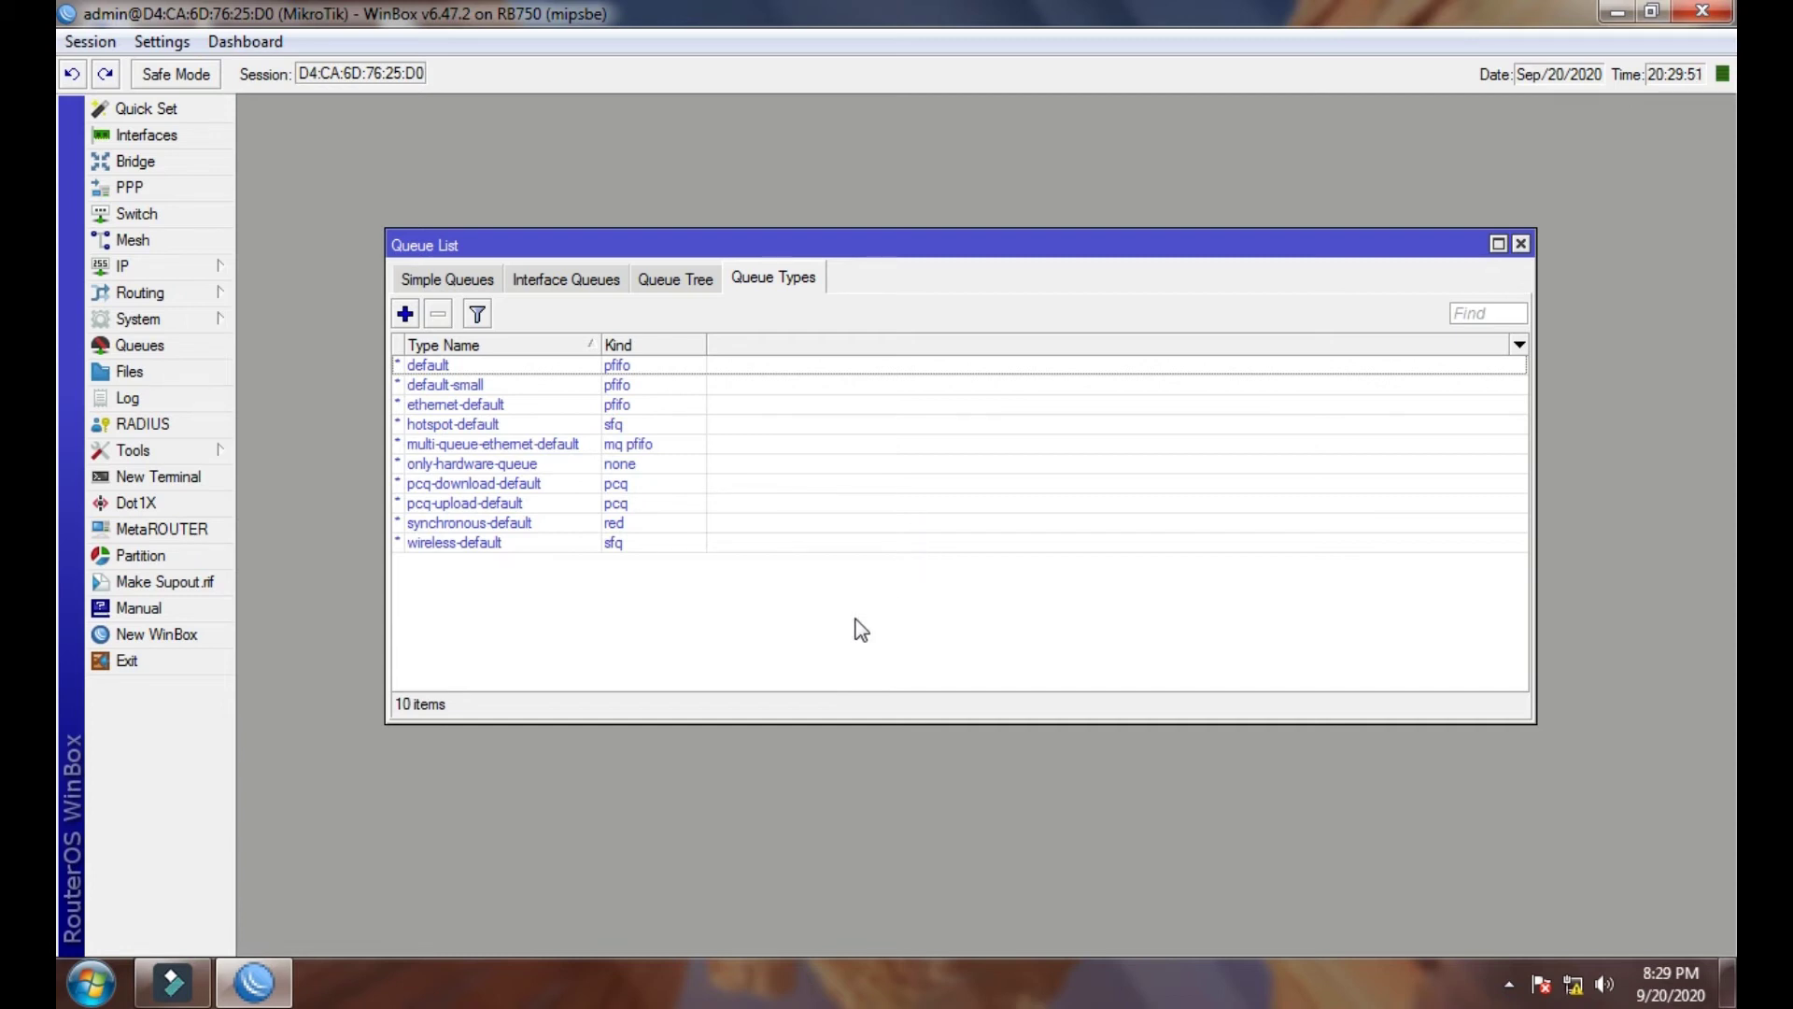
- Open pcq-download-default's settings, select its Rate field, then minimize WinBox
{"action": "left_click", "coordinate": [433, 486]}
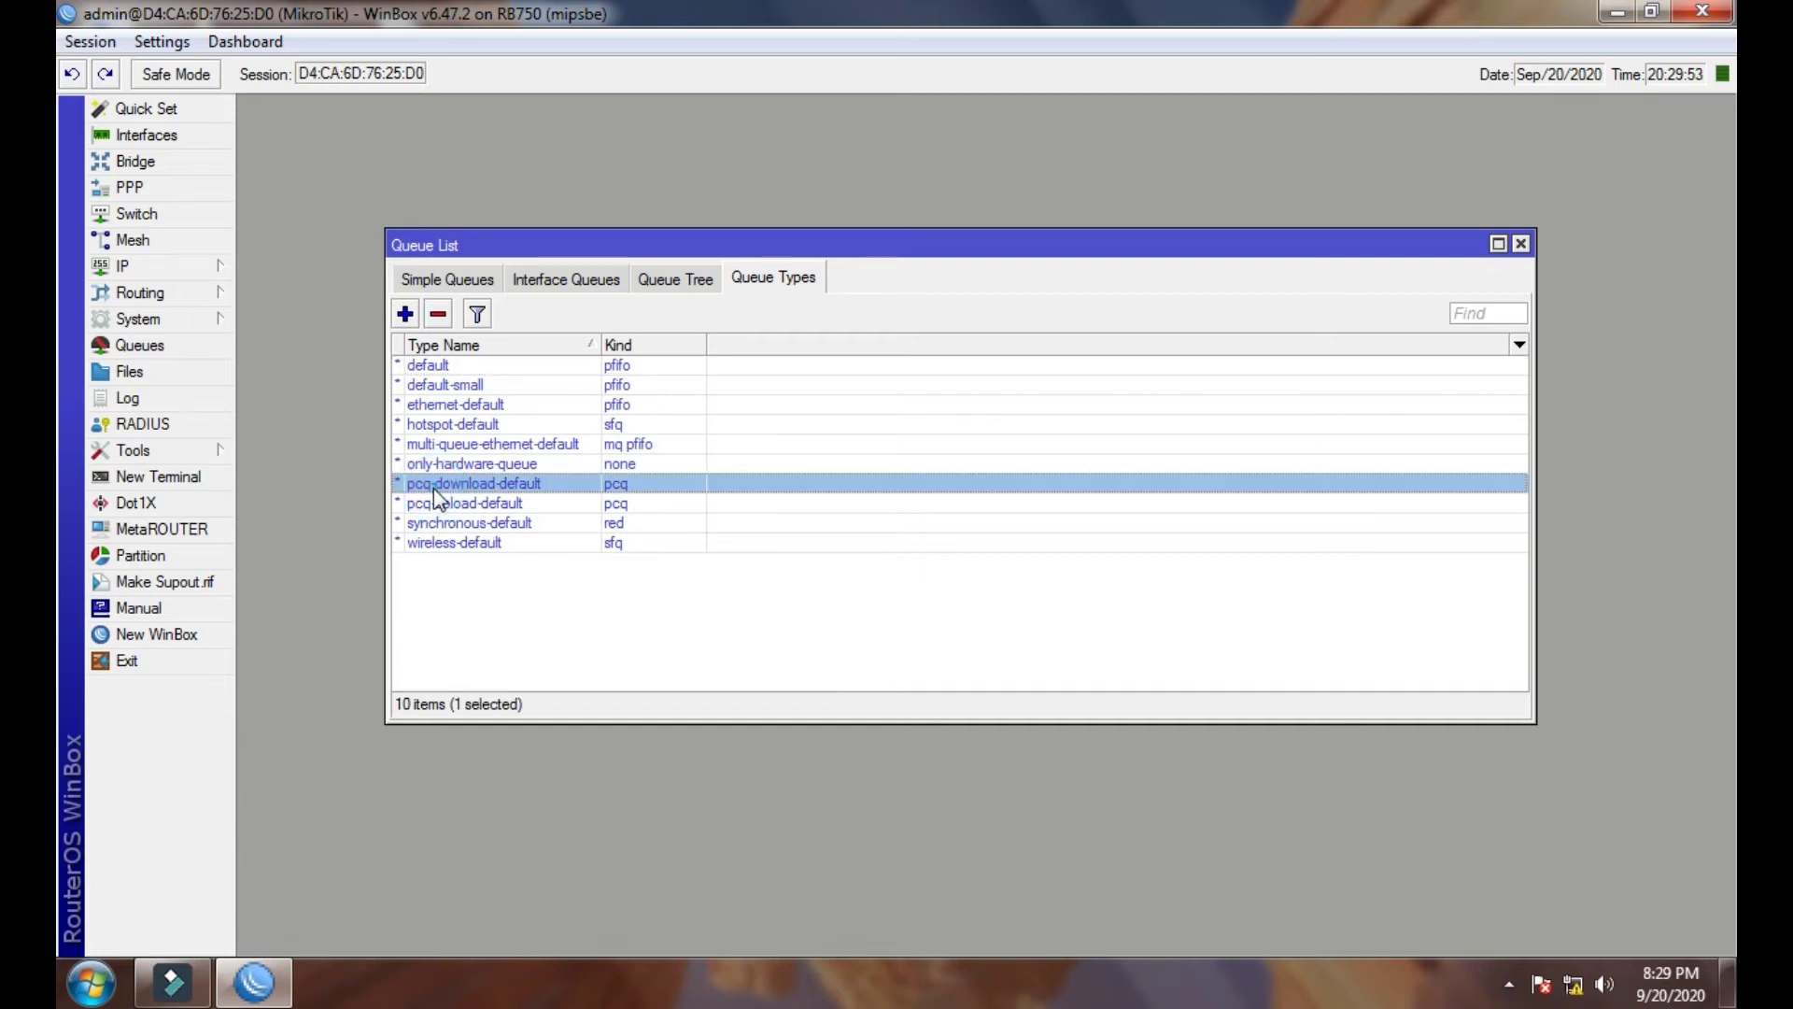
{"action": "double_click", "coordinate": [531, 486]}
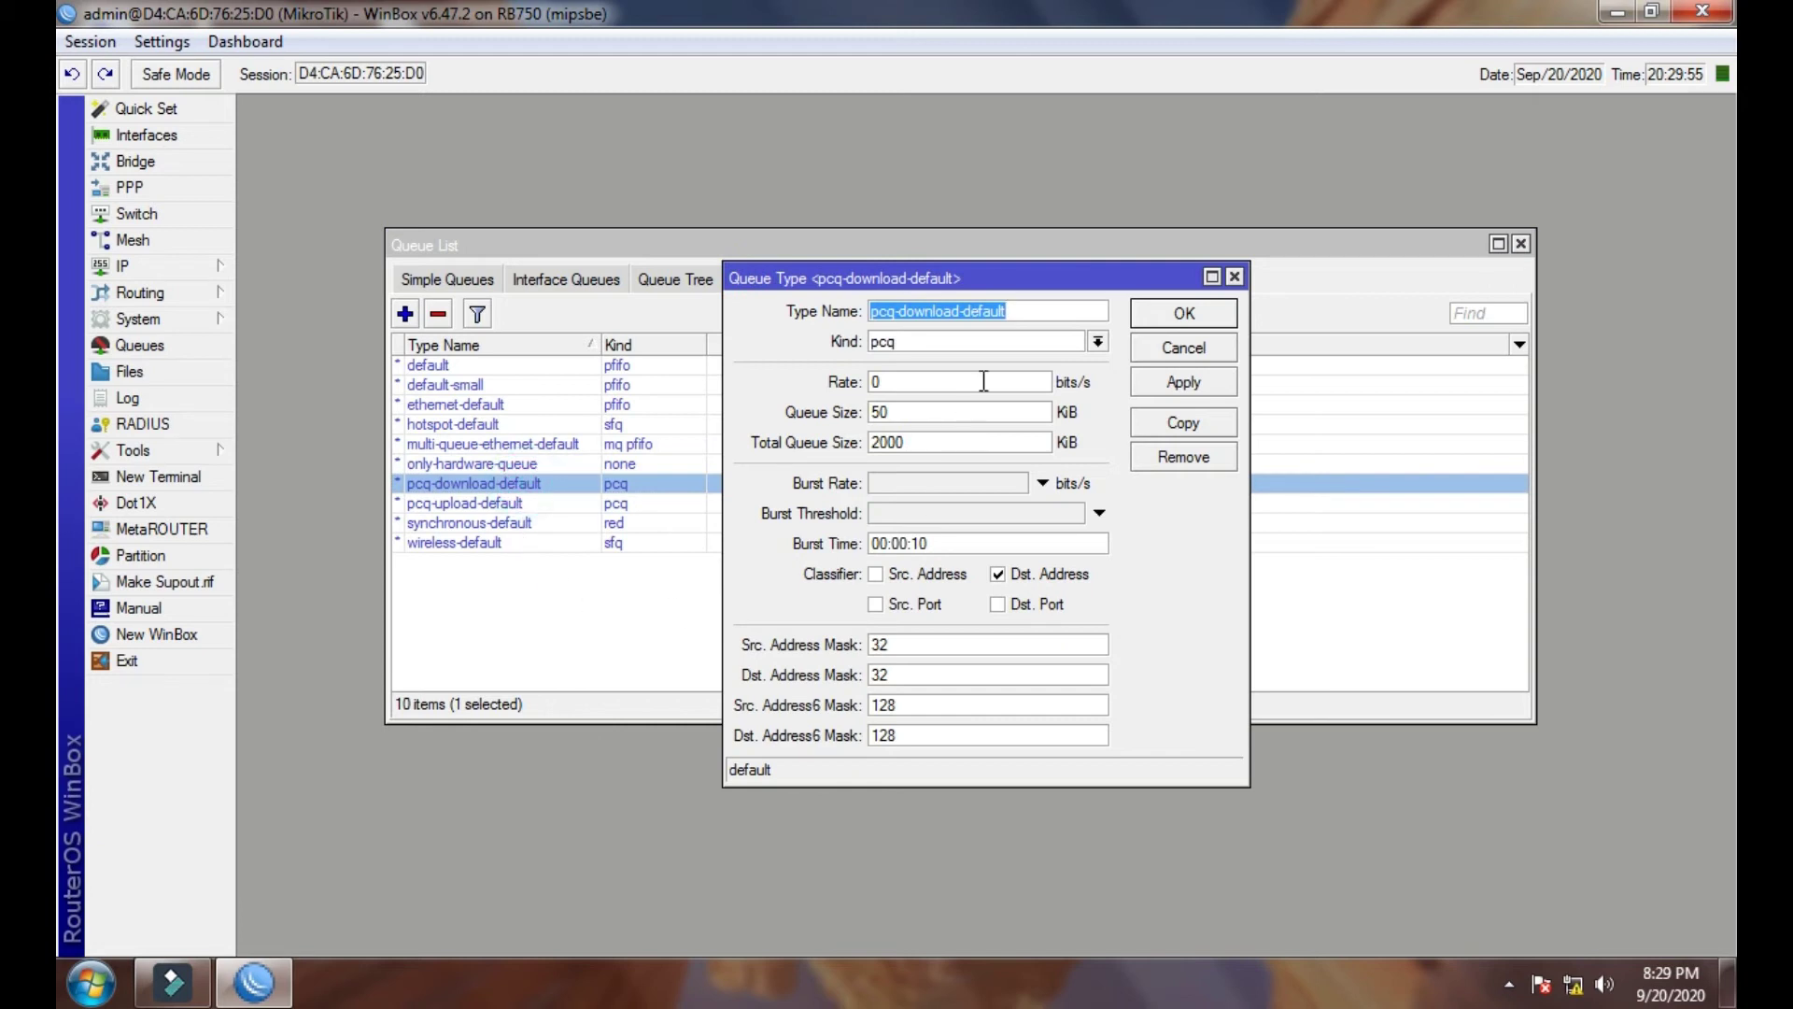
{"action": "left_click", "coordinate": [900, 381]}
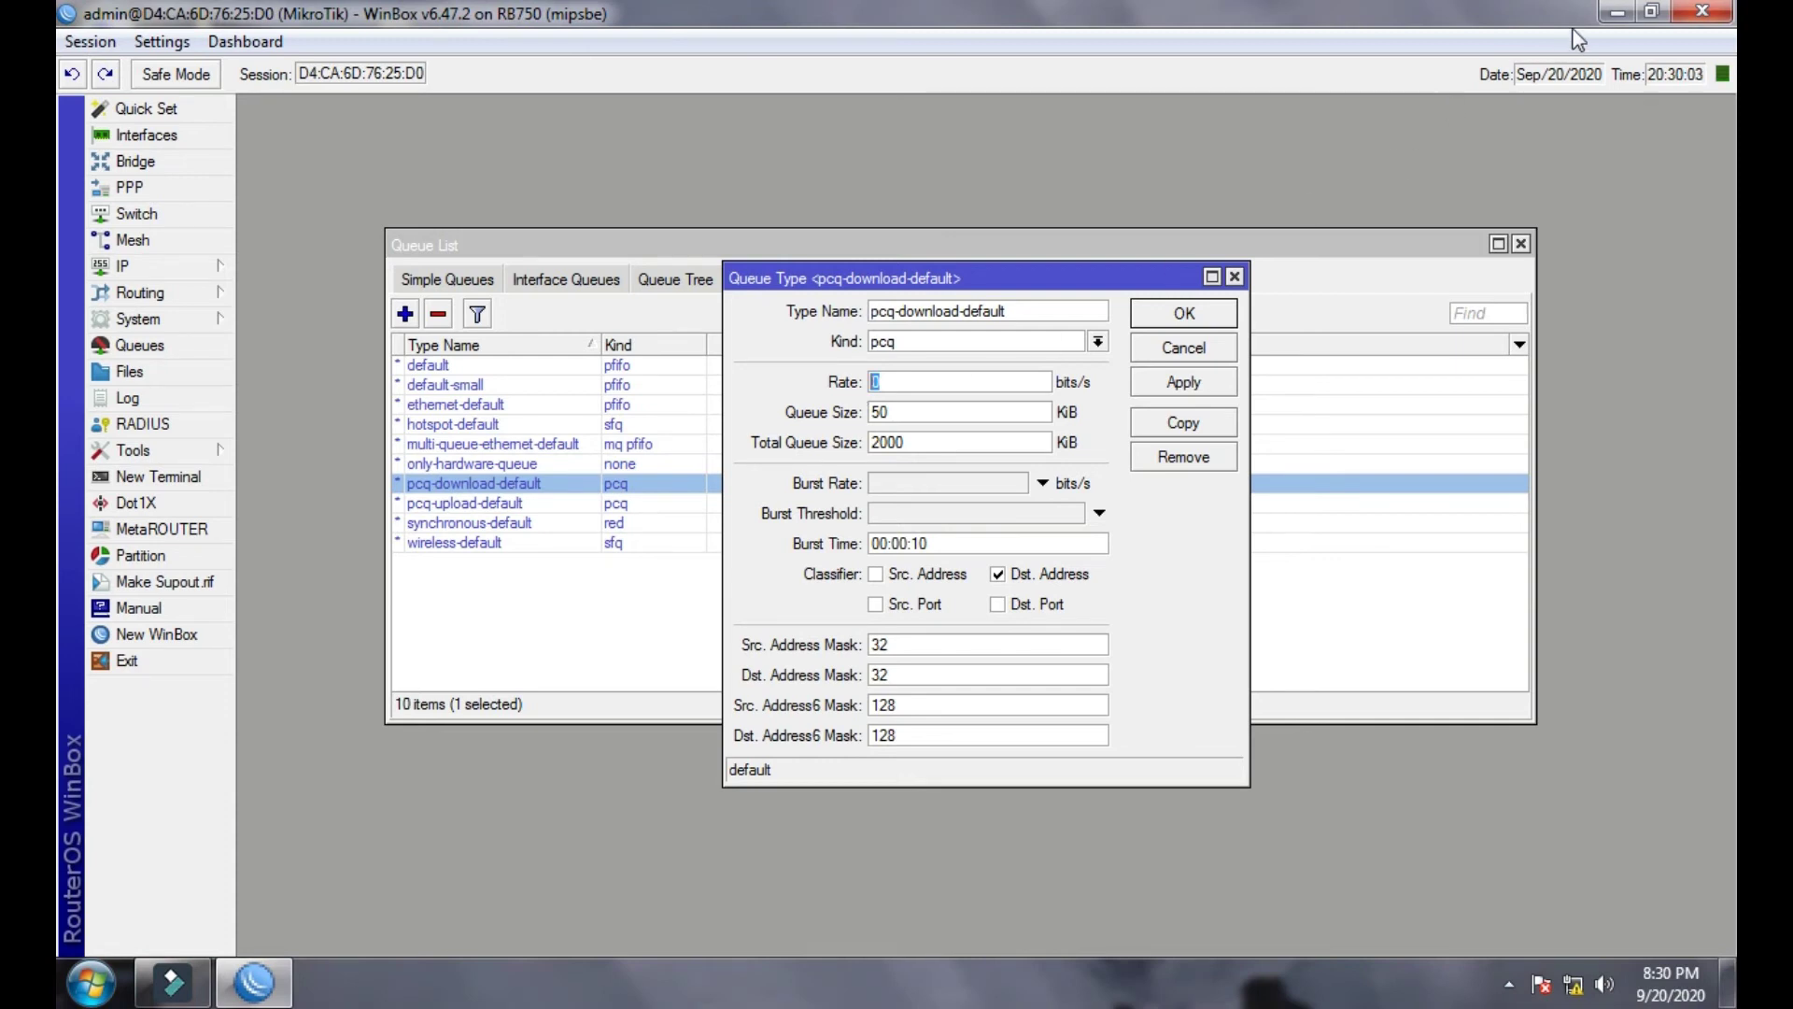
{"action": "left_click", "coordinate": [1617, 11]}
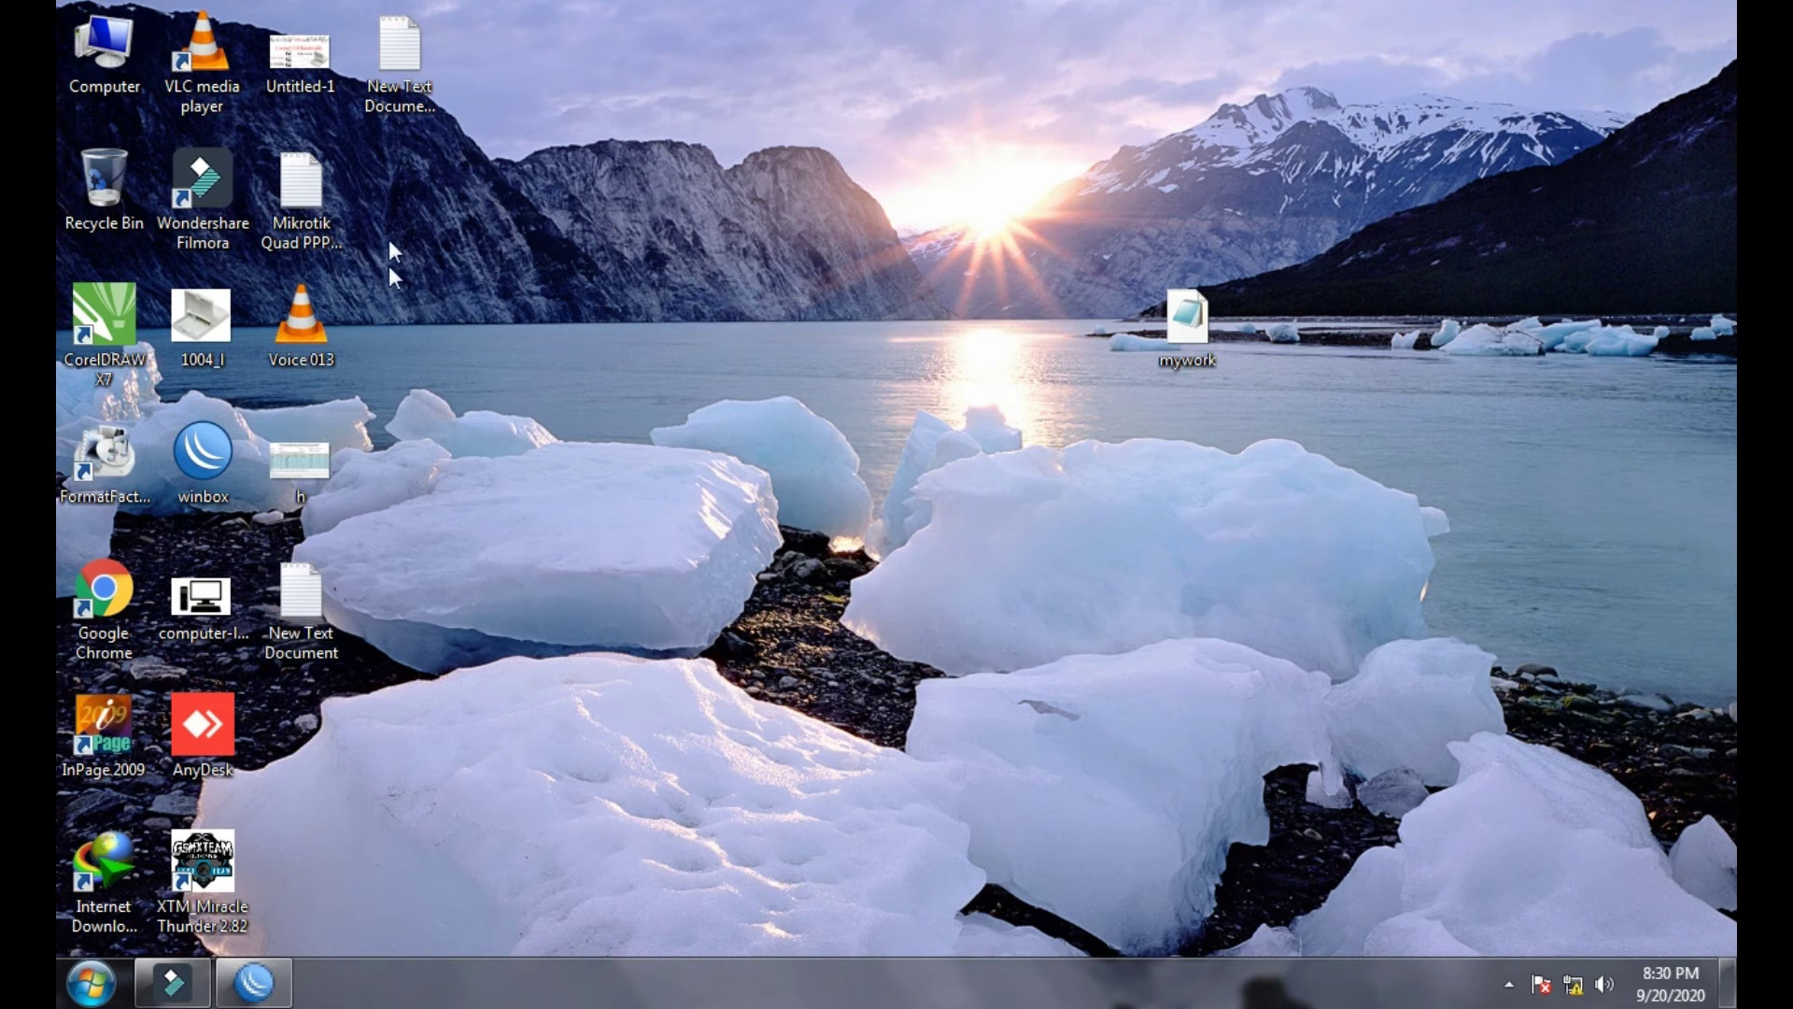
- Open the Untitled-1 diagram (16MB split as 2MB per user) in Photo Viewer, sized down beside WinBox
{"action": "double_click", "coordinate": [308, 58]}
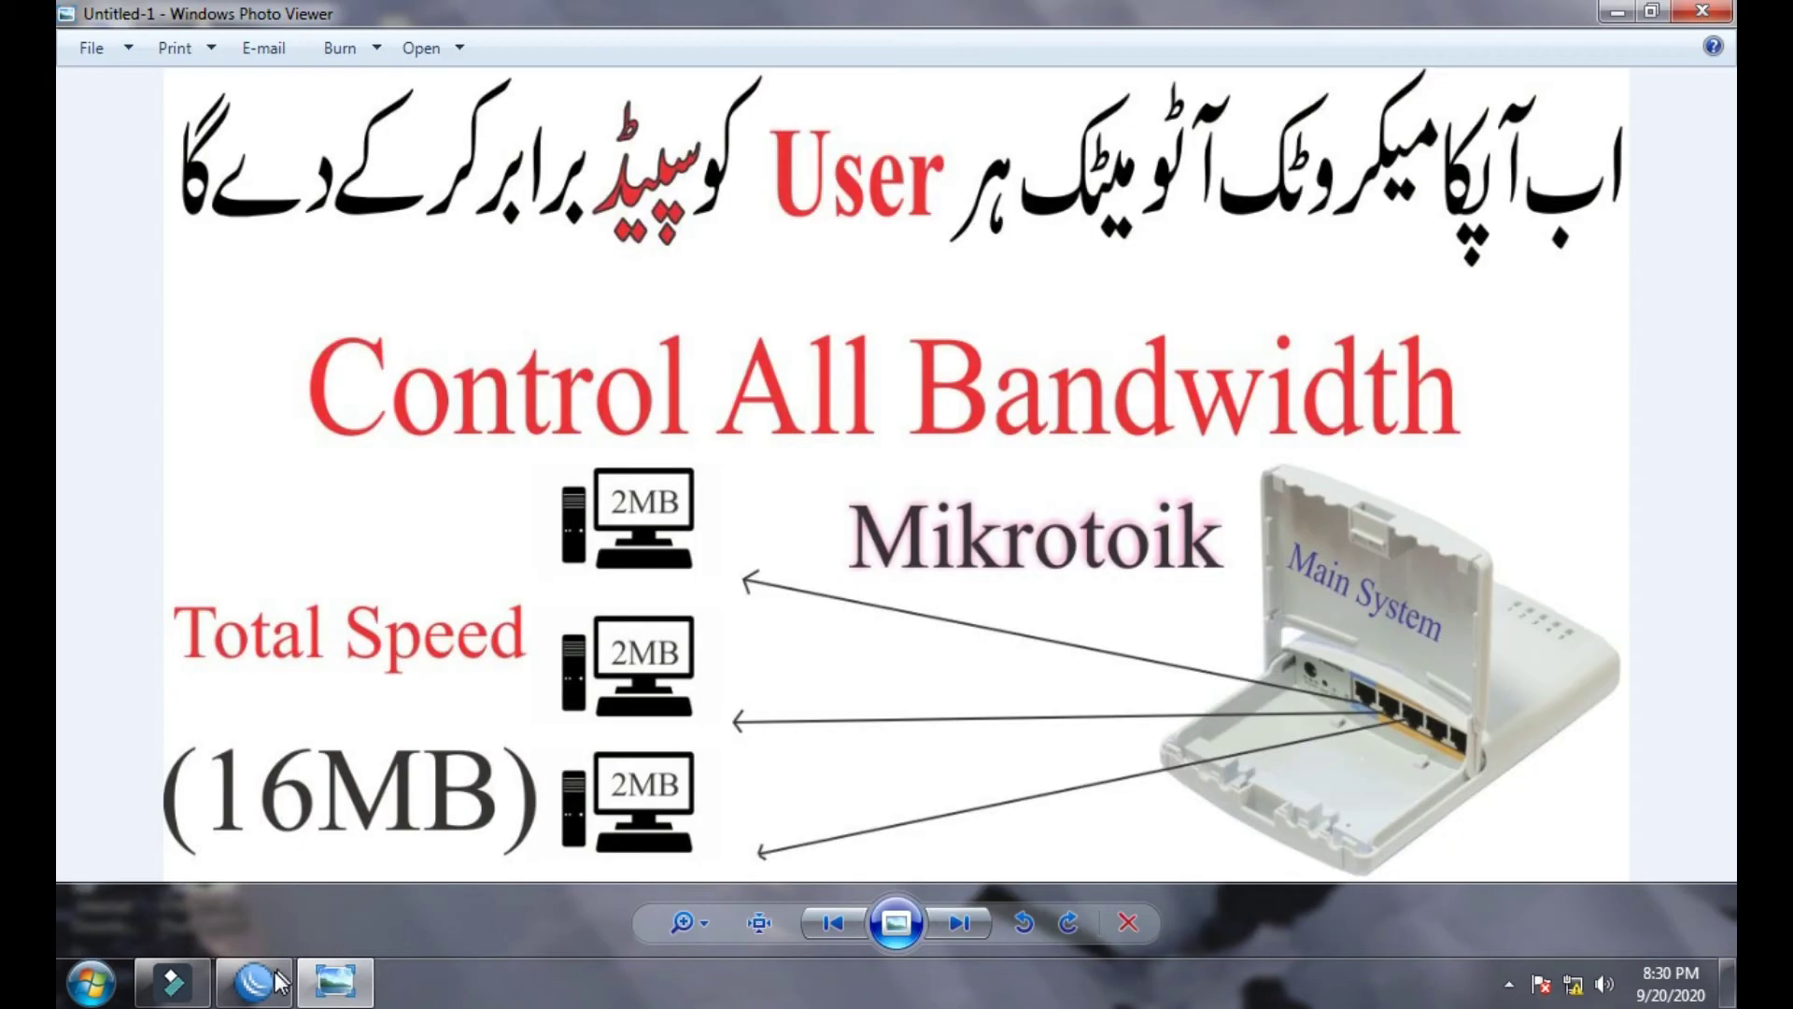
{"action": "left_click", "coordinate": [266, 988]}
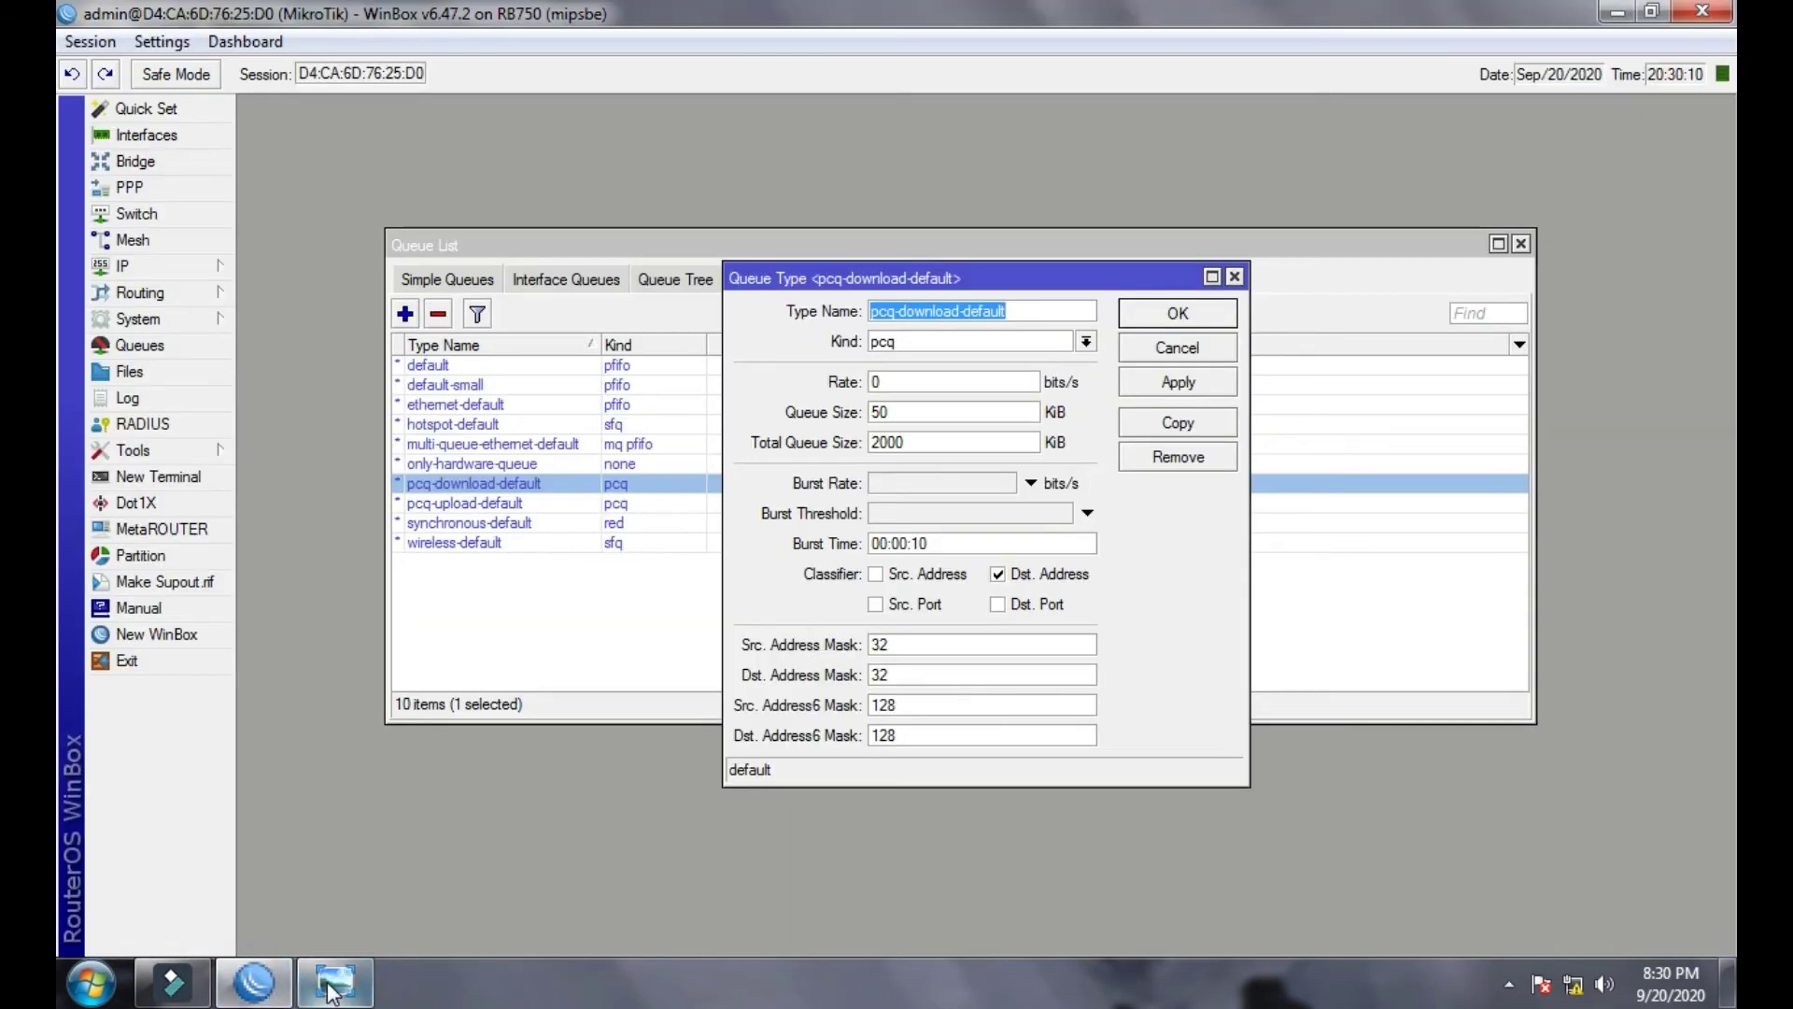
{"action": "left_click", "coordinate": [329, 988]}
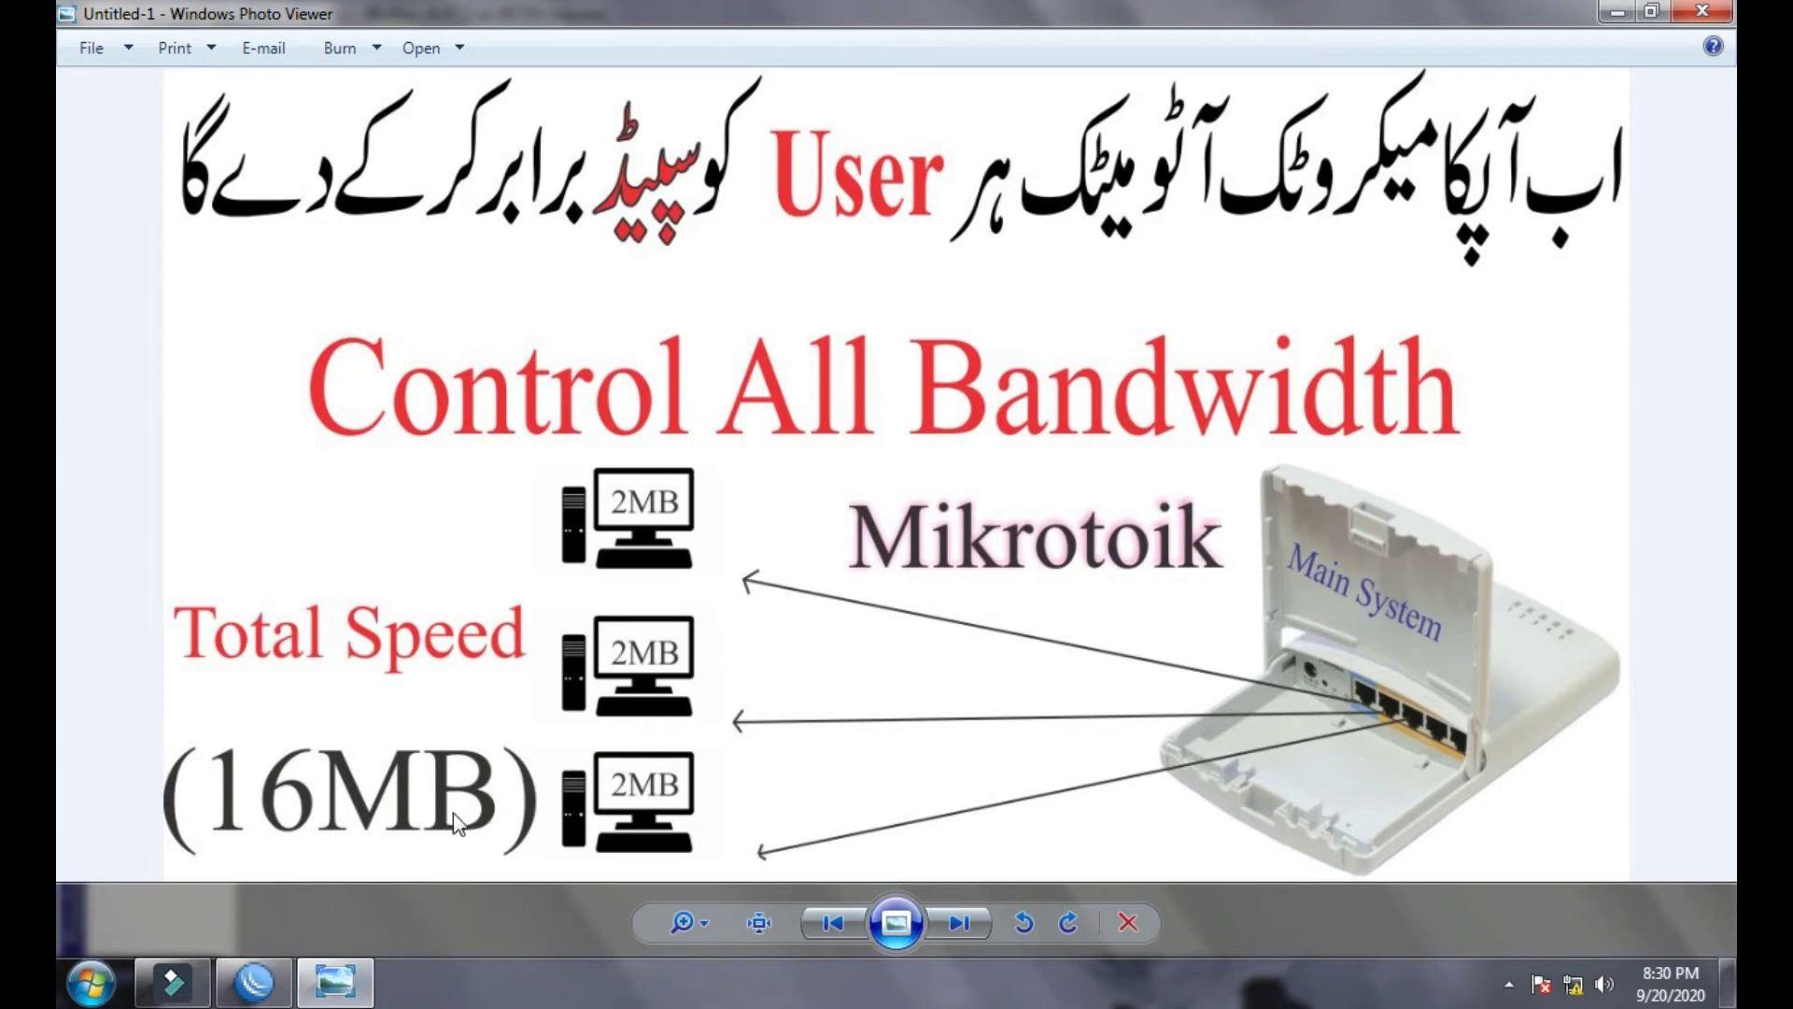
{"action": "left_click", "coordinate": [1651, 18]}
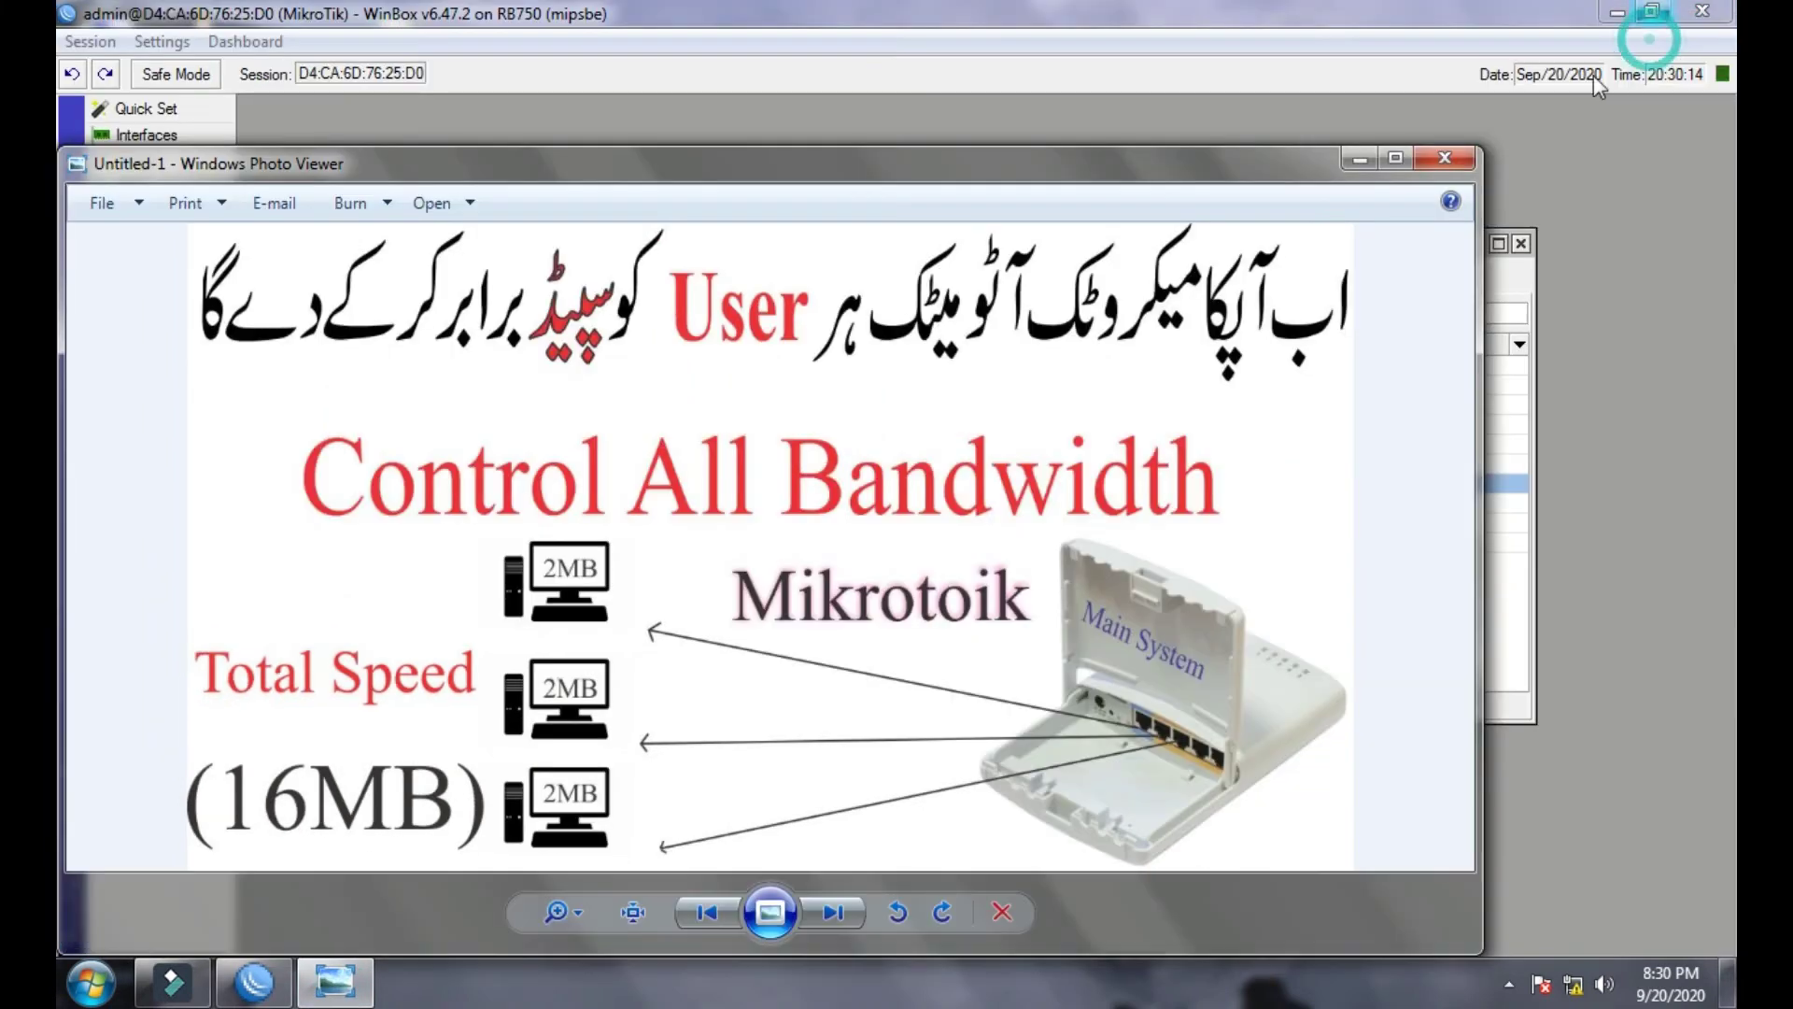
{"action": "left_click_drag", "start_coordinate": [1261, 165], "coordinate": [1444, 422]}
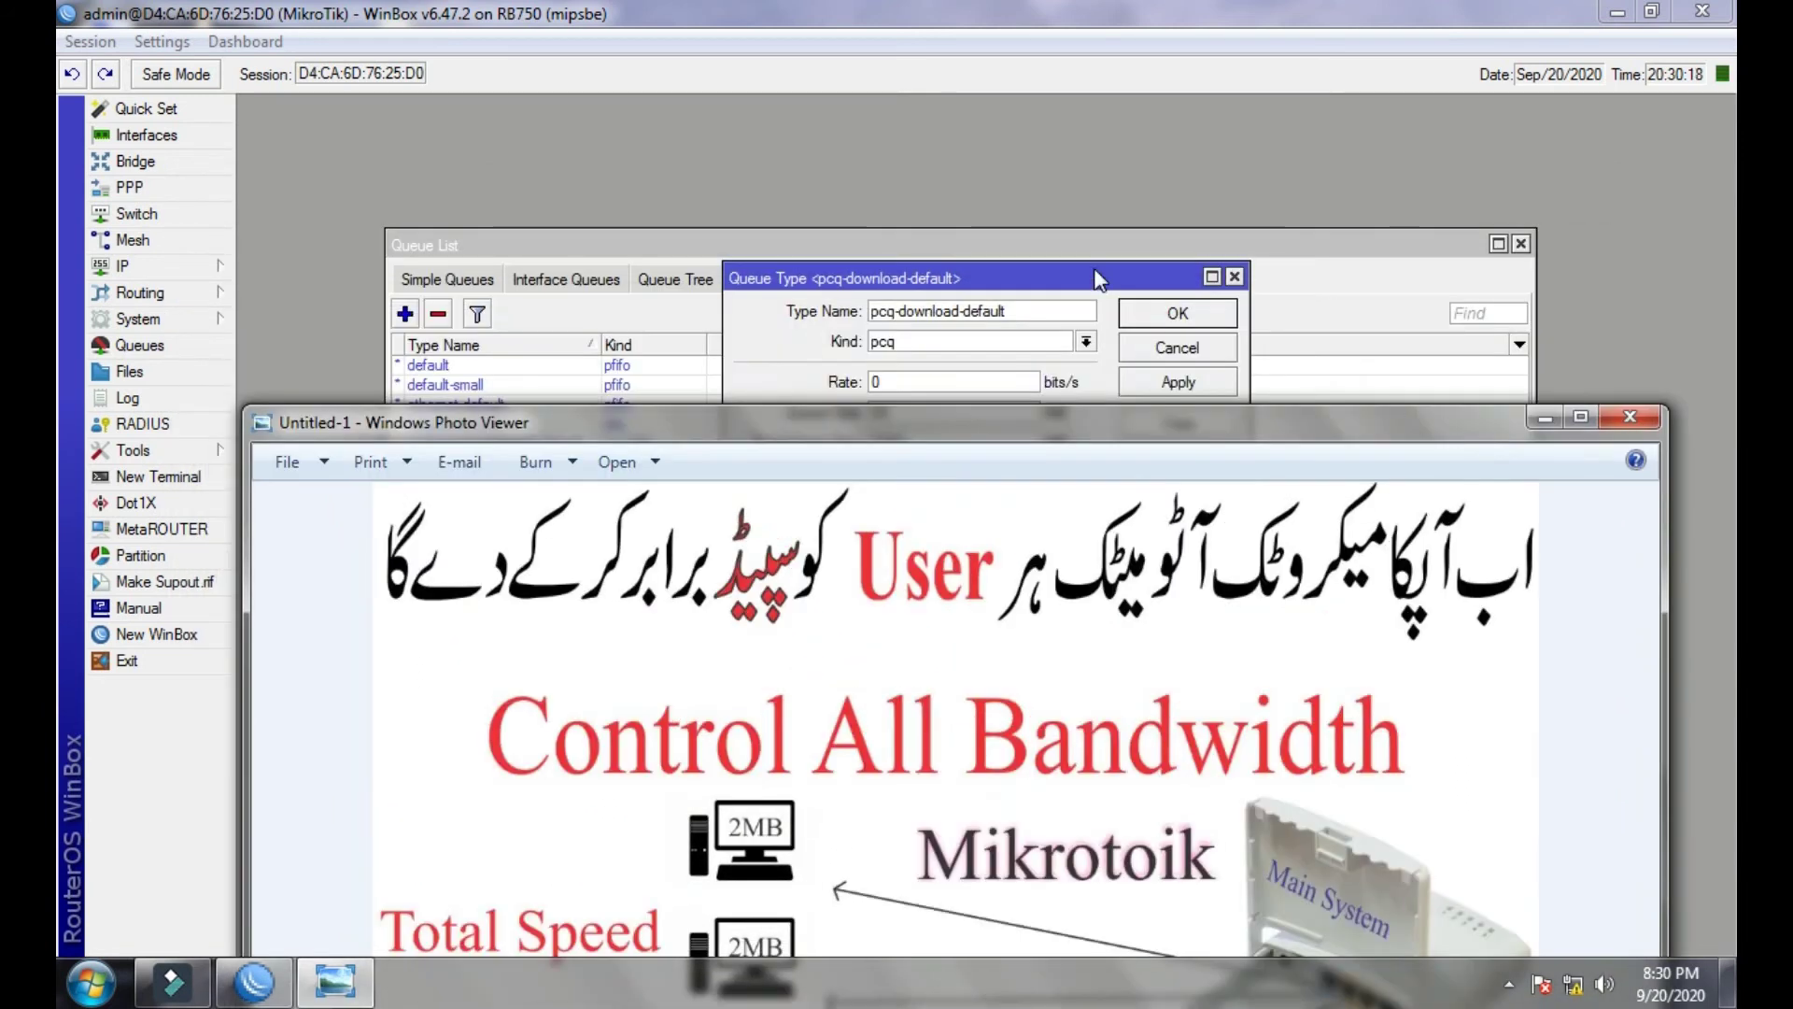
- Set the pcq-download-default queue type's Rate to 2M and save it
{"action": "left_click", "coordinate": [1093, 272]}
{"action": "left_click", "coordinate": [959, 382]}
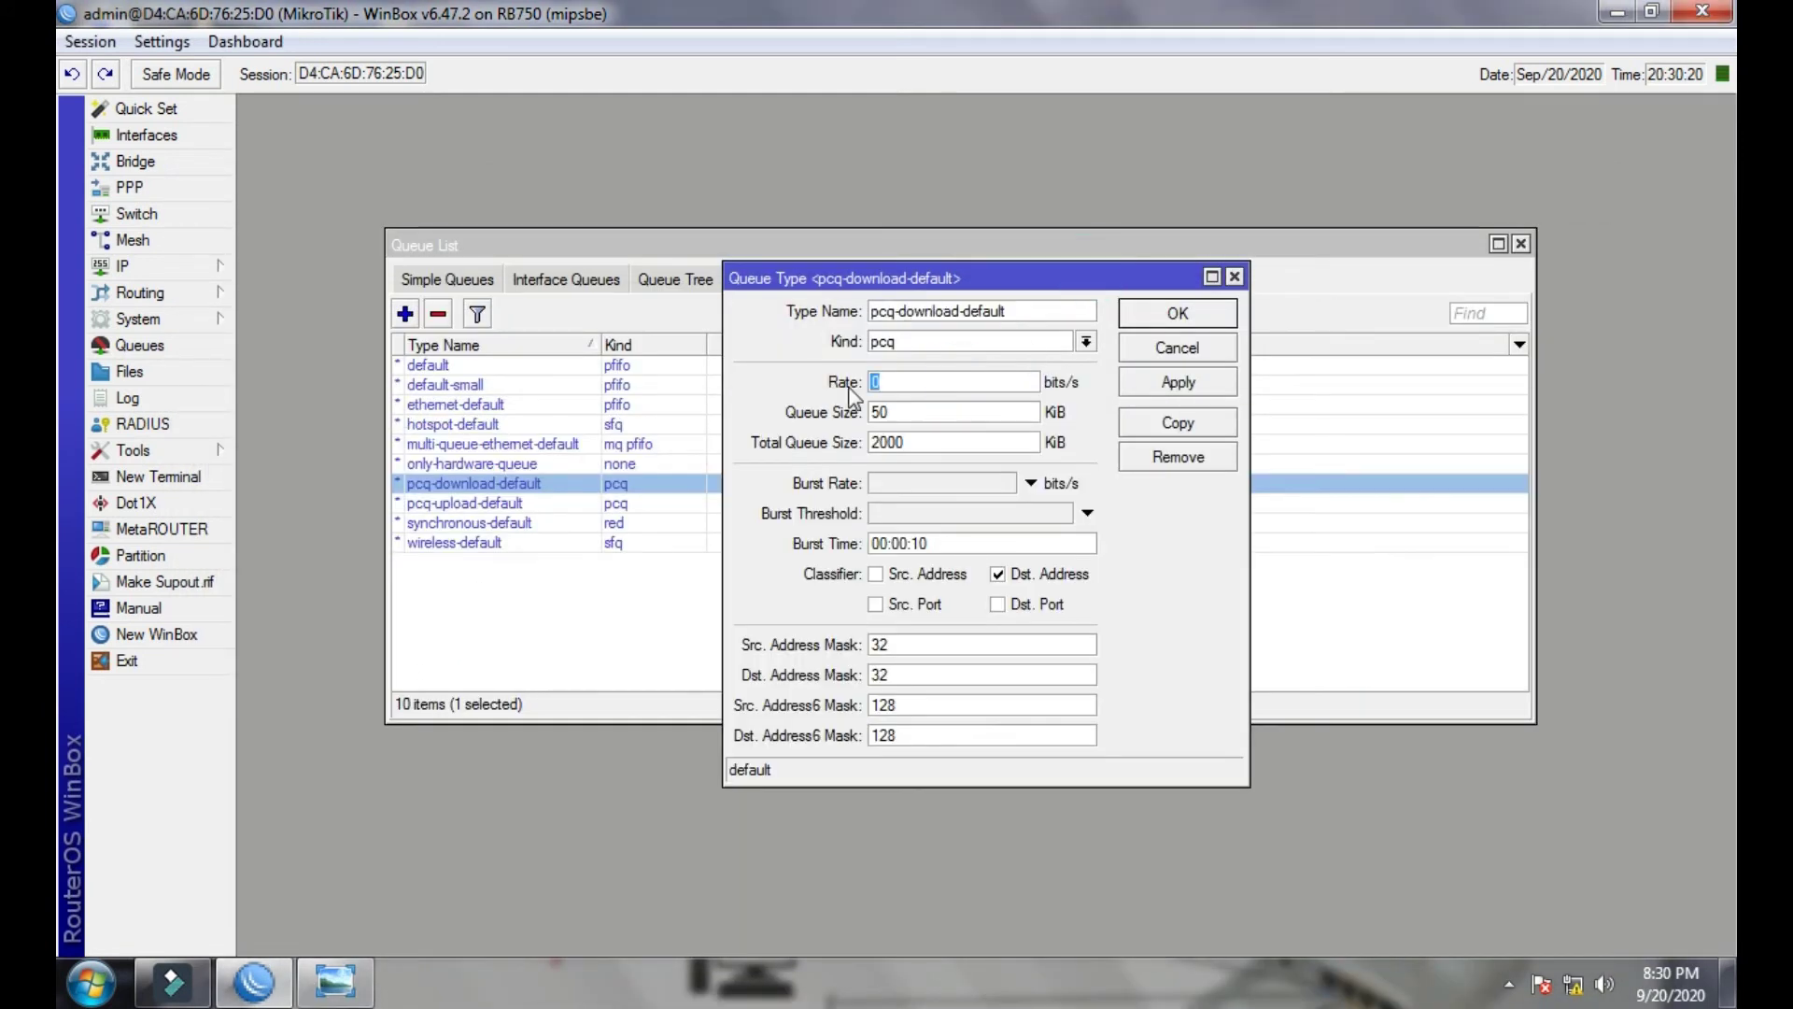
{"action": "type", "text": "2M"}
{"action": "left_click", "coordinate": [1163, 384]}
{"action": "left_click", "coordinate": [1160, 319]}
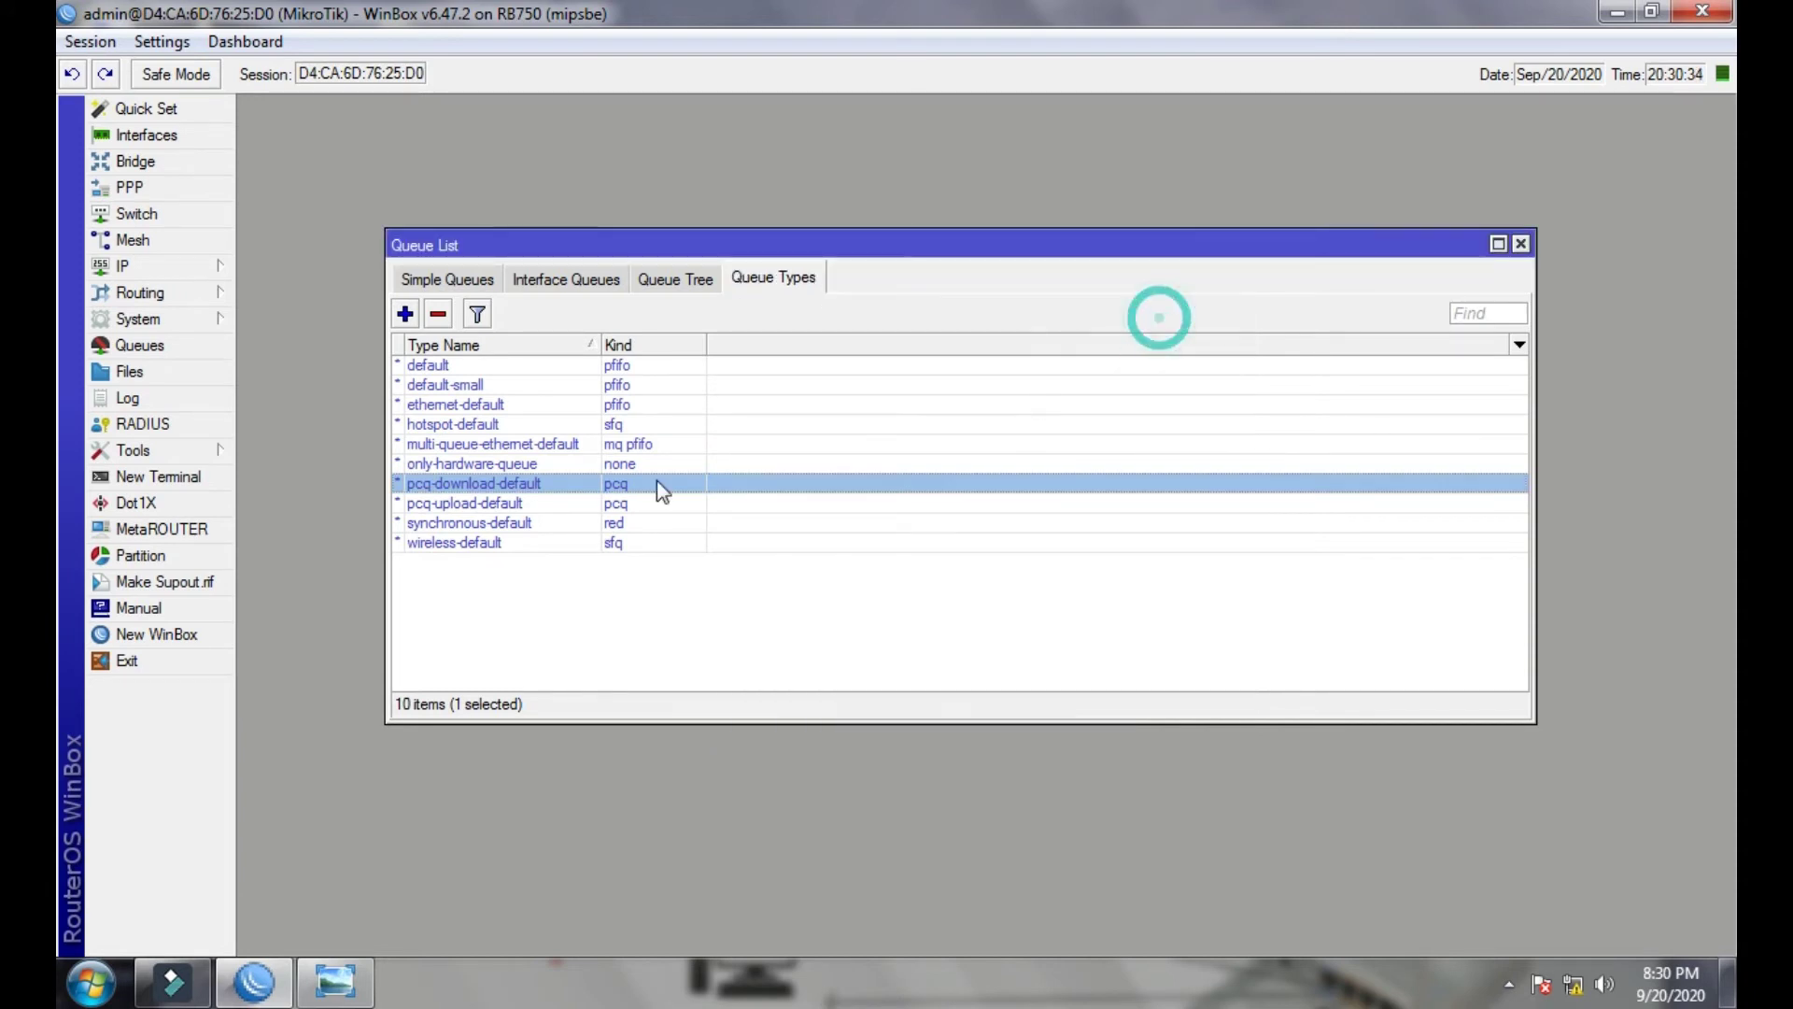
- Give pcq-upload-default a 2M rate with Src. Address classification kept checked, and save it
{"action": "double_click", "coordinate": [504, 504]}
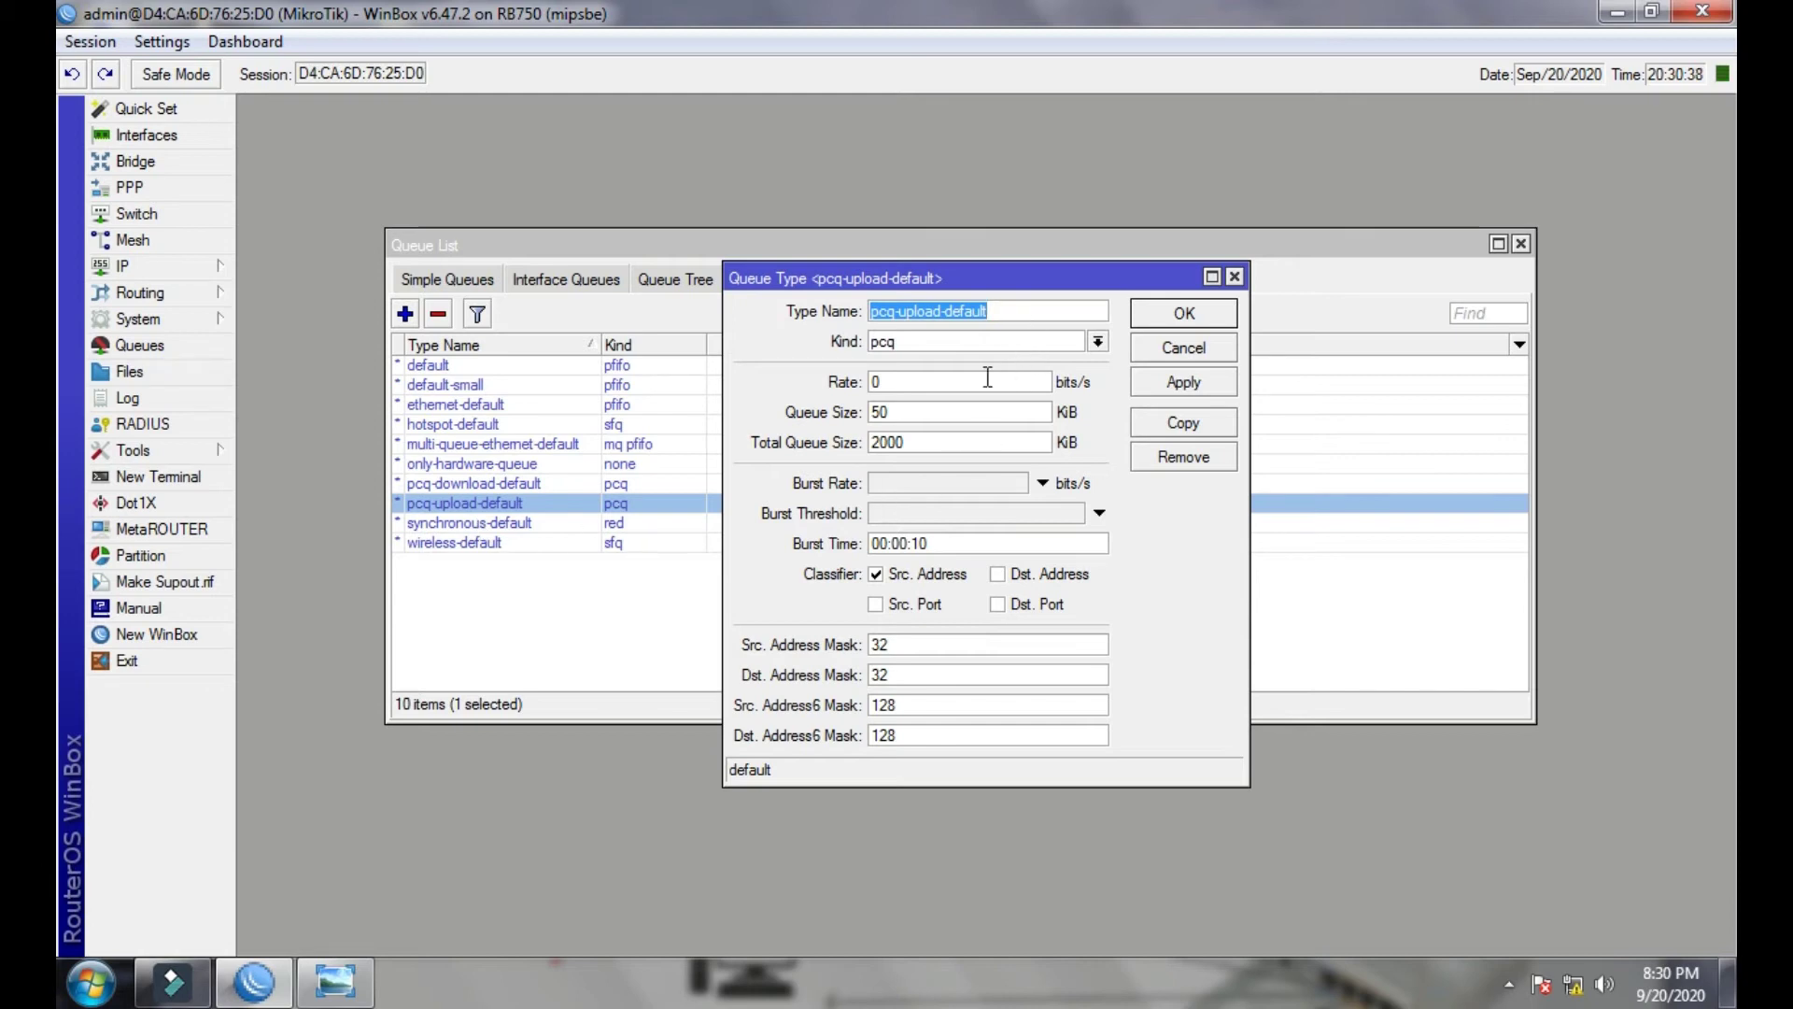
{"action": "double_click", "coordinate": [924, 380]}
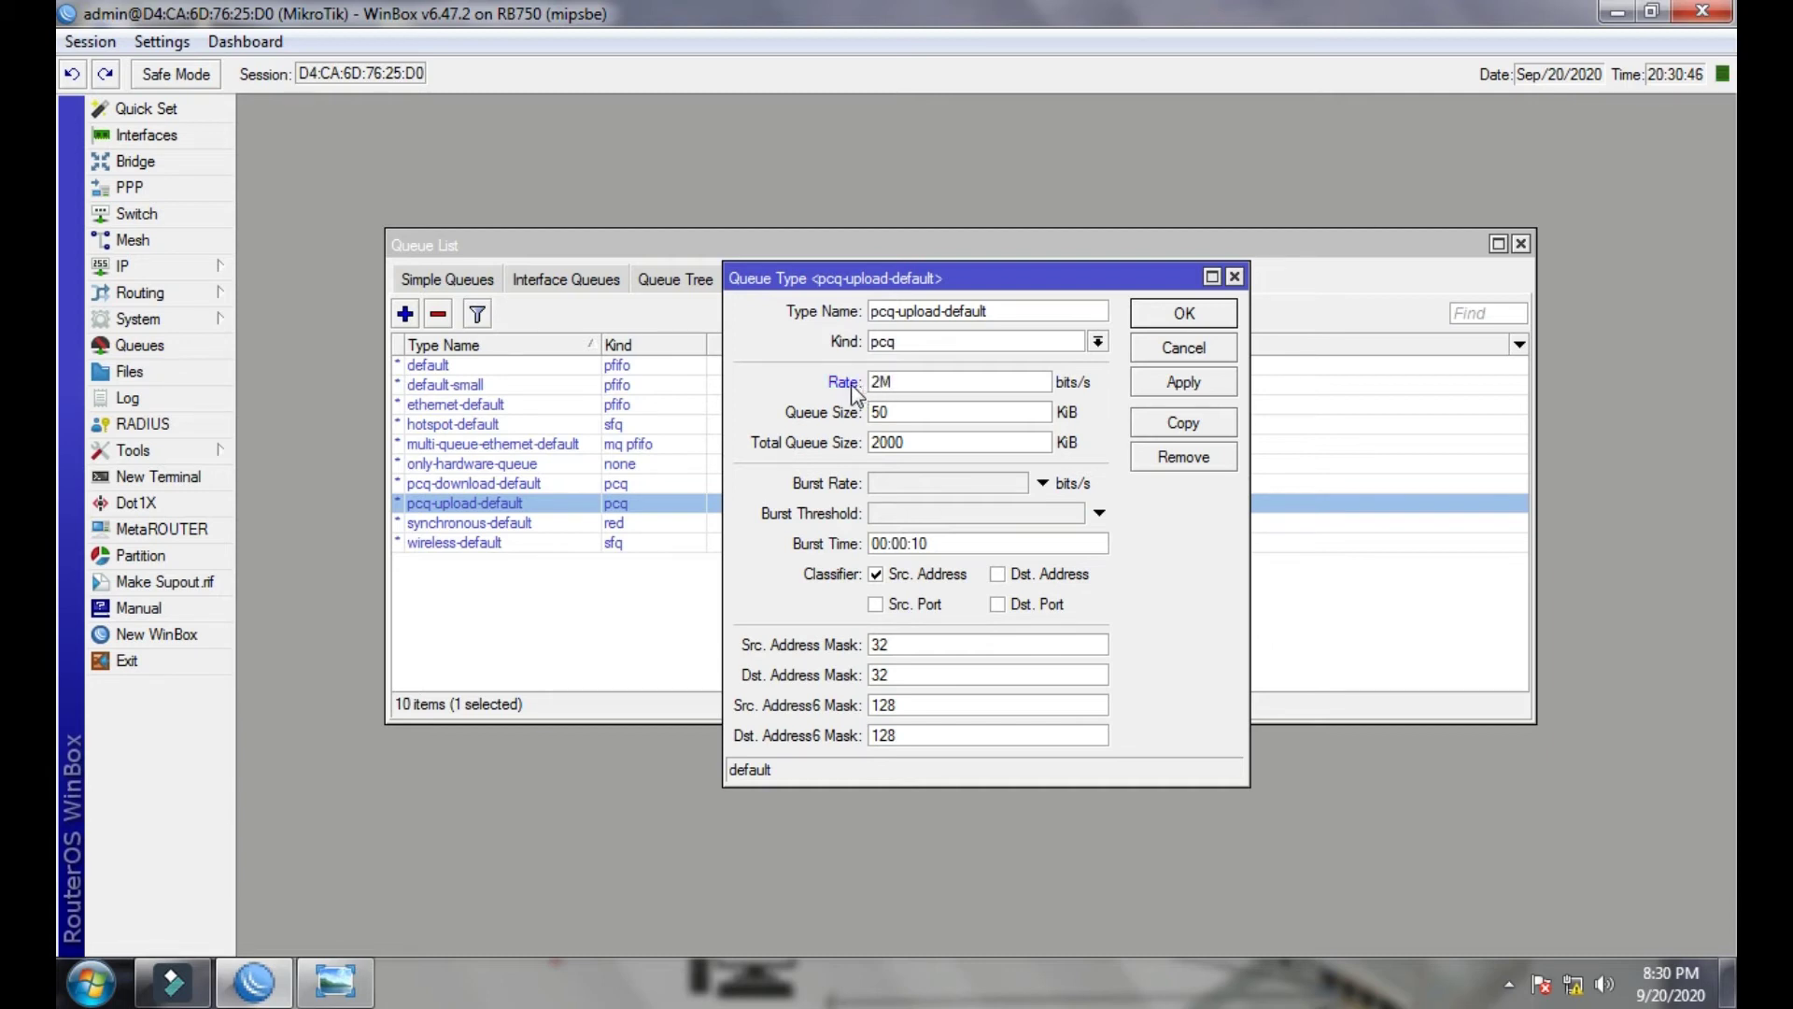
{"action": "left_click", "coordinate": [878, 584]}
{"action": "left_click", "coordinate": [878, 584]}
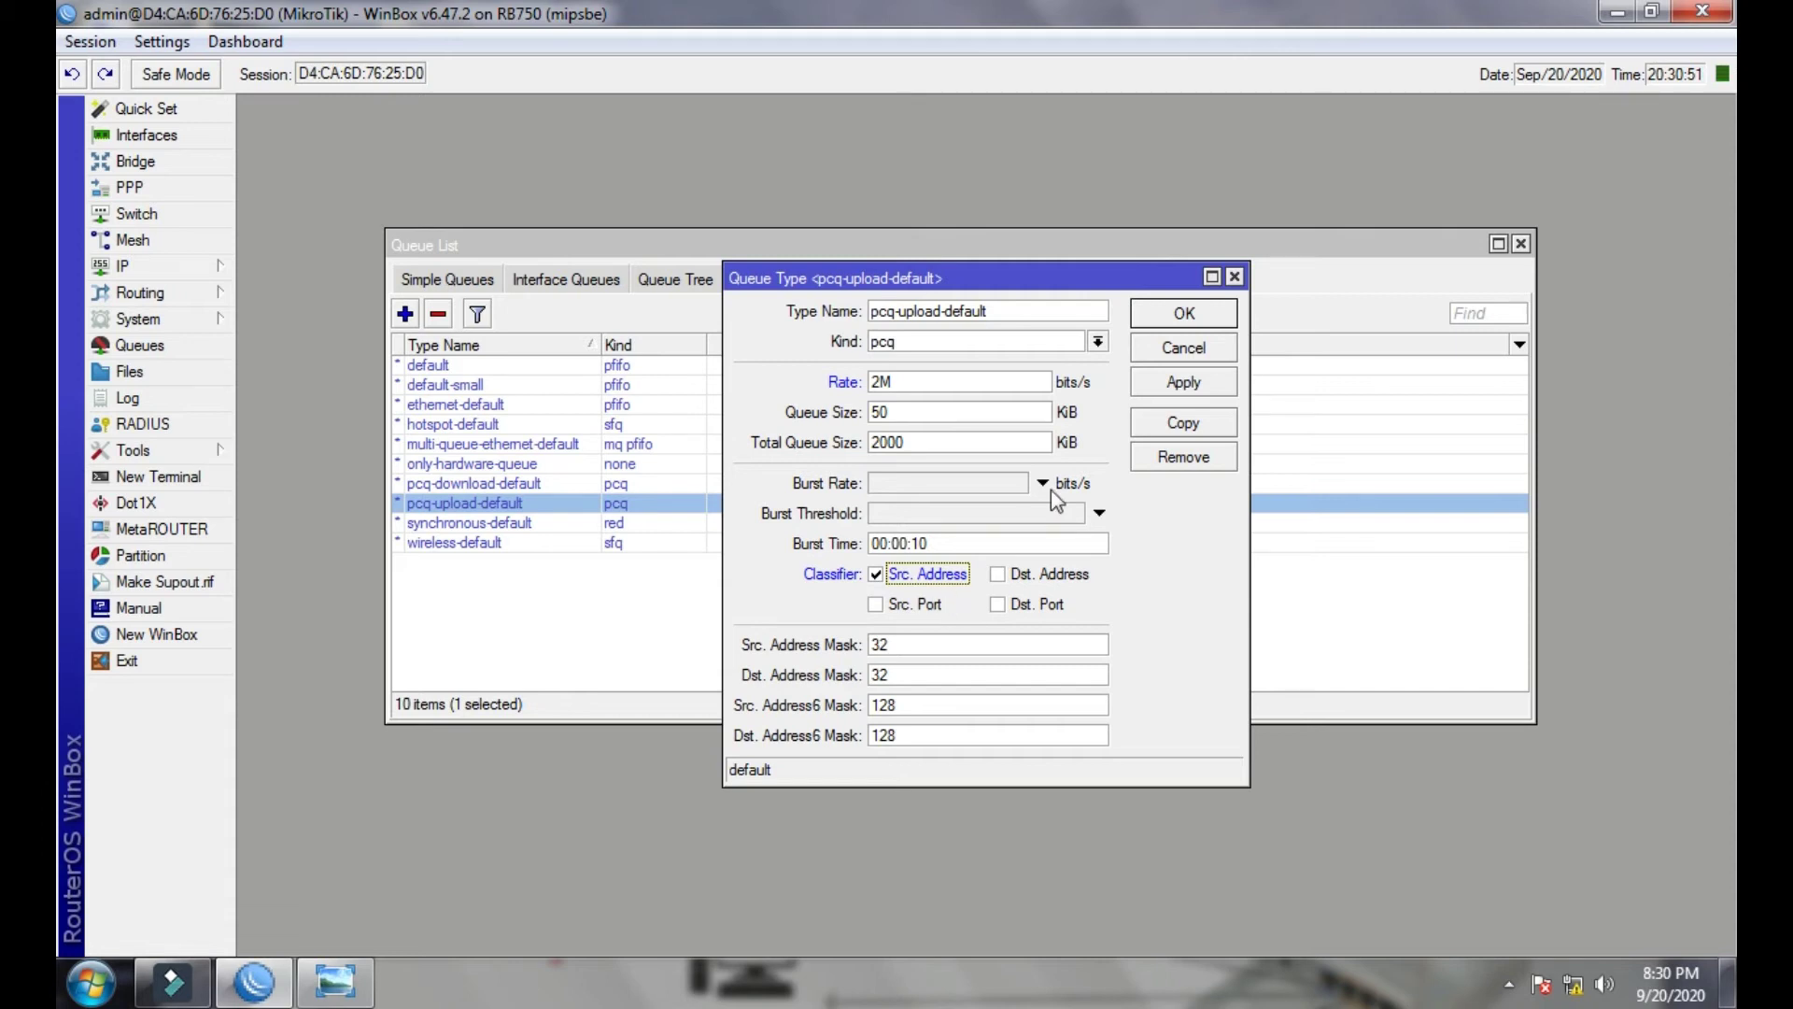
{"action": "left_click", "coordinate": [1155, 386]}
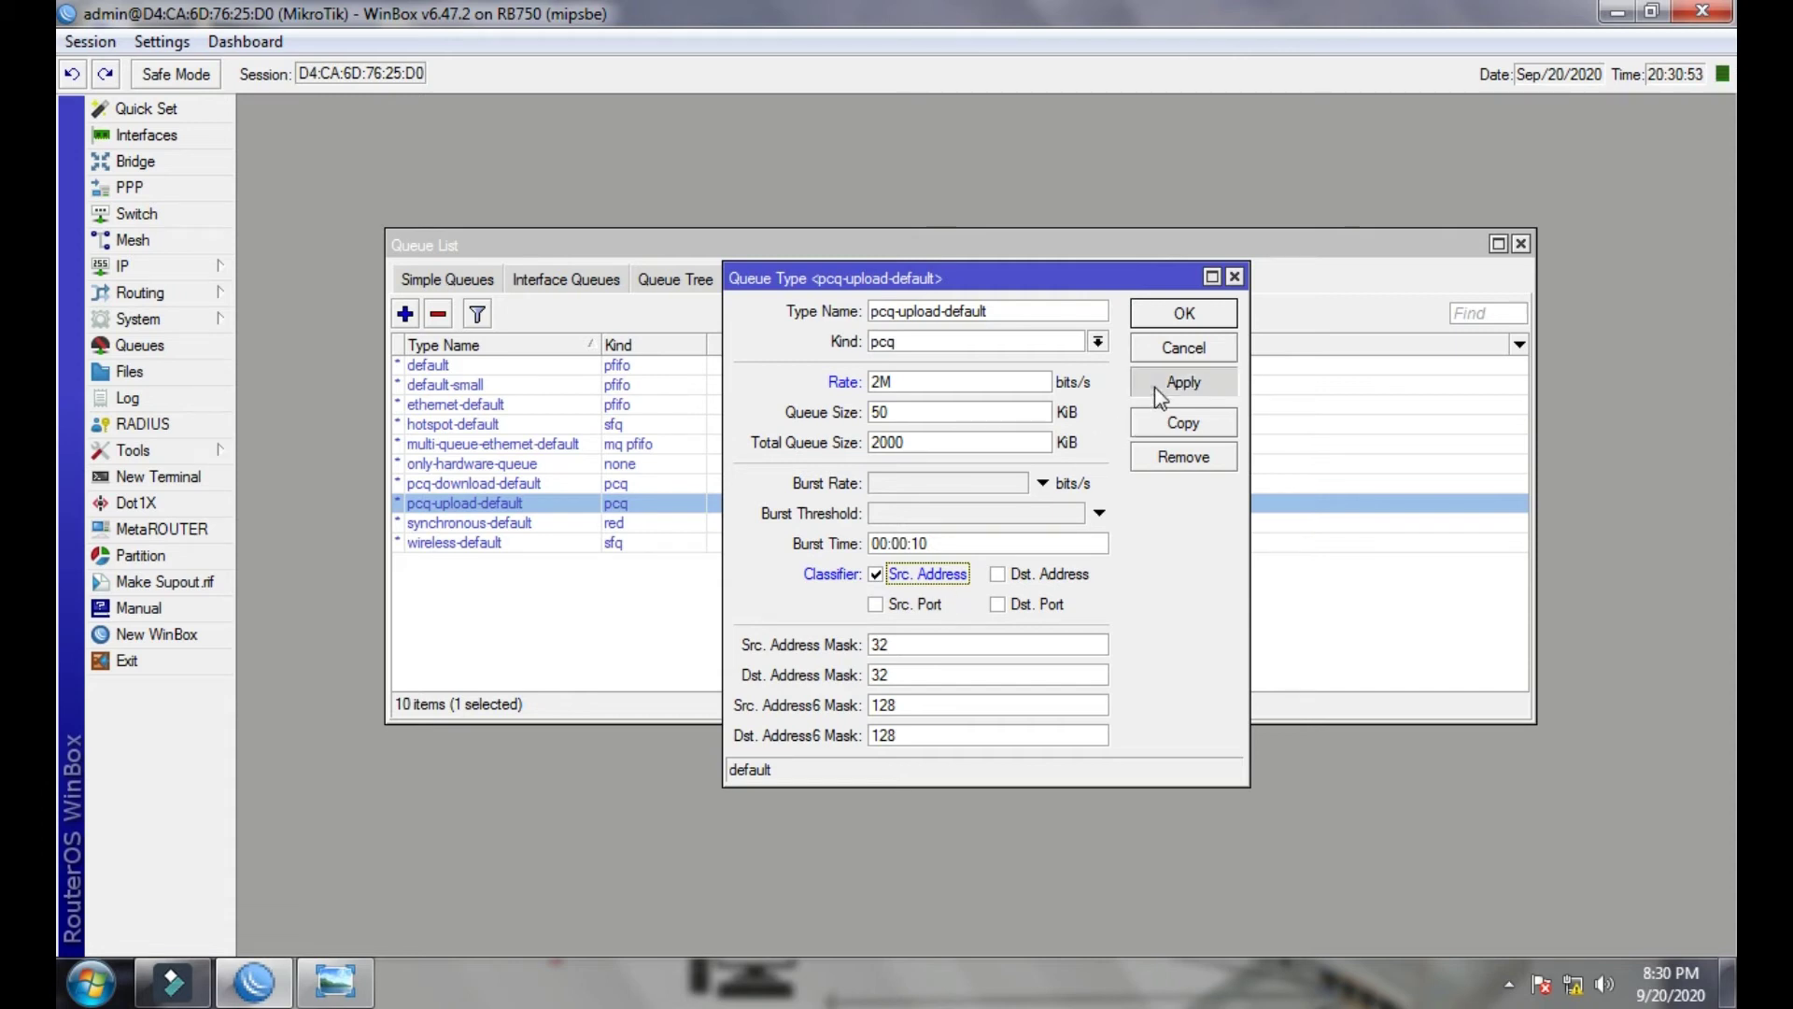
{"action": "left_click", "coordinate": [1168, 314]}
{"action": "left_click", "coordinate": [540, 485]}
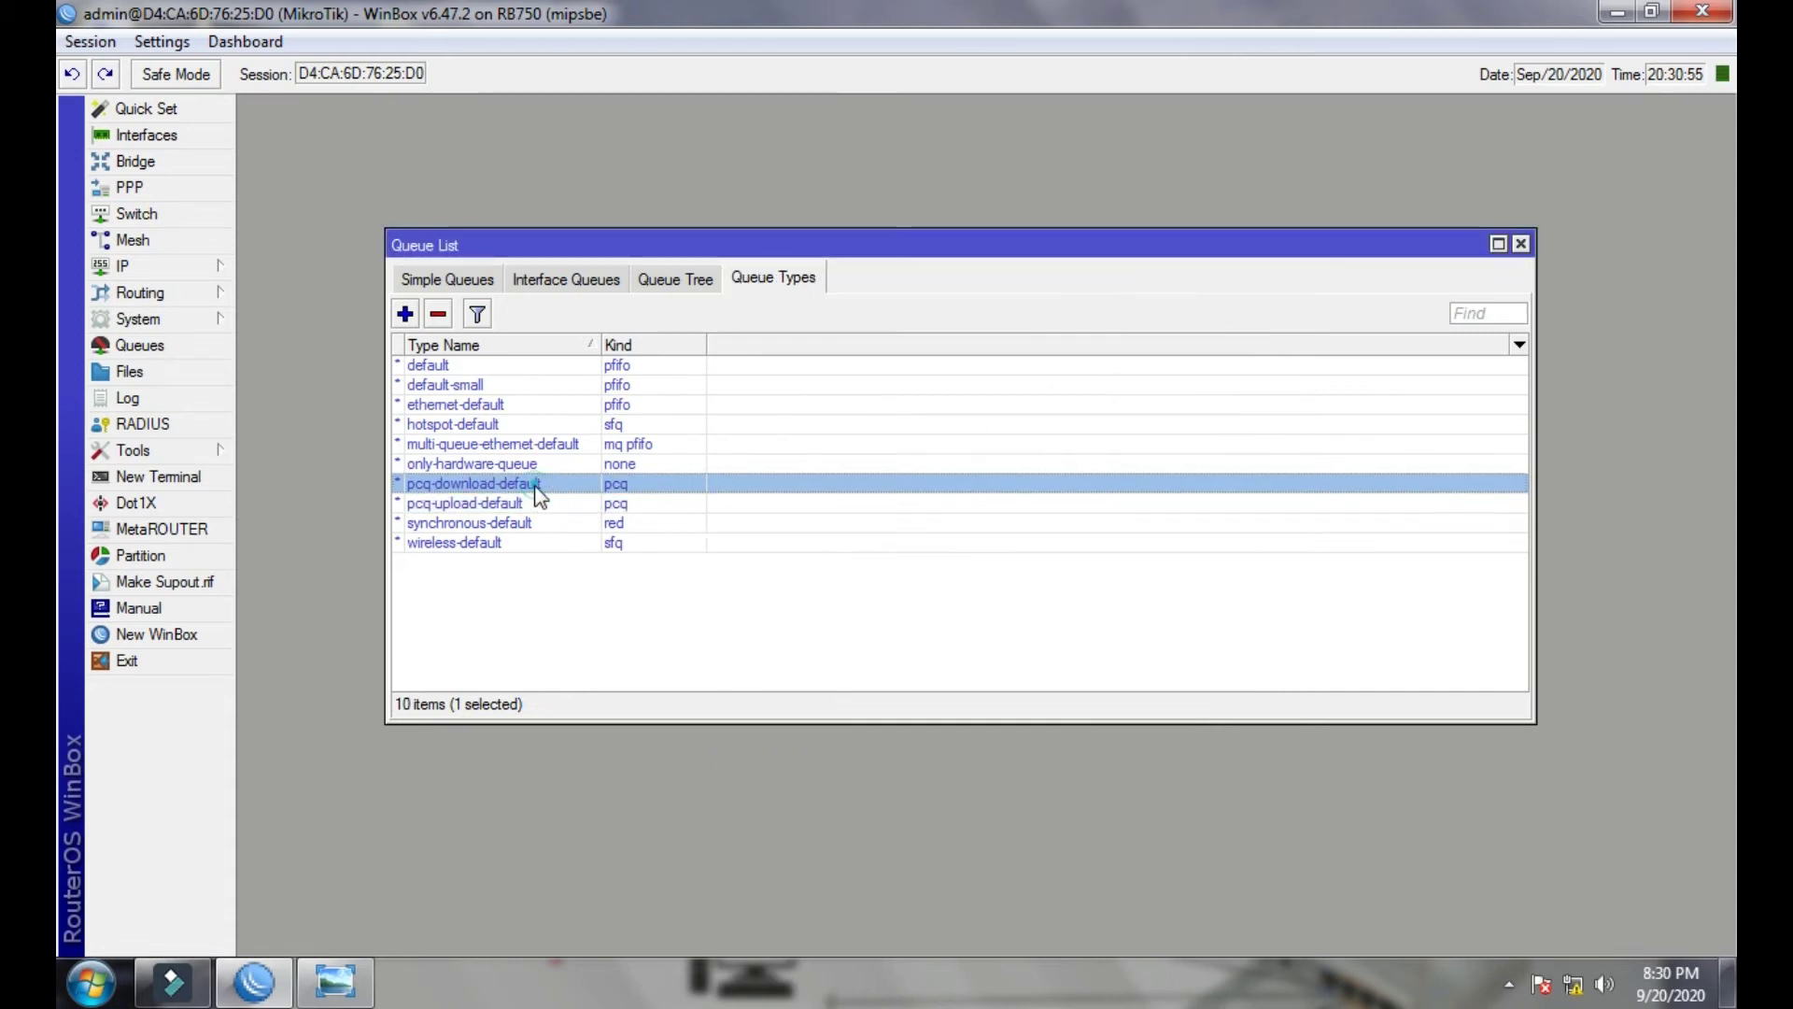
{"action": "left_click", "coordinate": [540, 505]}
{"action": "left_click", "coordinate": [551, 559]}
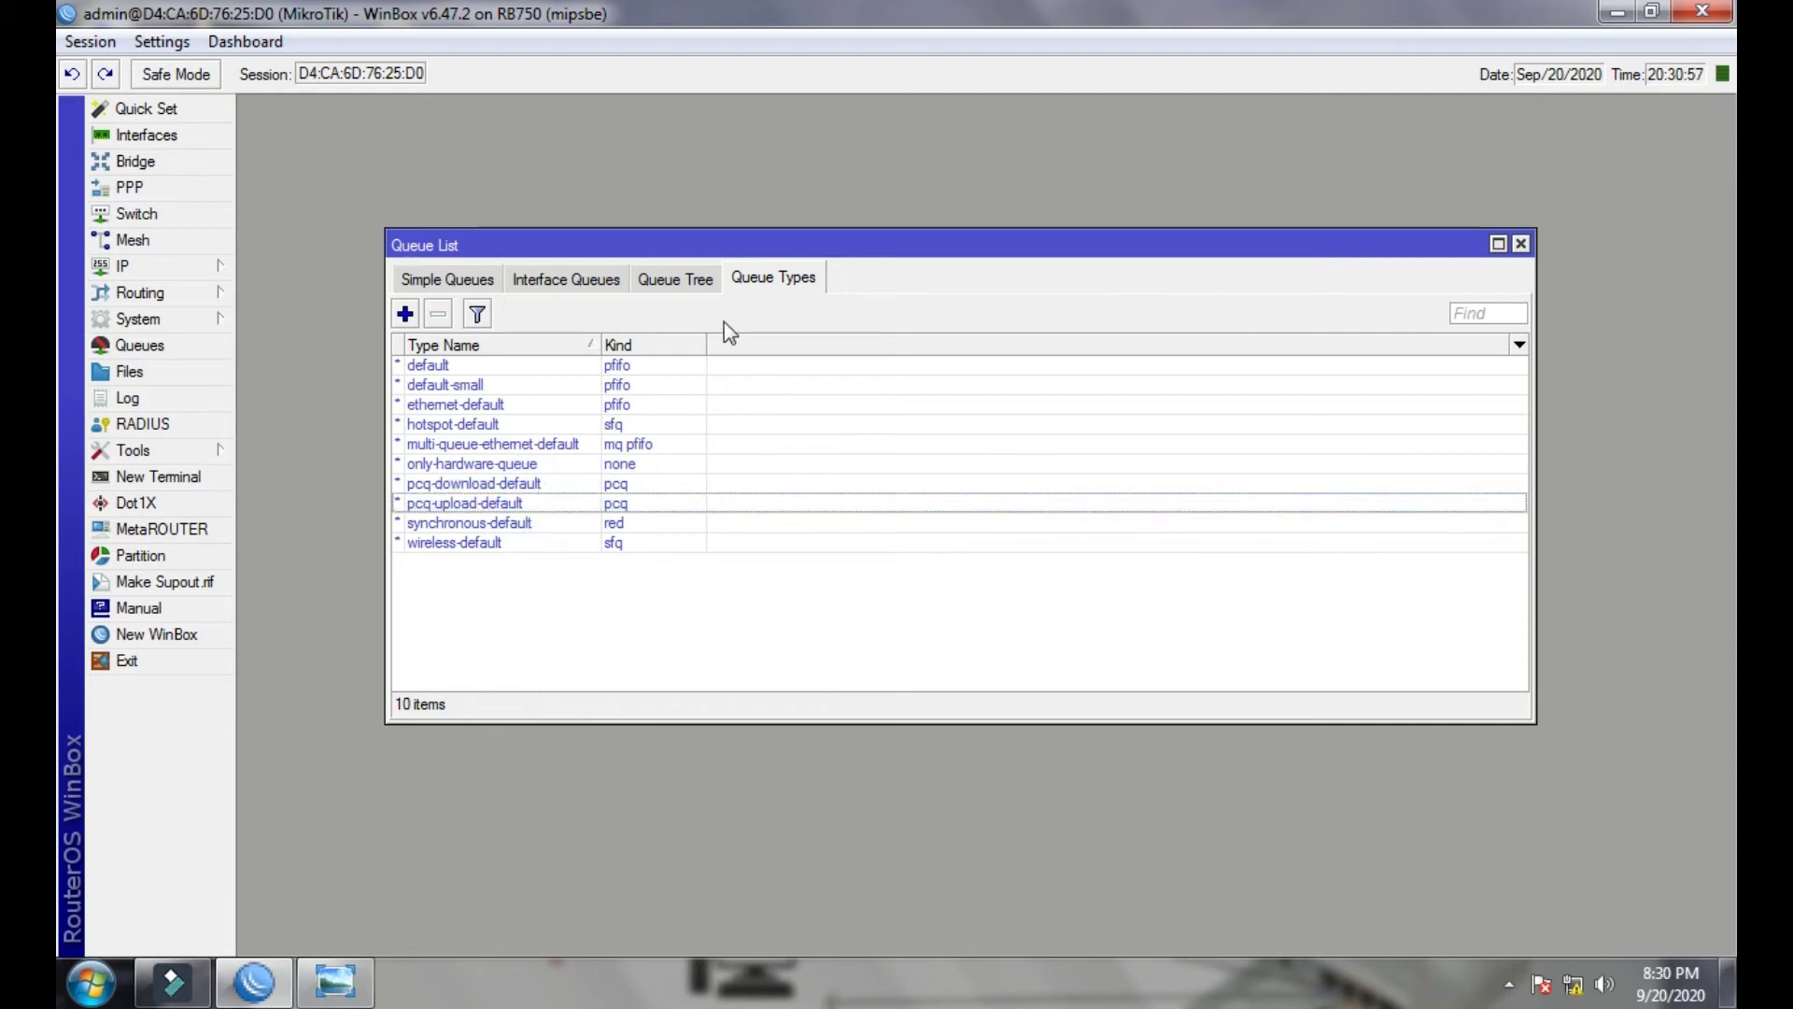
- In Queue Tree, add 'All Bandwidth' with parent global and Max Limit 16M, then start another queue
{"action": "left_click", "coordinate": [687, 282]}
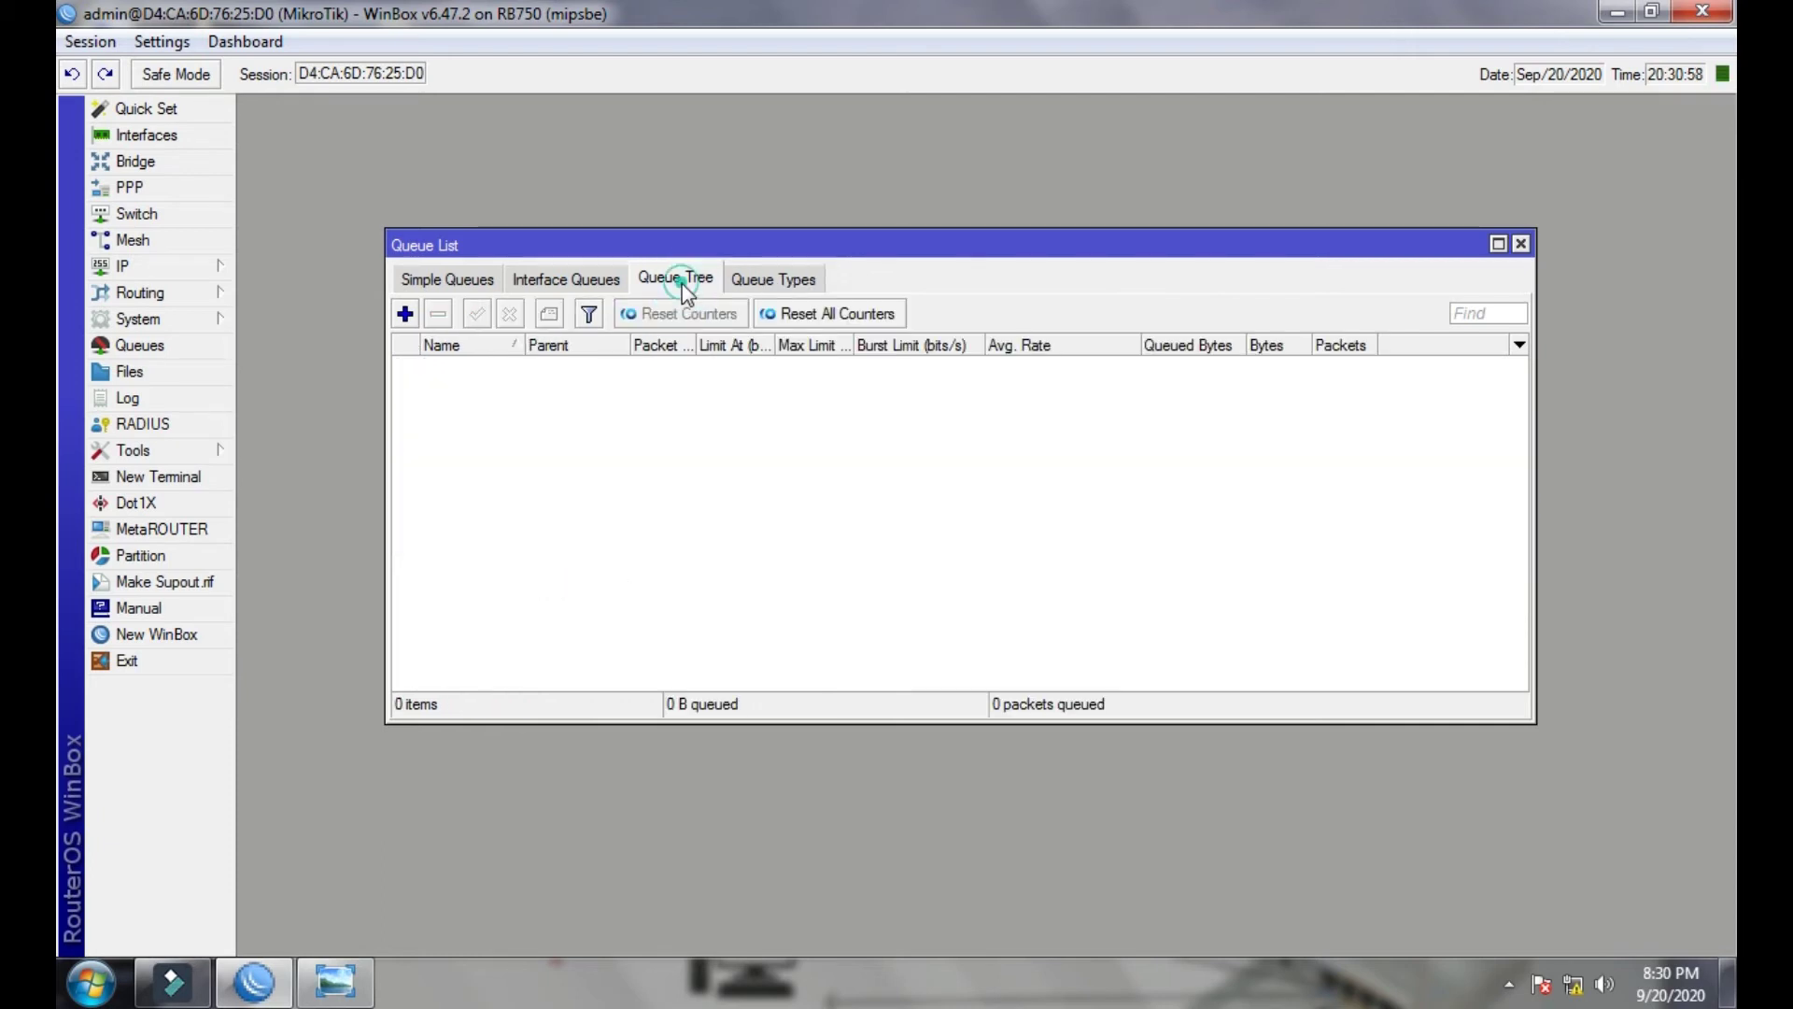
{"action": "left_click", "coordinate": [405, 315]}
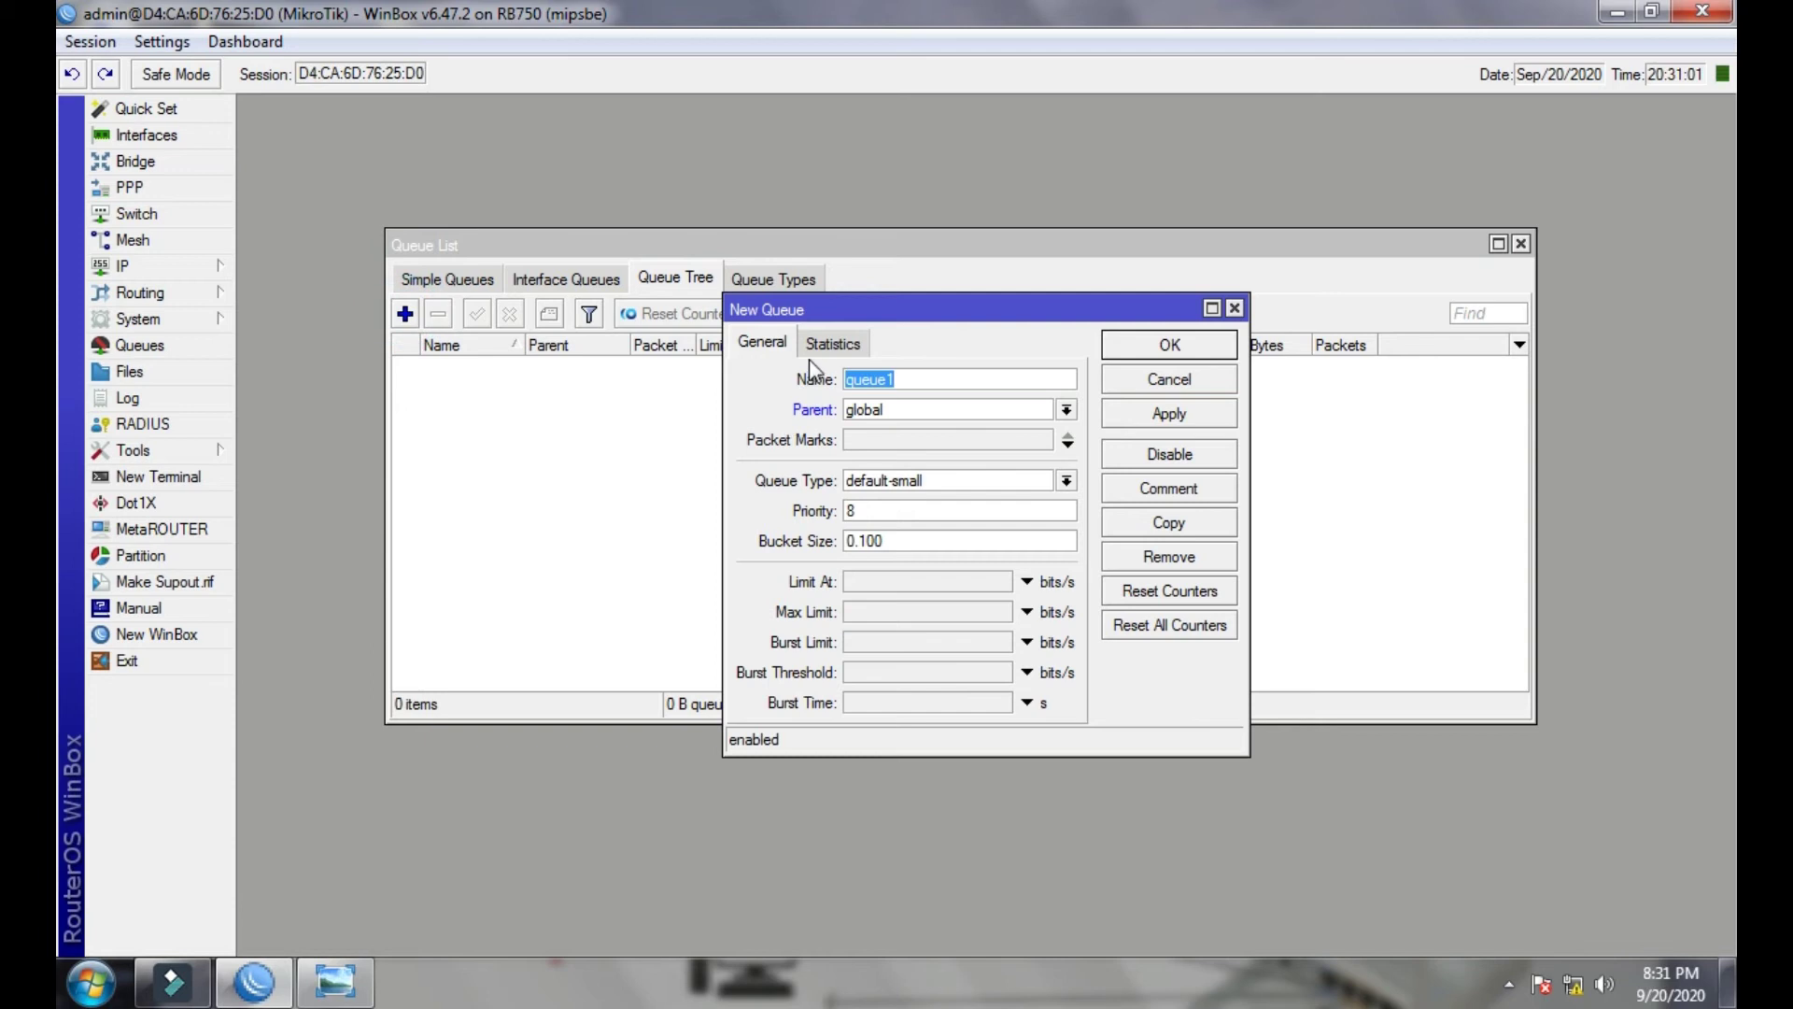
{"action": "type", "text": "All Bandwidth"}
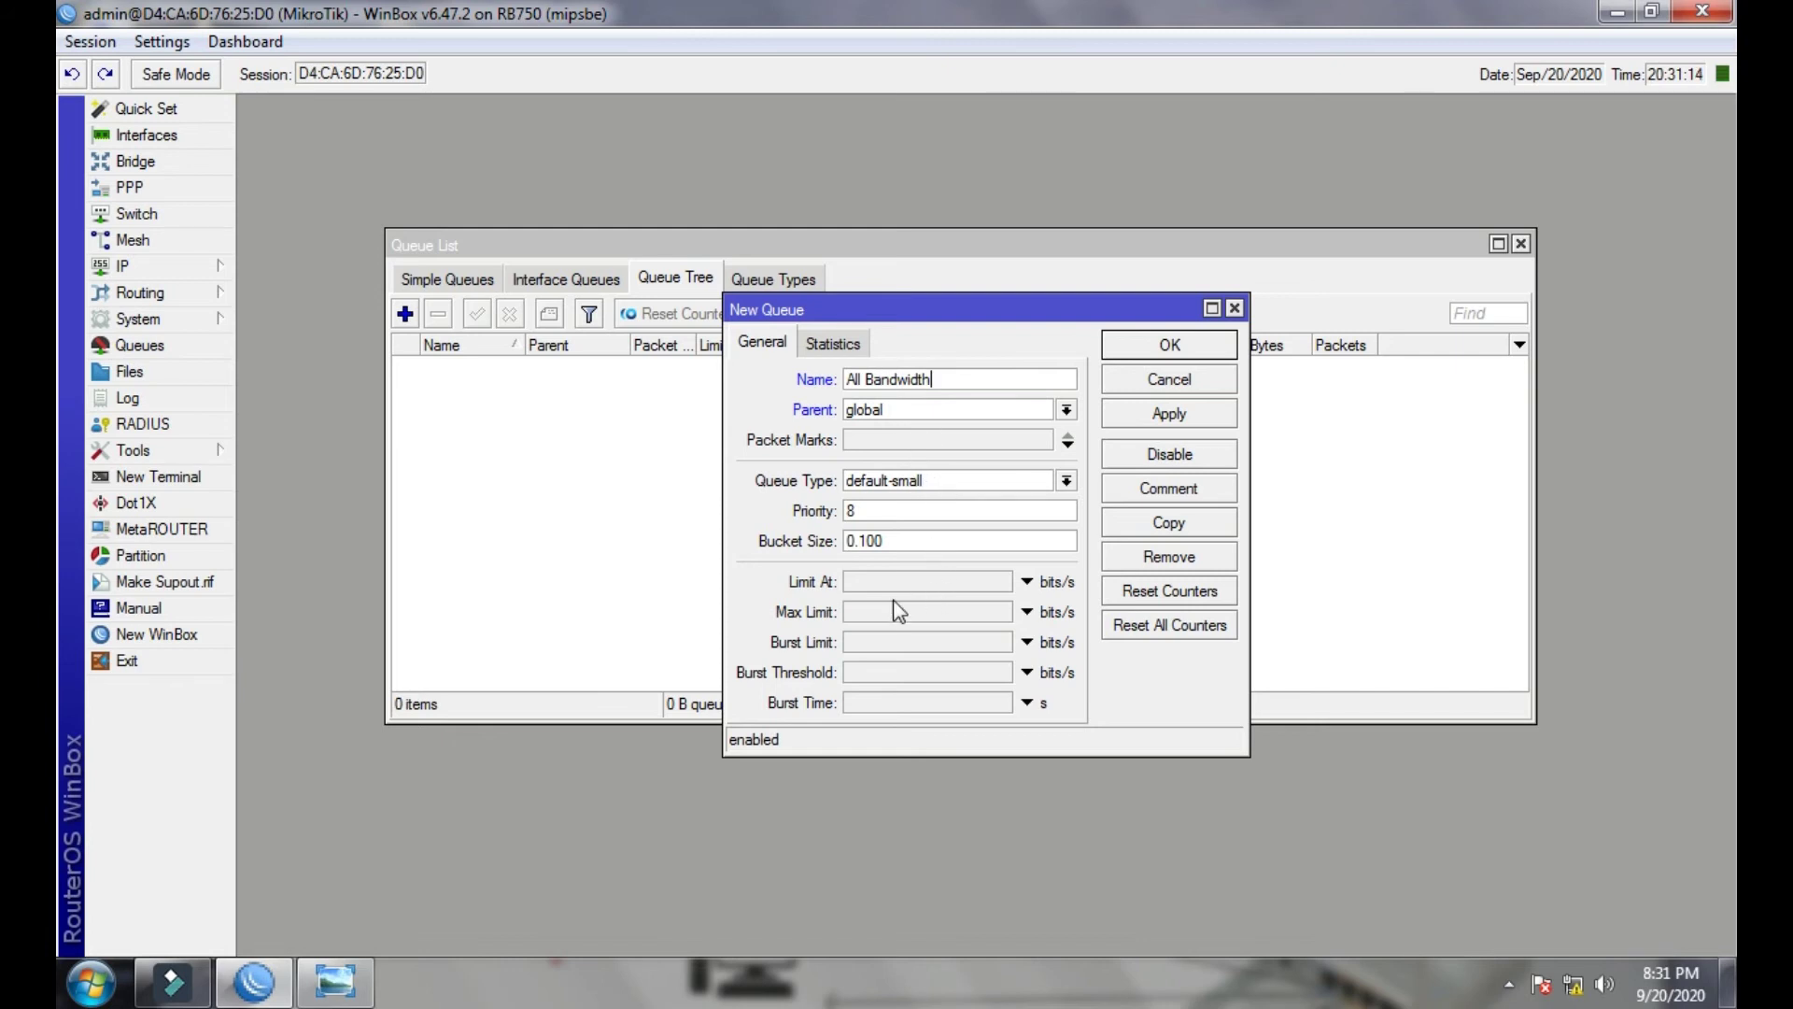
{"action": "left_click", "coordinate": [869, 612]}
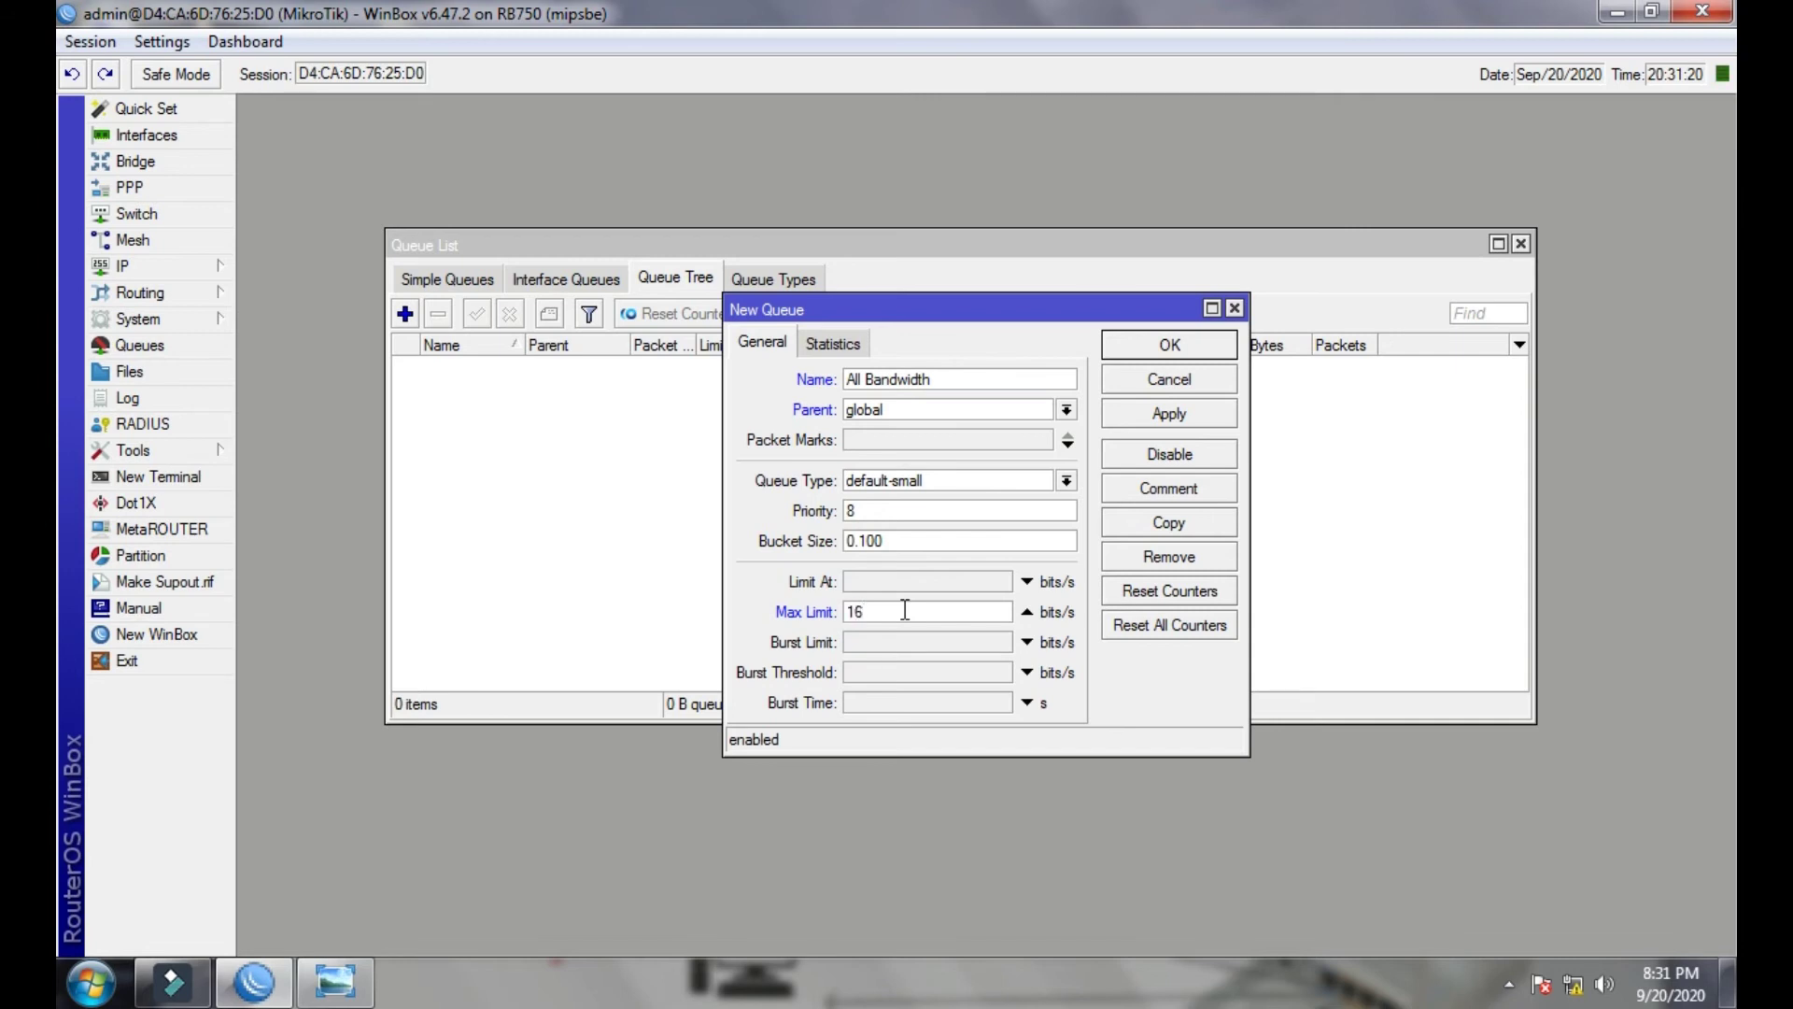
{"action": "type", "text": "16M"}
{"action": "key", "text": "BackSpace"}
{"action": "key", "text": "BackSpace"}
{"action": "key", "text": "BackSpace"}
{"action": "left_click", "coordinate": [1170, 413]}
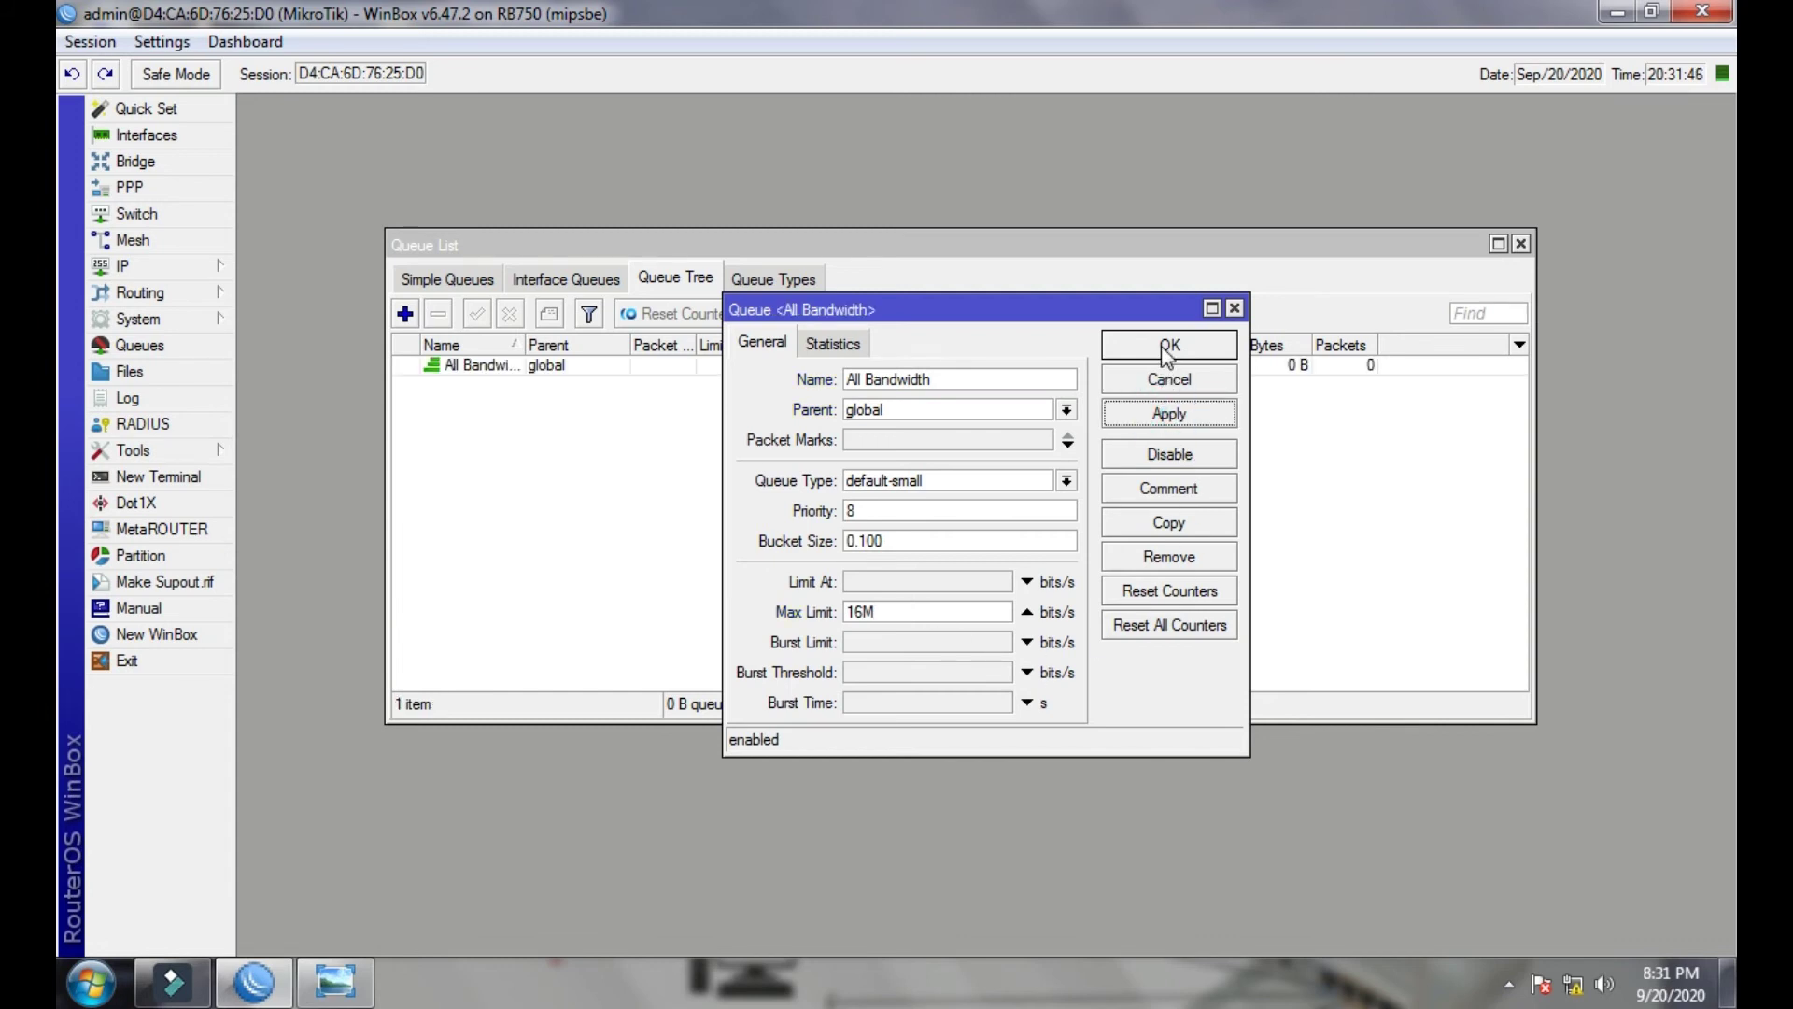
{"action": "left_click", "coordinate": [1168, 348]}
{"action": "left_click", "coordinate": [405, 314]}
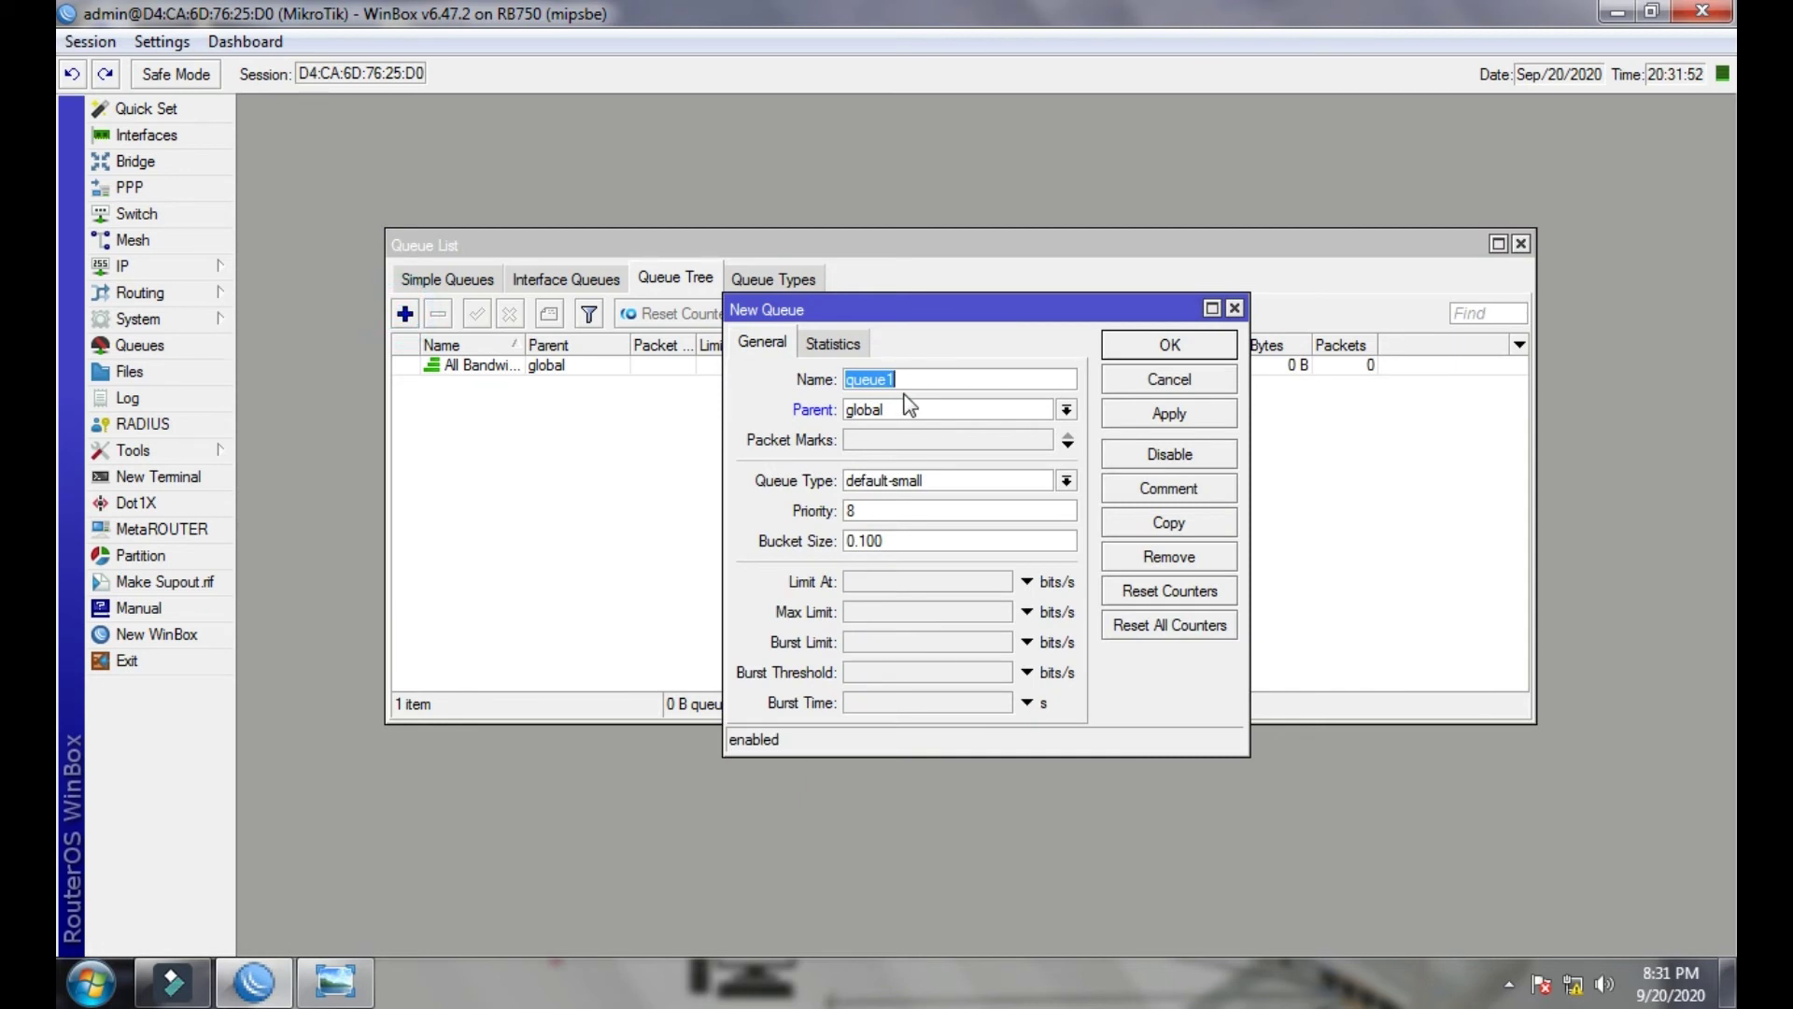
- Name the new queue Downloading, with parent All Bandwidth and packet mark Dw_Pk
{"action": "type", "text": "Downloading"}
{"action": "left_click", "coordinate": [908, 410]}
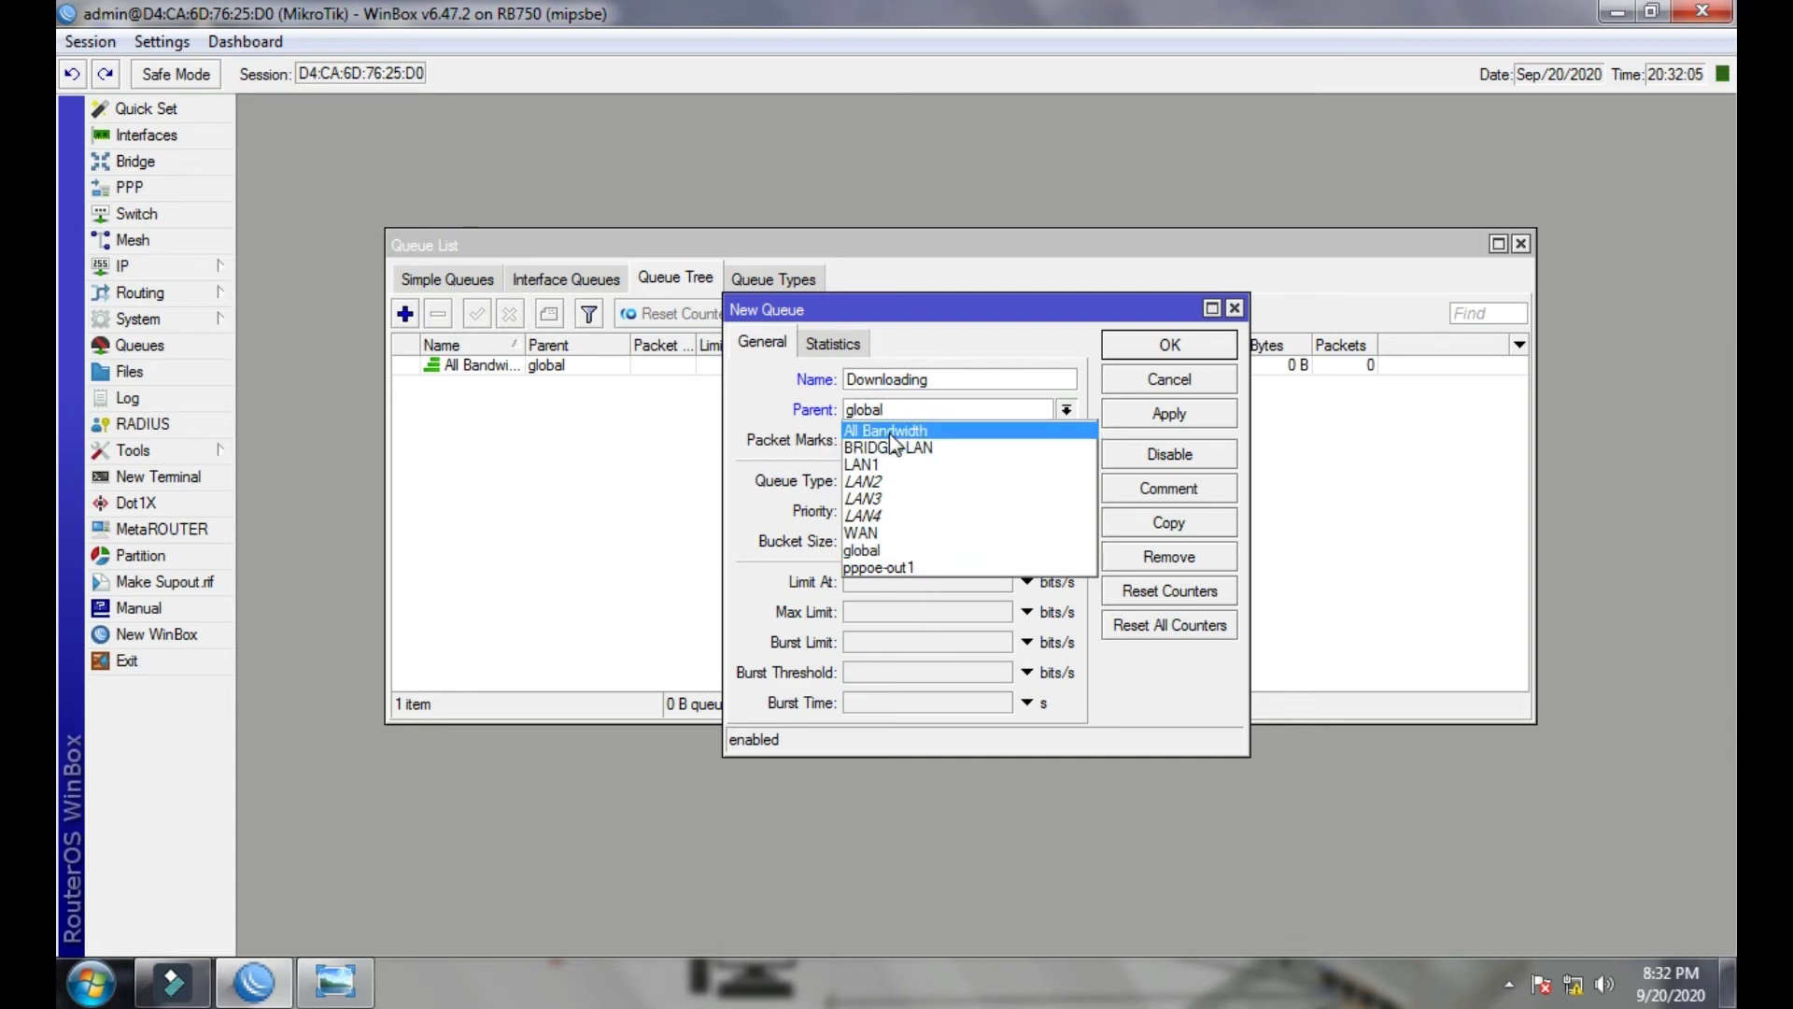
{"action": "left_click", "coordinate": [925, 435]}
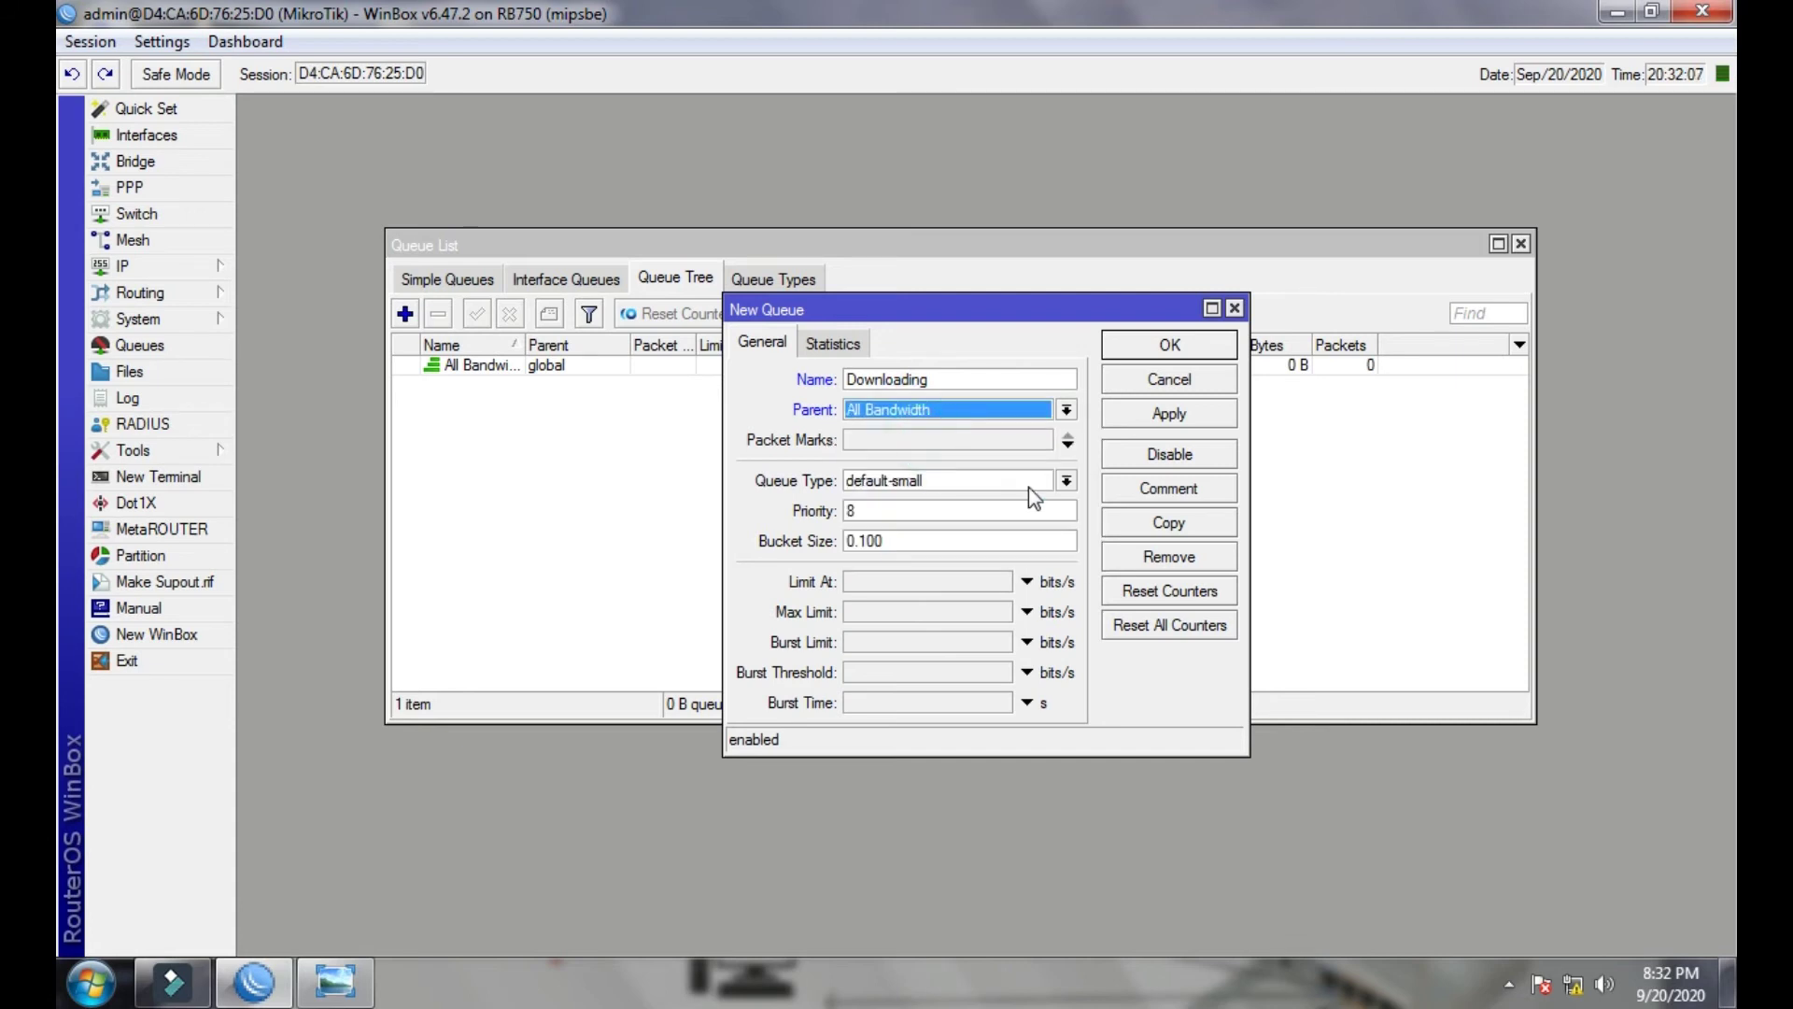
{"action": "left_click", "coordinate": [949, 439]}
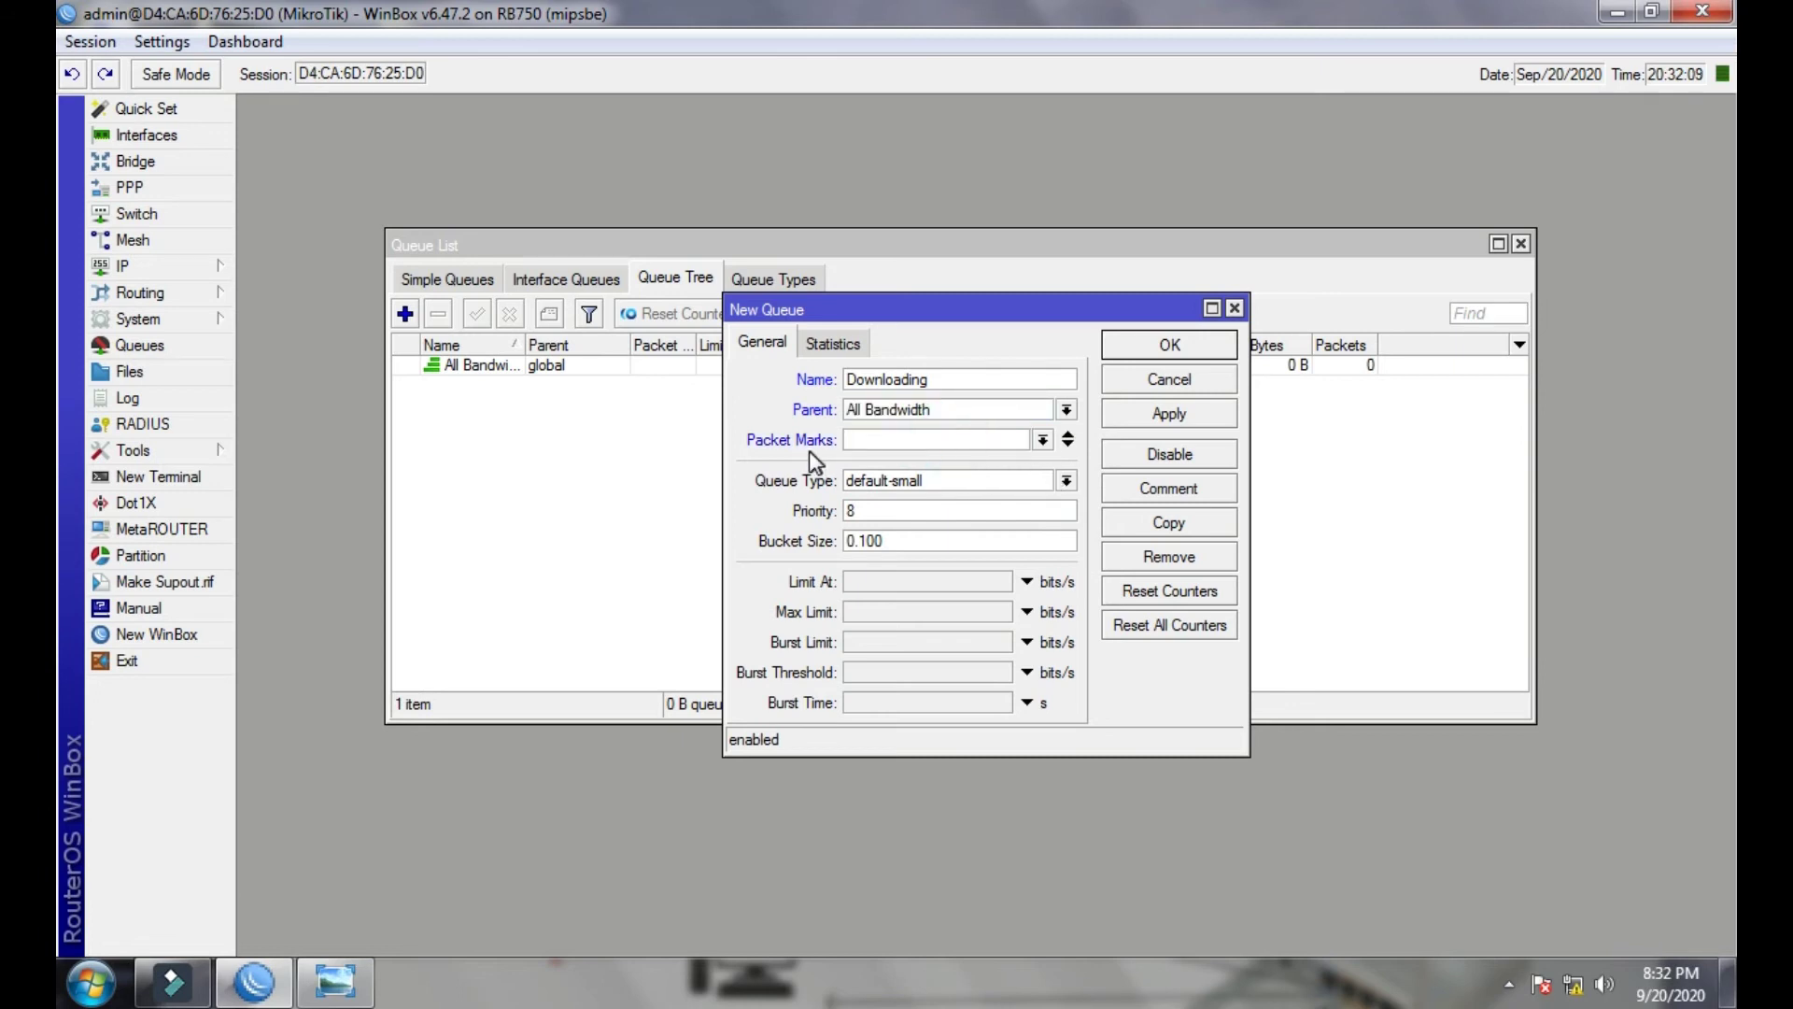
{"action": "left_click", "coordinate": [1043, 440]}
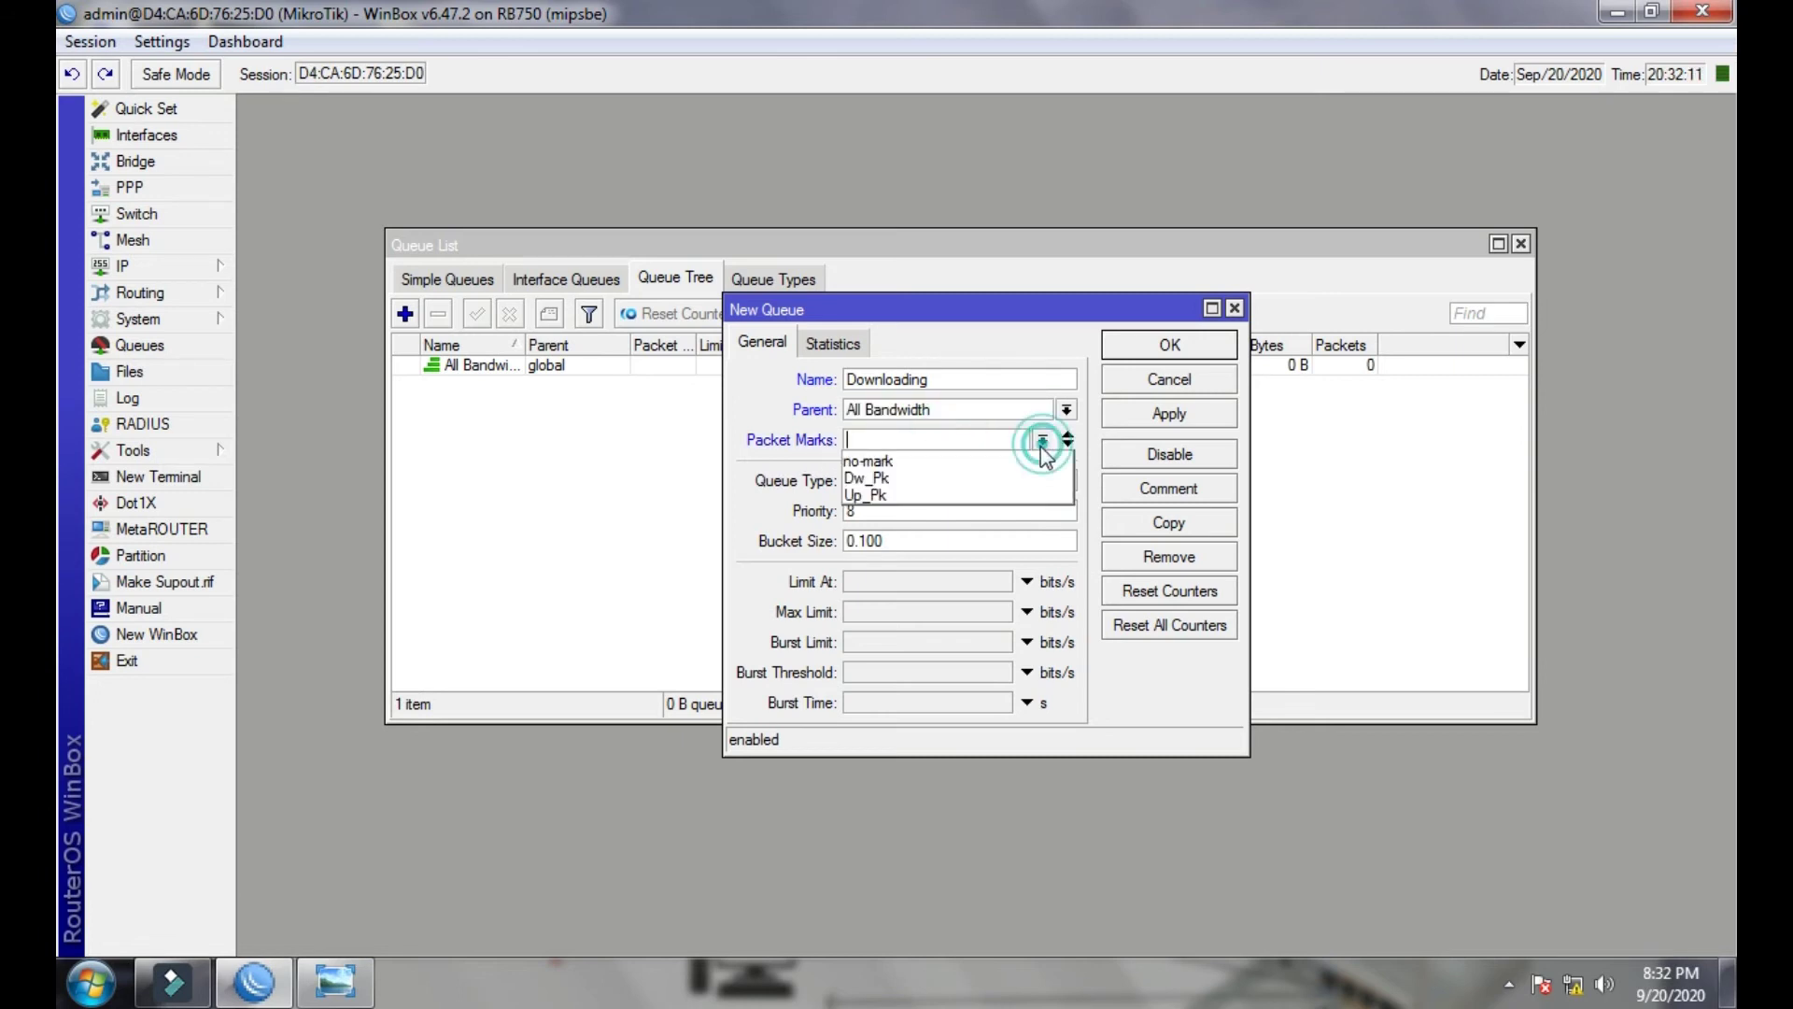
{"action": "left_click", "coordinate": [952, 478]}
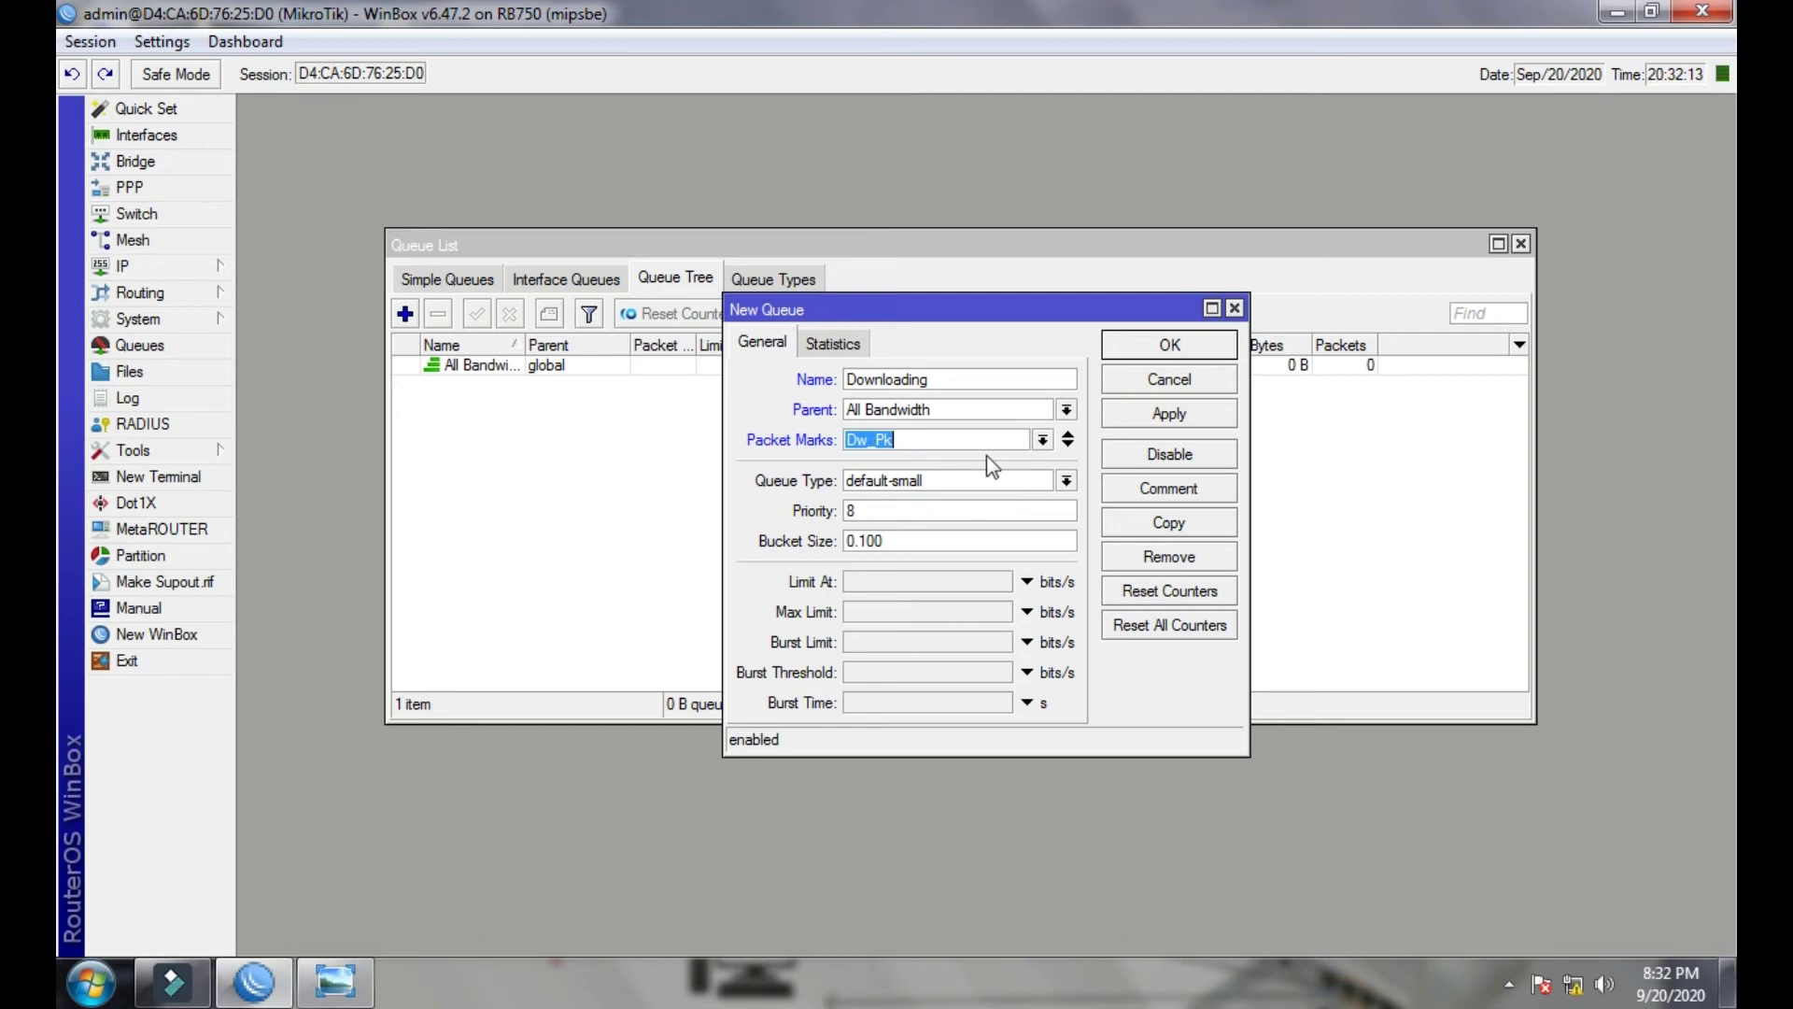
- Set its queue type to pcq-download-default and Max Limit to 16M, then save it
{"action": "left_click_drag", "start_coordinate": [838, 316], "coordinate": [837, 277]}
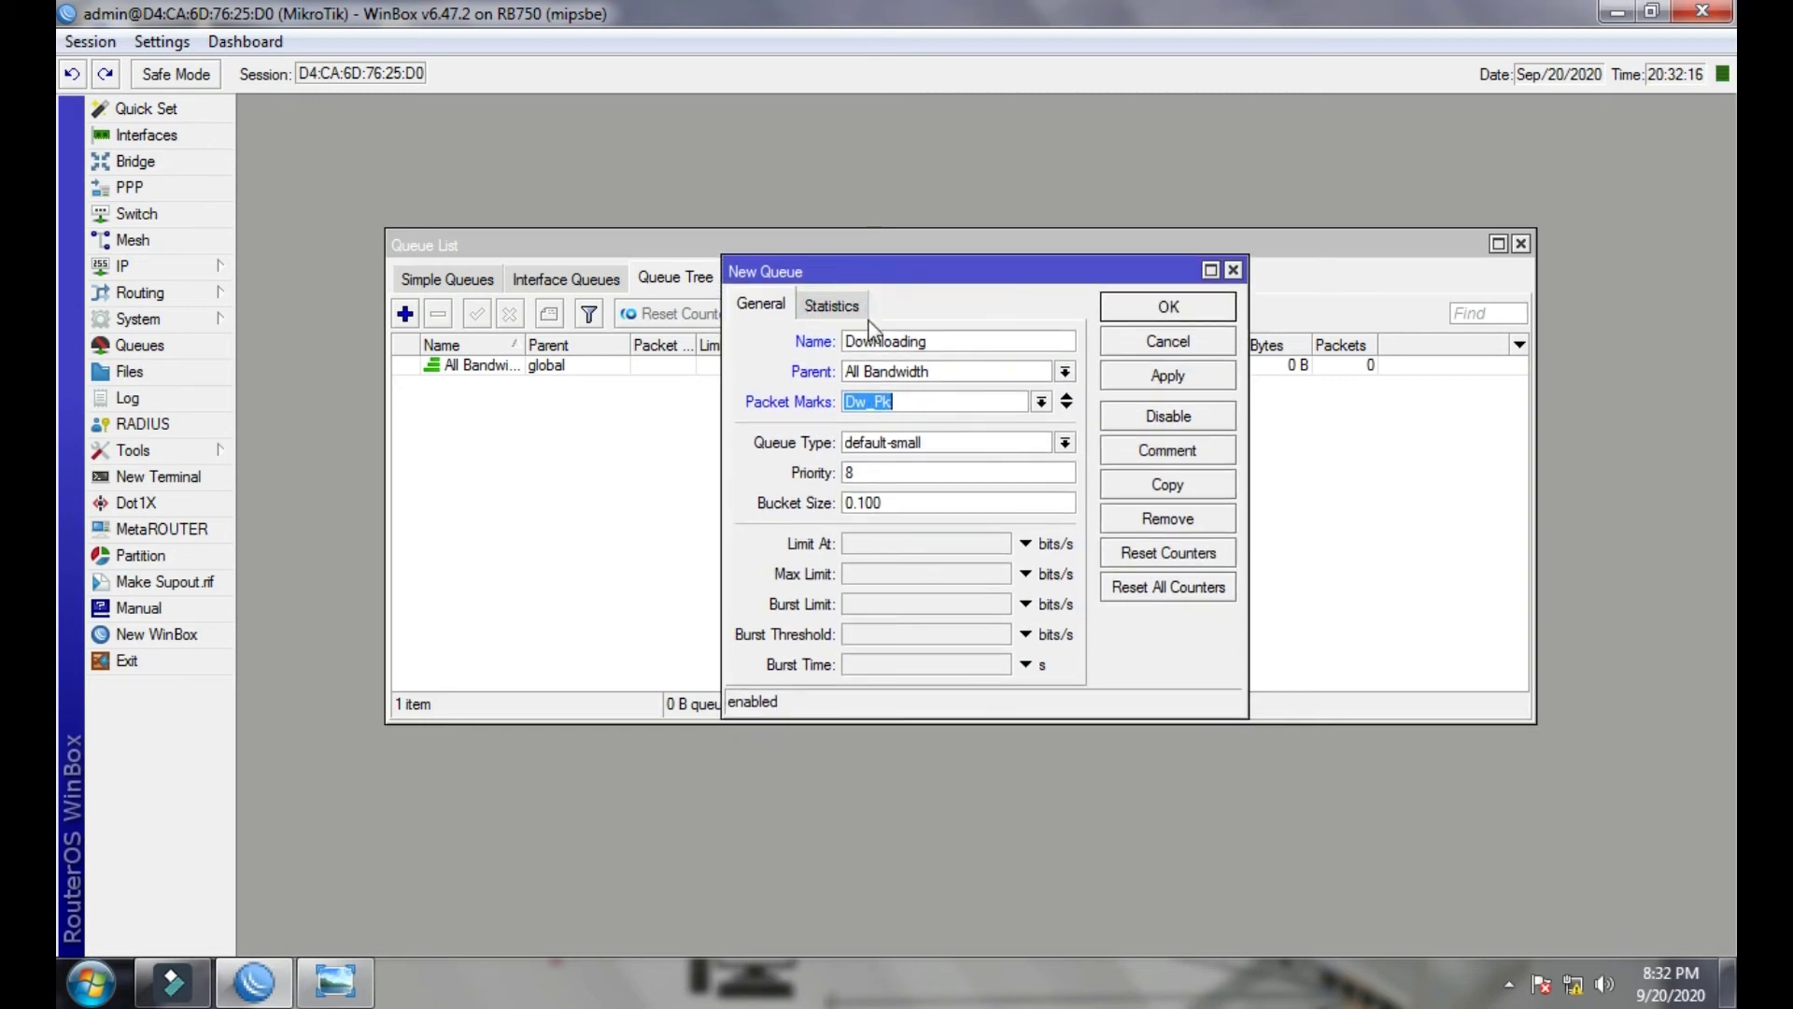
{"action": "left_click", "coordinate": [1064, 442]}
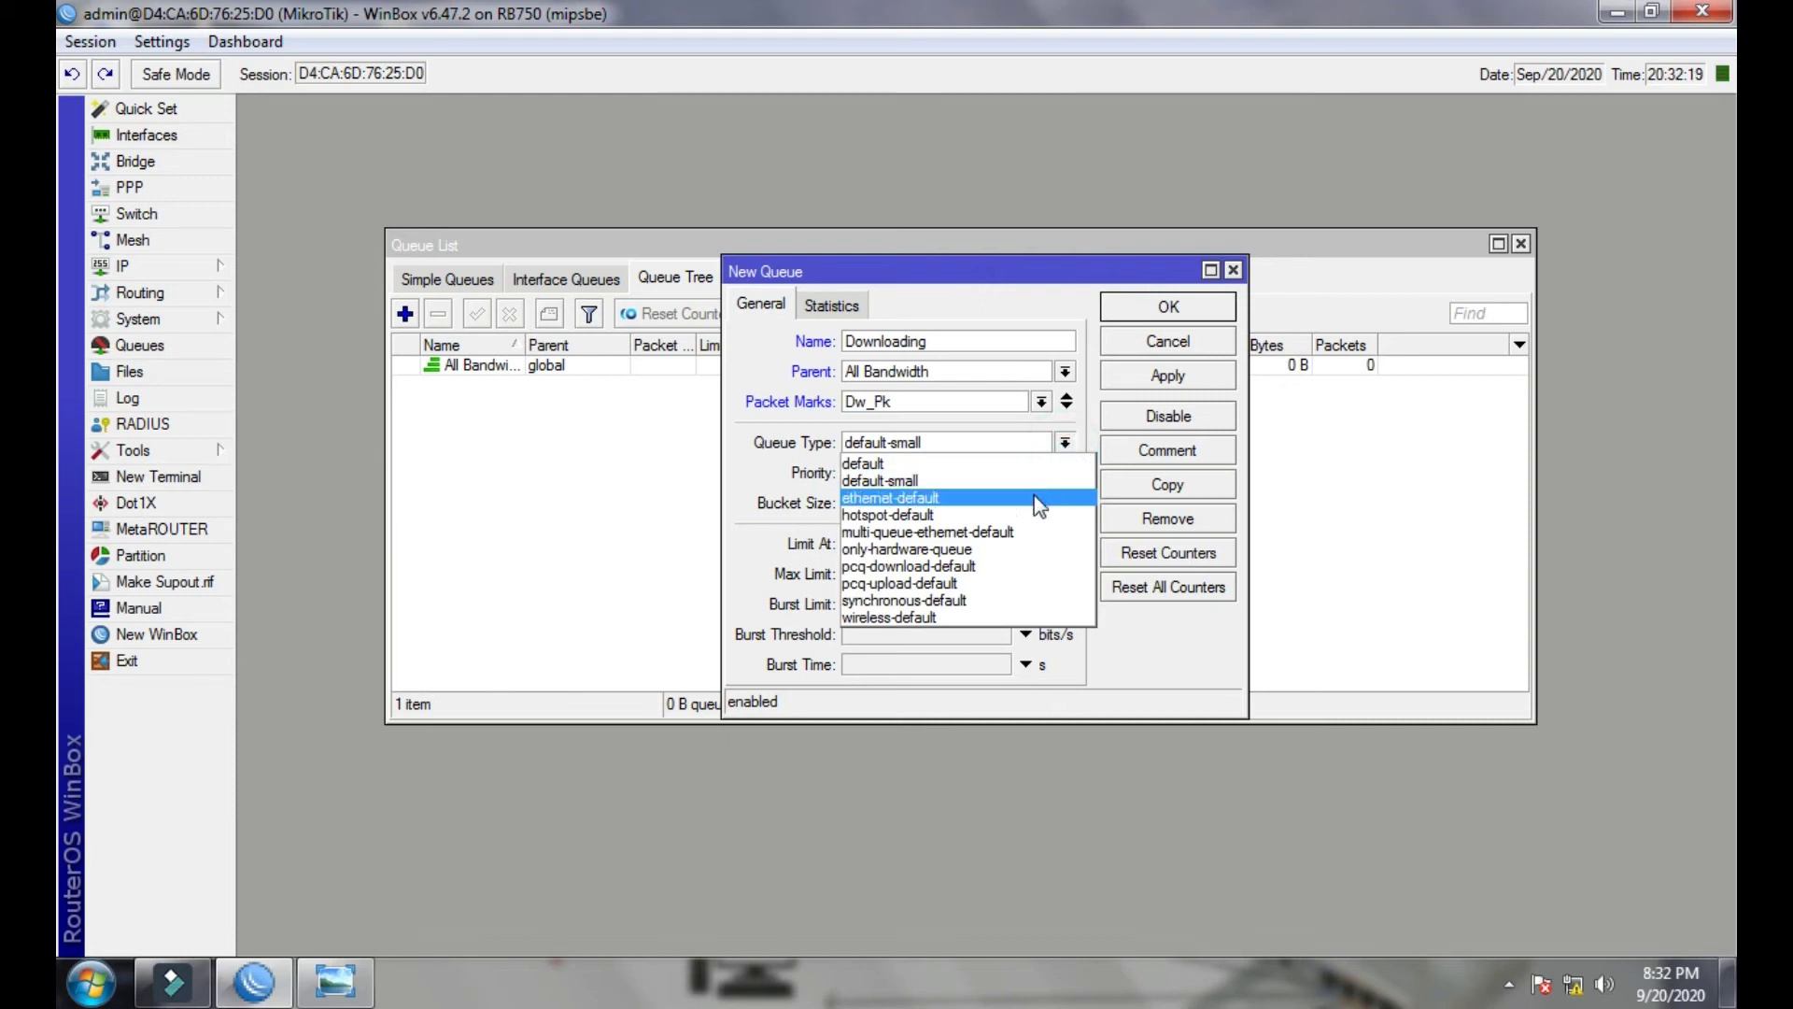
{"action": "left_click", "coordinate": [886, 566]}
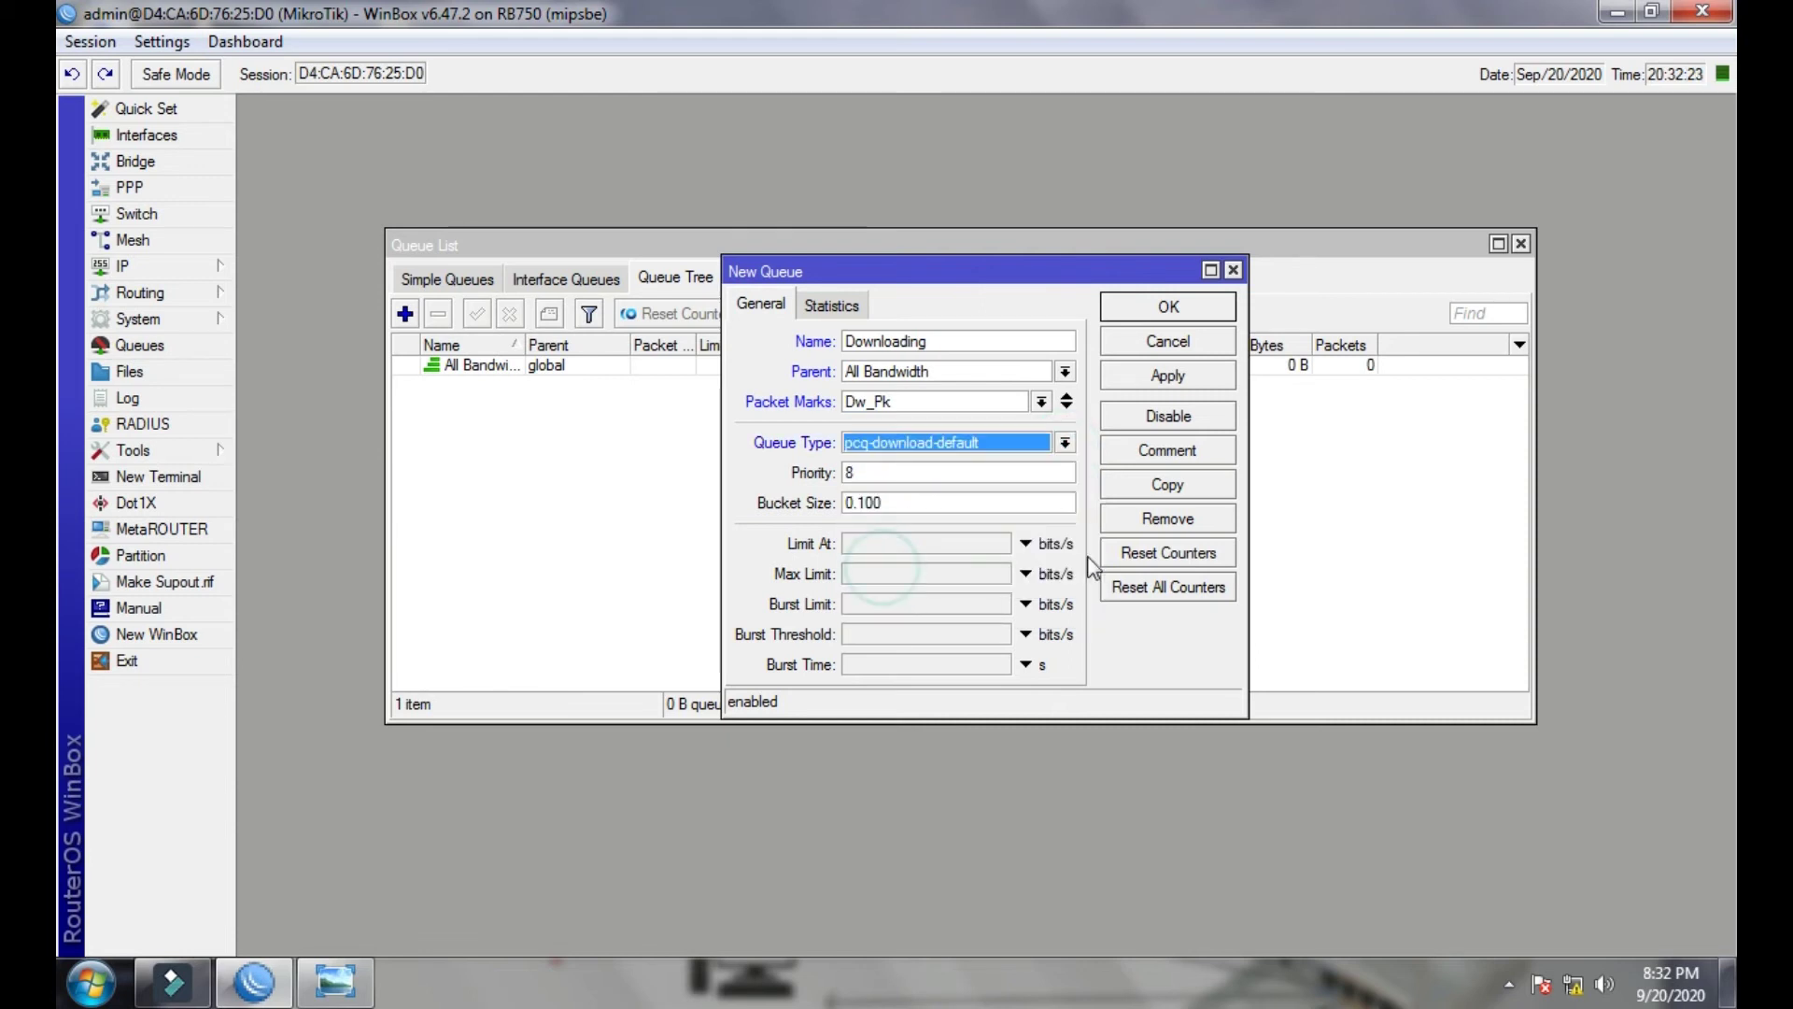
{"action": "left_click", "coordinate": [876, 574]}
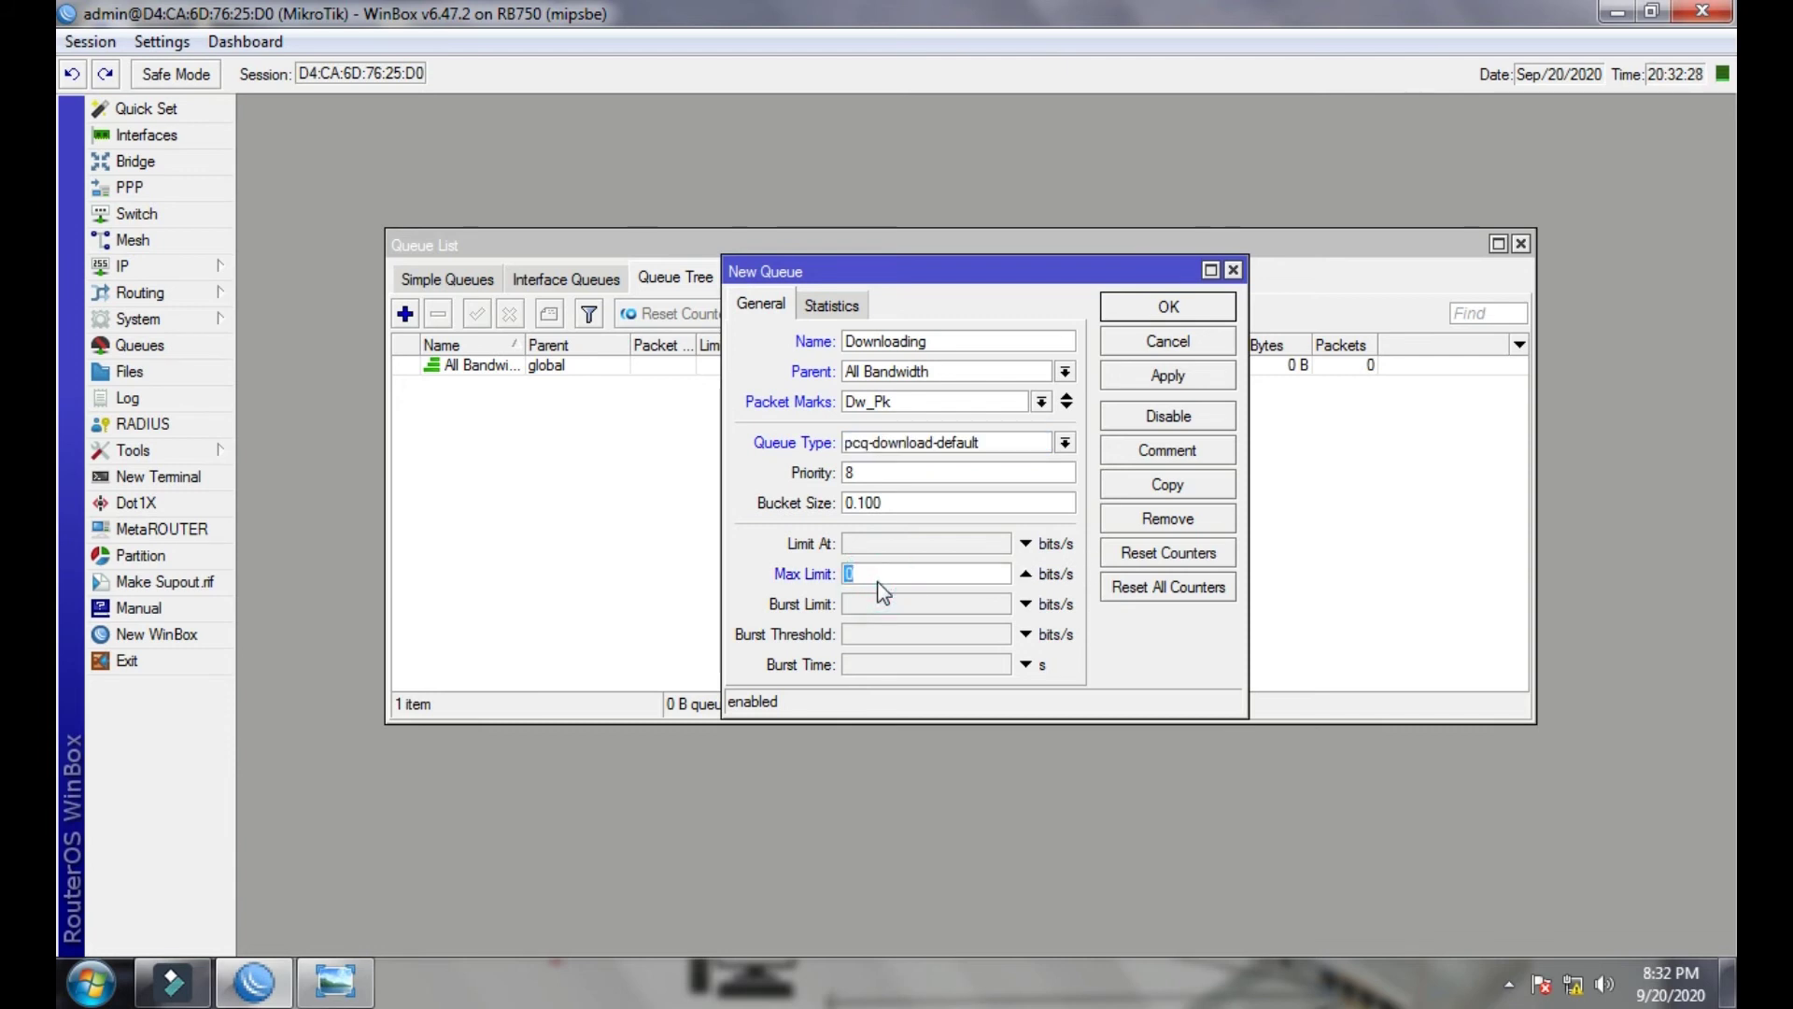
{"action": "type", "text": "16M"}
{"action": "left_click", "coordinate": [1140, 377]}
{"action": "left_click", "coordinate": [1142, 316]}
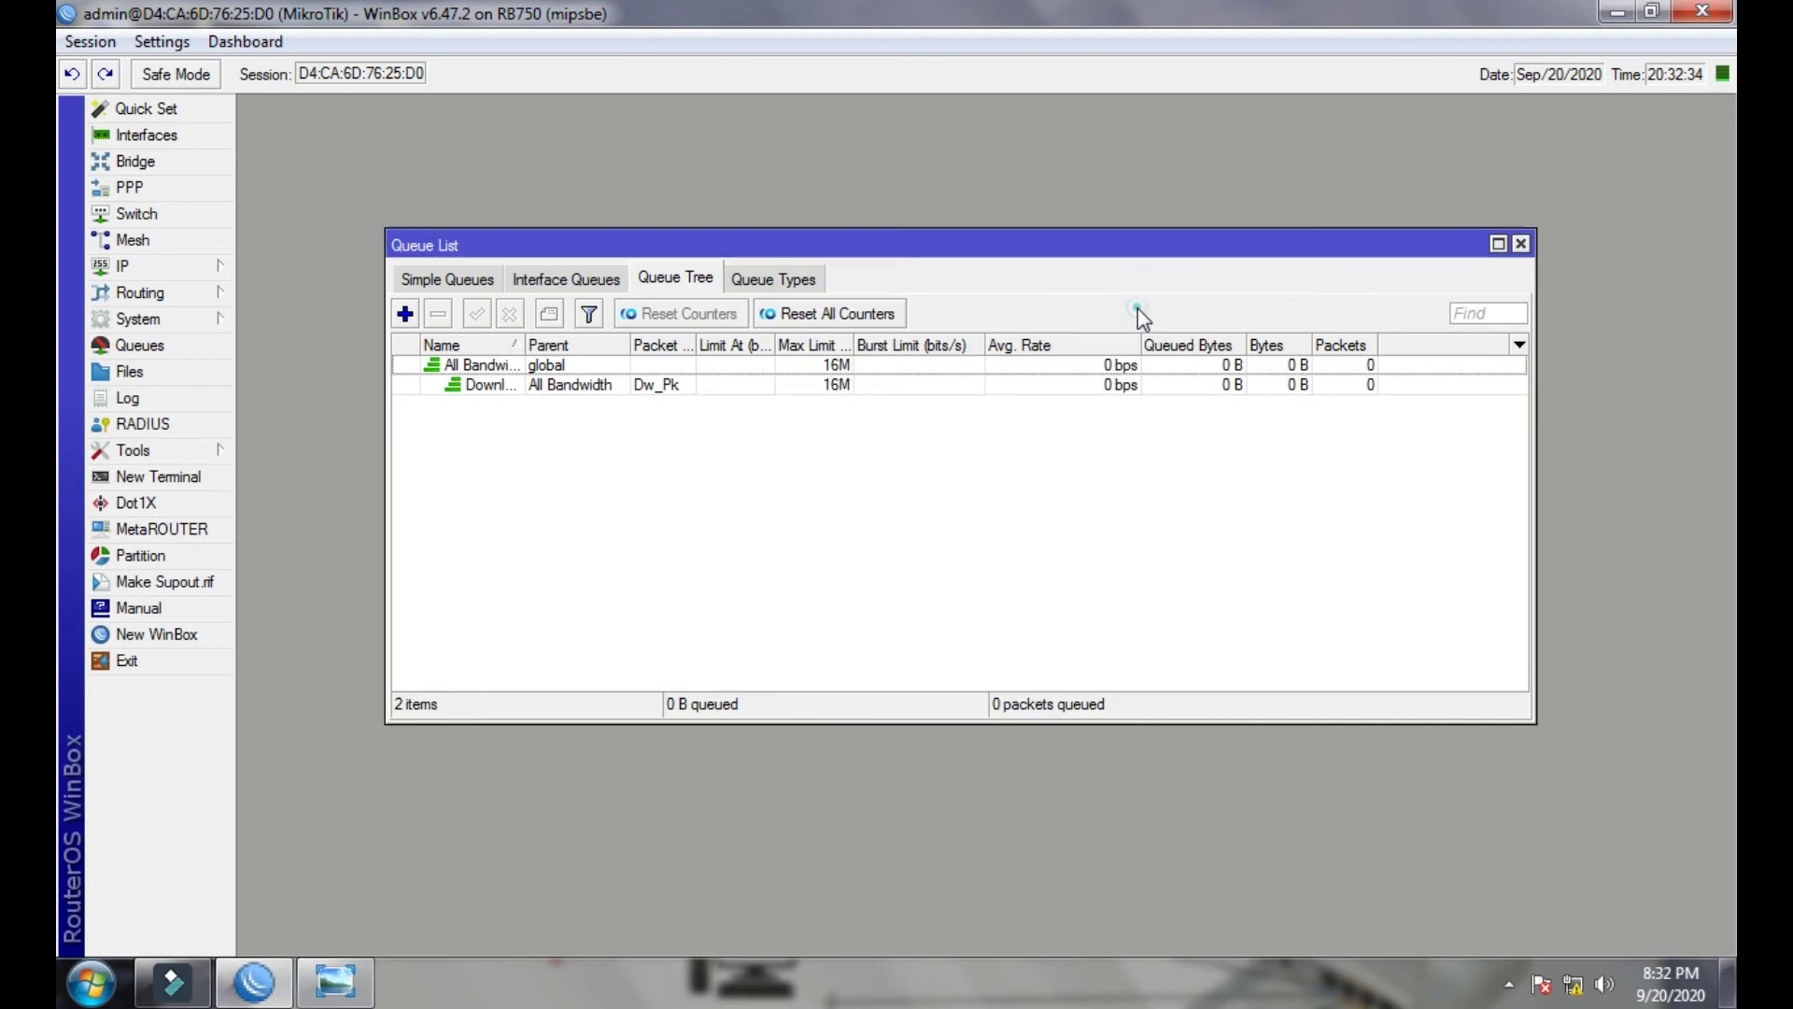
- Add a queue named Uploading with parent All Bandwidth and packet mark Up_Pk
{"action": "left_click", "coordinate": [405, 314]}
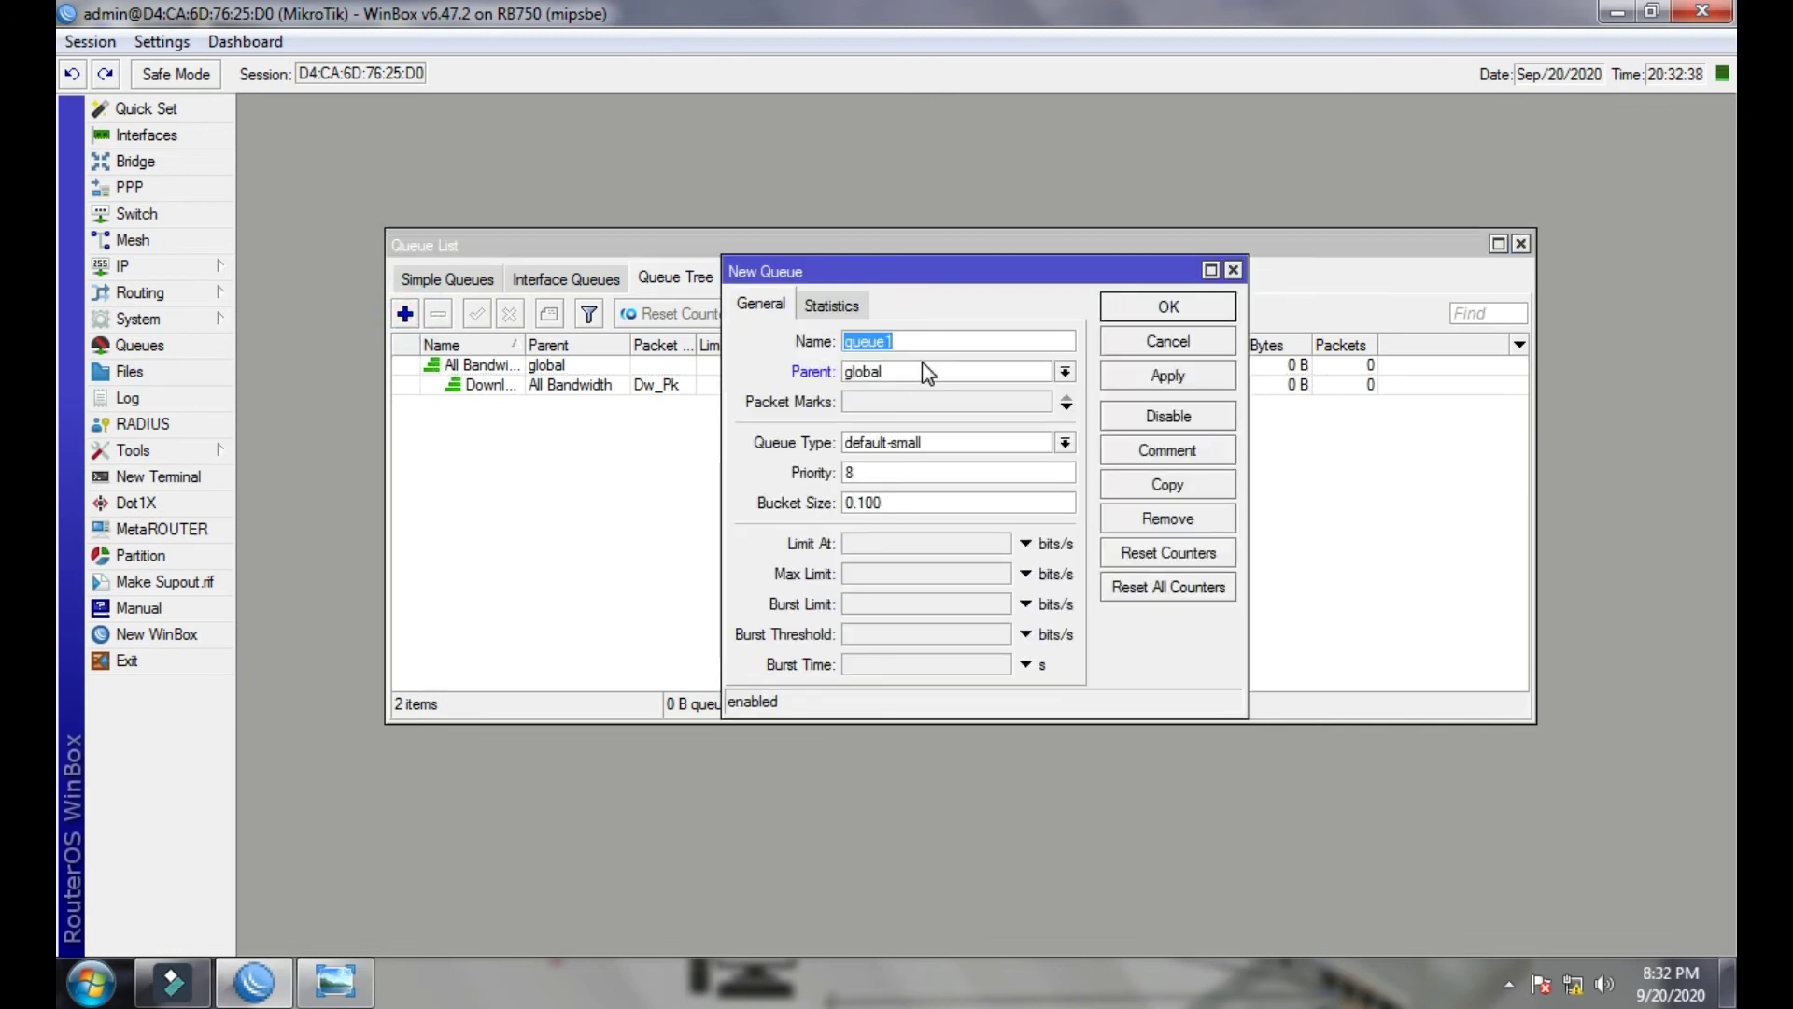
{"action": "type", "text": "Uploading"}
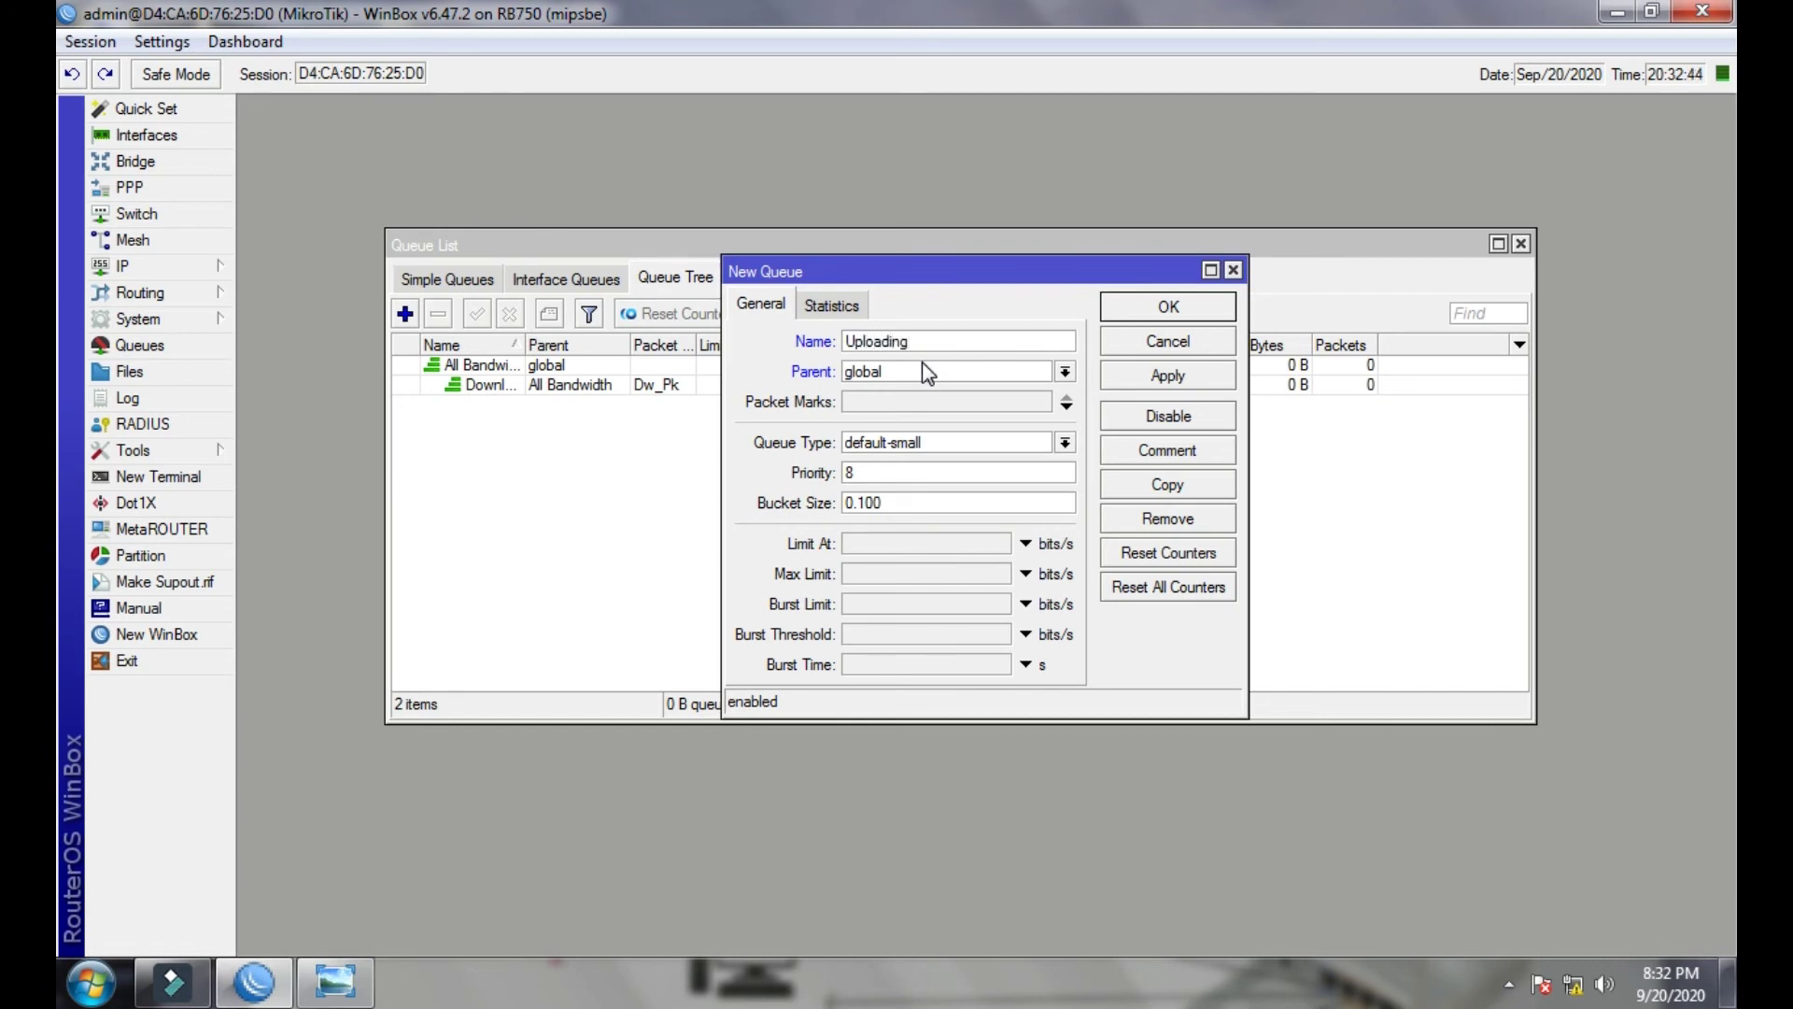
{"action": "left_click", "coordinate": [921, 372]}
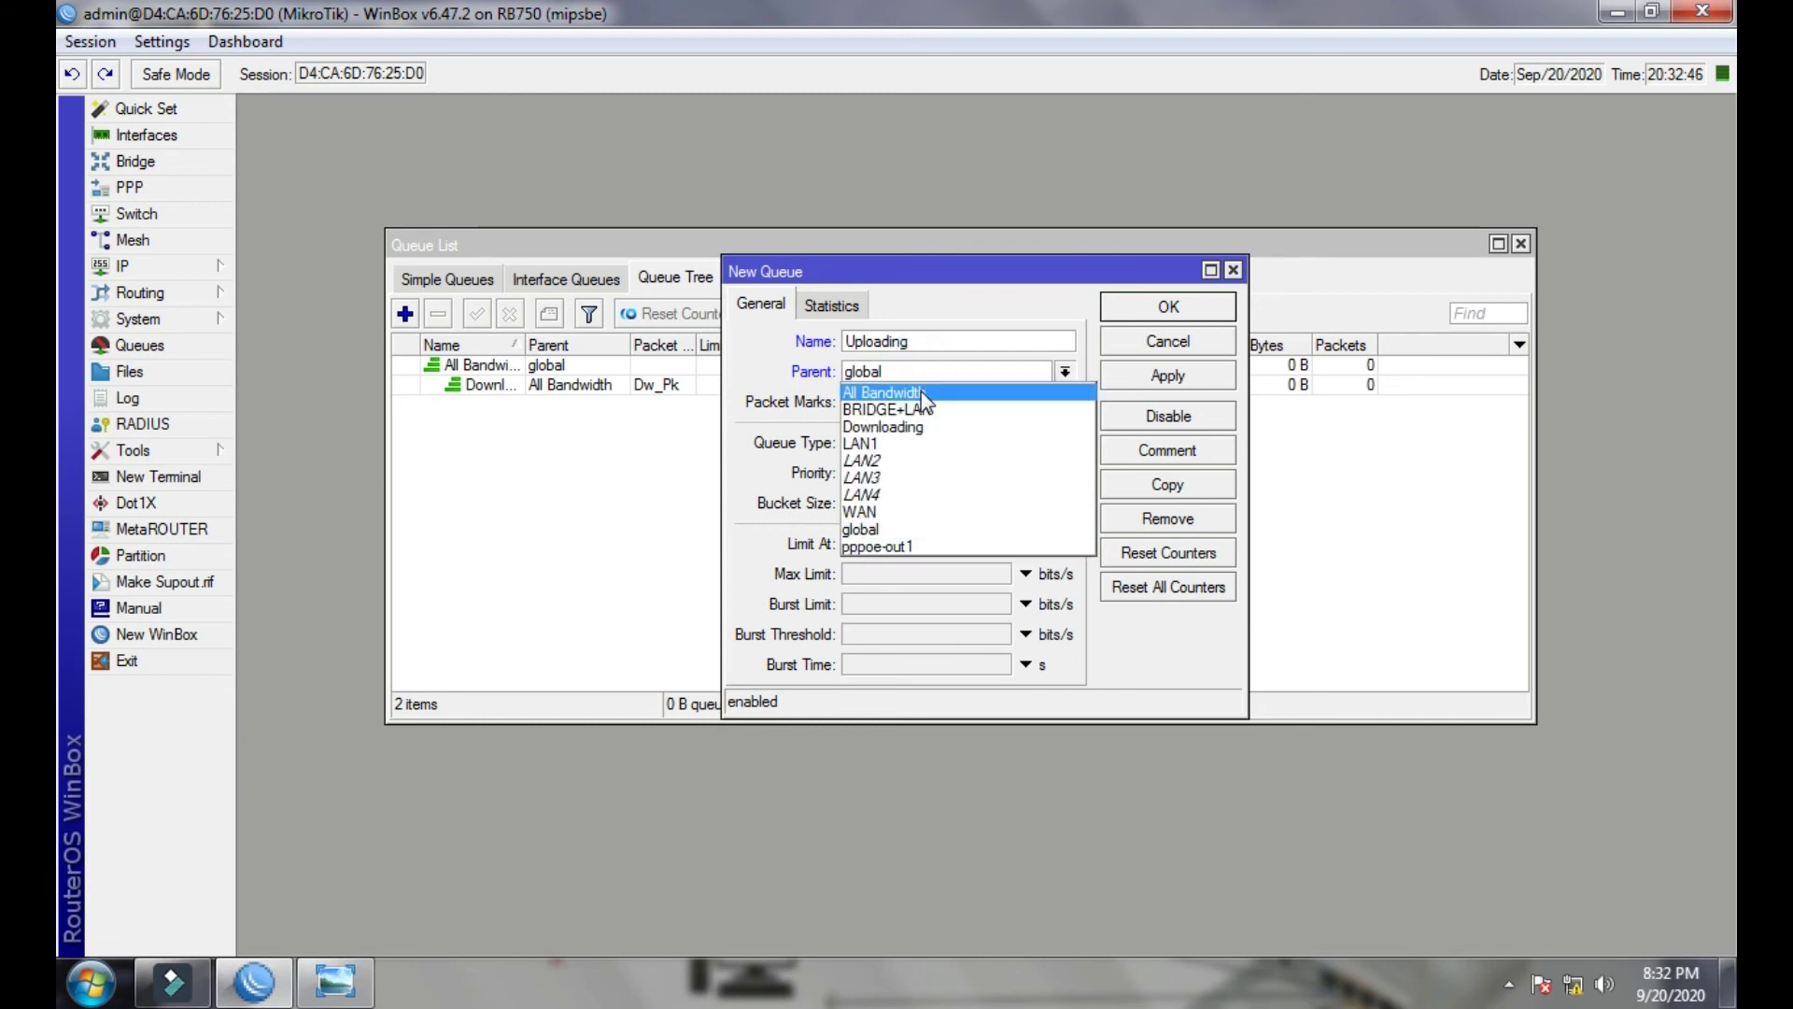
{"action": "left_click", "coordinate": [923, 395]}
{"action": "left_click", "coordinate": [913, 400]}
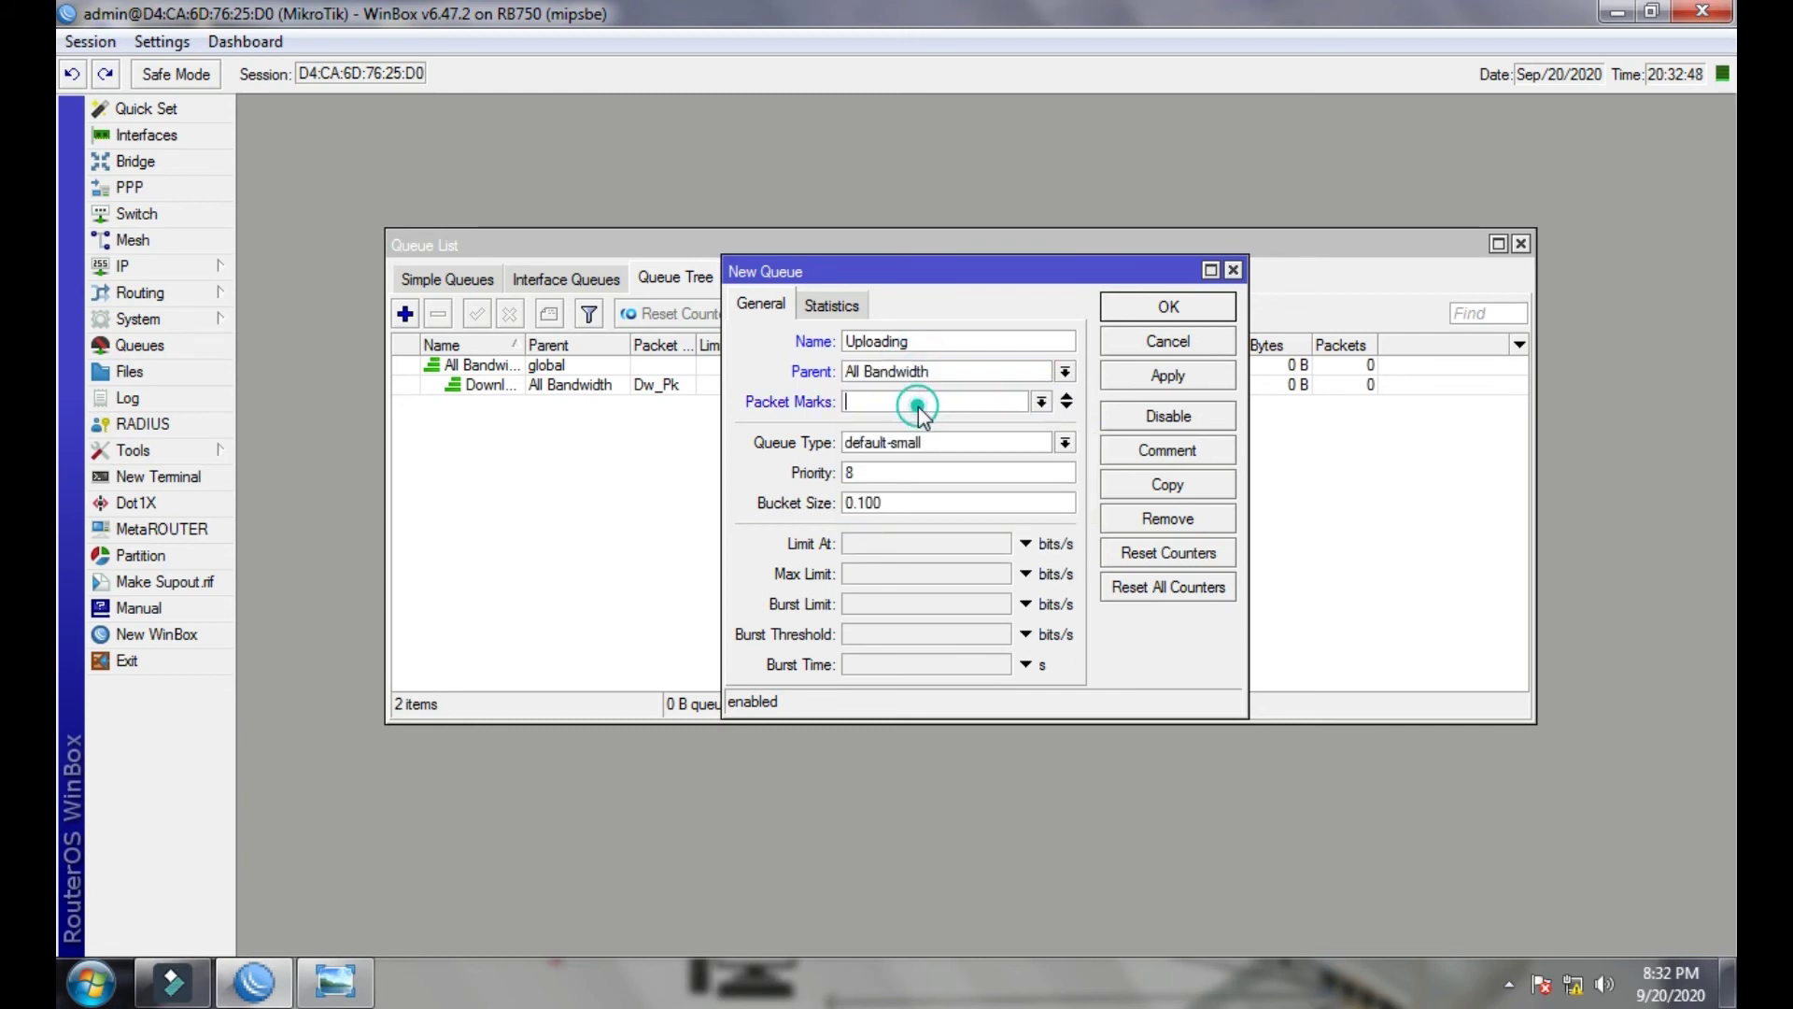
{"action": "left_click", "coordinate": [1042, 401]}
{"action": "left_click", "coordinate": [864, 456]}
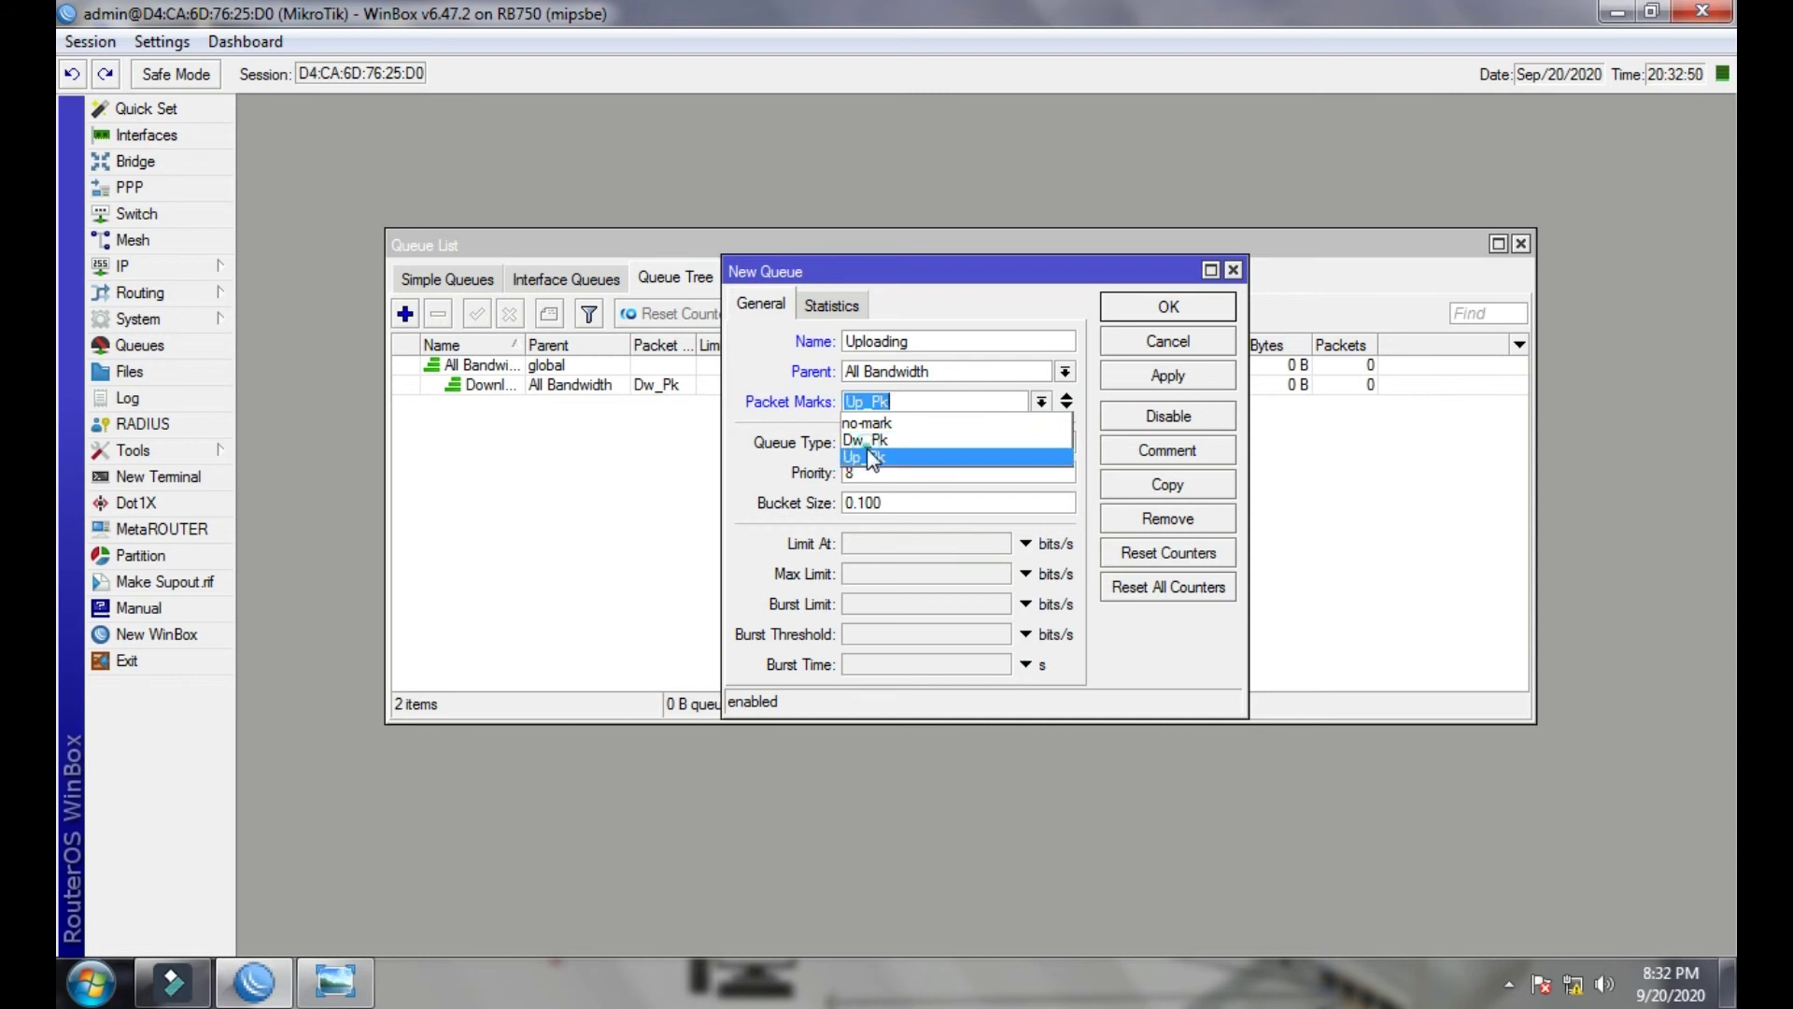
- Set its queue type to pcq-upload-default and Max Limit to 16M, then save it
{"action": "left_click", "coordinate": [1064, 443]}
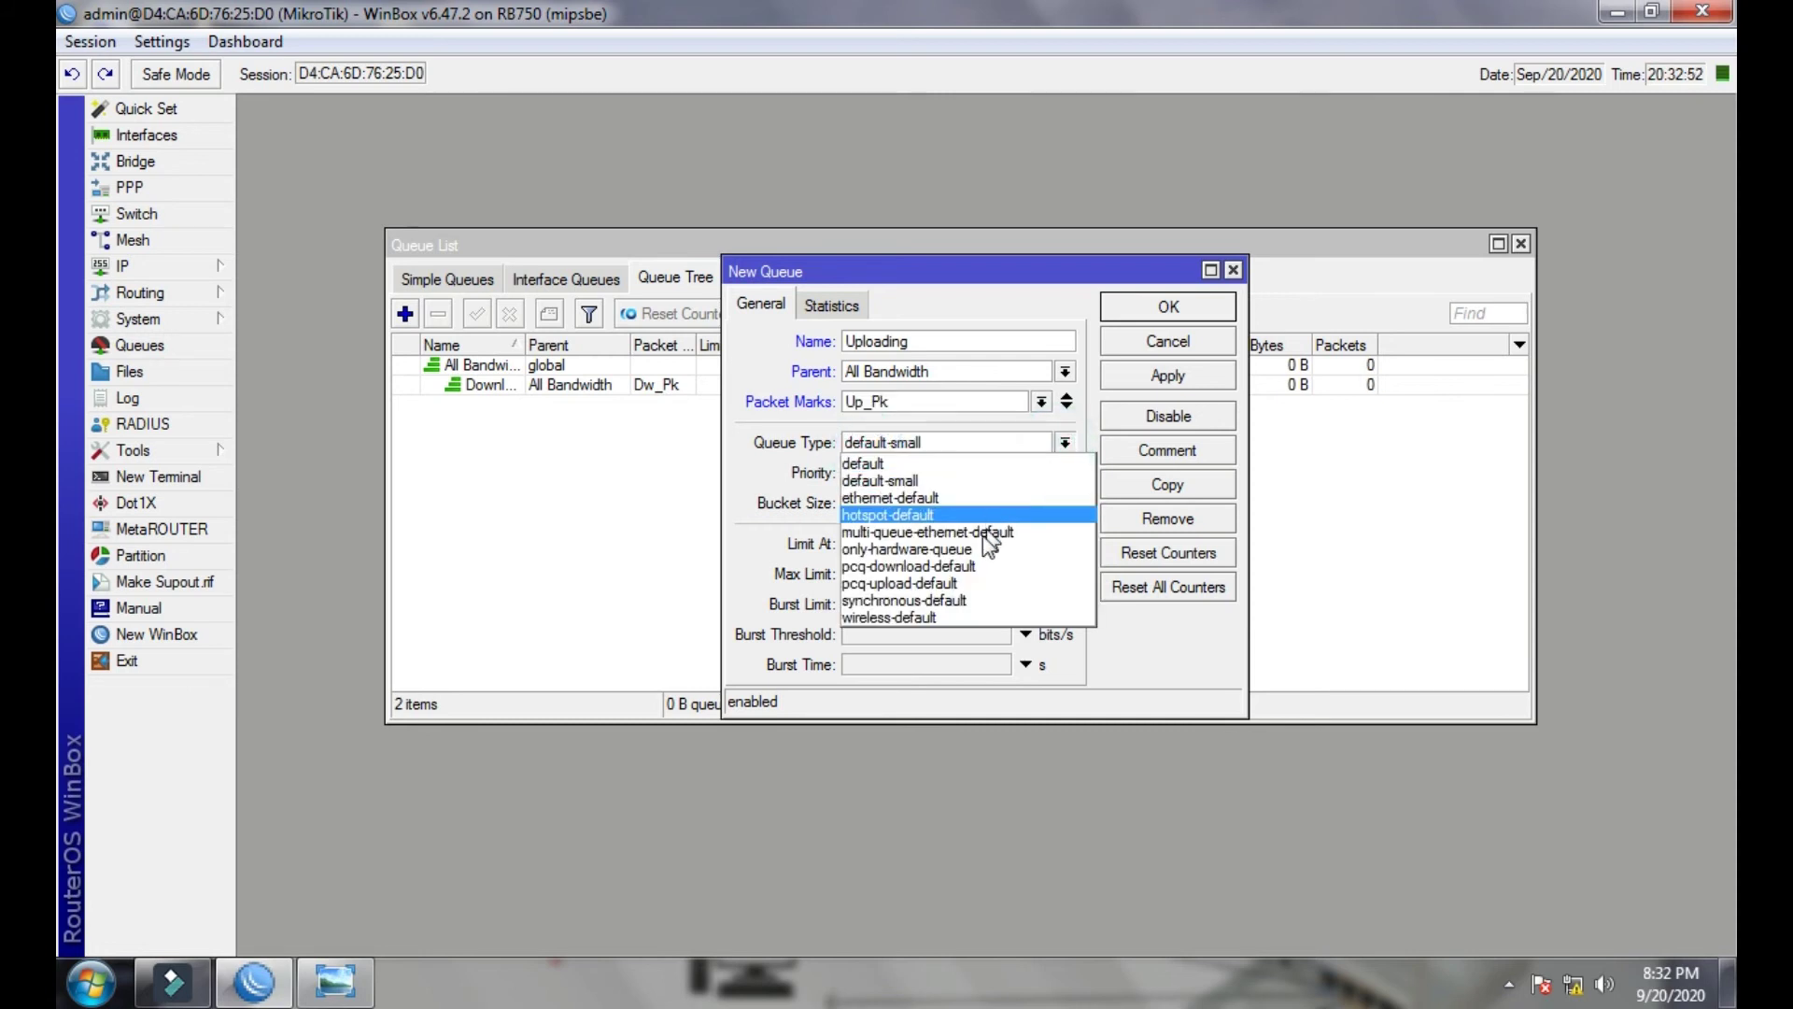
{"action": "left_click", "coordinate": [922, 590]}
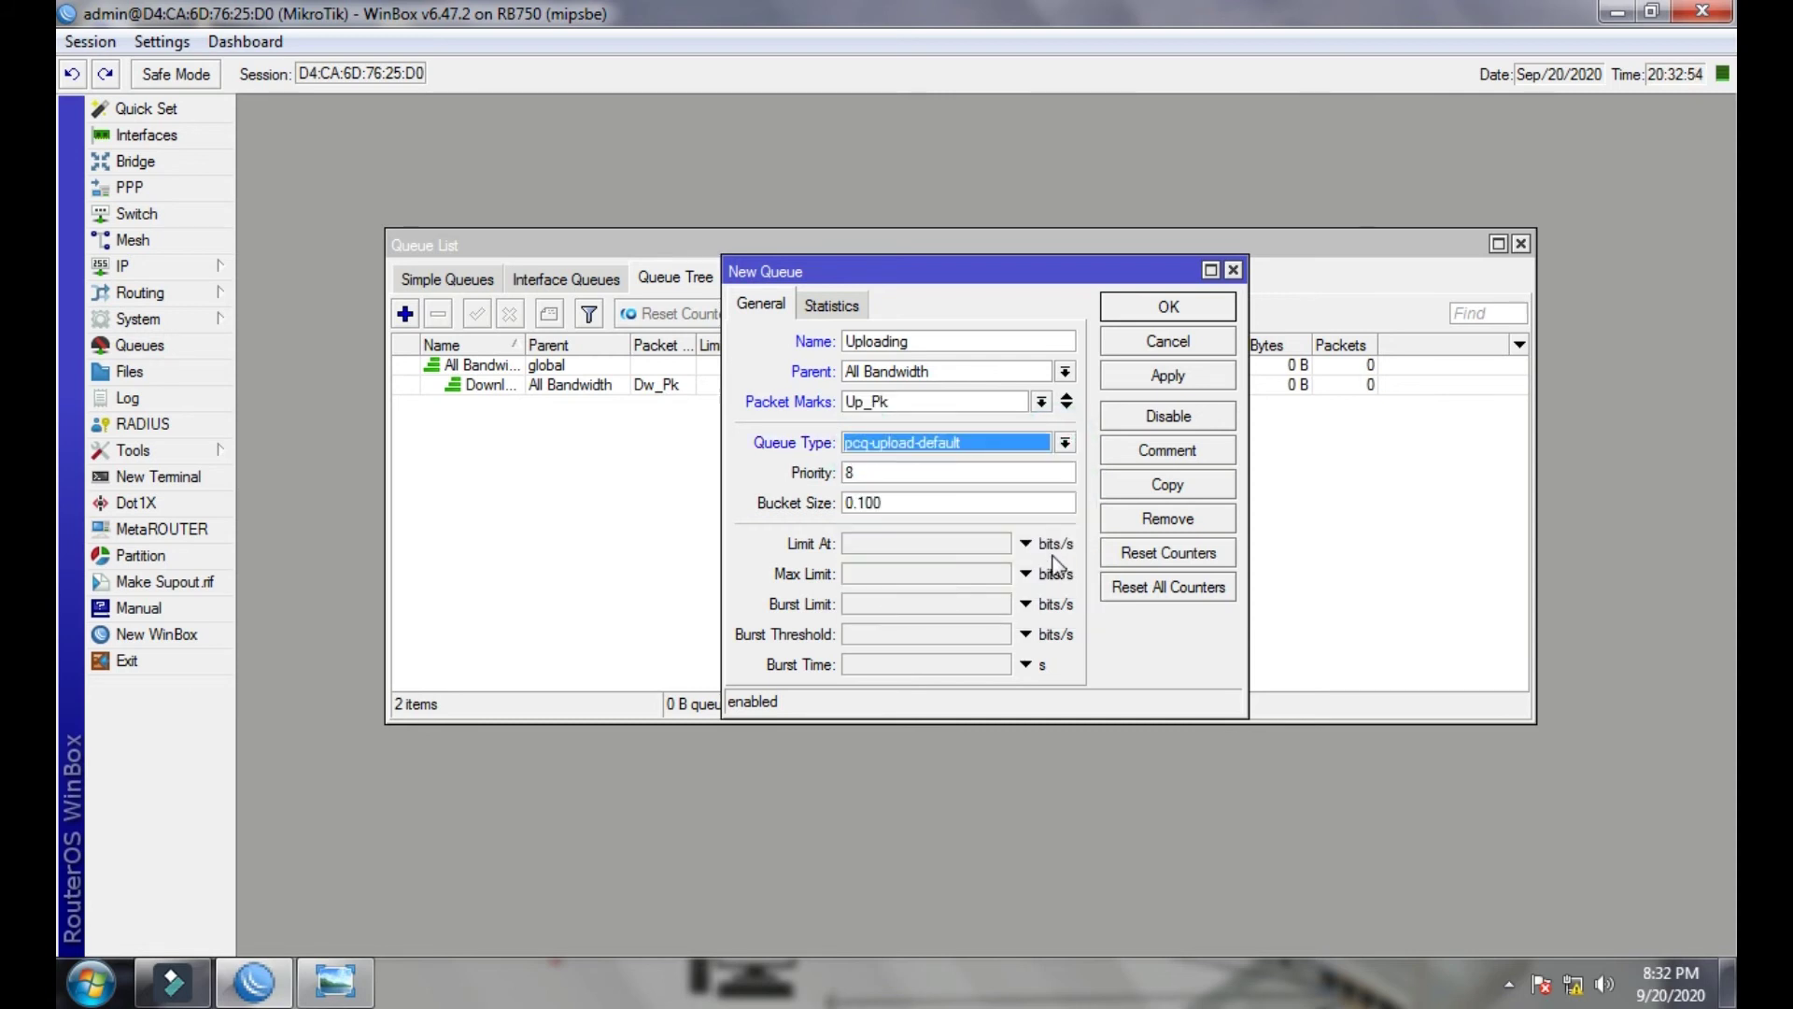
{"action": "left_click", "coordinate": [876, 574]}
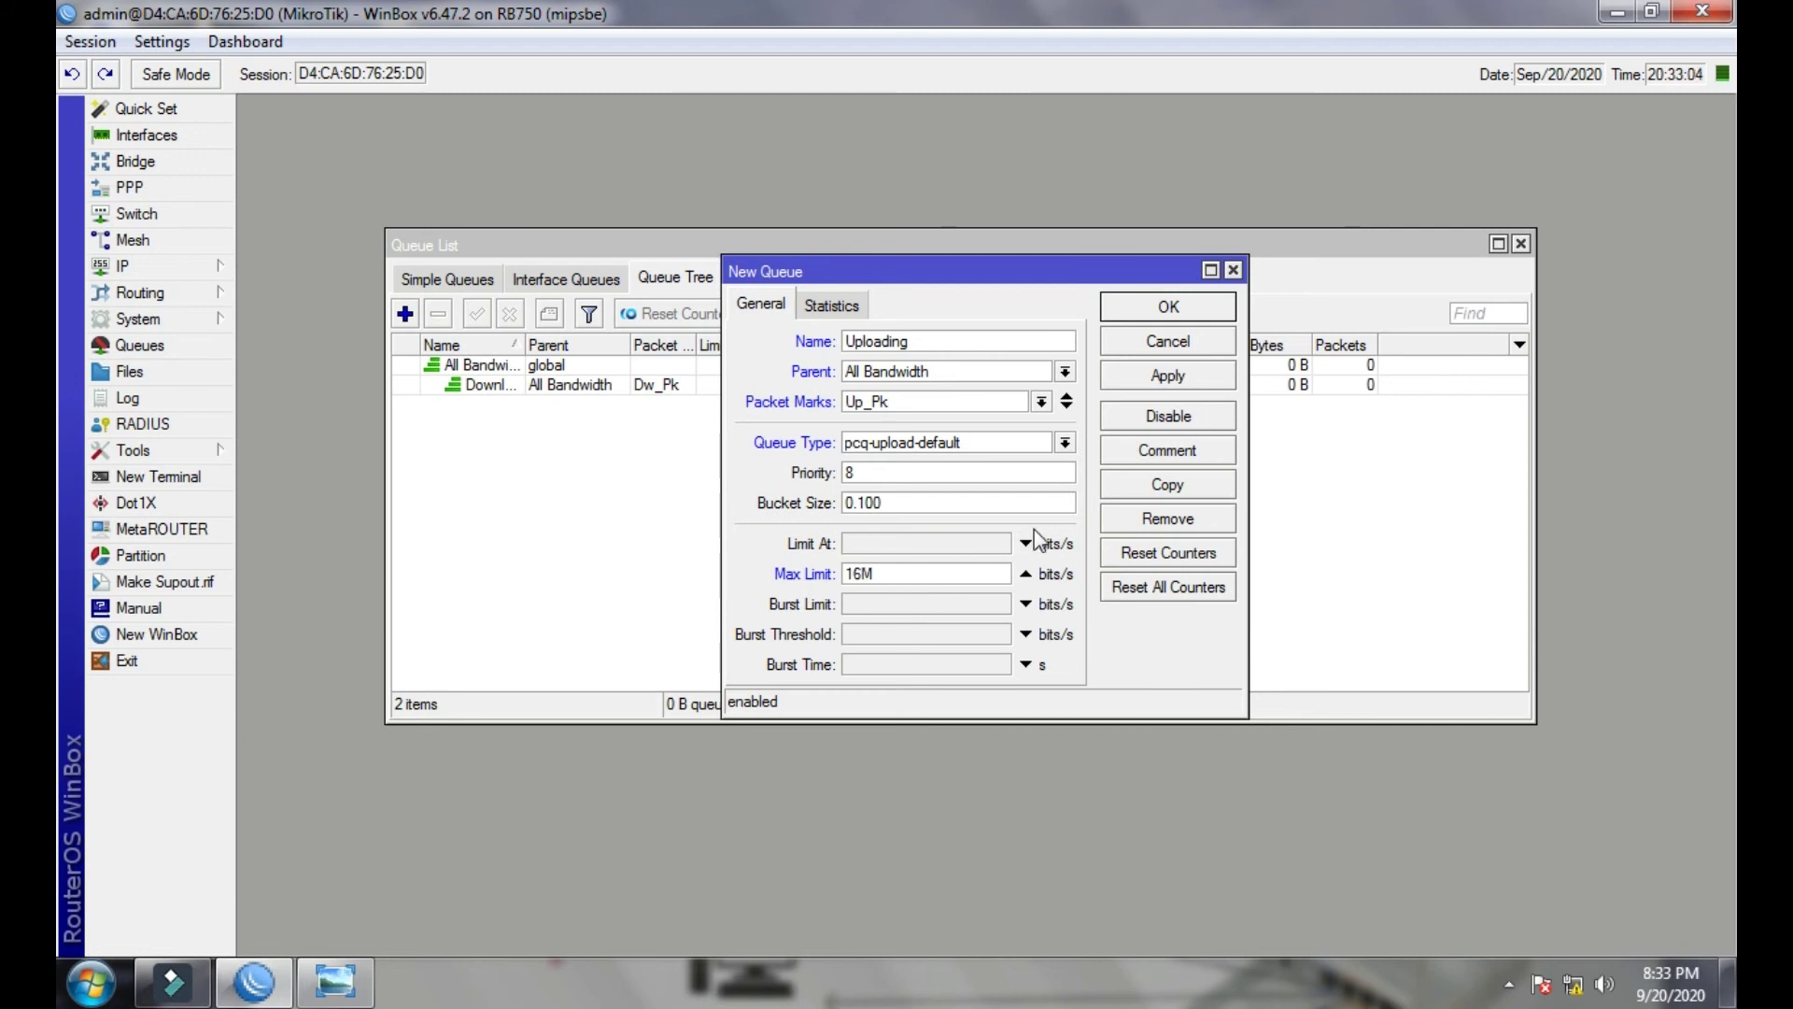
{"action": "left_click", "coordinate": [1177, 378]}
{"action": "left_click", "coordinate": [1175, 310]}
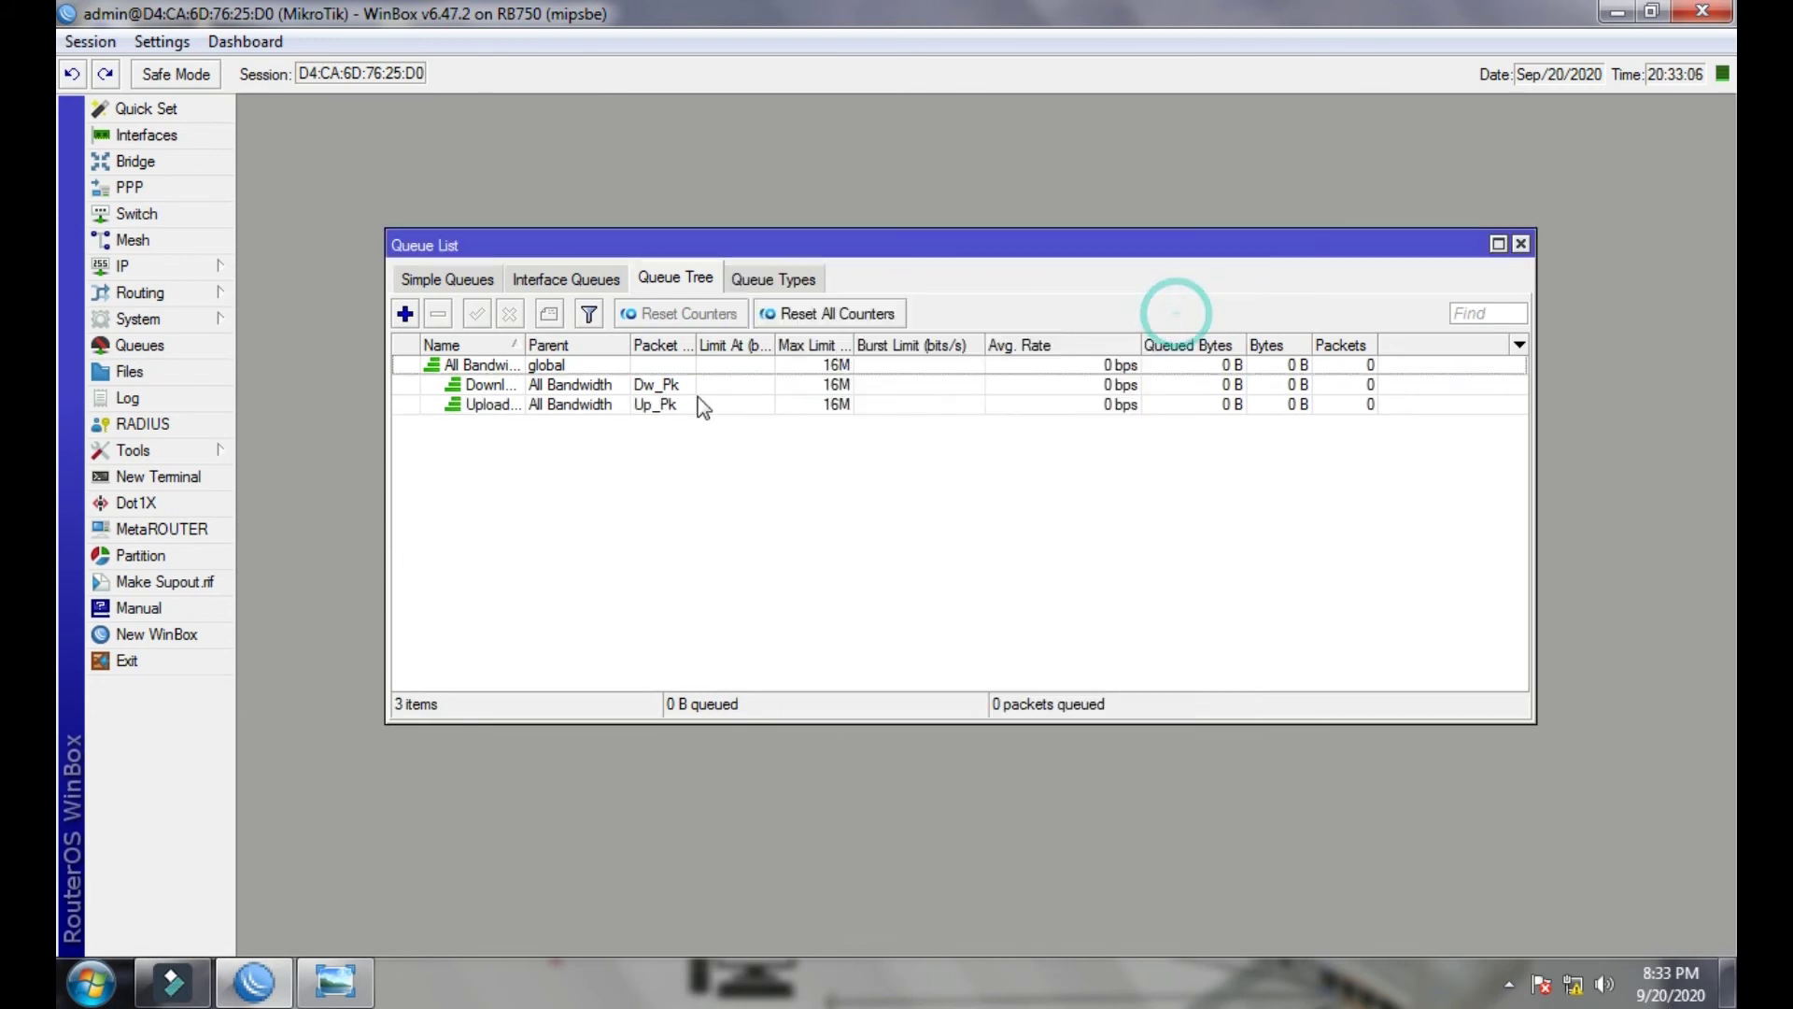
- Select the new queue rows in the Queue Tree list to check them
{"action": "left_click", "coordinate": [643, 404]}
{"action": "left_click", "coordinate": [645, 364]}
{"action": "left_click", "coordinate": [649, 406]}
{"action": "left_click", "coordinate": [643, 384]}
- Close the queue list and delete the admin user from IP > Hotspot > Users
{"action": "left_click", "coordinate": [644, 366]}
{"action": "left_click", "coordinate": [648, 404]}
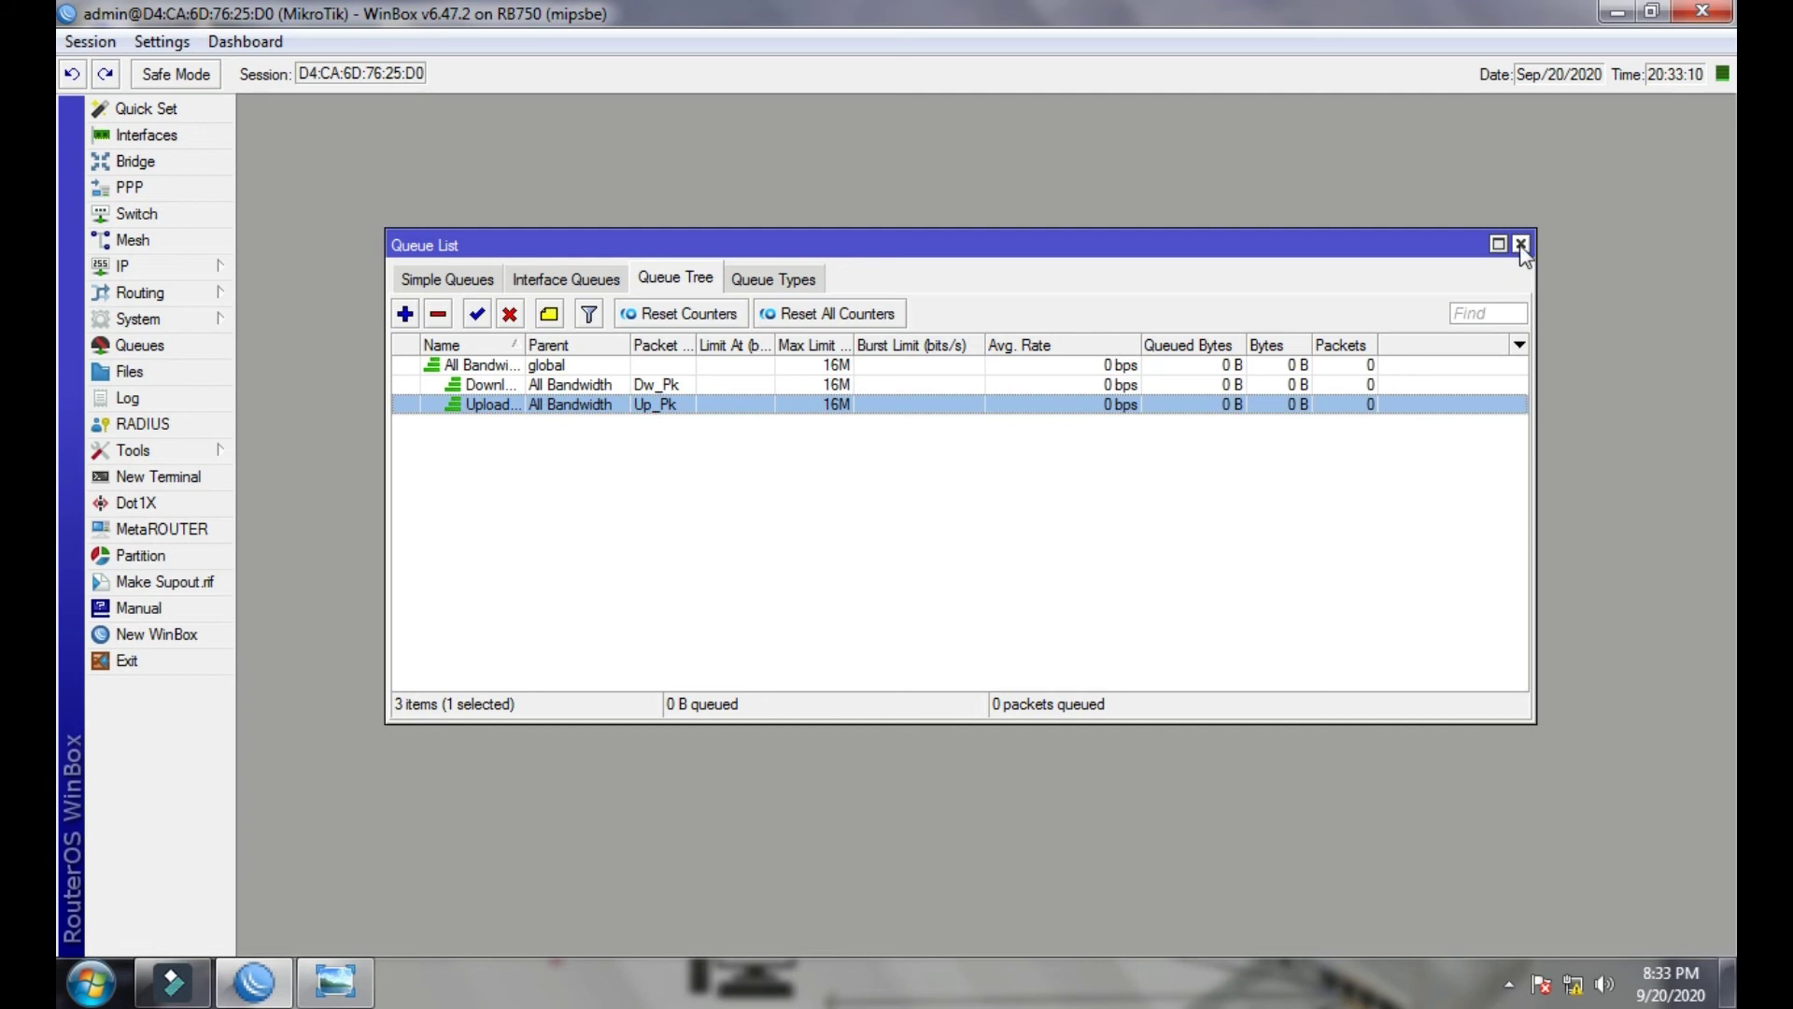
{"action": "left_click", "coordinate": [1520, 245]}
{"action": "left_click", "coordinate": [179, 265]}
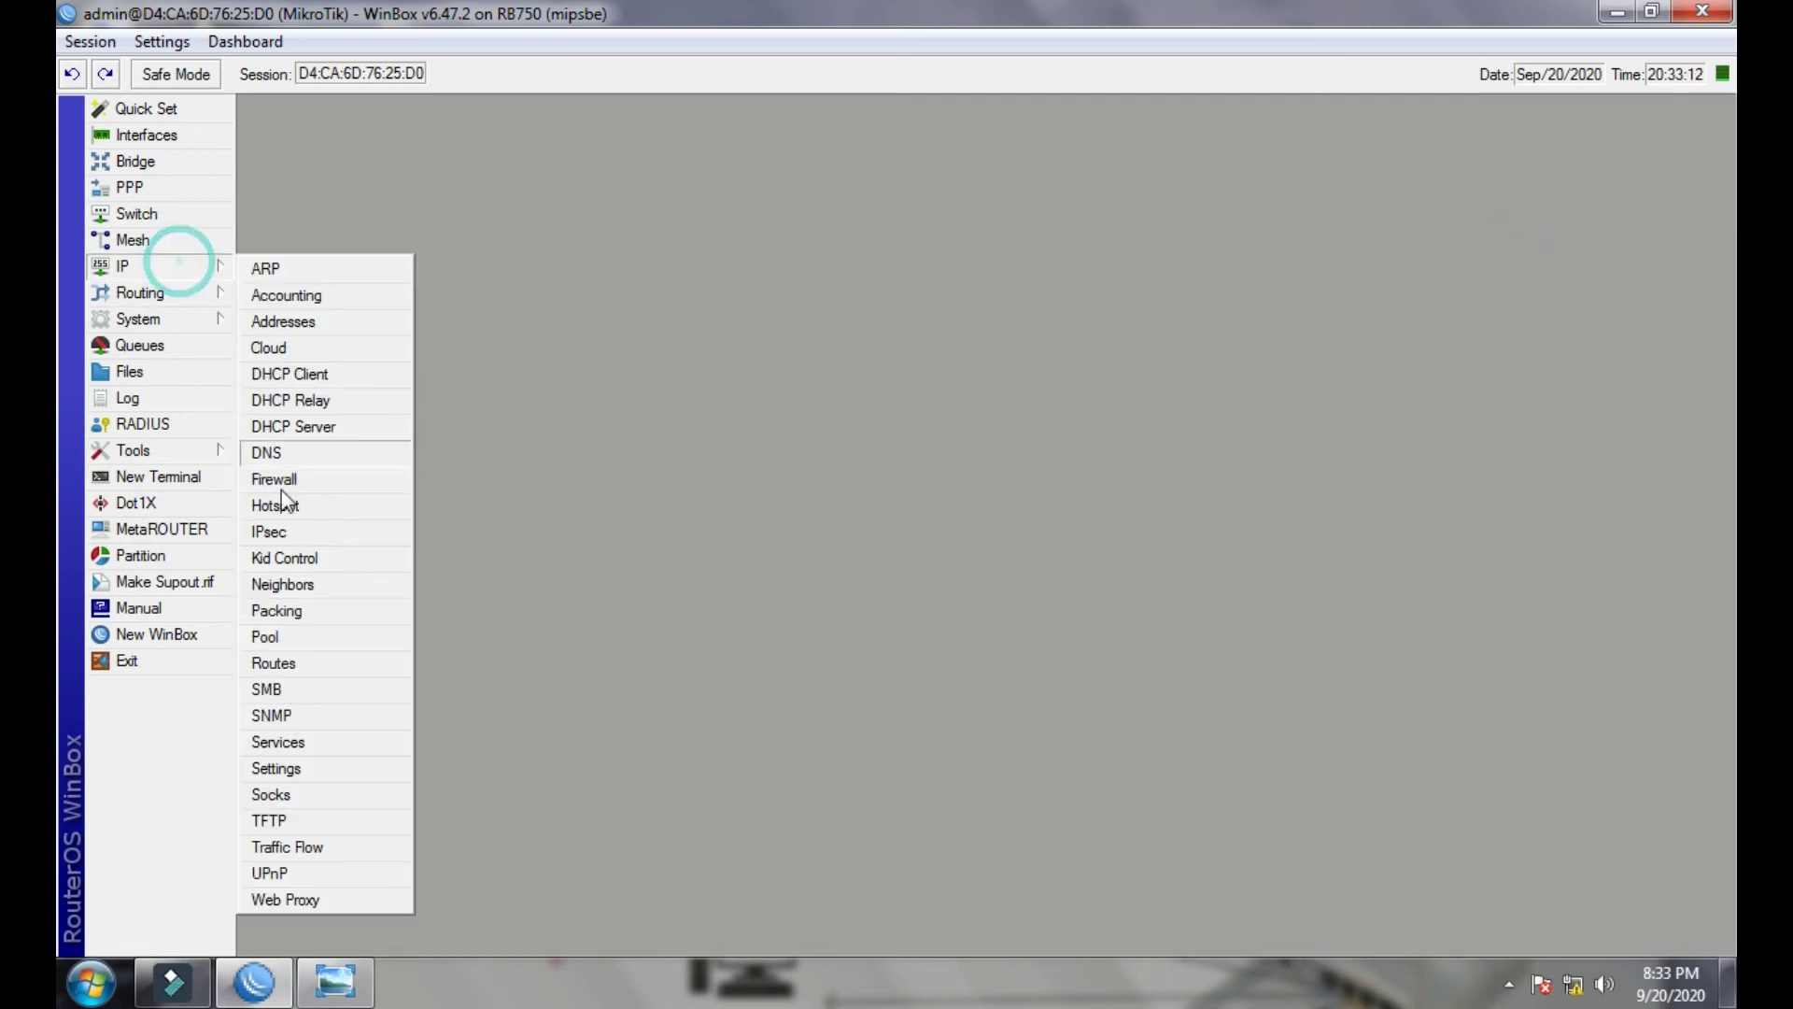
{"action": "left_click", "coordinate": [280, 507]}
{"action": "left_click", "coordinate": [739, 329]}
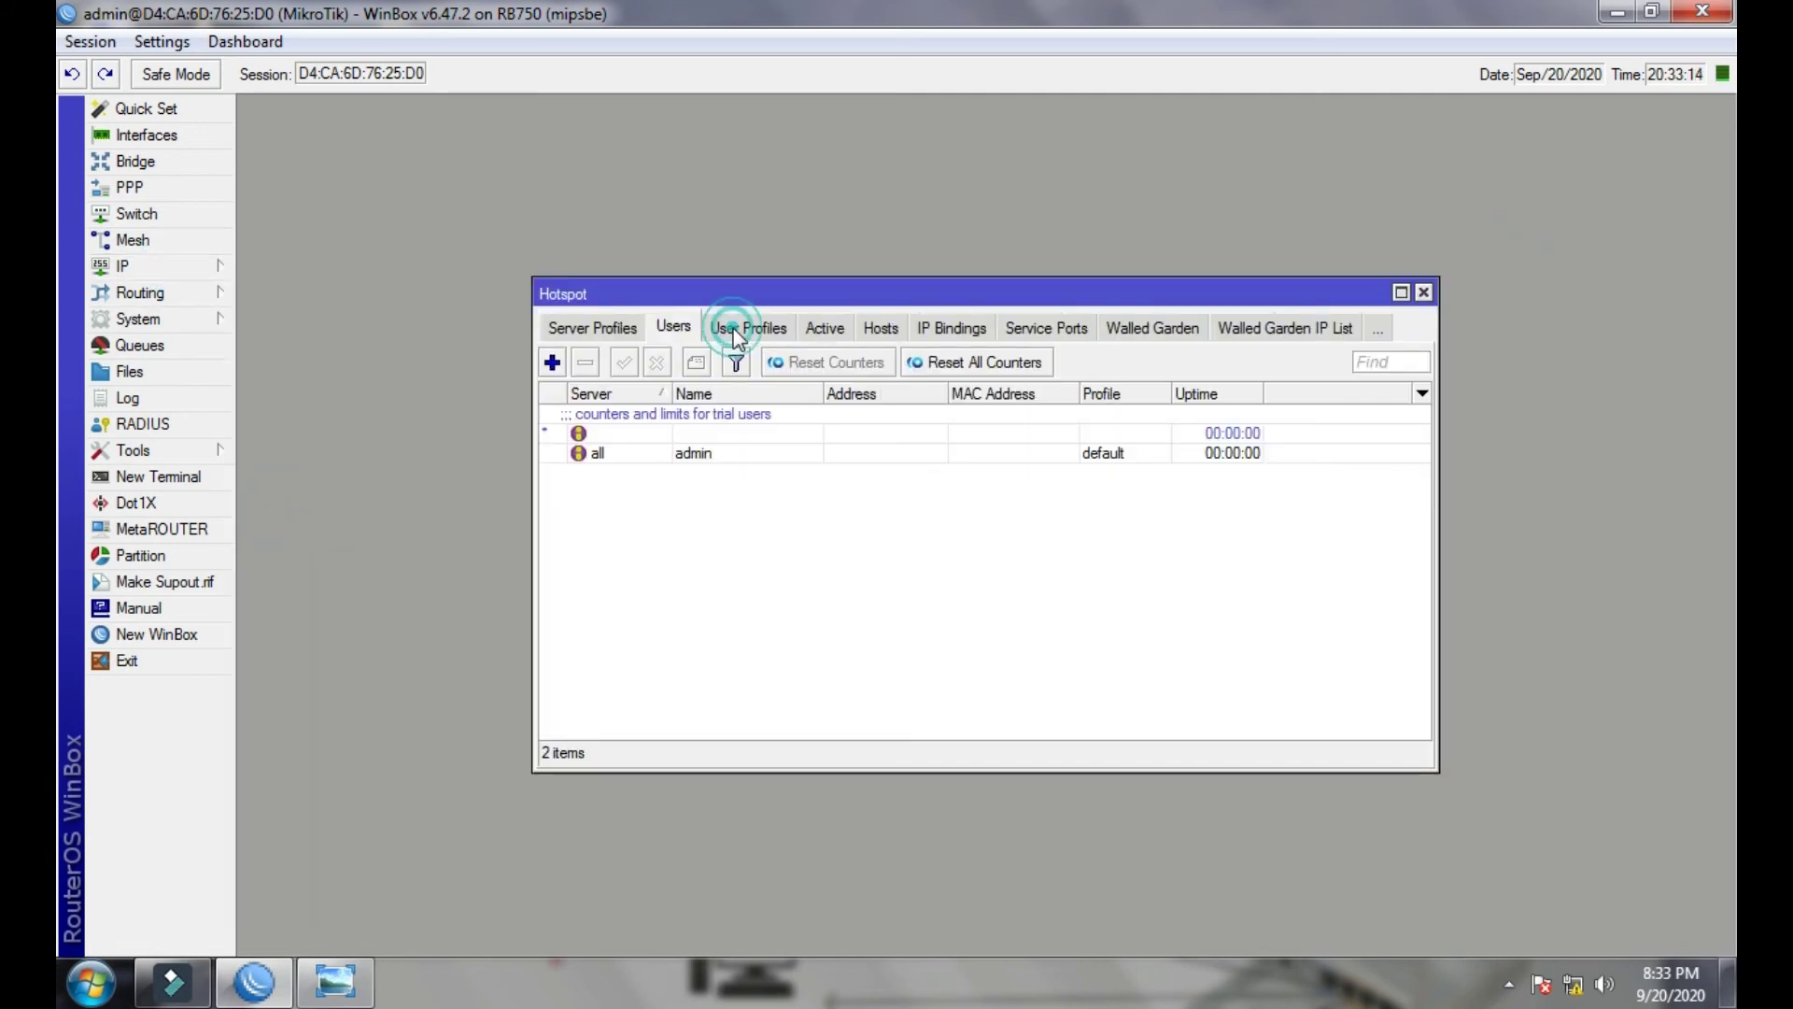
{"action": "left_click", "coordinate": [654, 458]}
{"action": "left_click", "coordinate": [585, 362]}
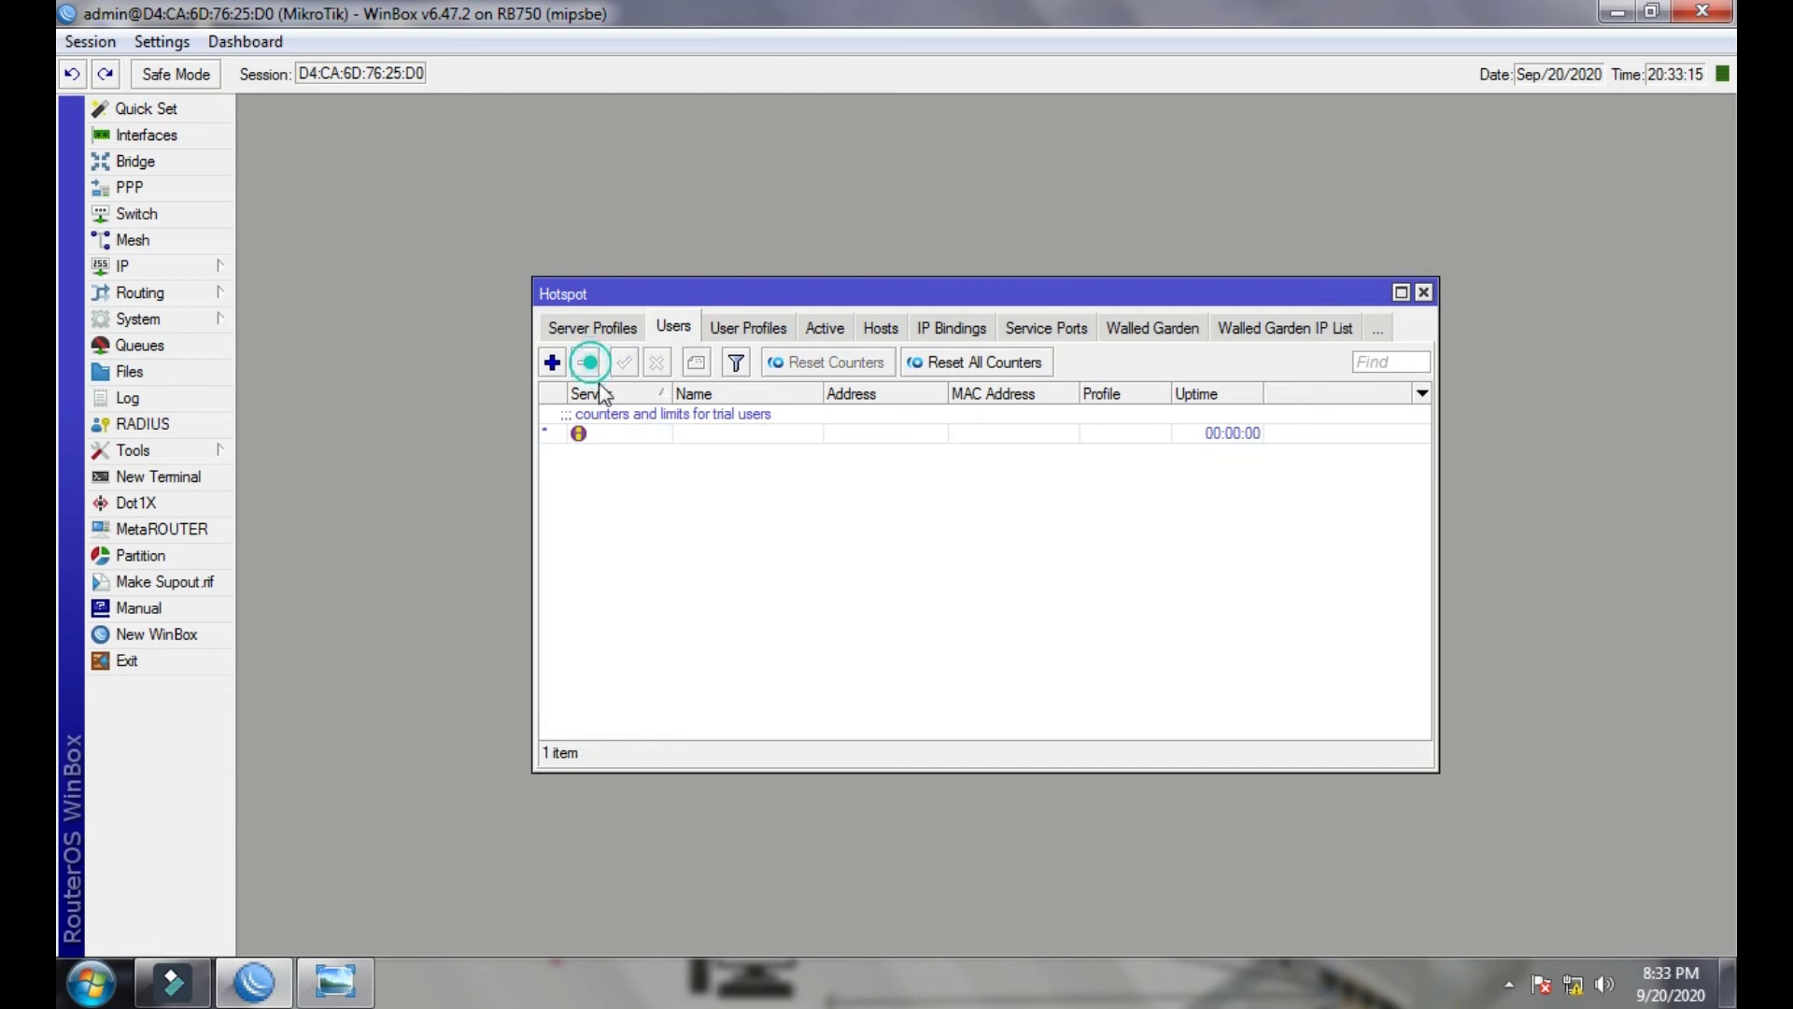
- Look through the hotspot User Profiles, Active and Hosts tabs, then return to Users
{"action": "left_click", "coordinate": [748, 328]}
{"action": "left_click", "coordinate": [719, 327]}
{"action": "left_click", "coordinate": [768, 329]}
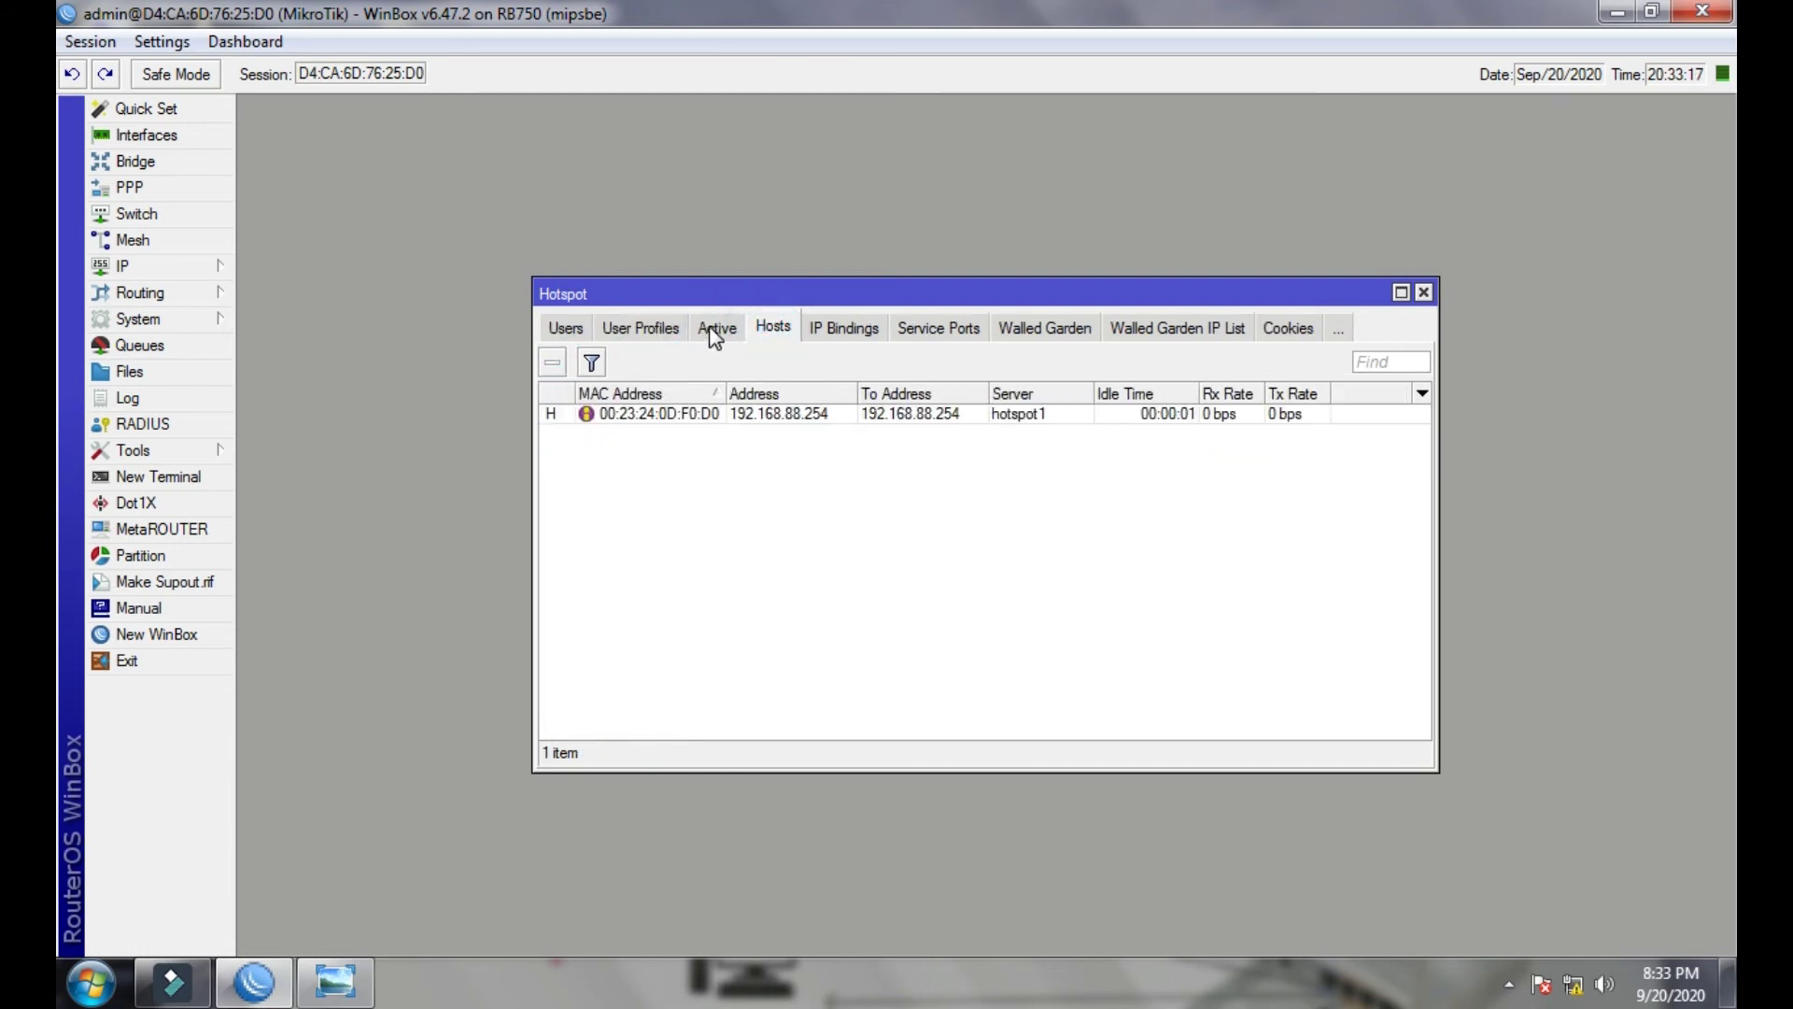
{"action": "left_click", "coordinate": [713, 331]}
{"action": "left_click", "coordinate": [641, 330]}
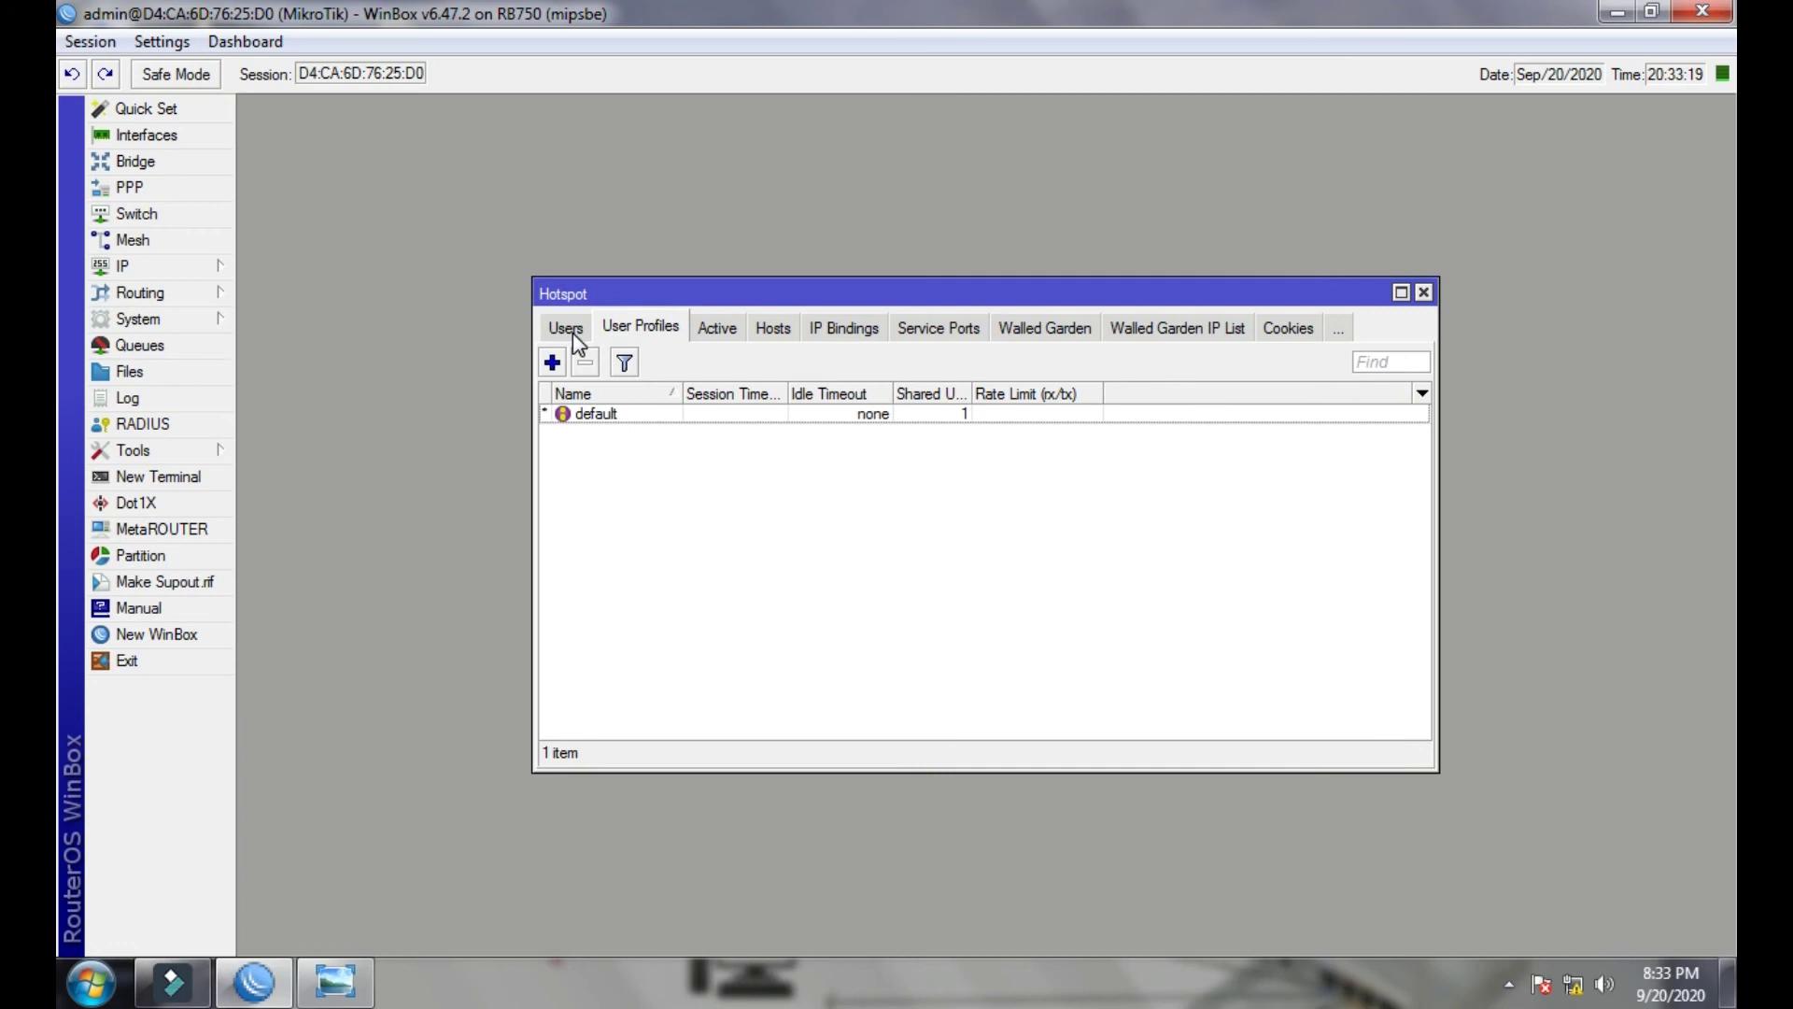
{"action": "left_click", "coordinate": [571, 331]}
- Add a hotspot user on server hotspot1 with the default profile, save it, and close Hotspot
{"action": "left_click", "coordinate": [552, 363]}
{"action": "left_click", "coordinate": [972, 447]}
{"action": "left_click", "coordinate": [971, 477]}
{"action": "type", "text": "6"}
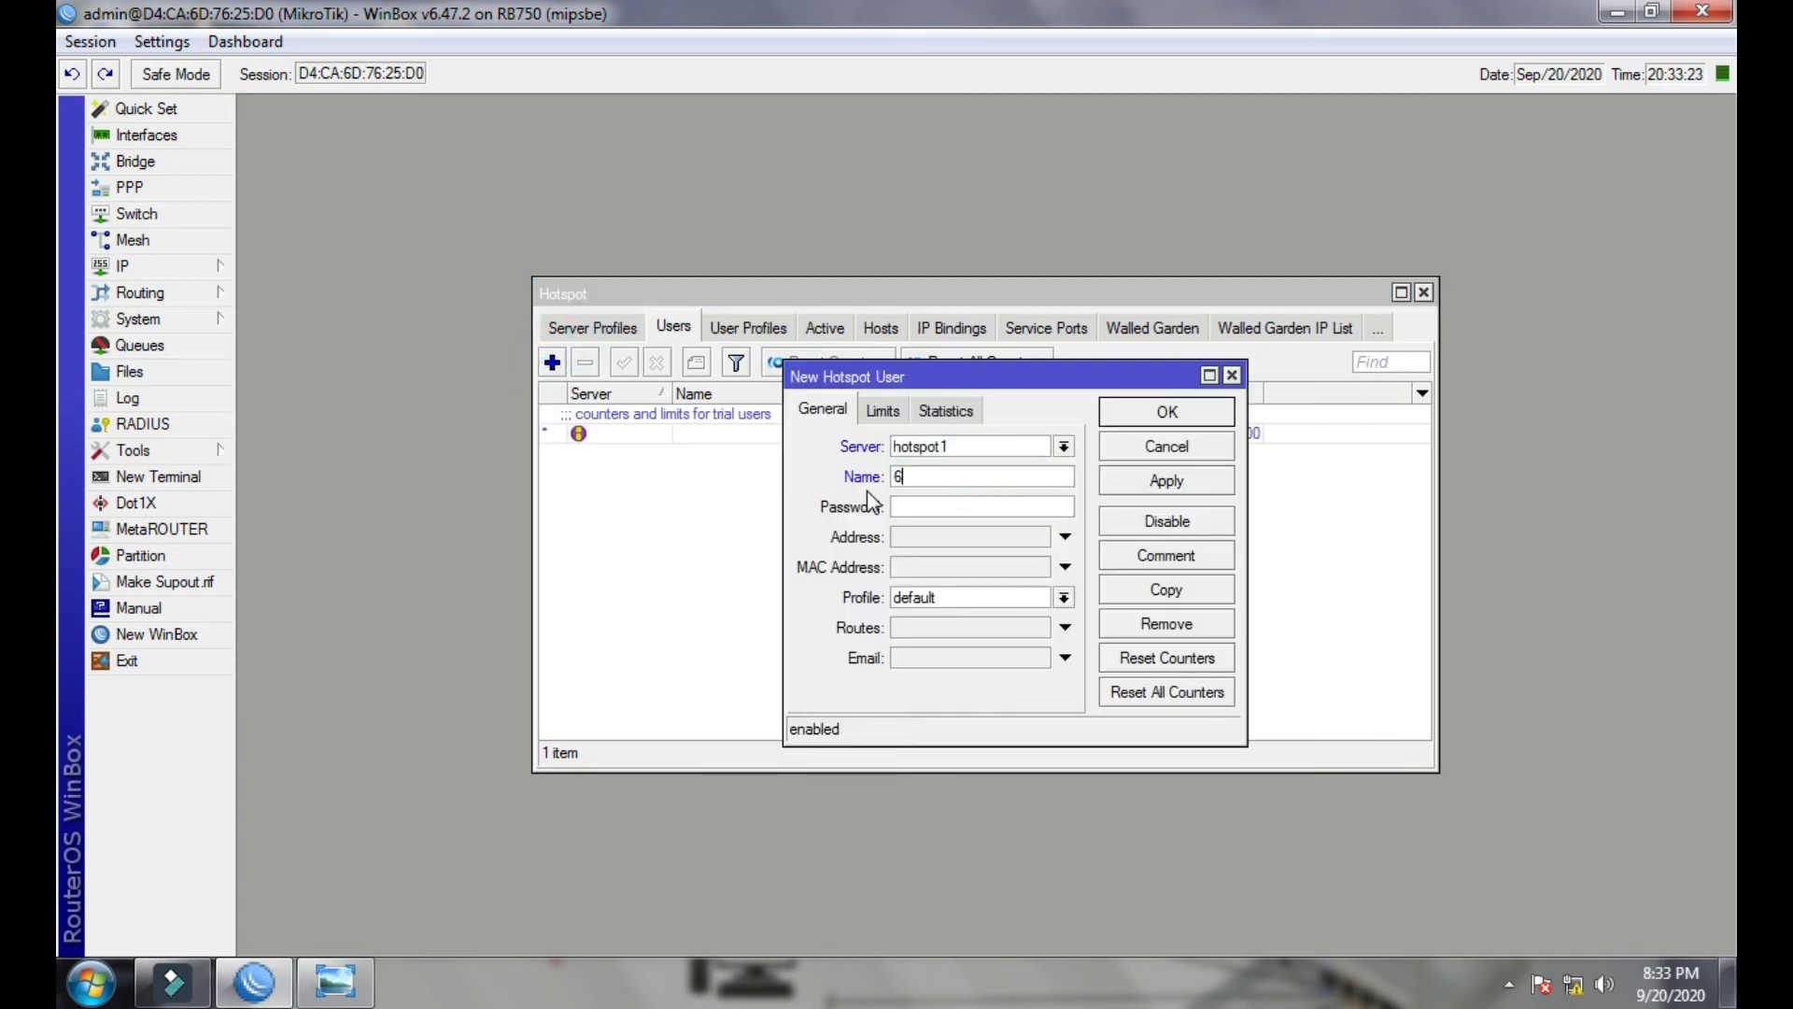
{"action": "left_click", "coordinate": [1061, 598]}
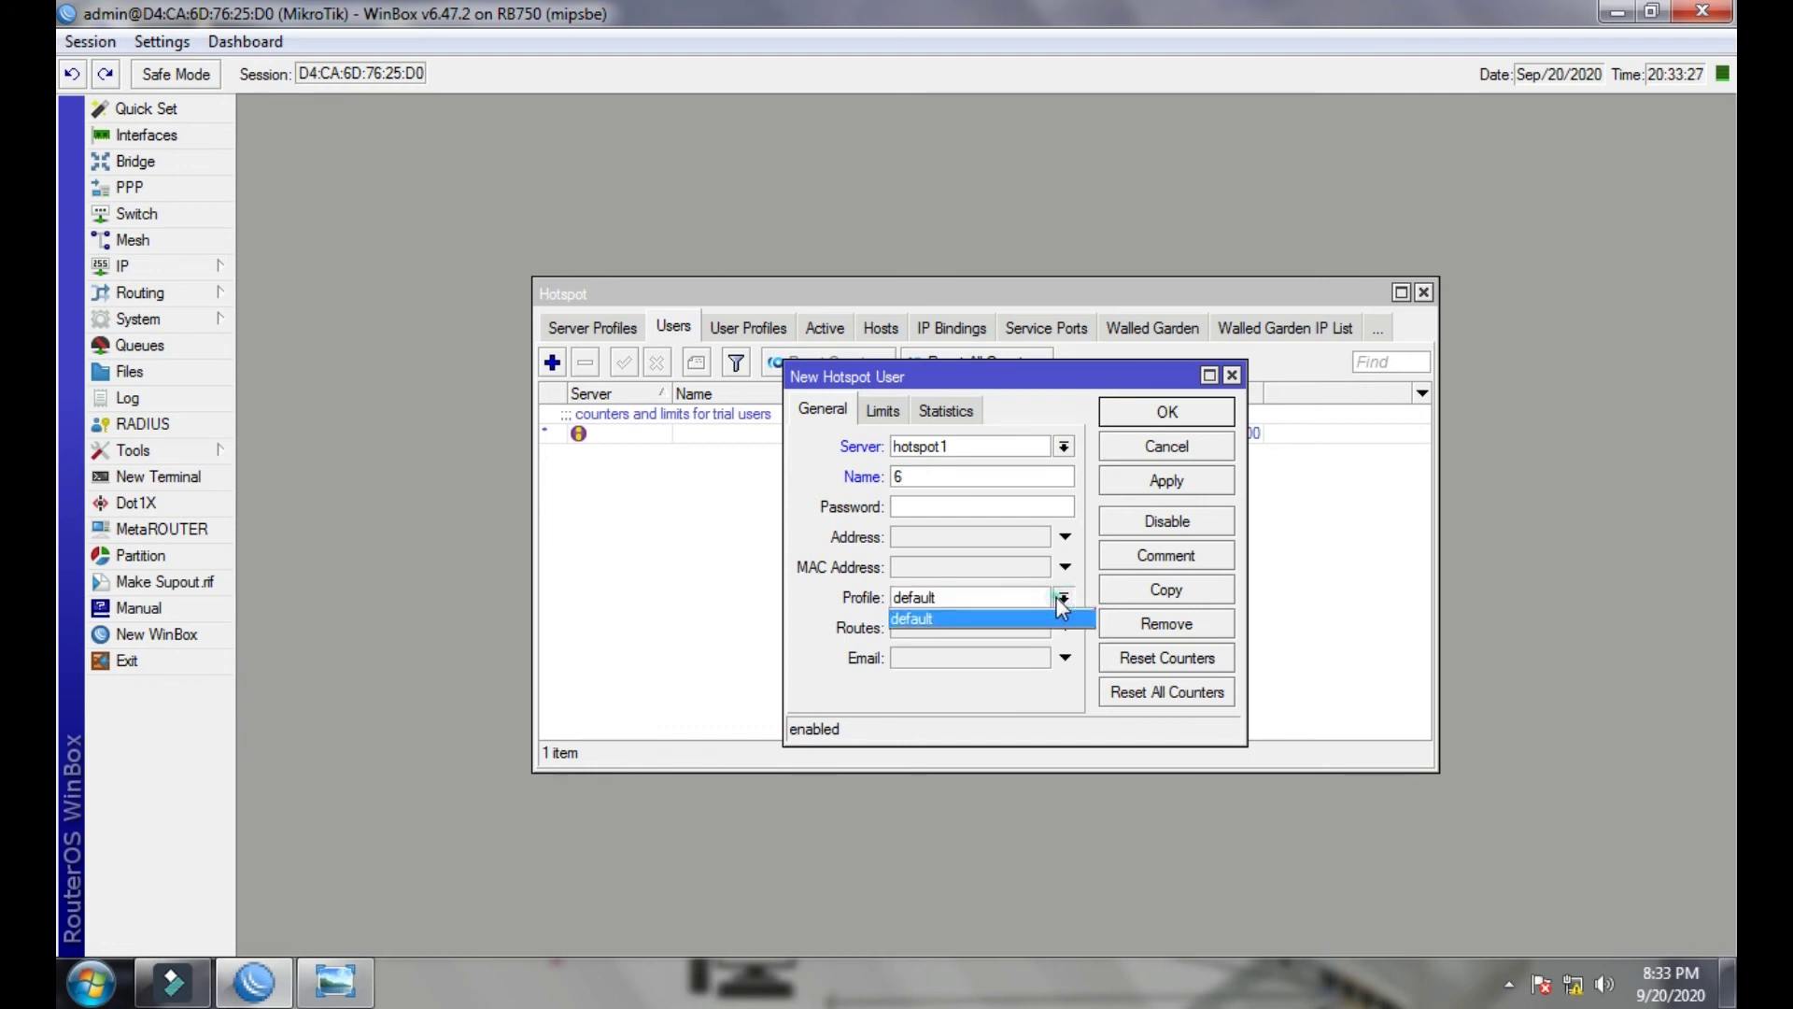
{"action": "left_click", "coordinate": [1058, 603]}
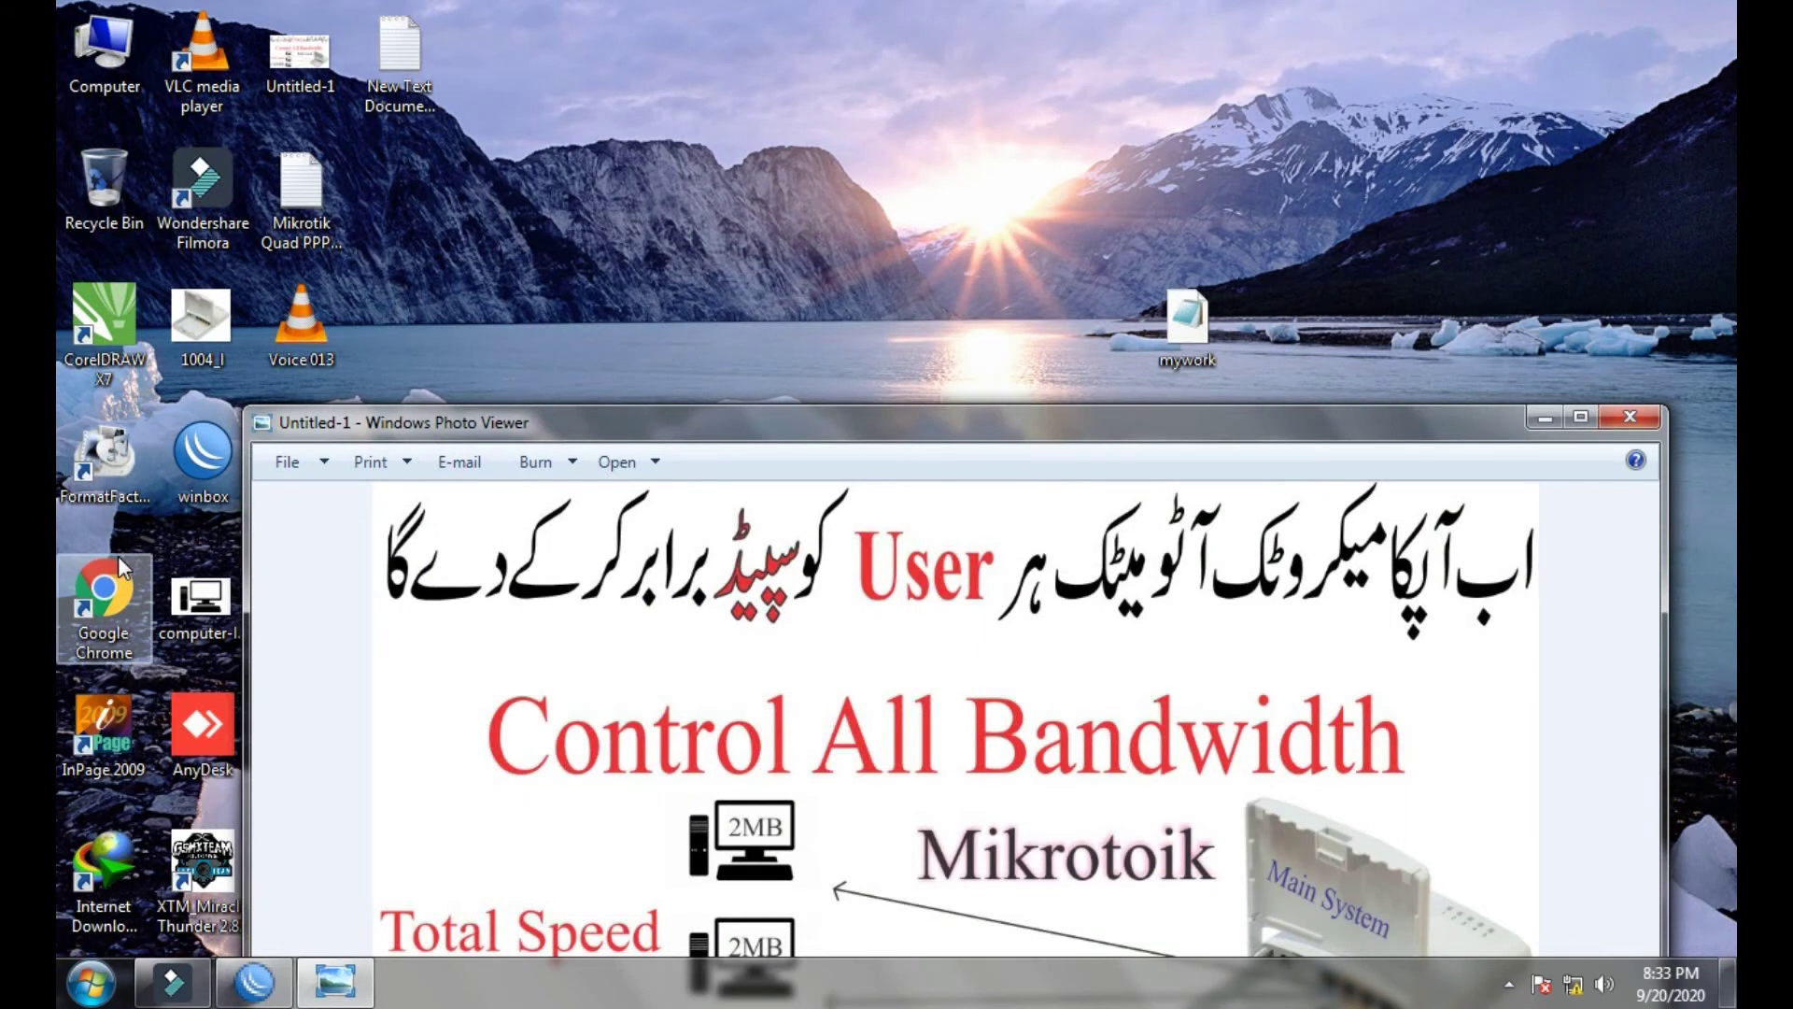
{"action": "left_click", "coordinate": [254, 983]}
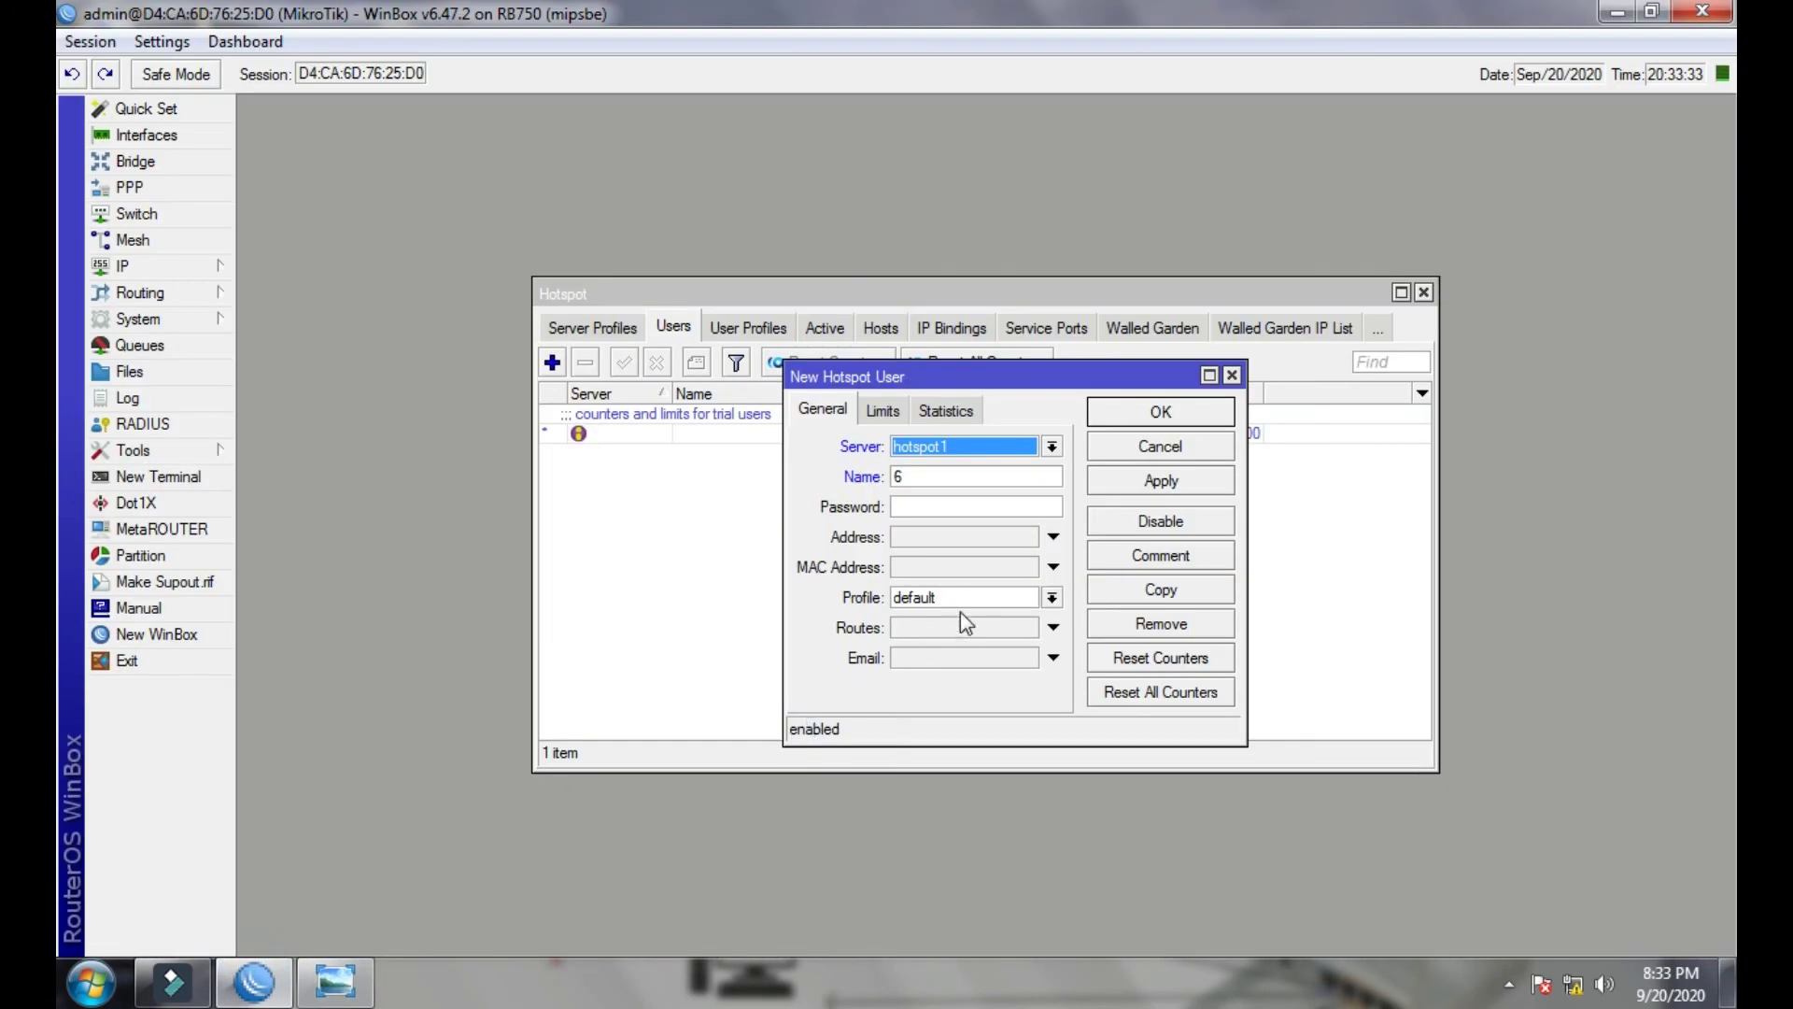
{"action": "left_click", "coordinate": [1170, 487]}
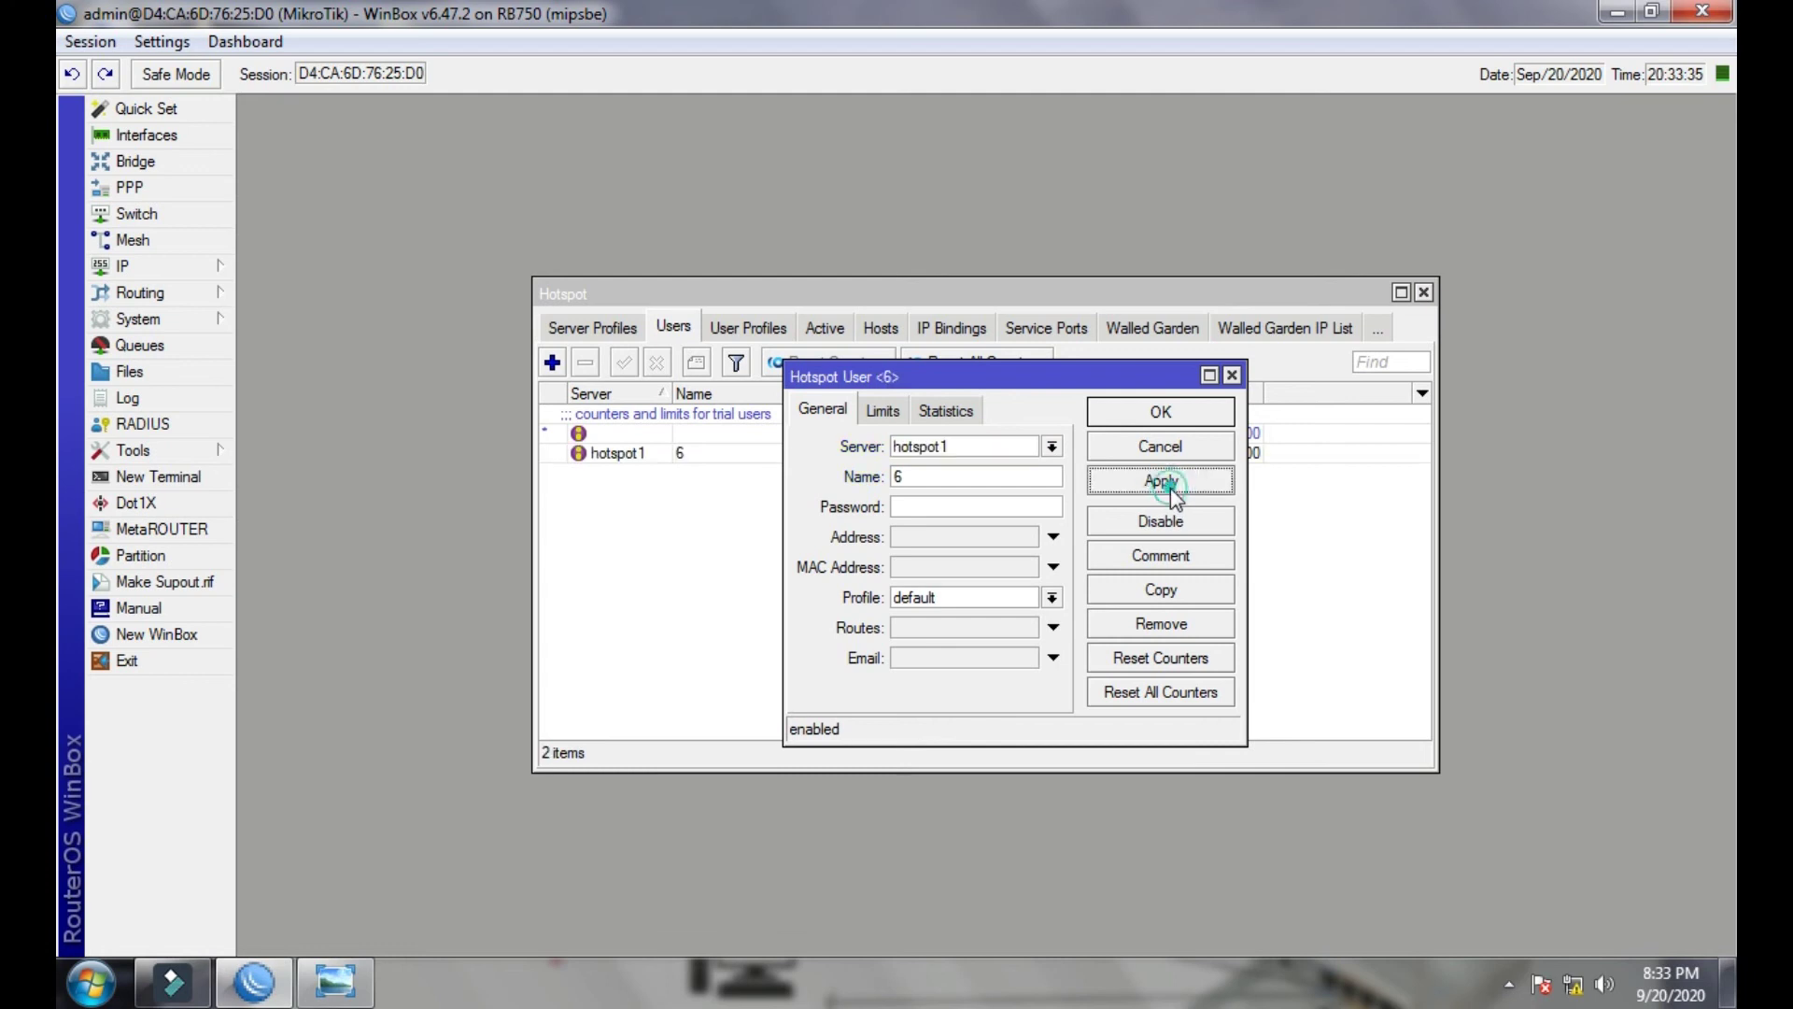
{"action": "left_click", "coordinate": [1164, 416]}
{"action": "left_click", "coordinate": [664, 455]}
{"action": "left_click", "coordinate": [839, 574]}
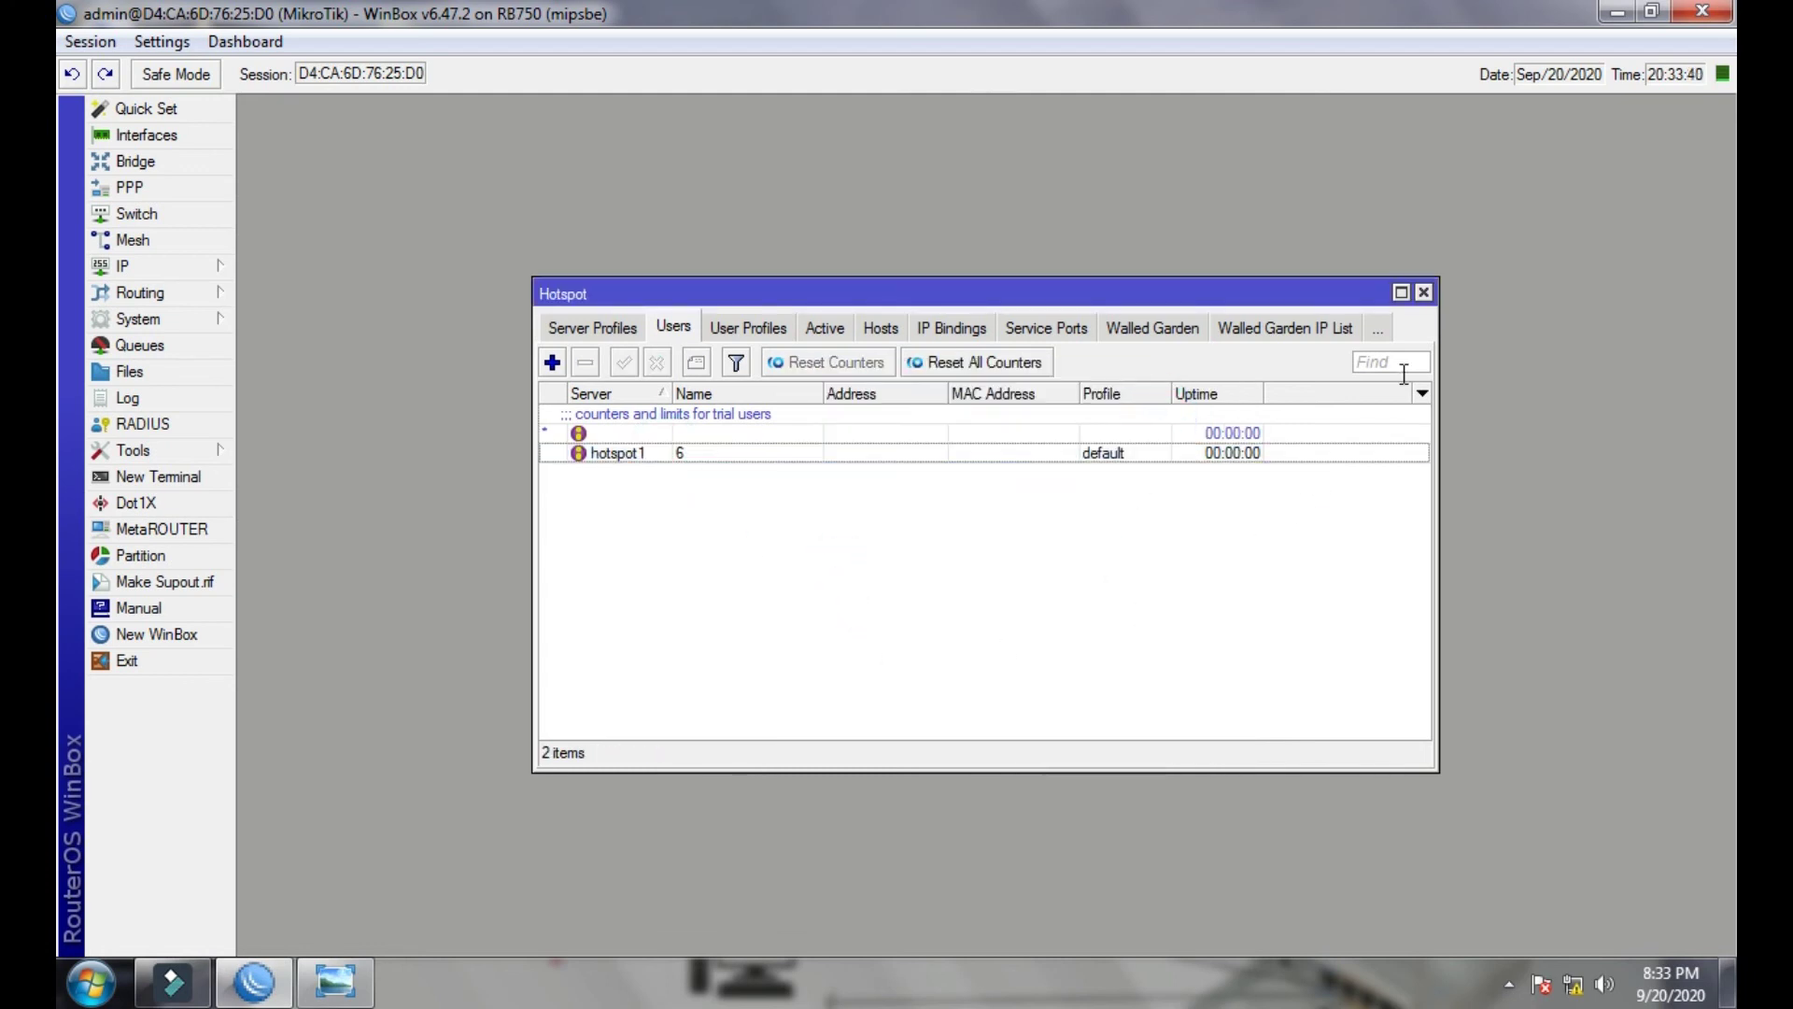
{"action": "left_click", "coordinate": [1423, 294]}
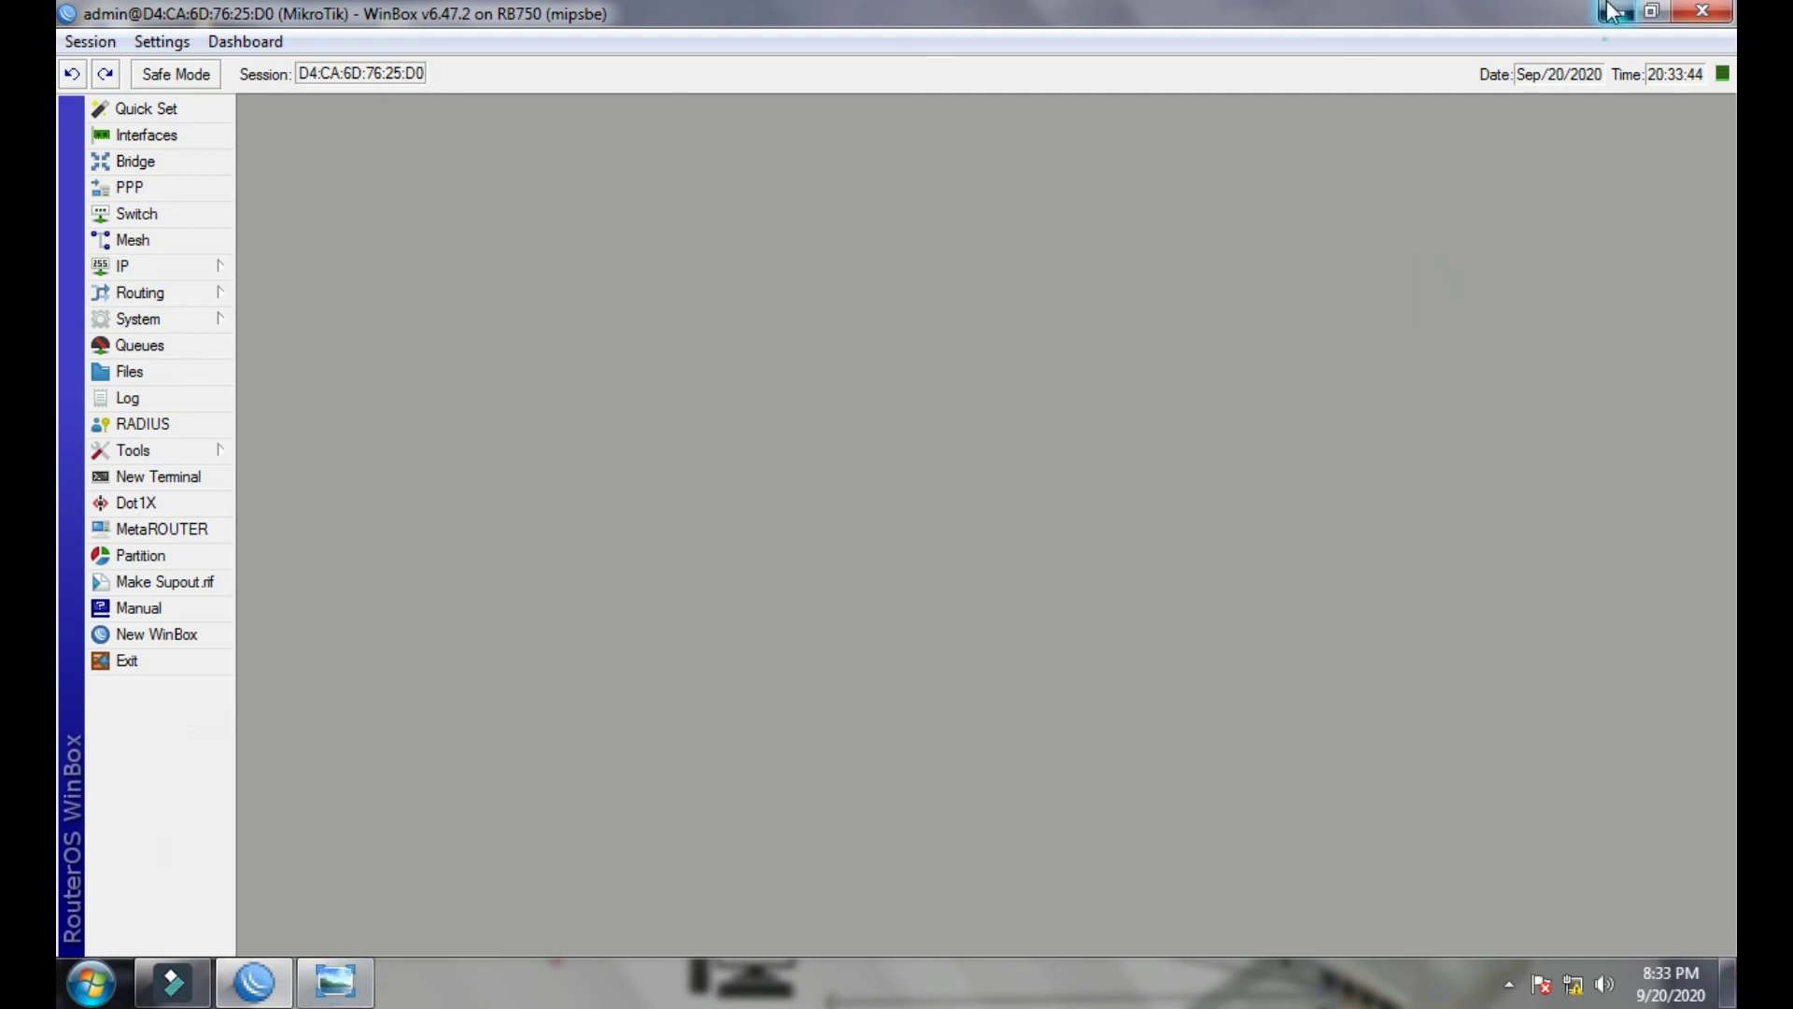
- In Chrome, log into the hotspot page with the new user name, then open YouTube in a new tab
{"action": "left_click", "coordinate": [1614, 11]}
{"action": "double_click", "coordinate": [86, 596]}
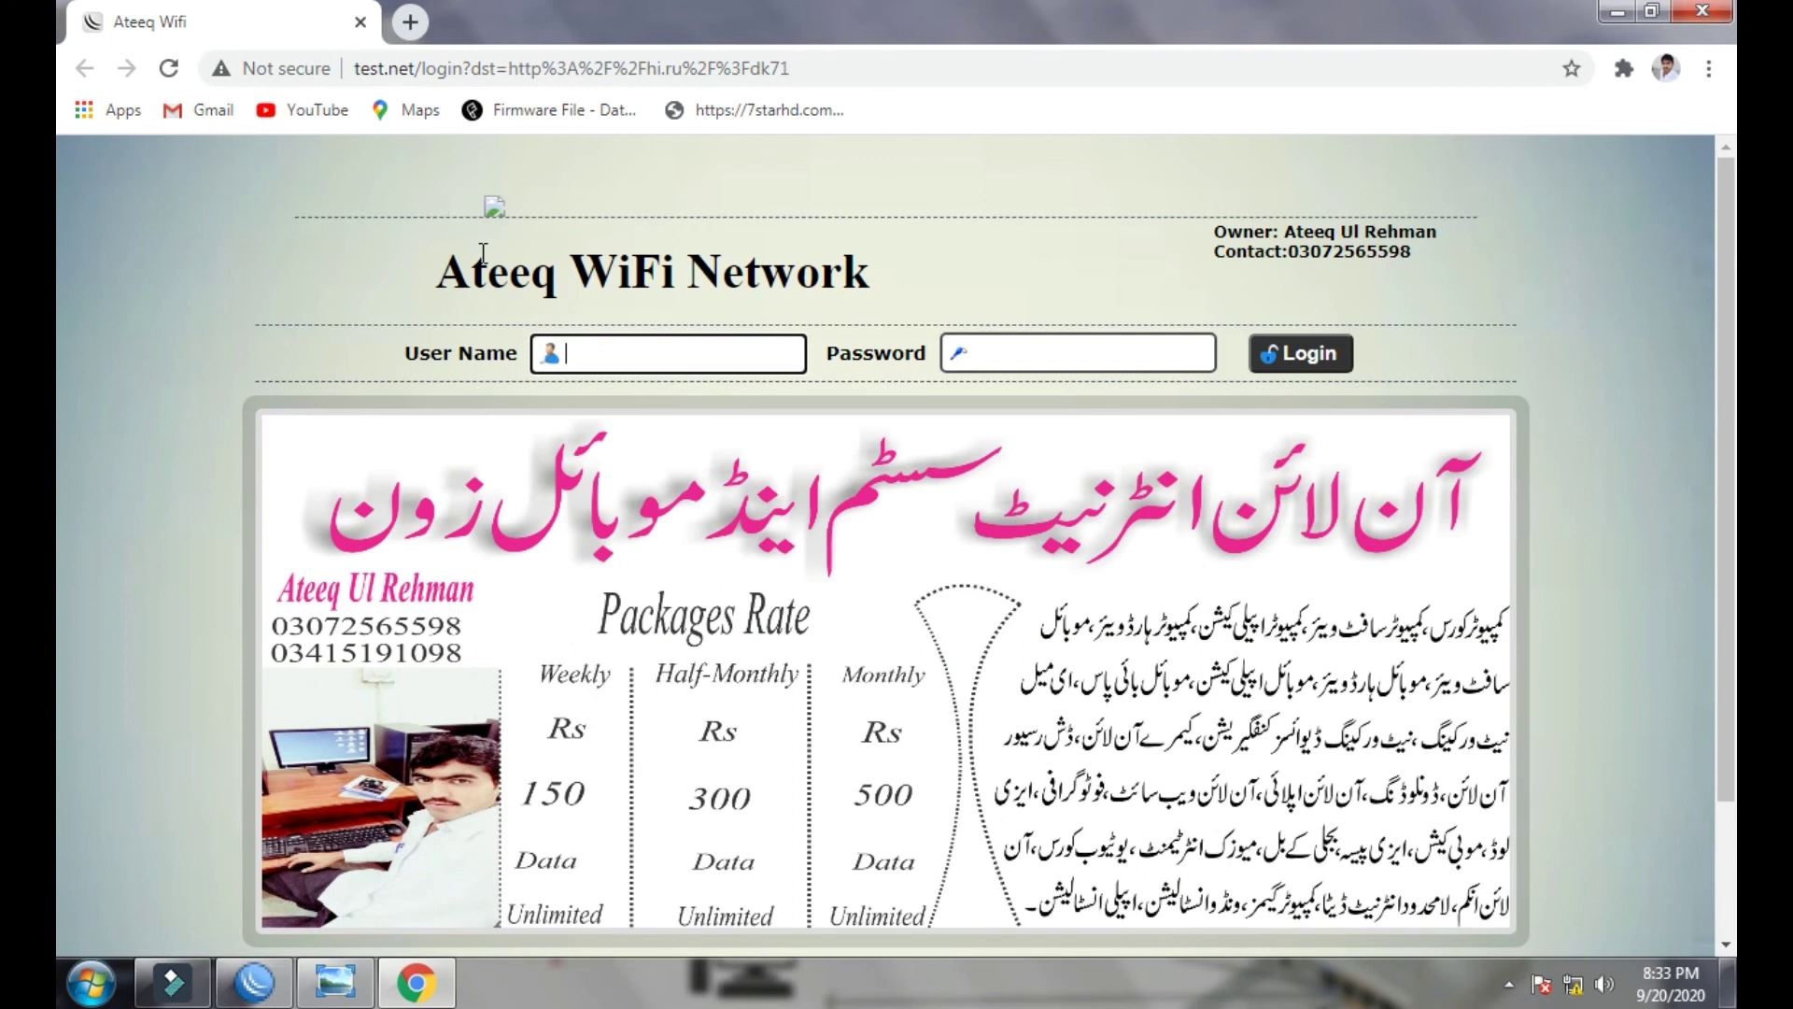
{"action": "type", "text": "6"}
{"action": "left_click", "coordinate": [1330, 355]}
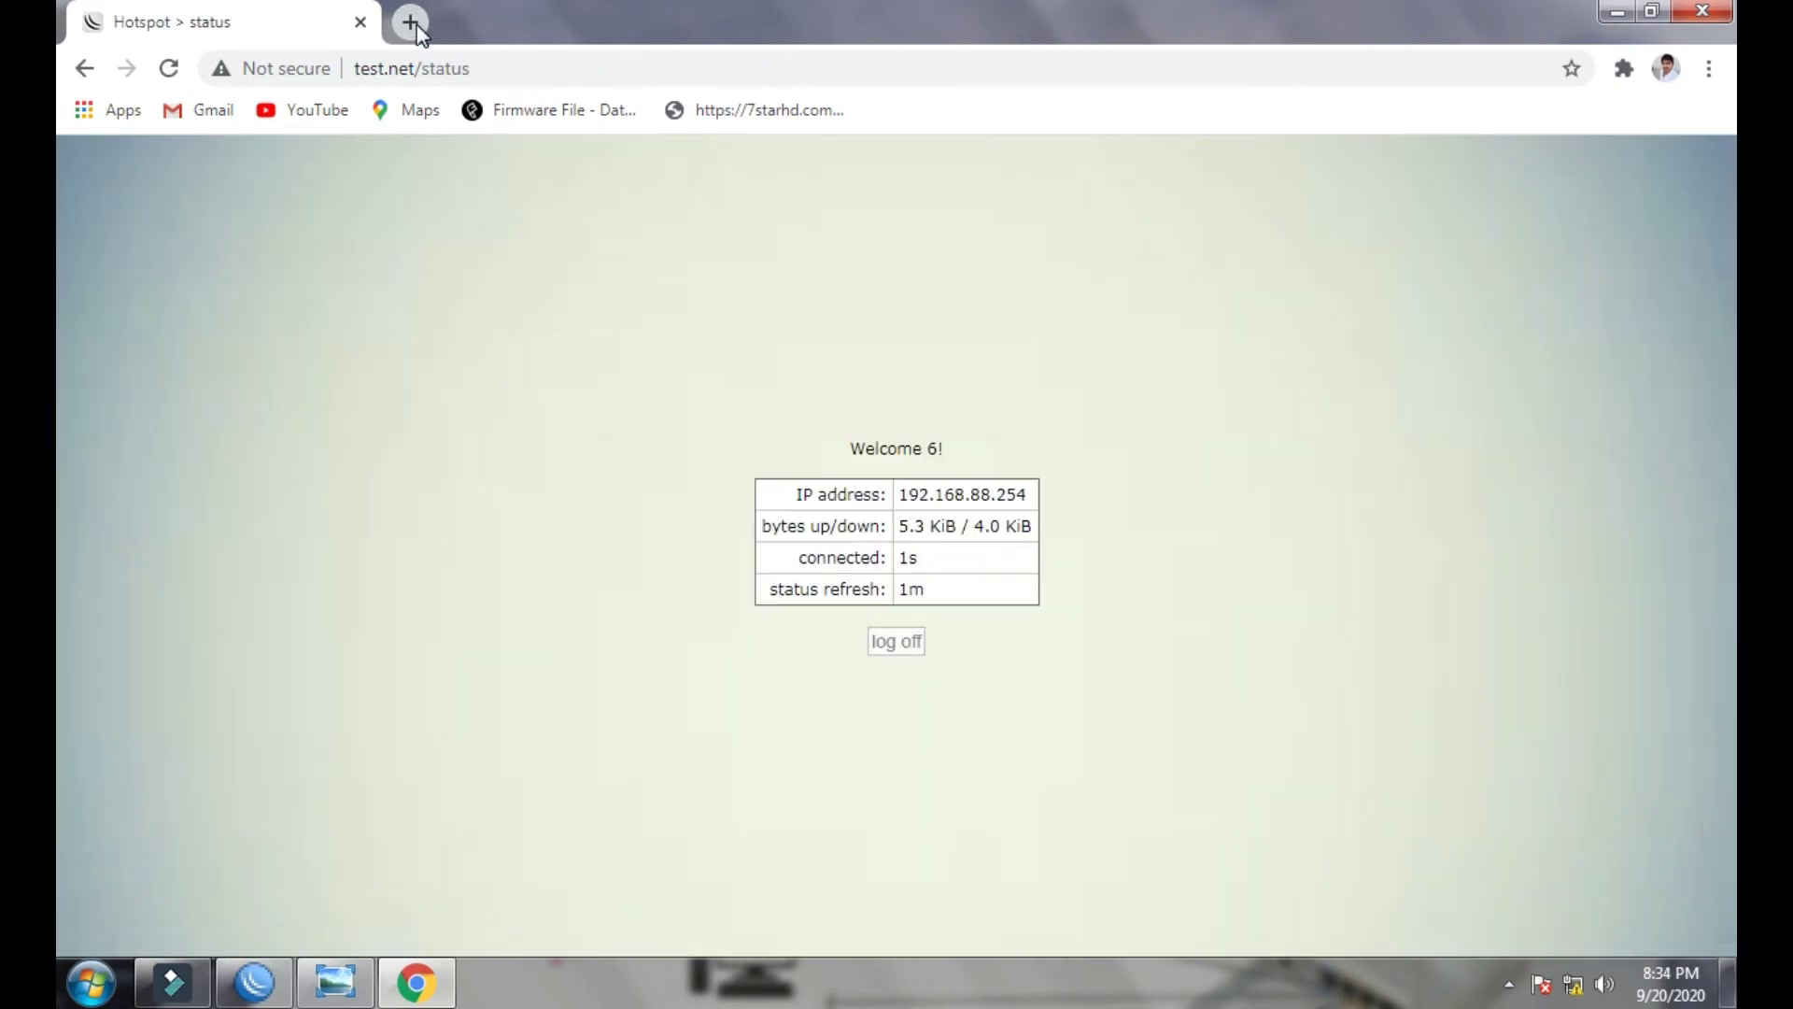
{"action": "left_click", "coordinate": [410, 22]}
{"action": "left_click", "coordinate": [316, 109]}
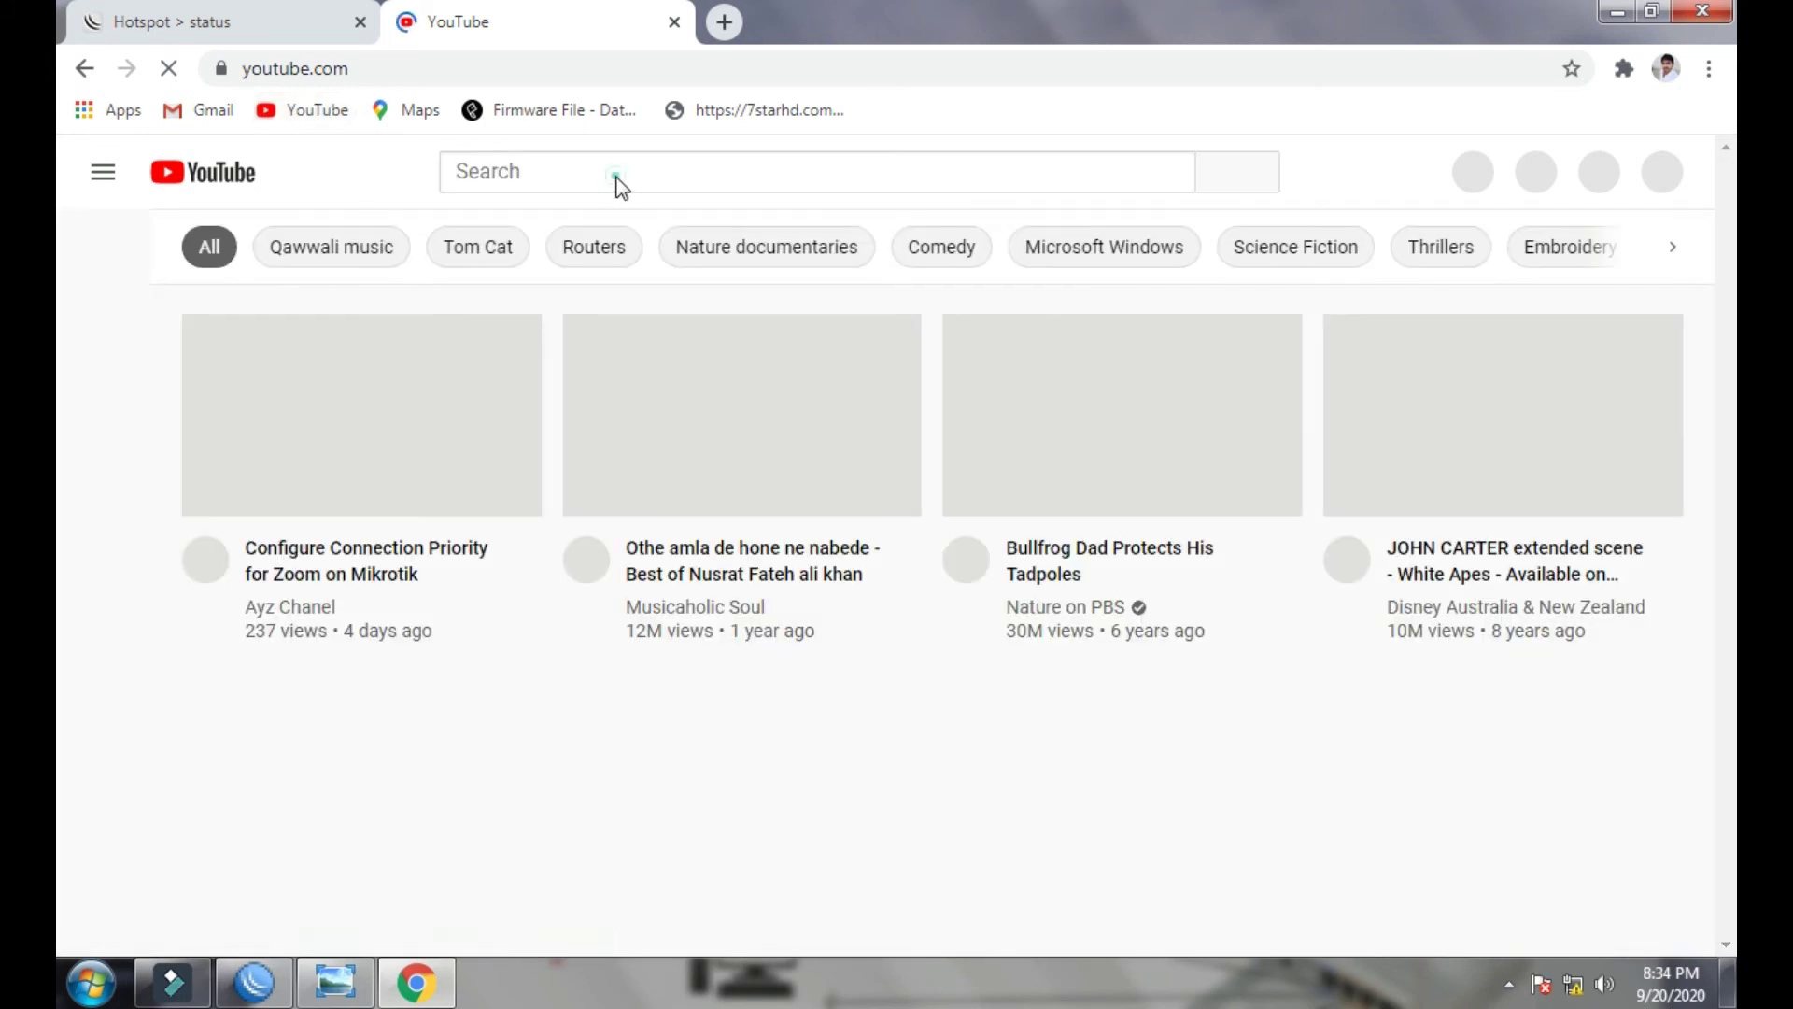
- Search YouTube for movies, open Khooni Train, and start an IDM download of its 270 MB video
{"action": "left_click", "coordinate": [616, 177]}
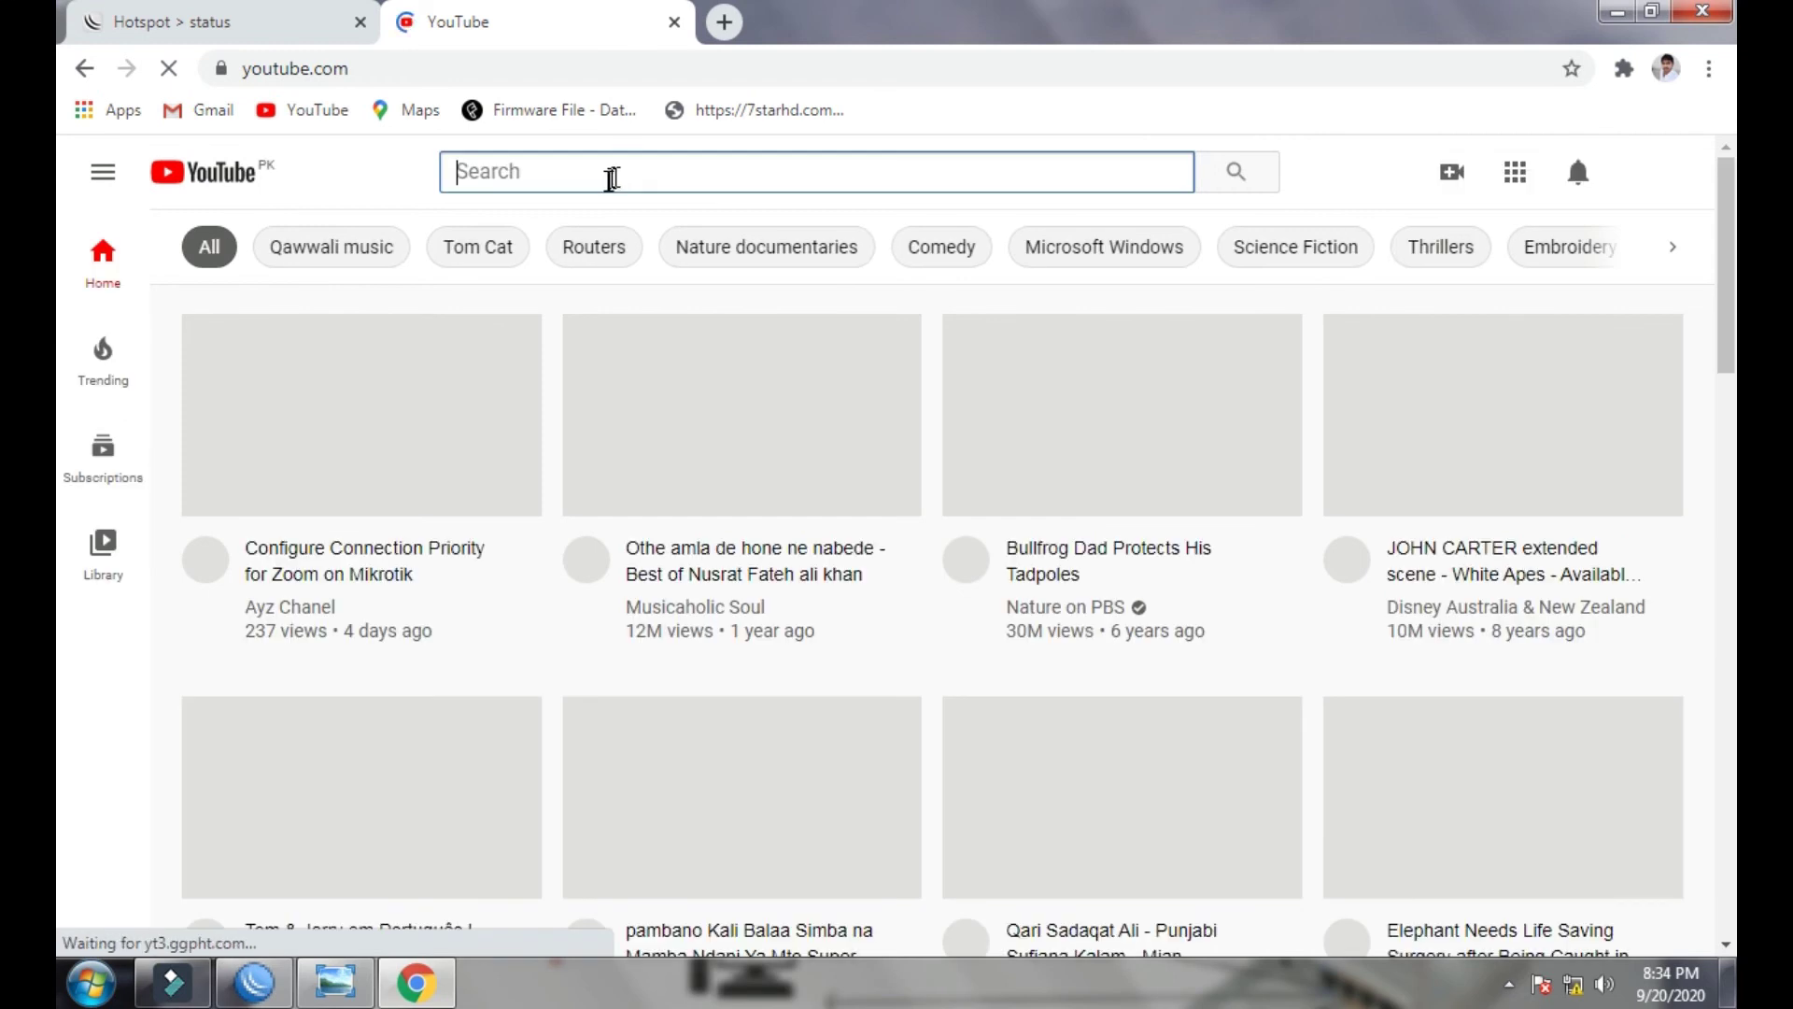
{"action": "type", "text": "mo"}
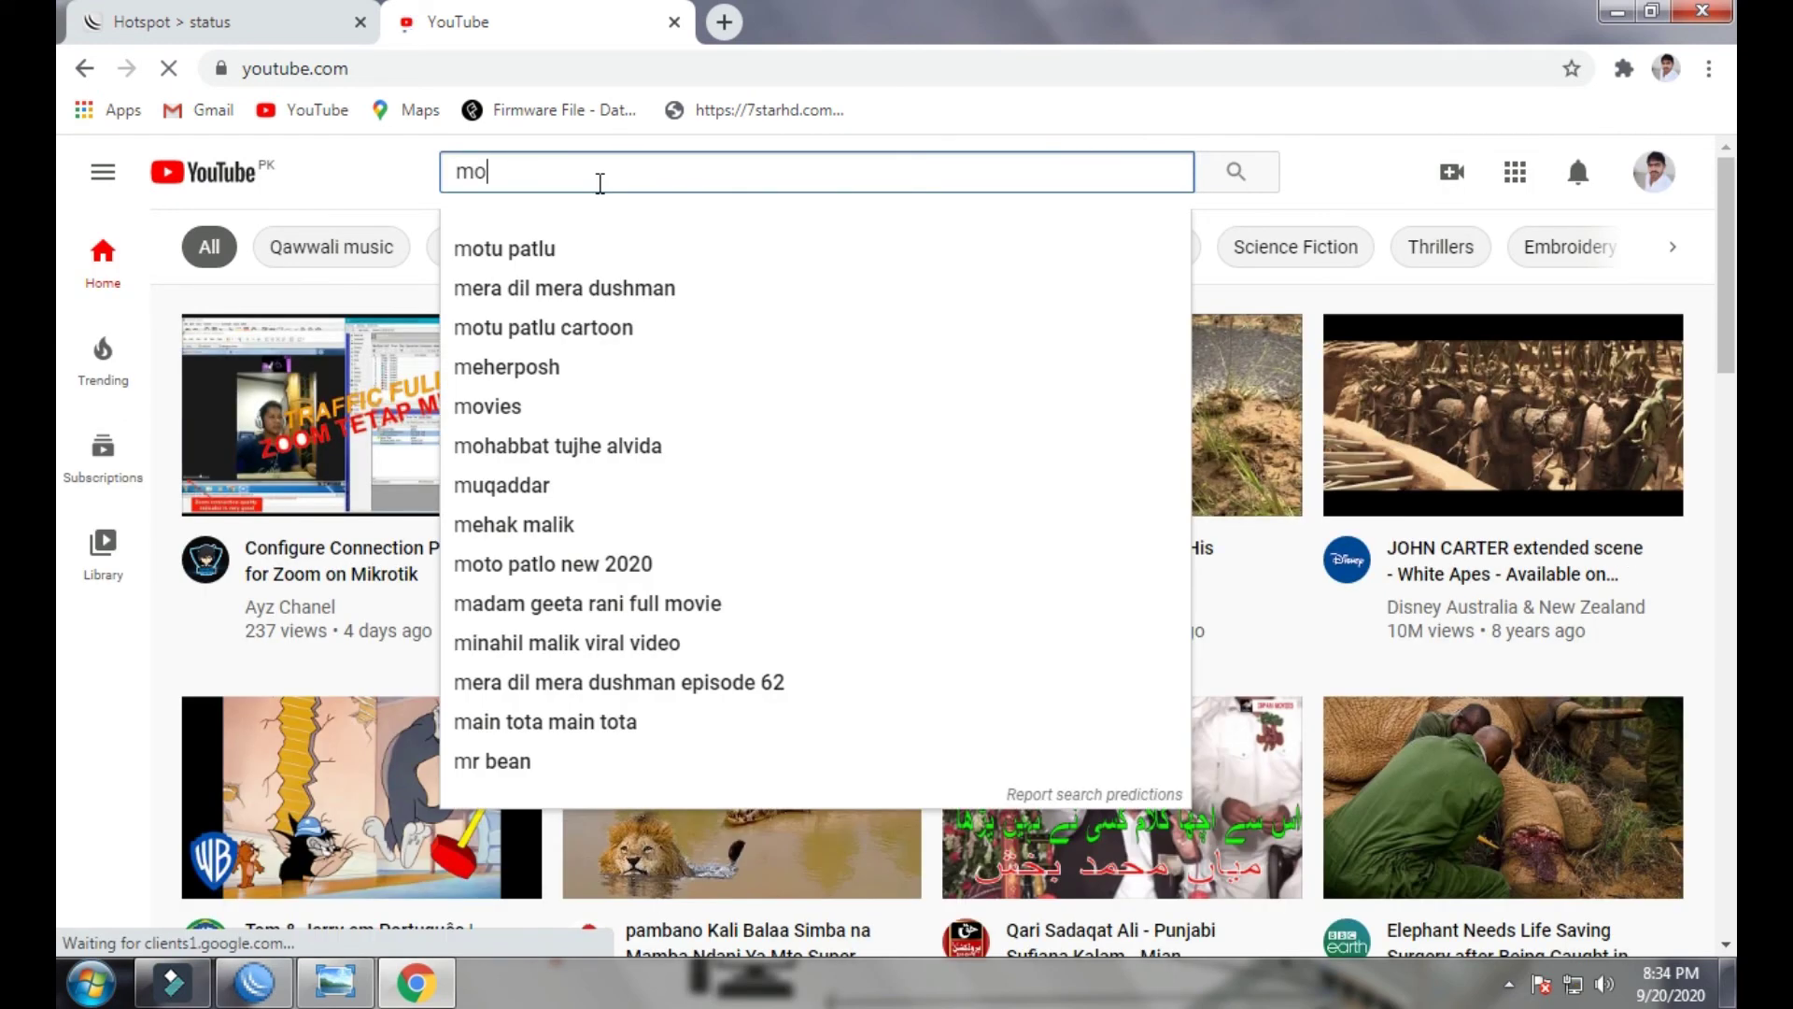
{"action": "key", "text": "Down"}
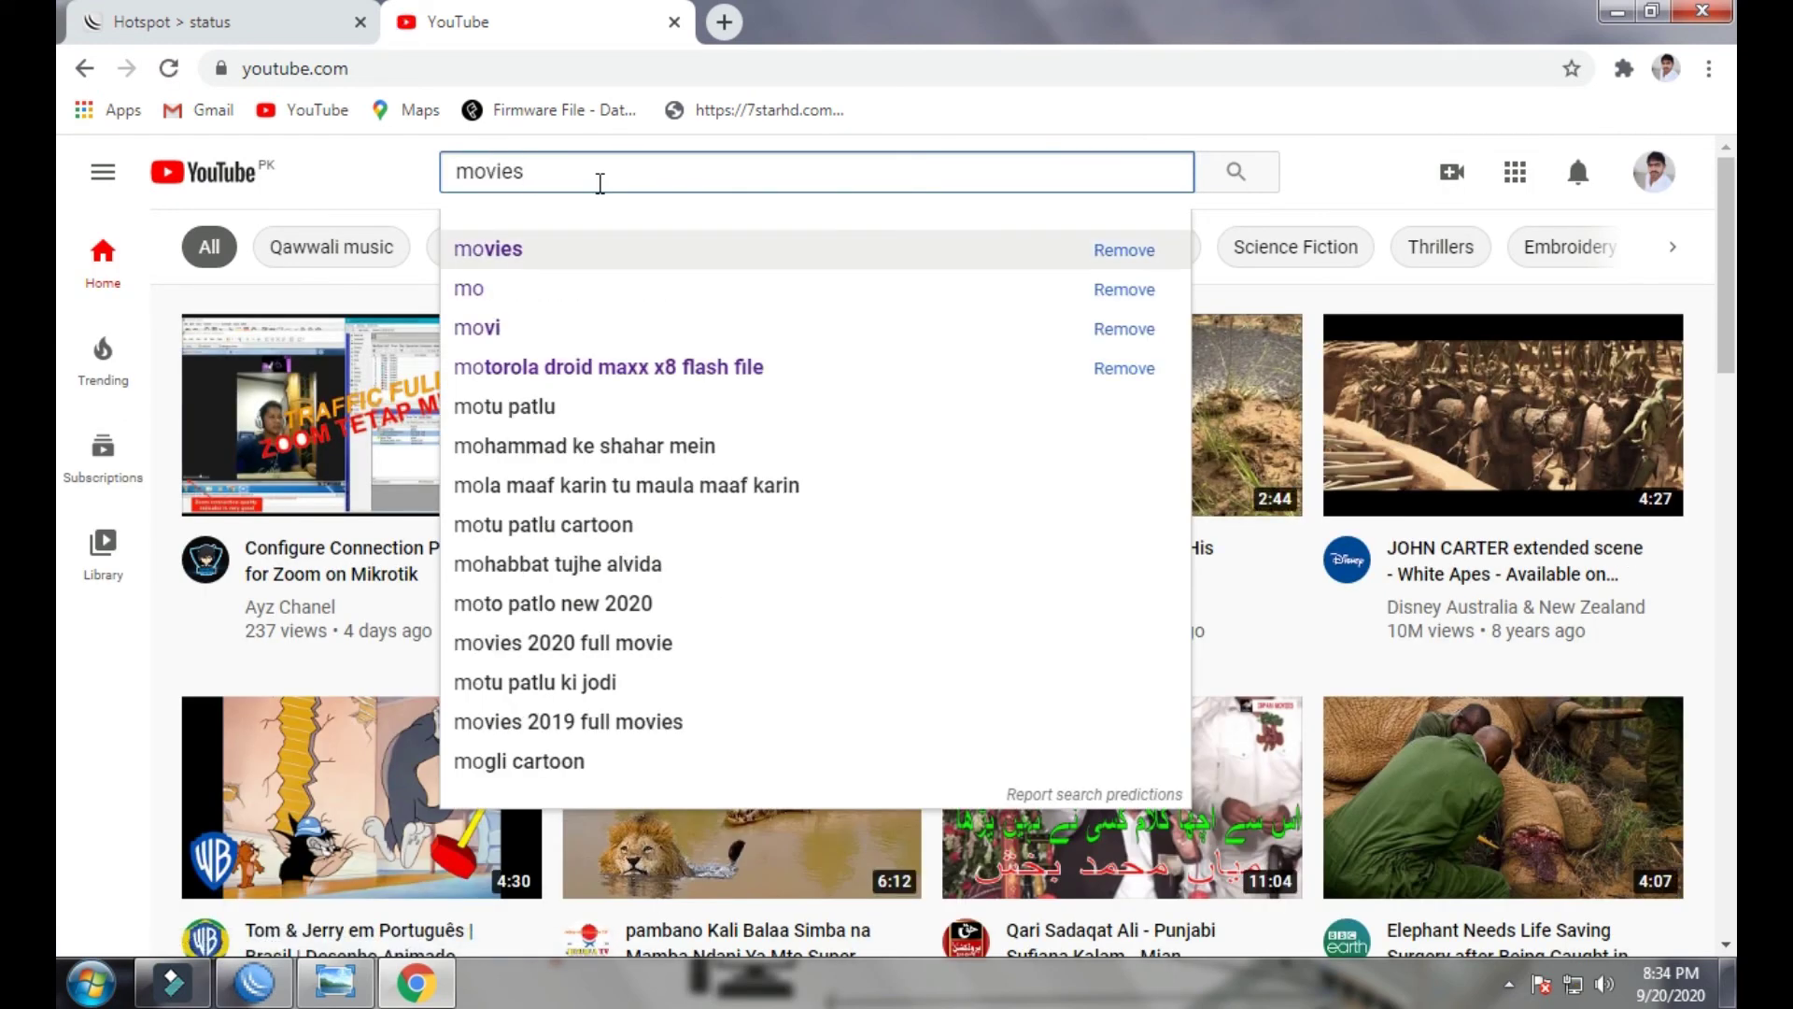
{"action": "key", "text": "Return"}
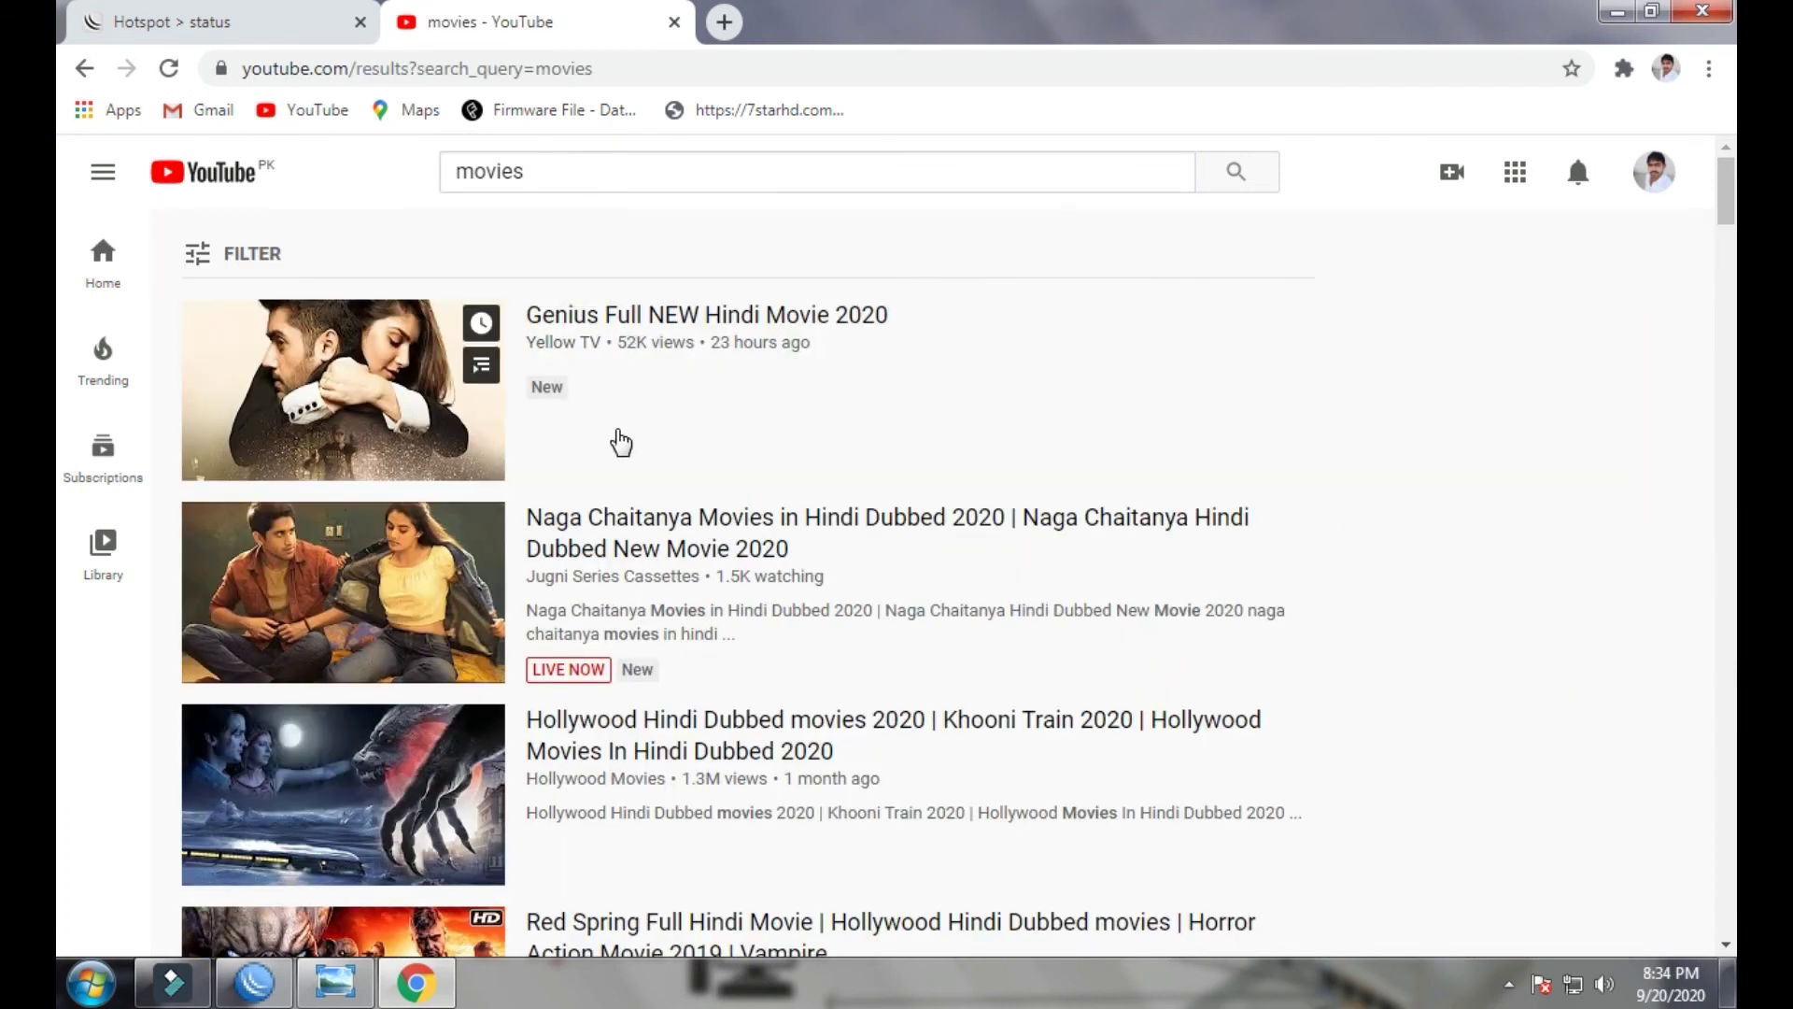
{"action": "scroll", "coordinate": [827, 531], "scroll_direction": "down", "scroll_amount": 1}
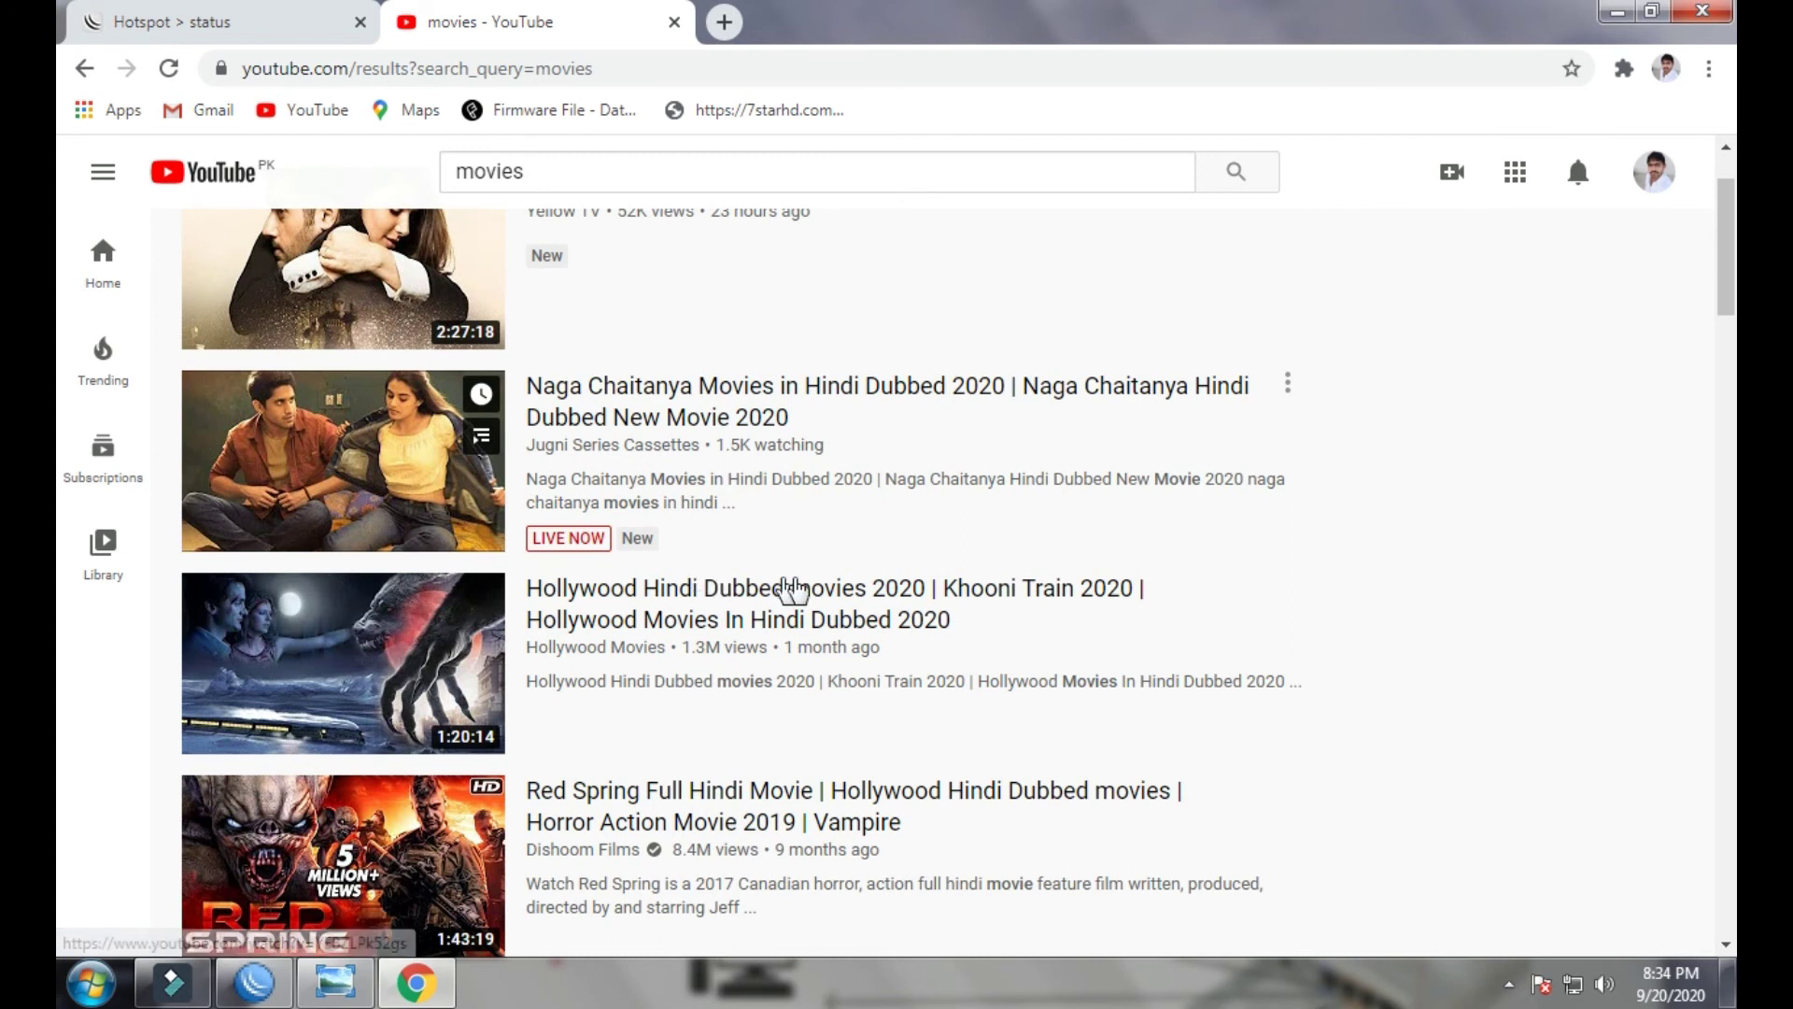
{"action": "mouse_move", "coordinate": [684, 665]}
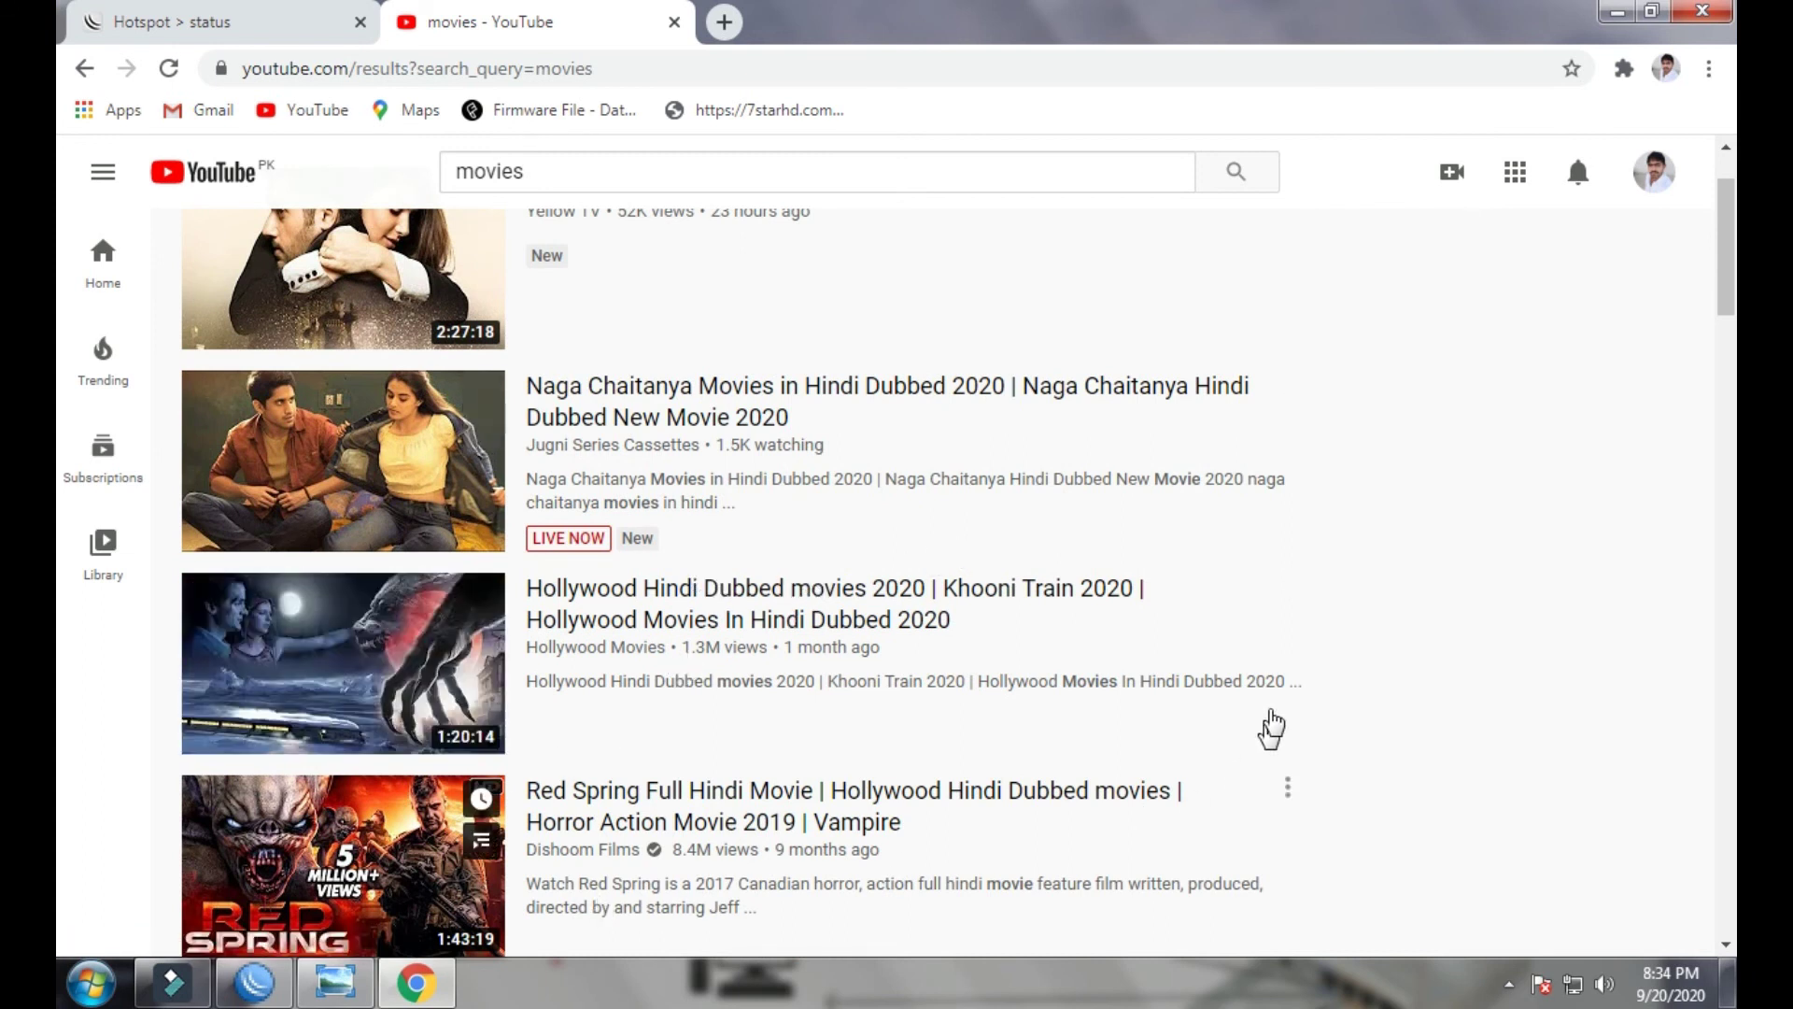
{"action": "left_click", "coordinate": [838, 627]}
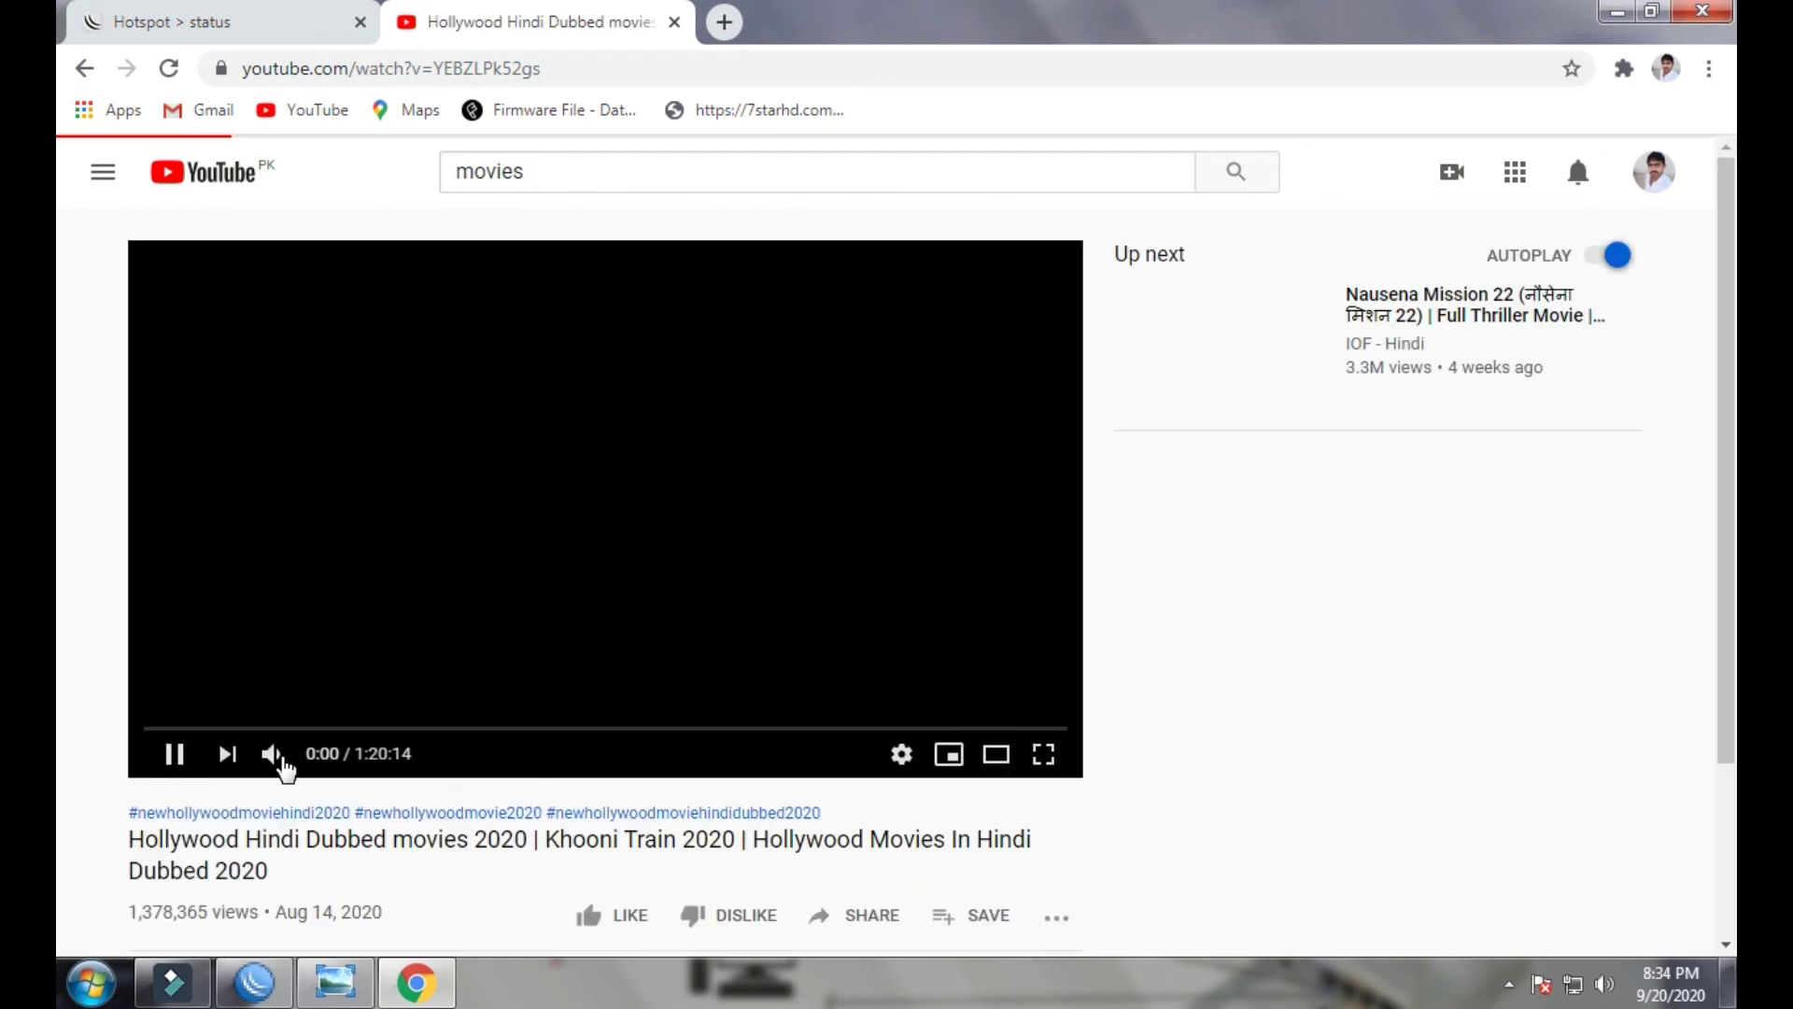
{"action": "left_click", "coordinate": [932, 221]}
{"action": "left_click", "coordinate": [1023, 359]}
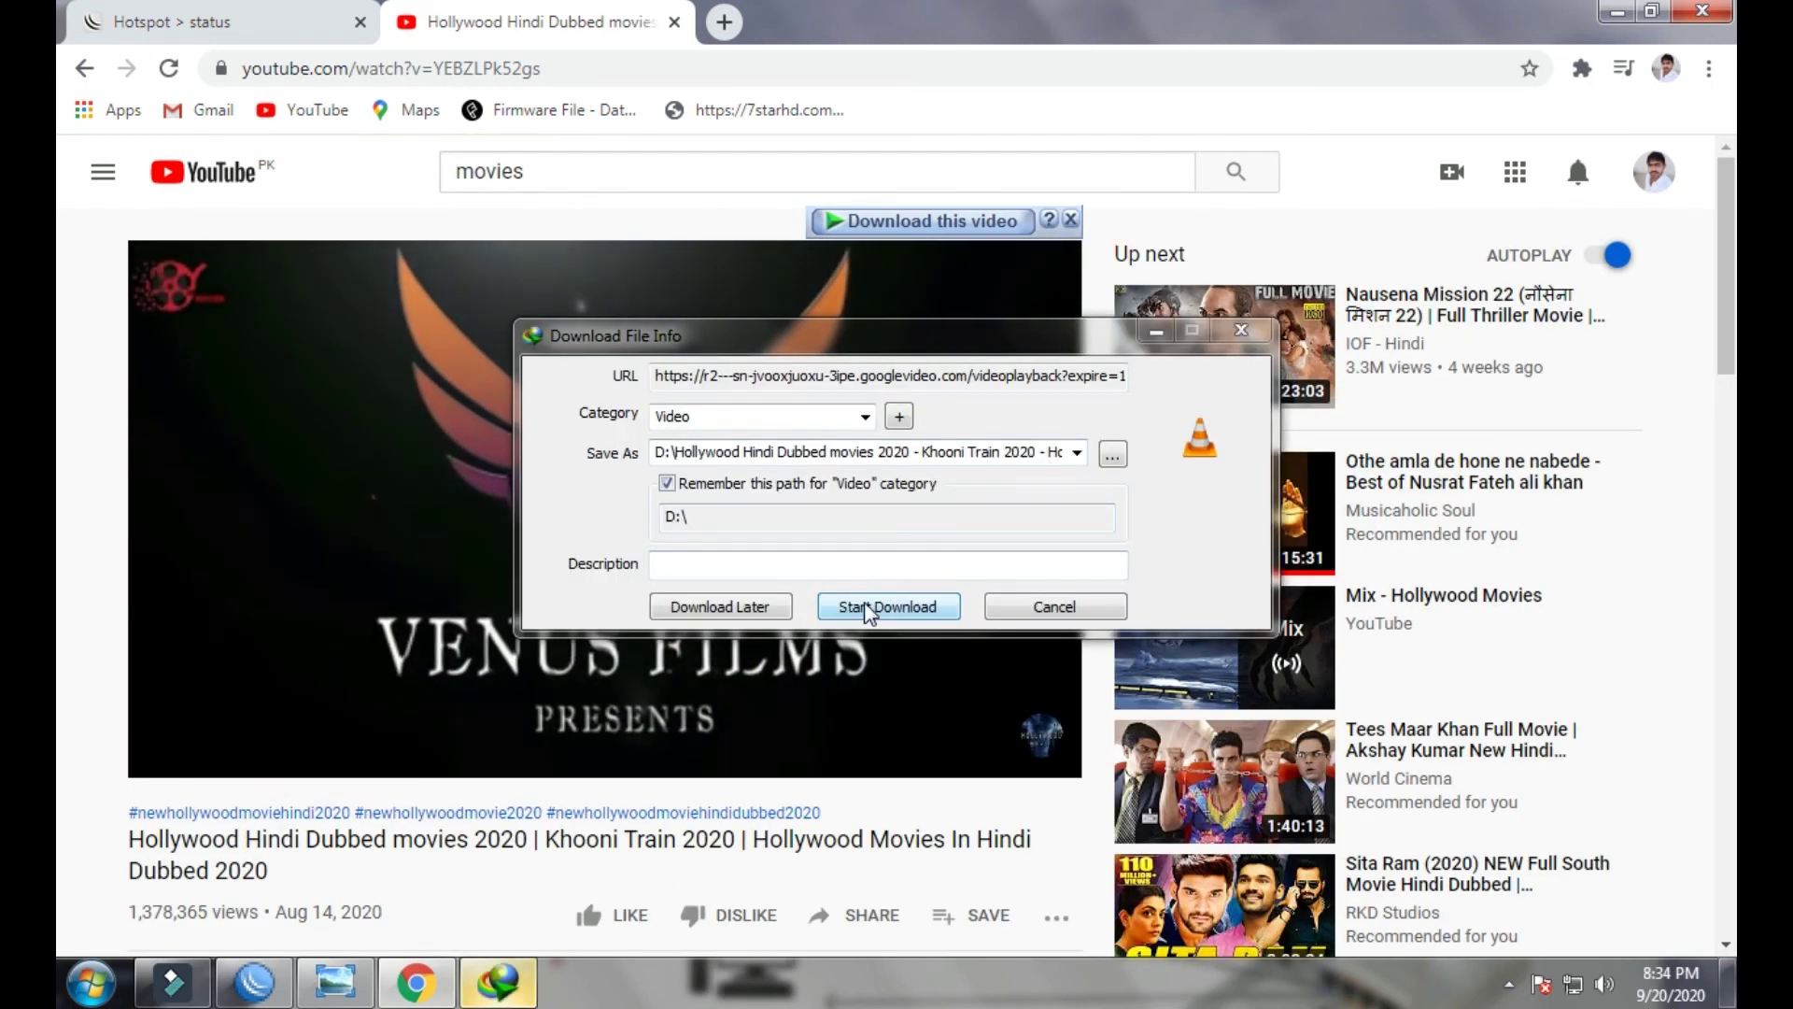
{"action": "left_click", "coordinate": [866, 608]}
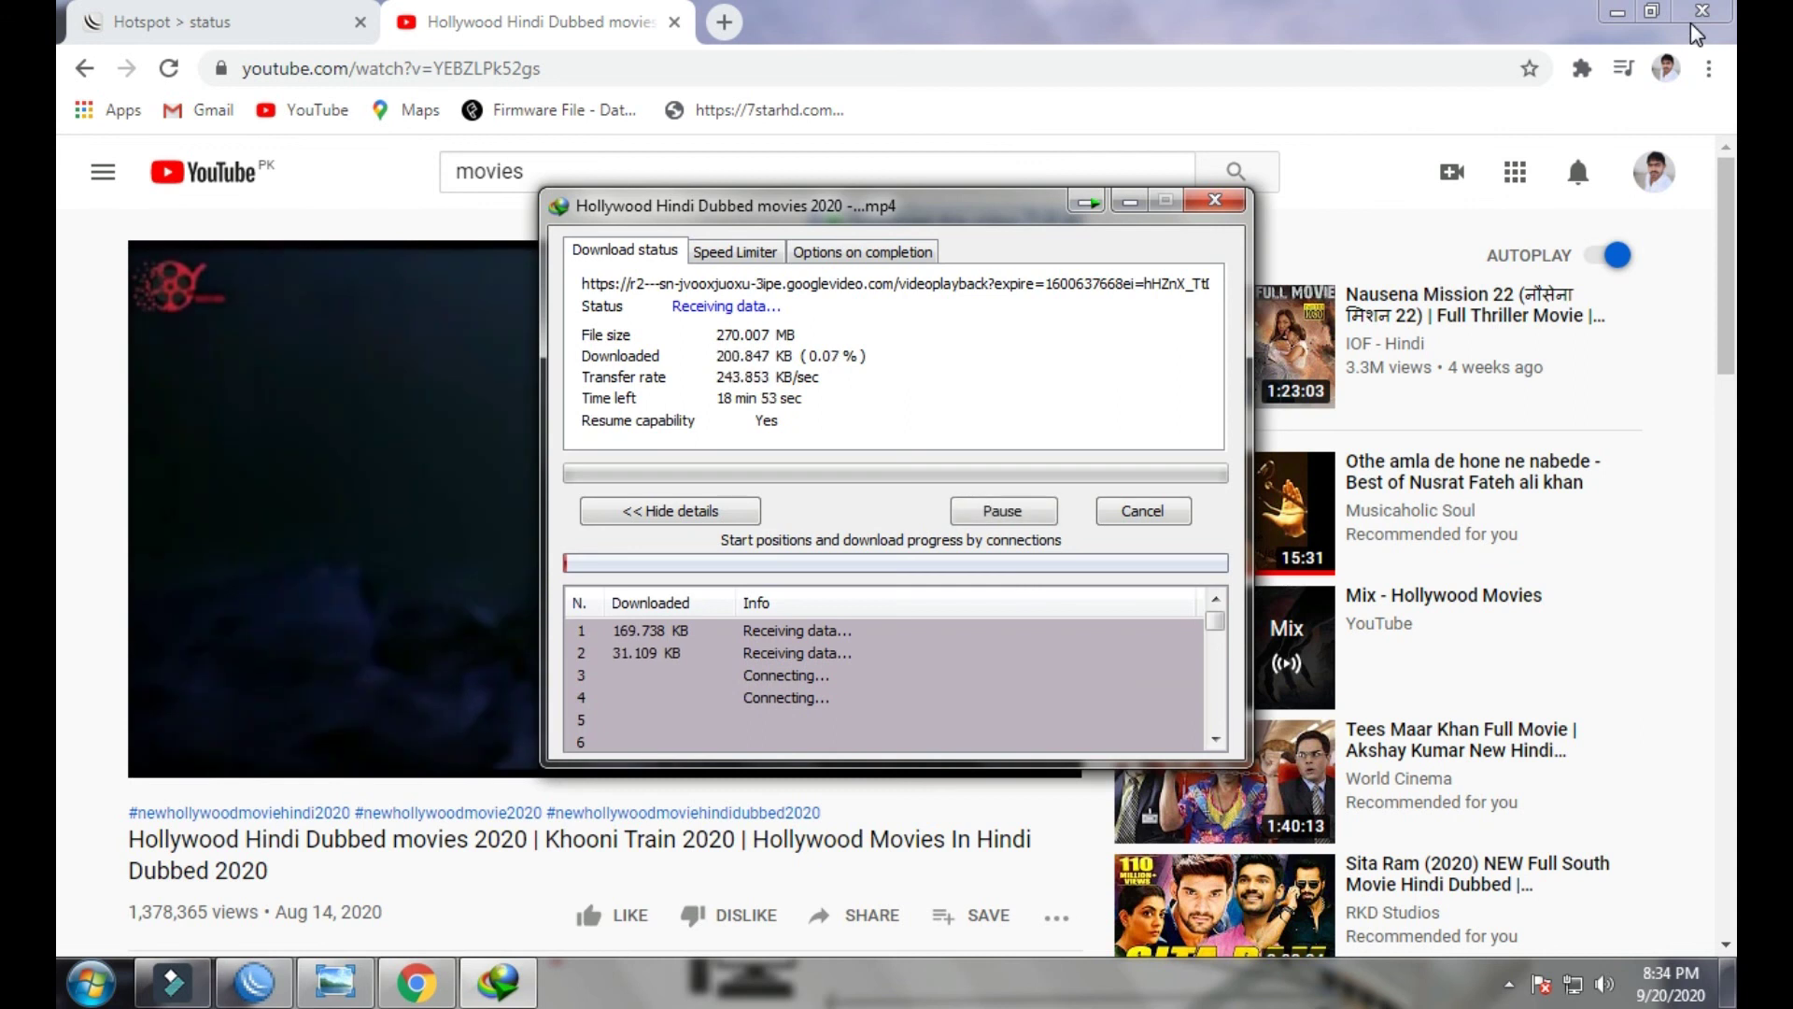
- Close Chrome and Photo Viewer, and bring back WinBox and the download progress window
{"action": "left_click", "coordinate": [1703, 10]}
{"action": "left_click", "coordinate": [1626, 420]}
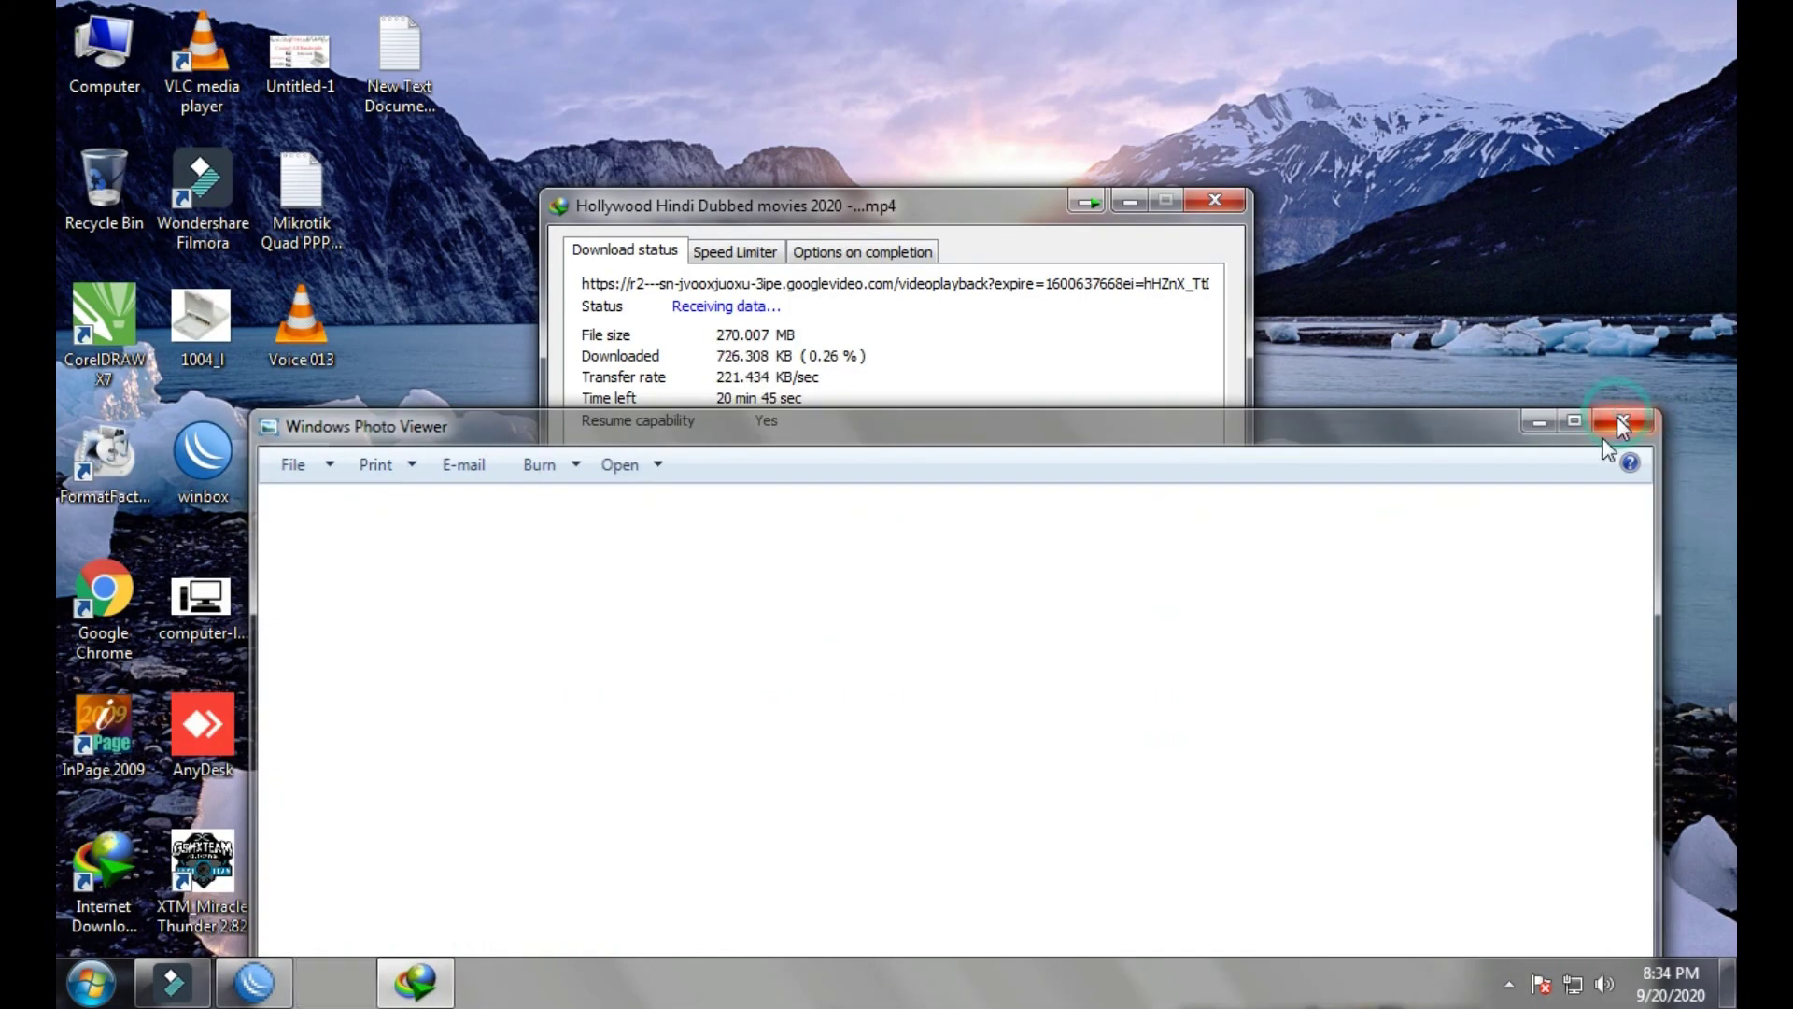
{"action": "left_click", "coordinate": [253, 981]}
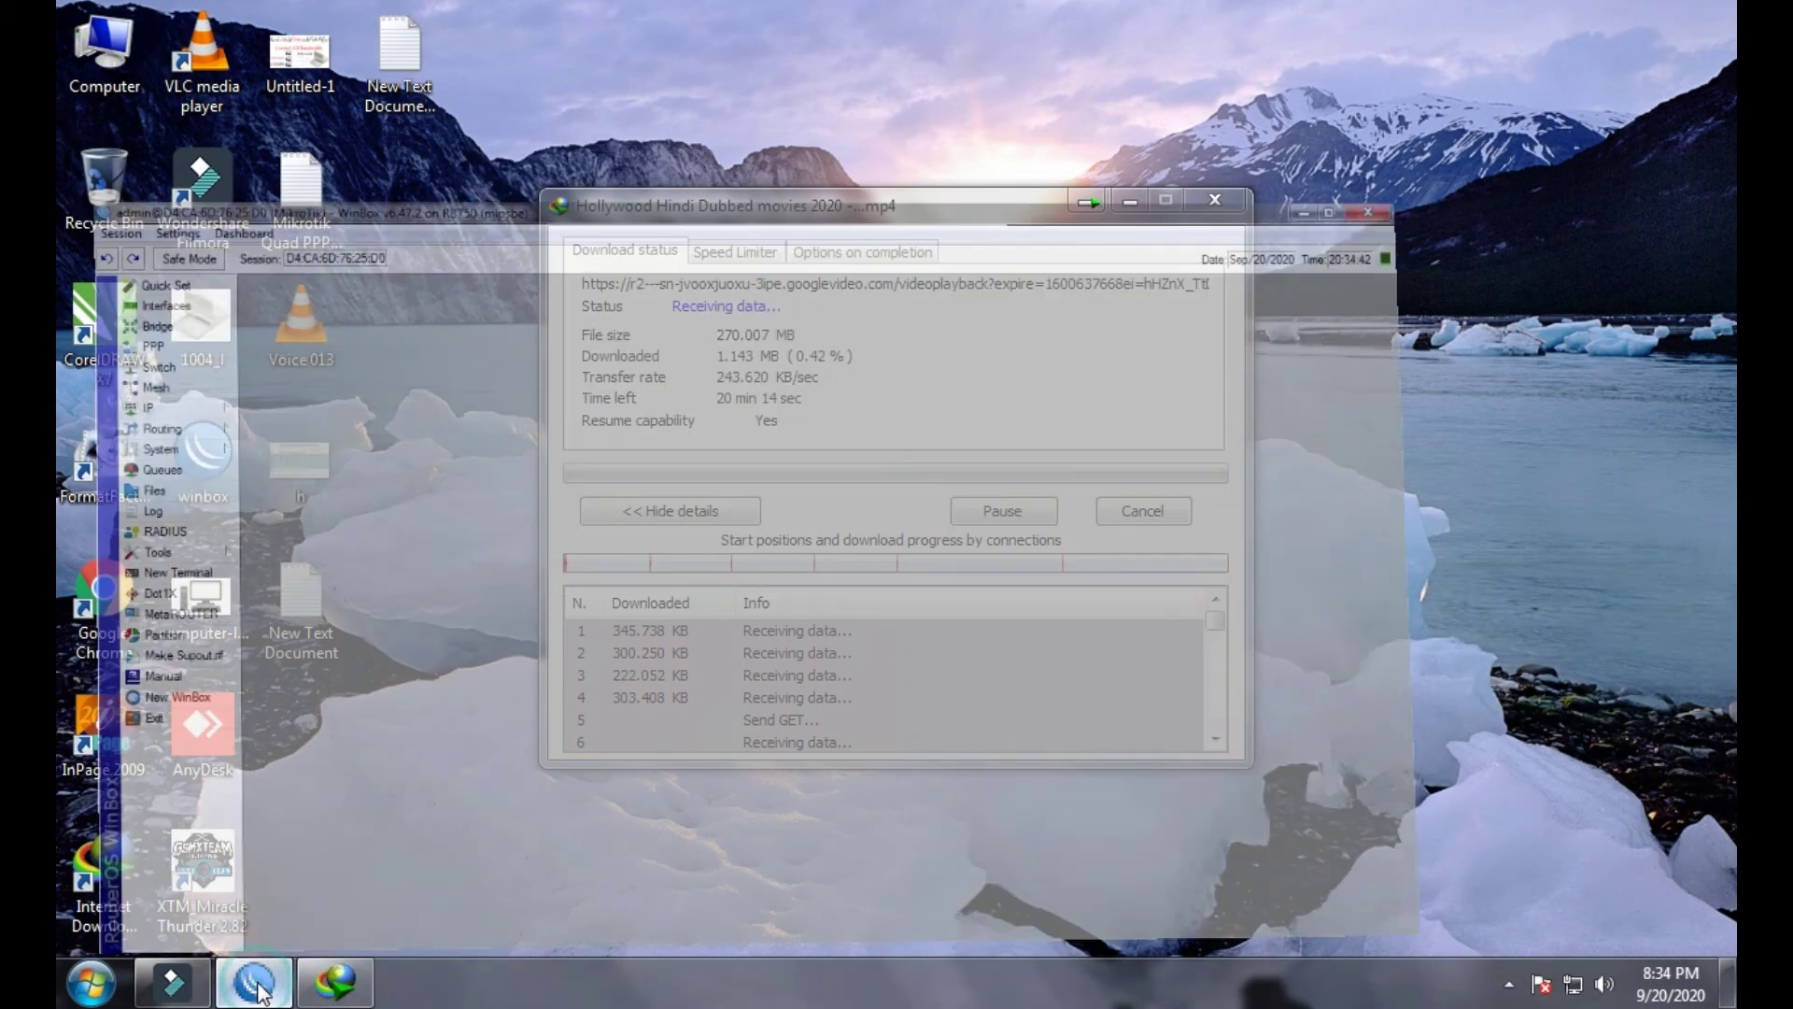
{"action": "left_click", "coordinate": [318, 987]}
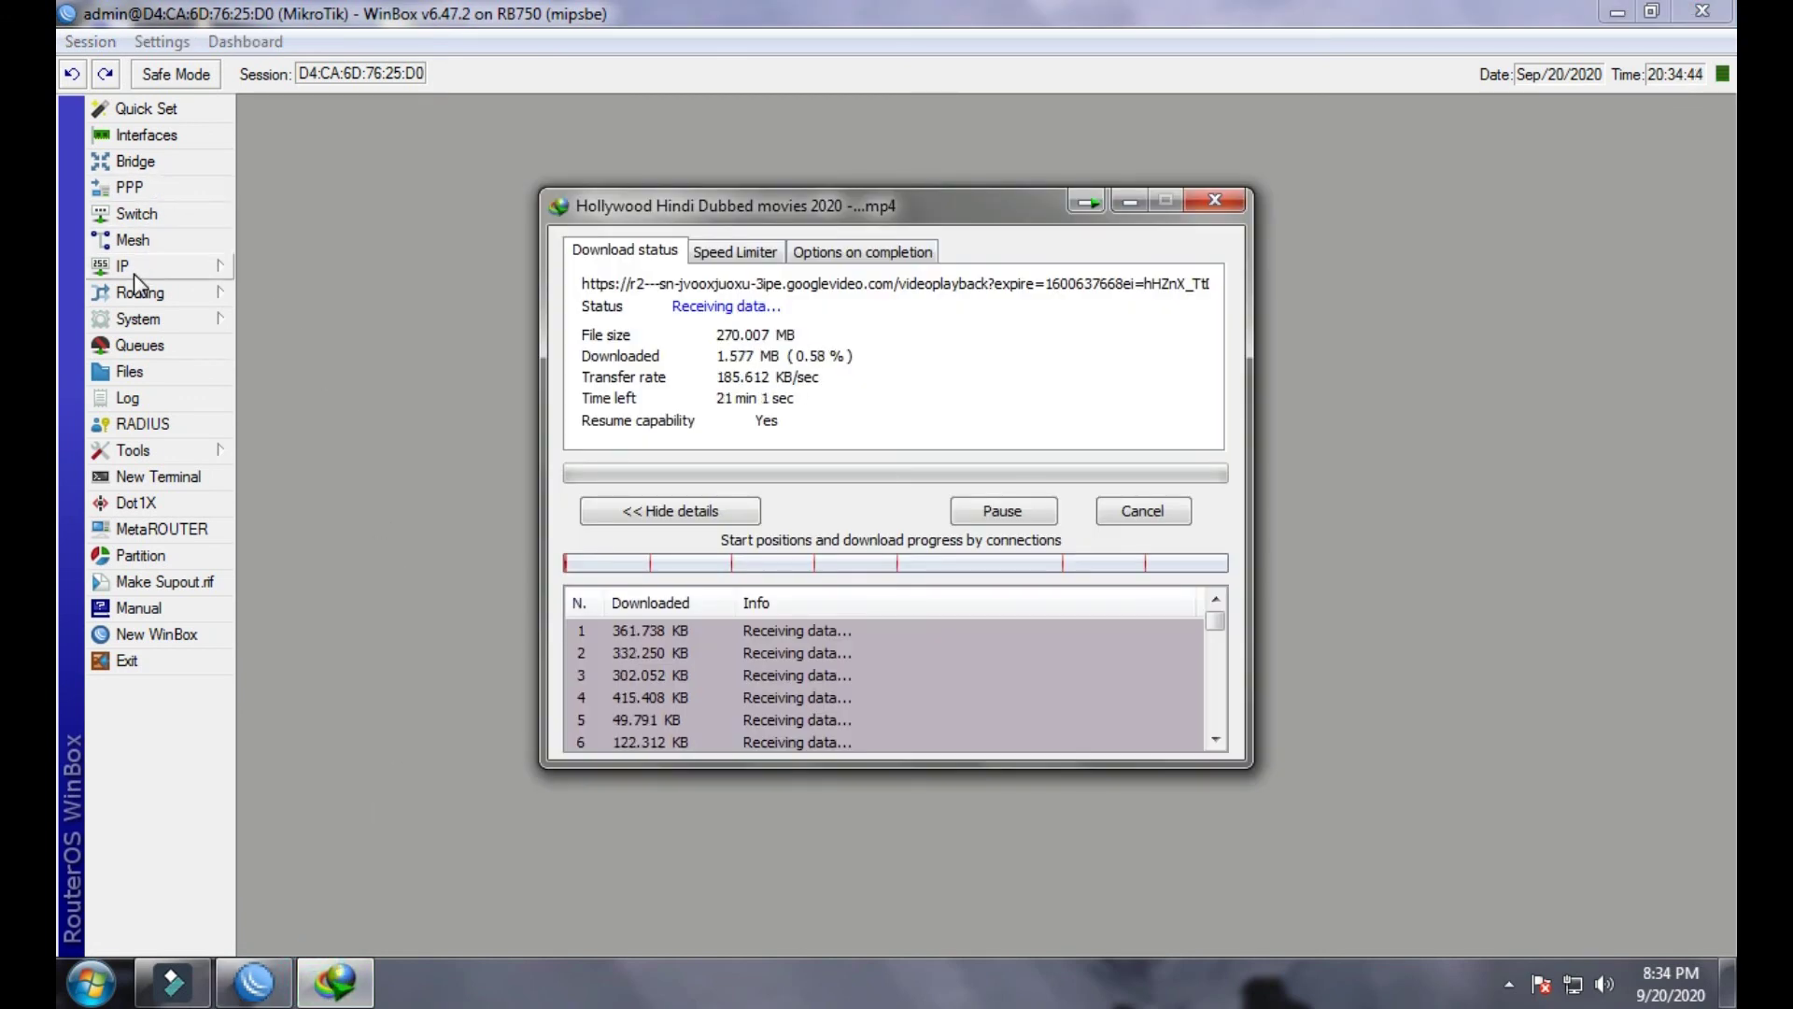
- Watch the All Bandwidth and Upload queue rates in Queue Tree, then select BRIDGE+LAN in Interfaces
{"action": "left_click", "coordinate": [125, 348]}
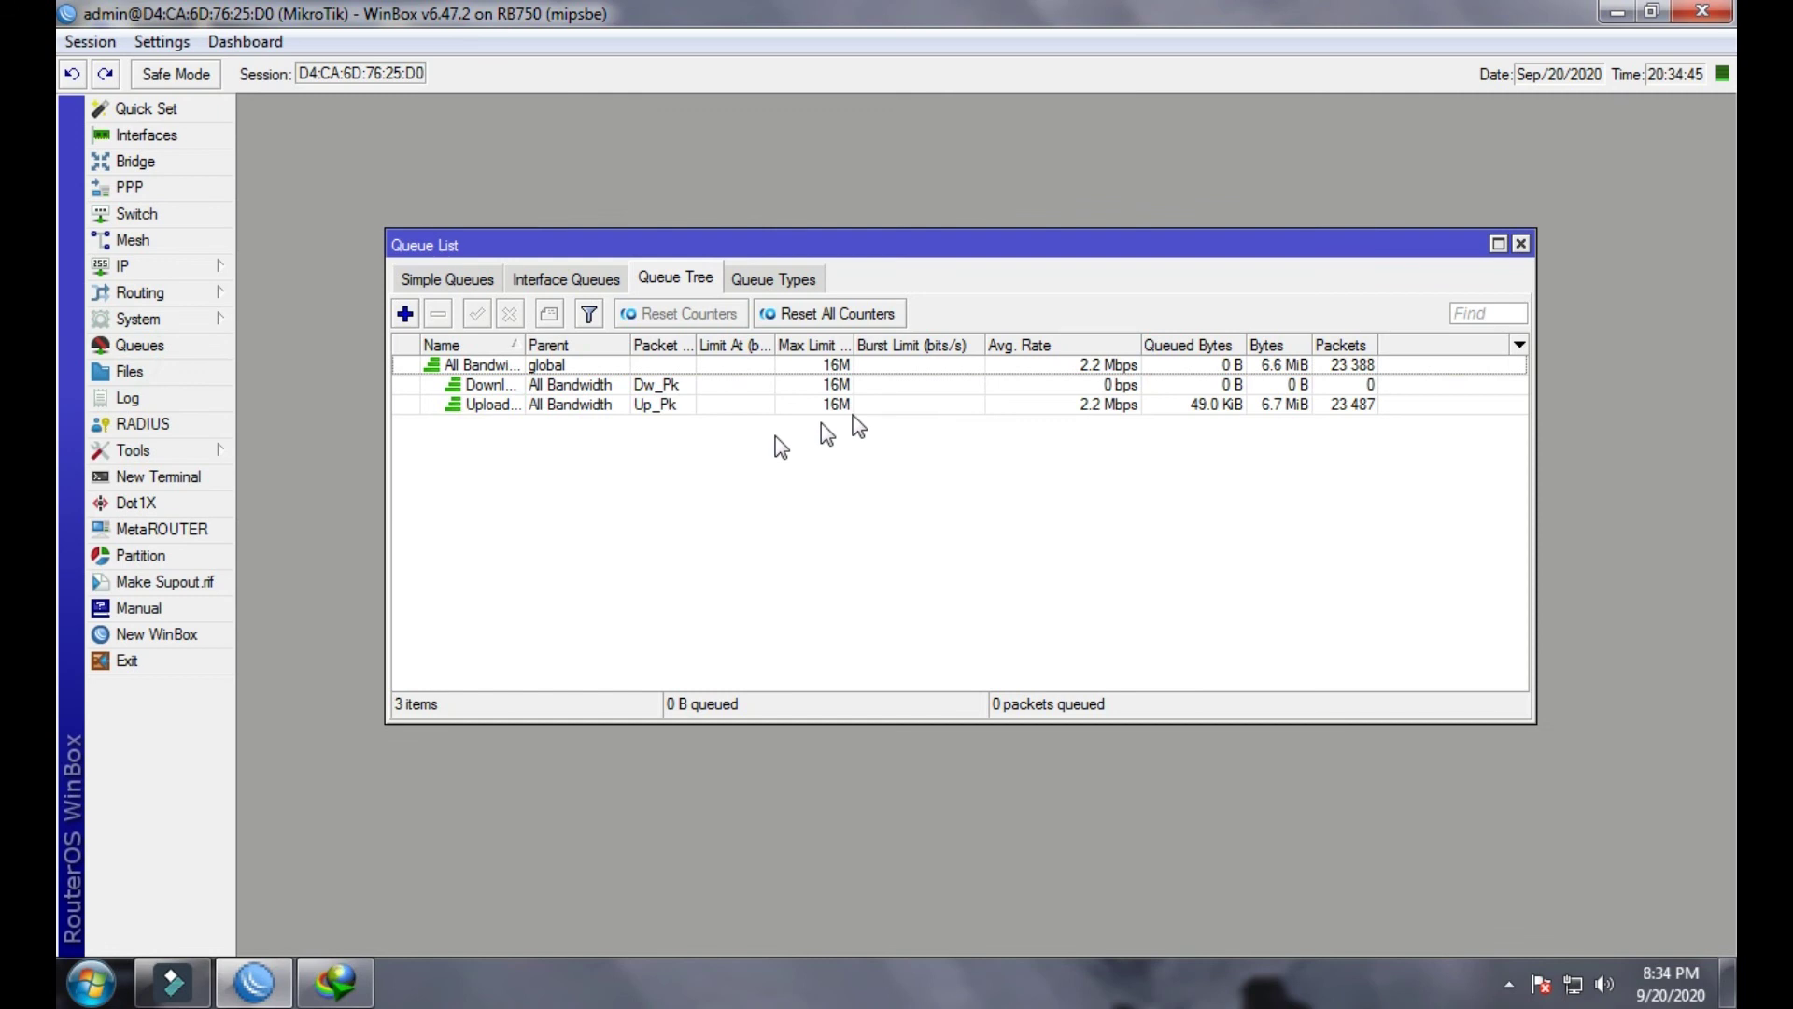
{"action": "left_click", "coordinate": [1022, 364]}
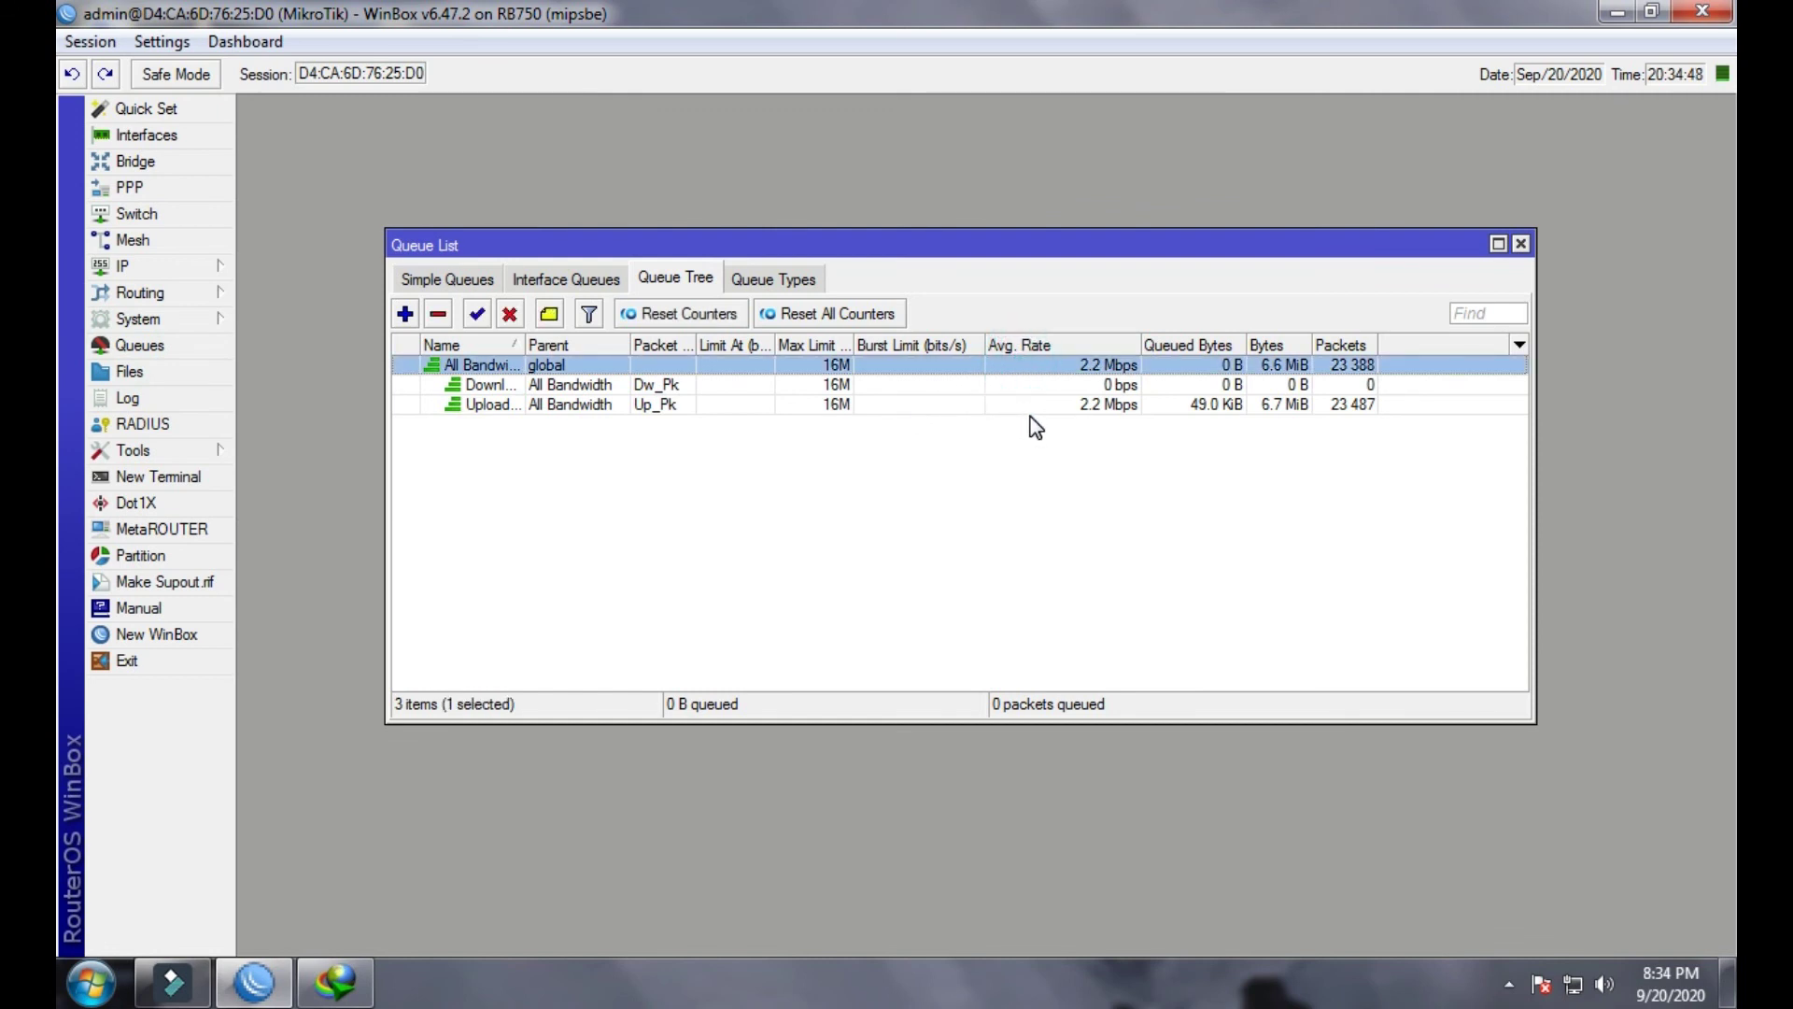
{"action": "left_click", "coordinate": [1102, 409]}
{"action": "left_click", "coordinate": [1100, 367]}
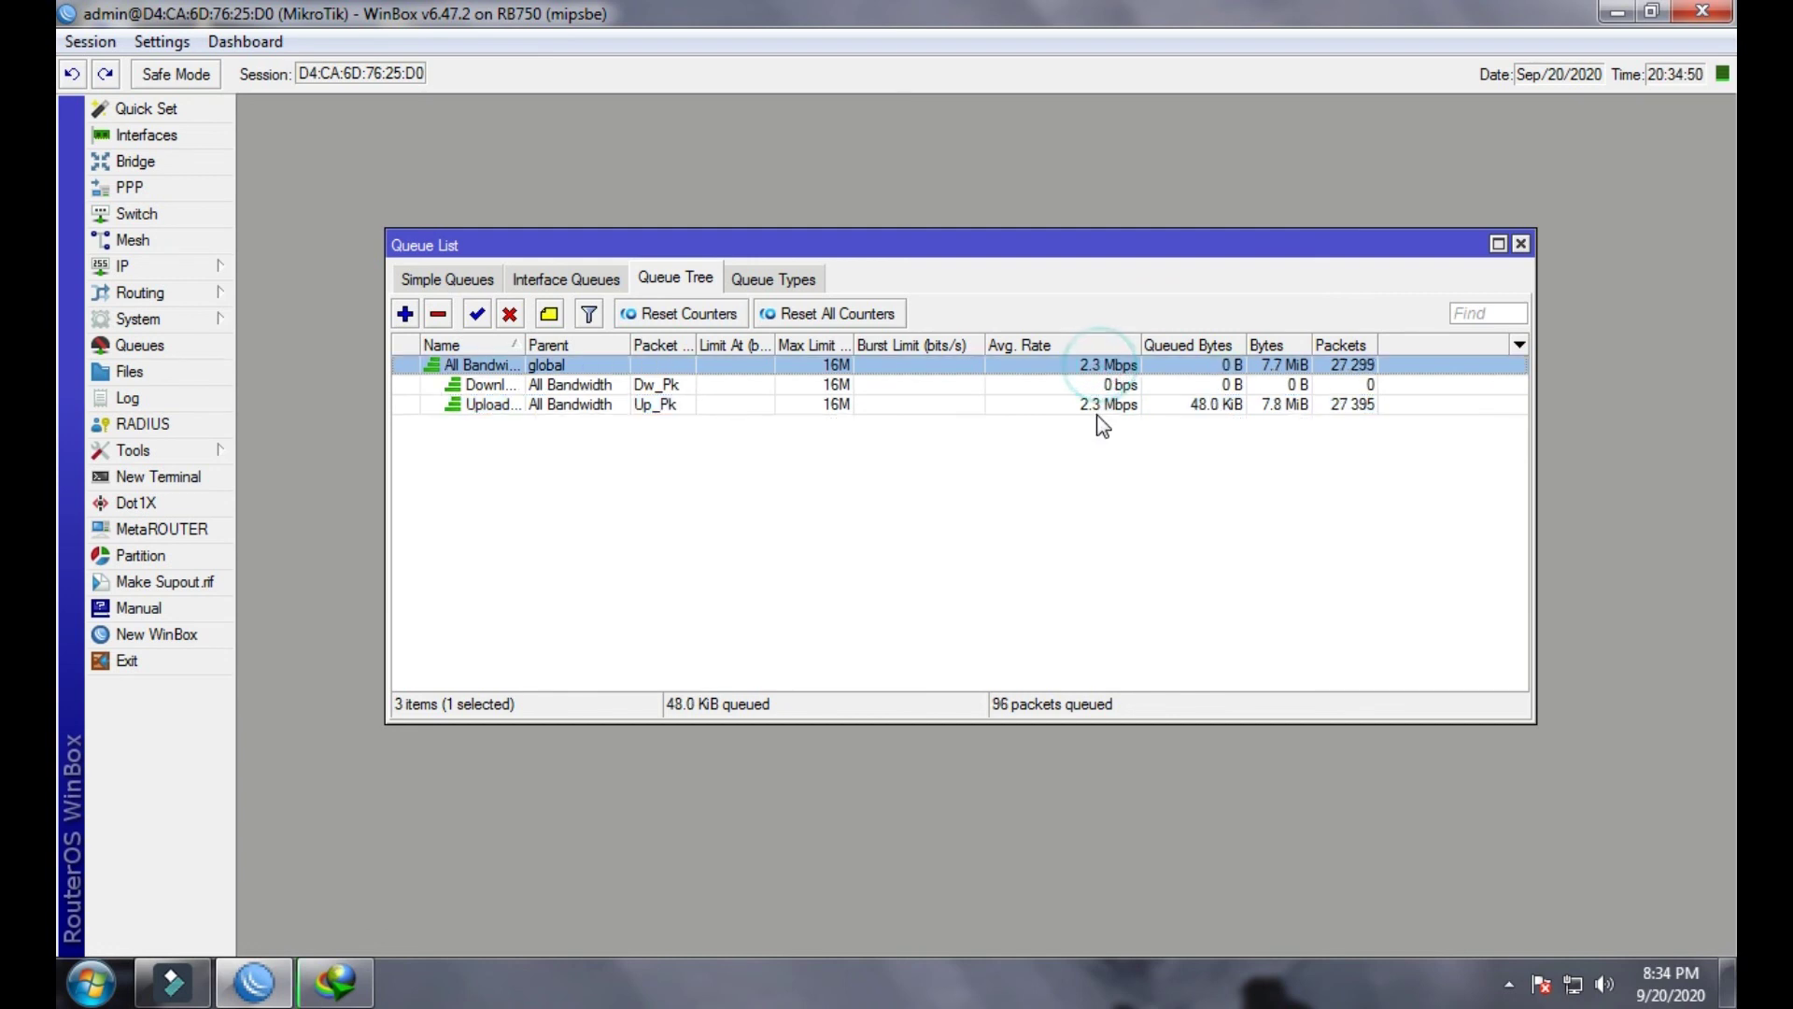
{"action": "left_click", "coordinate": [1093, 408]}
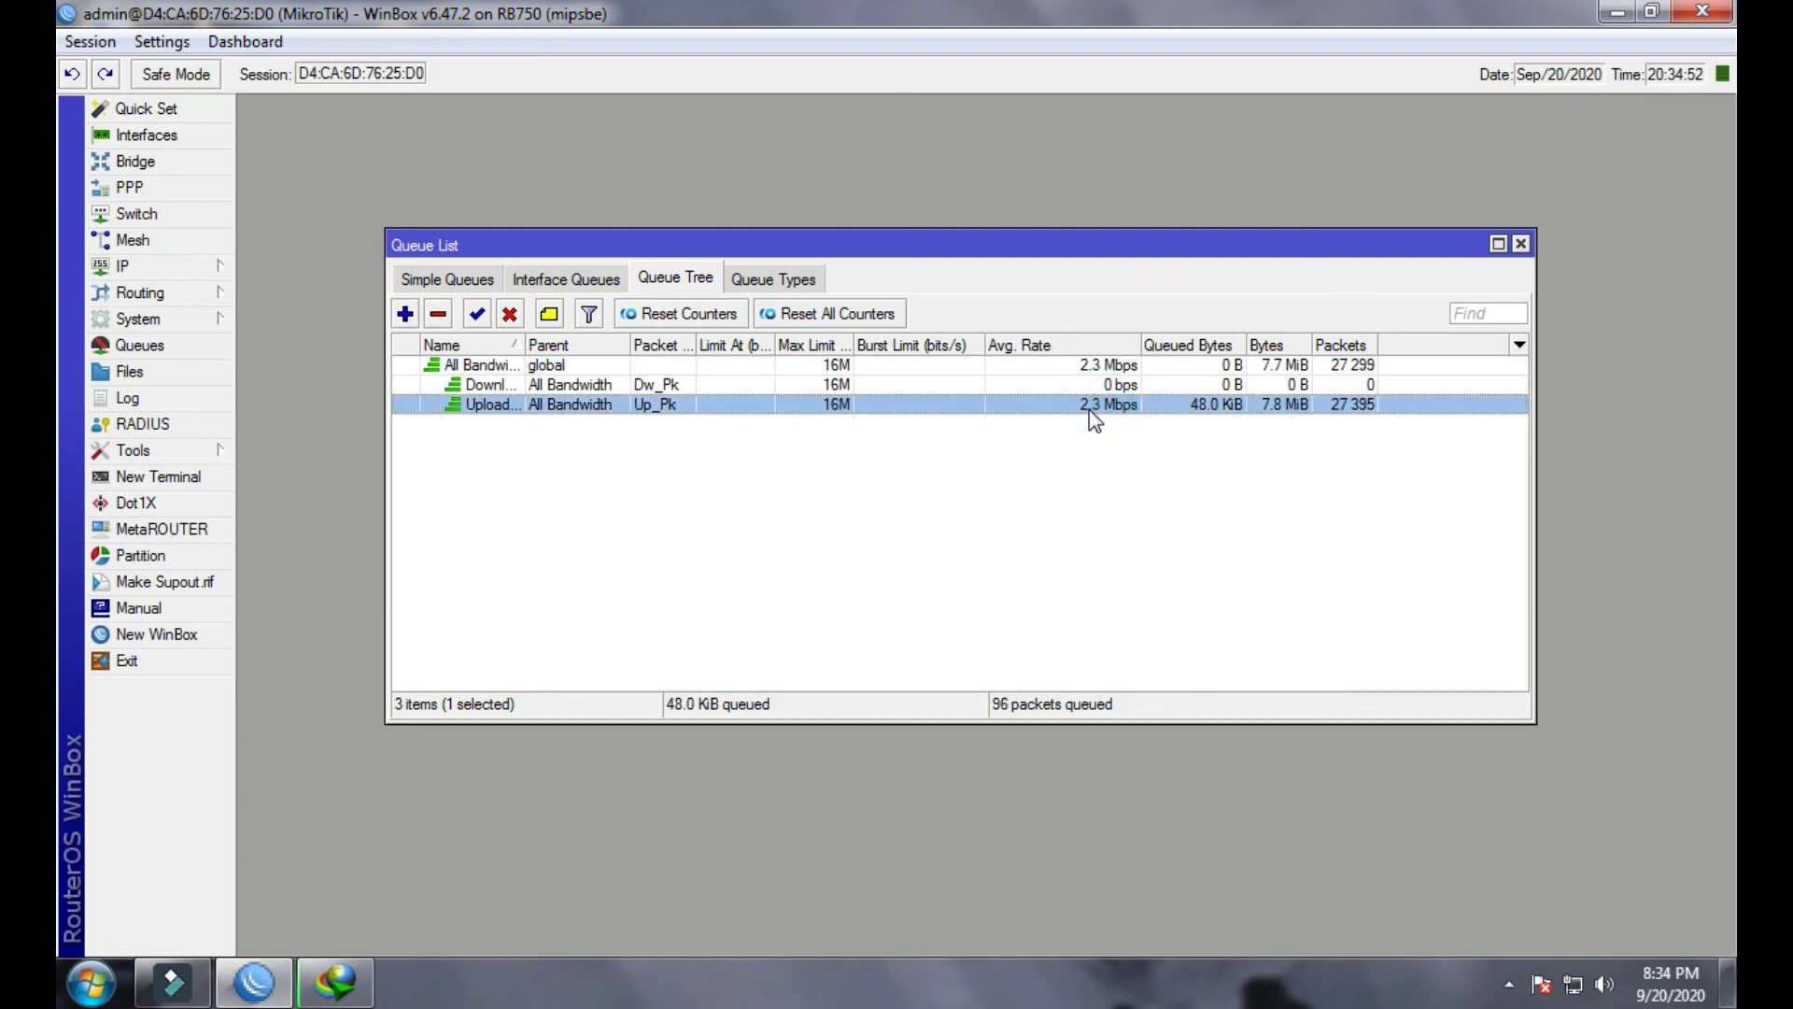
{"action": "left_click", "coordinate": [1093, 366]}
{"action": "left_click", "coordinate": [1091, 407]}
{"action": "left_click", "coordinate": [1095, 411]}
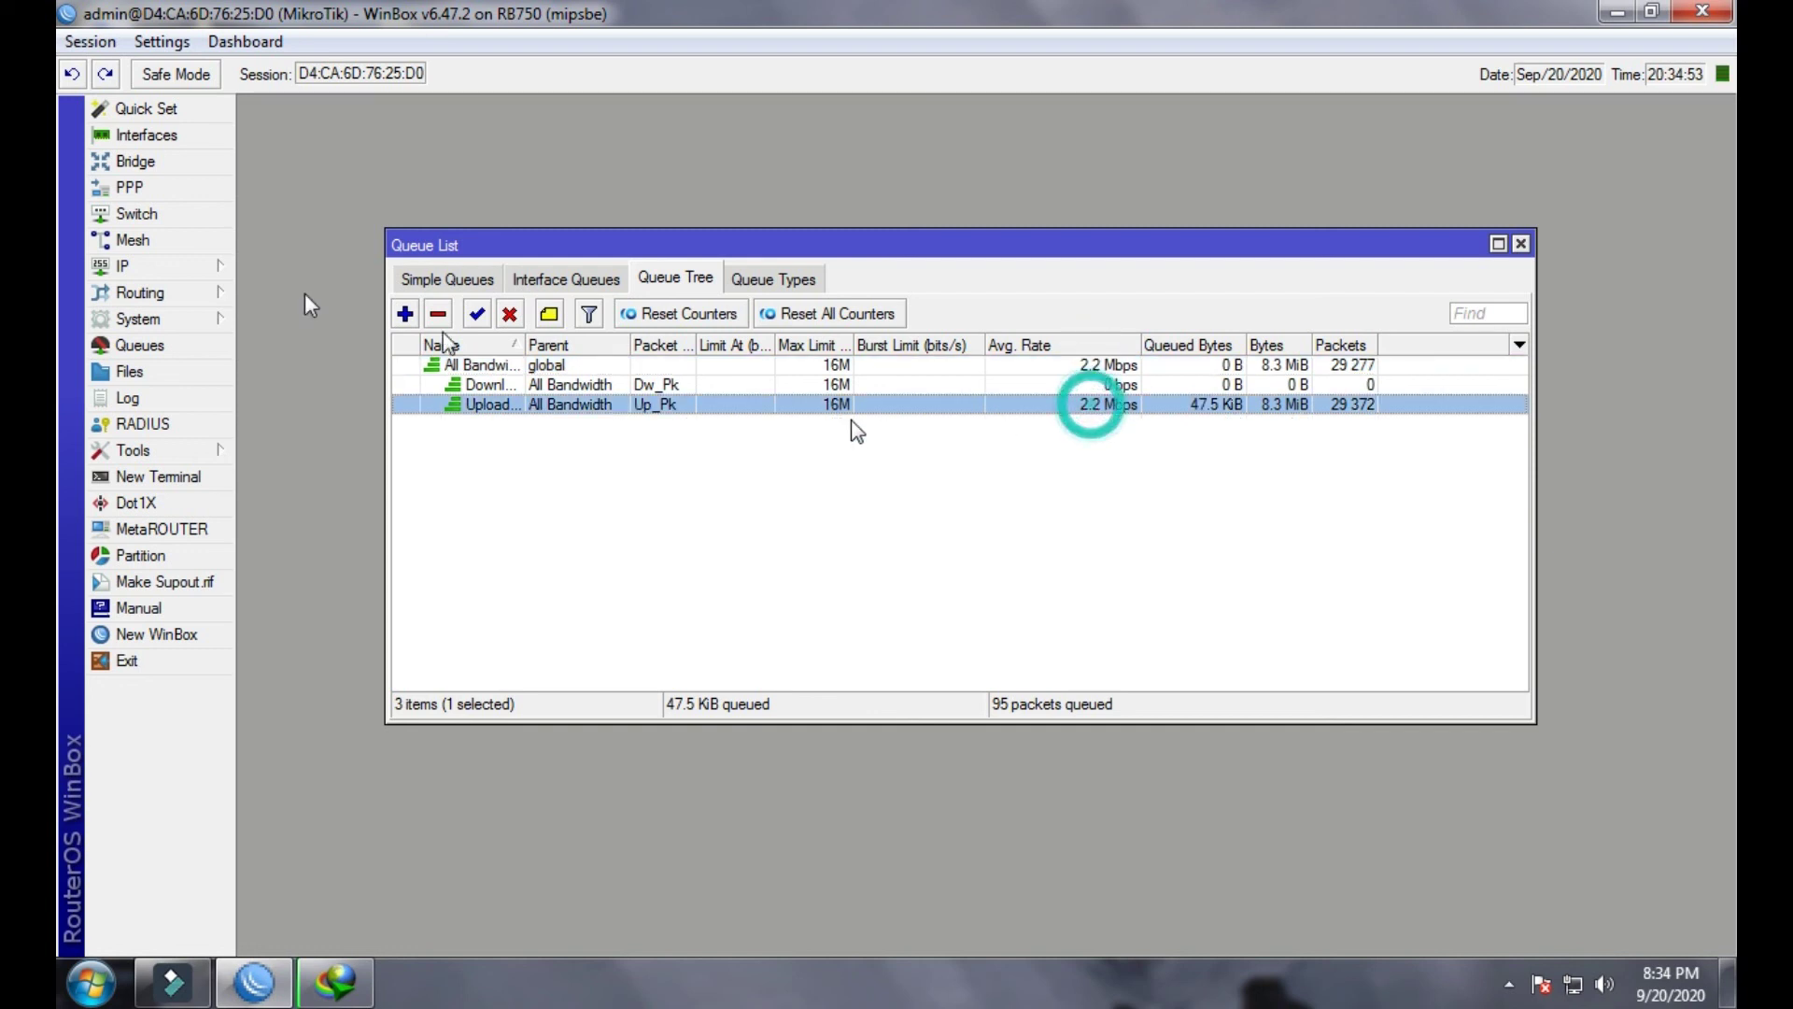
{"action": "left_click", "coordinate": [143, 137]}
{"action": "left_click", "coordinate": [811, 425]}
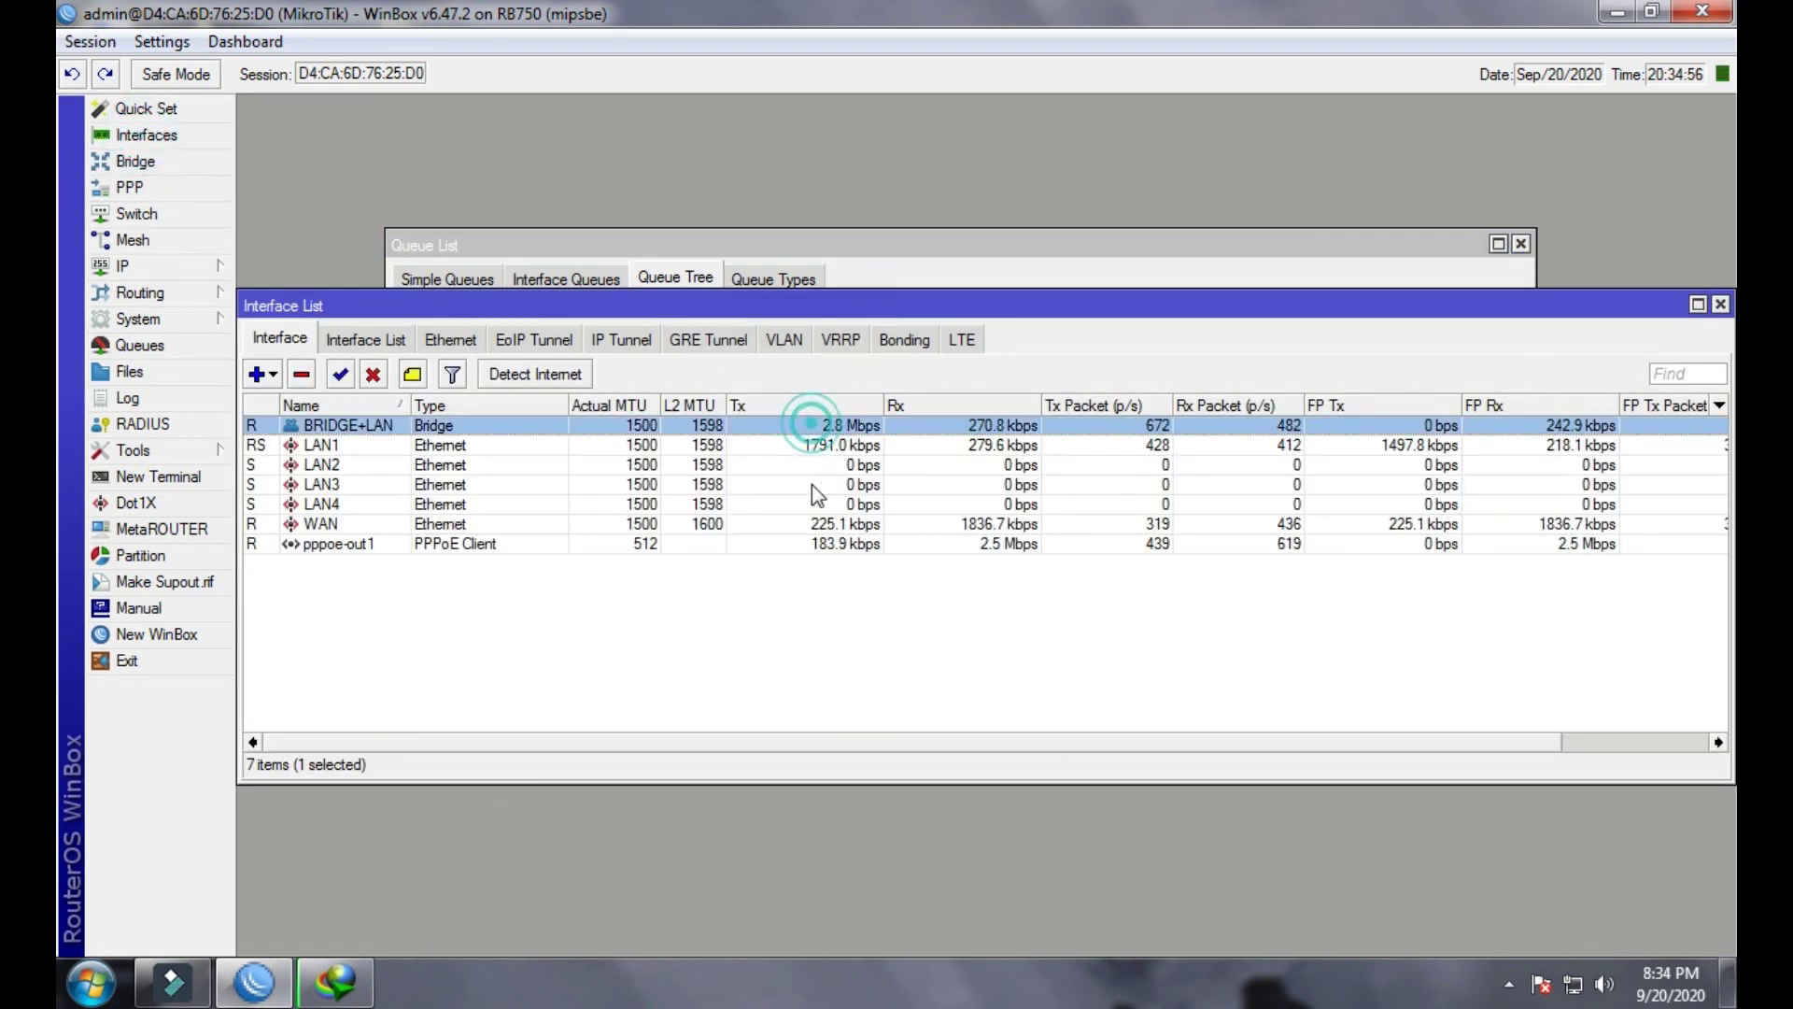
{"action": "left_click", "coordinate": [334, 980]}
{"action": "left_click_drag", "start_coordinate": [920, 213], "coordinate": [1105, 525]}
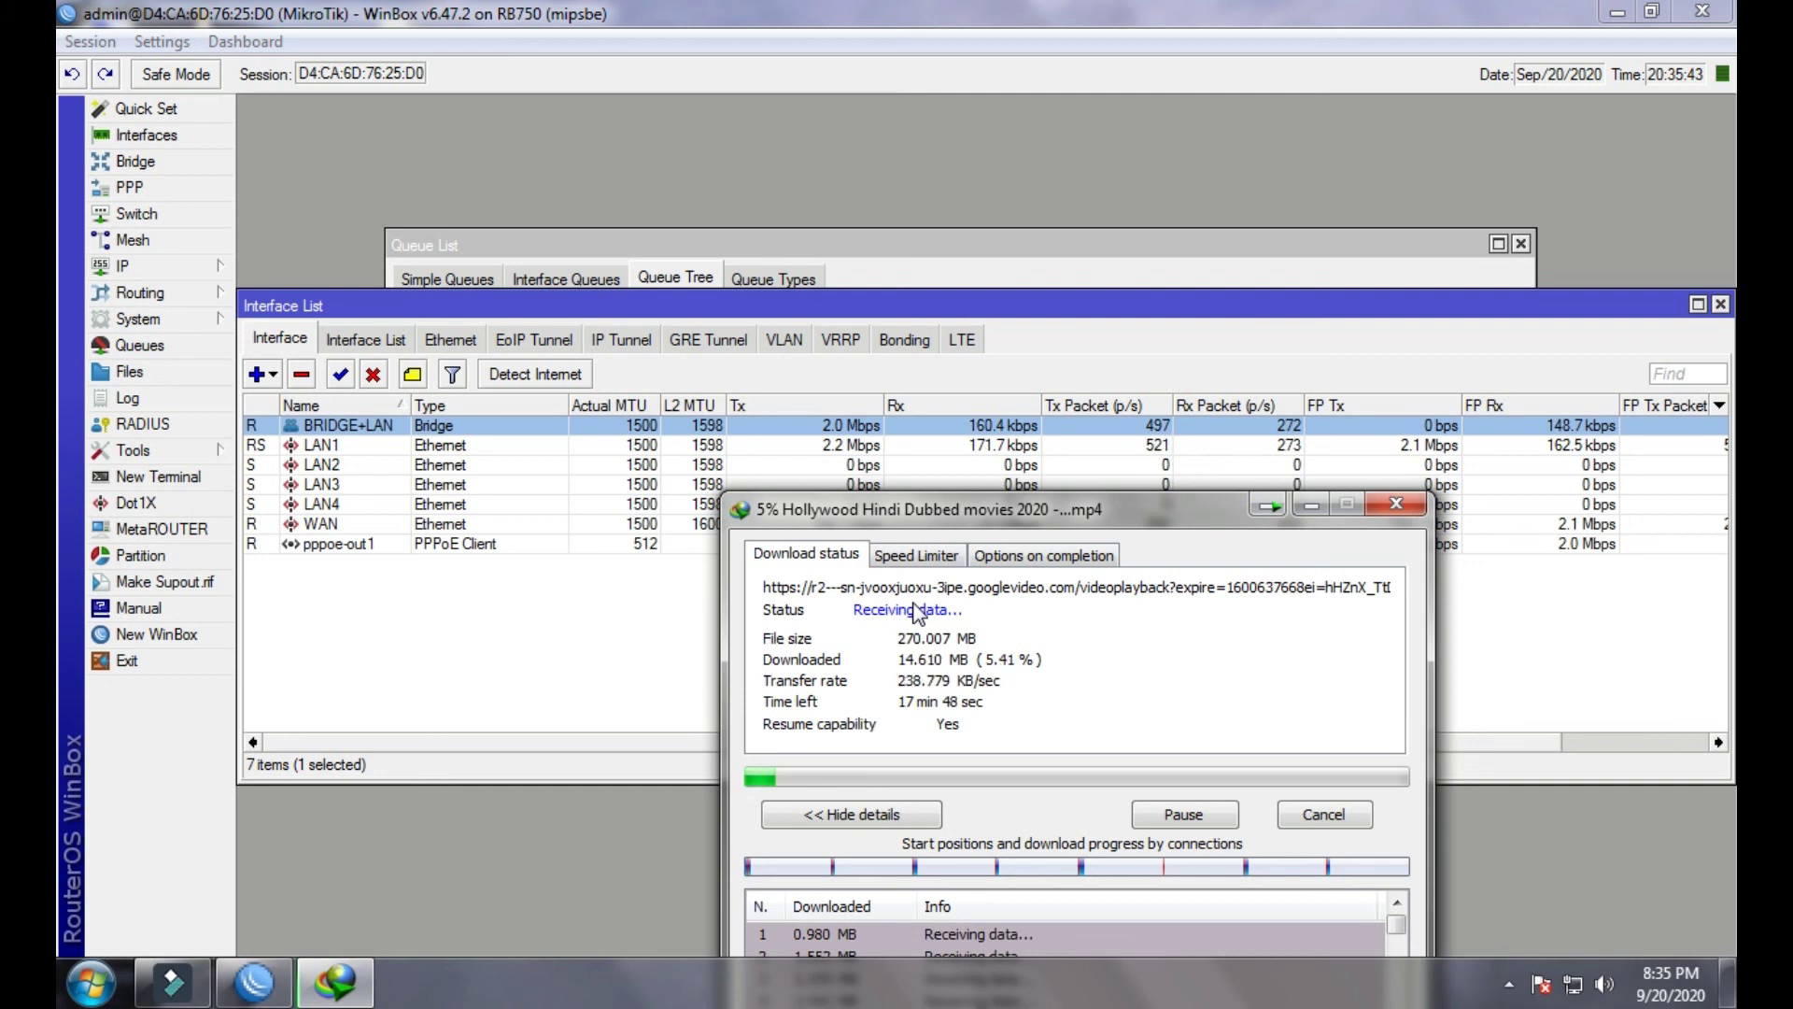
{"action": "left_click", "coordinate": [856, 456]}
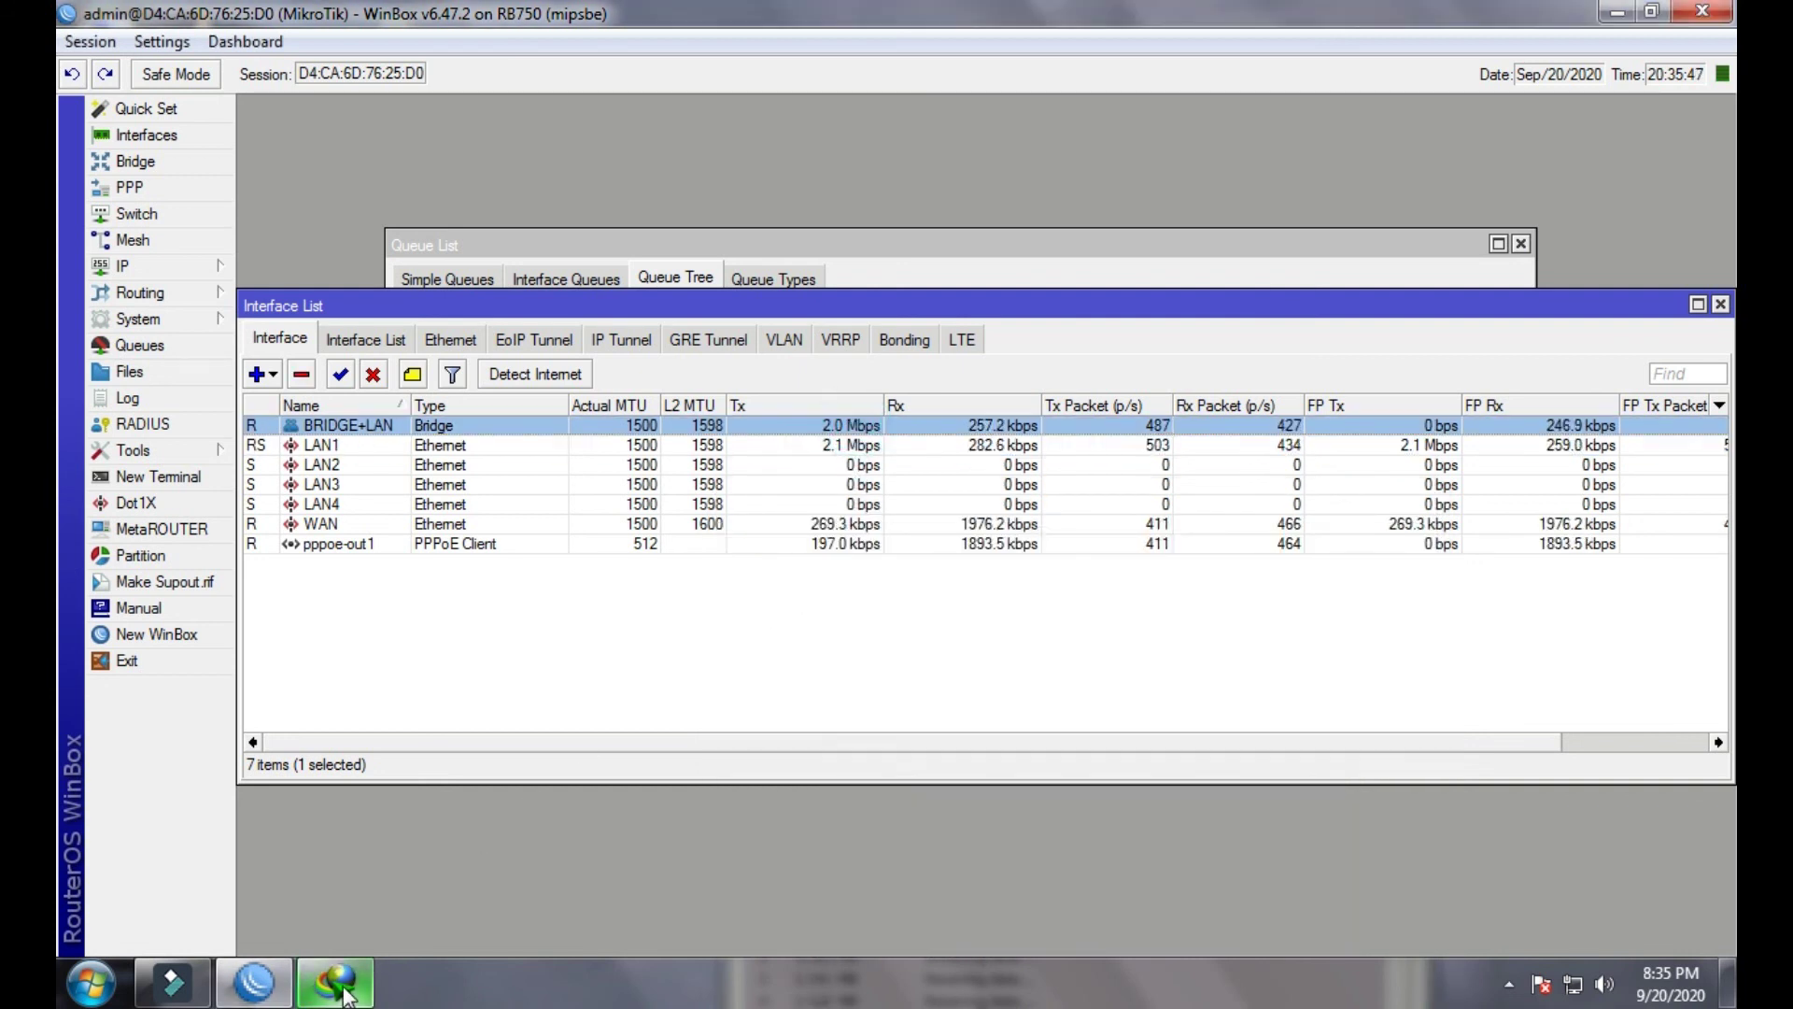
{"action": "left_click", "coordinate": [335, 980]}
- Review the default hotspot user profile's Rate Limit field, then select the active hotspot session
{"action": "left_click", "coordinate": [156, 269]}
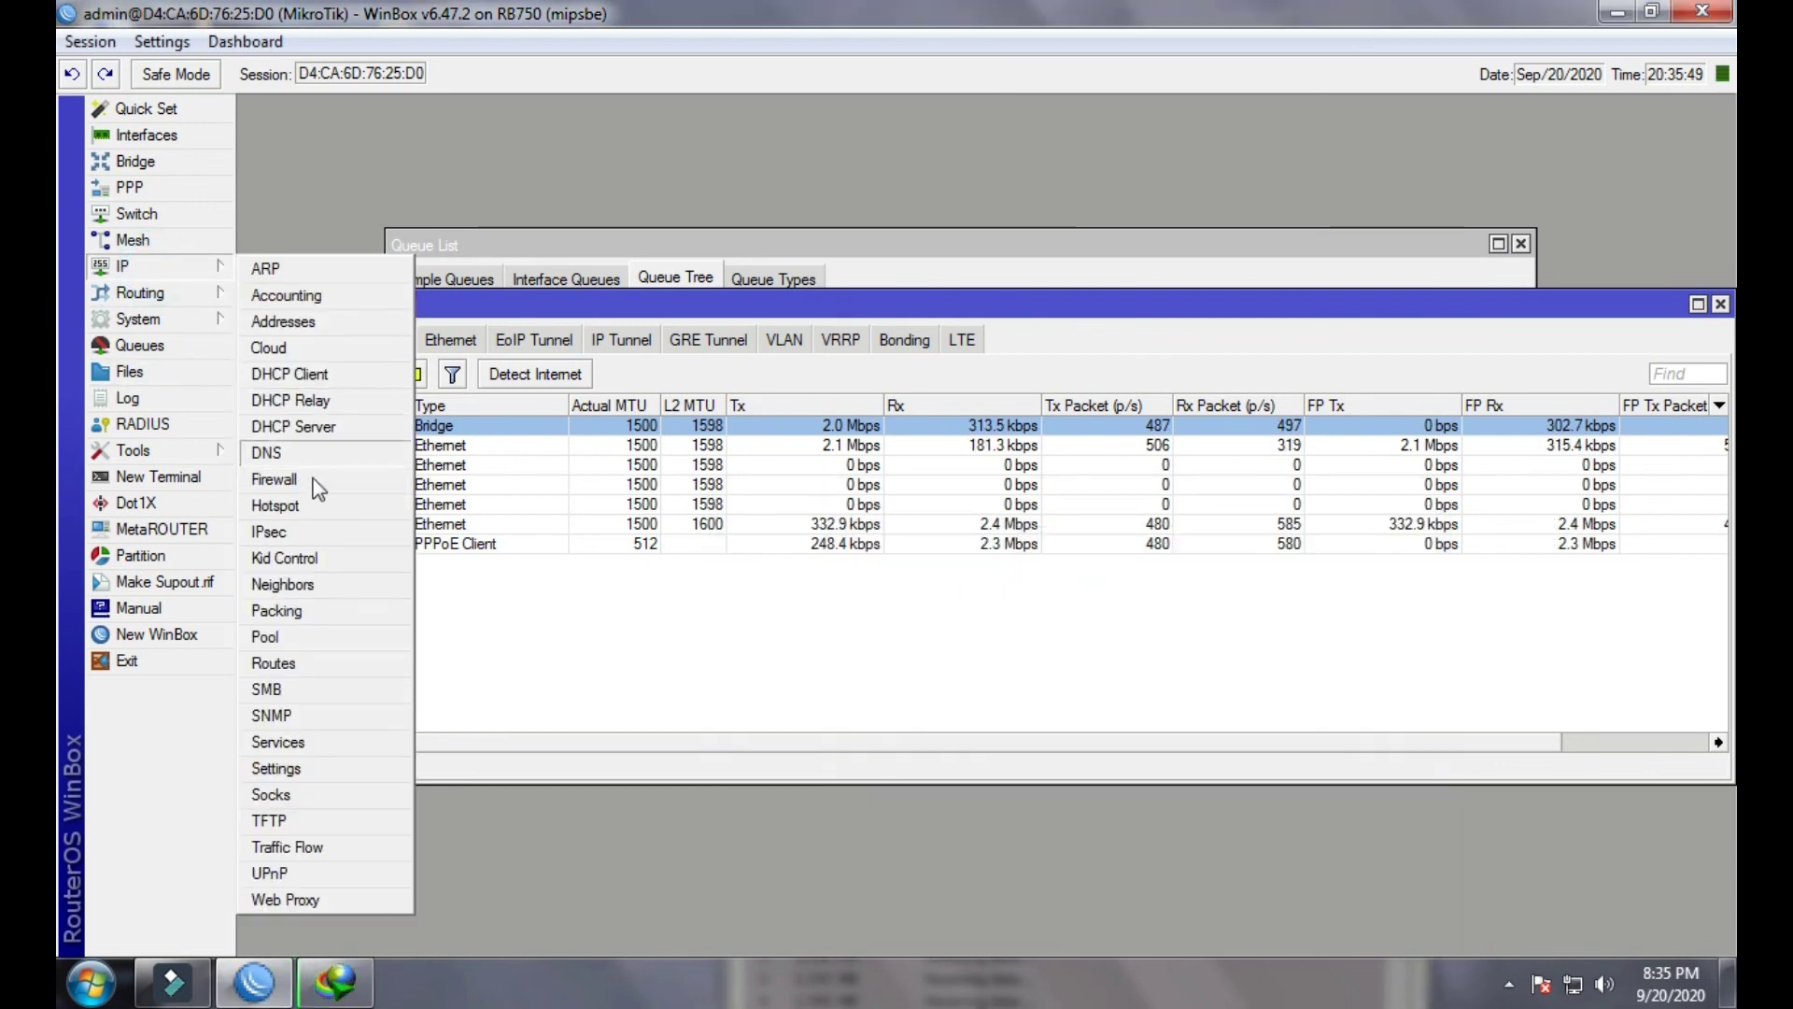
{"action": "left_click", "coordinate": [275, 505]}
{"action": "left_click", "coordinate": [727, 332]}
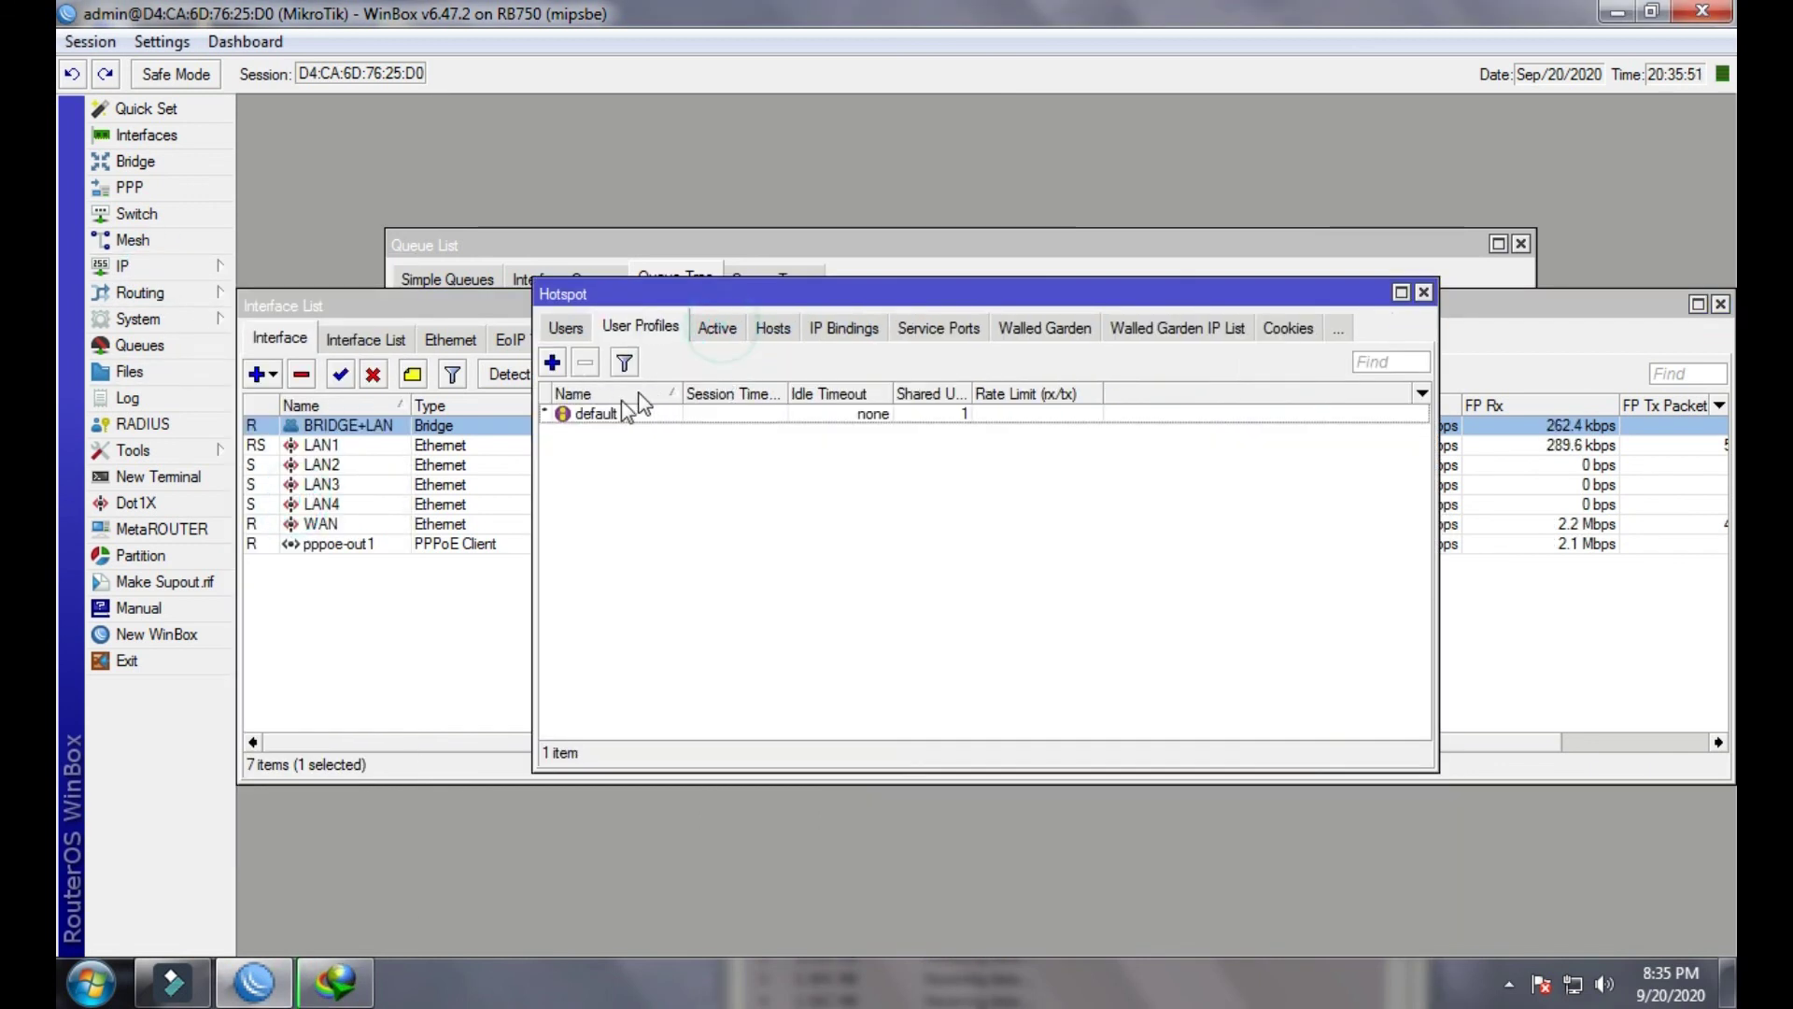
{"action": "double_click", "coordinate": [600, 413]}
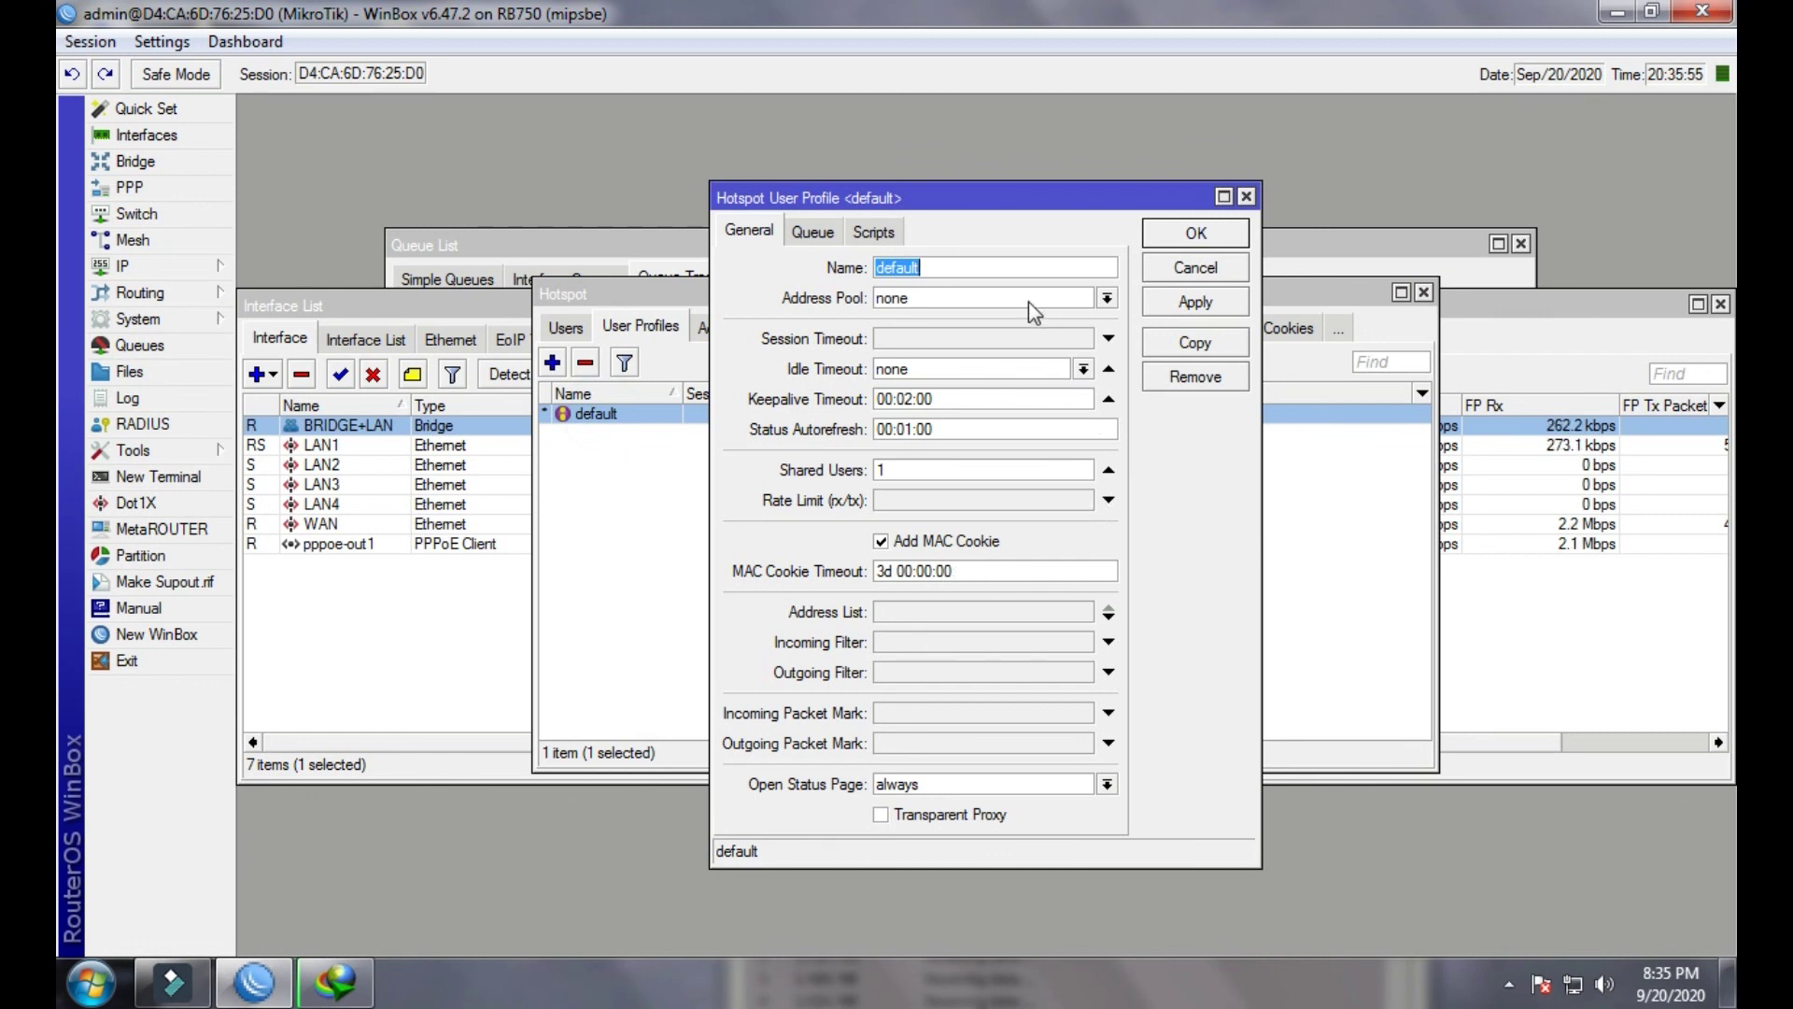
{"action": "left_click_drag", "start_coordinate": [1051, 198], "coordinate": [1073, 200]}
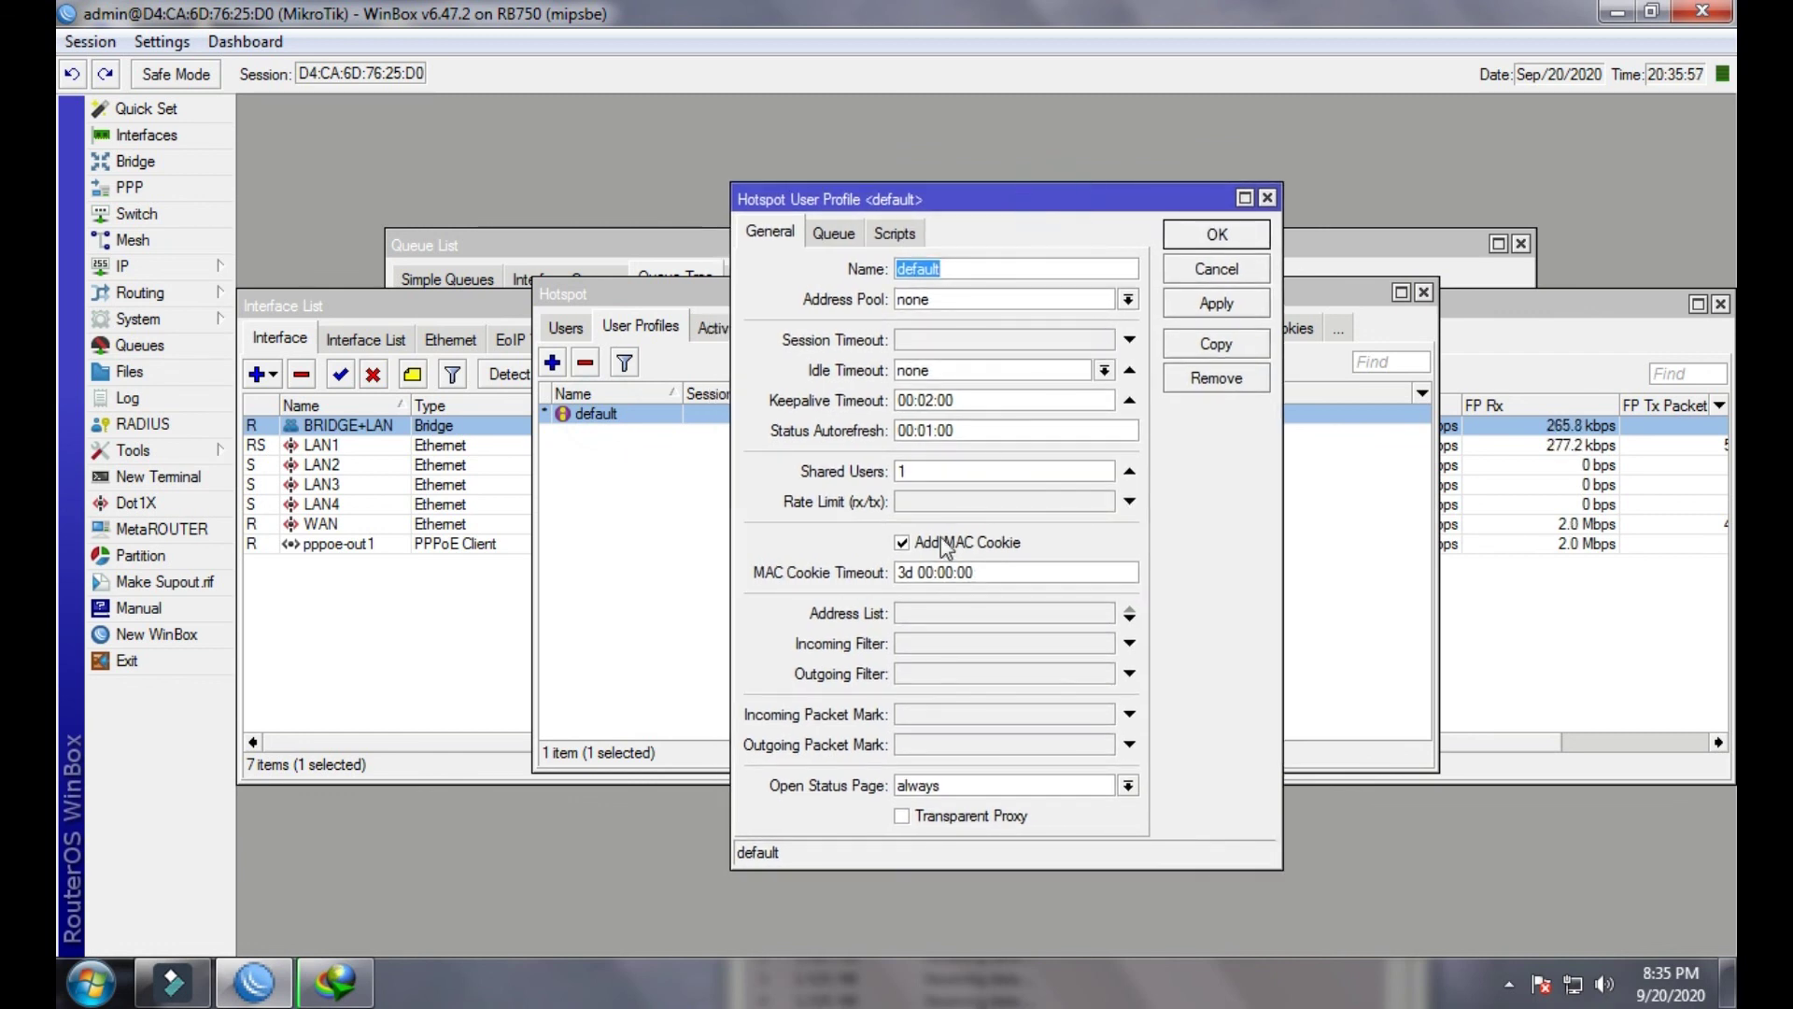
{"action": "left_click", "coordinate": [918, 505]}
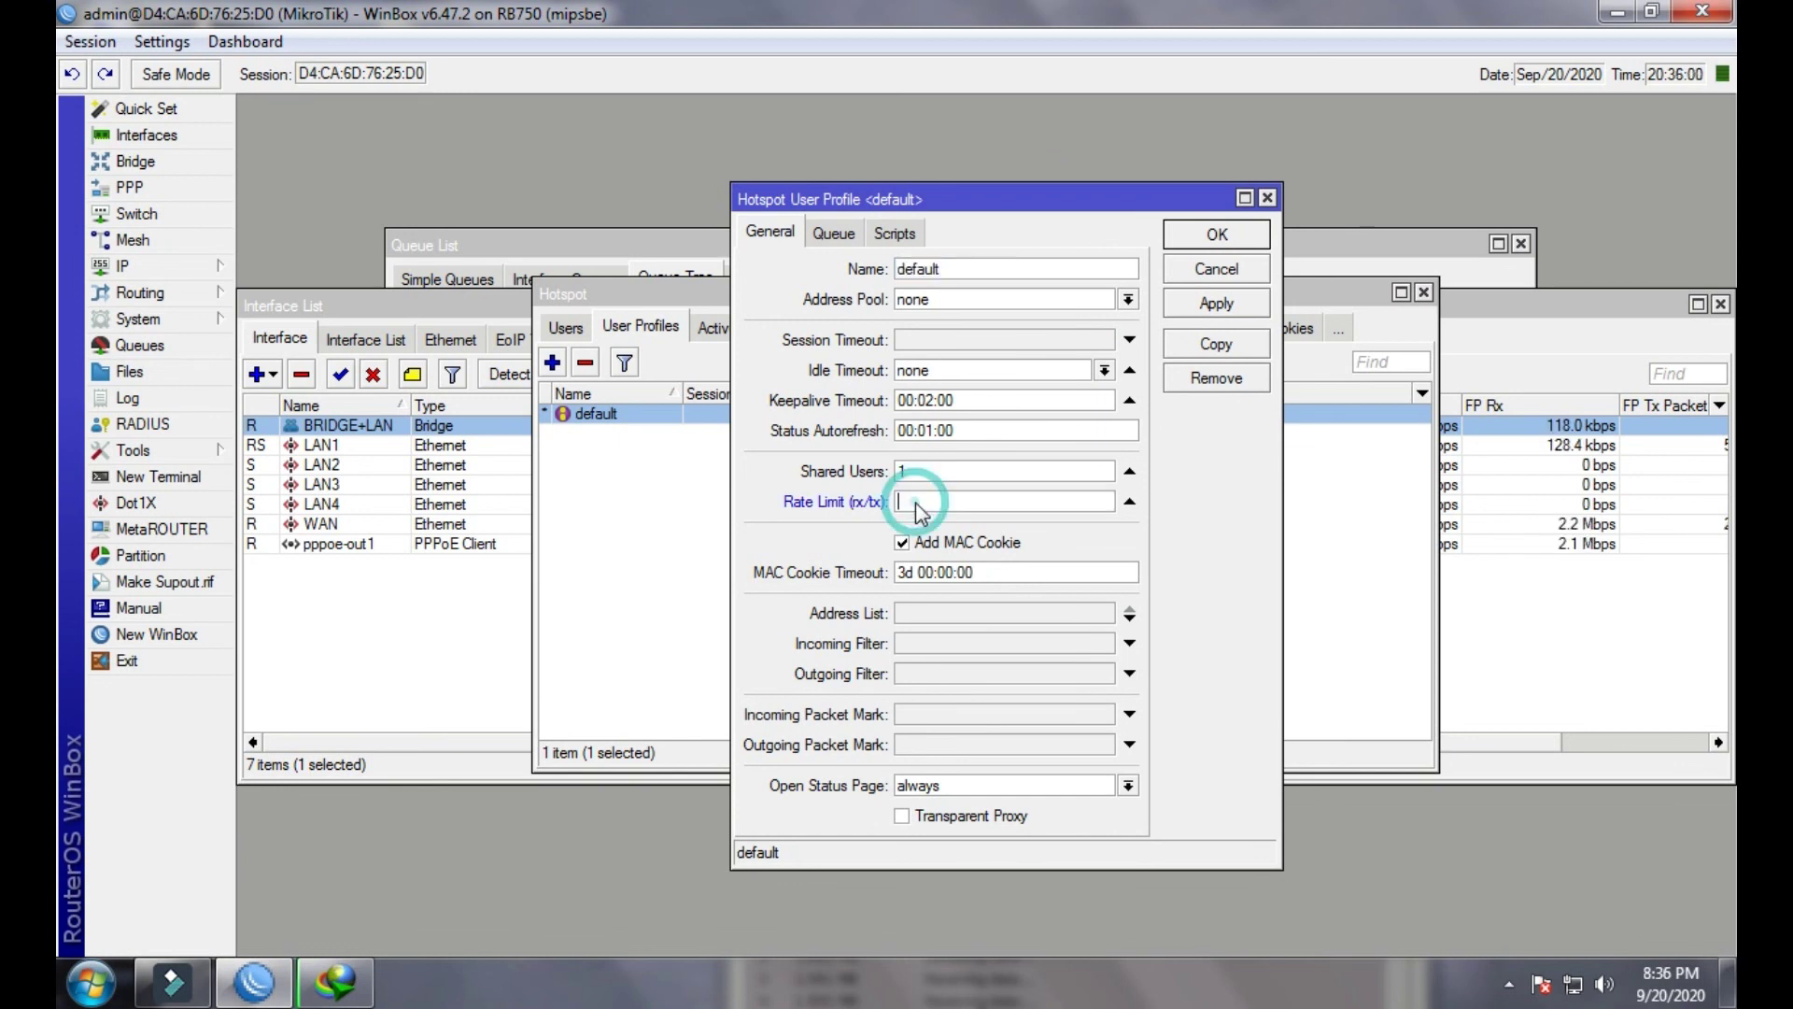
{"action": "left_click", "coordinate": [1268, 198]}
{"action": "left_click", "coordinate": [716, 327]}
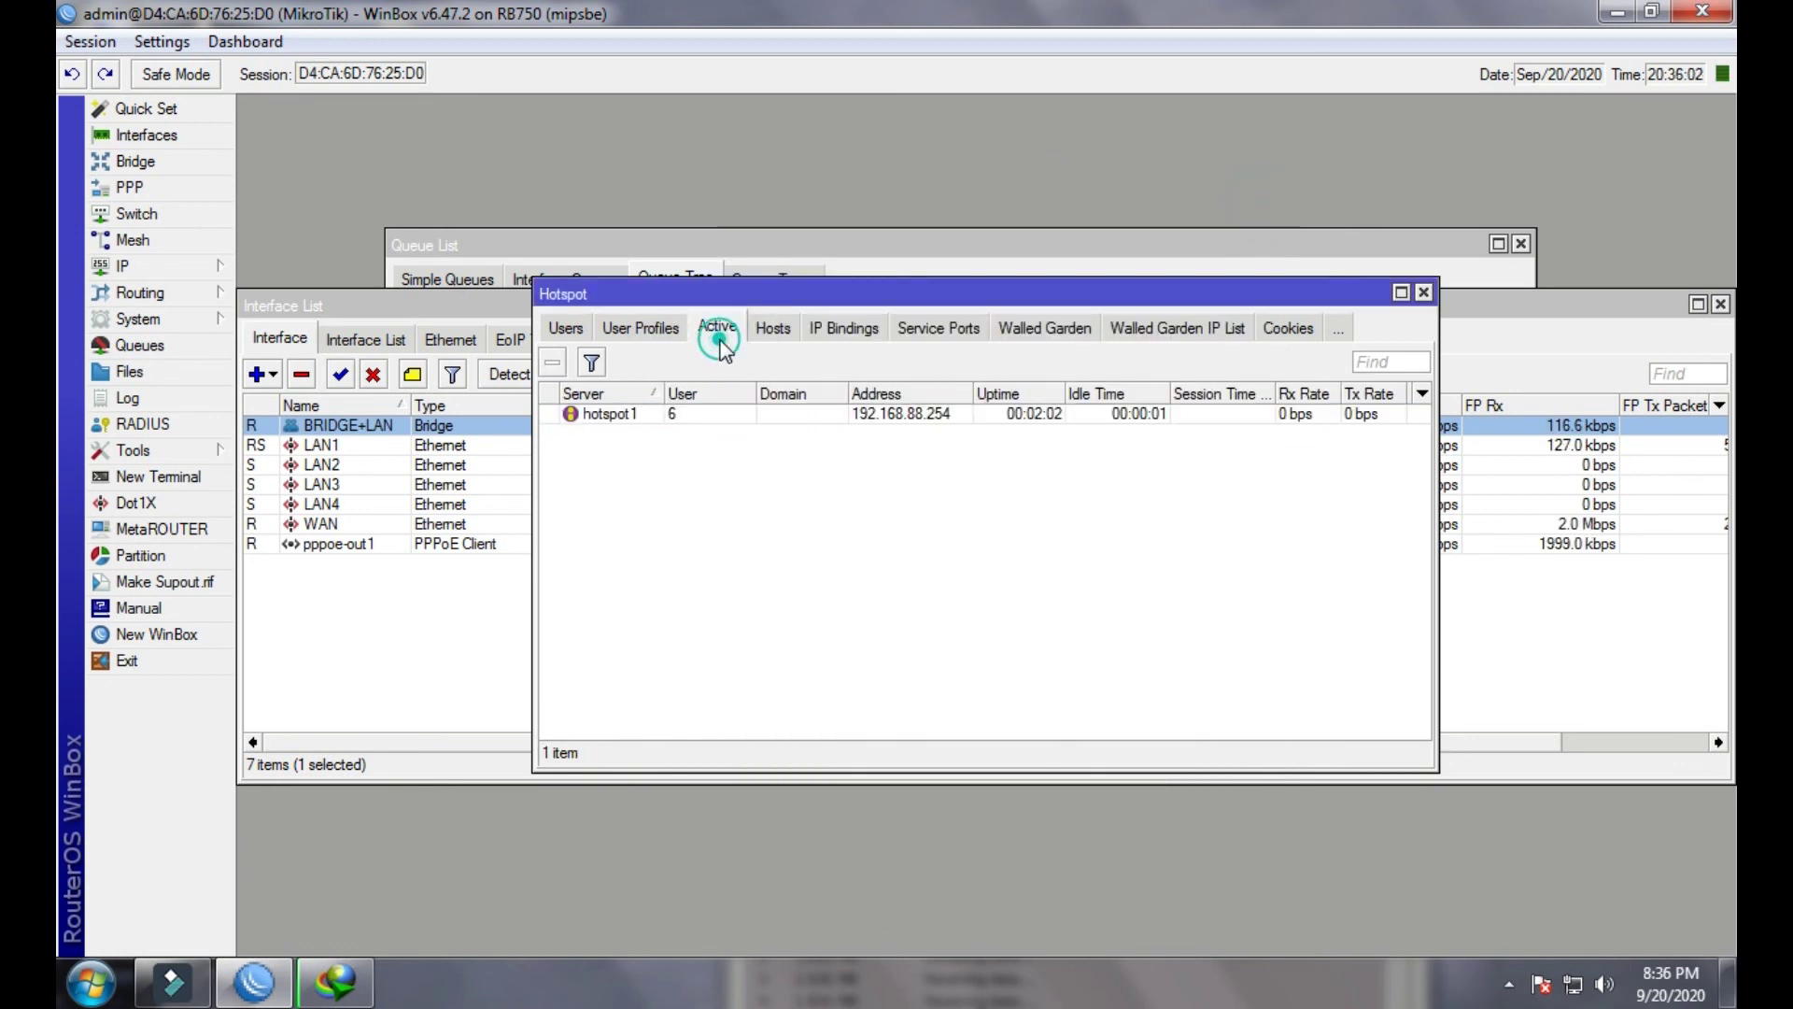
{"action": "left_click", "coordinate": [696, 412]}
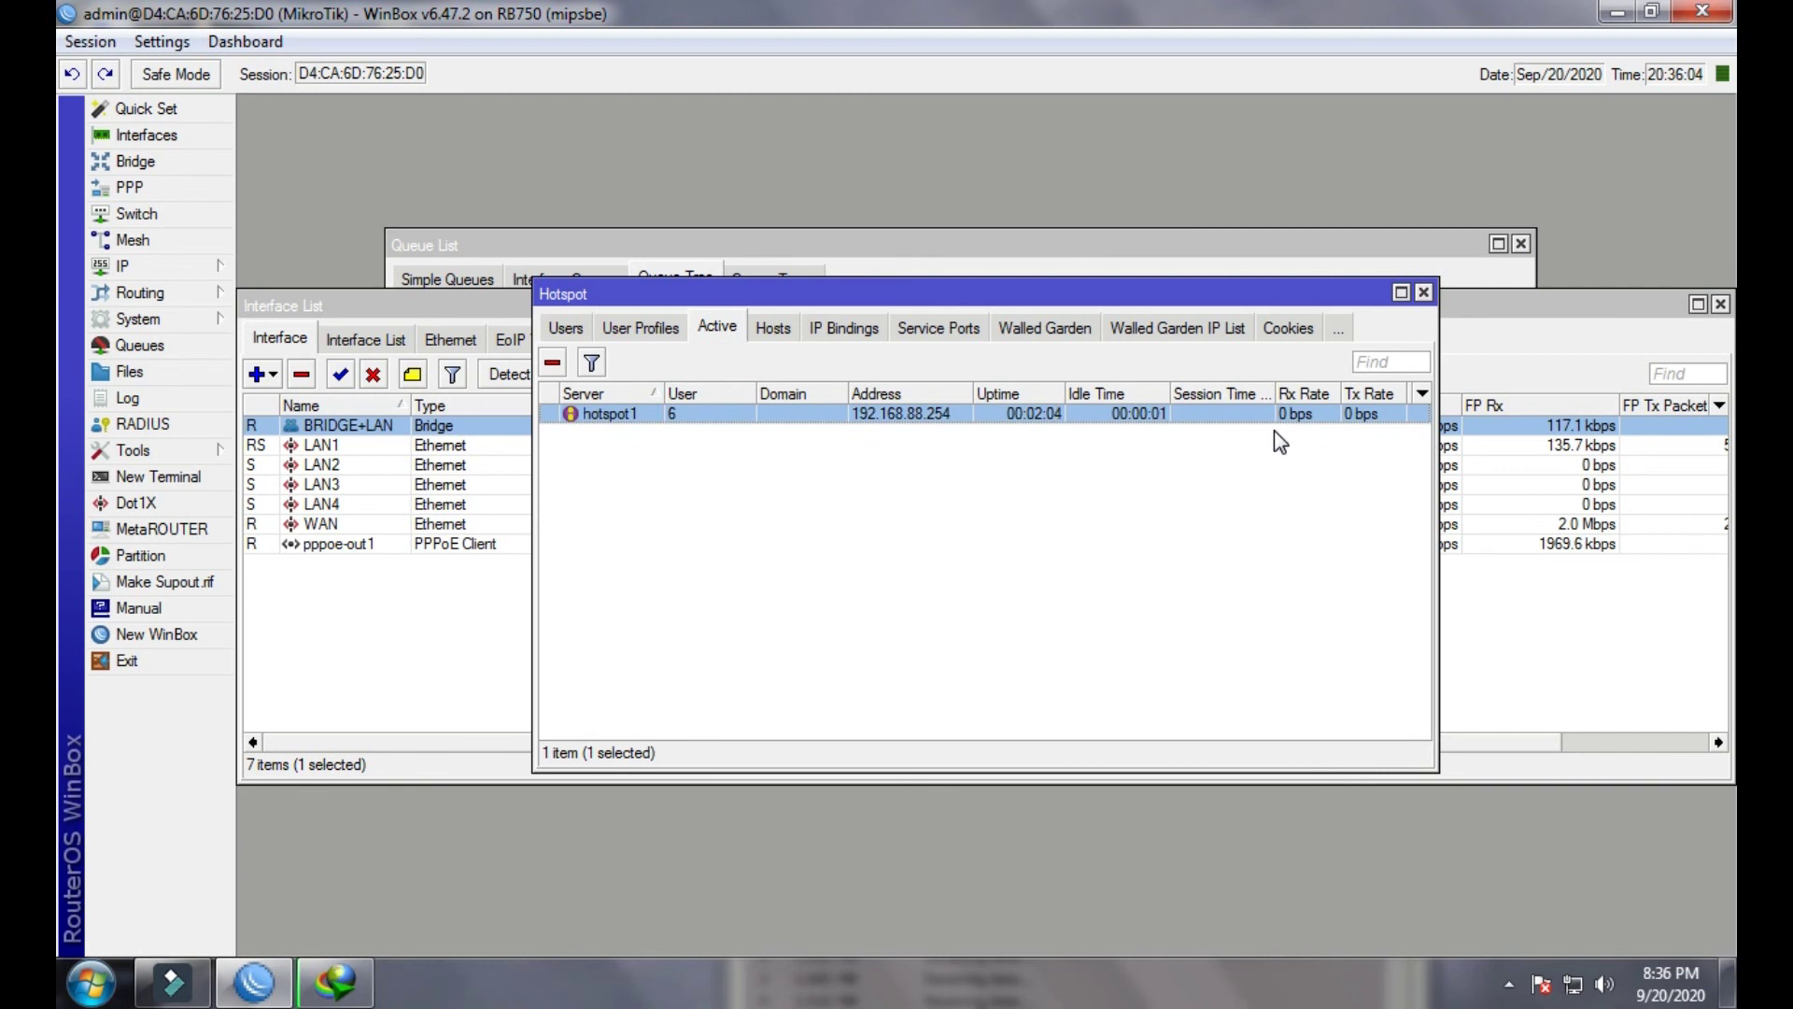
- Pause and cancel the movie download in IDM, and close the Hotspot window
{"action": "left_click", "coordinate": [335, 981]}
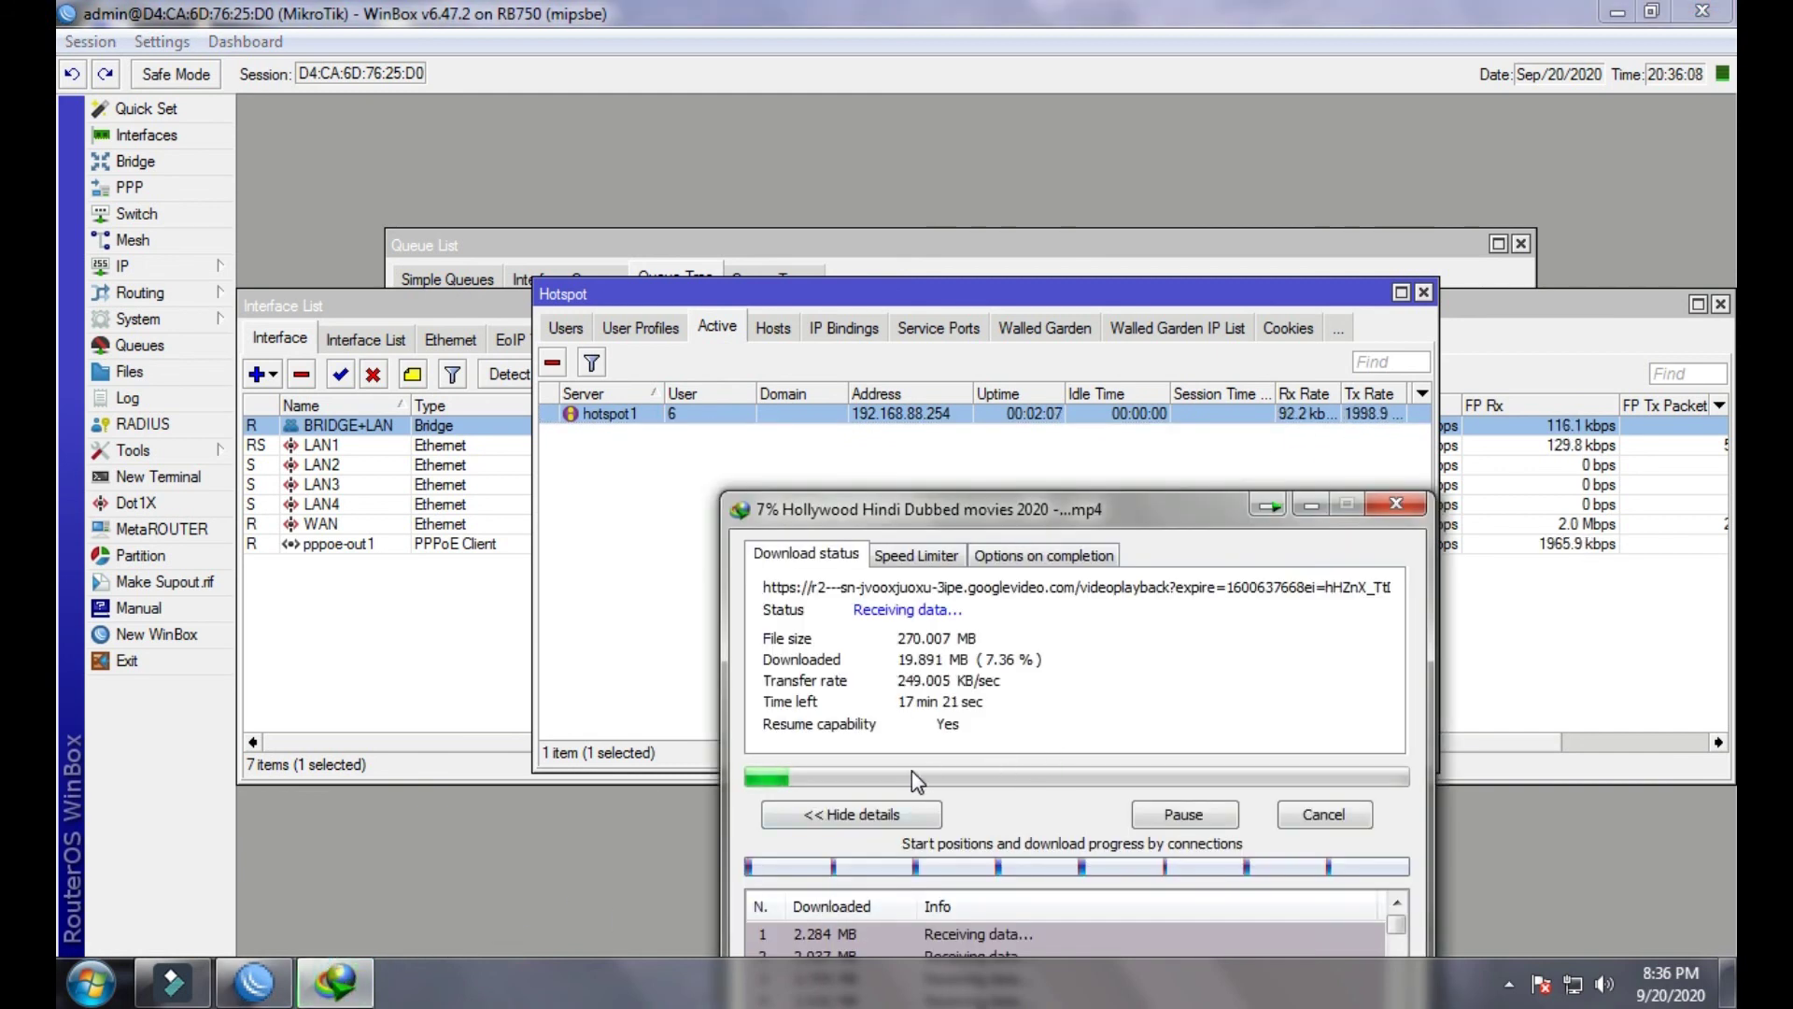
{"action": "left_click", "coordinate": [1184, 815]}
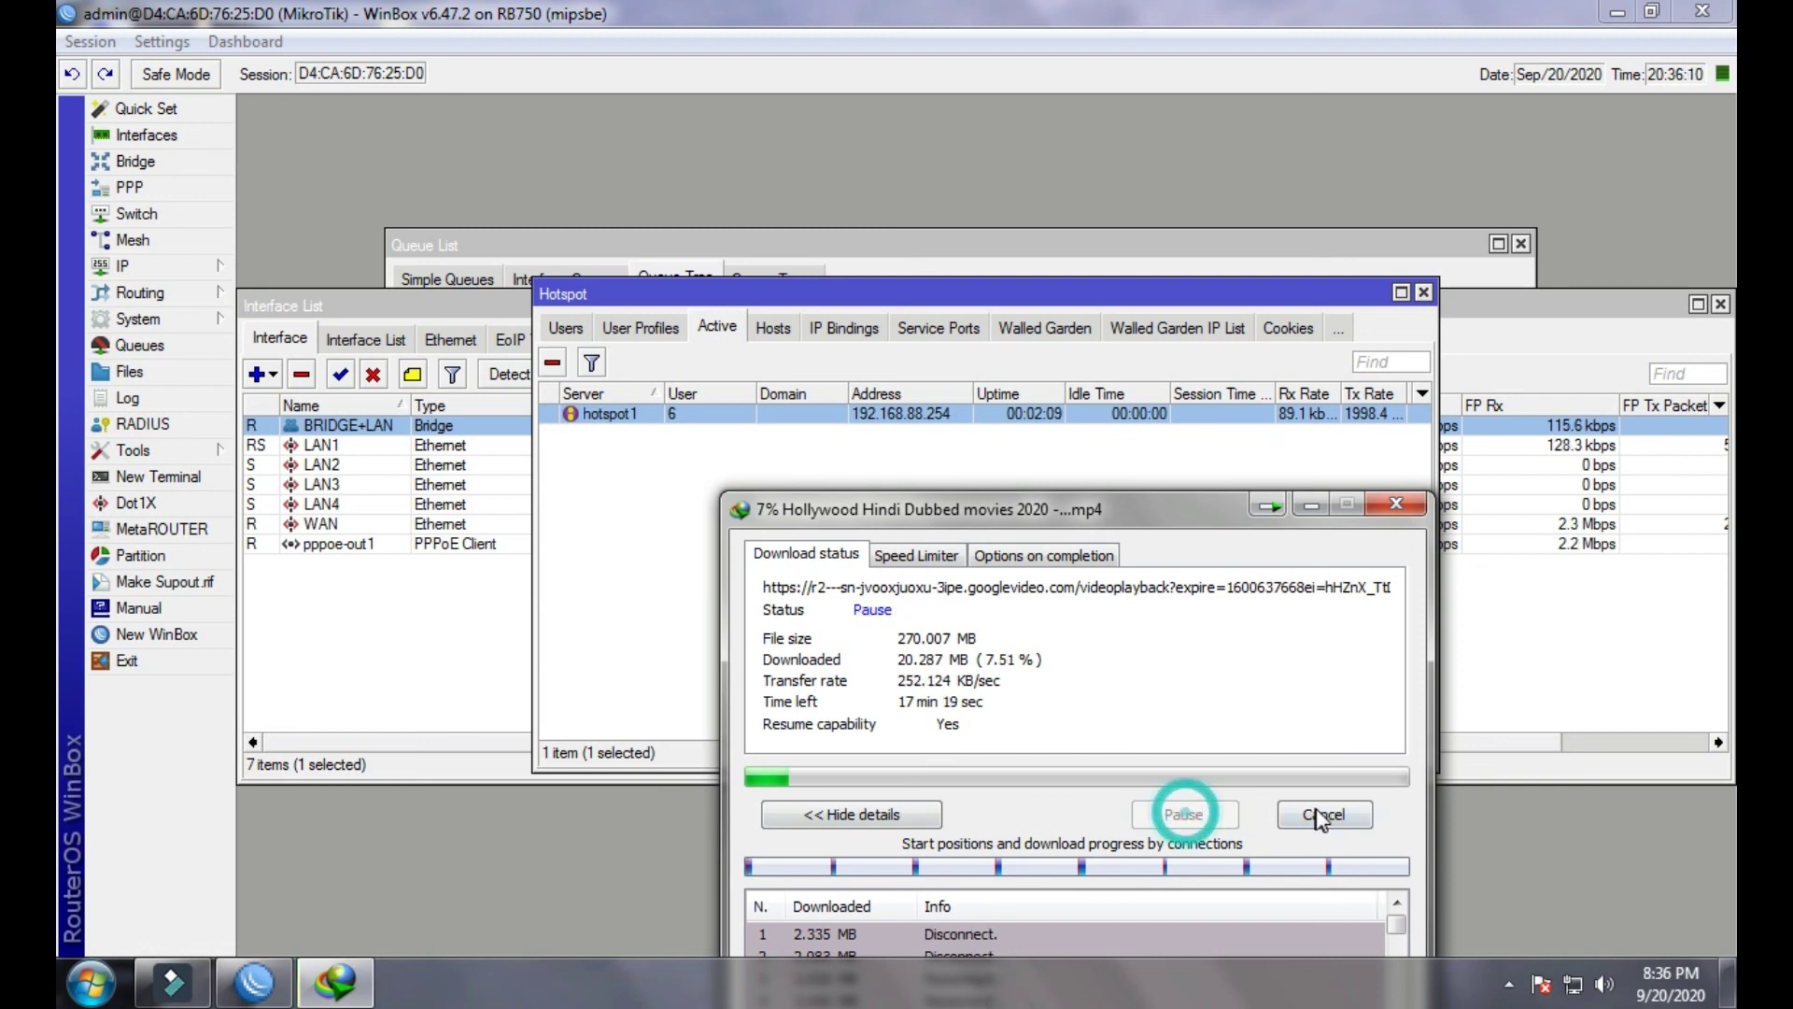
{"action": "left_click", "coordinate": [1323, 815]}
{"action": "left_click", "coordinate": [1424, 293]}
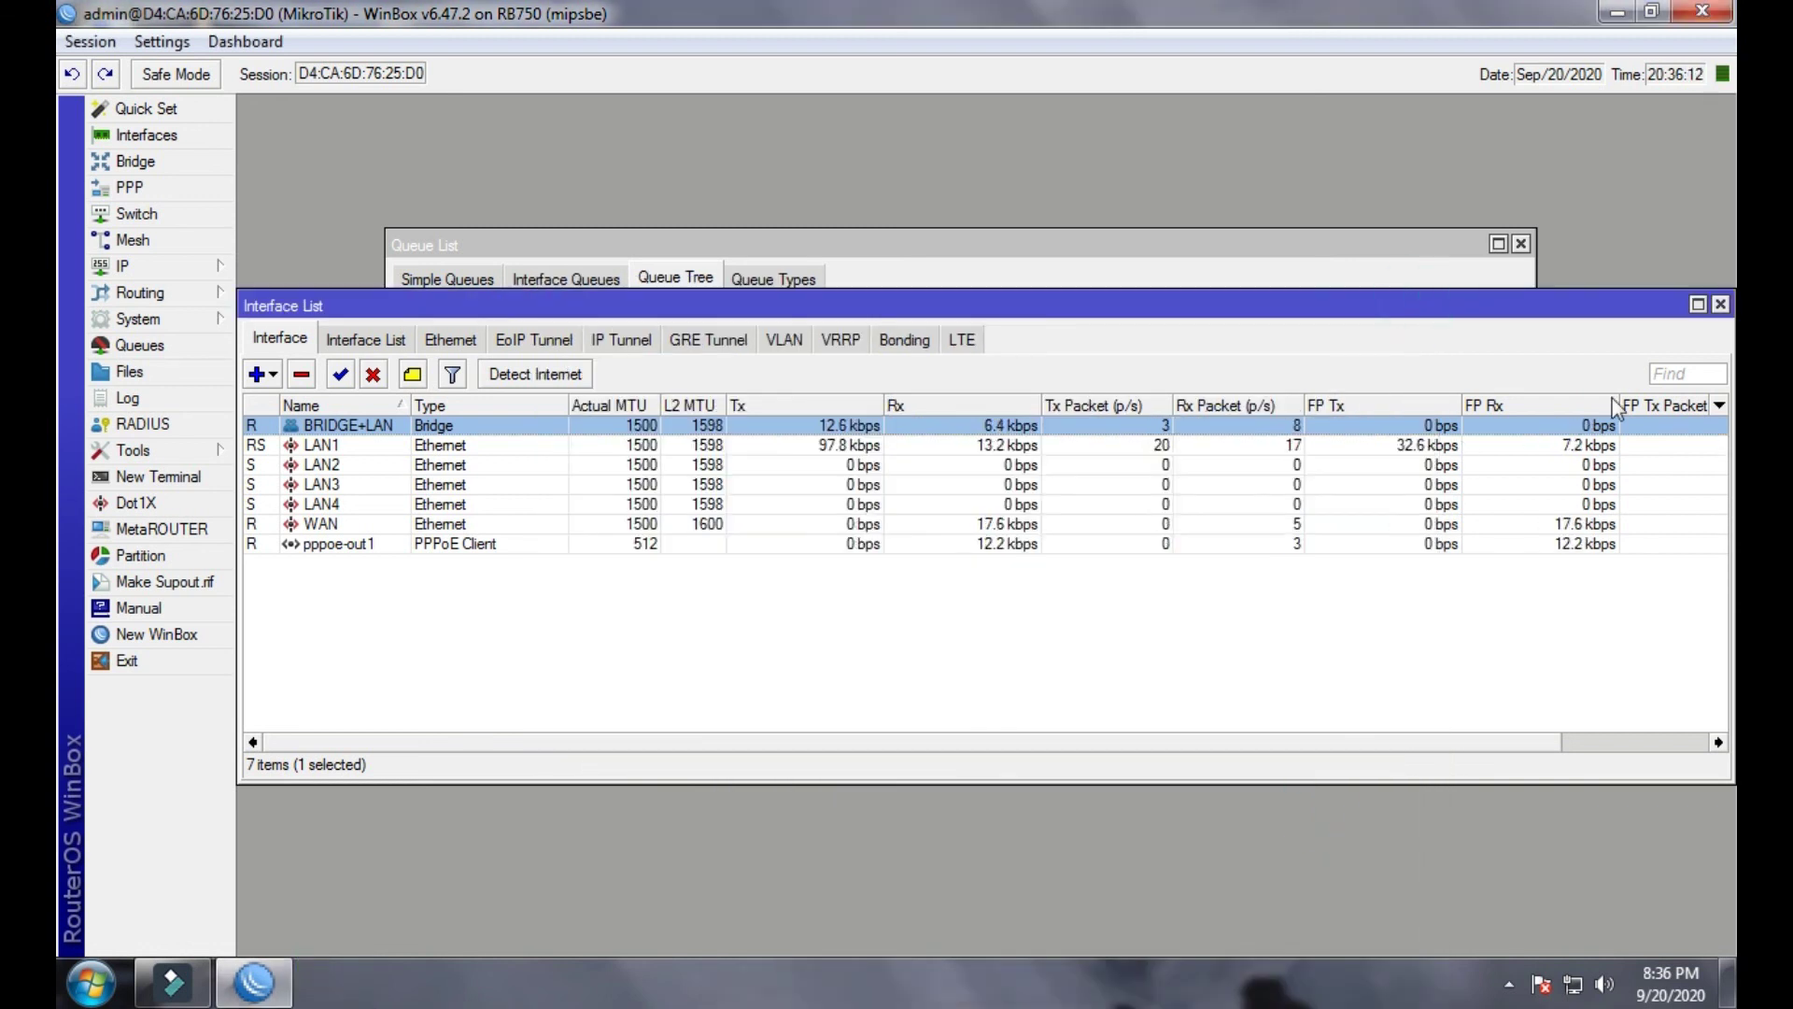
- Close the Interface List and Queue List windows and exit WinBox
{"action": "left_click", "coordinate": [1717, 304]}
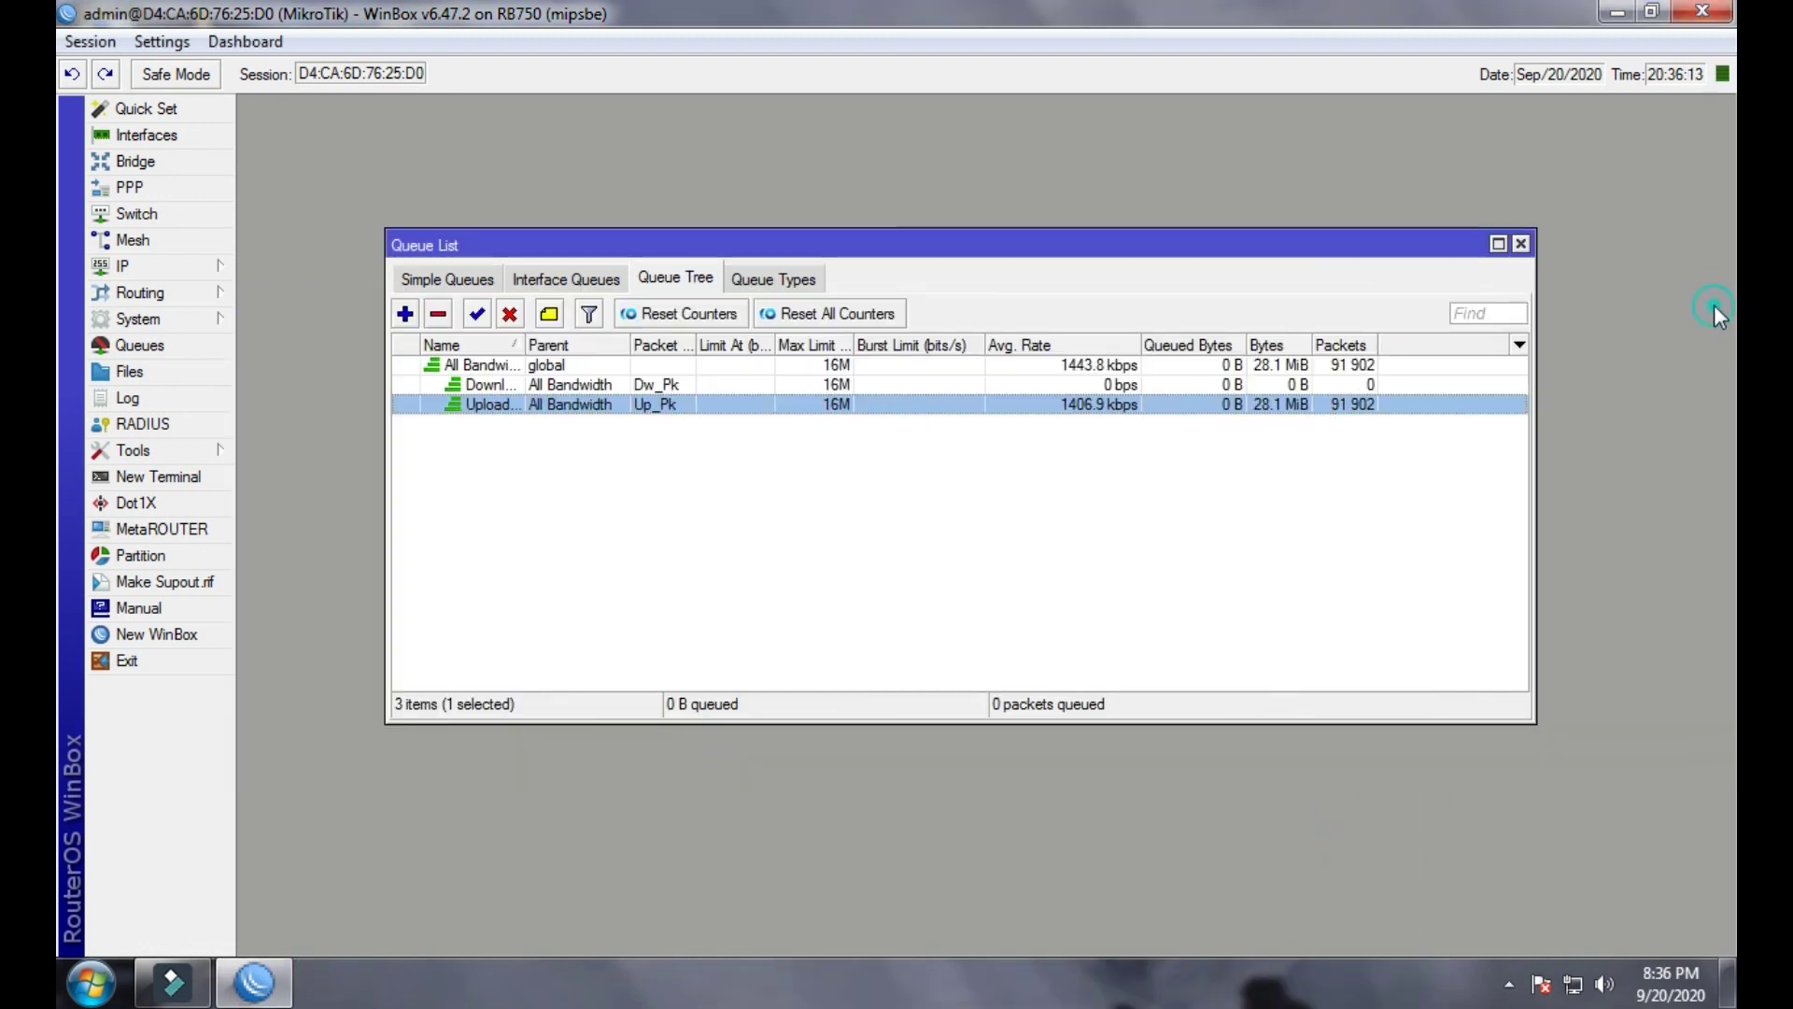
{"action": "left_click", "coordinate": [1520, 244]}
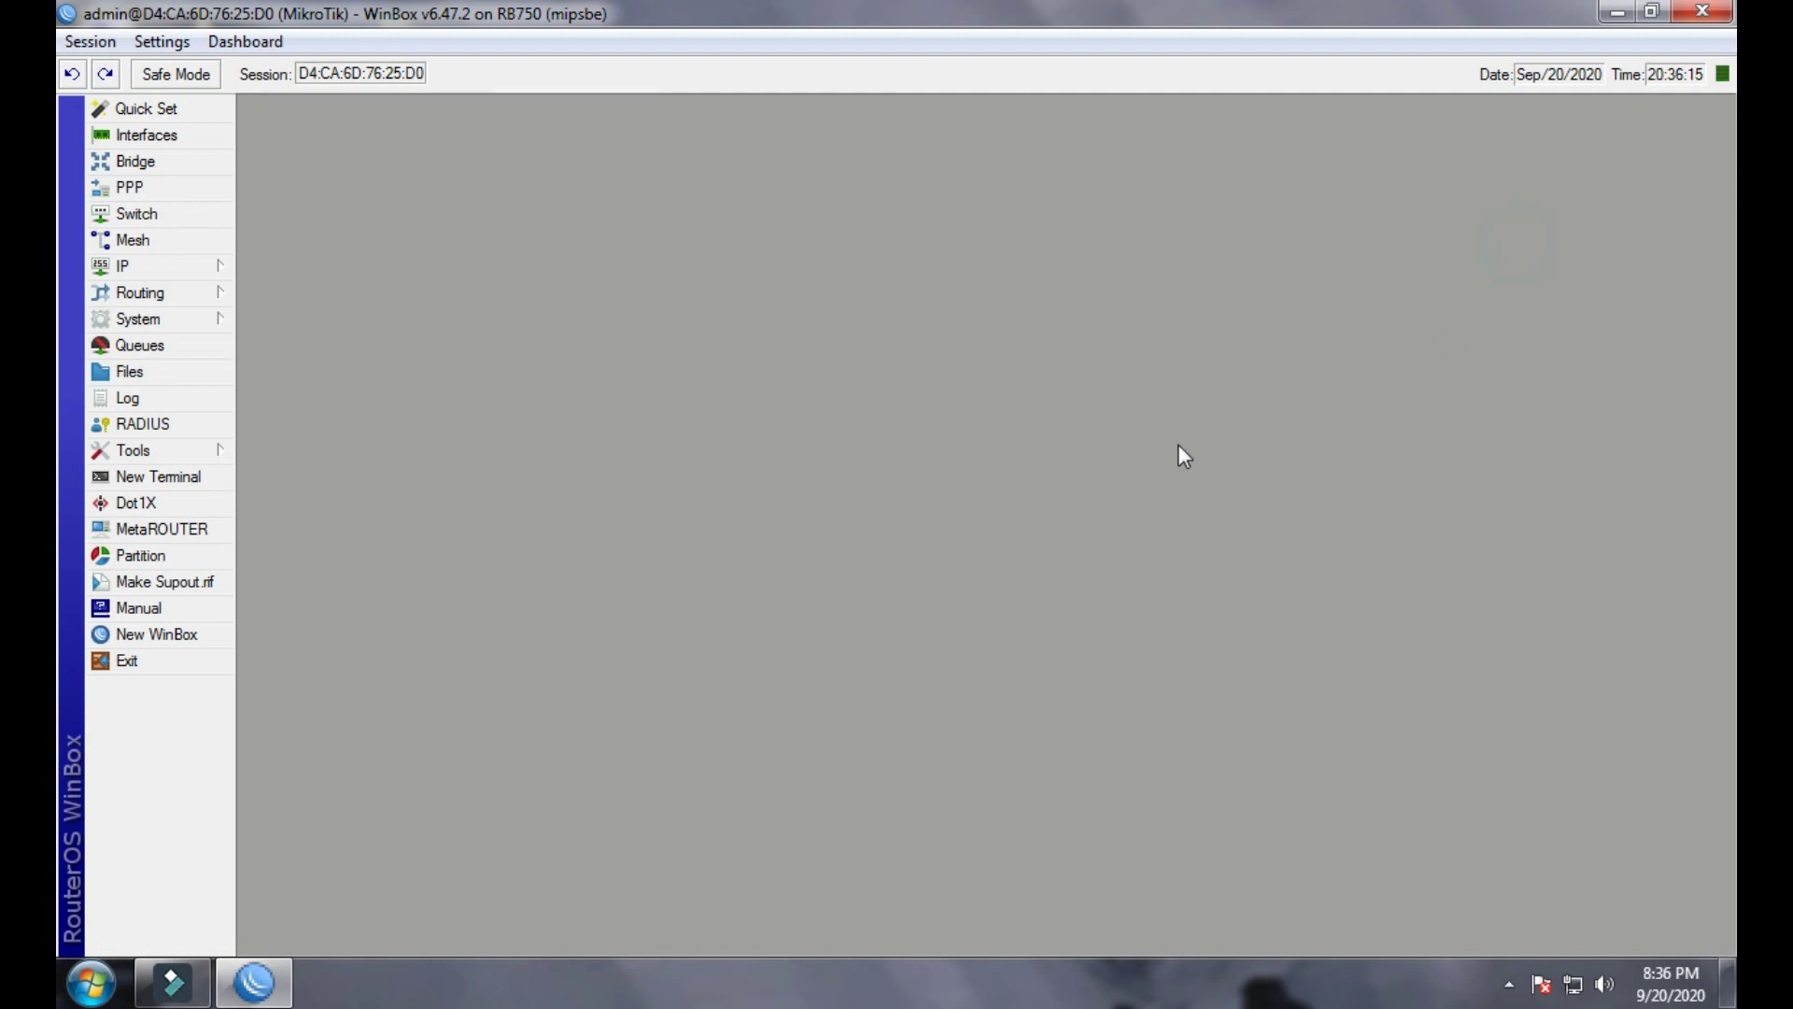
{"action": "left_click", "coordinate": [1727, 12]}
- Refresh the desktop and open the Untitled-1 bandwidth diagram in Photo Viewer
{"action": "right_click", "coordinate": [1094, 400]}
{"action": "left_click", "coordinate": [1119, 470]}
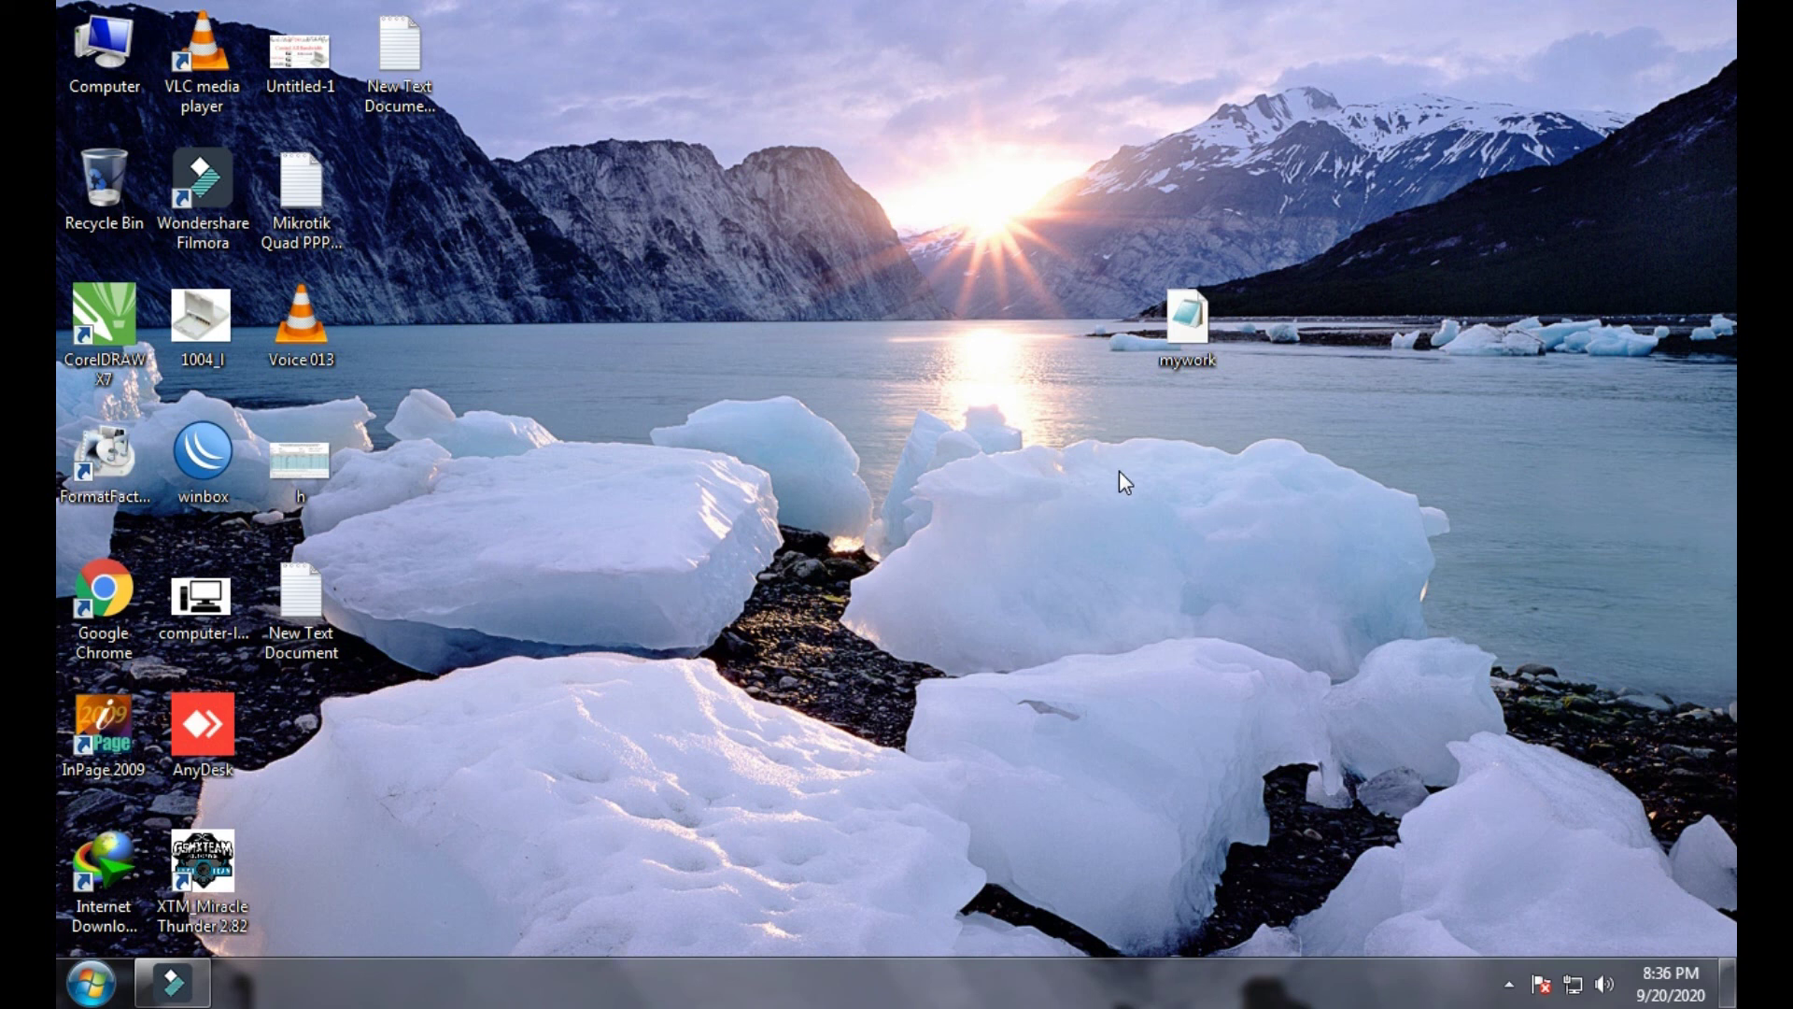
{"action": "double_click", "coordinate": [338, 86]}
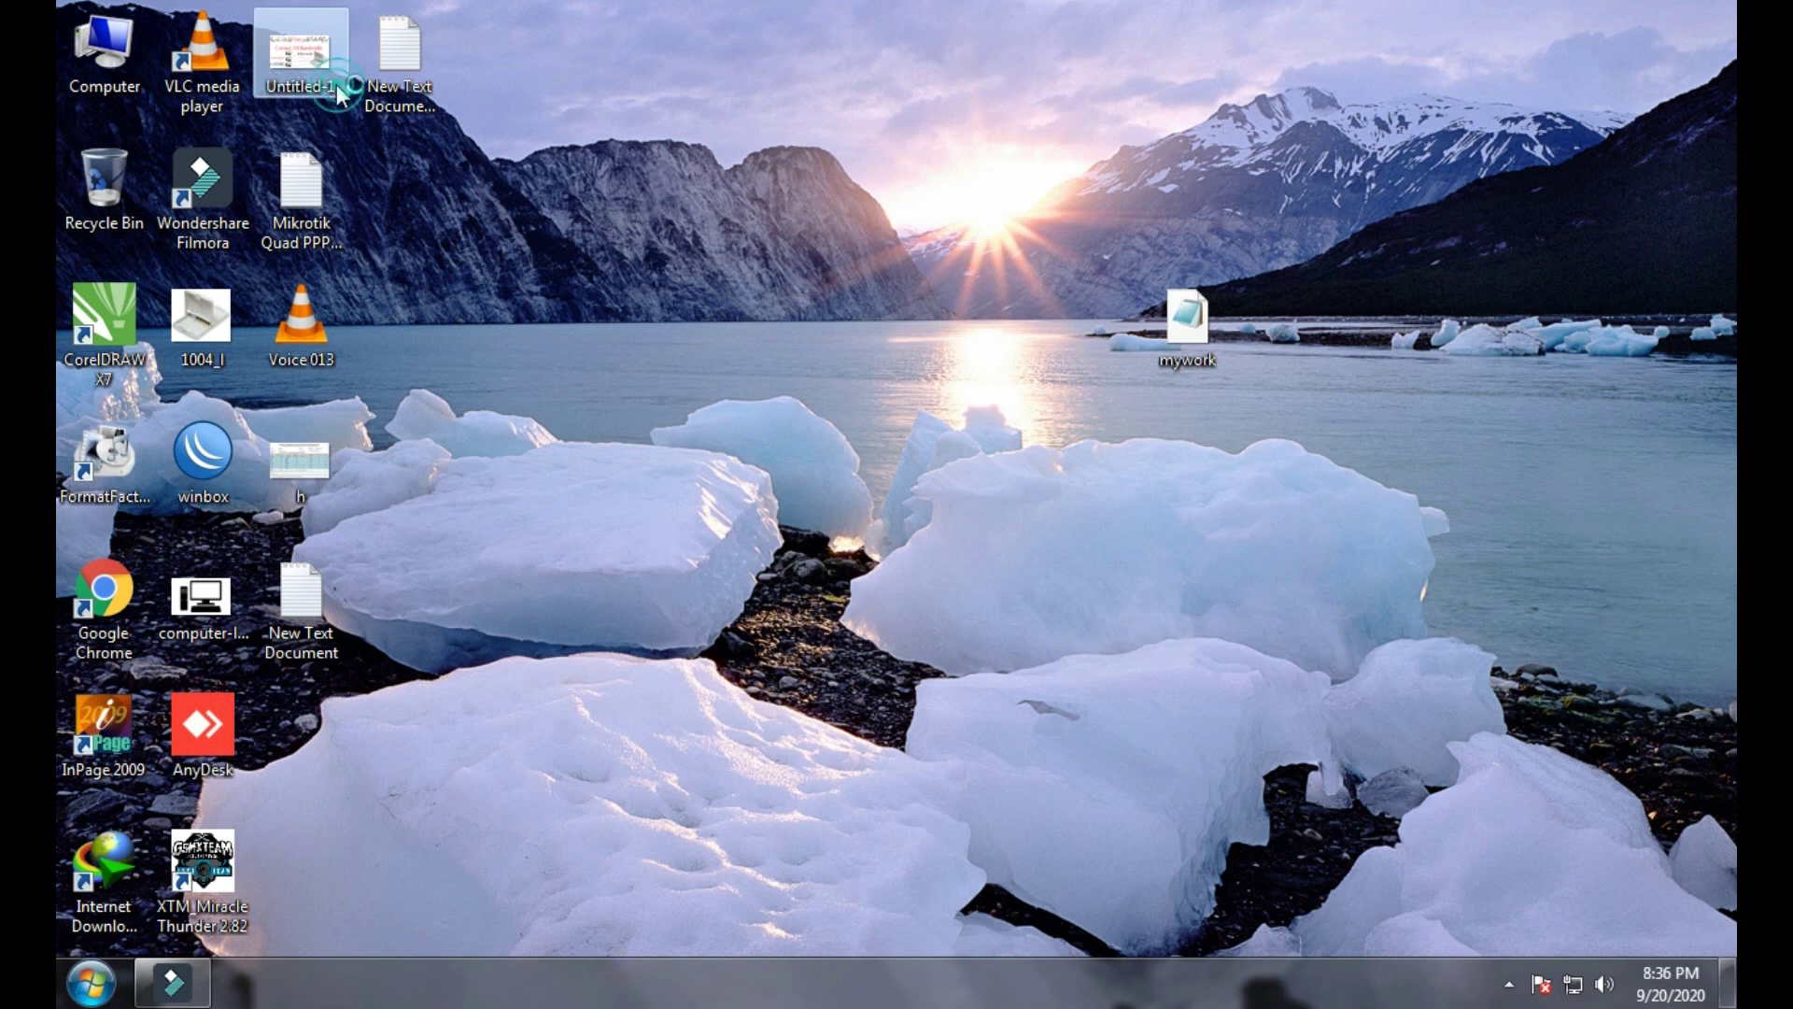